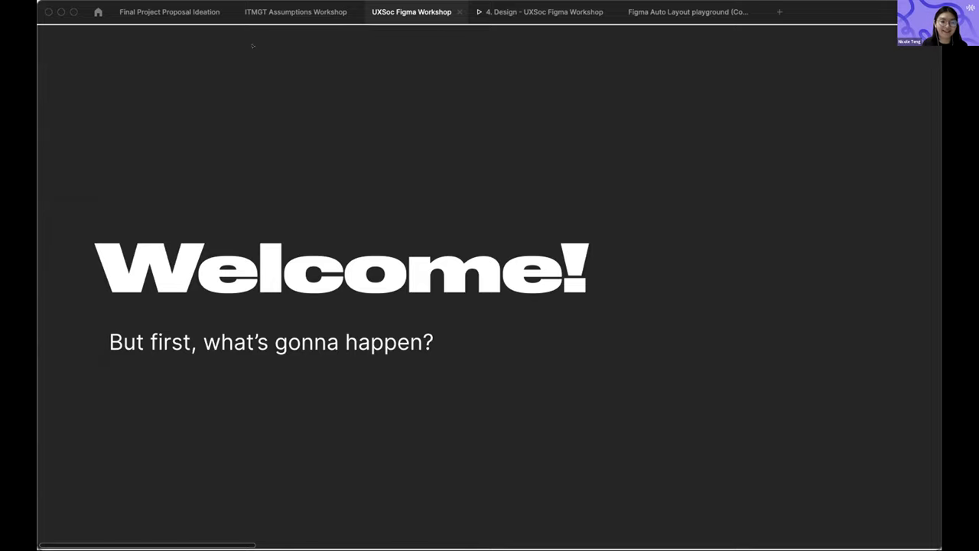
Close the Final Project Proposal Ideation, ITMGT Assumptions Workshop and Figma Auto Layout playground files
left_click(227, 11)
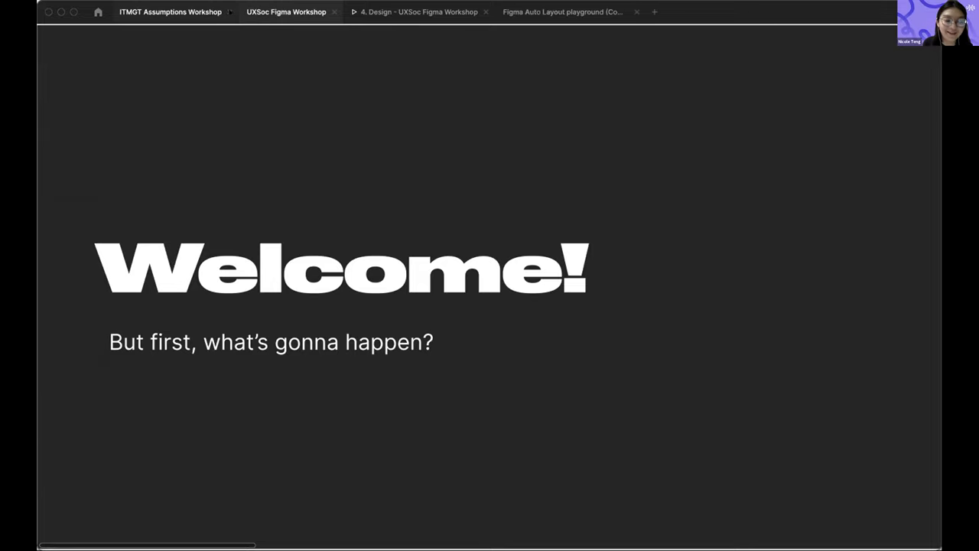
left_click(229, 11)
left_click(508, 11)
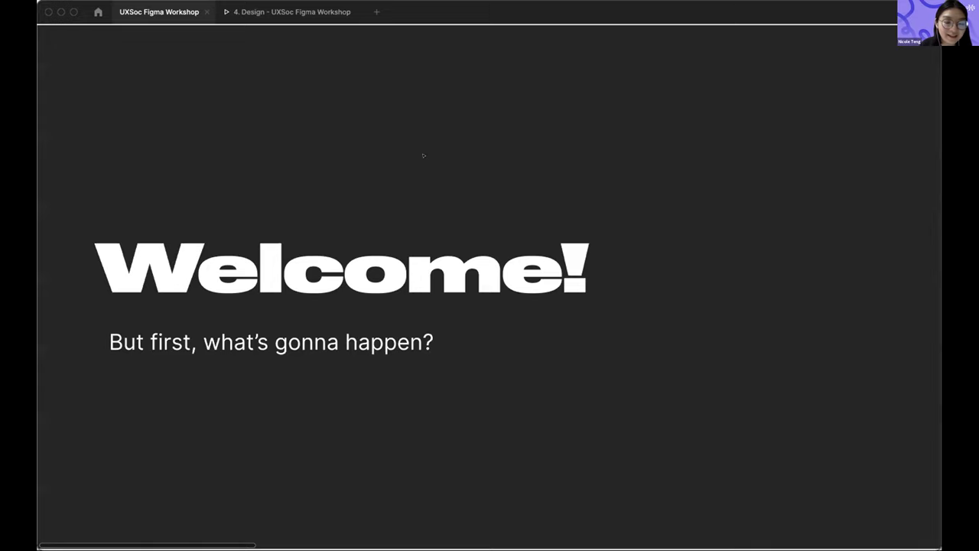
Advance past the Workshop Flow and Today's Agenda slides to the Duplicate me slide
key("Right")
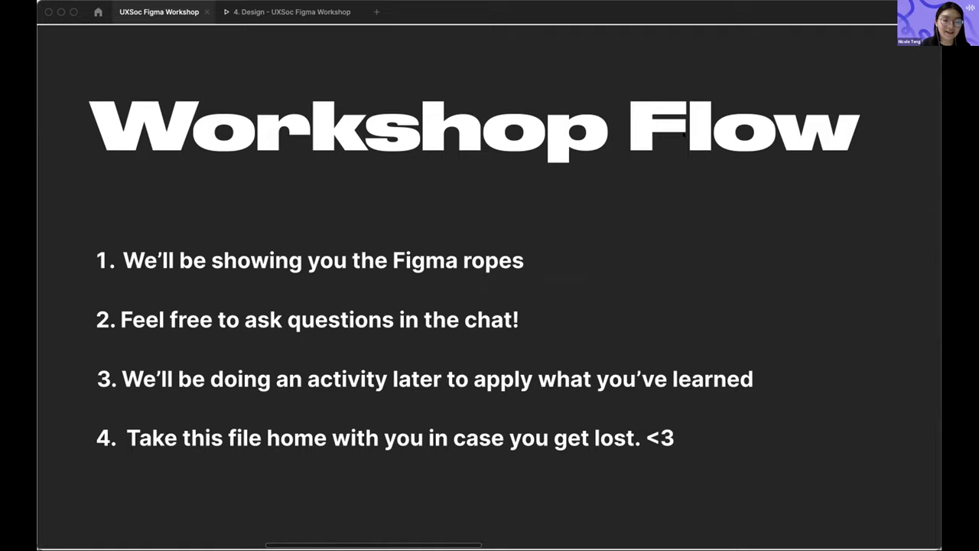
key("Right")
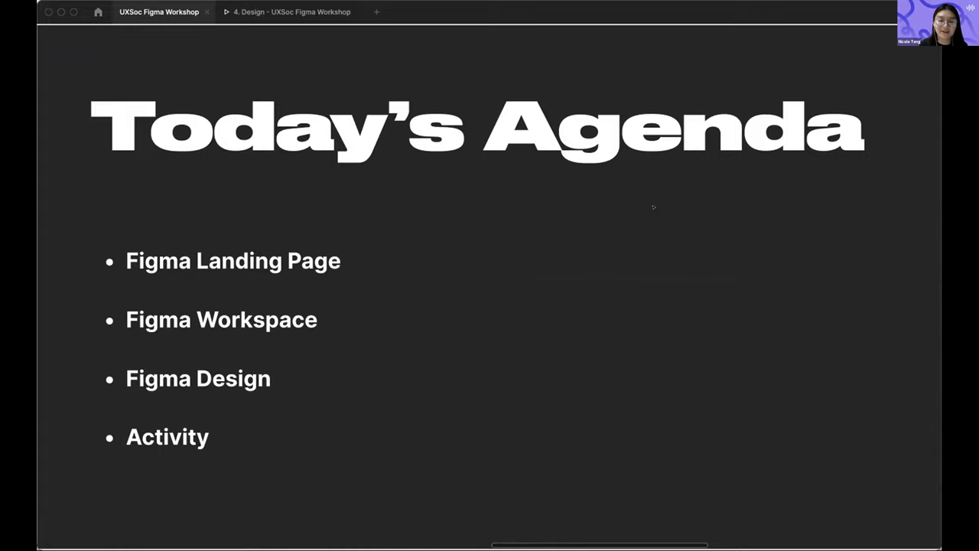
key("Right")
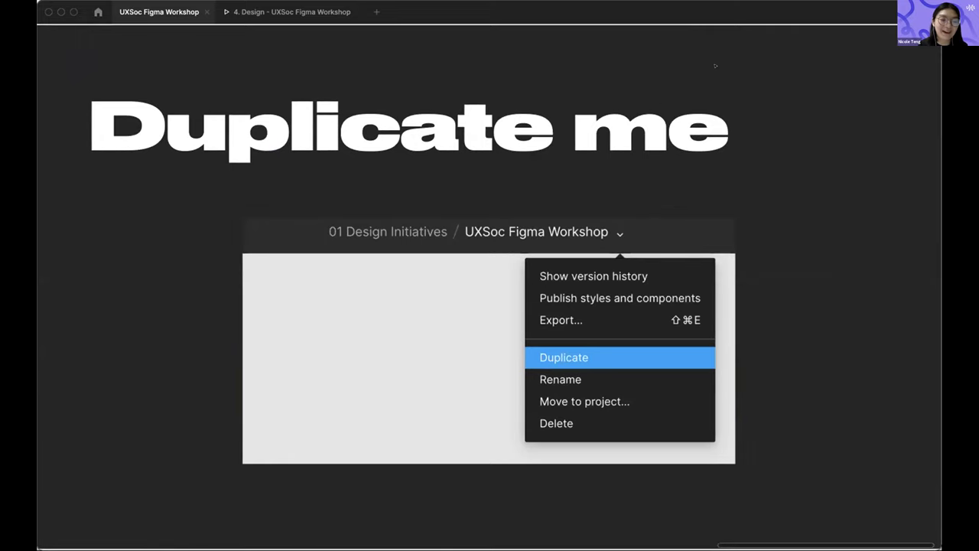
Bring back the editor interface and copy the file's share link
key("super+backslash")
left_click(809, 40)
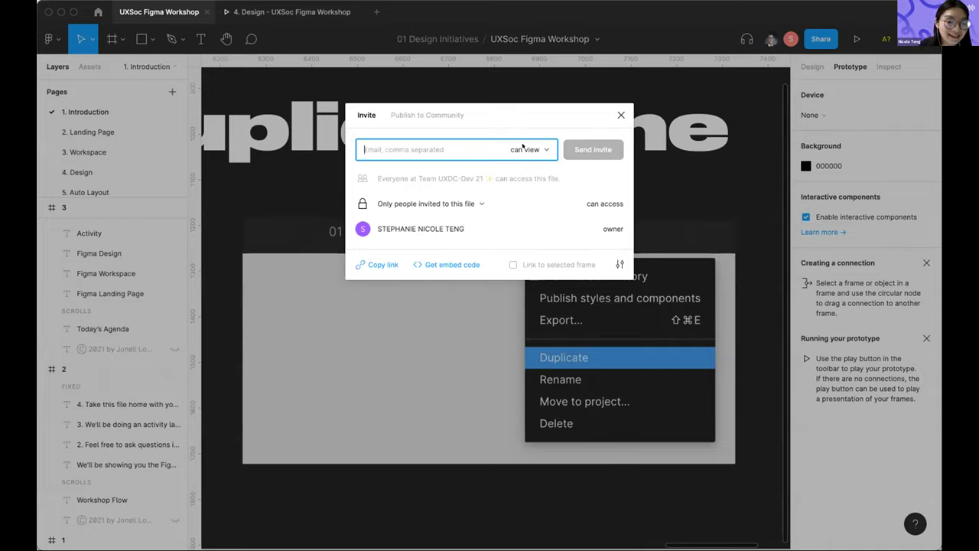
left_click(380, 264)
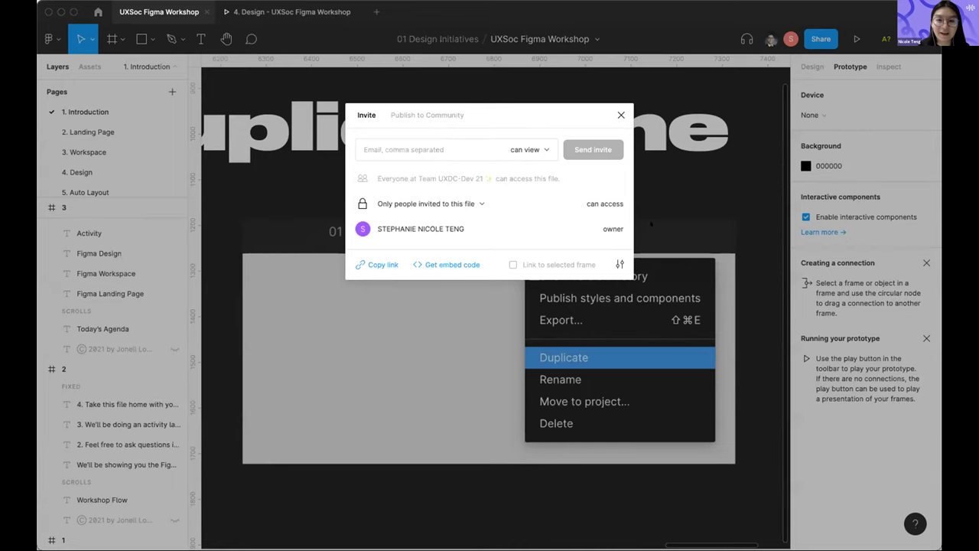
left_click(685, 226)
Set file access to 'Anyone with the link can view' and copy the shareable link
scroll(685, 226, "down", 5)
left_click(704, 87)
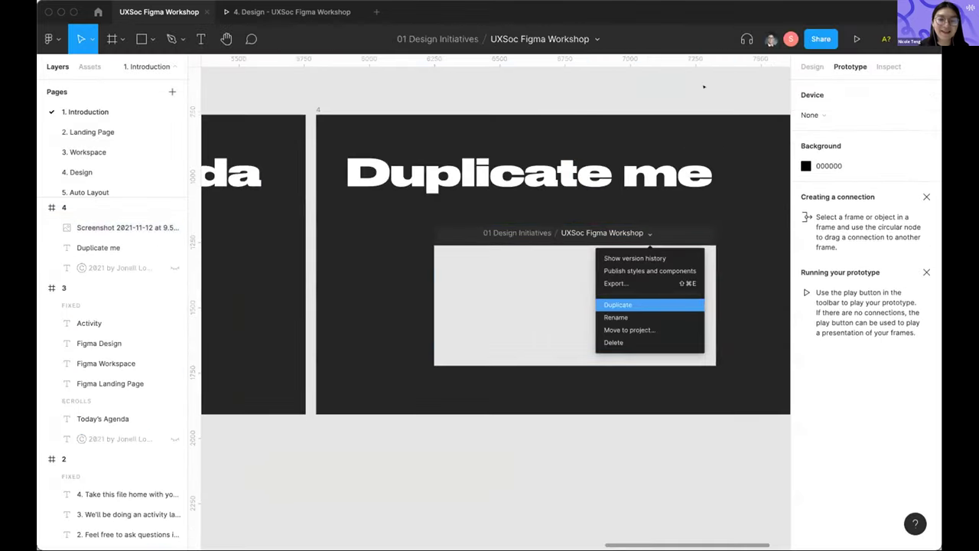
left_click(821, 39)
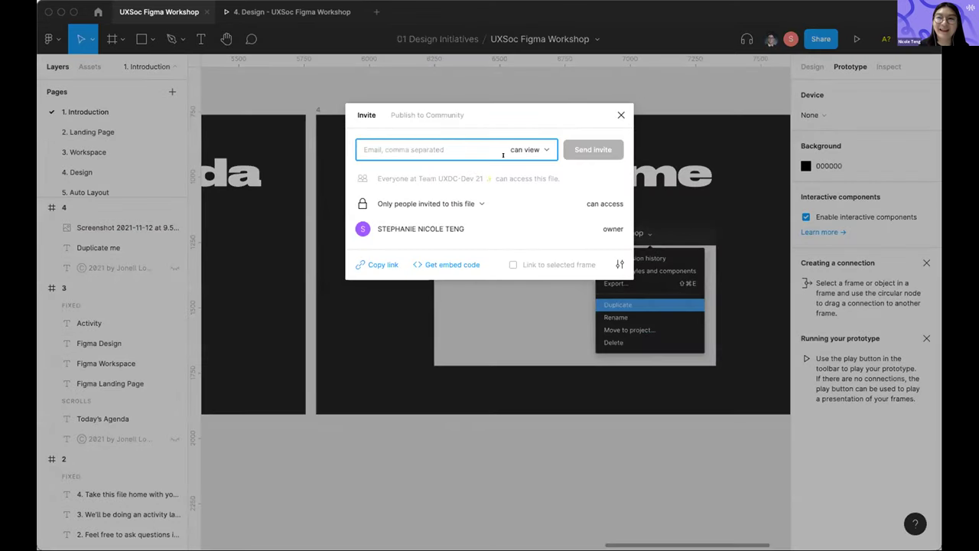
left_click(452, 204)
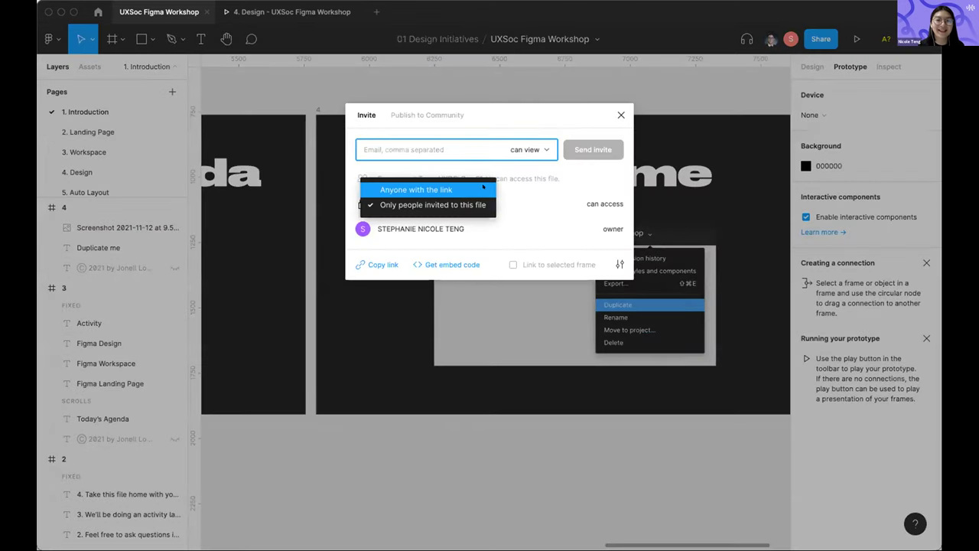
left_click(425, 190)
left_click(383, 264)
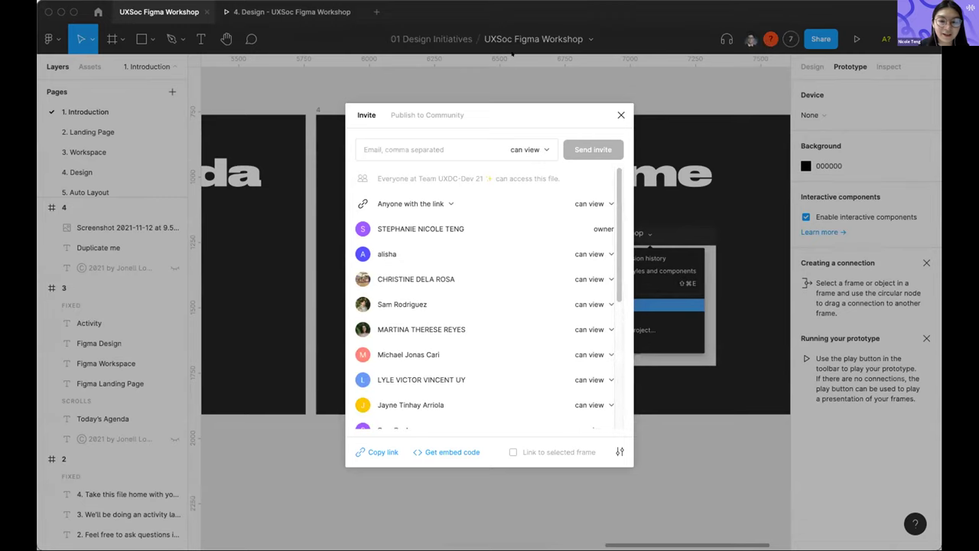
left_click(620, 115)
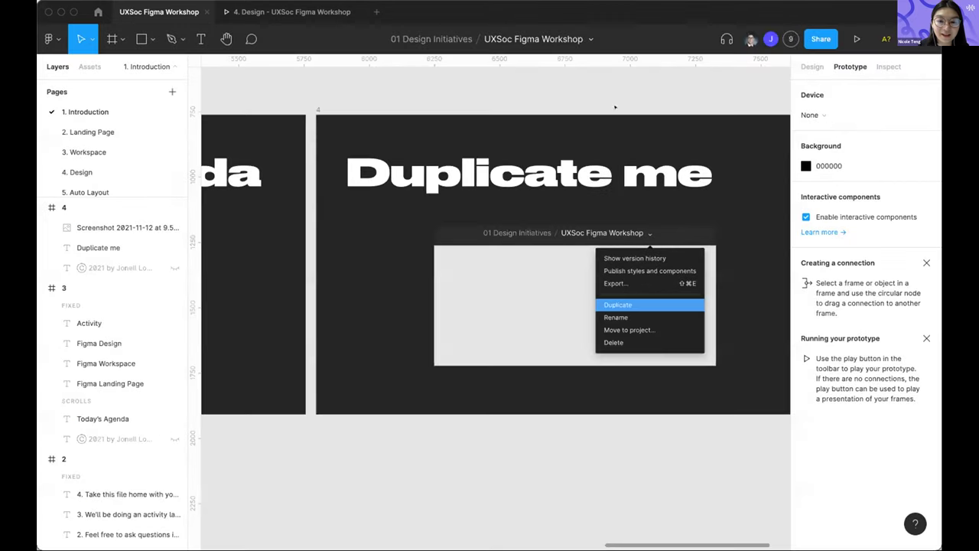
left_click(583, 36)
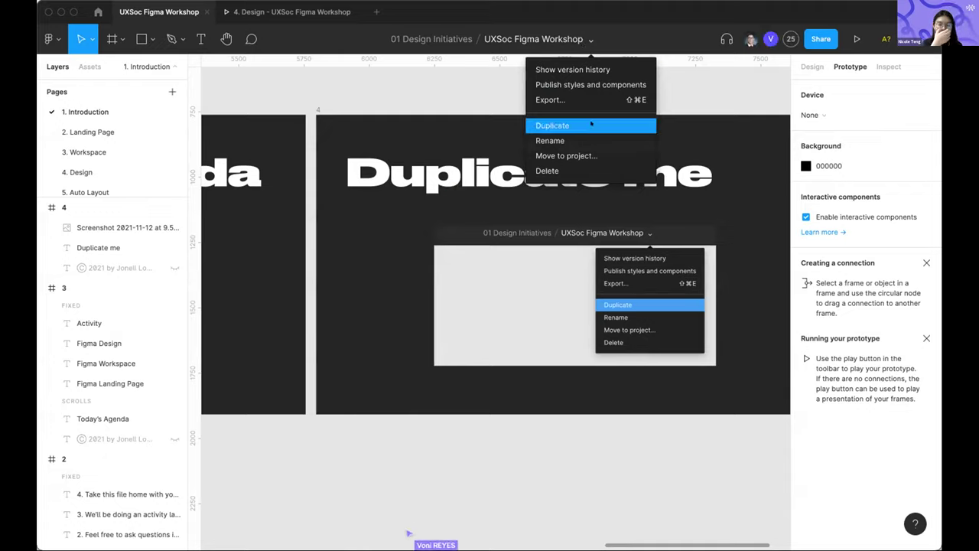
Duplicate the UXSoc Figma Workshop file from the file name menu
left_click(590, 124)
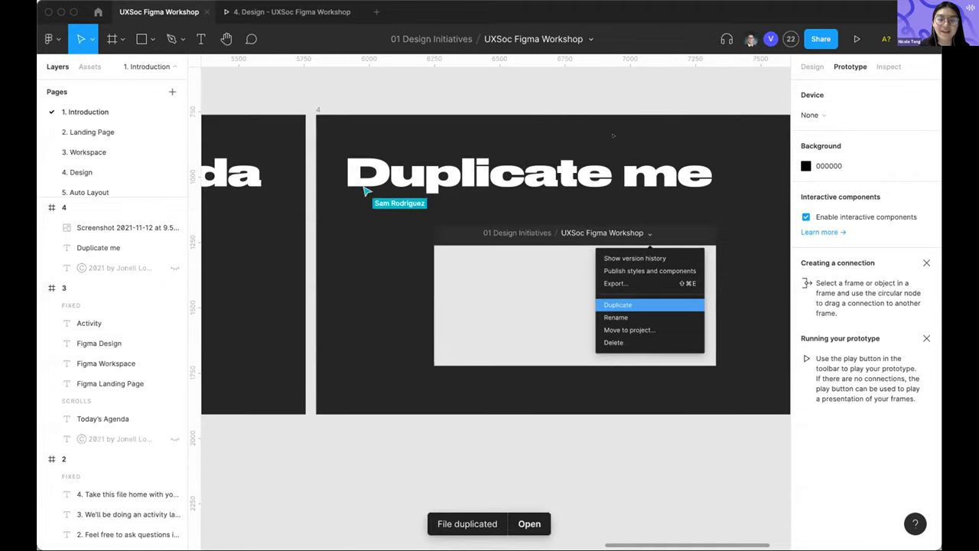
scroll(541, 154, "right", 2)
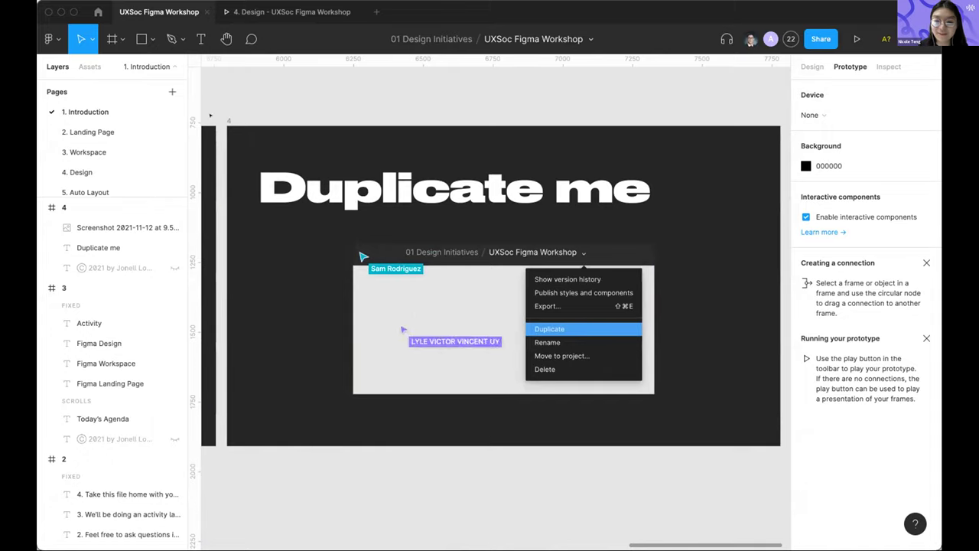
Open the 2. Landing Page page and pan around its annotated Figma home screen frame
left_click(128, 124)
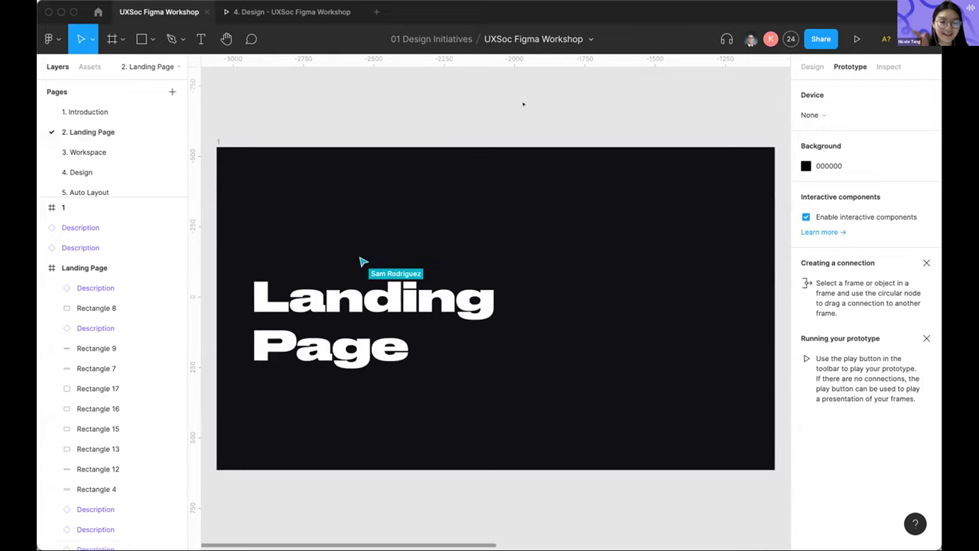
key("n")
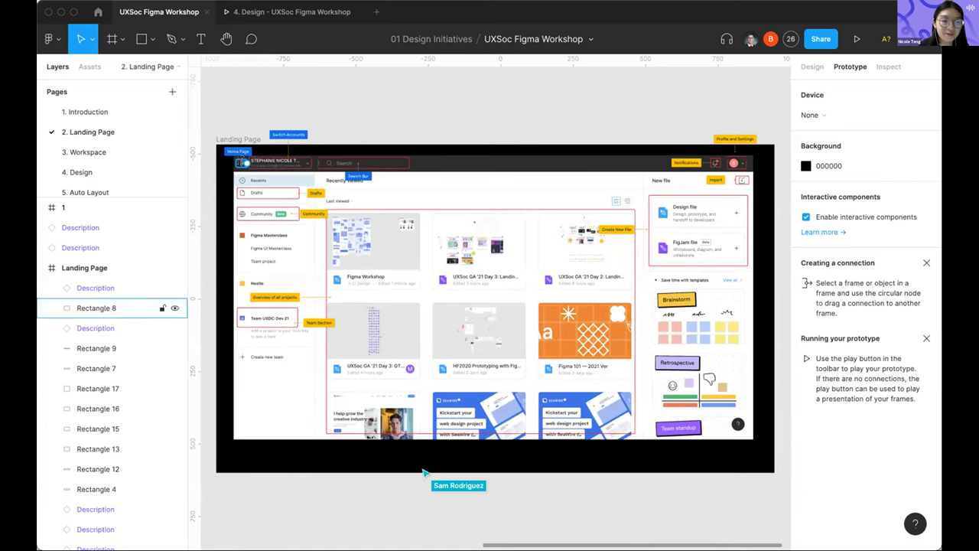
scroll(237, 155, "up", 5, "ctrl")
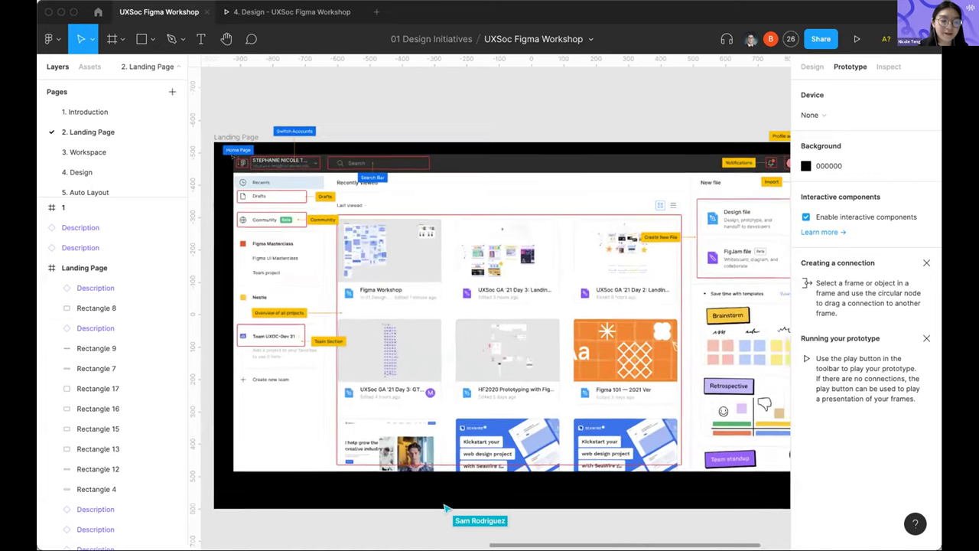
scroll(235, 156, "up", 6, "ctrl")
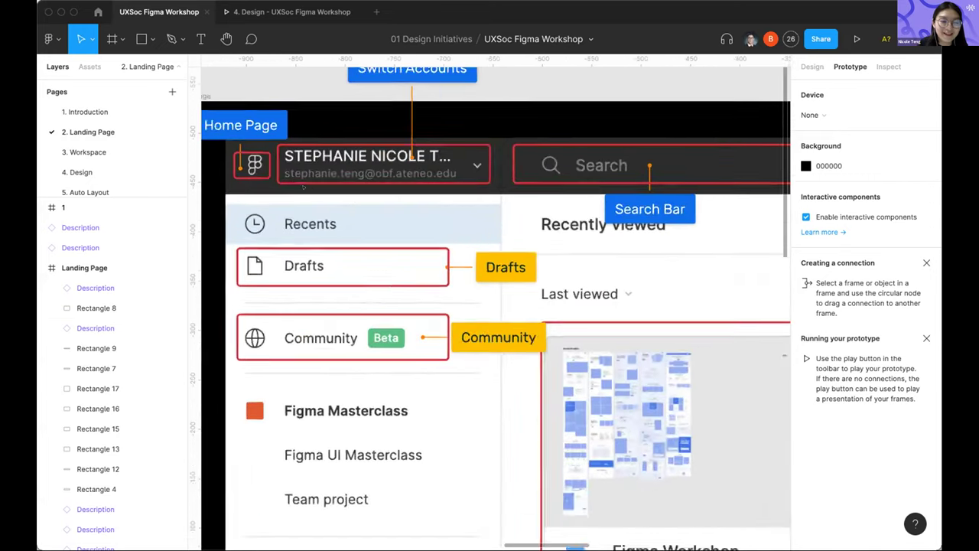
scroll(304, 186, "right", 5)
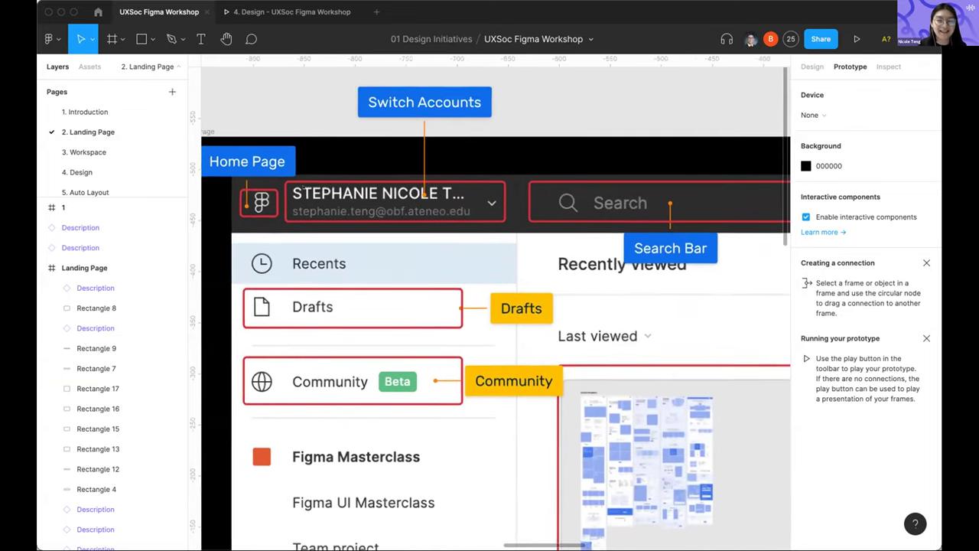
scroll(304, 186, "right", 8)
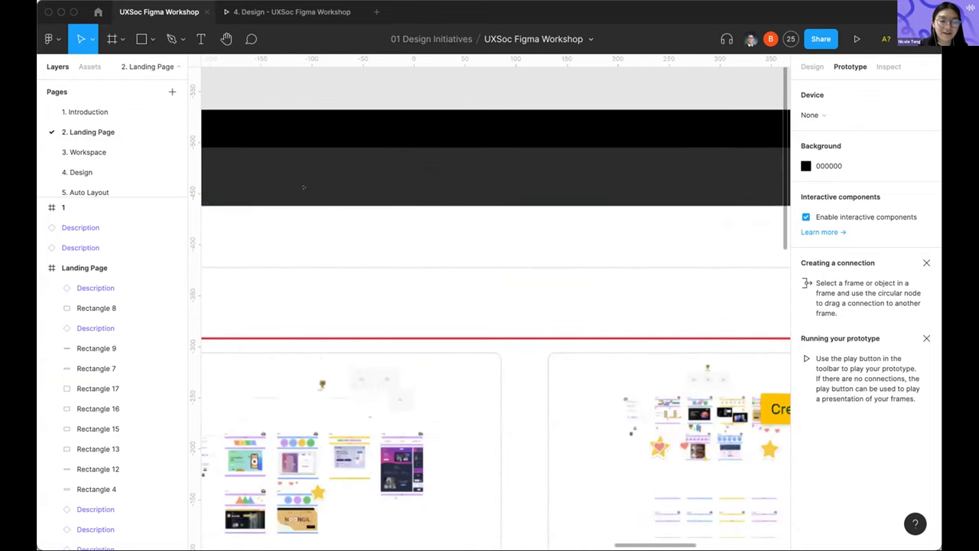
scroll(654, 185, "left", 8)
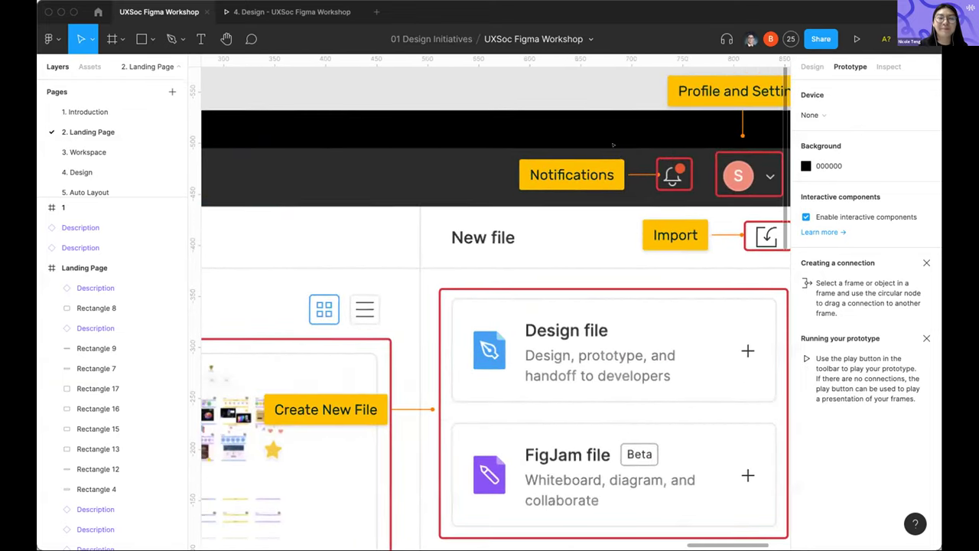
scroll(613, 145, "left", 10)
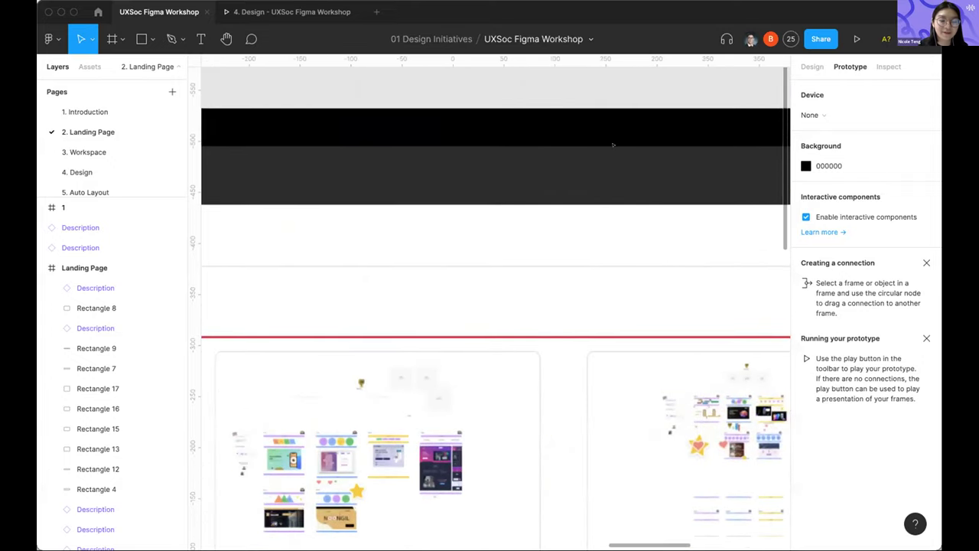
scroll(613, 144, "left", 10)
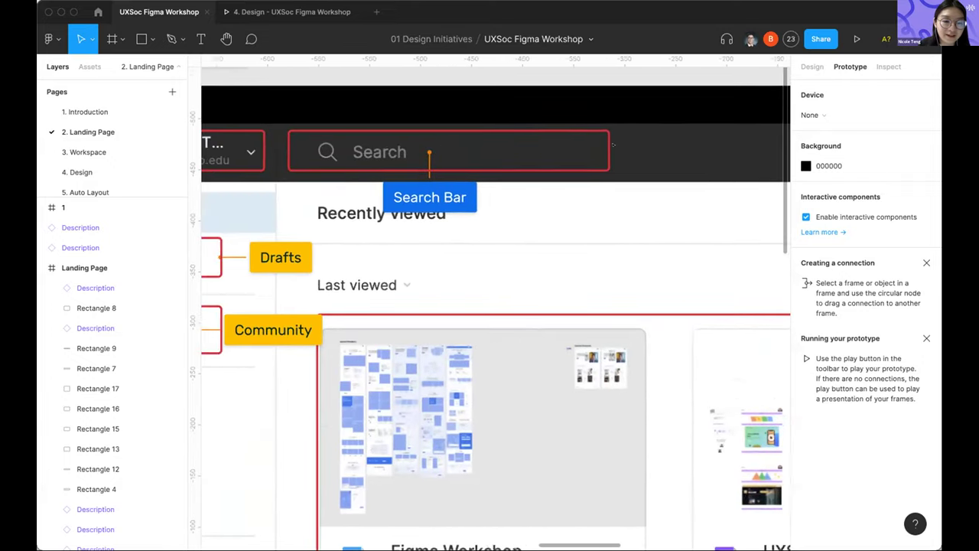
scroll(612, 145, "down", 6)
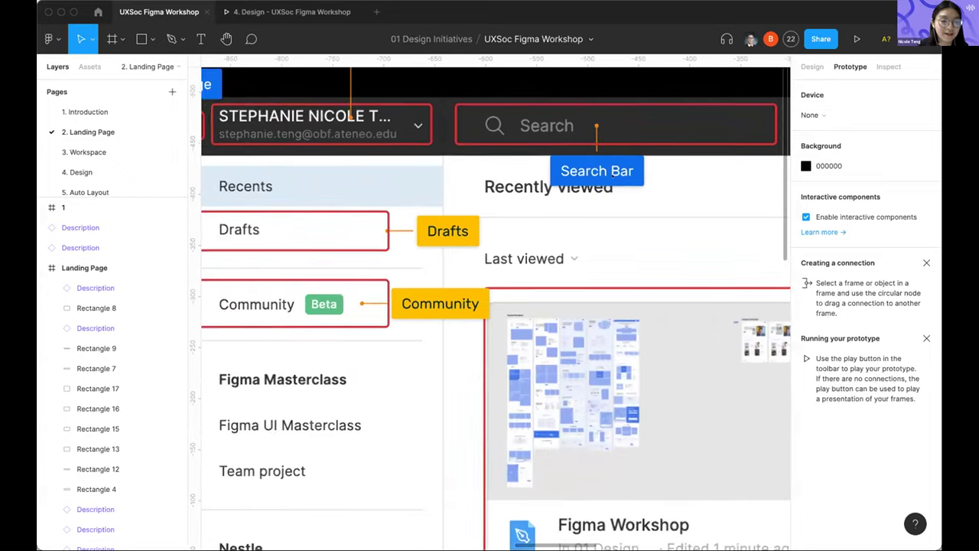
scroll(613, 175, "down", 5)
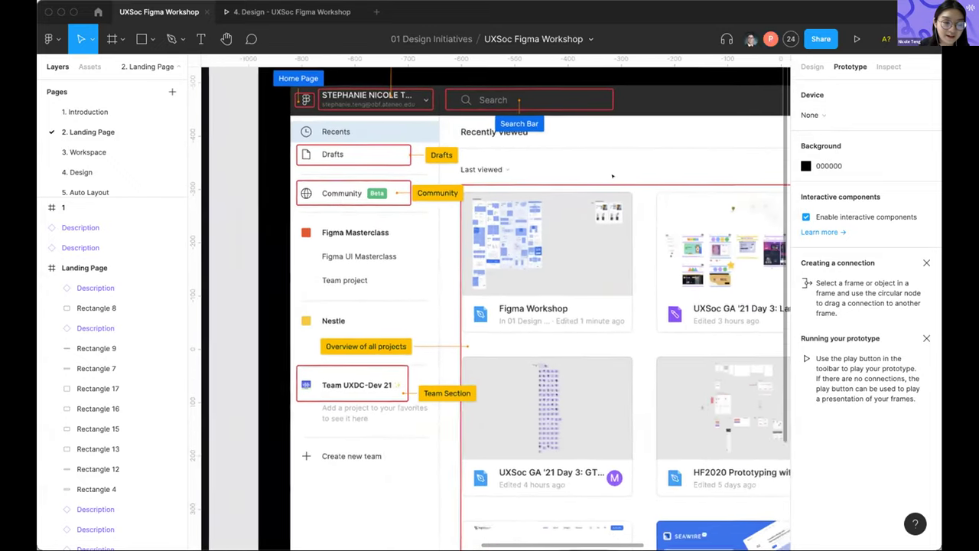
scroll(522, 148, "up", 5)
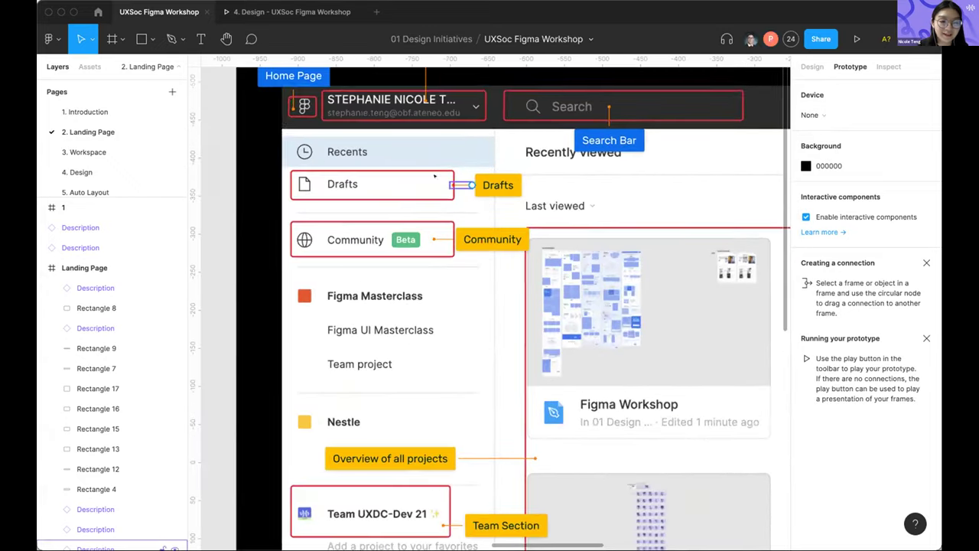
scroll(442, 194, "up", 4)
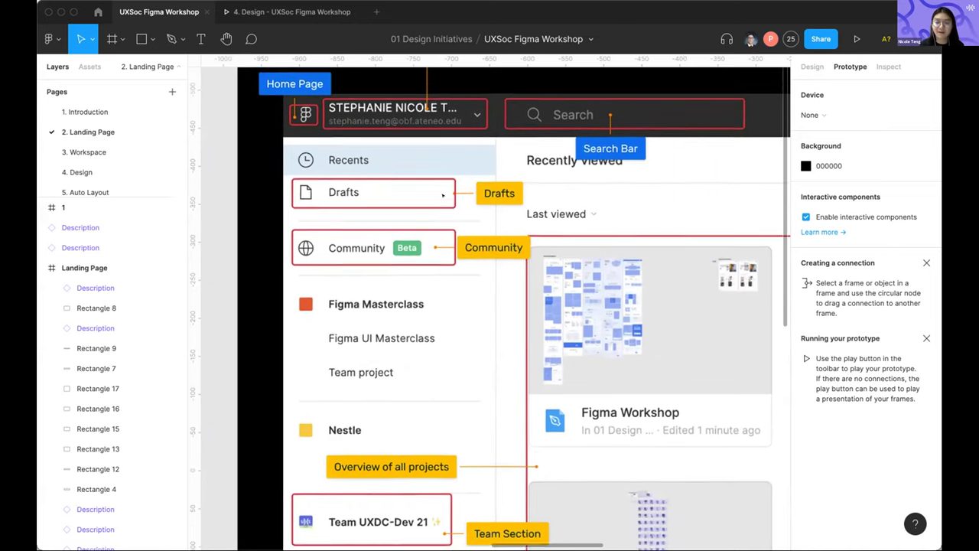
scroll(442, 196, "down", 2)
key("ctrl+backslash")
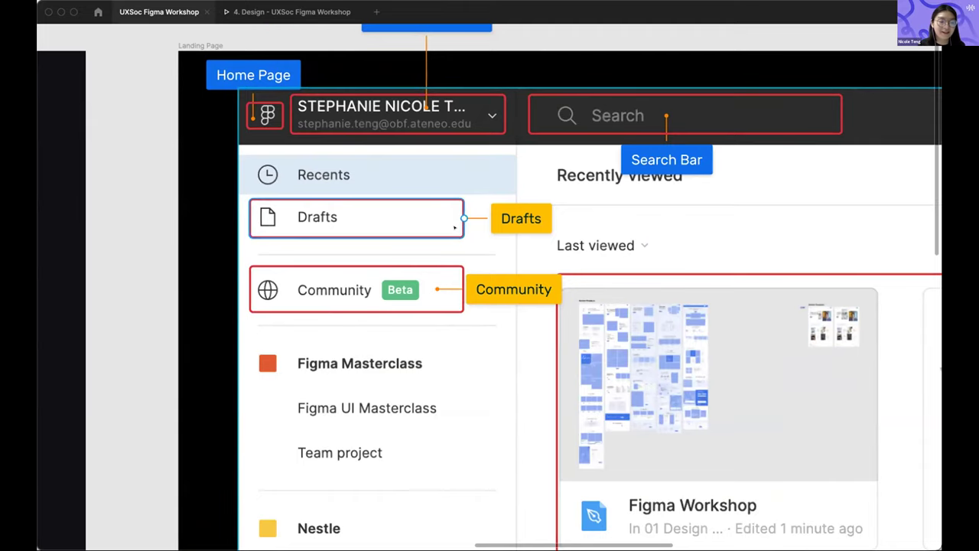
scroll(454, 227, "down", 3)
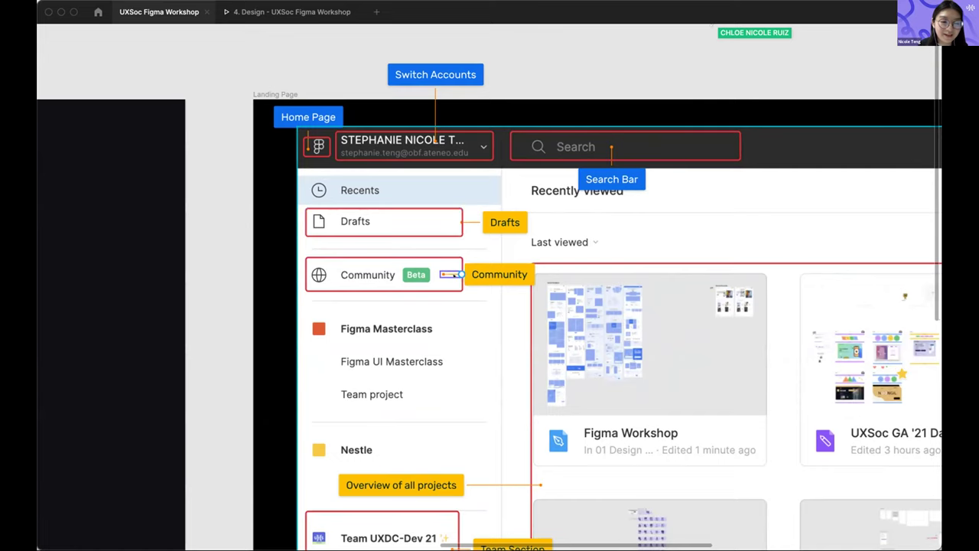
scroll(455, 265, "down", 2)
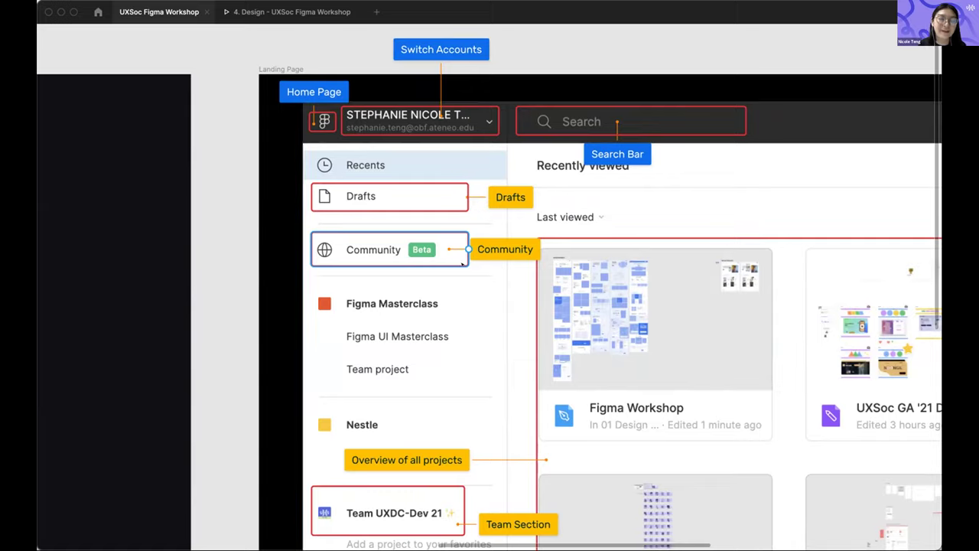
scroll(463, 262, "down", 2)
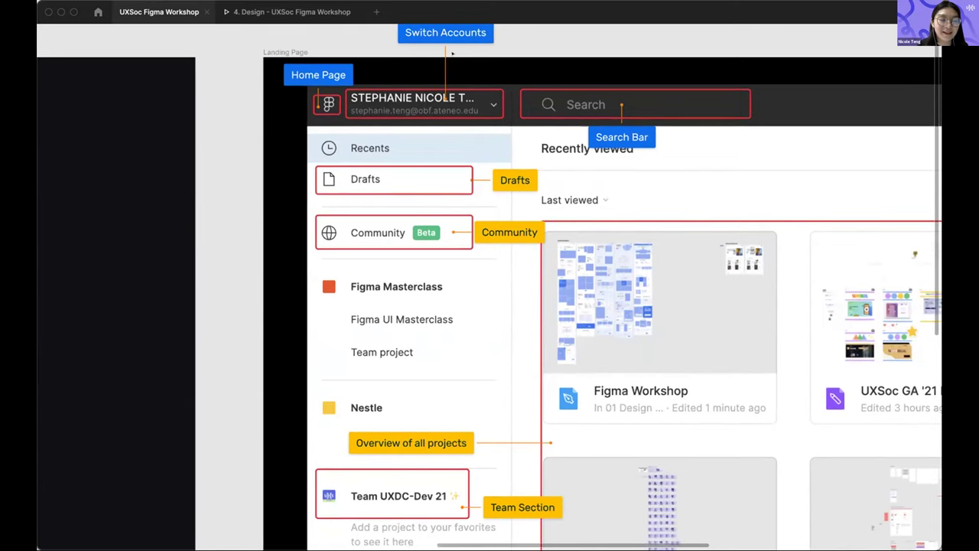
key("slash")
type("you")
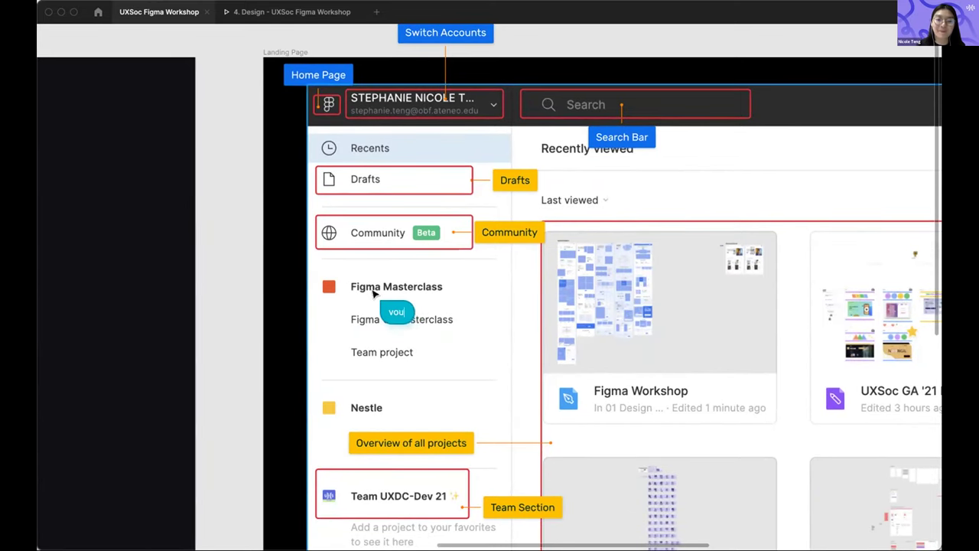
type("ch!!!")
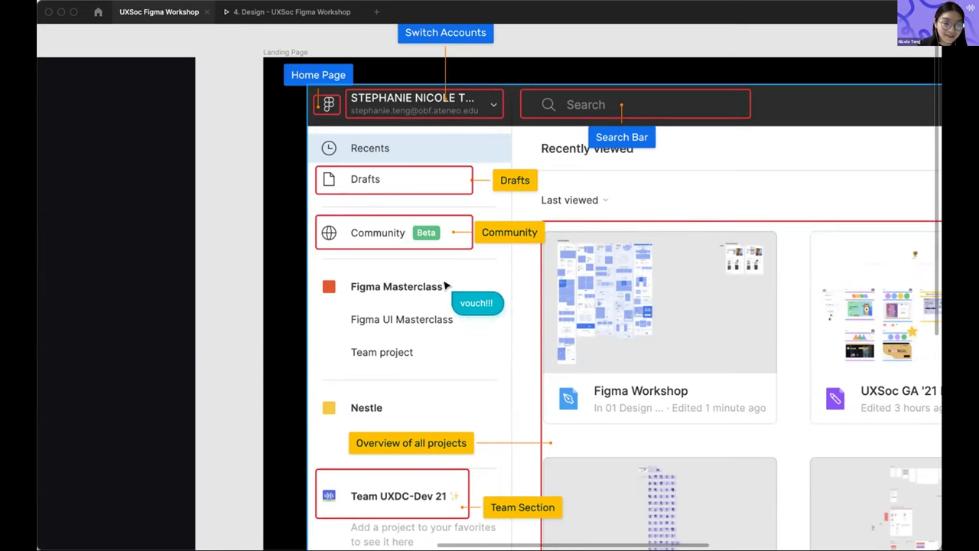
scroll(490, 297, "down", 3)
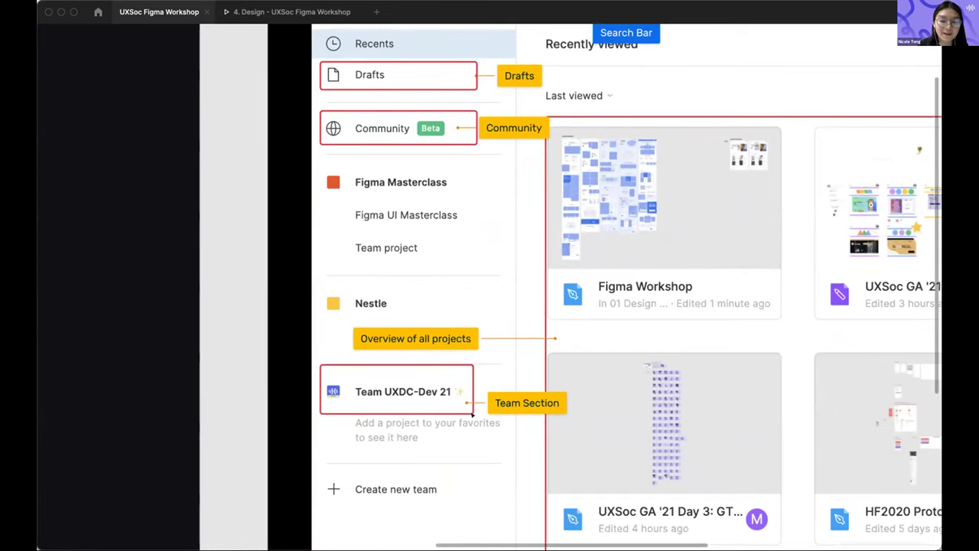
scroll(474, 415, "down", 2)
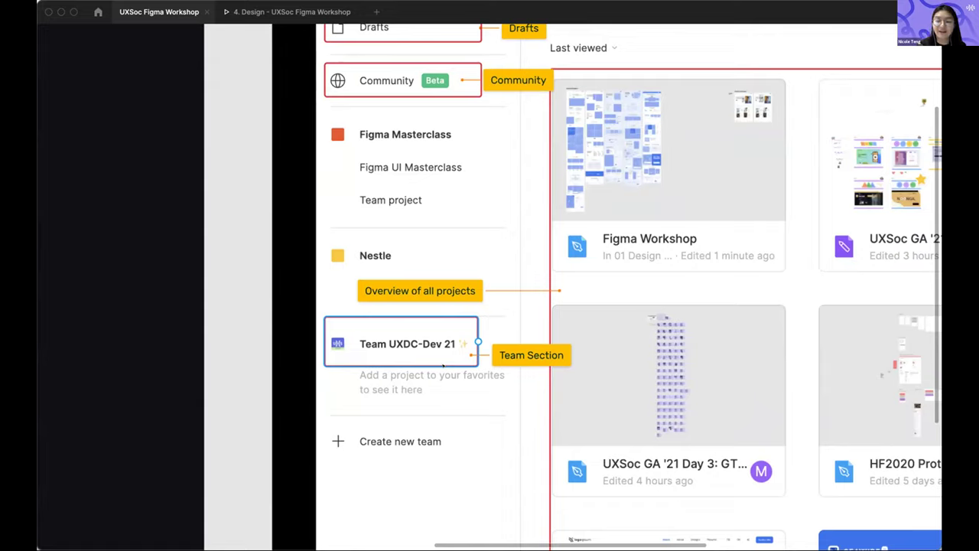
key("Right")
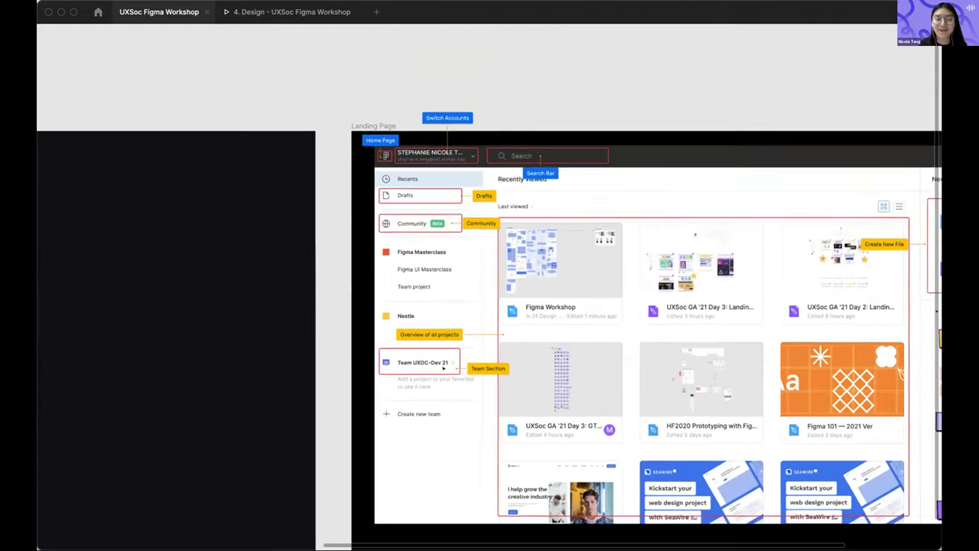
key("Right")
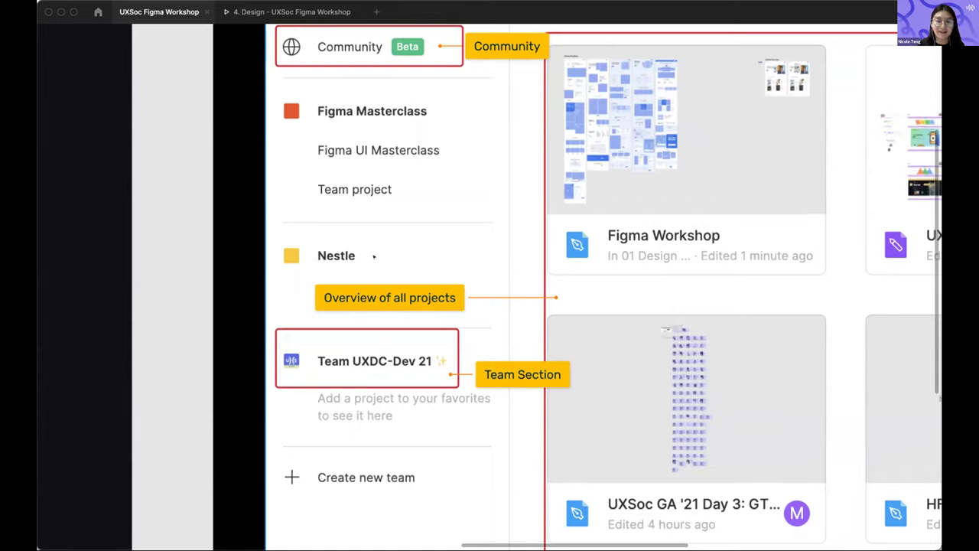
scroll(374, 255, "up", 3)
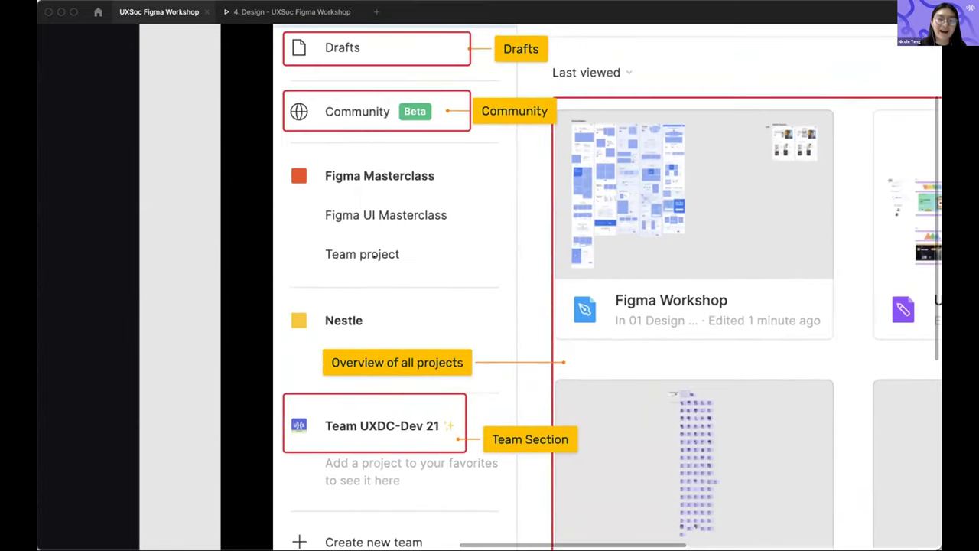
scroll(374, 255, "down", 5)
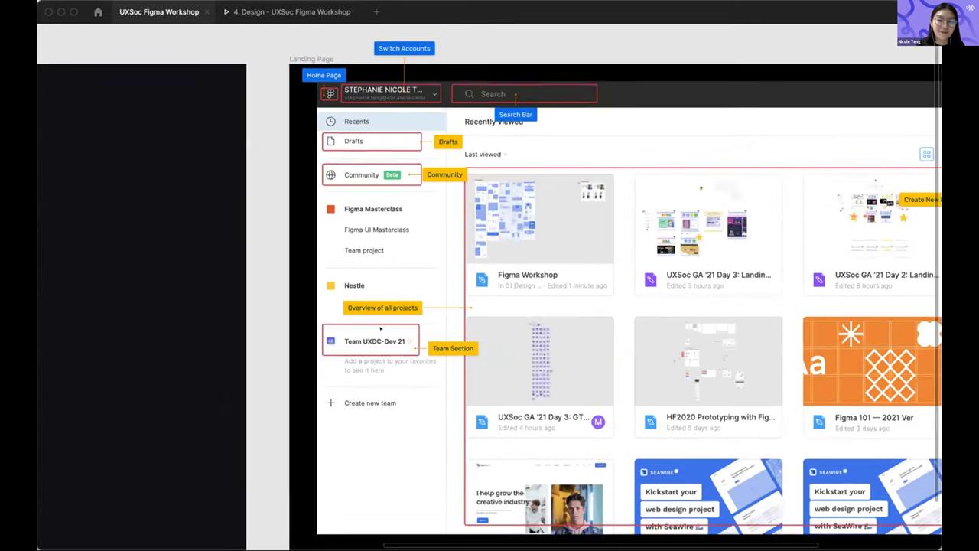
scroll(380, 328, "up", 2)
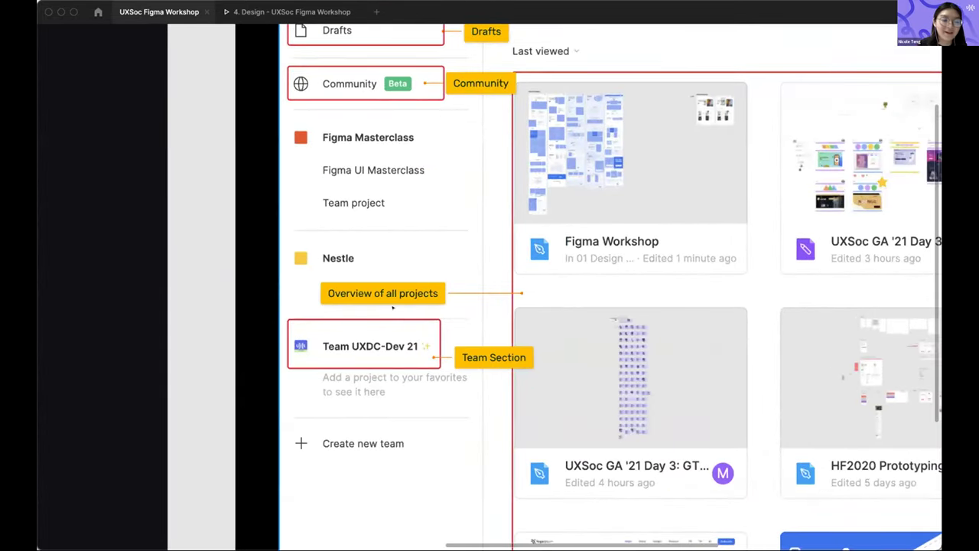
scroll(392, 307, "right", 2)
scroll(392, 307, "right", 3)
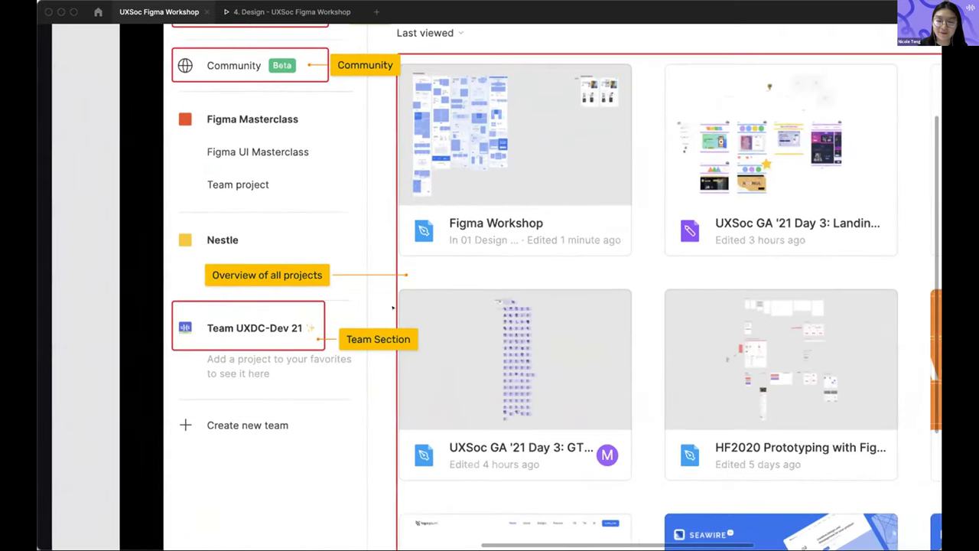
scroll(392, 307, "right", 6)
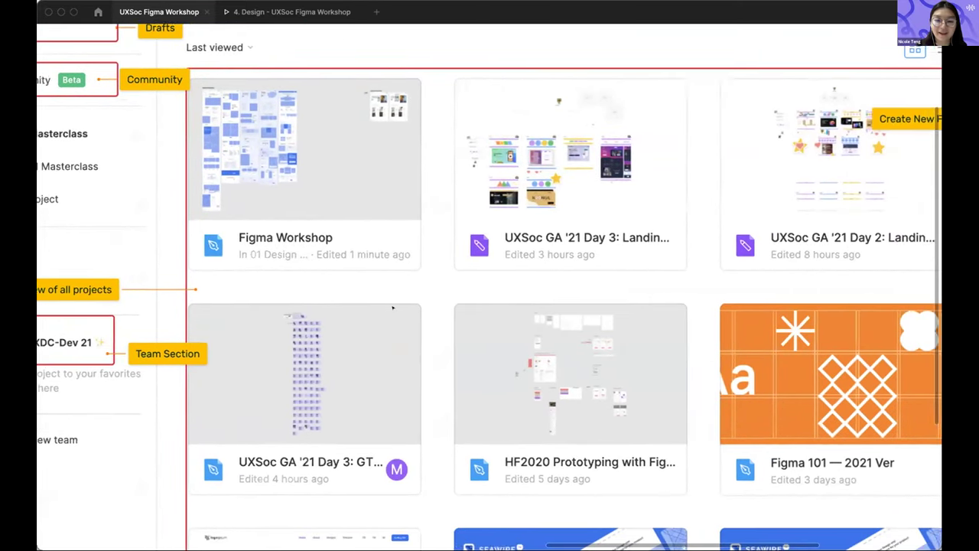
scroll(393, 307, "right", 4)
scroll(392, 307, "down", 3)
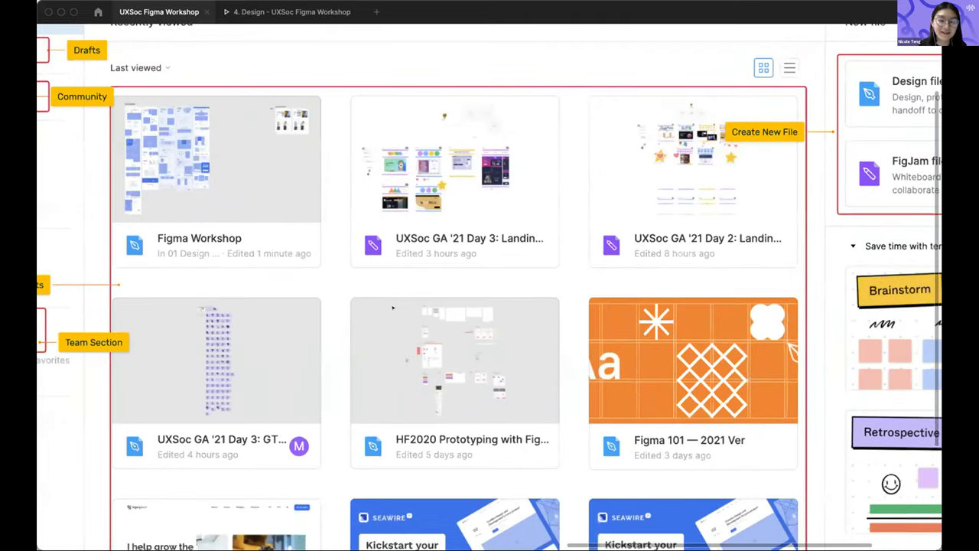
scroll(392, 307, "down", 3)
scroll(702, 457, "up", 3)
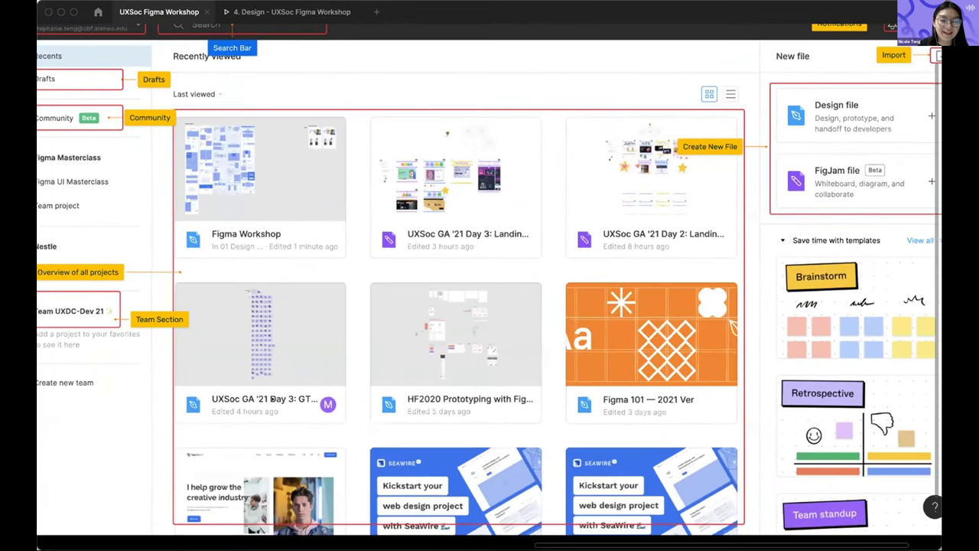
scroll(490, 306, "left", 1)
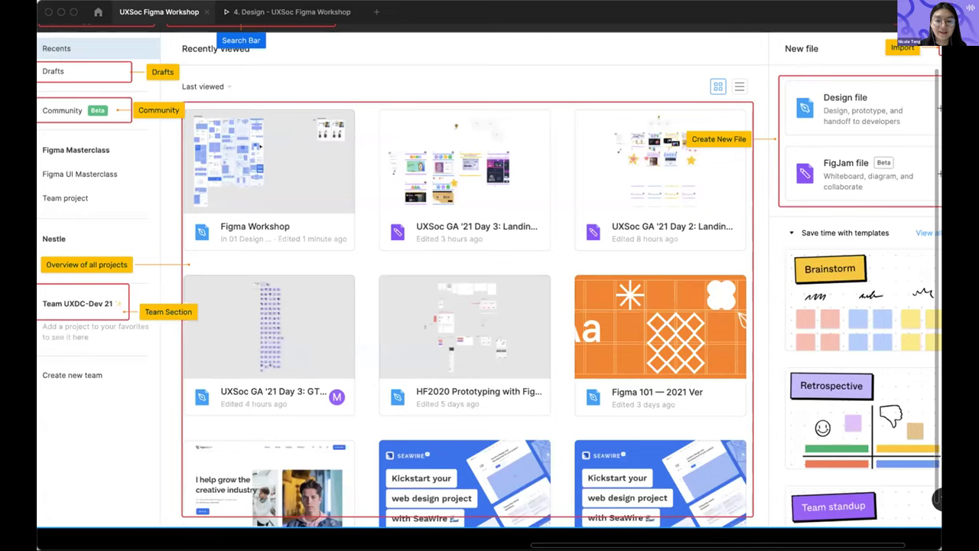
scroll(489, 284, "right", 6)
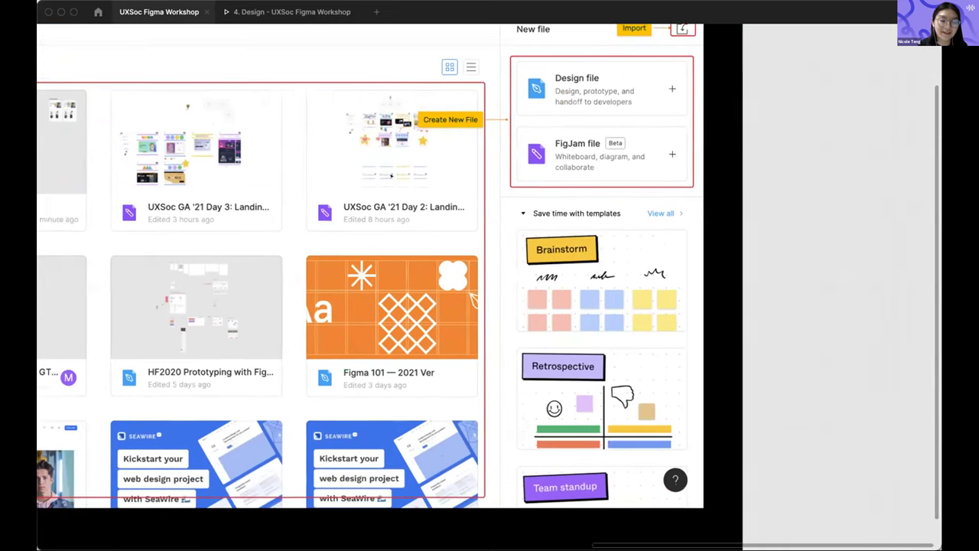
scroll(367, 283, "up", 3)
scroll(367, 283, "right", 2)
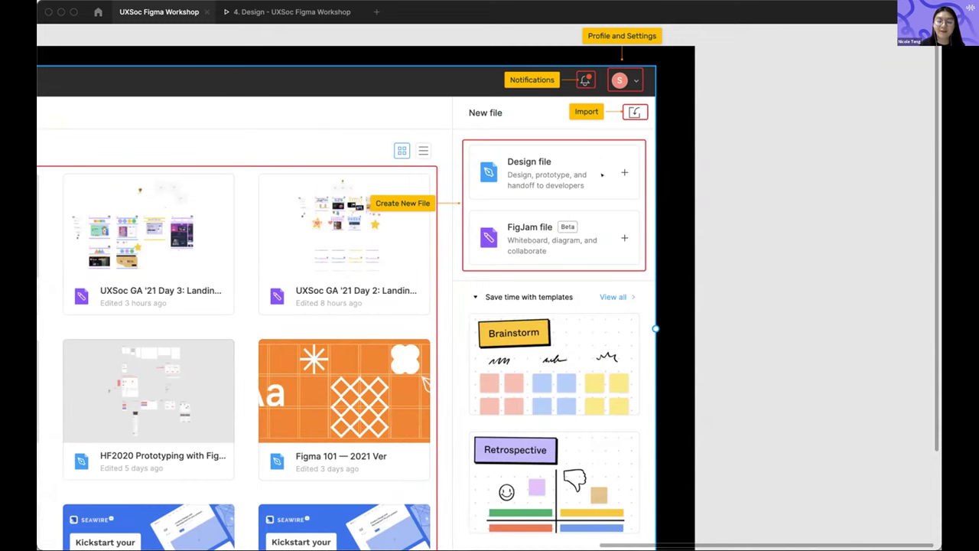
scroll(642, 109, "up", 3)
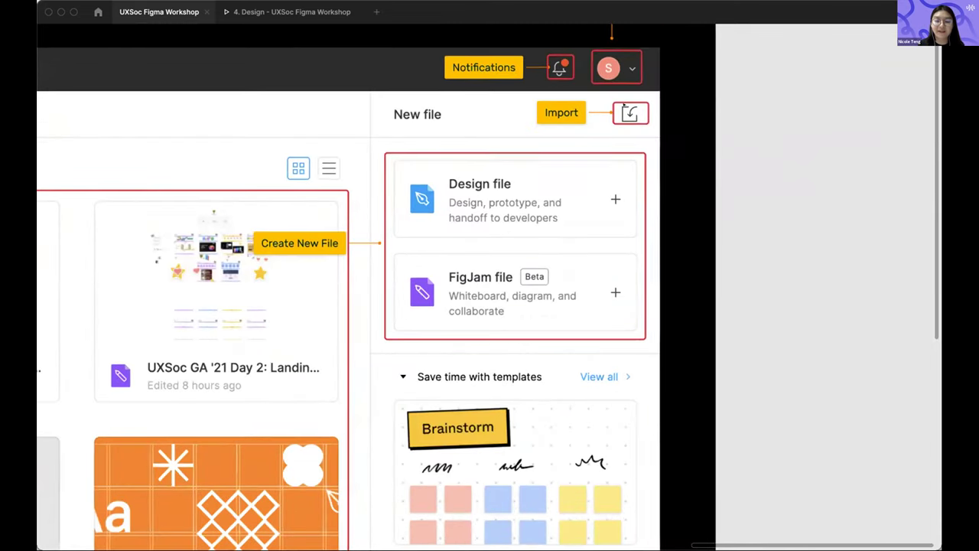
Point out the Import and New file annotation boxes, then advance to the Workspace slide
left_click(624, 108)
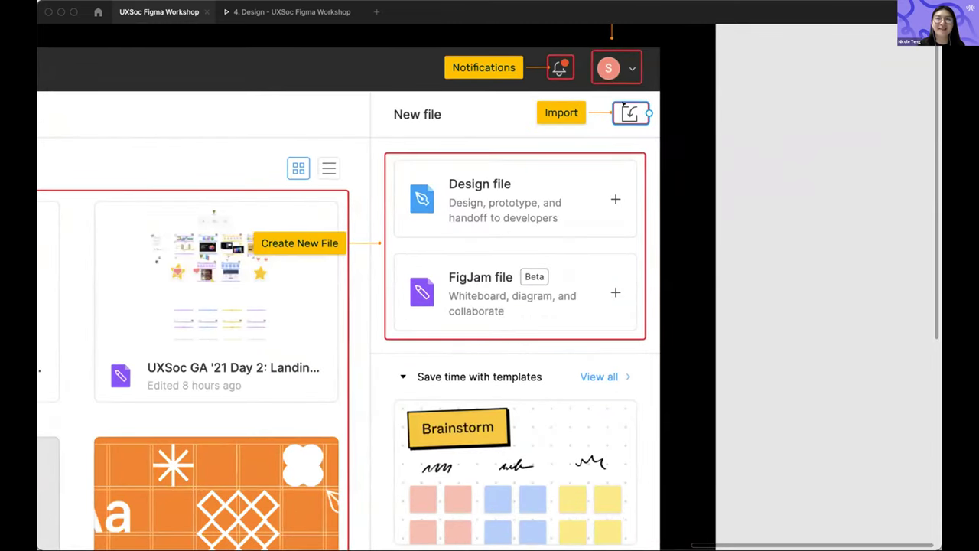
key("Escape")
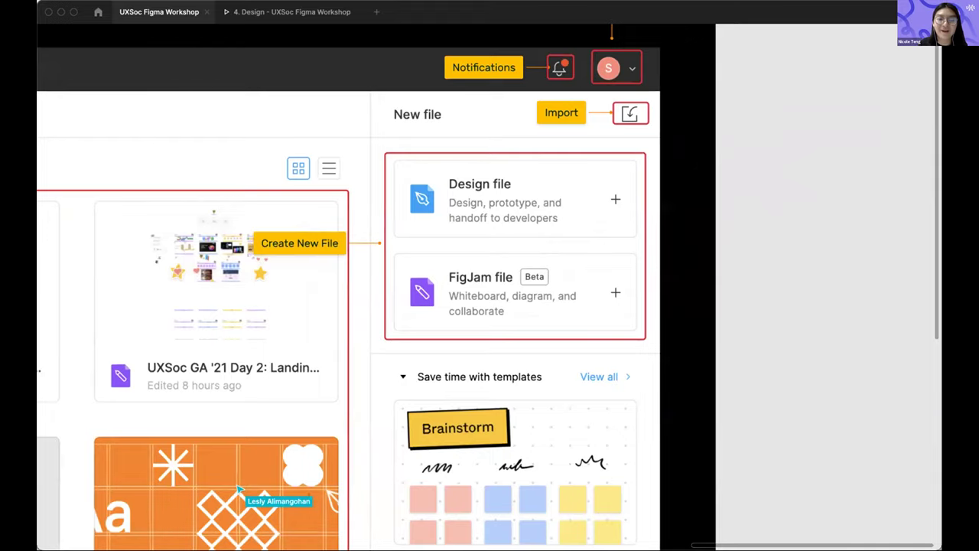
left_click(633, 119)
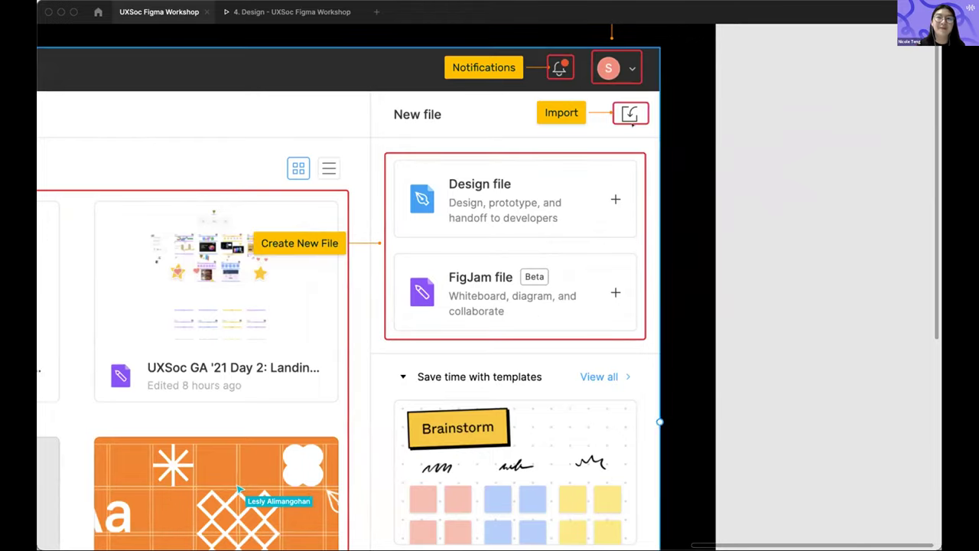
left_click(614, 152)
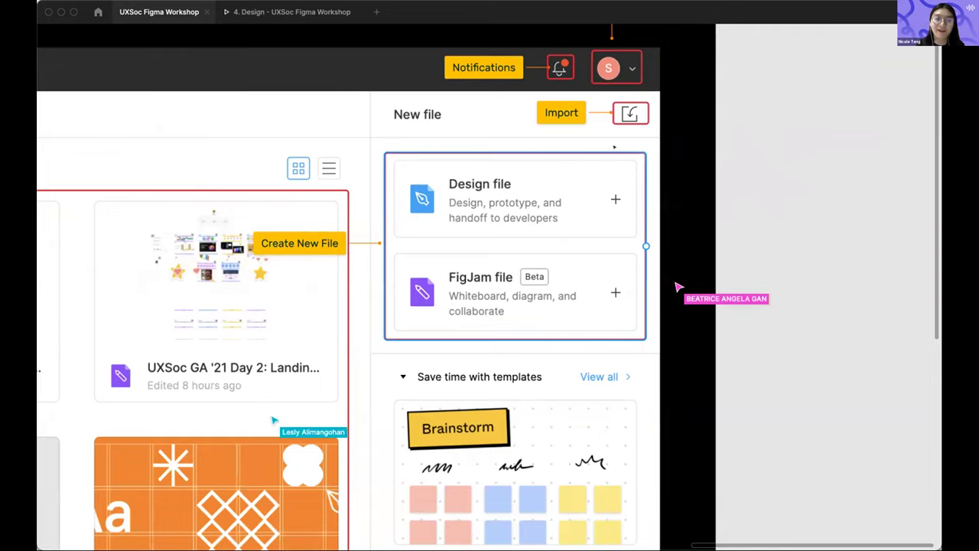
left_click(632, 115)
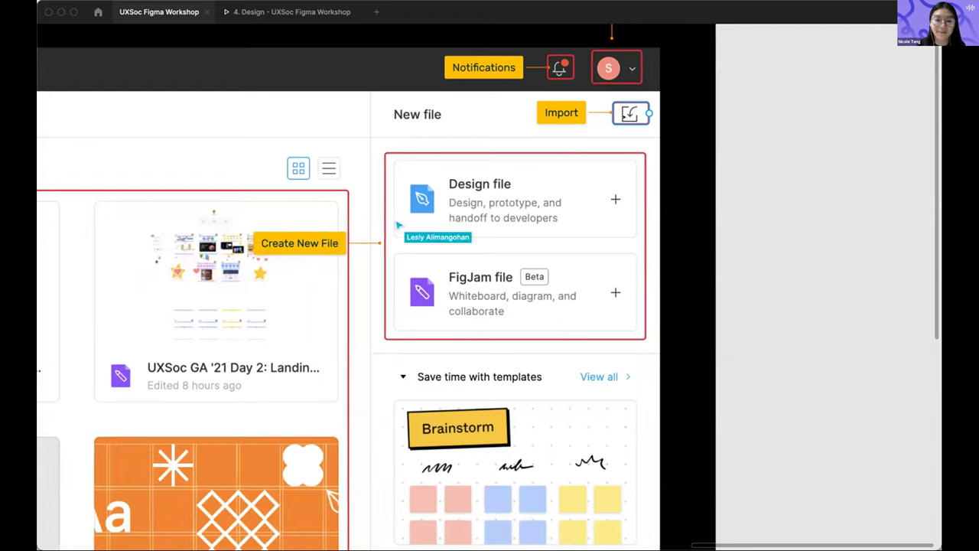
left_click(605, 126)
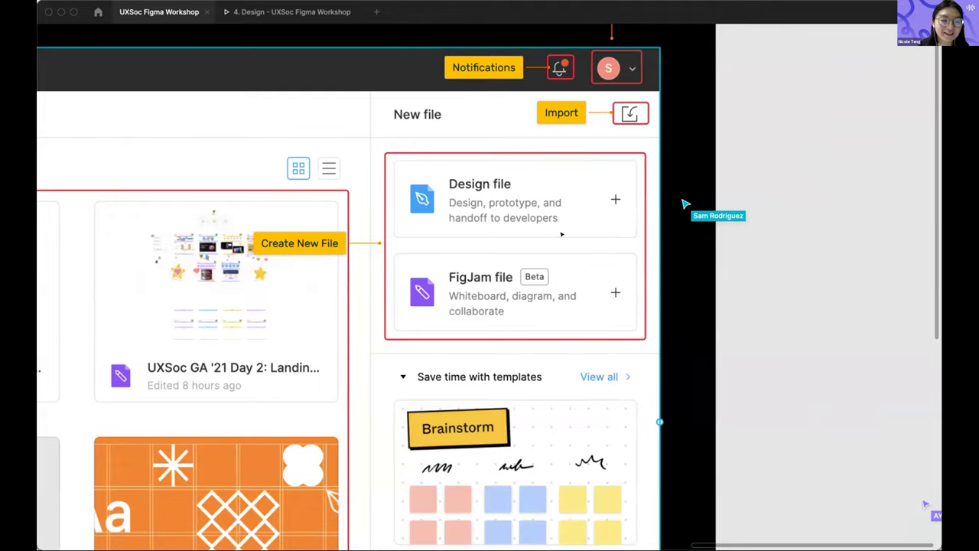
key("Right")
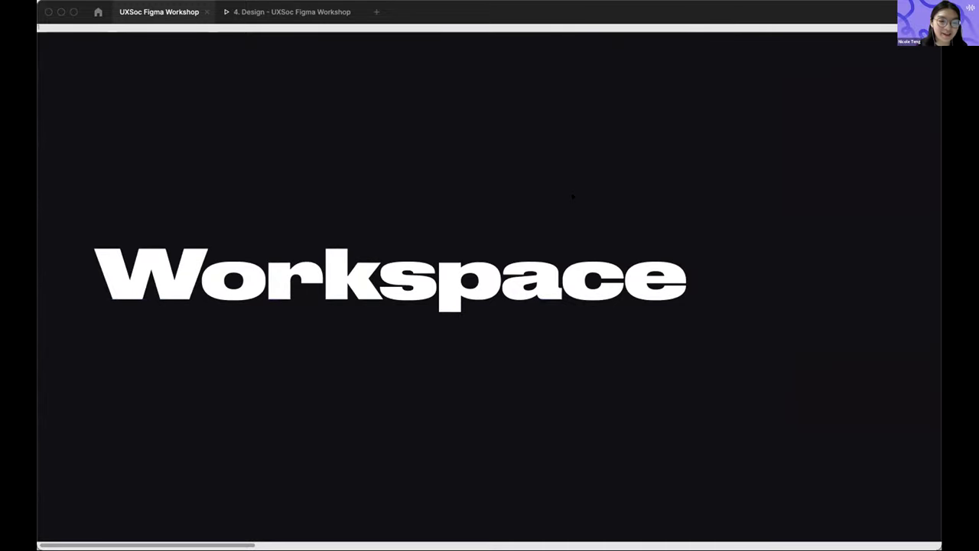
Advance to the annotated editor interface screenshot slide
key("Right")
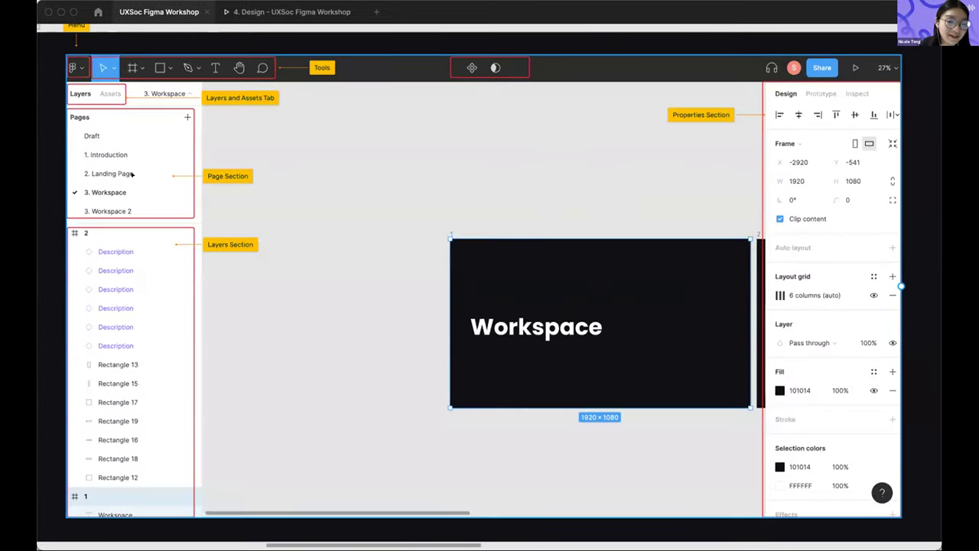
scroll(131, 175, "down", 5)
scroll(131, 175, "up", 2)
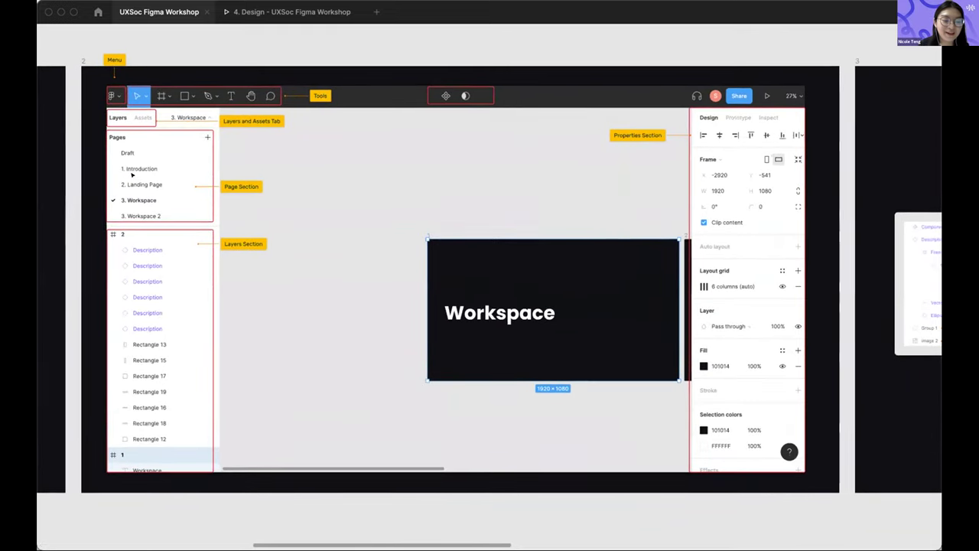
Restore the editor interface, zoom in on the toolbar, and open the Figma main menu
key("ctrl+backslash")
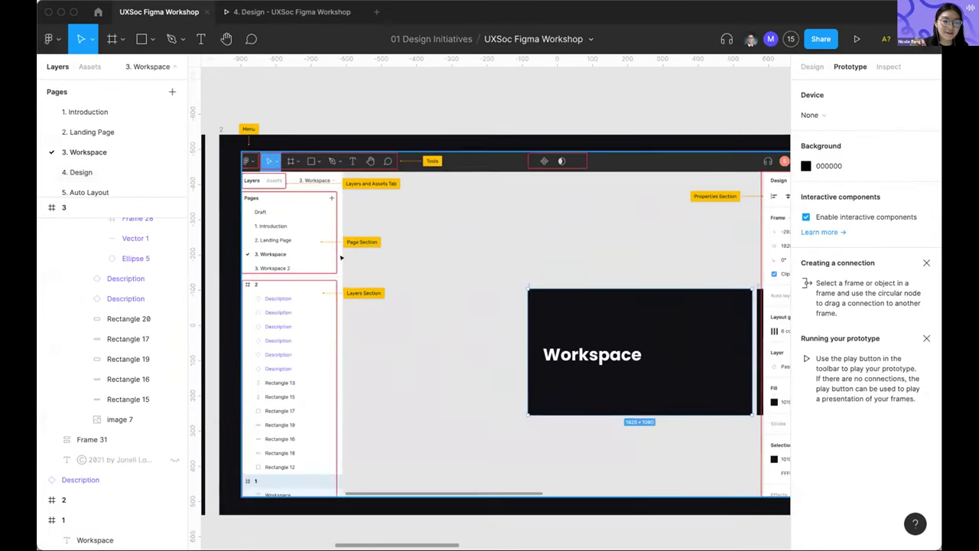
scroll(351, 236, "up", 3)
scroll(304, 200, "up", 3)
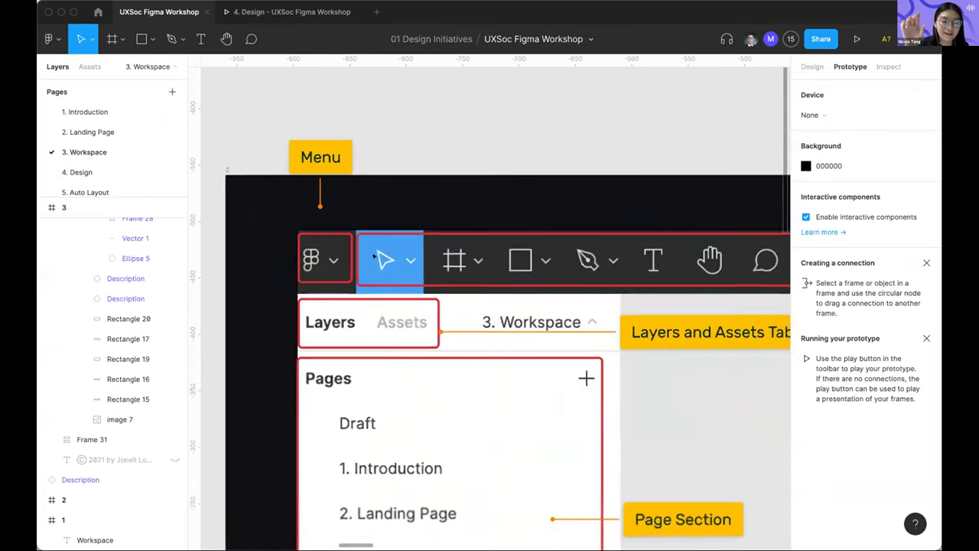
scroll(402, 257, "down", 1)
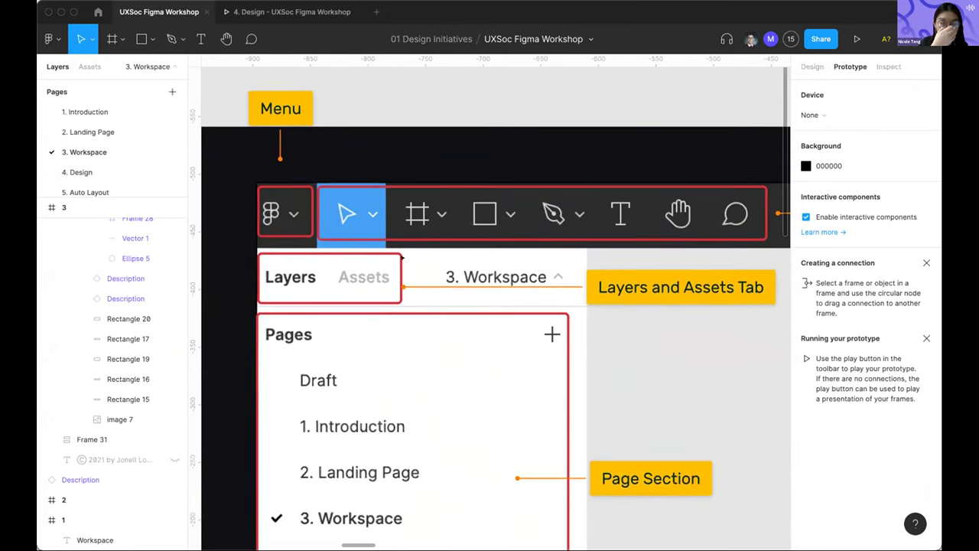
scroll(402, 258, "up", 1)
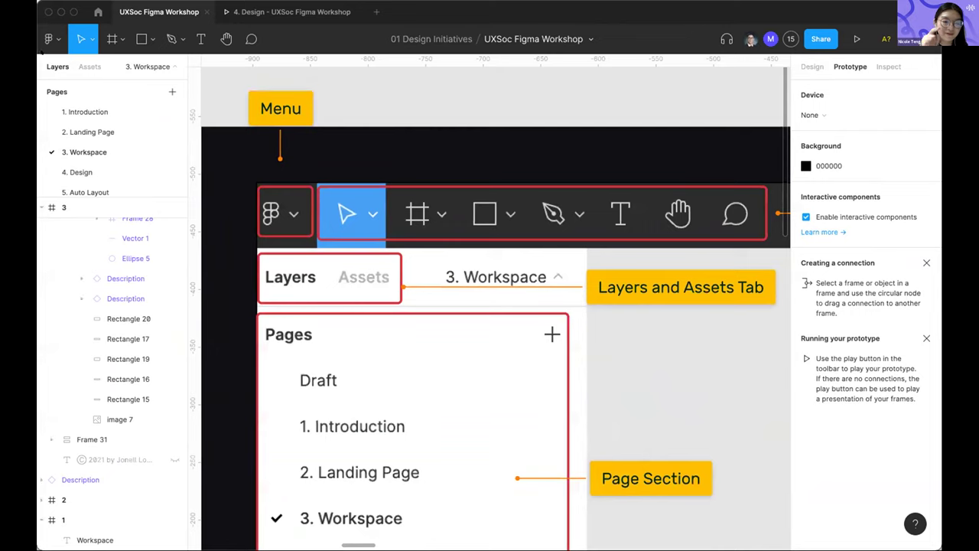
left_click(43, 43)
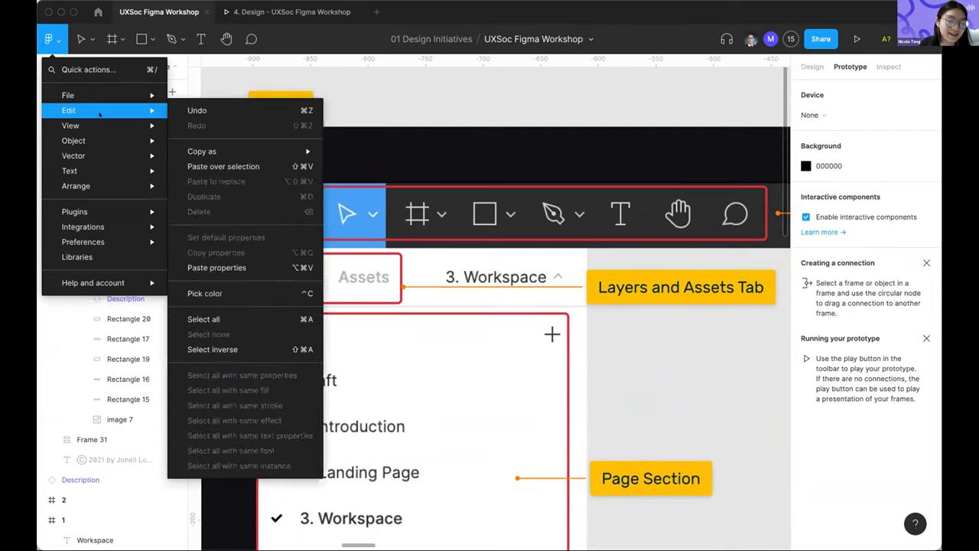
Browse the main menu's File, Edit and Preferences submenus, then dismiss the menu
mouse_move(129, 189)
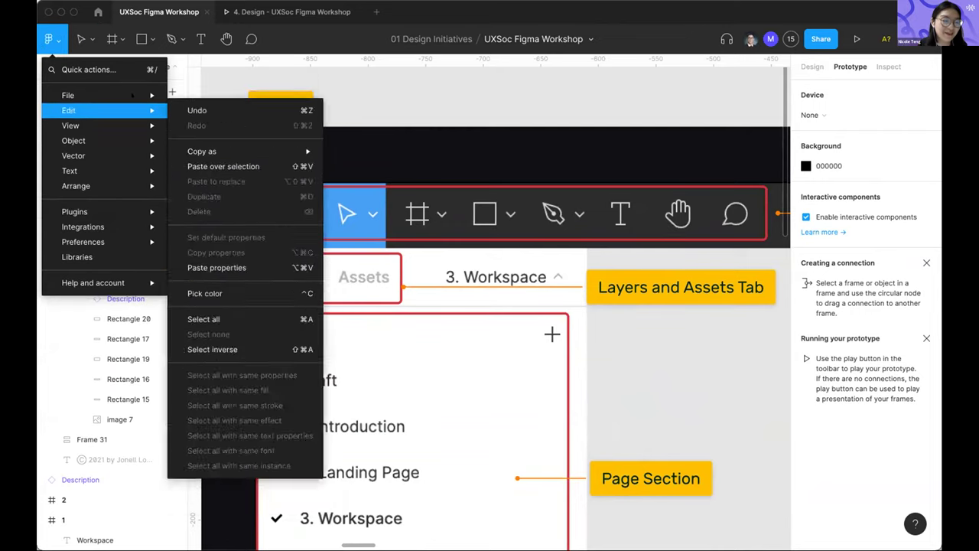
mouse_move(139, 106)
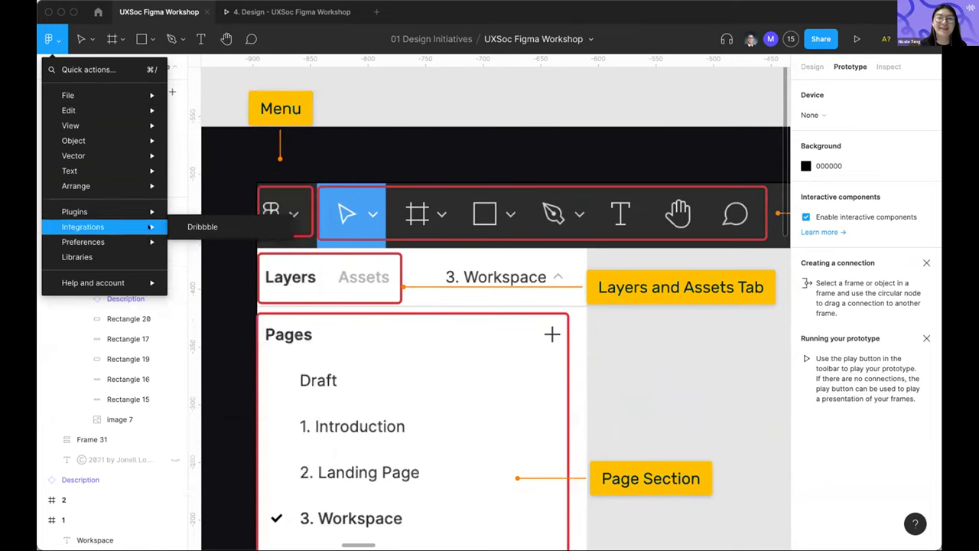
mouse_move(145, 241)
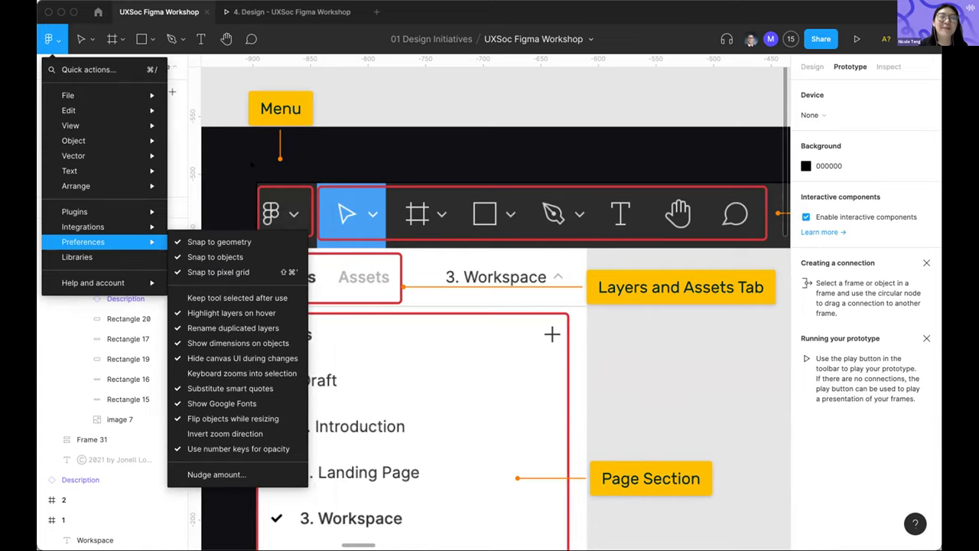
left_click(212, 114)
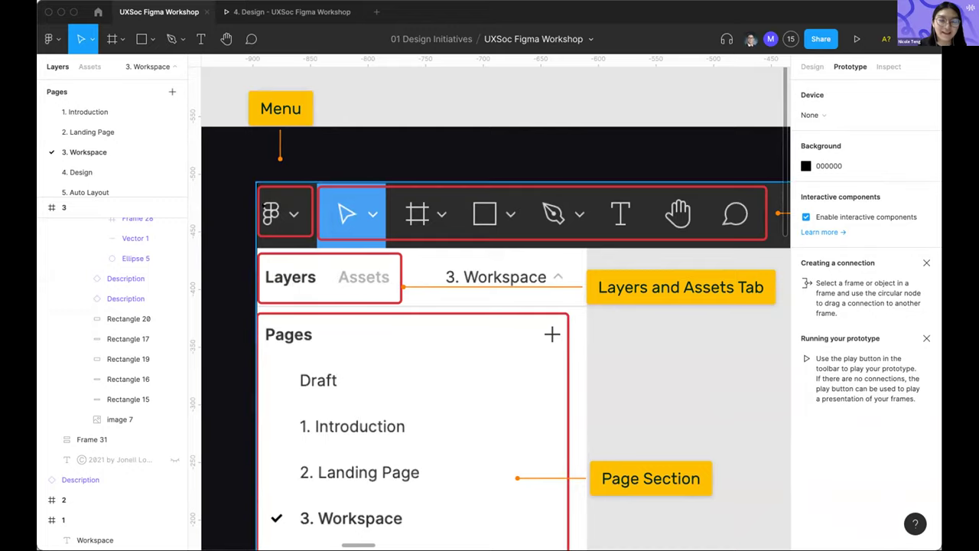
left_click(52, 45)
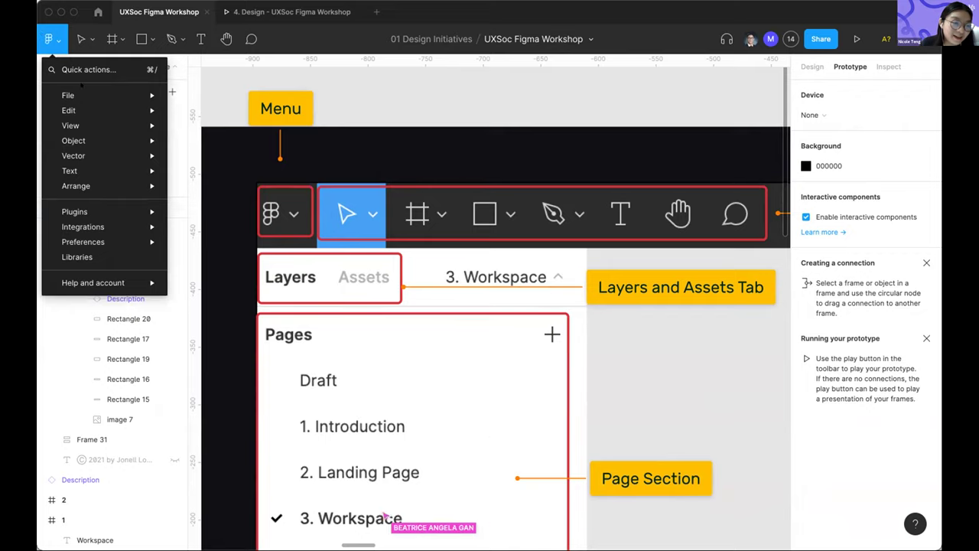
mouse_move(89, 92)
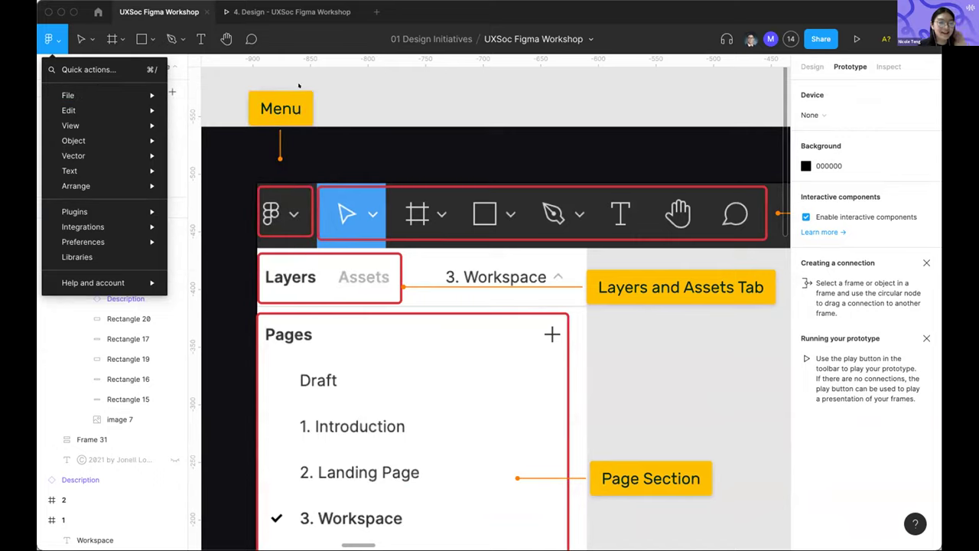
left_click(363, 103)
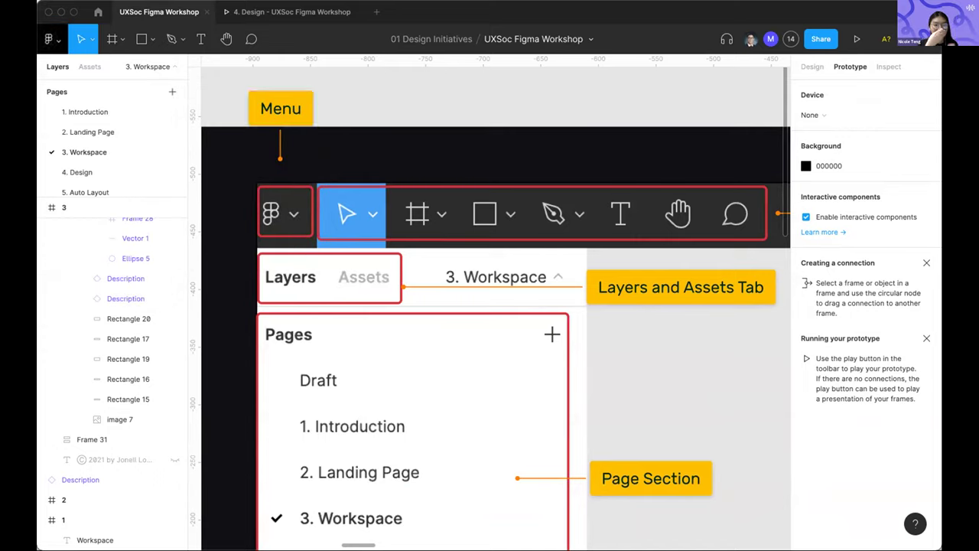
left_click(56, 38)
left_click(460, 114)
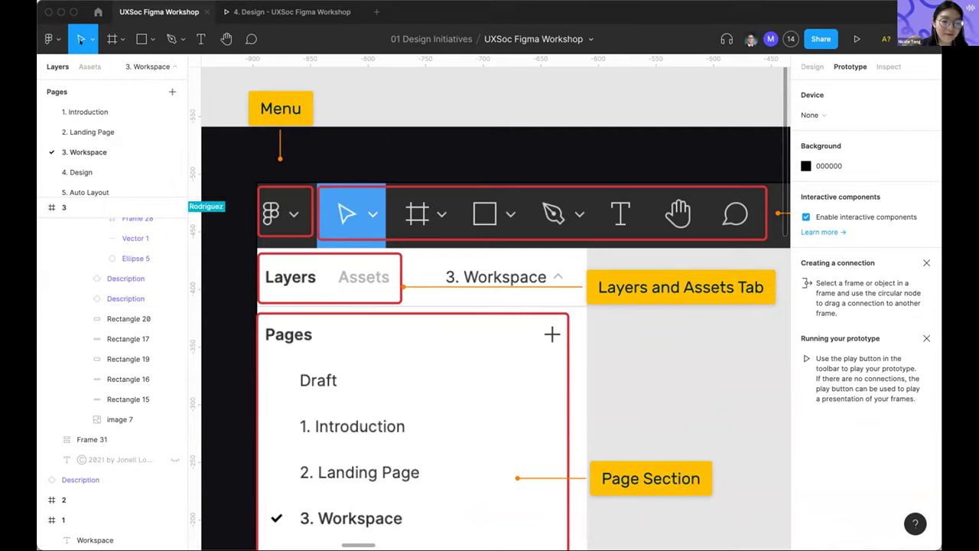
left_click(92, 39)
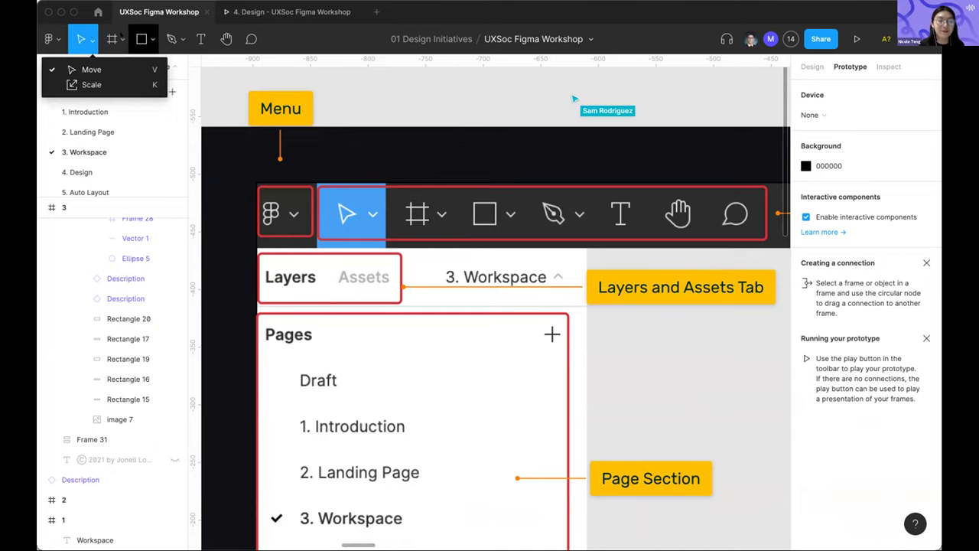
left_click(141, 39)
left_click(123, 39)
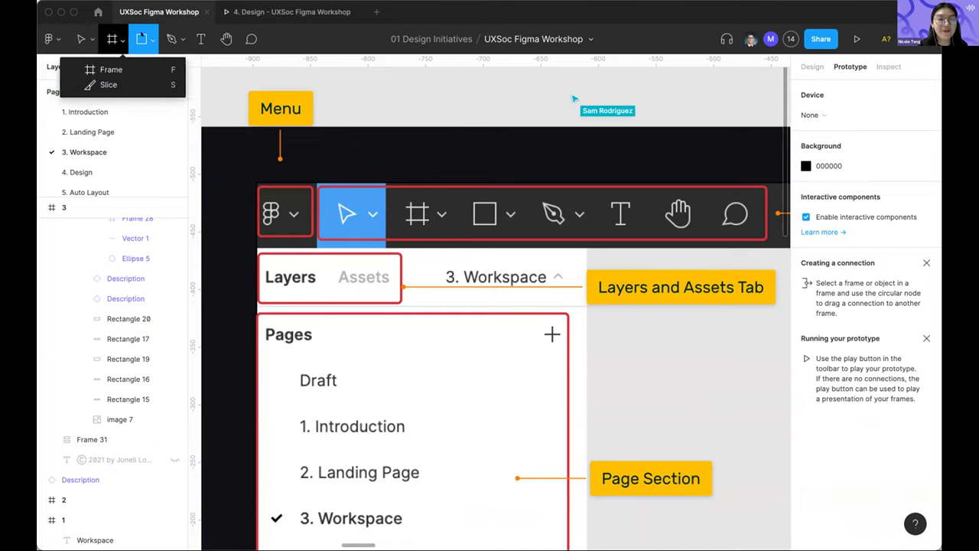
left_click(147, 36)
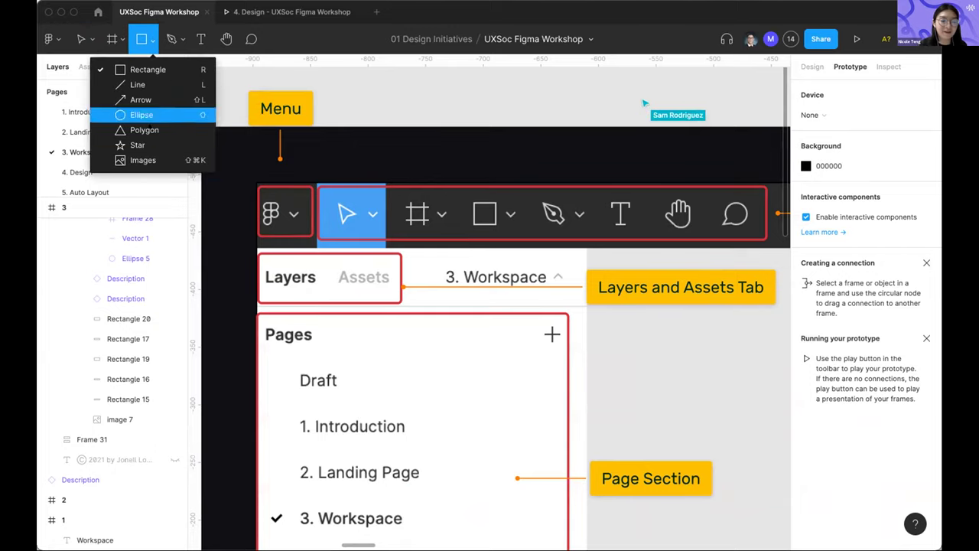
left_click(181, 39)
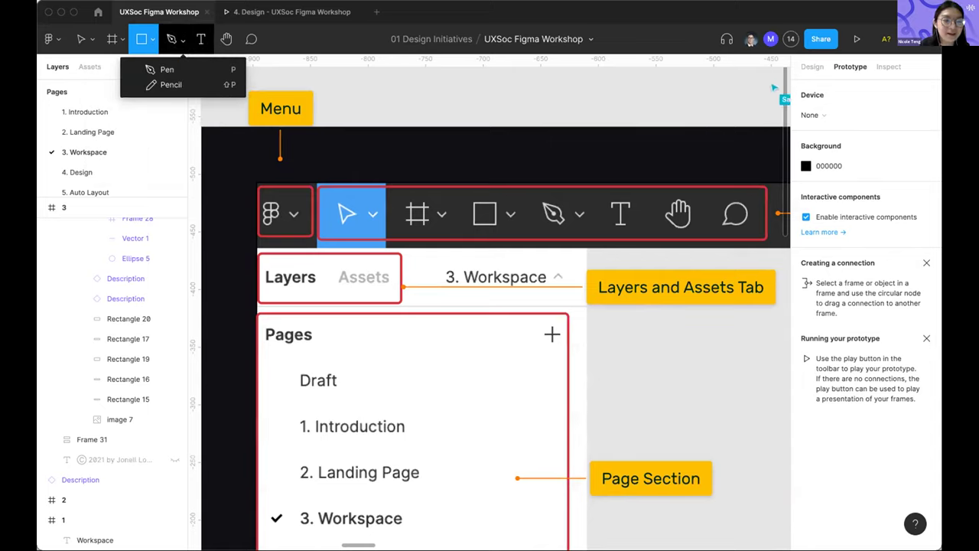
left_click(201, 39)
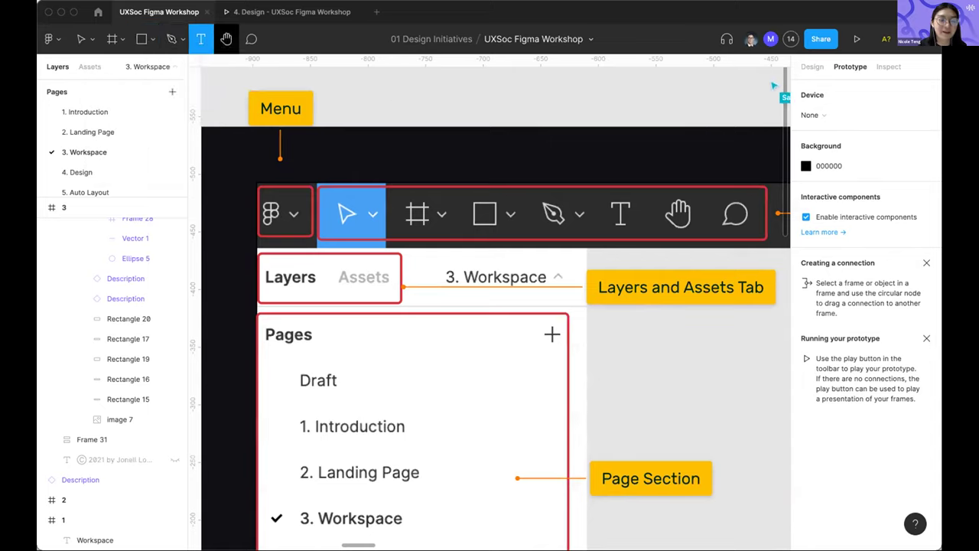
left_click(227, 39)
left_click(251, 39)
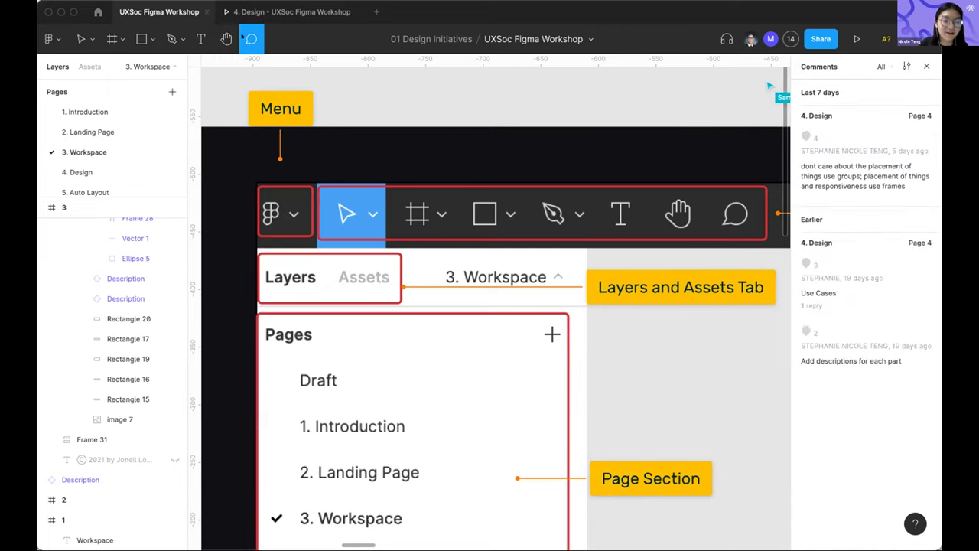
key("v")
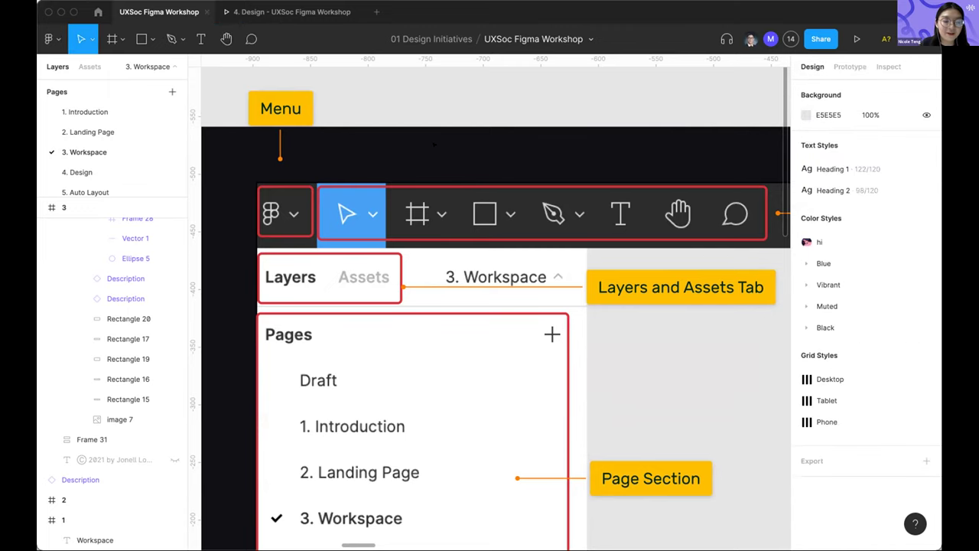
scroll(474, 116, "down", 2)
scroll(473, 117, "right", 3)
scroll(434, 144, "right", 10)
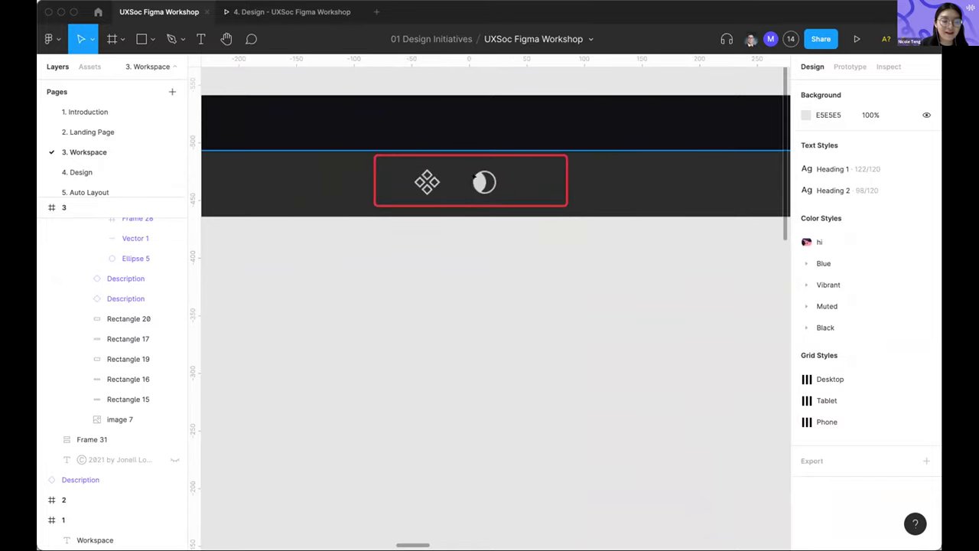
scroll(542, 206, "down", 3)
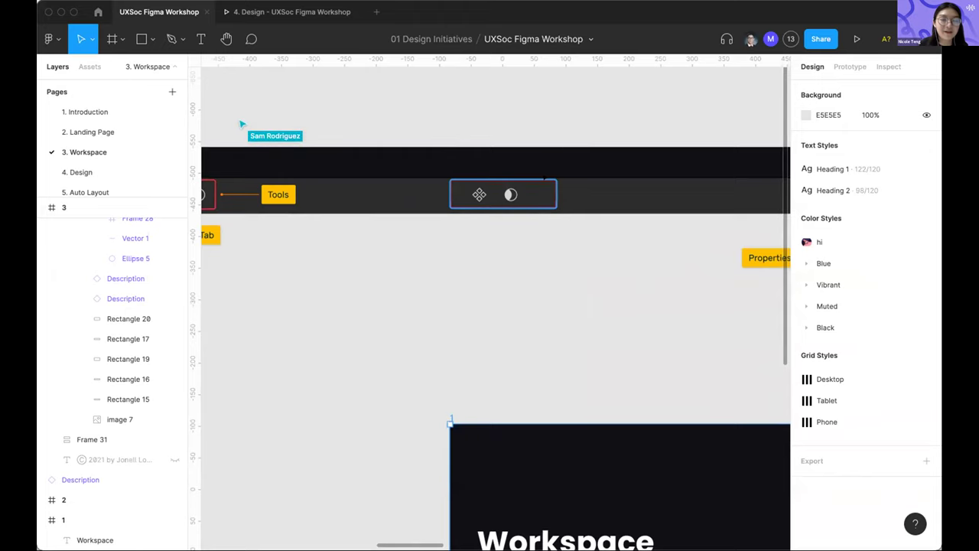
left_click(539, 192)
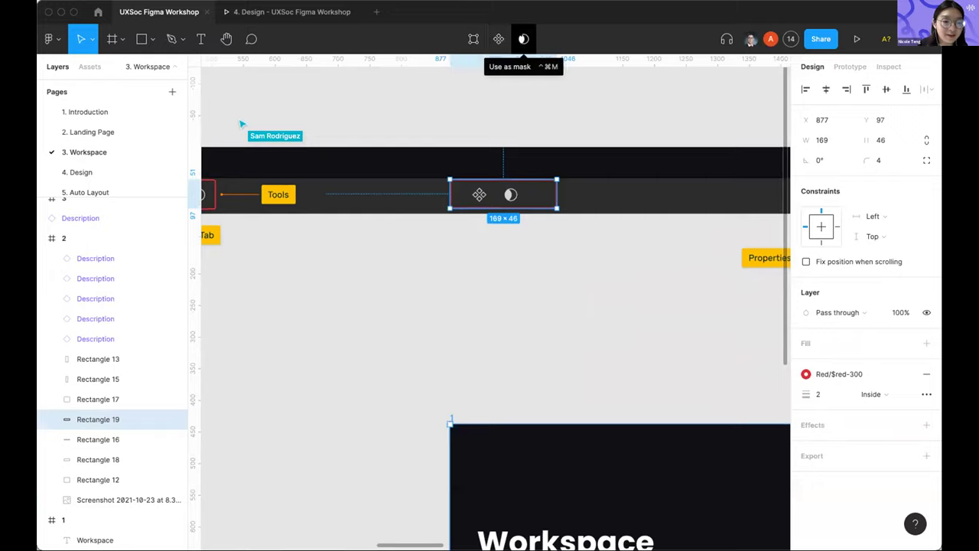
left_click(474, 39)
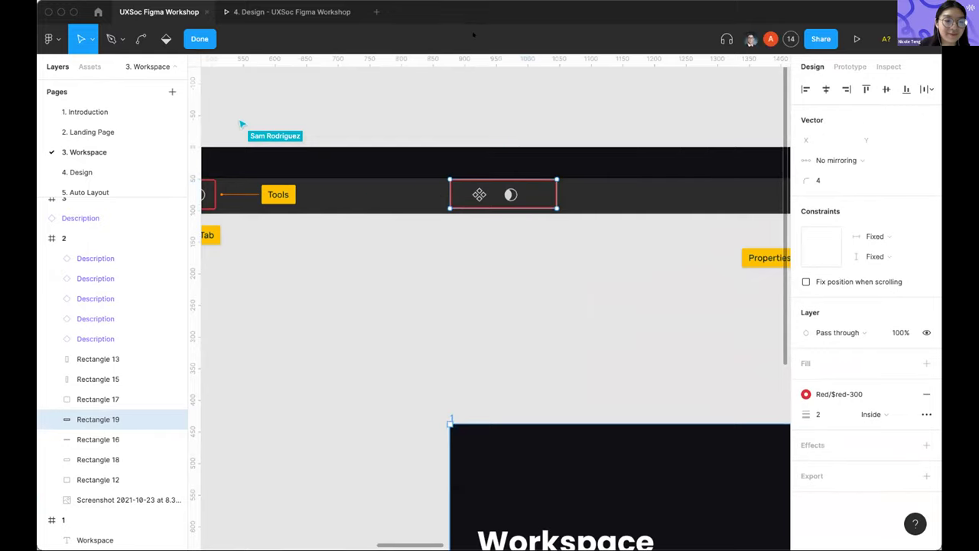
left_click(200, 38)
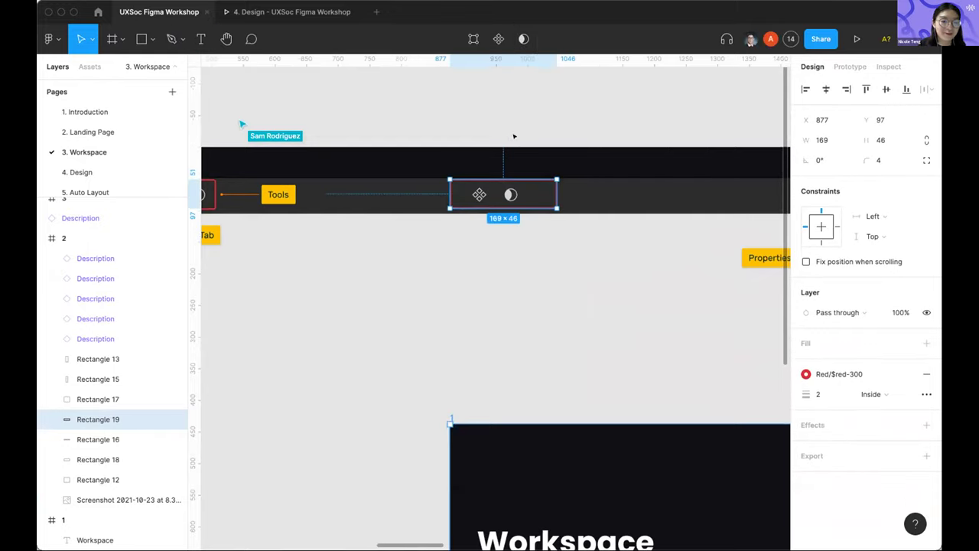
scroll(545, 123, "left", 4)
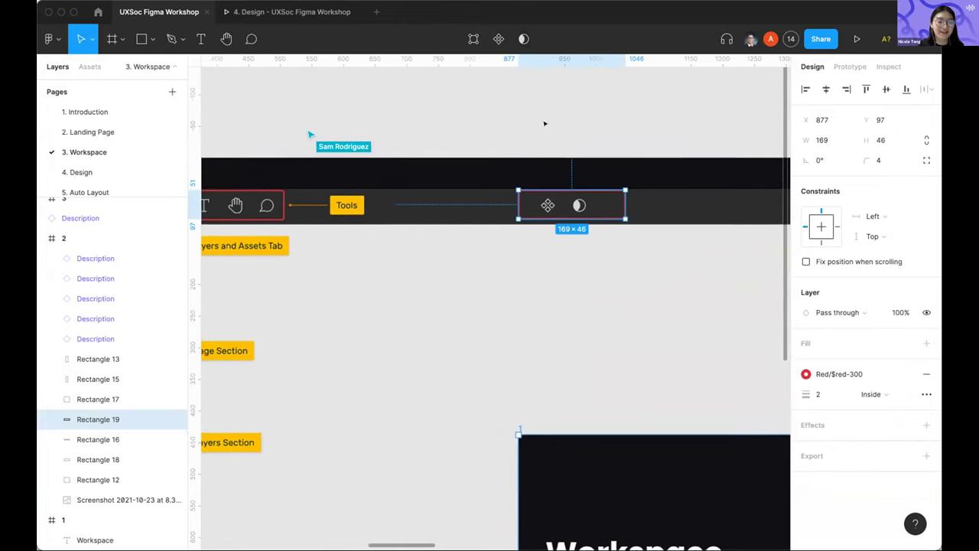
scroll(543, 123, "right", 6)
scroll(544, 123, "left", 10)
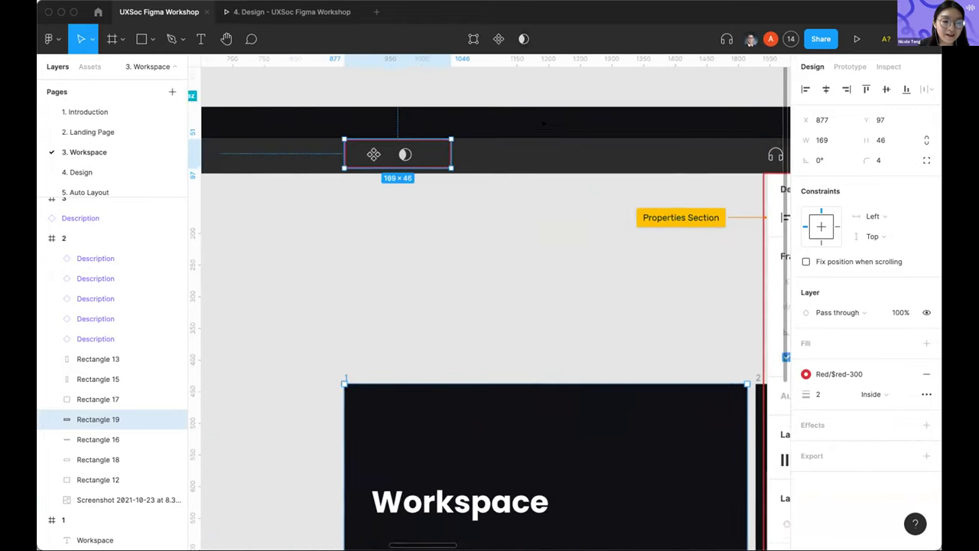
scroll(543, 123, "left", 10)
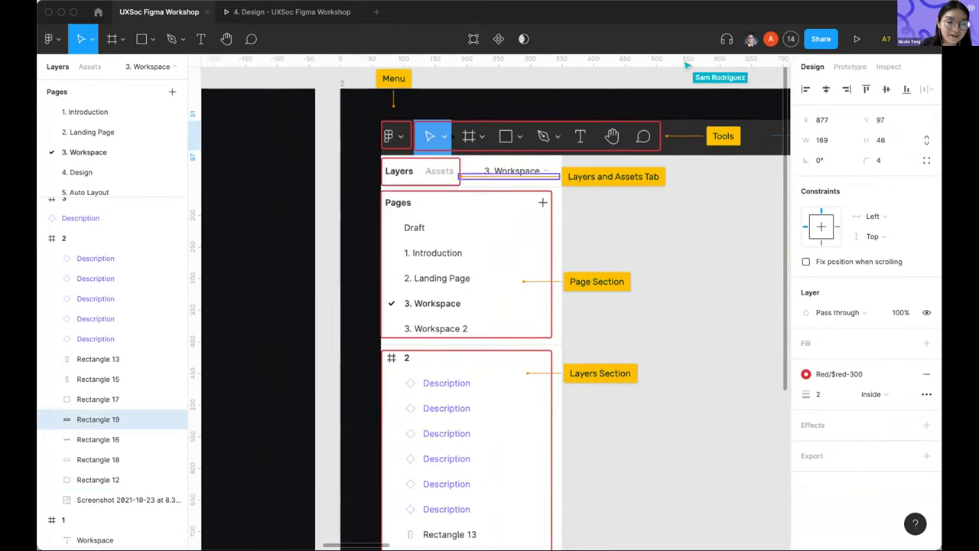
left_click(452, 156)
left_click(453, 157)
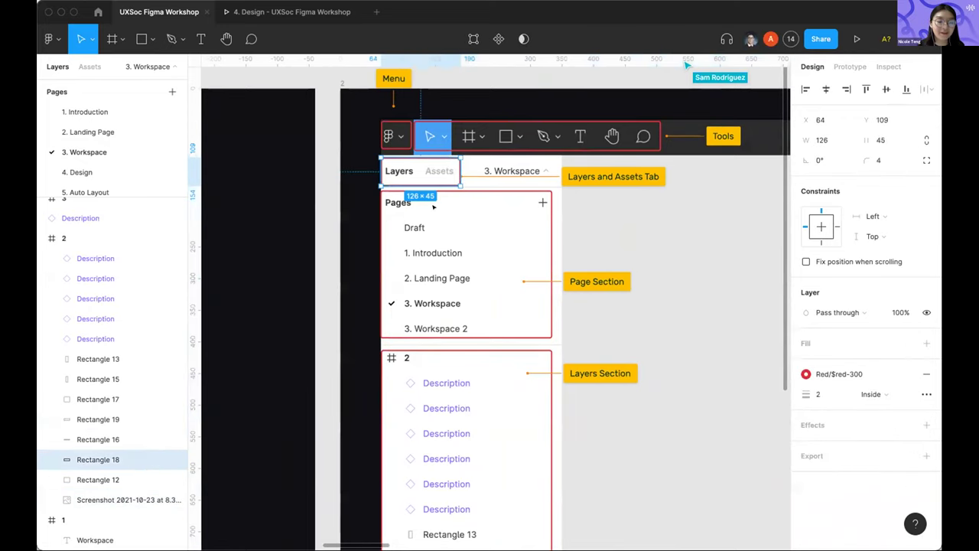
scroll(112, 368, "up", 3)
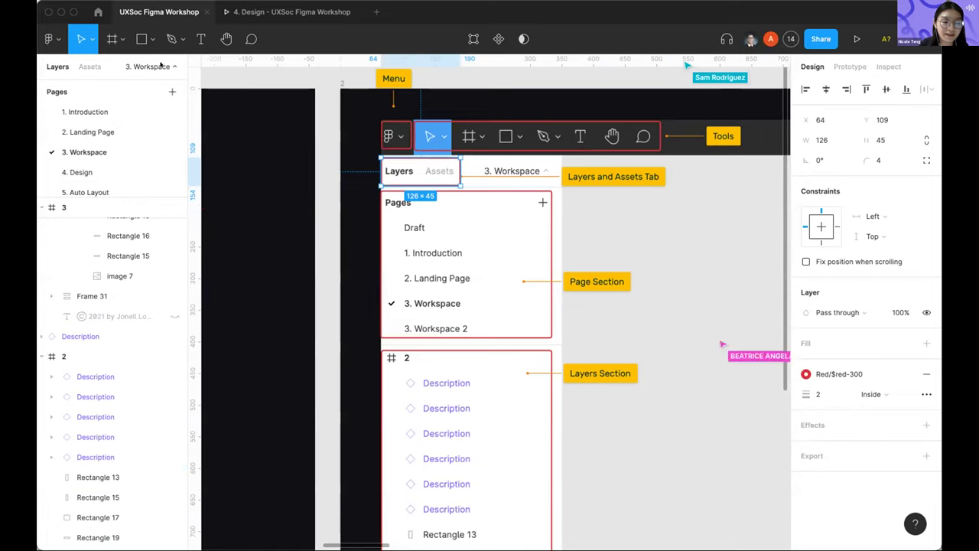
left_click(81, 65)
left_click(50, 65)
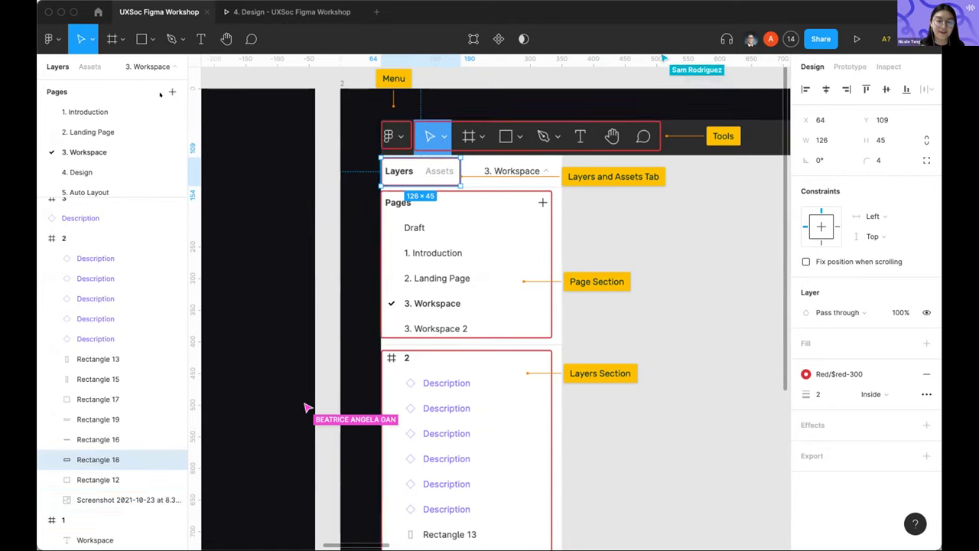
scroll(99, 230, "up", 5)
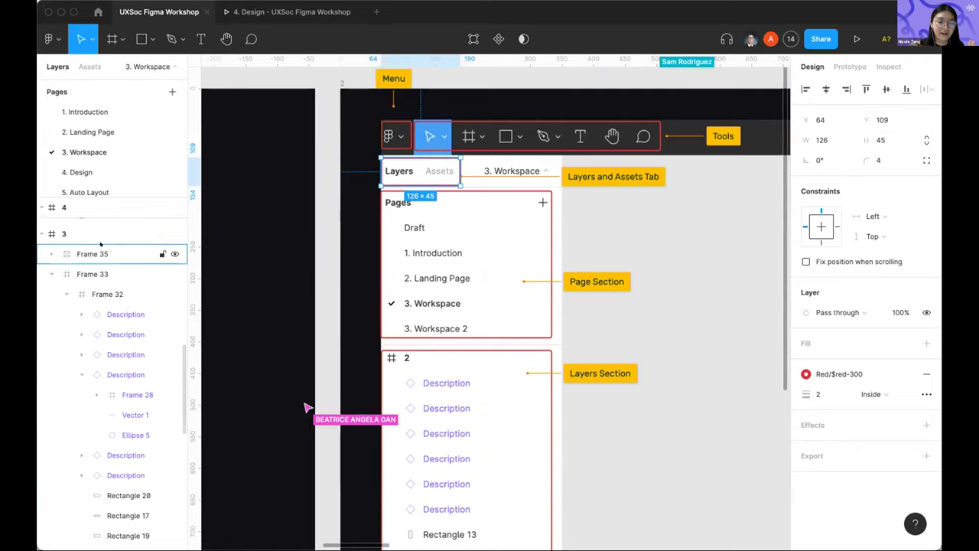
Switch to the Assets tab and expand, then collapse, the 'Used in this file' section
left_click(90, 67)
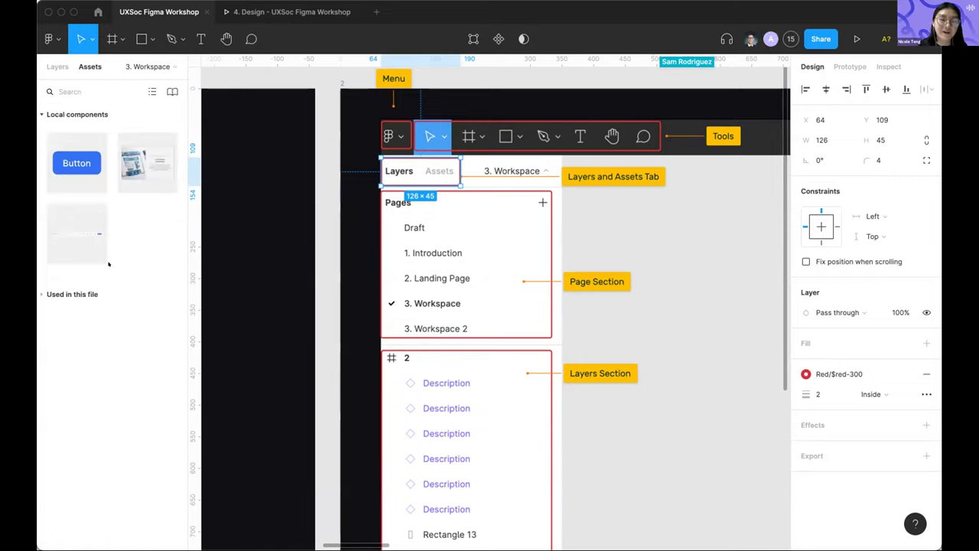
left_click(109, 291)
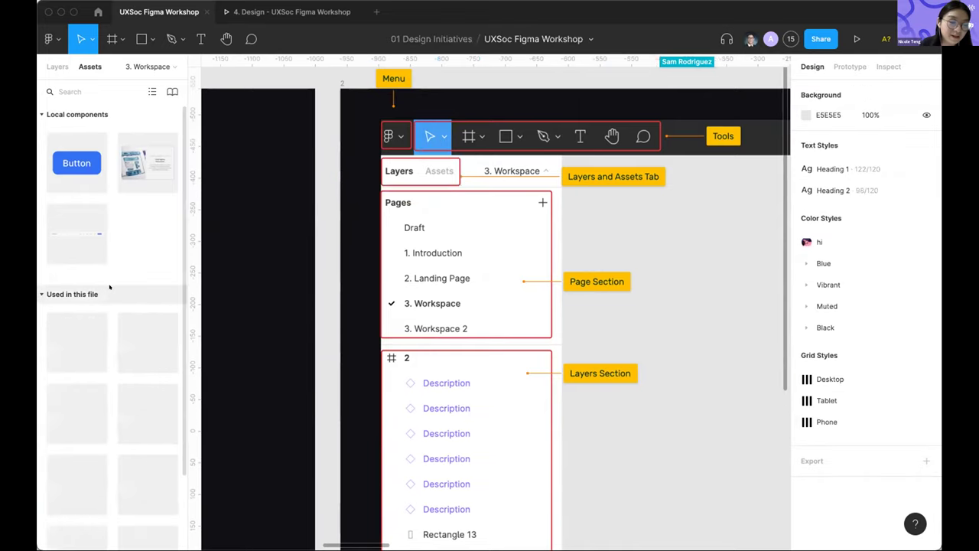
scroll(115, 329, "down", 2)
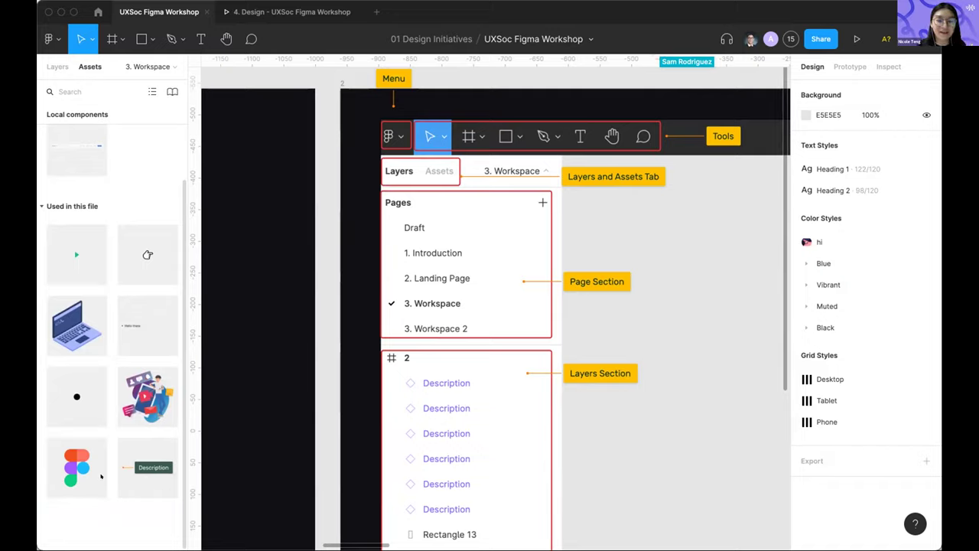
left_click(120, 214)
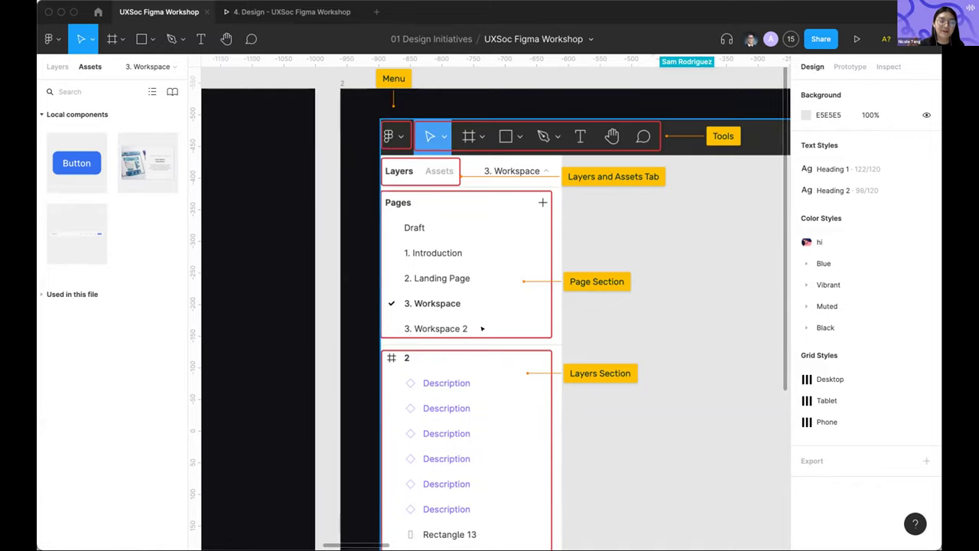
Return to Layers, enlarge the pages list, and visit 1. Introduction and 2. Landing Page before 3. Workspace
scroll(490, 341, "down", 3)
scroll(491, 348, "up", 1)
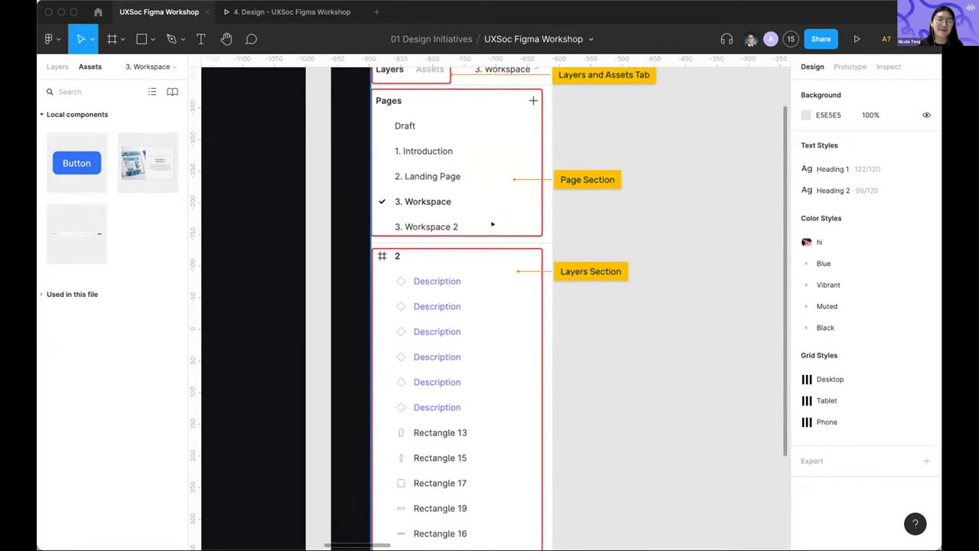
left_click(58, 67)
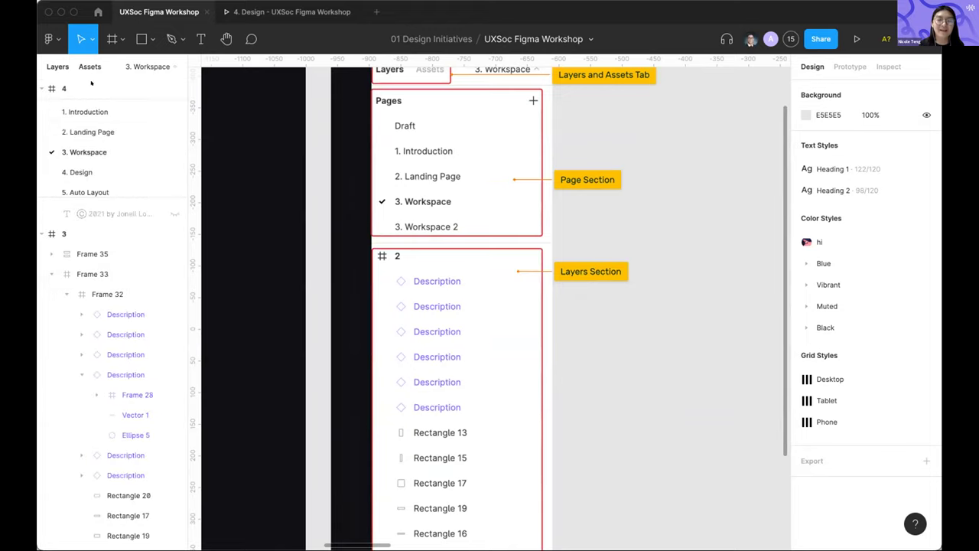
left_click_drag(100, 207, 101, 261)
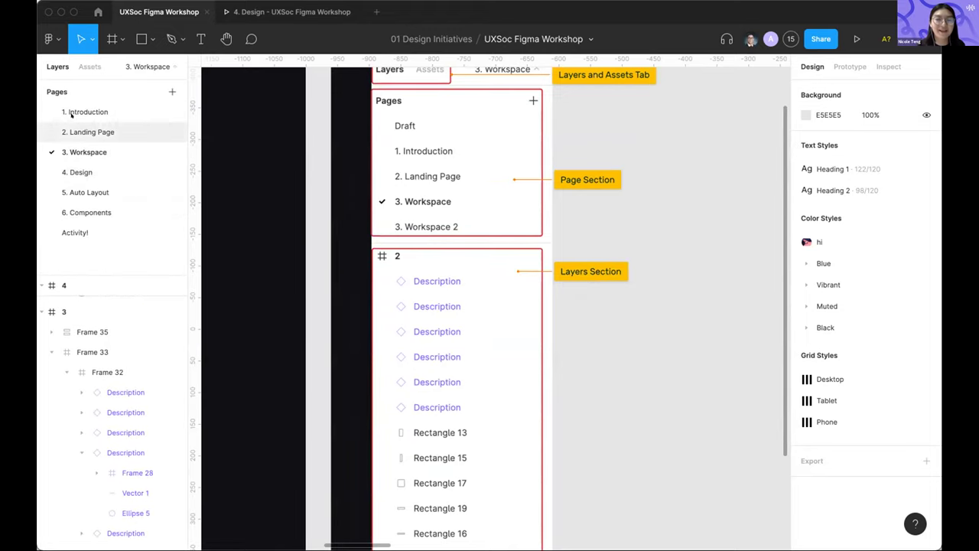
left_click(79, 112)
left_click(80, 131)
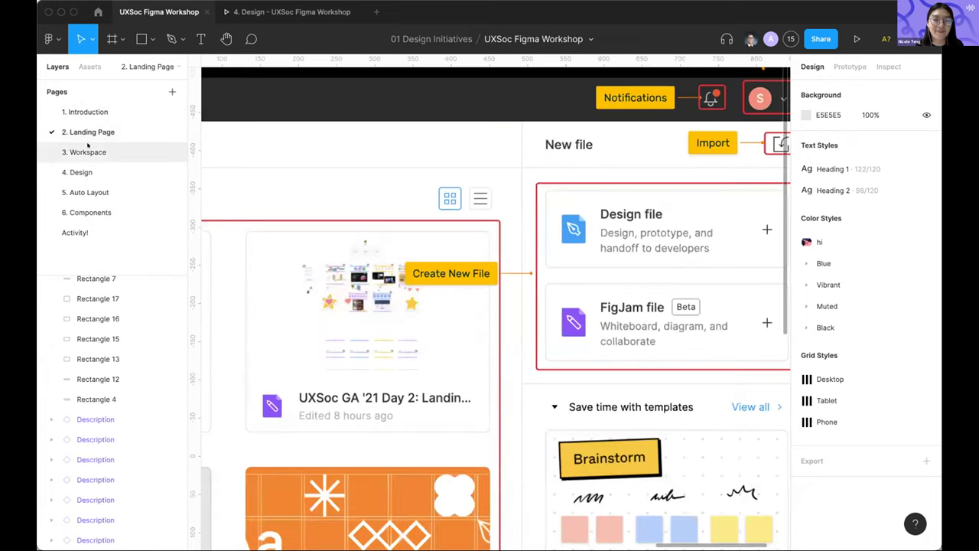
left_click(85, 153)
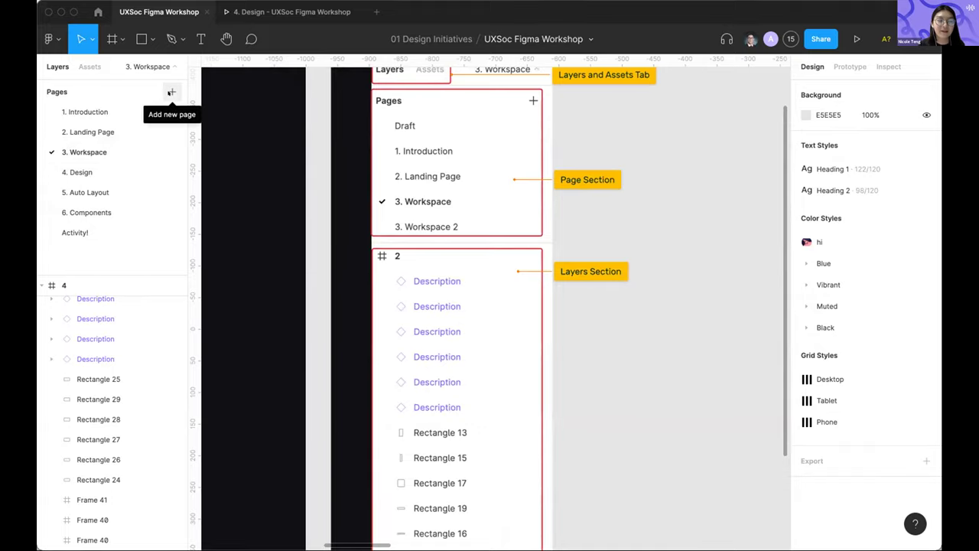
scroll(404, 165, "up", 3)
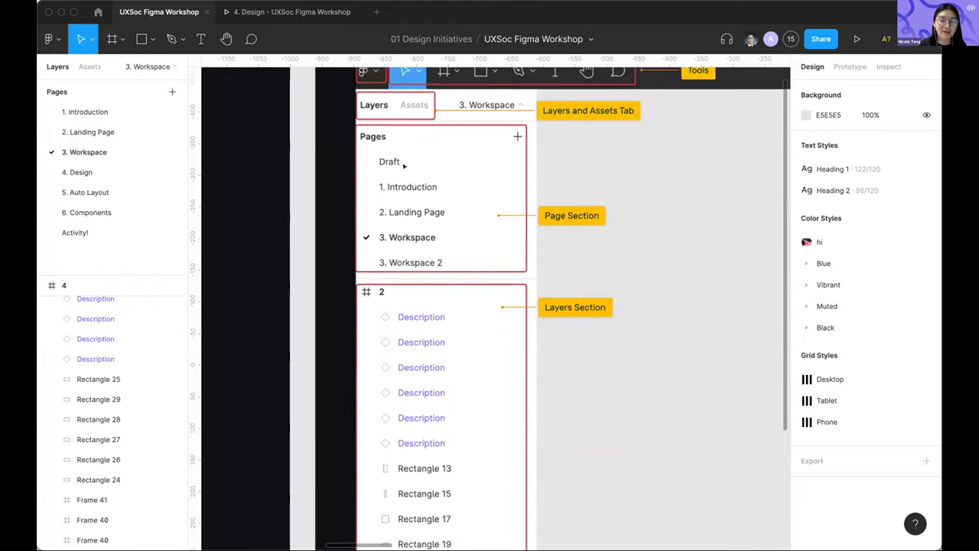
scroll(404, 164, "up", 1)
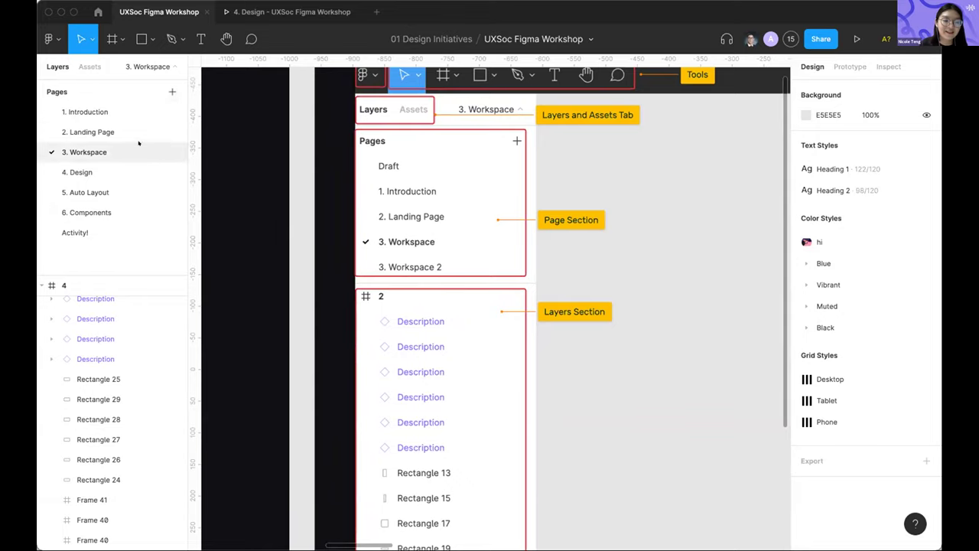
scroll(455, 235, "right", 15)
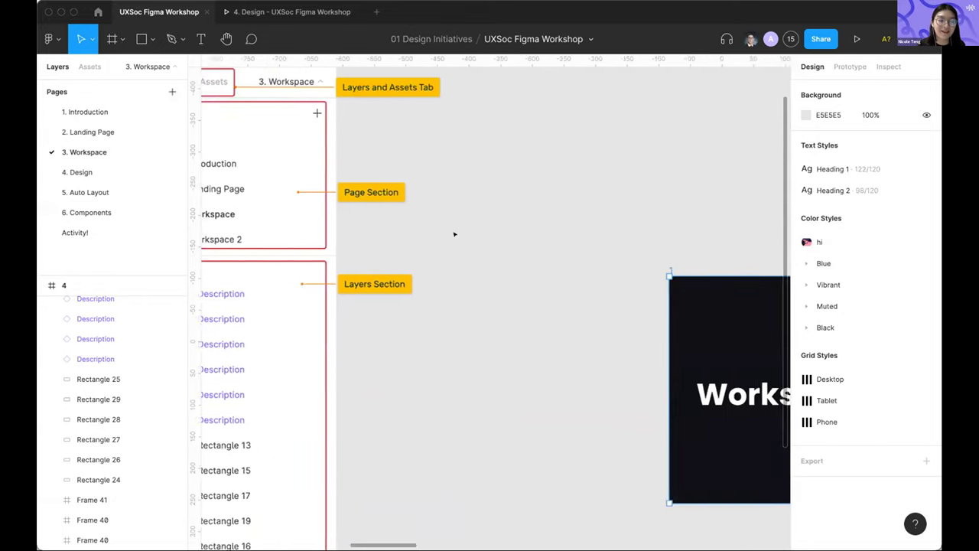
scroll(455, 234, "up", 1)
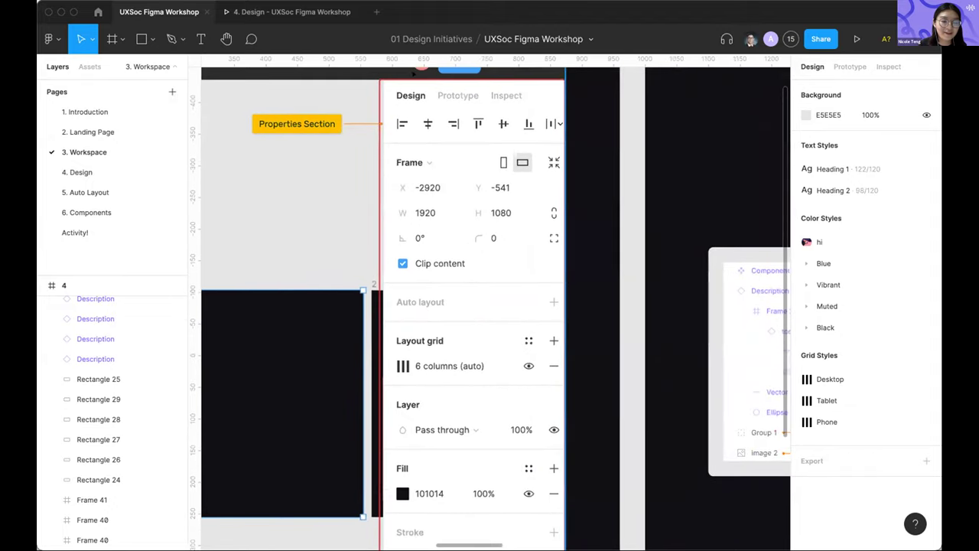
scroll(470, 126, "down", 3)
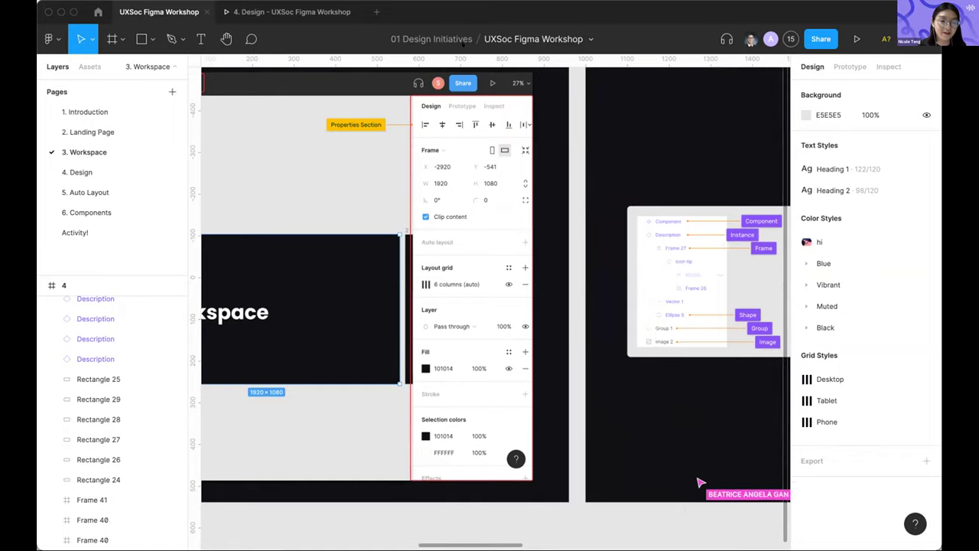
scroll(682, 265, "right", 2)
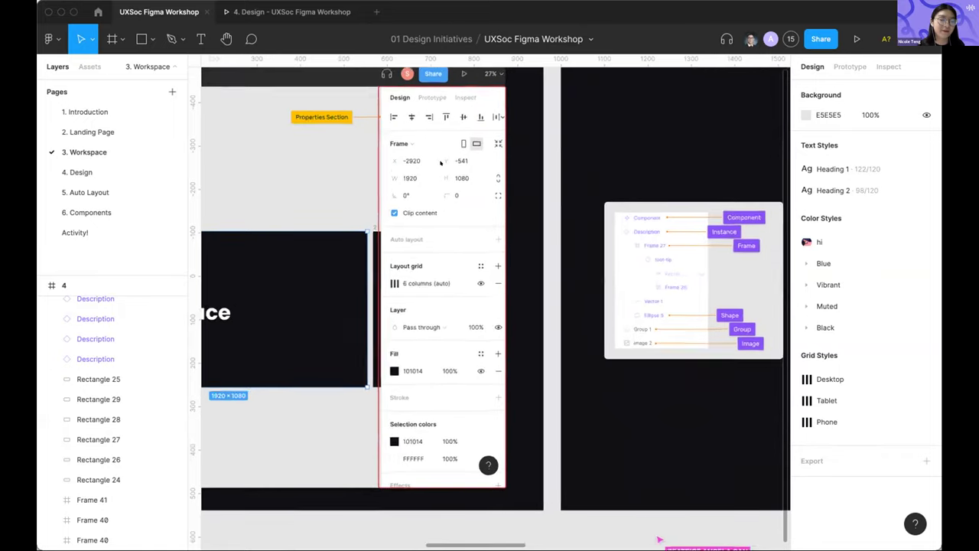
scroll(443, 163, "up", 5)
scroll(430, 347, "down", 3)
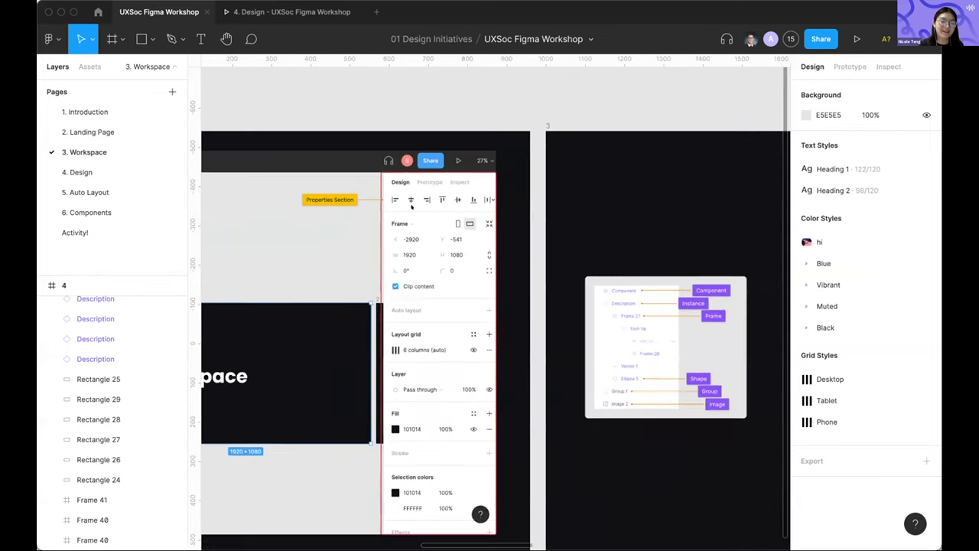
scroll(532, 293, "down", 2)
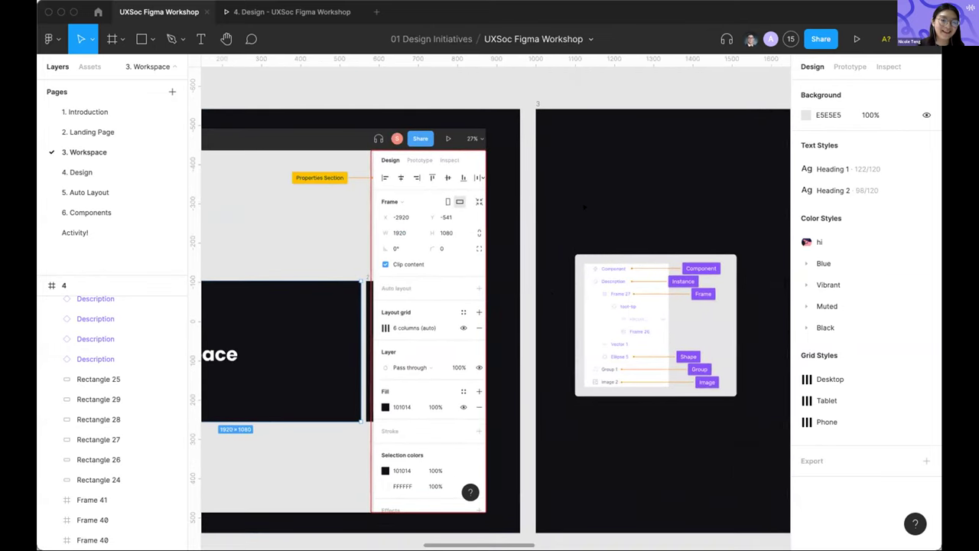
left_click(583, 262)
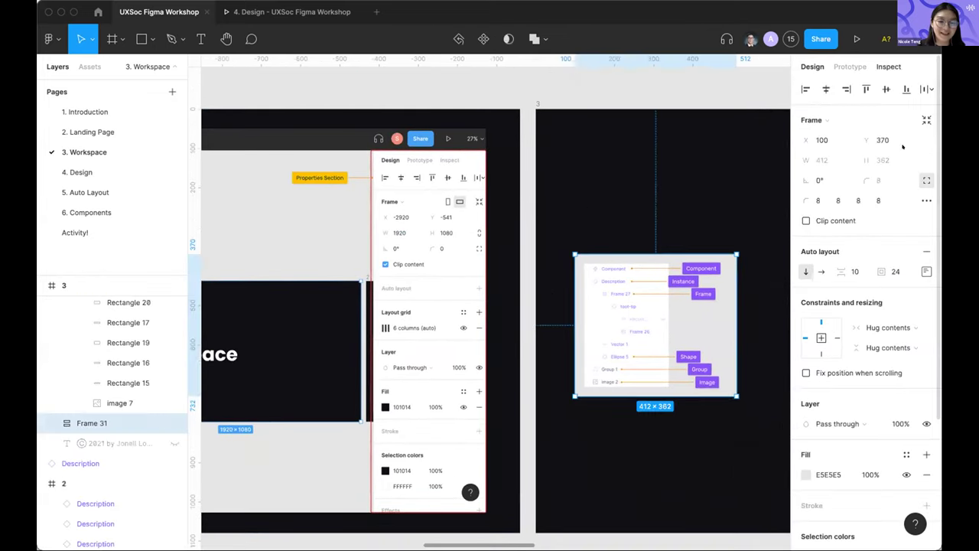
scroll(874, 428, "down", 5)
scroll(871, 417, "up", 5)
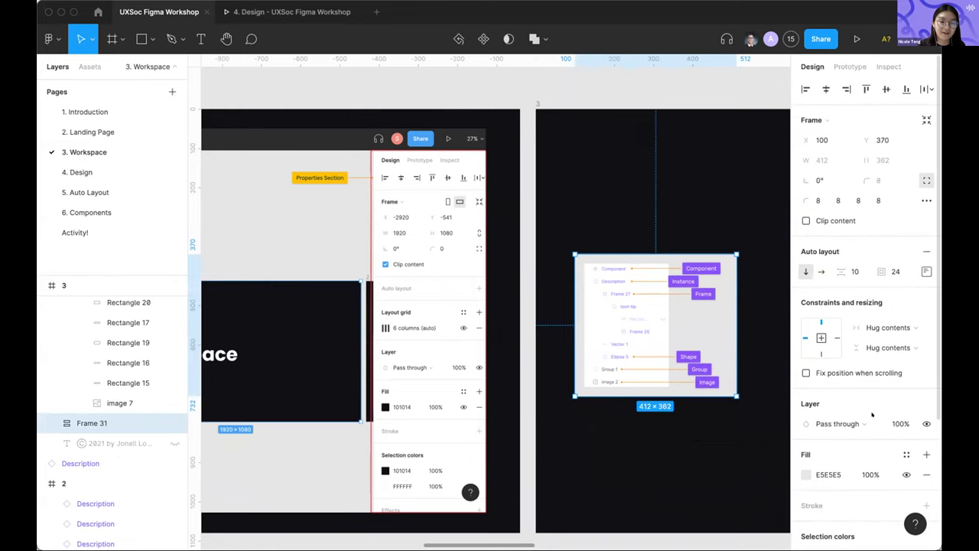
scroll(872, 414, "down", 5)
key("Escape")
scroll(496, 306, "up", 3)
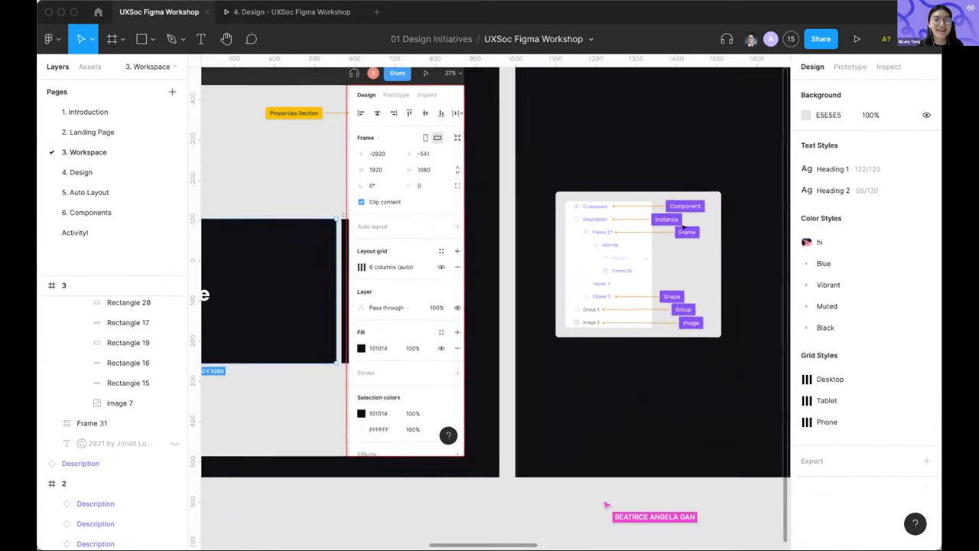
scroll(683, 227, "up", 5)
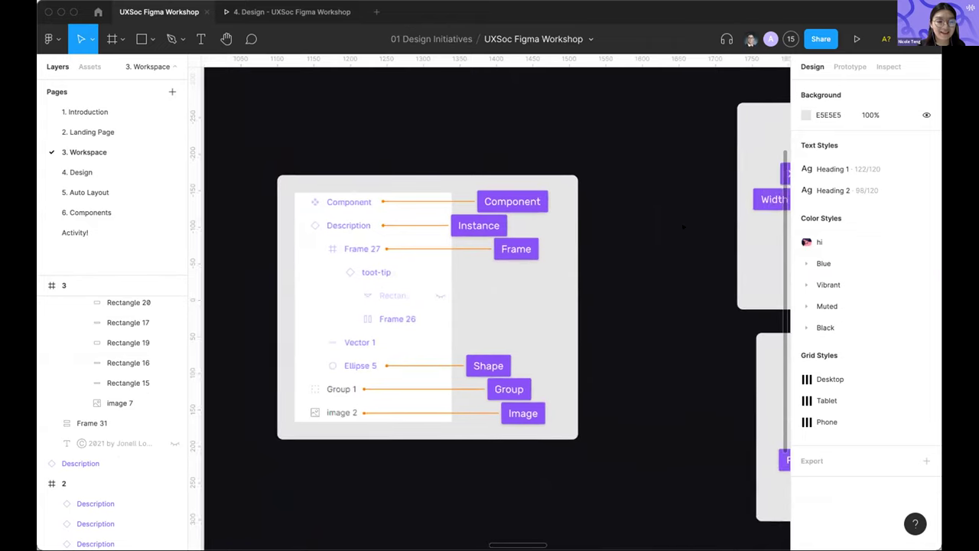
Zoom to the layer-types diagram and select Frame 31 (412×362) to show its auto-layout settings
scroll(682, 228, "down", 5)
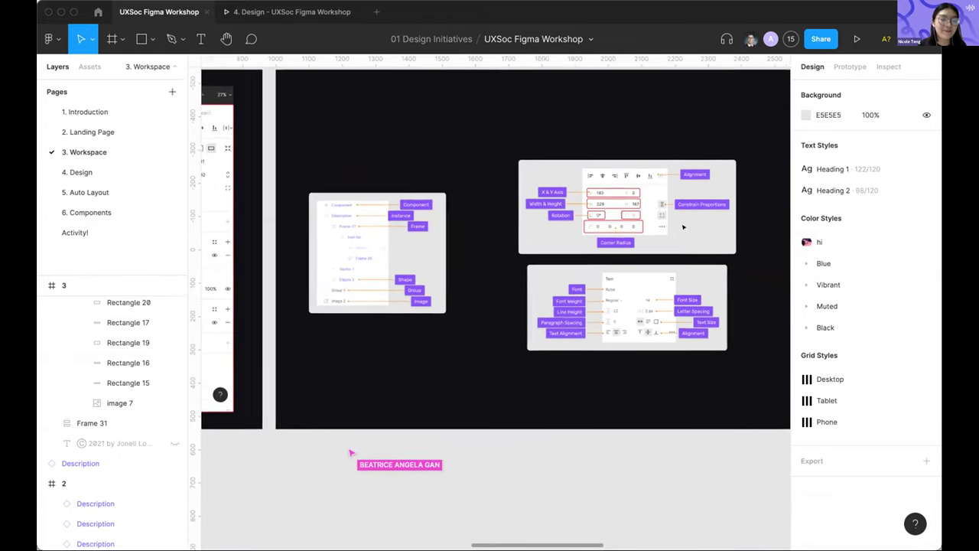
scroll(683, 226, "up", 3)
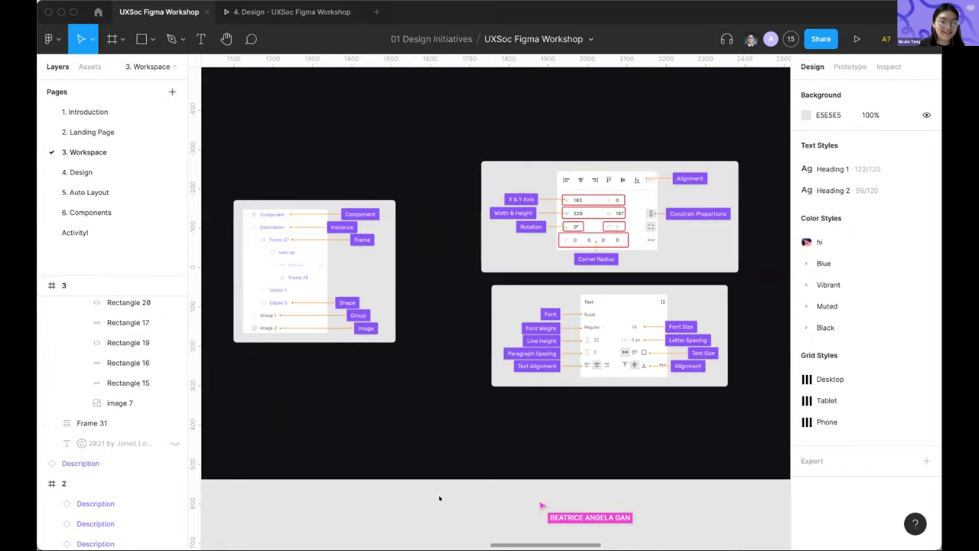
left_click(393, 285)
key("shift+2")
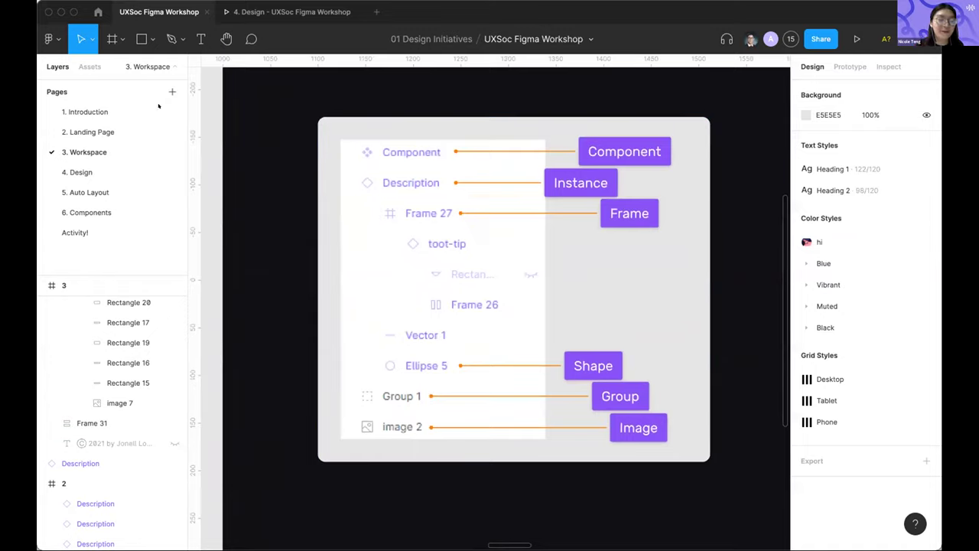
scroll(108, 364, "down", 3)
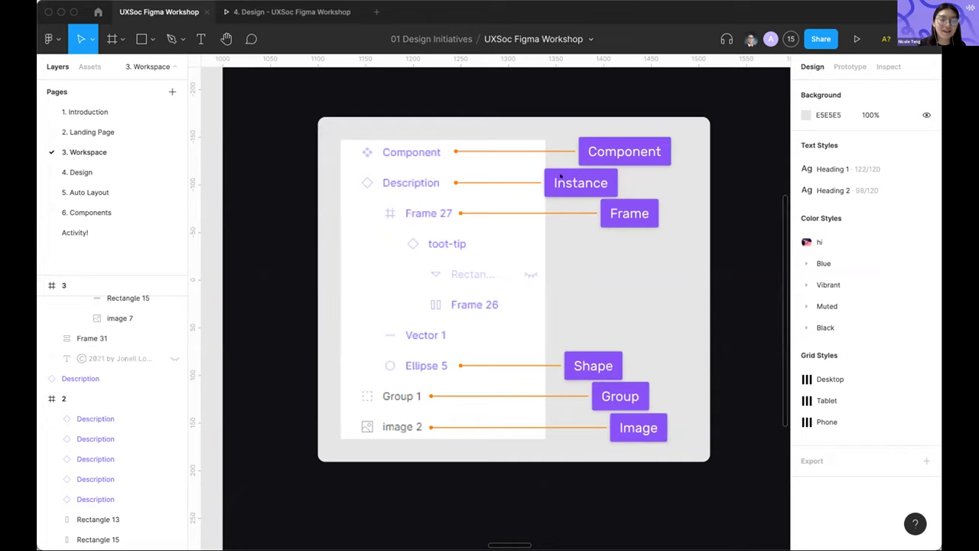
scroll(100, 437, "down", 5)
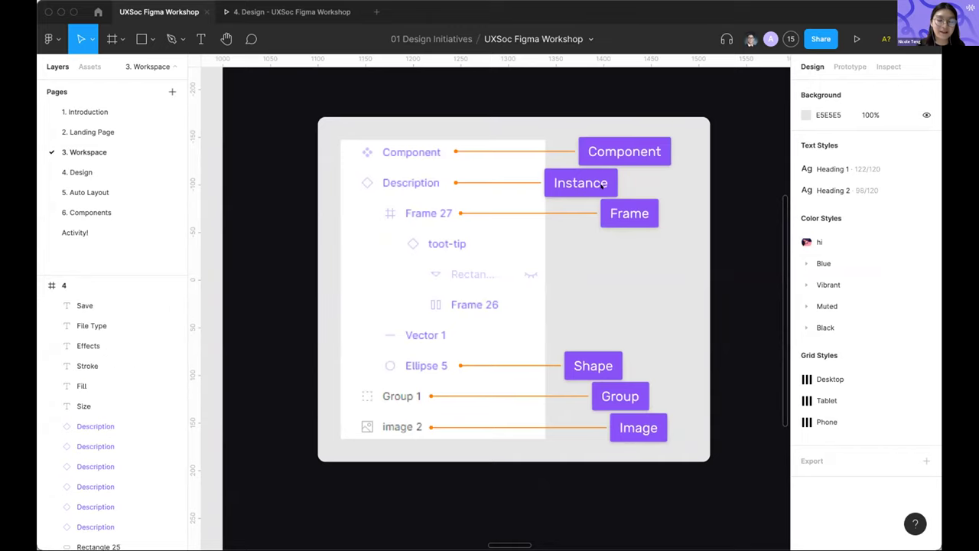
left_click(624, 135)
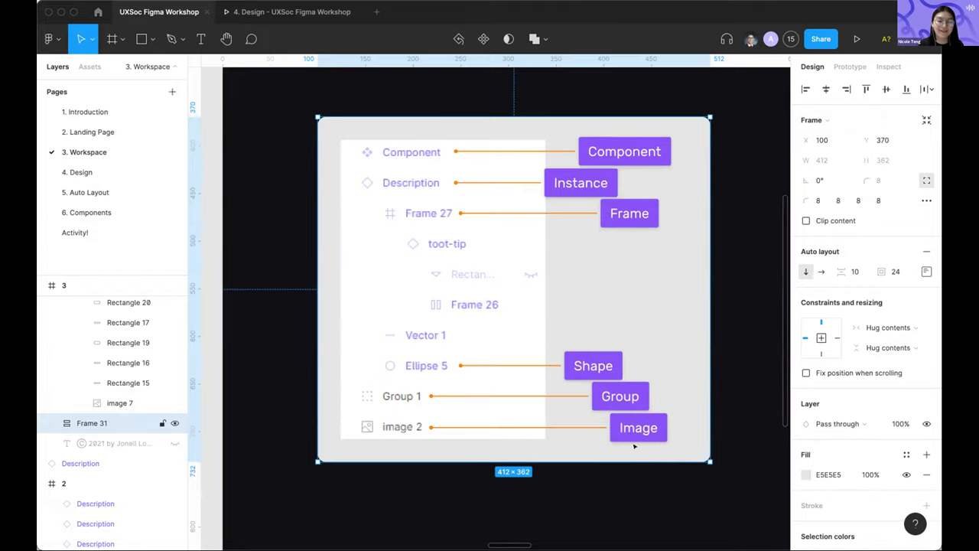
Scroll to the text-properties diagram and drill down to its Rubik Regular 14 Font label
scroll(634, 446, "right", 10)
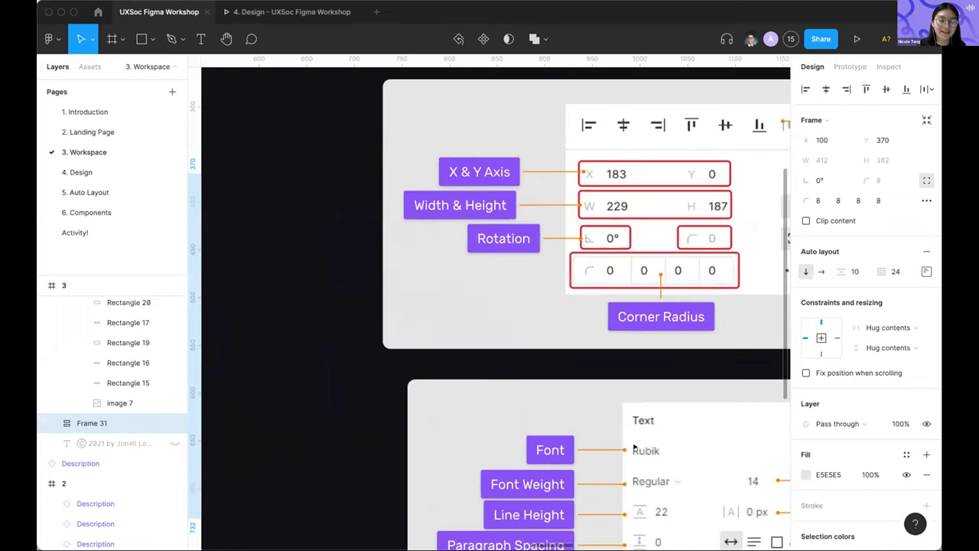
scroll(634, 446, "right", 5)
scroll(634, 446, "down", 2)
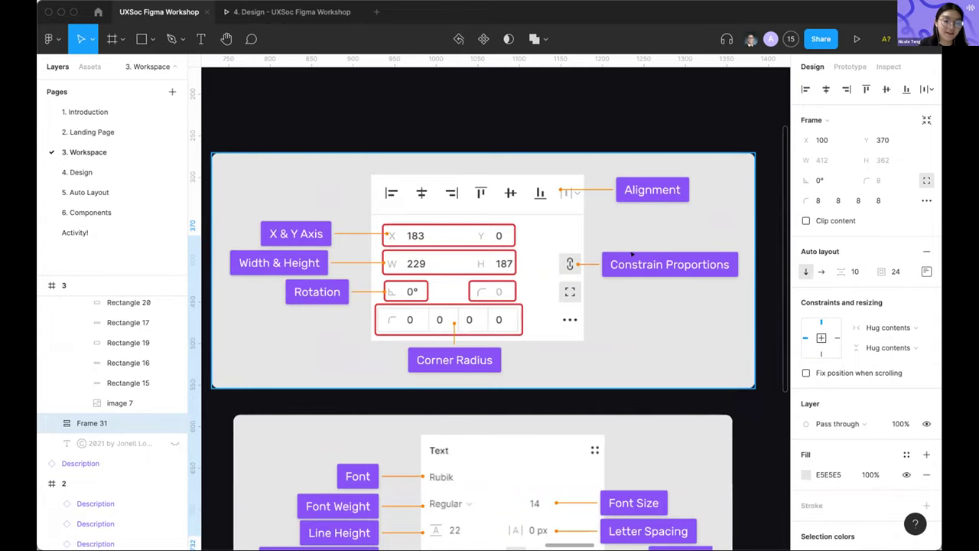
scroll(564, 255, "down", 2)
scroll(565, 255, "down", 5)
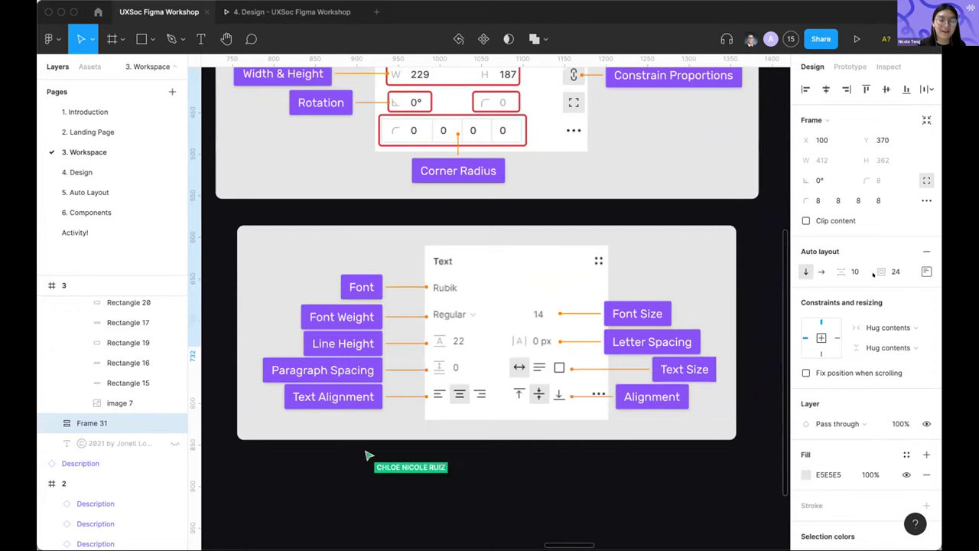
double_click(368, 290)
double_click(365, 288)
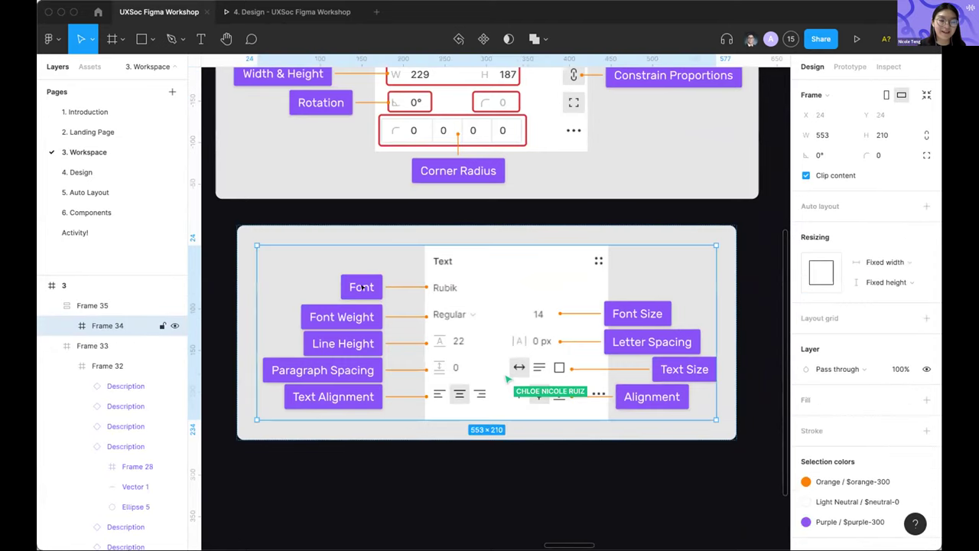
double_click(363, 287)
double_click(362, 288)
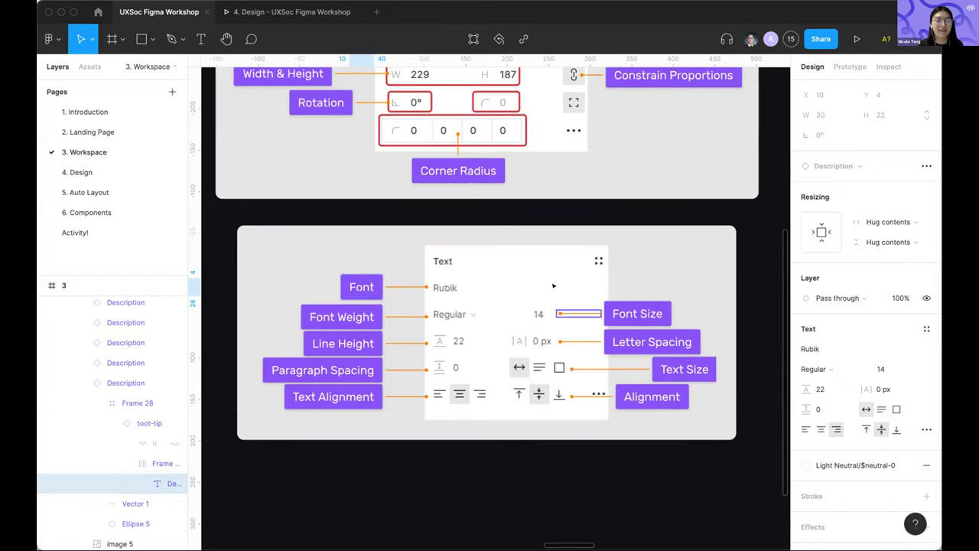
Pan across the Workspace page to the Fill, Stroke, Effects and Export mockups
scroll(553, 286, "right", 5)
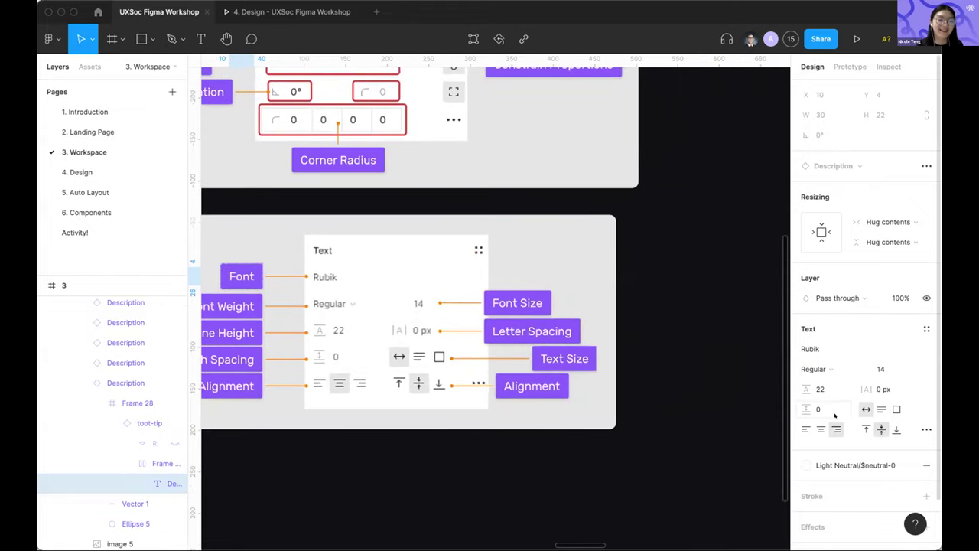
scroll(444, 236, "down", 10)
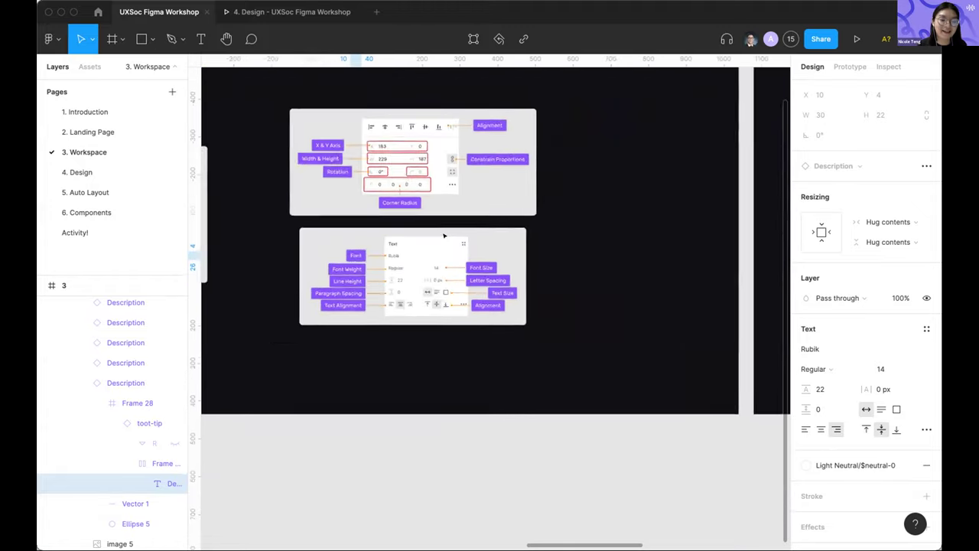
scroll(463, 253, "right", 10)
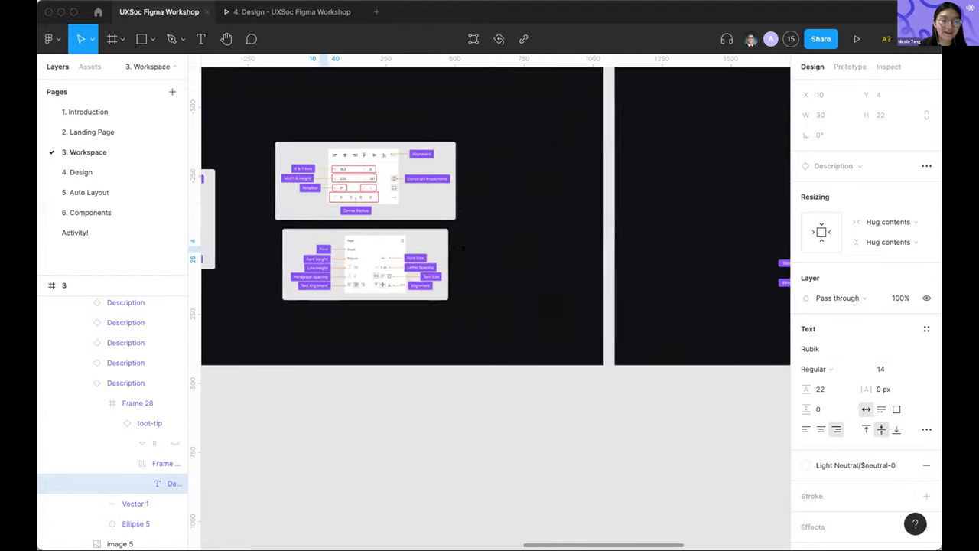
scroll(463, 248, "right", 5)
scroll(463, 248, "up", 2)
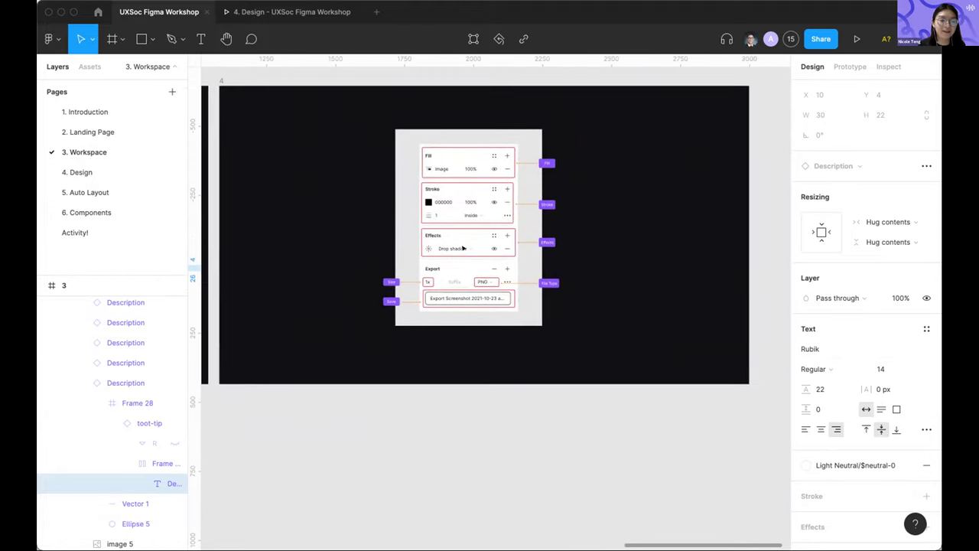
Add a 1x PNG export setting to Frame 36, then deselect it
scroll(462, 247, "up", 5)
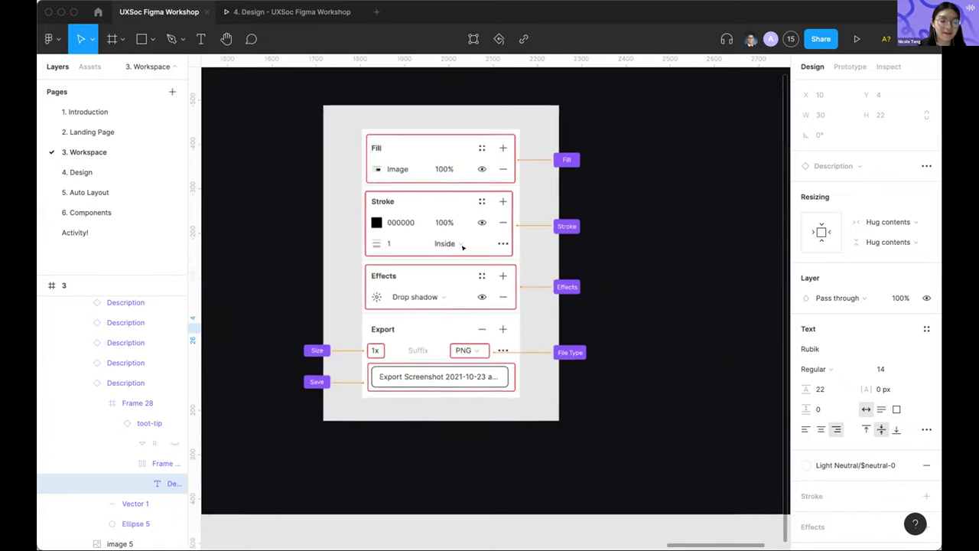
scroll(463, 247, "up", 2)
scroll(462, 247, "right", 1)
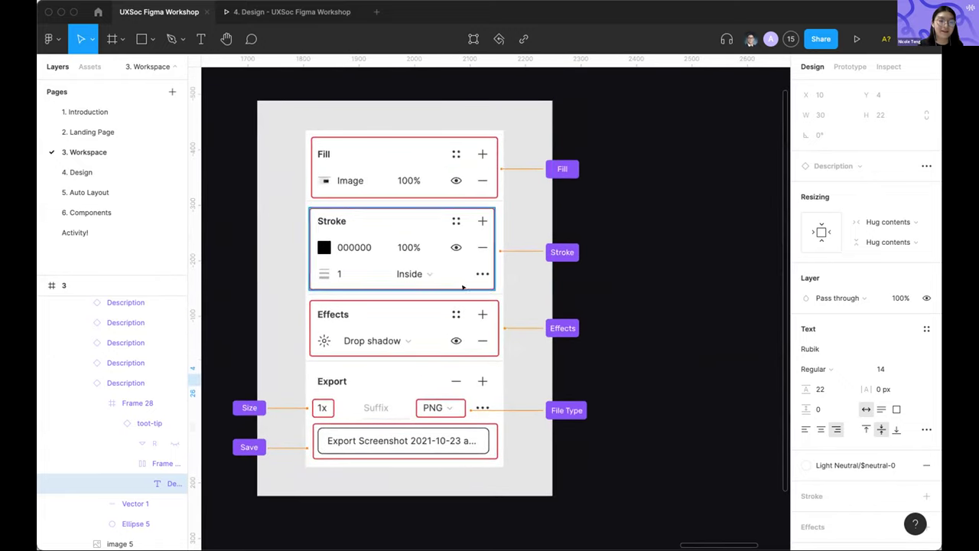
left_click(513, 134)
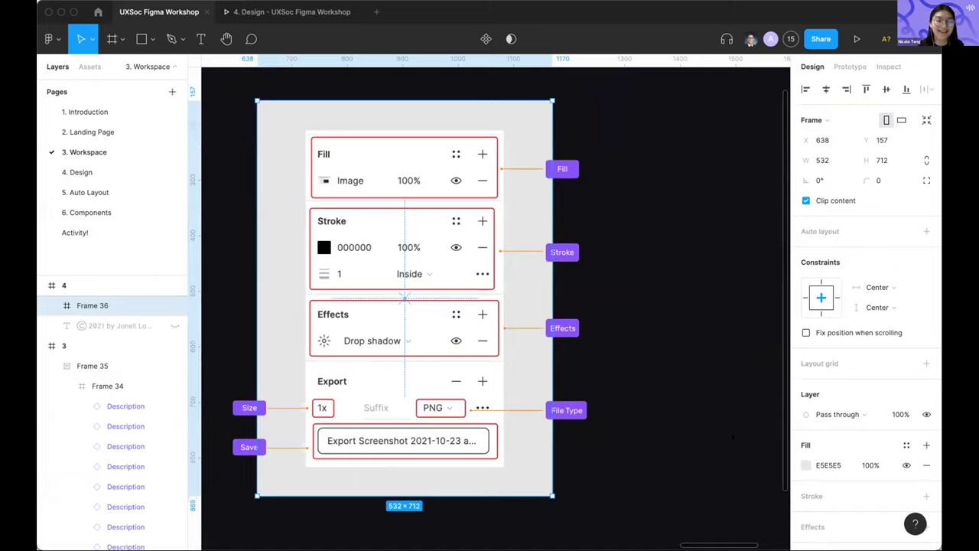
scroll(844, 474, "down", 2)
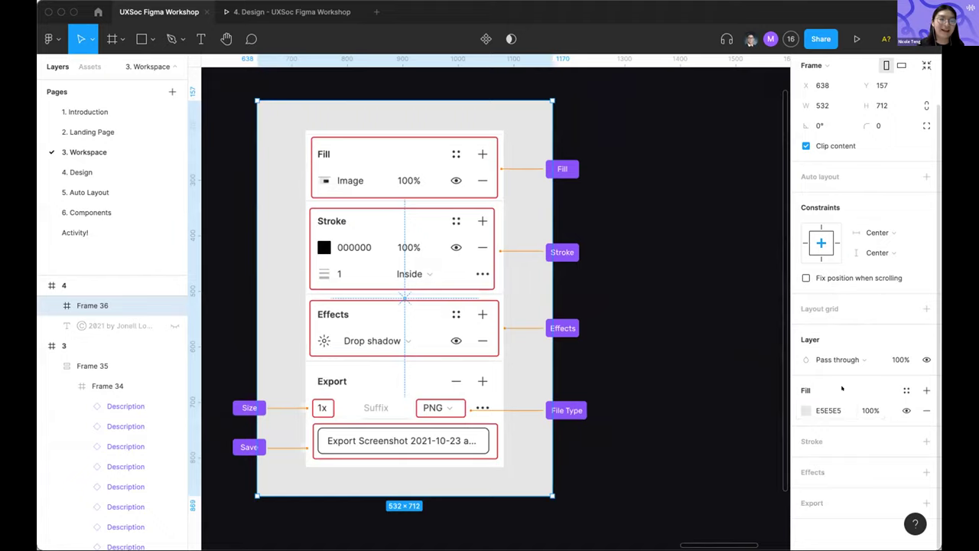
left_click(927, 502)
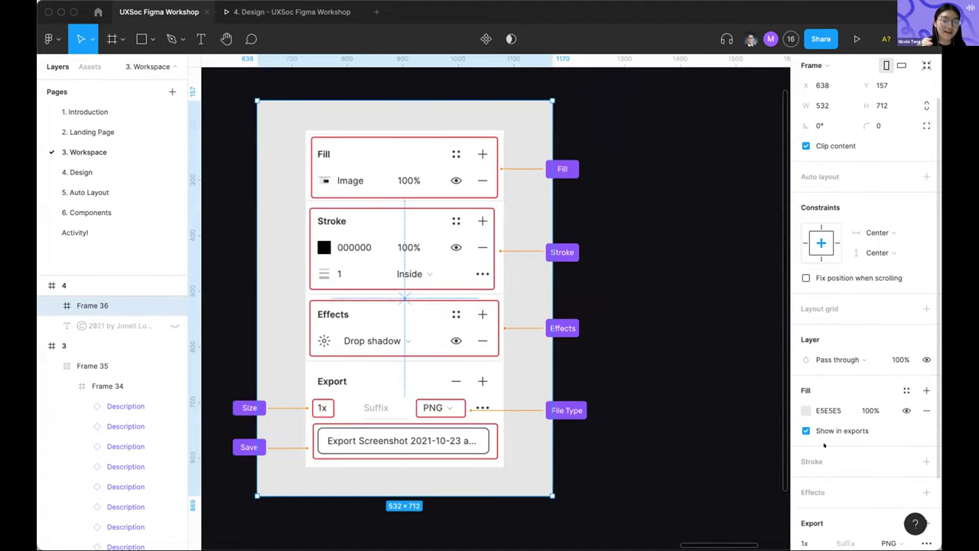
scroll(824, 444, "down", 3)
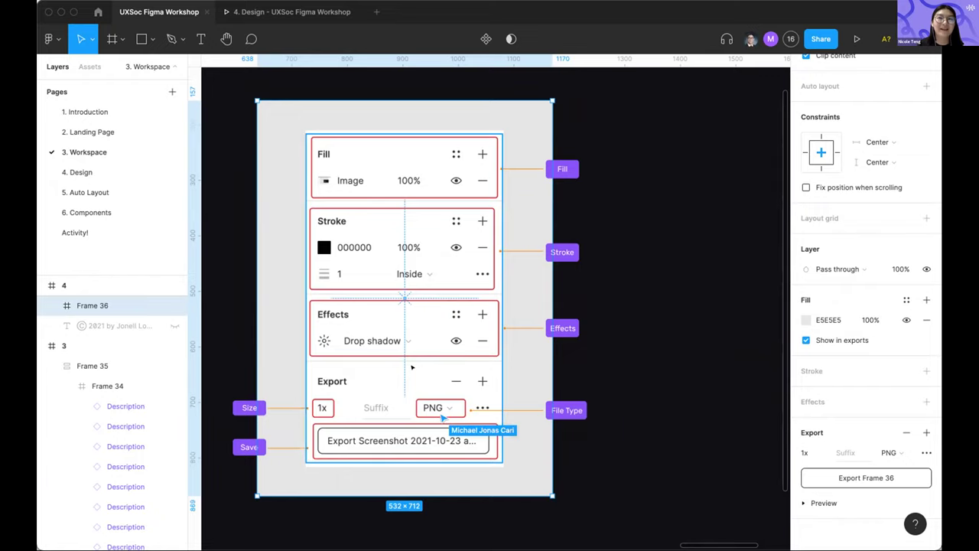
scroll(412, 367, "up", 3)
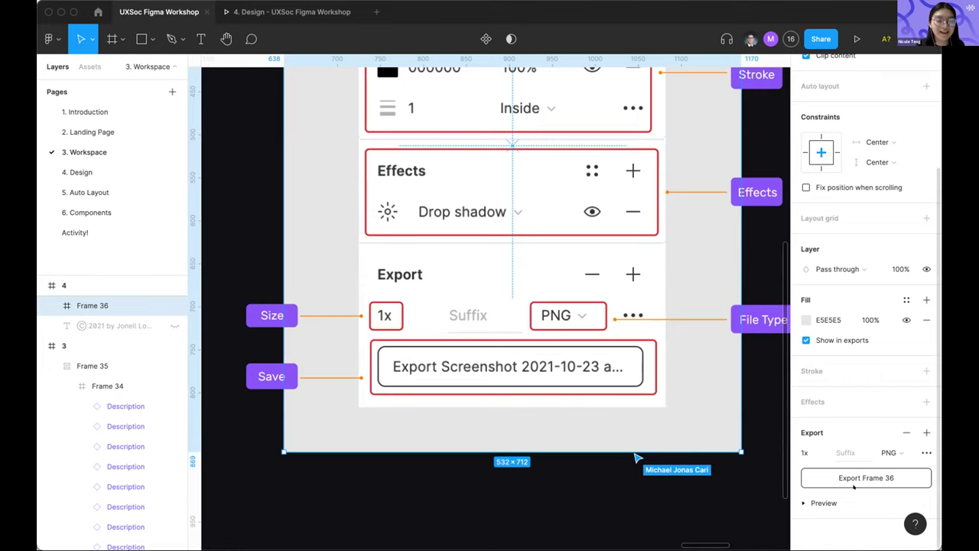
scroll(342, 243, "right", 2)
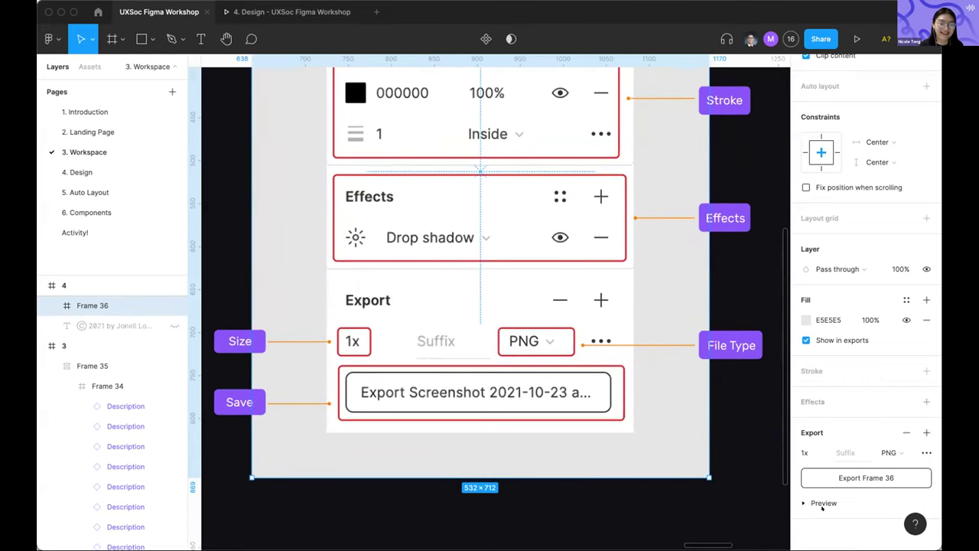
scroll(369, 107, "down", 5)
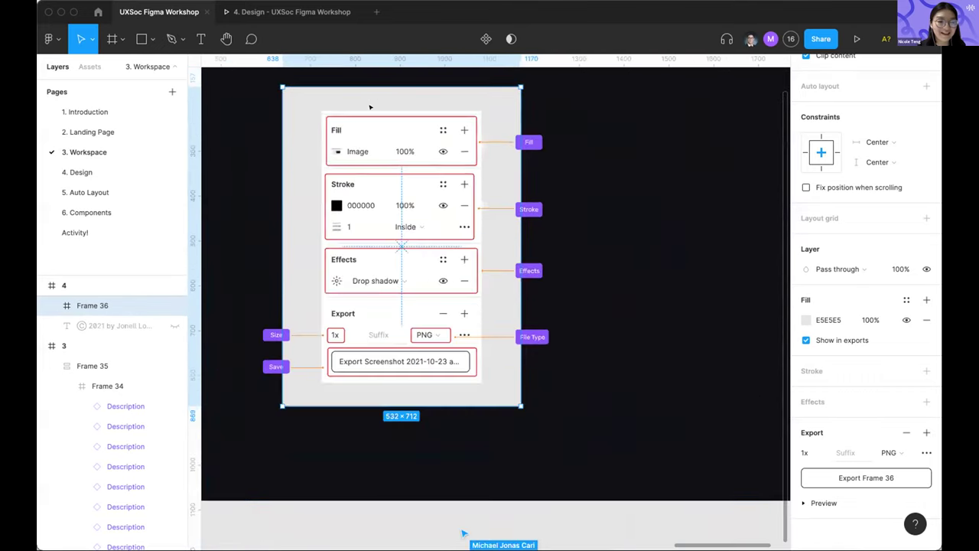
left_click(564, 258)
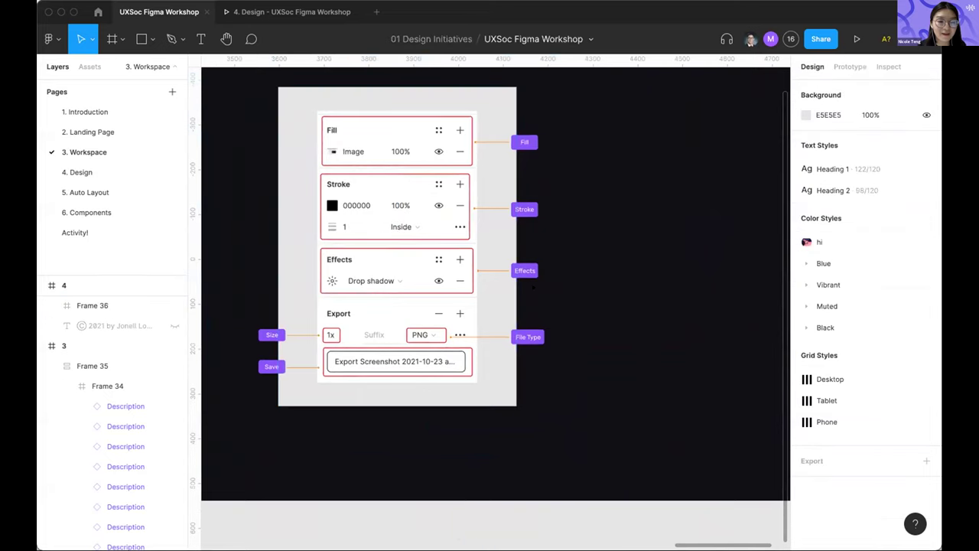
Pan and zoom the 4. Design page to bring the Frames vs. Groups slide into view
scroll(533, 287, "down", 3)
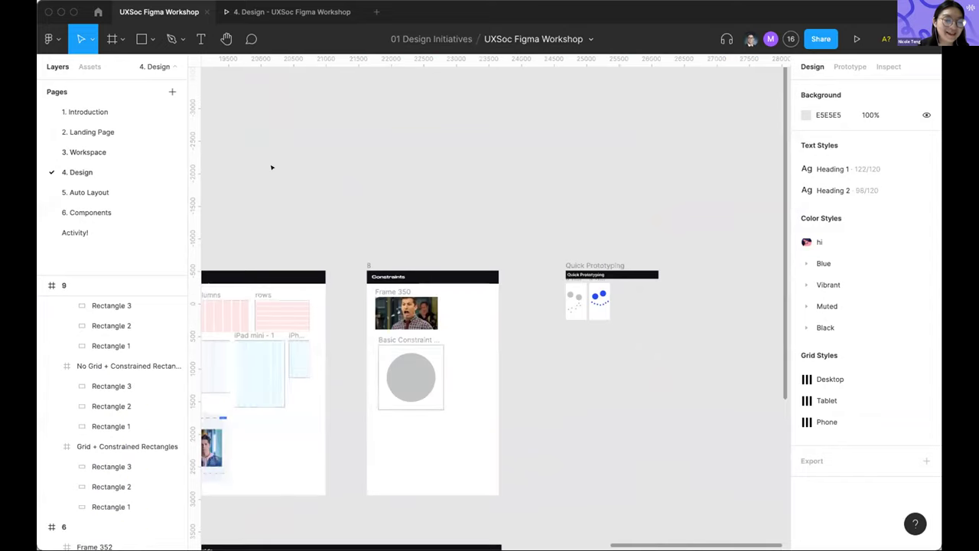
scroll(411, 194, "left", 15)
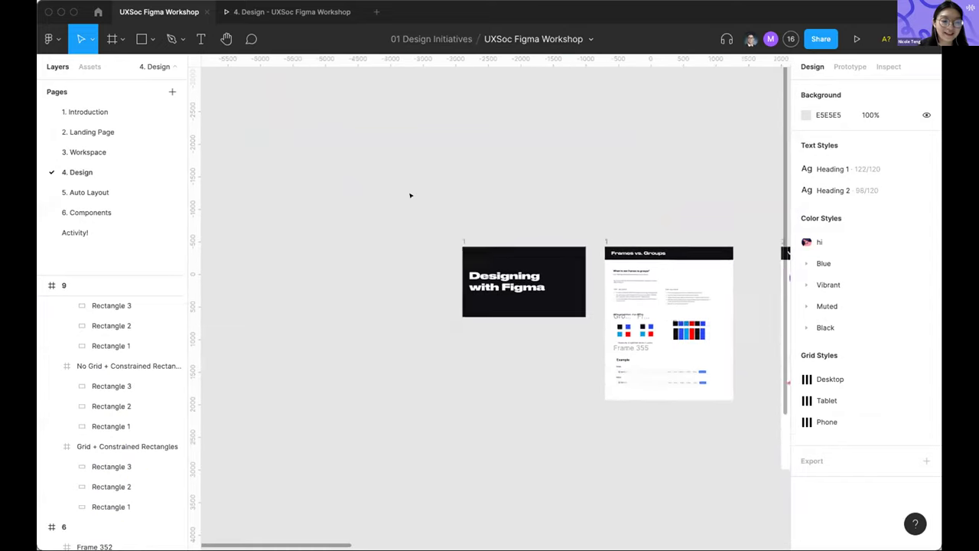
scroll(411, 195, "up", 5, "ctrl")
scroll(410, 195, "right", 6)
scroll(411, 195, "left", 4)
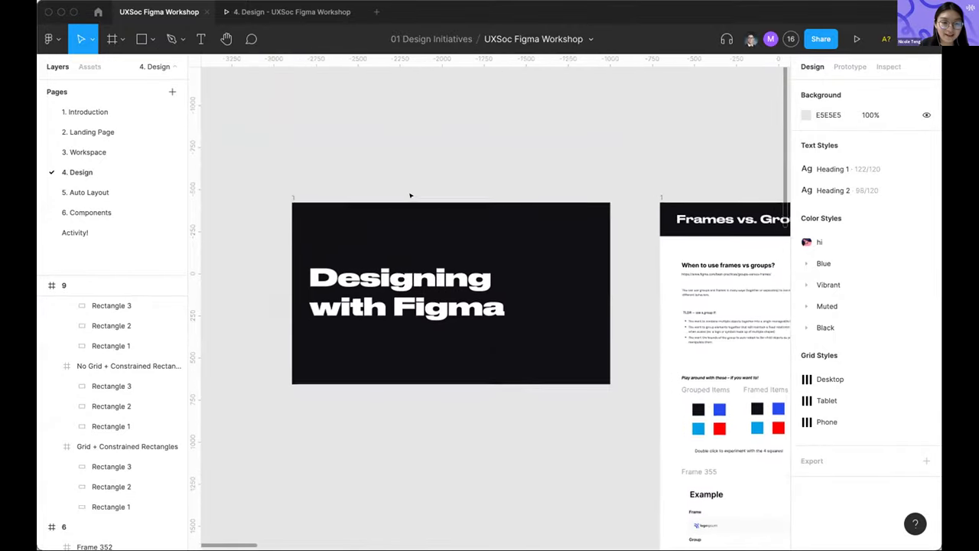
scroll(411, 195, "up", 3, "ctrl")
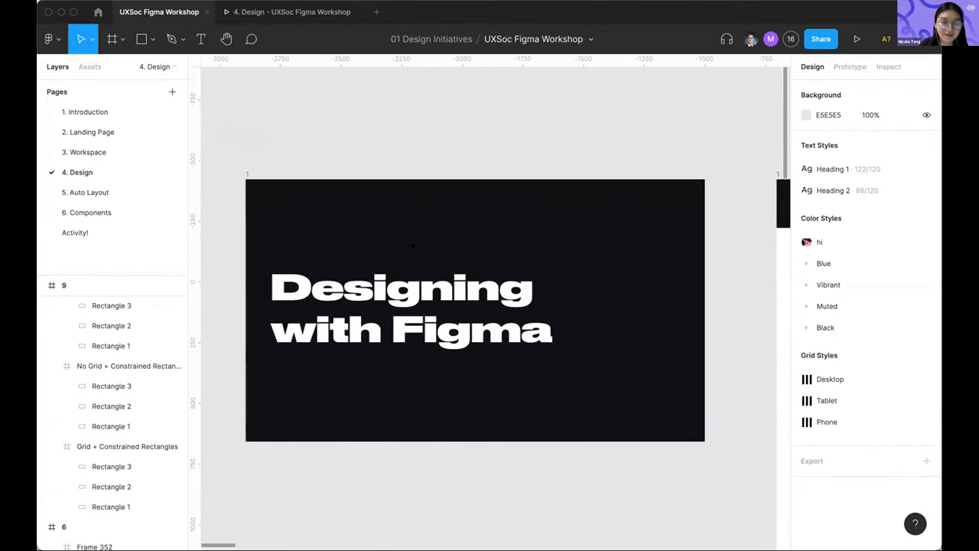
scroll(413, 245, "right", 1)
scroll(413, 246, "down", 1)
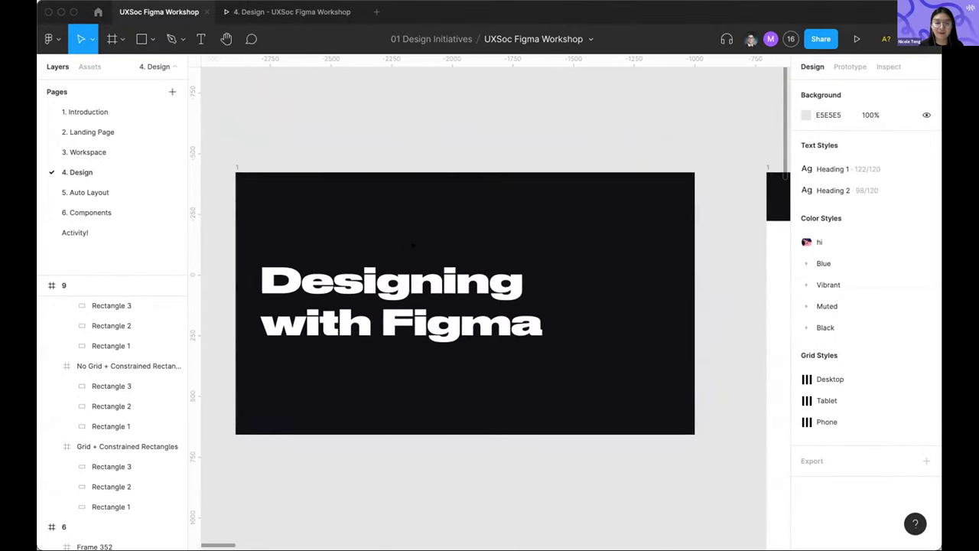
scroll(412, 246, "right", 10)
scroll(412, 246, "down", 2)
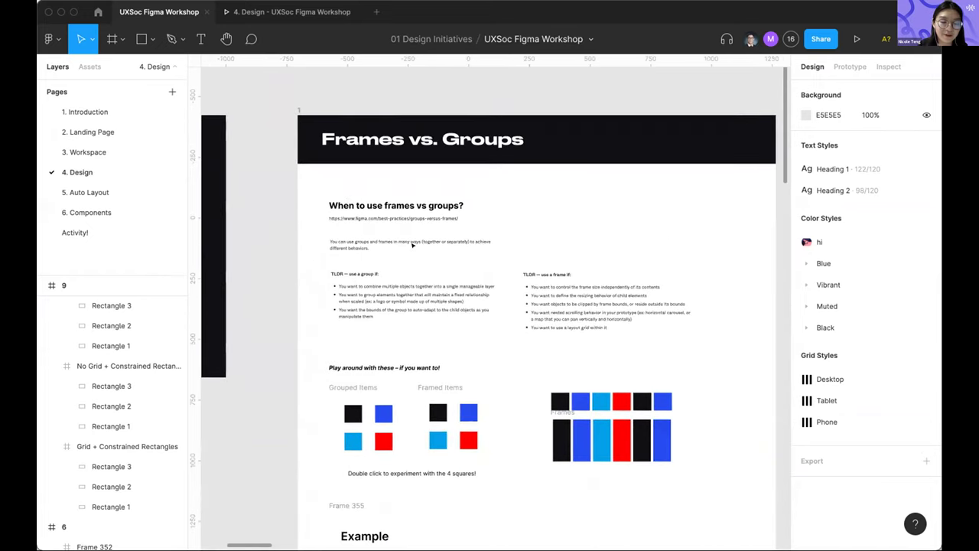
scroll(413, 246, "down", 3)
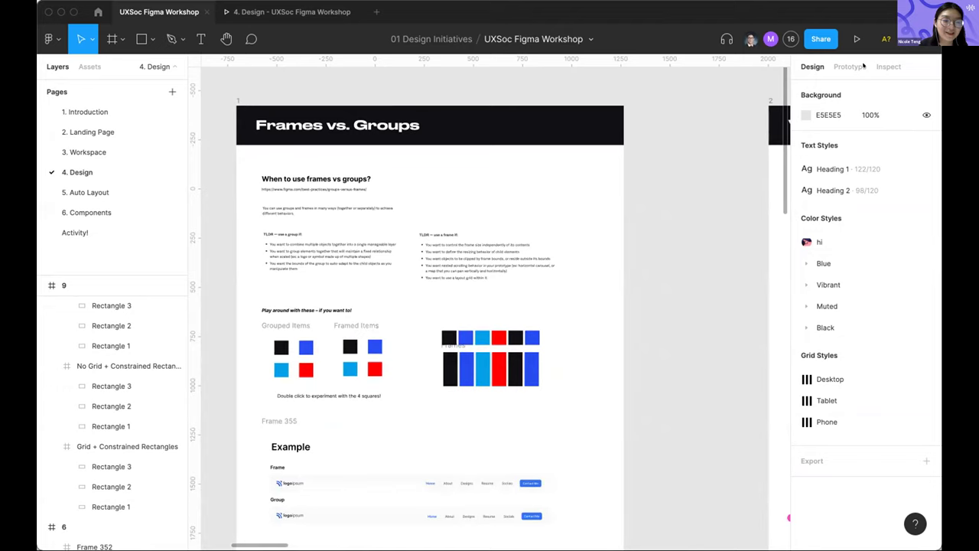
scroll(420, 95, "up", 4)
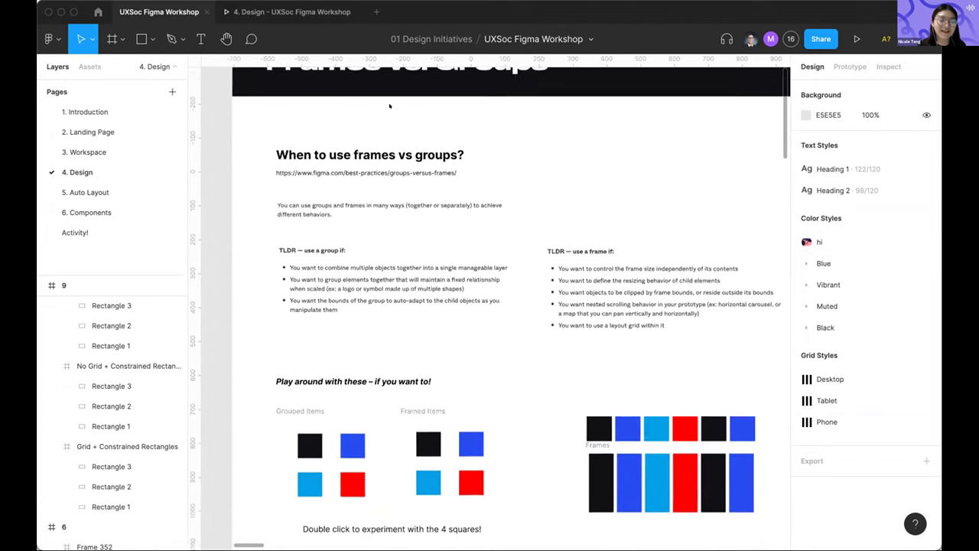
scroll(390, 106, "left", 3)
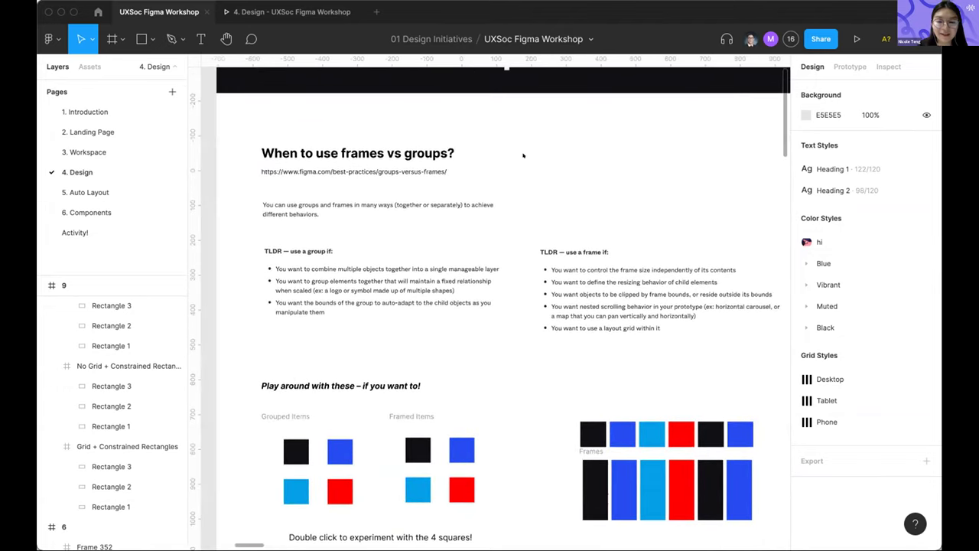
scroll(524, 156, "up", 2)
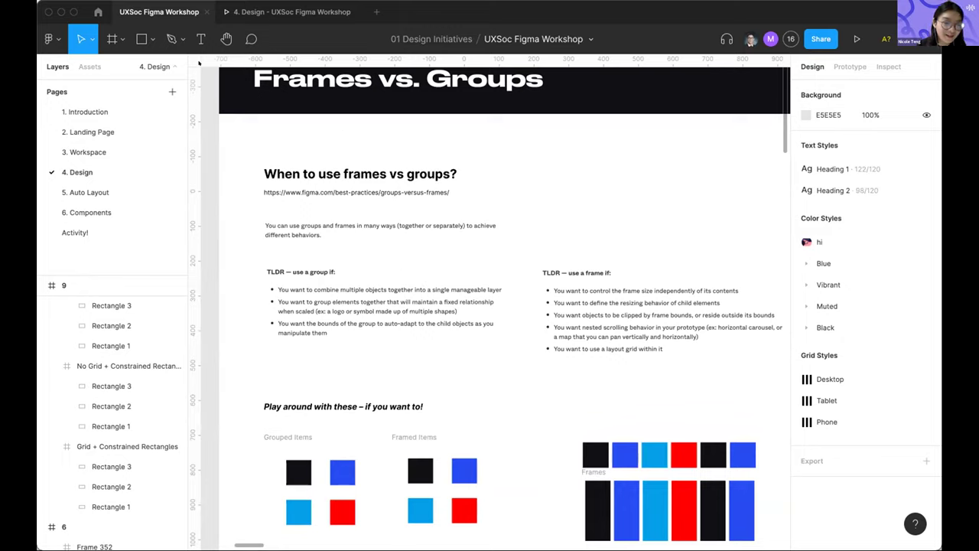
Draw a test frame above the Vector shapes slide, then delete it
left_click(120, 42)
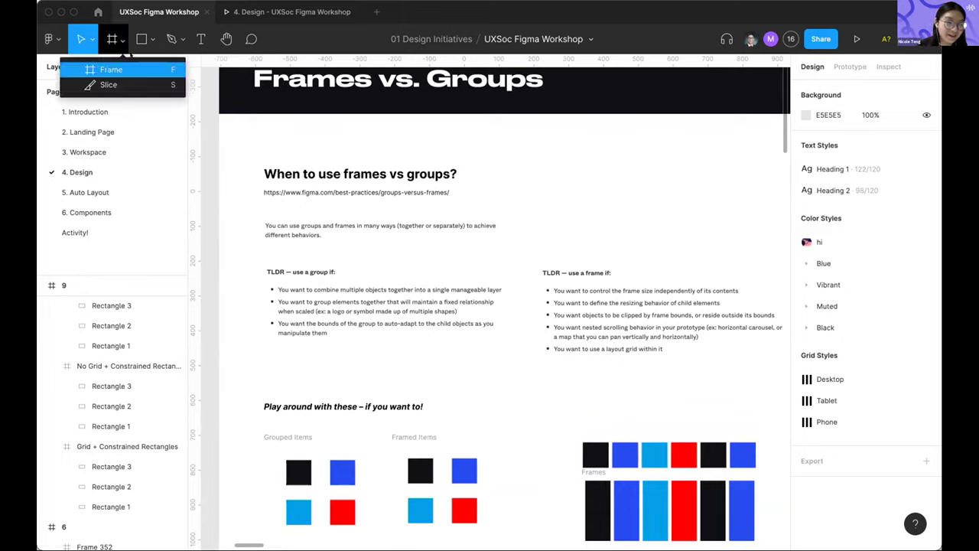
left_click(137, 67)
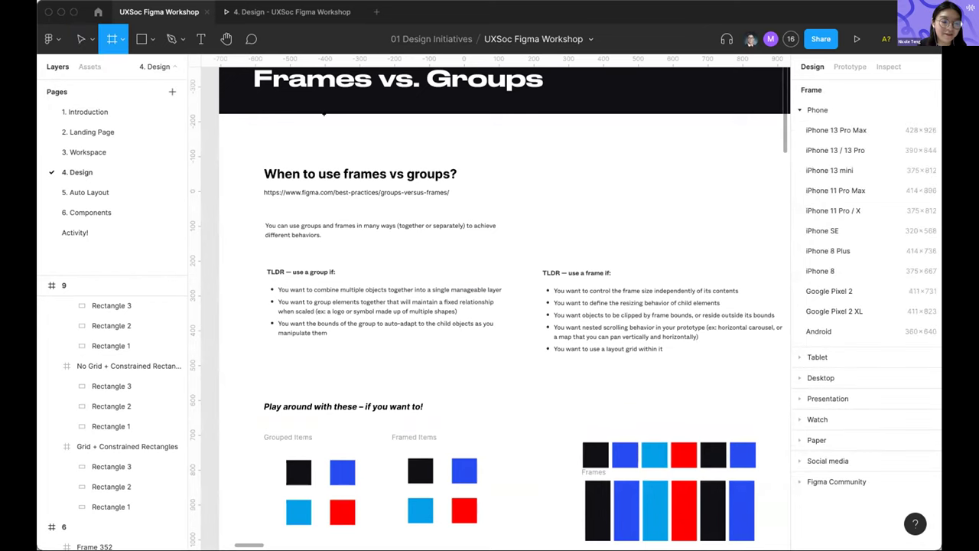
scroll(323, 114, "up", 5)
left_click_drag(393, 166, 585, 110)
left_click_drag(524, 94, 557, 217)
left_click(703, 162)
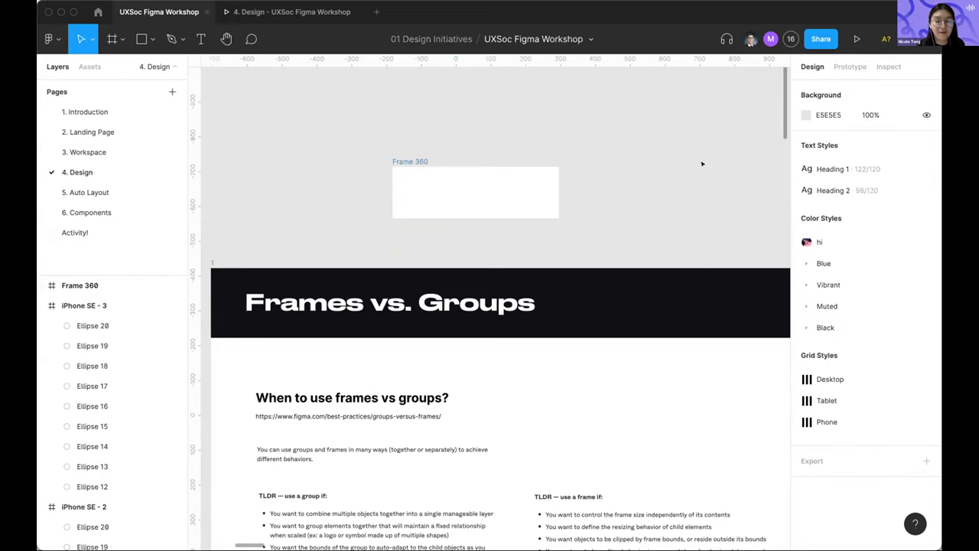
left_click(405, 160)
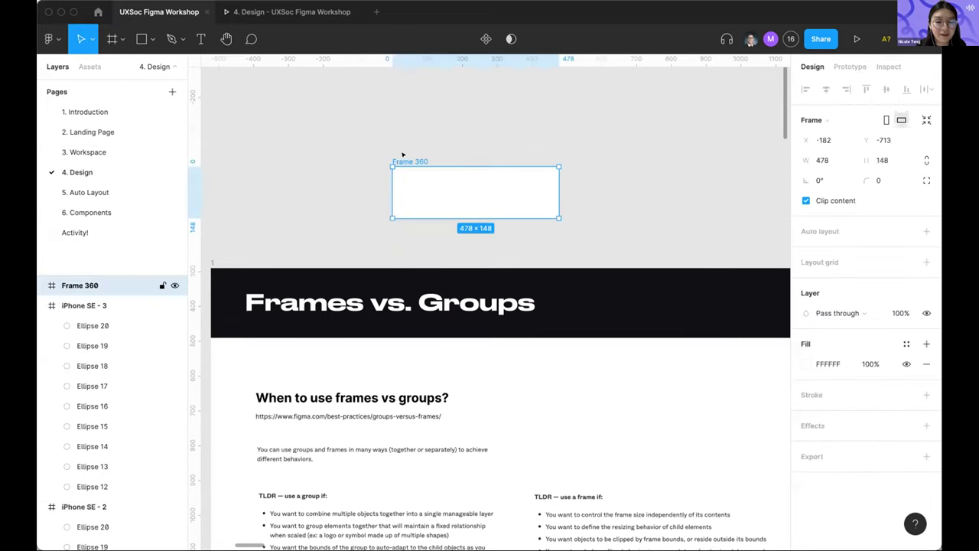
key("Delete")
Add an iPhone 13 Pro Max frame, a 1440×1024 Desktop - 3 frame and a small default frame above the slides
key("f")
left_click(918, 128)
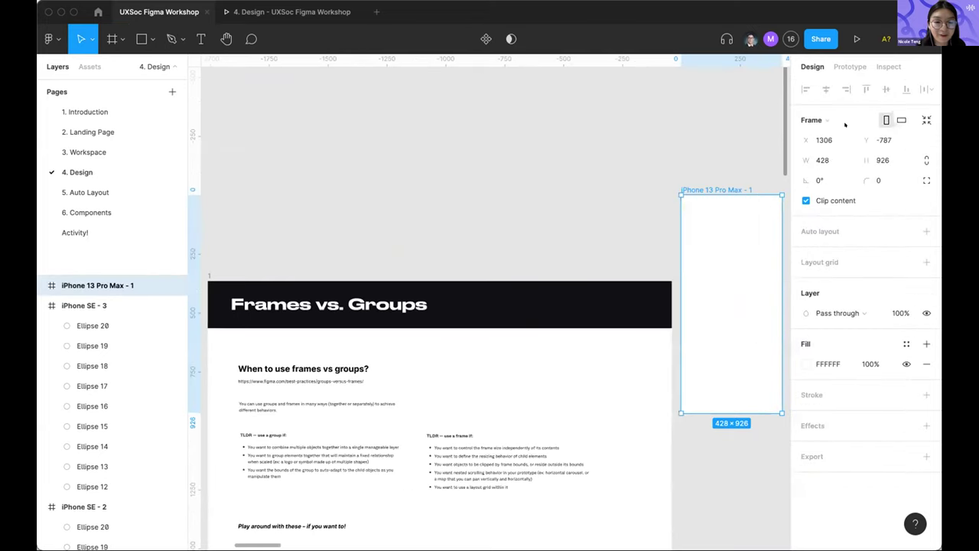
left_click_drag(685, 190, 526, 163)
key("f")
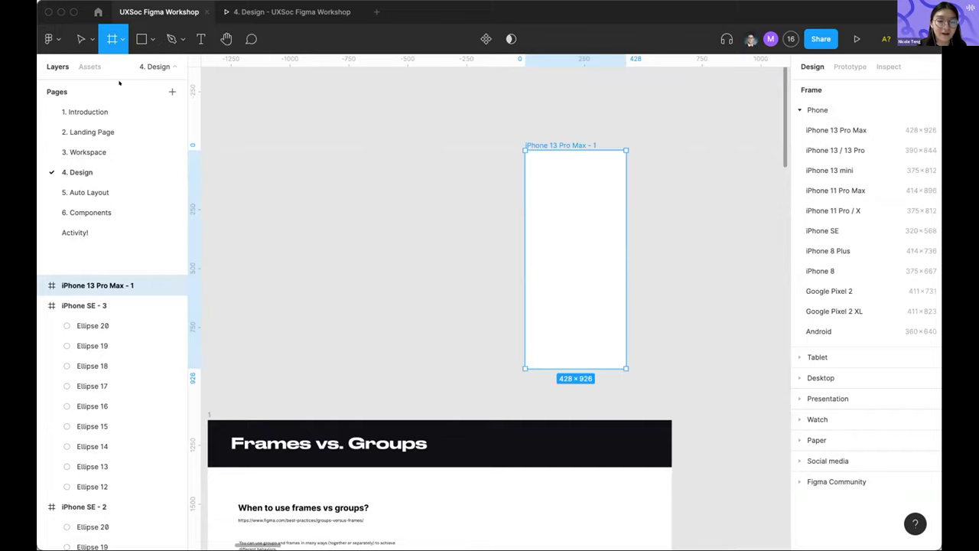
left_click(811, 377)
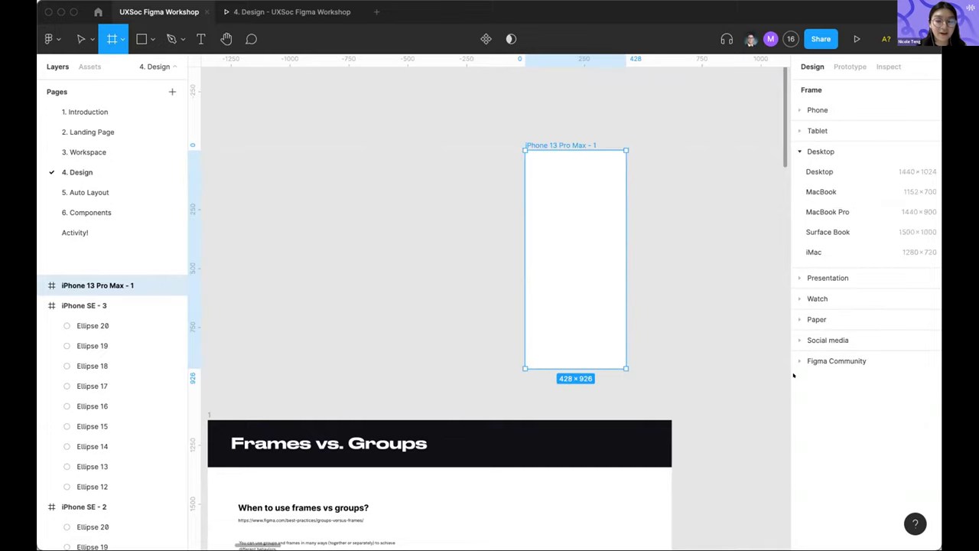
left_click(817, 169)
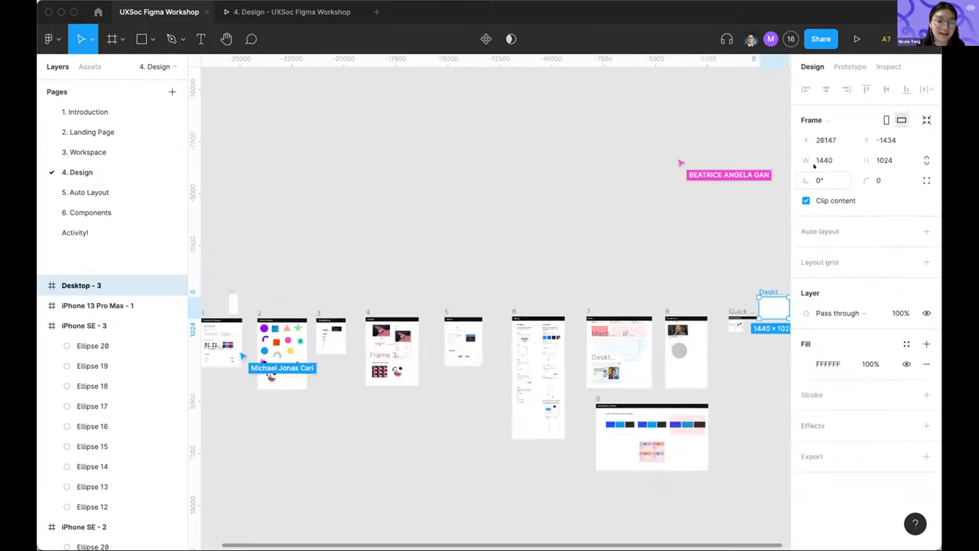
left_click_drag(772, 305, 372, 277)
scroll(372, 277, "up", 5)
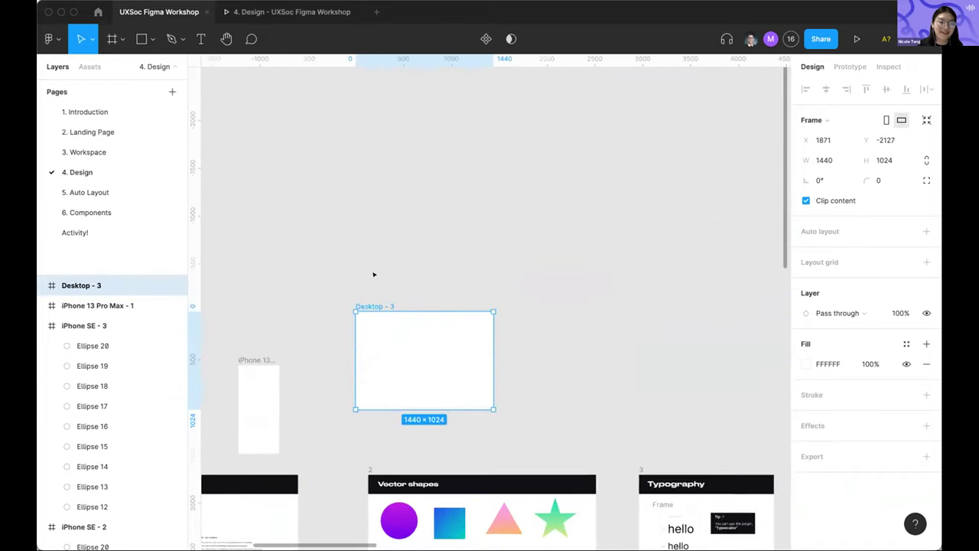
left_click(321, 335)
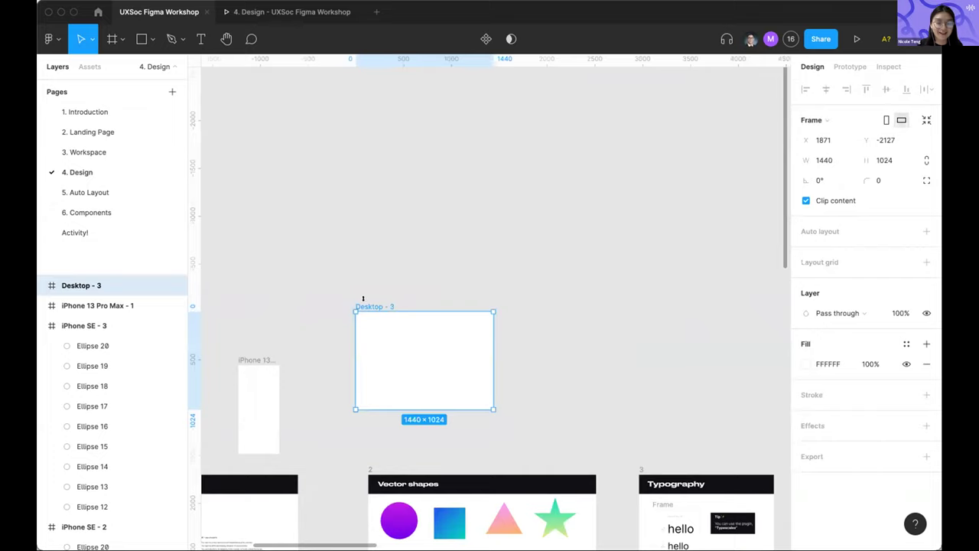
left_click_drag(370, 303, 311, 358)
key("f")
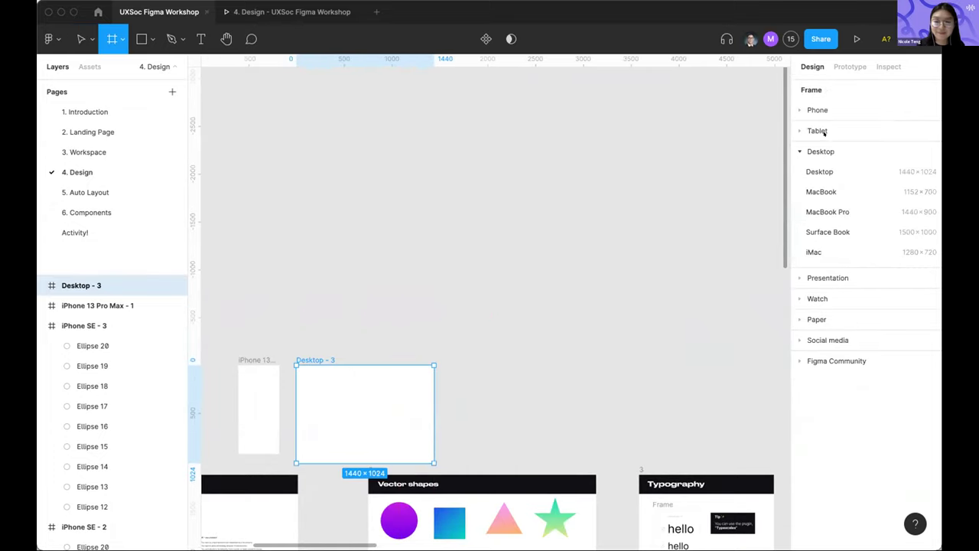
left_click(371, 306)
Delete the three test frames together
left_click(442, 317)
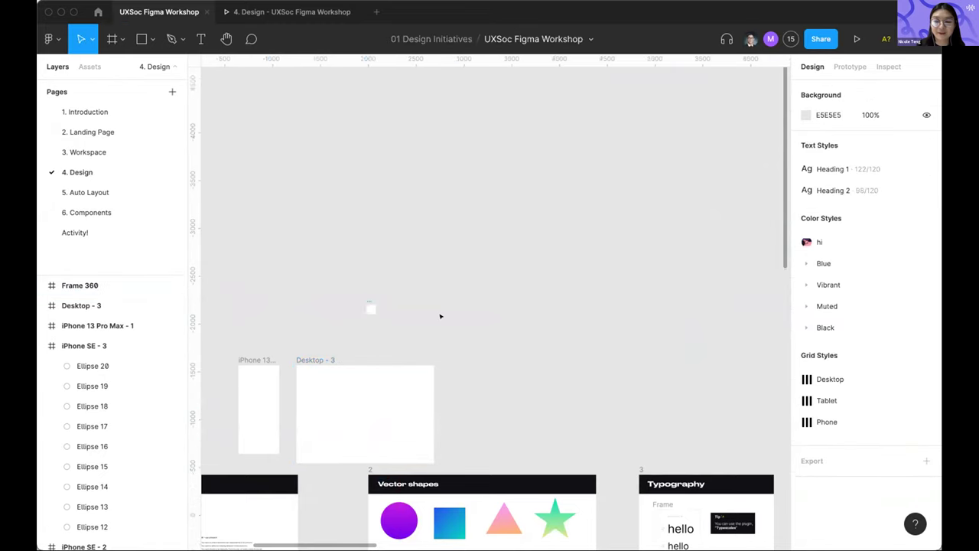
scroll(230, 247, "left", 3)
left_click_drag(220, 236, 575, 405)
key("BackSpace")
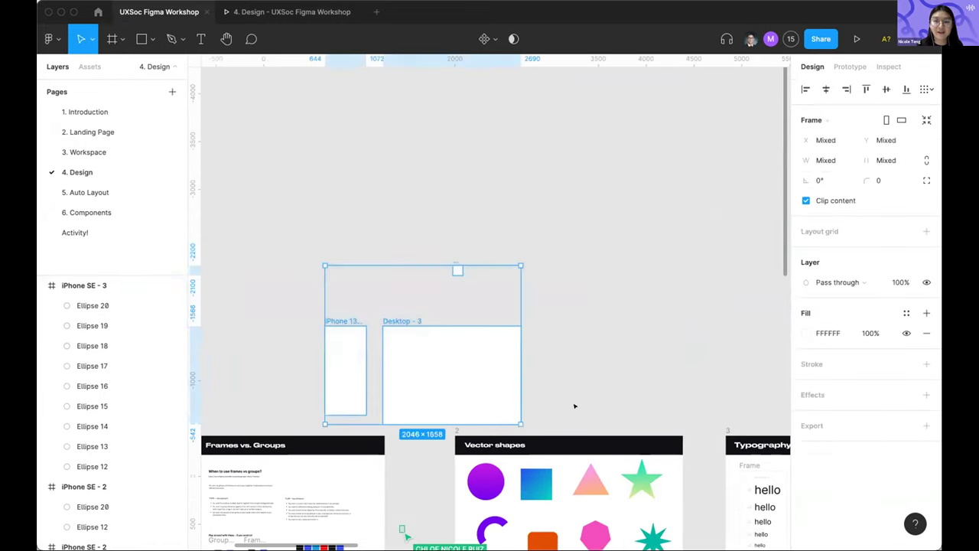
Zoom into the Frames vs. Groups slide and select the Framed Items example
scroll(575, 405, "down", 5)
scroll(575, 404, "left", 3)
scroll(575, 405, "up", 2)
scroll(575, 405, "up", 5)
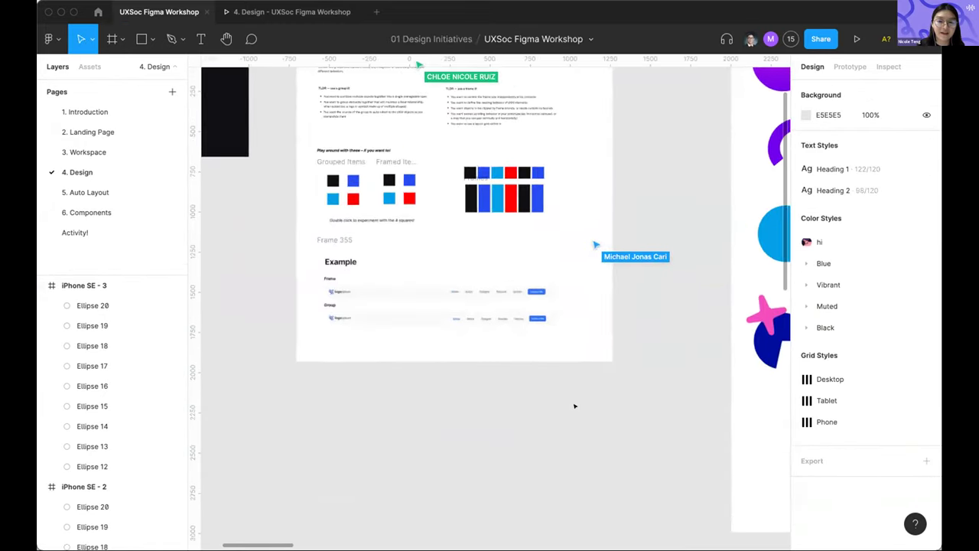
scroll(524, 215, "up", 1)
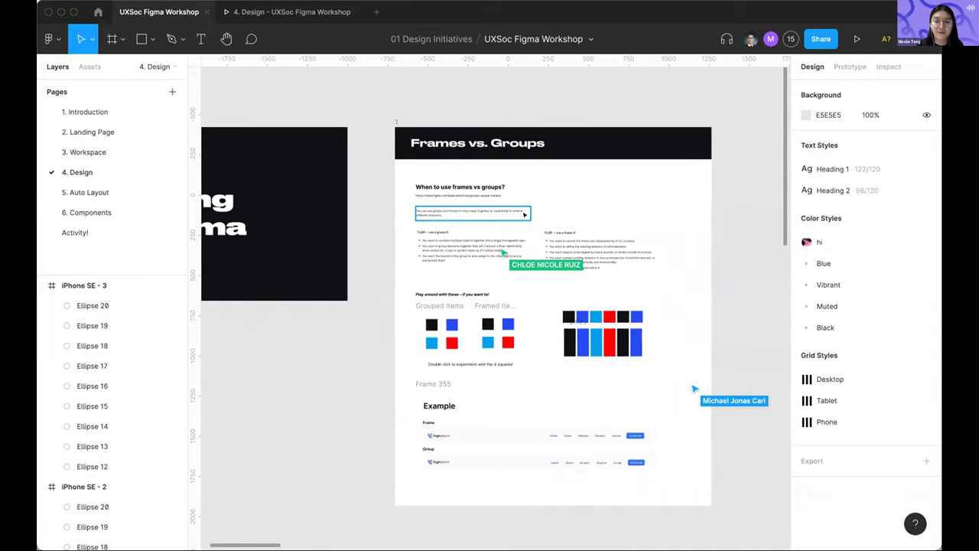
scroll(523, 365, "up", 5)
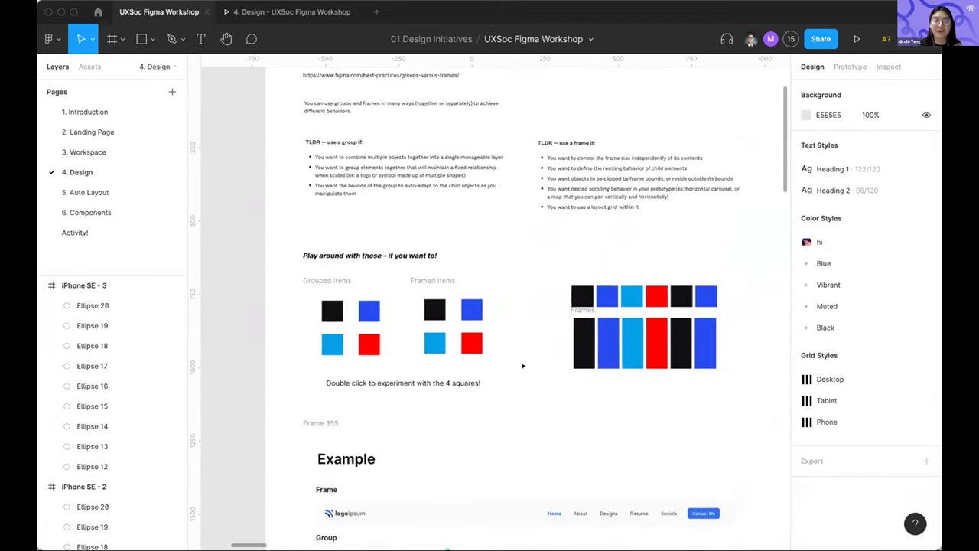
scroll(523, 365, "up", 1)
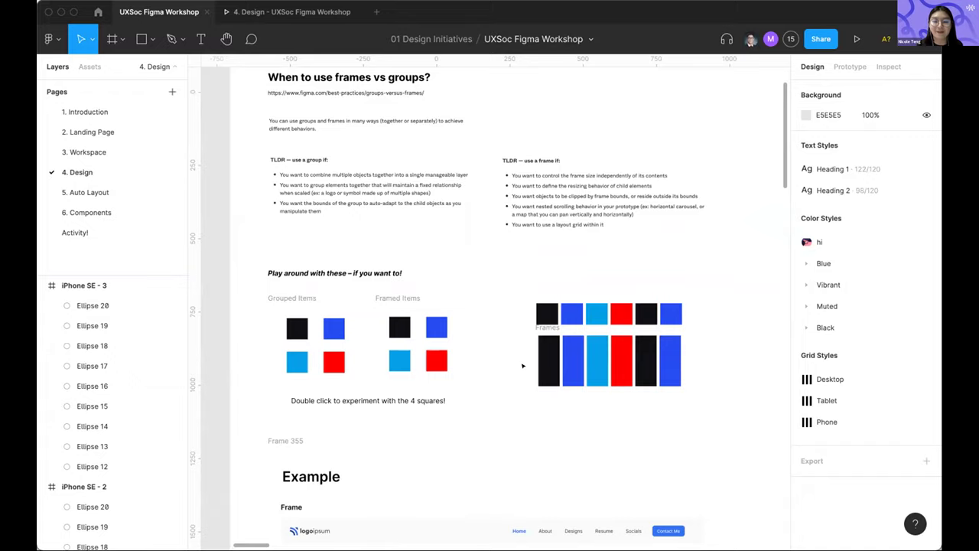
scroll(523, 366, "up", 5)
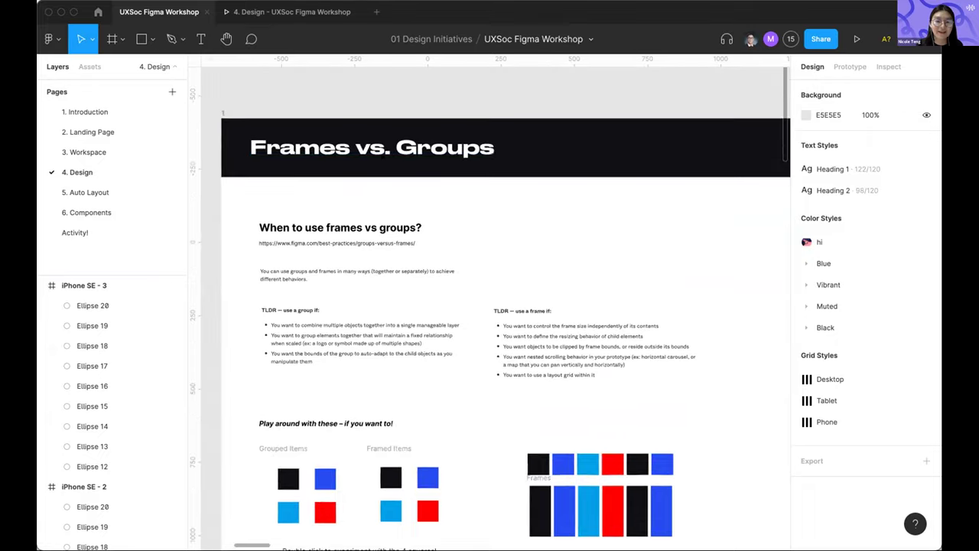
scroll(433, 187, "down", 5)
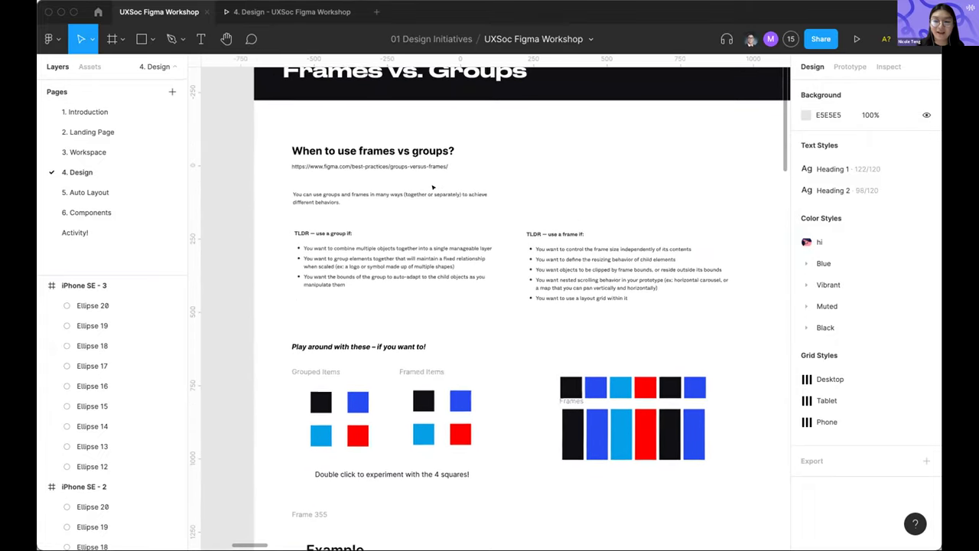
scroll(433, 186, "down", 1)
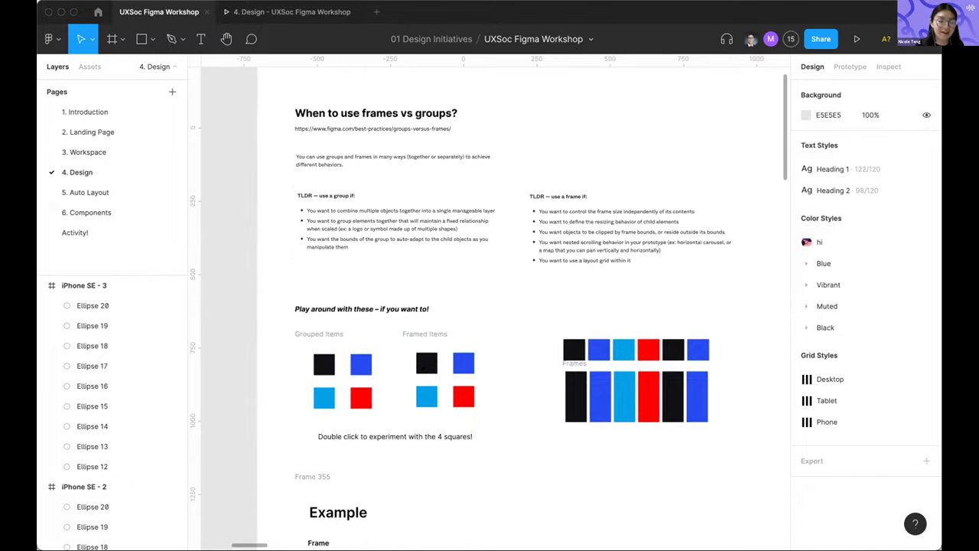
left_click(423, 365)
Select the Grouped Items frame and expand its layers to show the Grouped group
scroll(443, 348, "up", 5)
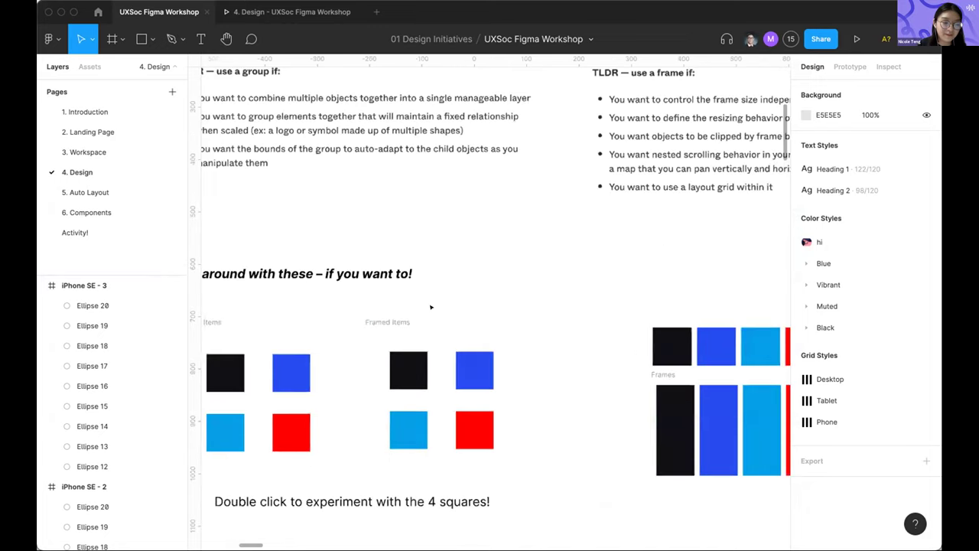
scroll(393, 317, "left", 3)
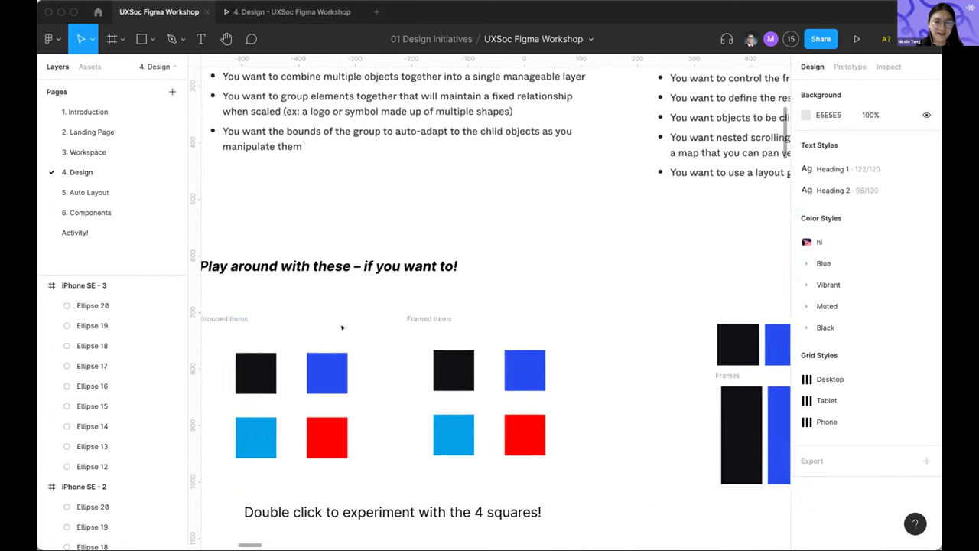
left_click(295, 367)
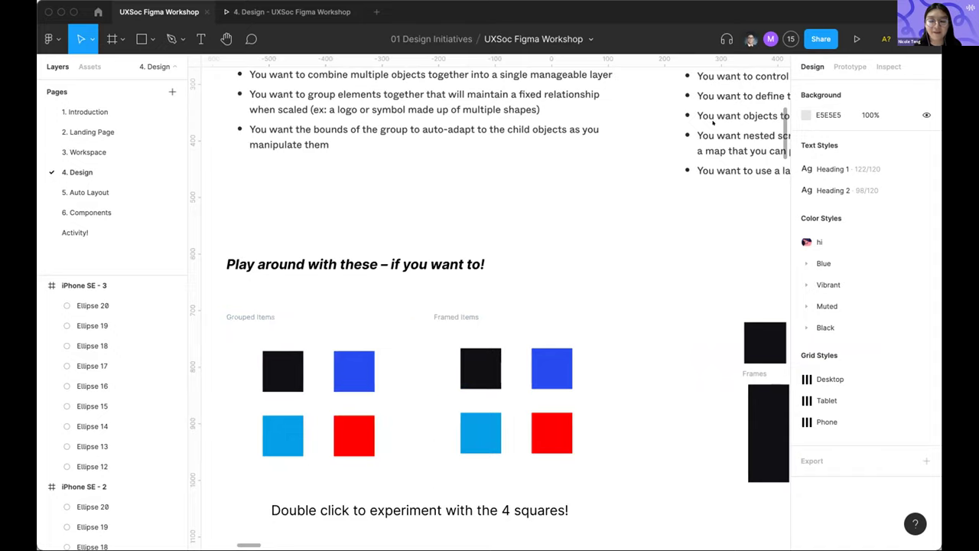
left_click(252, 316)
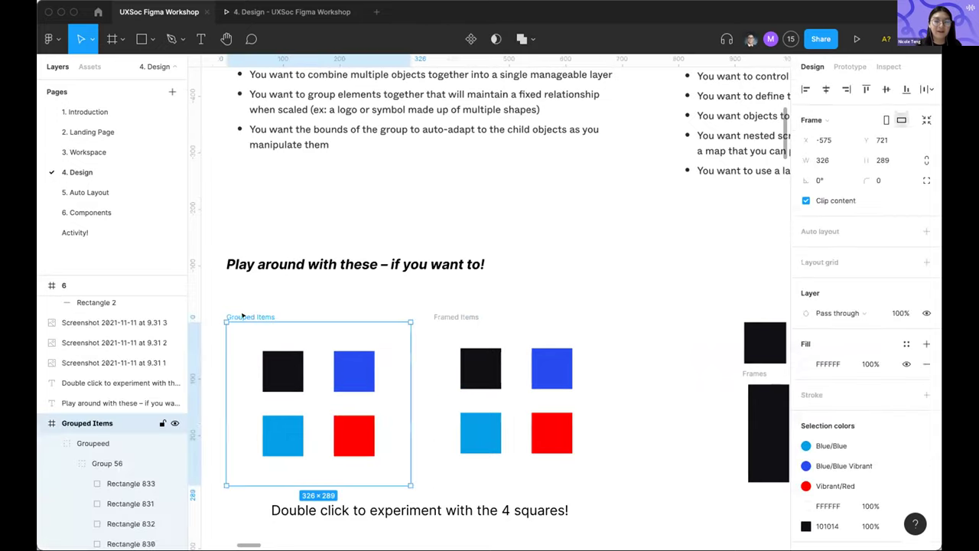
left_click(90, 444)
scroll(153, 437, "down", 4)
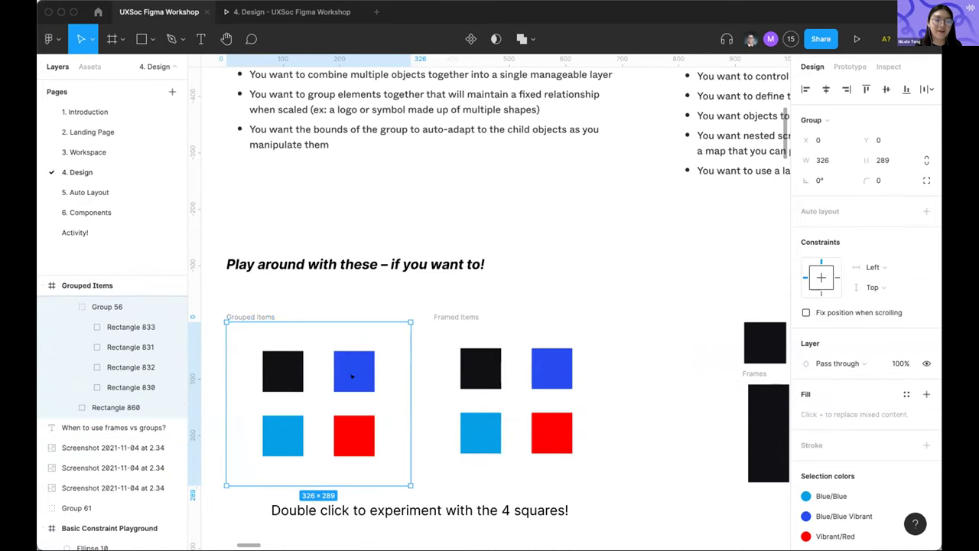
left_click(353, 426)
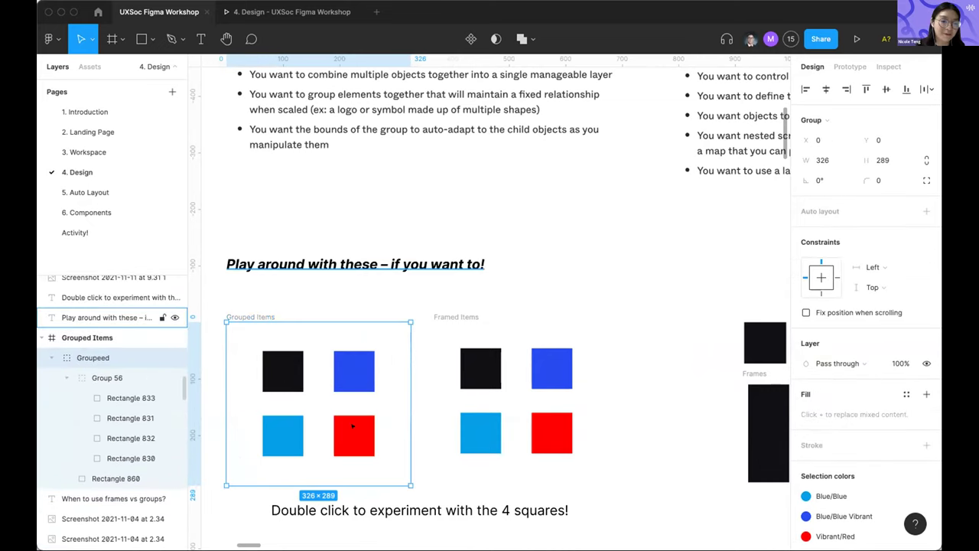
left_click(456, 317)
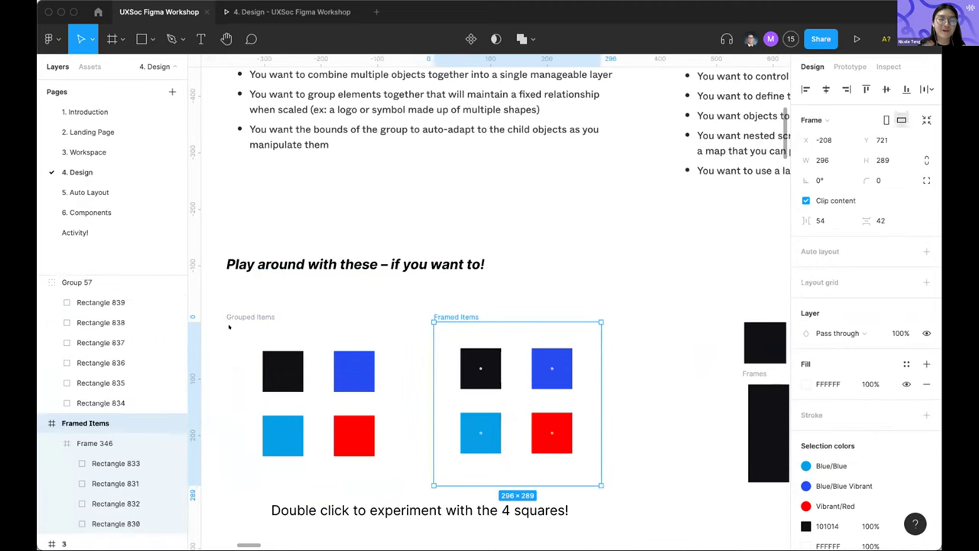
left_click(107, 443)
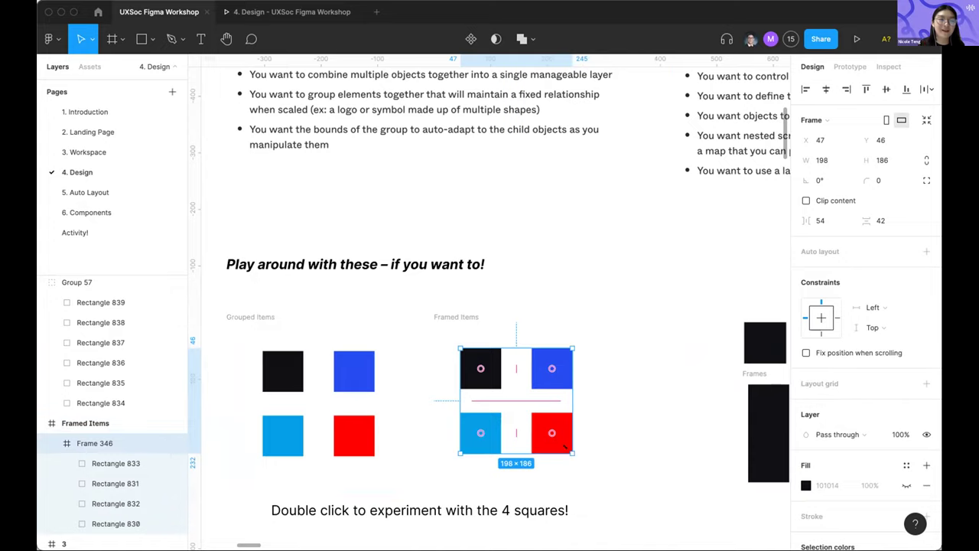
mouse_move(566, 449)
left_mouse_down()
mouse_move(584, 477)
mouse_move(566, 449)
left_mouse_up()
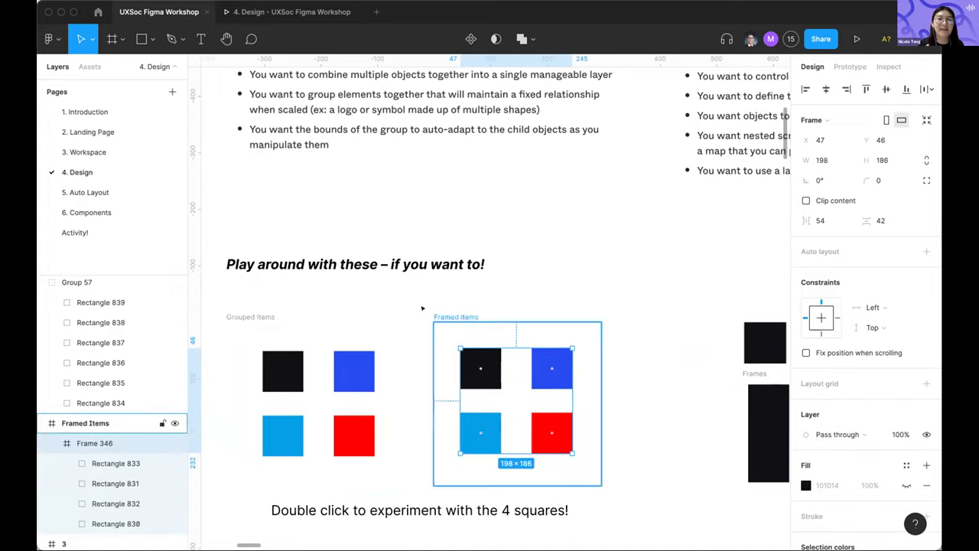
scroll(422, 314, "down", 2)
scroll(421, 314, "right", 2)
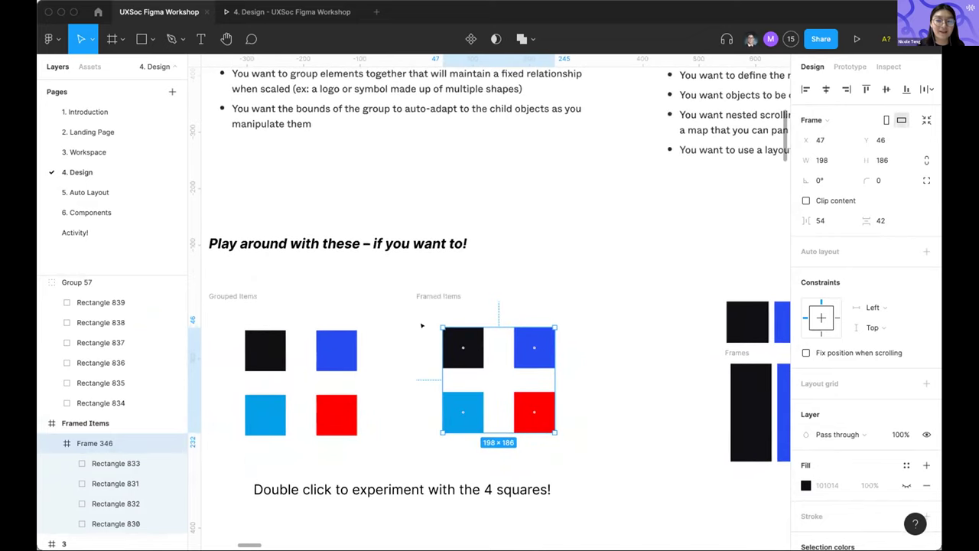
left_click(551, 276)
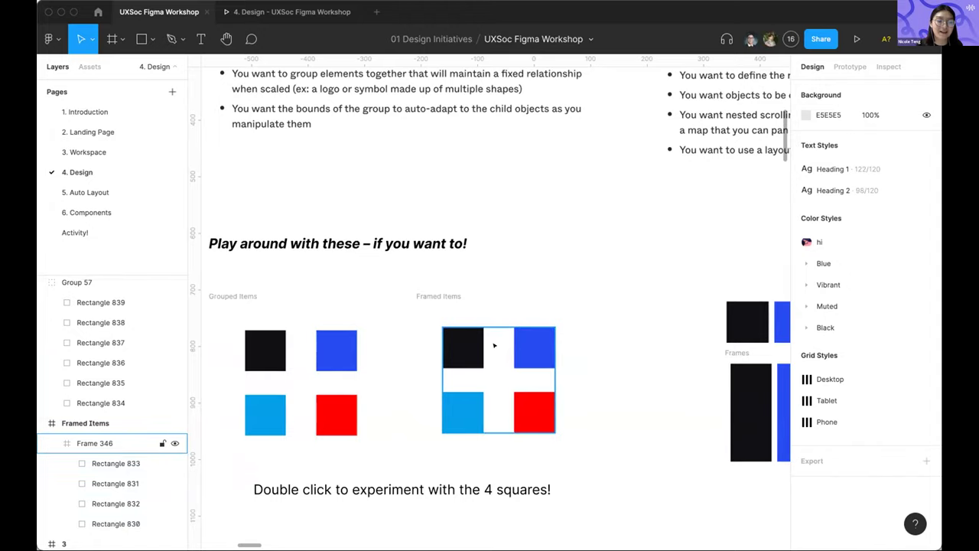
left_click(515, 348)
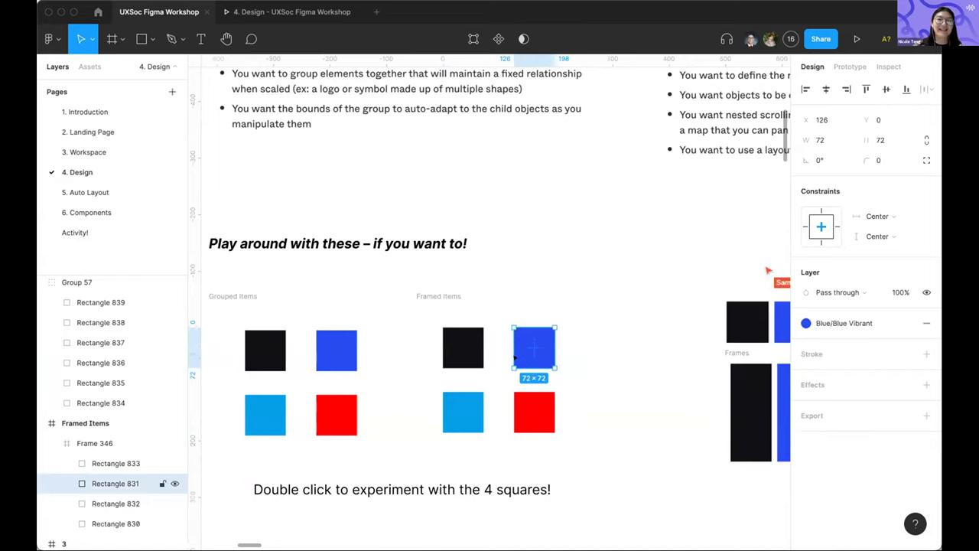
left_click(612, 377)
scroll(564, 345, "down", 3)
scroll(564, 345, "left", 1)
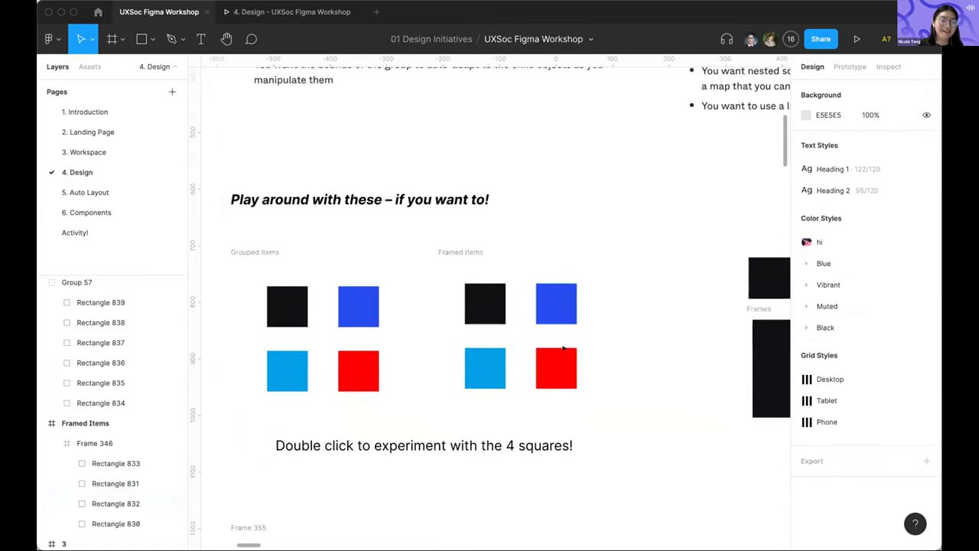
left_click(533, 317)
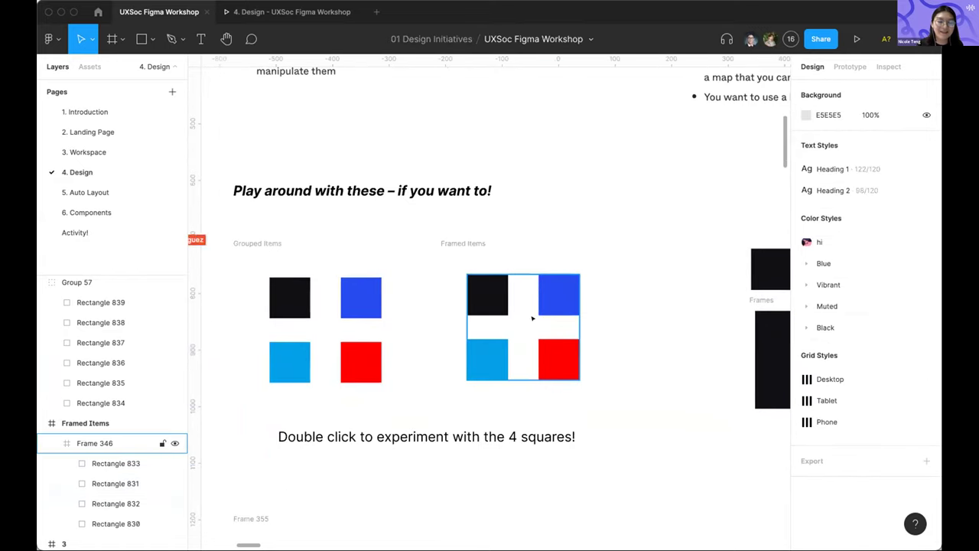
scroll(532, 318, "right", 4)
left_click(532, 318)
scroll(533, 318, "right", 8)
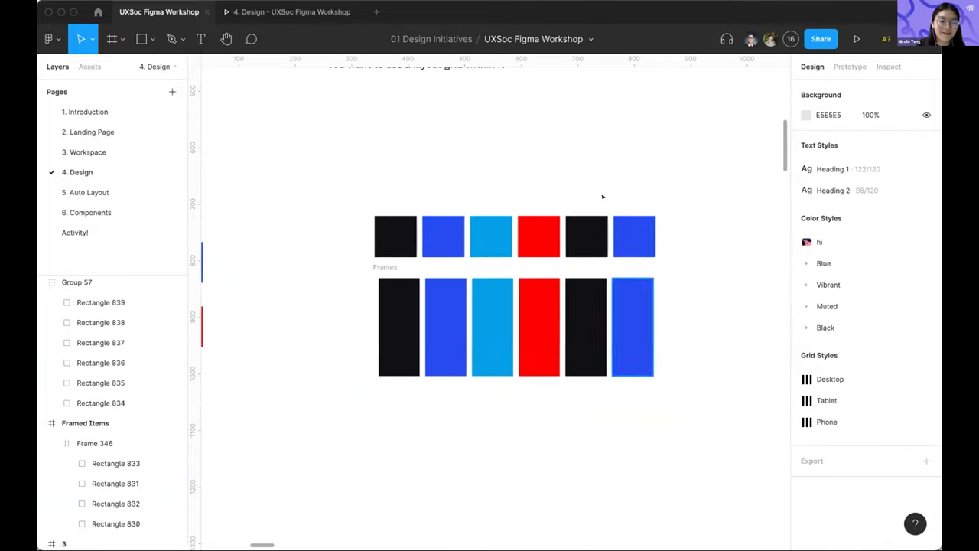
Test-scale Group 57 and undo it, then widen the auto-layout Frames row to 623×183
left_click(535, 243)
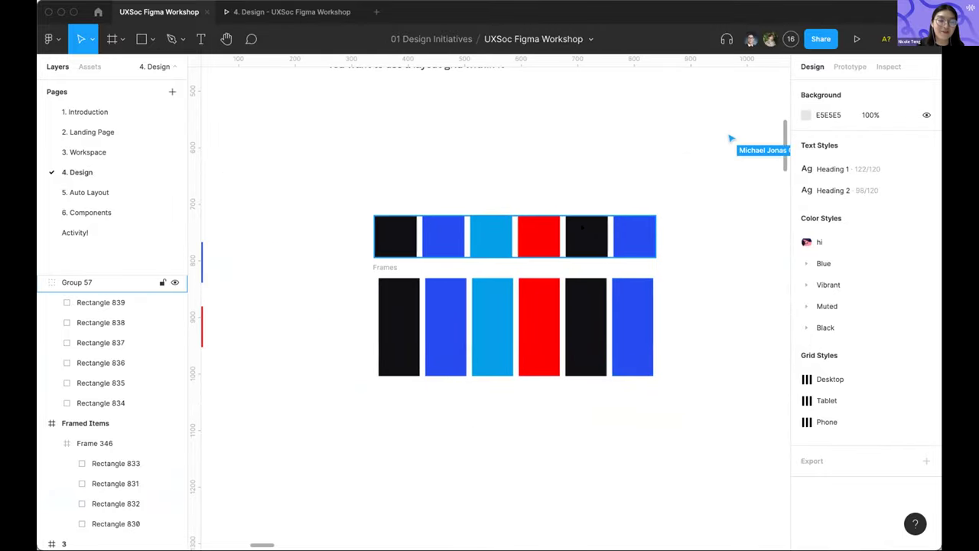
left_click(582, 227)
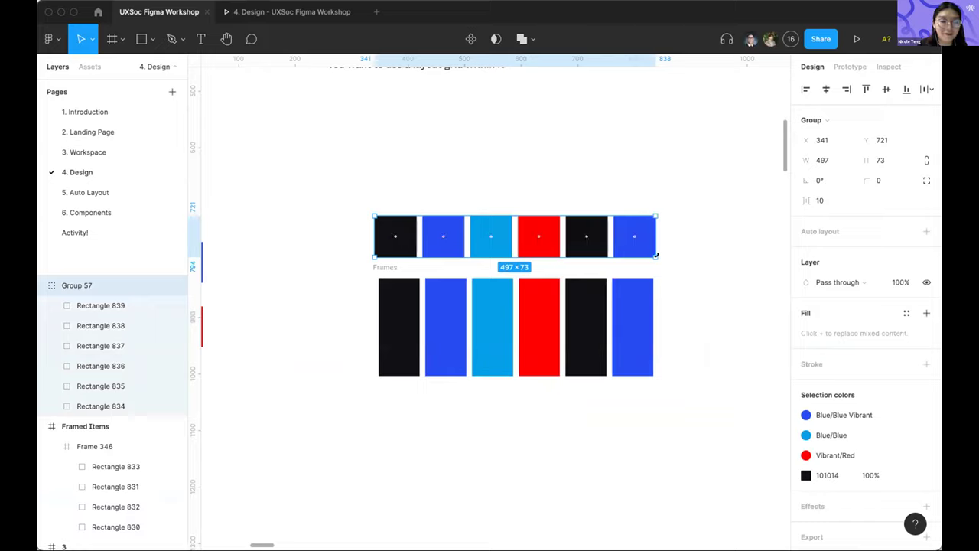
left_click_drag(644, 248, 493, 233)
left_click_drag(464, 223, 405, 227)
key("ctrl+z")
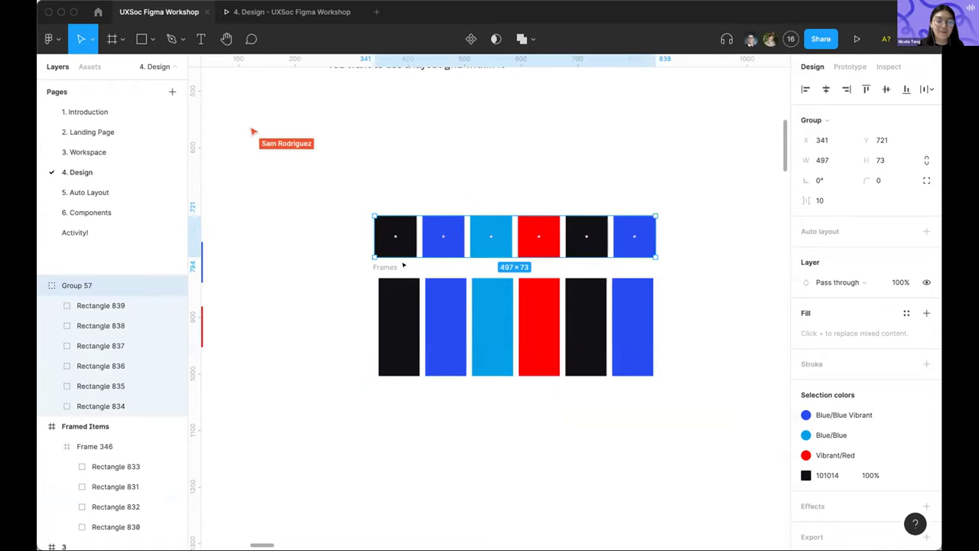
left_click(385, 267)
mouse_move(654, 377)
left_mouse_down()
mouse_move(511, 322)
mouse_move(384, 316)
mouse_move(587, 307)
mouse_move(489, 380)
mouse_move(719, 350)
mouse_move(548, 366)
mouse_move(622, 384)
mouse_move(553, 346)
mouse_move(457, 328)
mouse_move(415, 337)
mouse_move(432, 349)
mouse_move(402, 340)
mouse_move(459, 329)
mouse_move(616, 408)
mouse_move(616, 381)
mouse_move(696, 394)
mouse_move(604, 421)
mouse_move(542, 358)
mouse_move(469, 360)
mouse_move(665, 362)
mouse_move(624, 426)
mouse_move(757, 402)
mouse_move(696, 405)
mouse_move(759, 395)
mouse_move(623, 380)
mouse_move(721, 372)
mouse_move(656, 373)
left_mouse_up()
Duplicate the red, black and cyan bars, then undo and delete the copies, leaving six bars
left_click(554, 335)
key("ctrl+d")
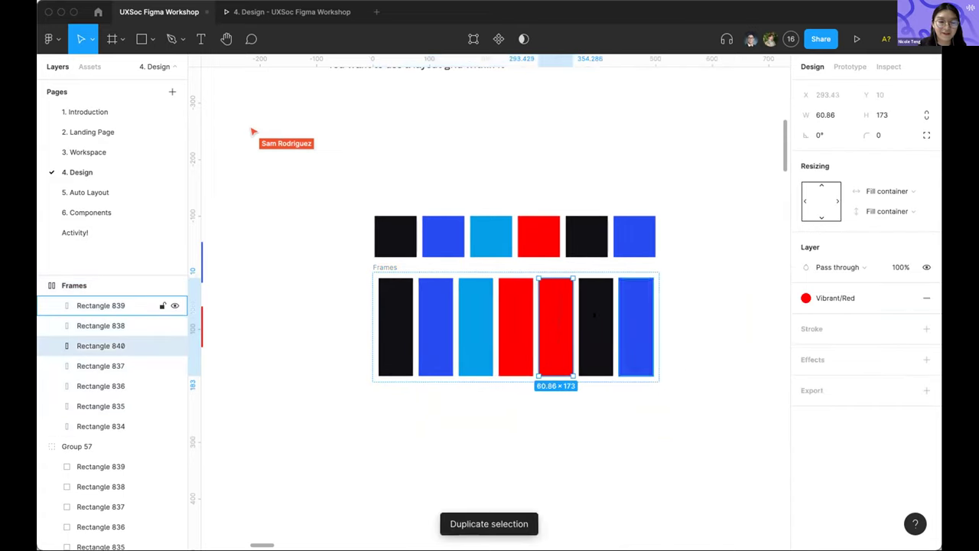
left_click(596, 328)
key("ctrl+d")
left_click(469, 318)
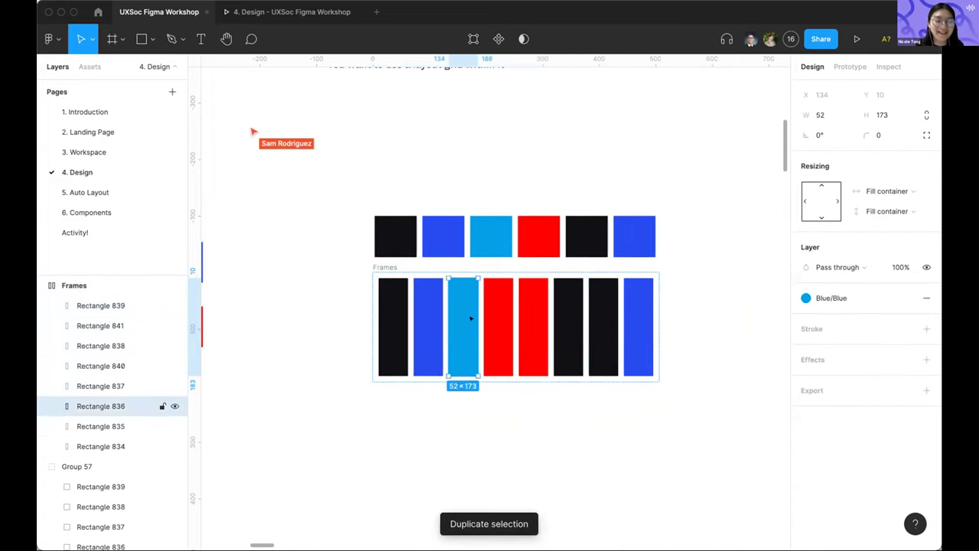
key("ctrl+d")
key("ctrl+d")
key("ctrl+d")
key("ctrl+z")
key("ctrl+z")
key("ctrl+z")
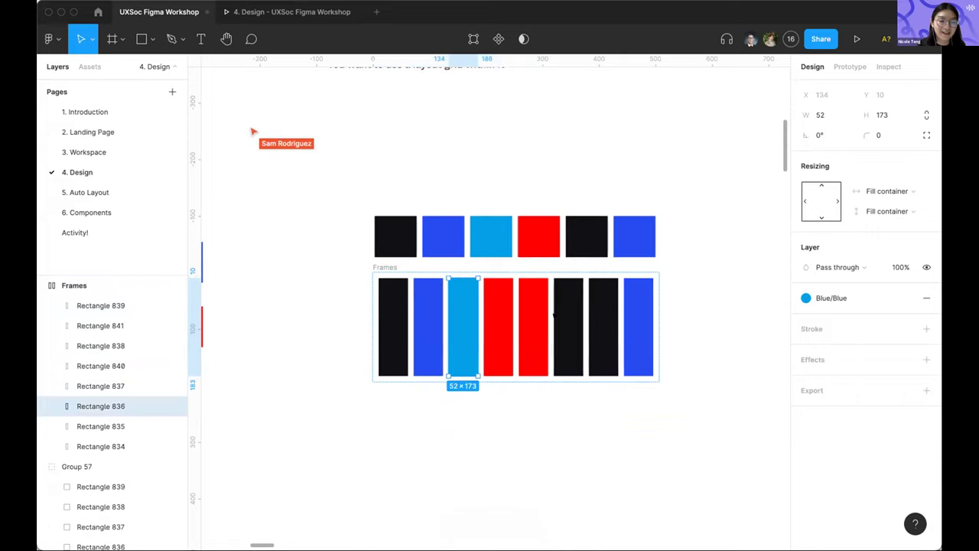
left_click(535, 325)
key("Delete")
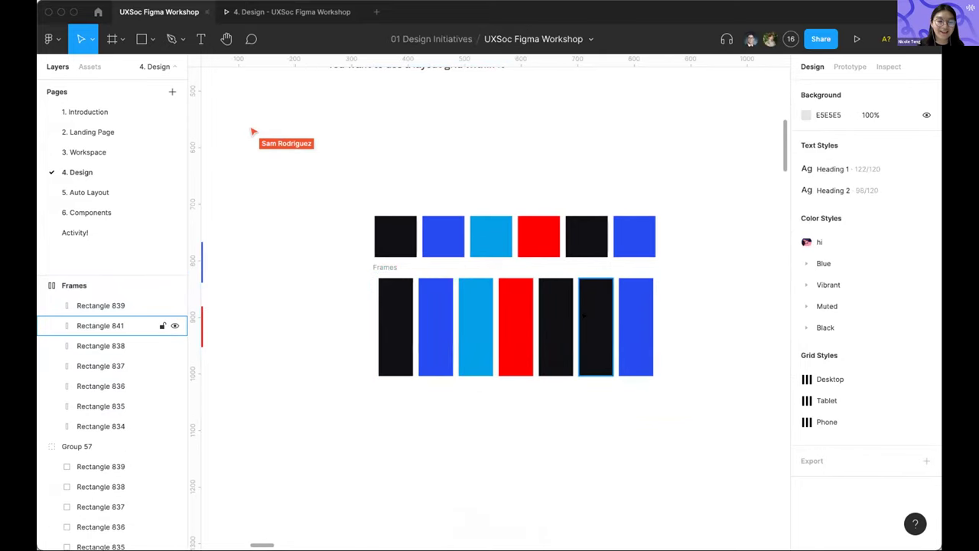
key("Delete")
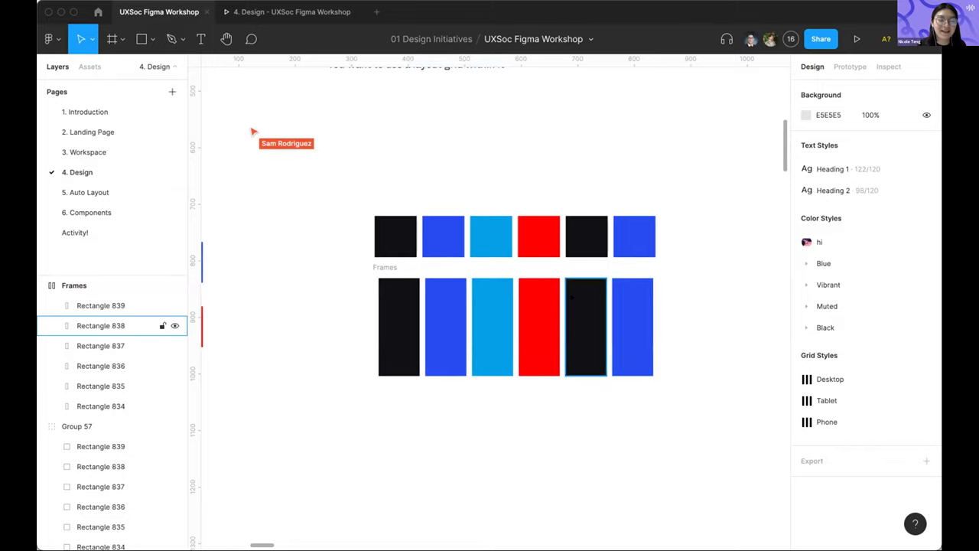
scroll(552, 295, "down", 2)
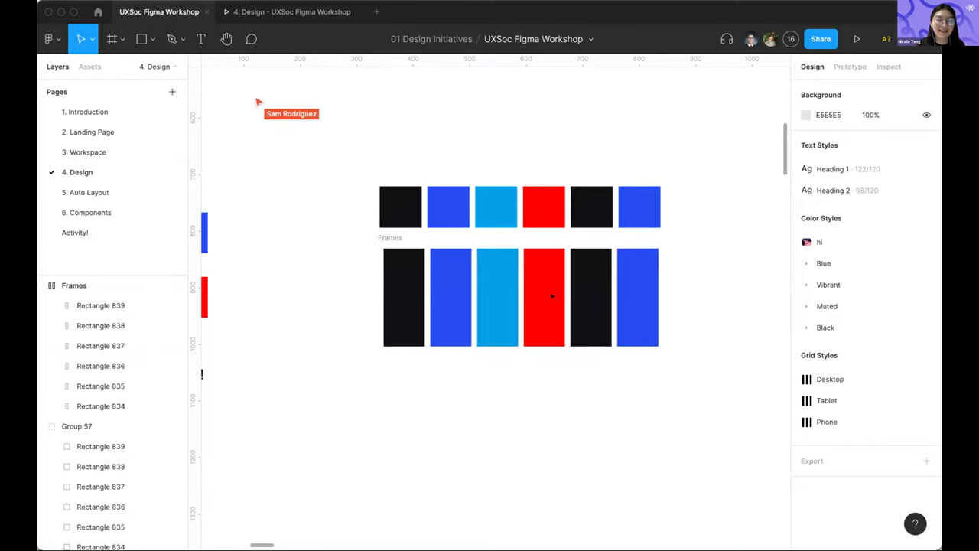
scroll(552, 295, "down", 10)
scroll(551, 295, "left", 10)
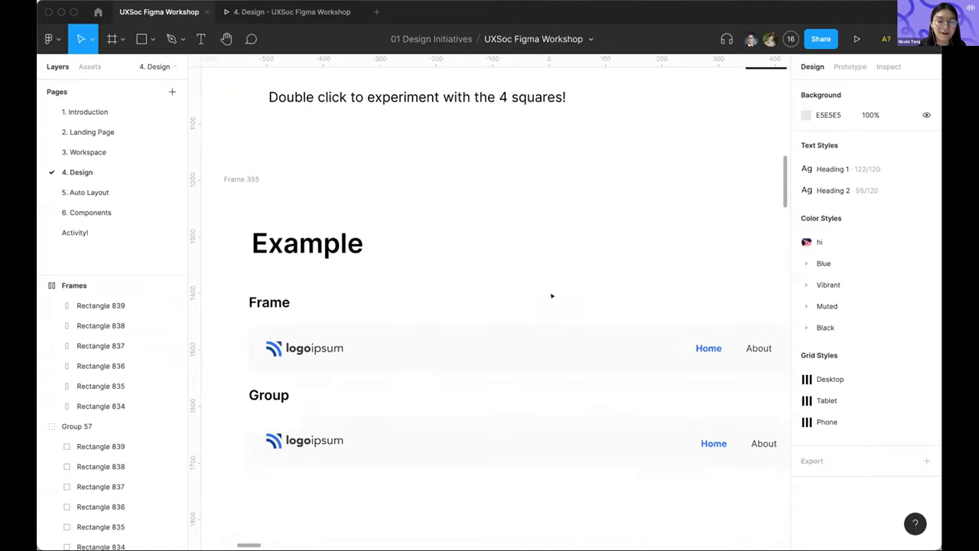
left_click(512, 283)
scroll(572, 285, "right", 2)
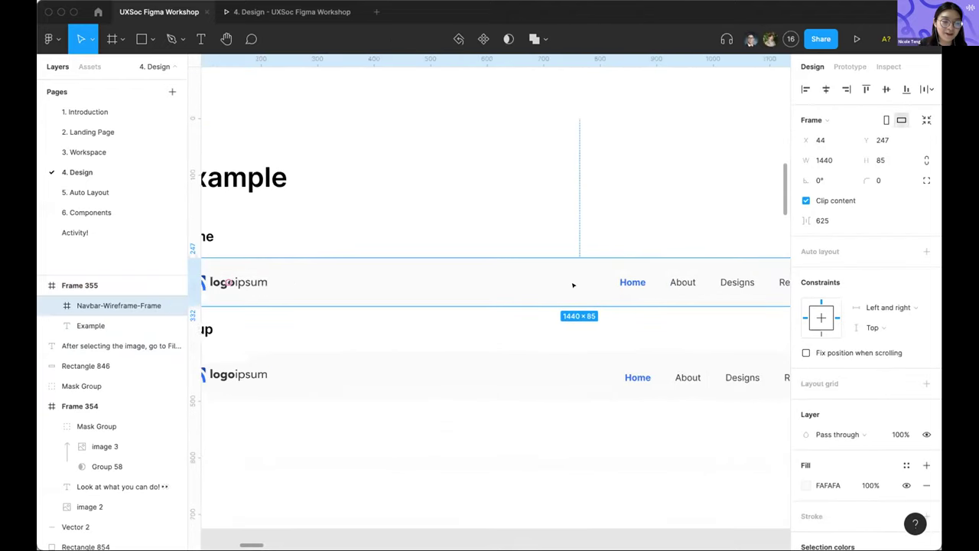
scroll(573, 285, "down", 3)
scroll(573, 285, "right", 2)
scroll(562, 315, "right", 2)
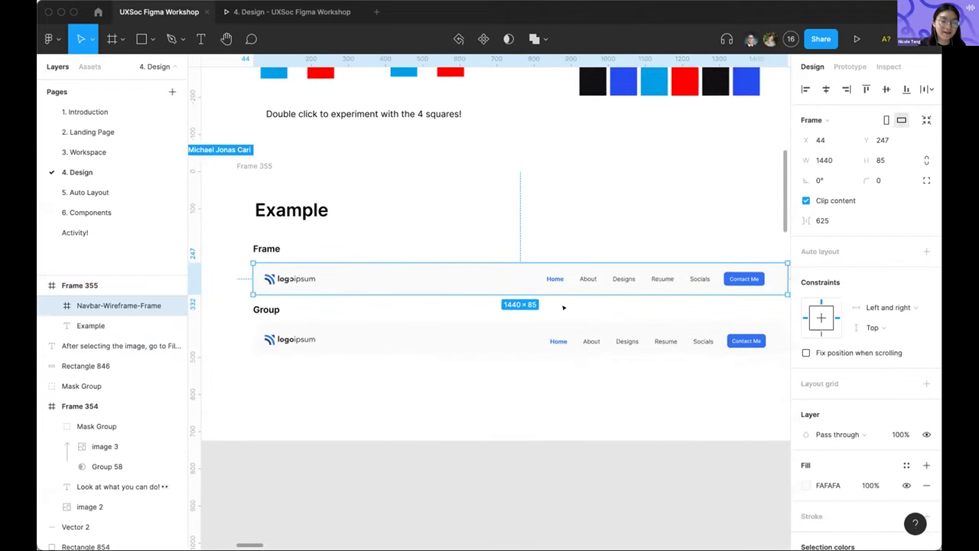
scroll(553, 314, "right", 2)
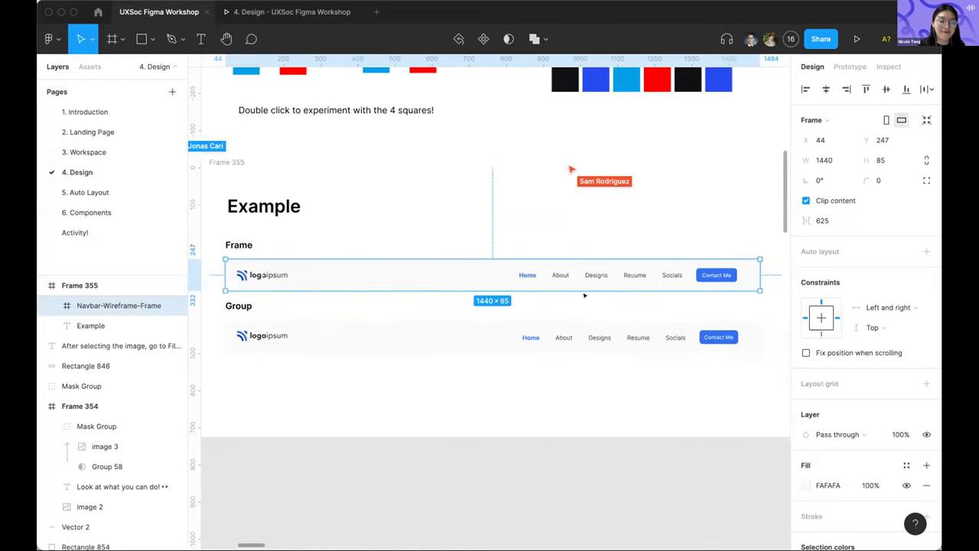
left_click(564, 337)
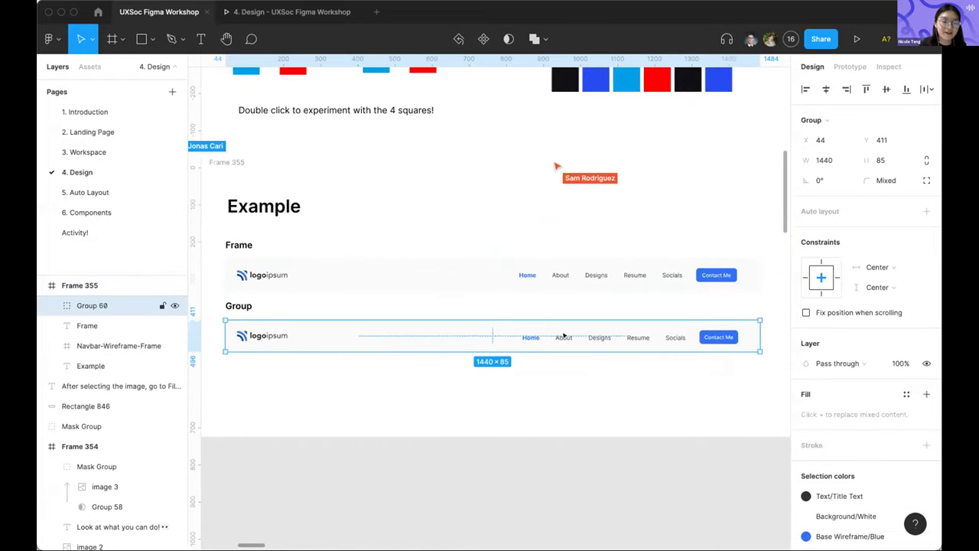
left_click(562, 279)
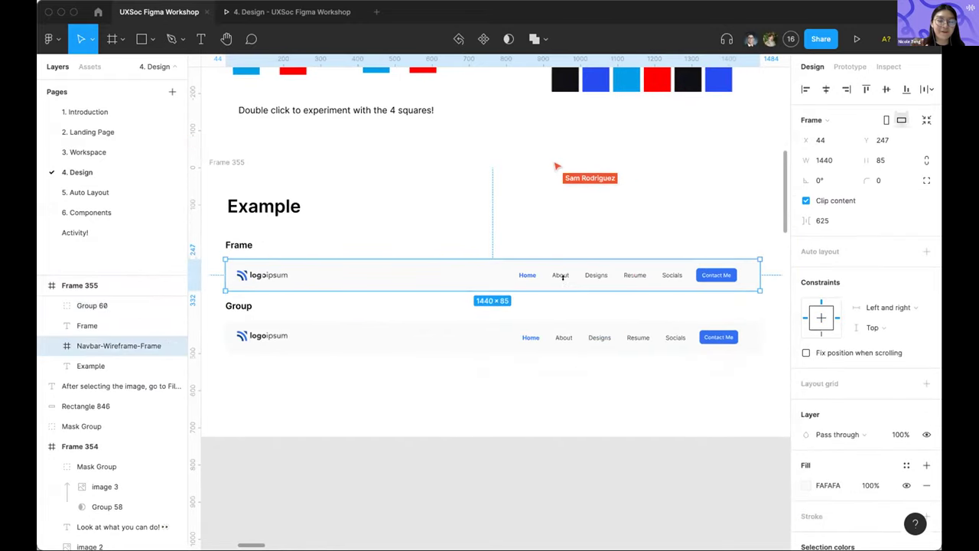
left_click_drag(564, 290, 584, 328)
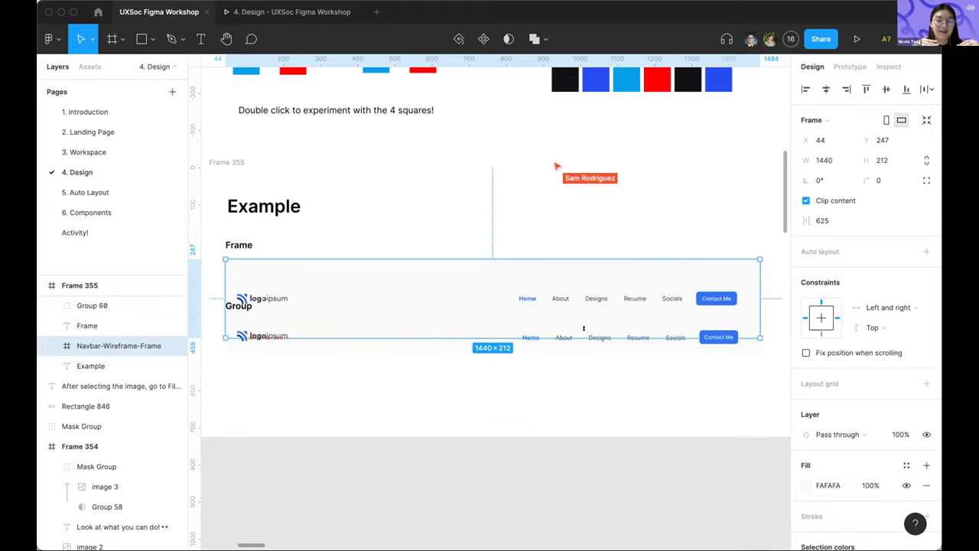
left_click_drag(584, 328, 583, 291)
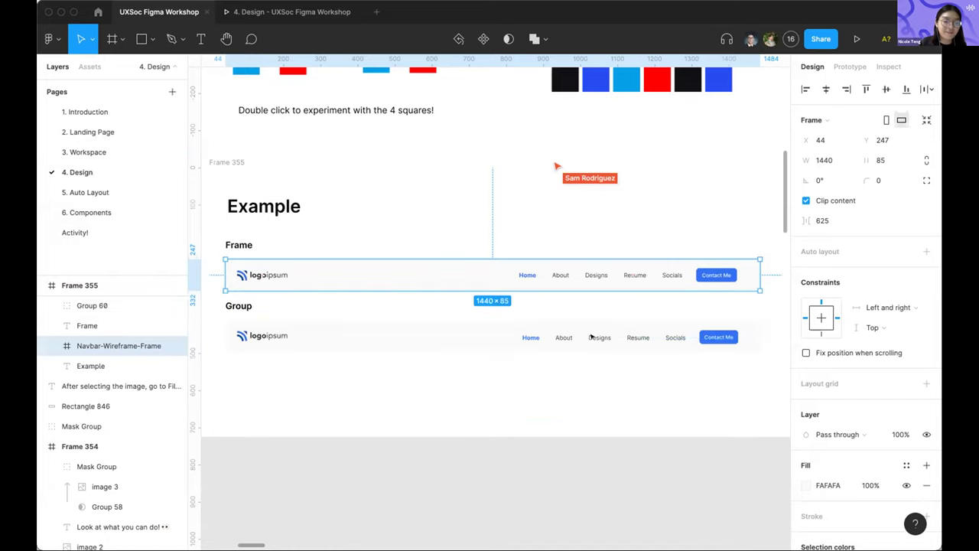
left_click(583, 337)
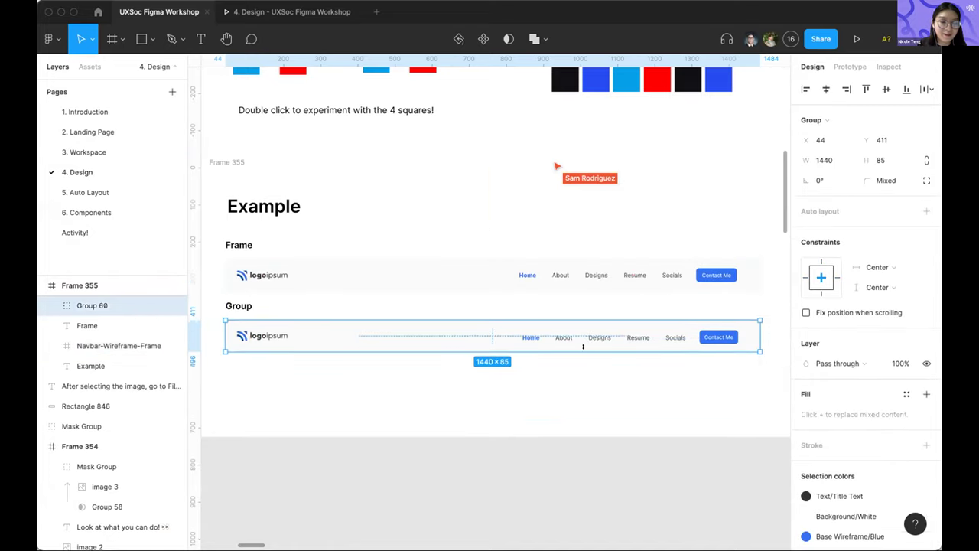
mouse_move(583, 347)
left_mouse_down()
mouse_move(584, 466)
mouse_move(589, 363)
mouse_move(595, 418)
mouse_move(604, 378)
mouse_move(604, 417)
mouse_move(594, 342)
left_mouse_up()
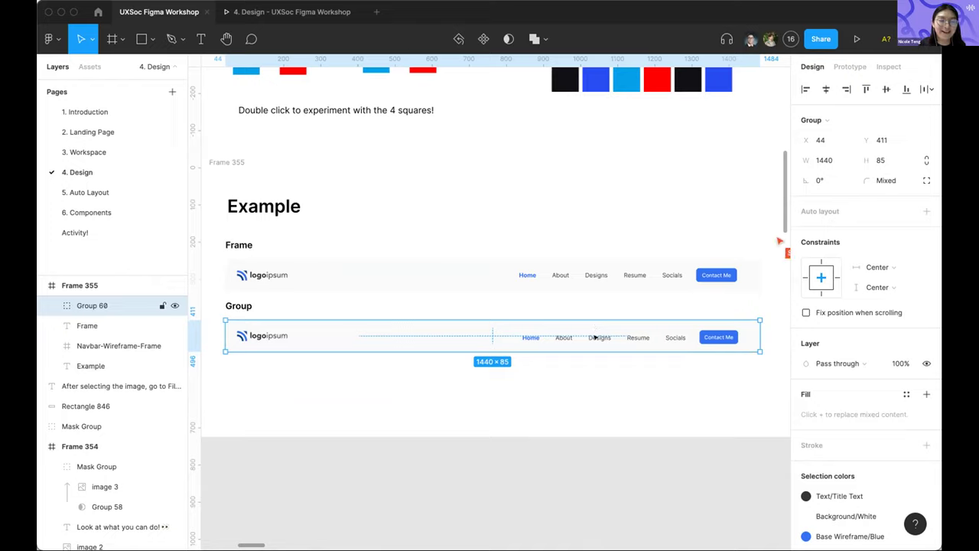
scroll(595, 337, "down", 2)
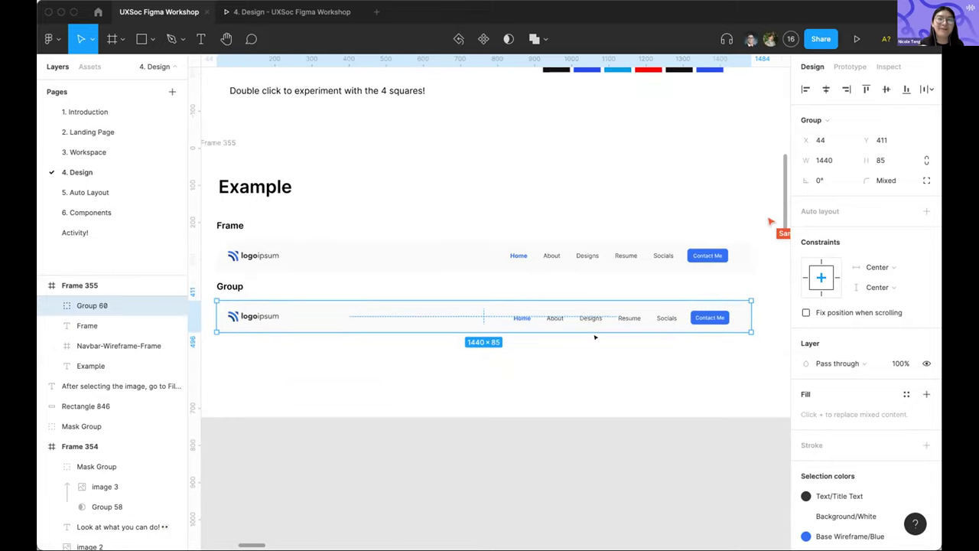
left_click(553, 339)
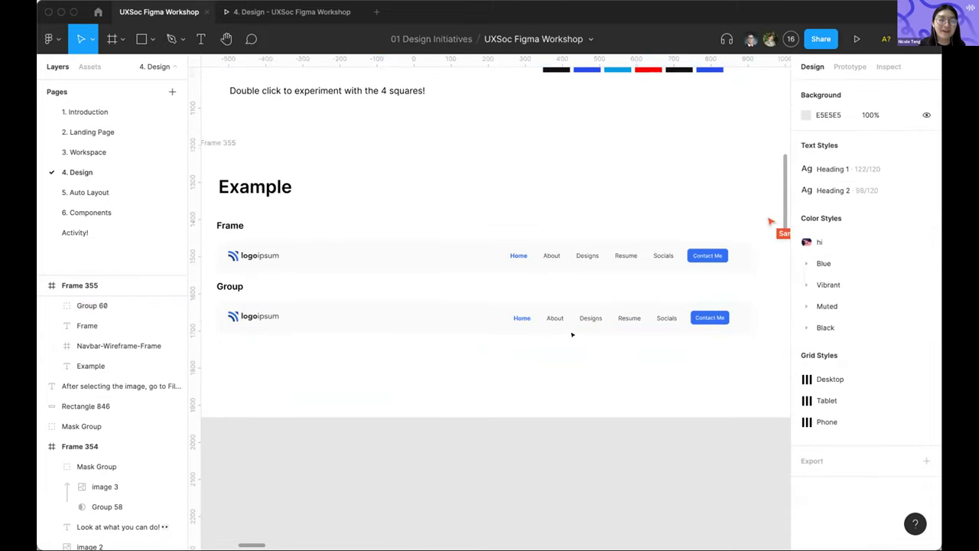
scroll(574, 314, "right", 2)
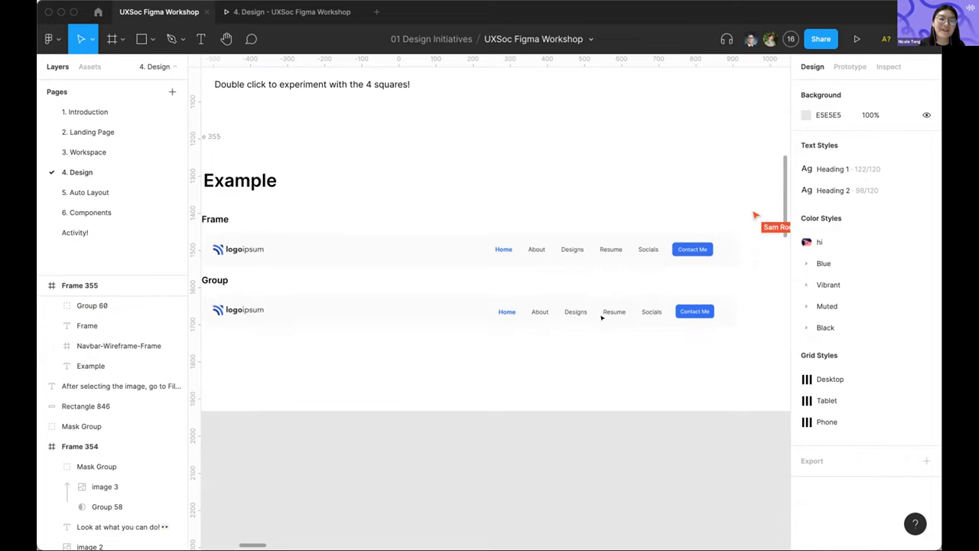
left_click(592, 249)
left_click_drag(586, 257, 607, 314)
key("ctrl+z")
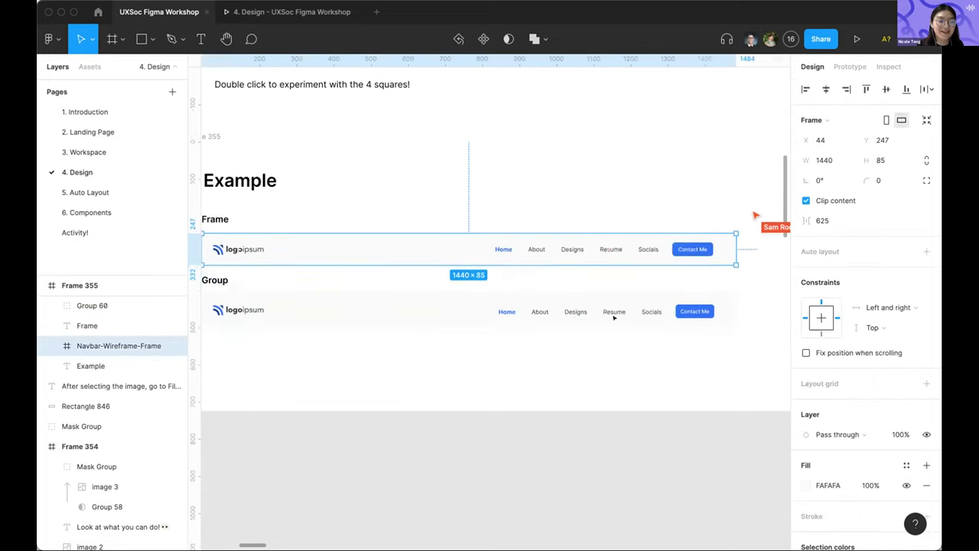
left_click(672, 366)
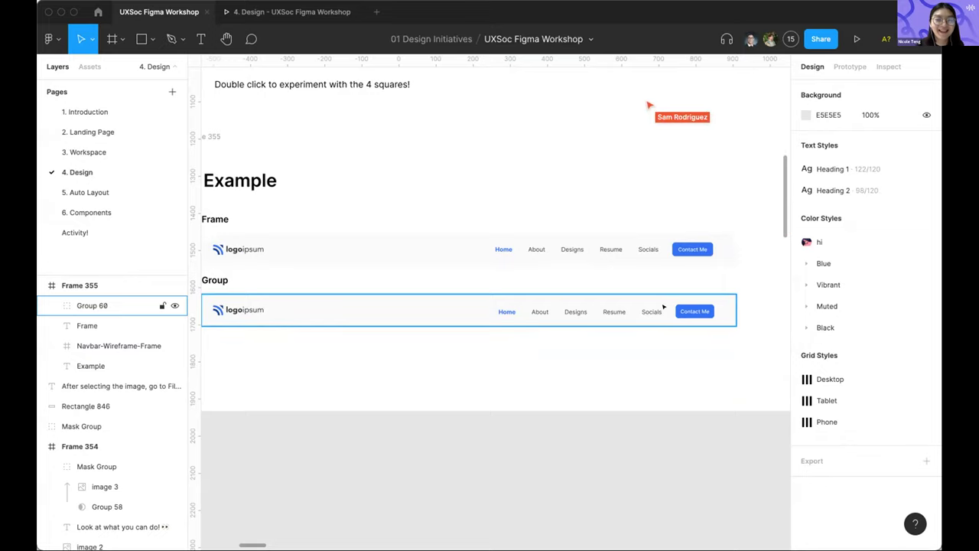
Pan and zoom from the Frames vs. Groups board over to the Vector shapes board
scroll(663, 307, "down", 5)
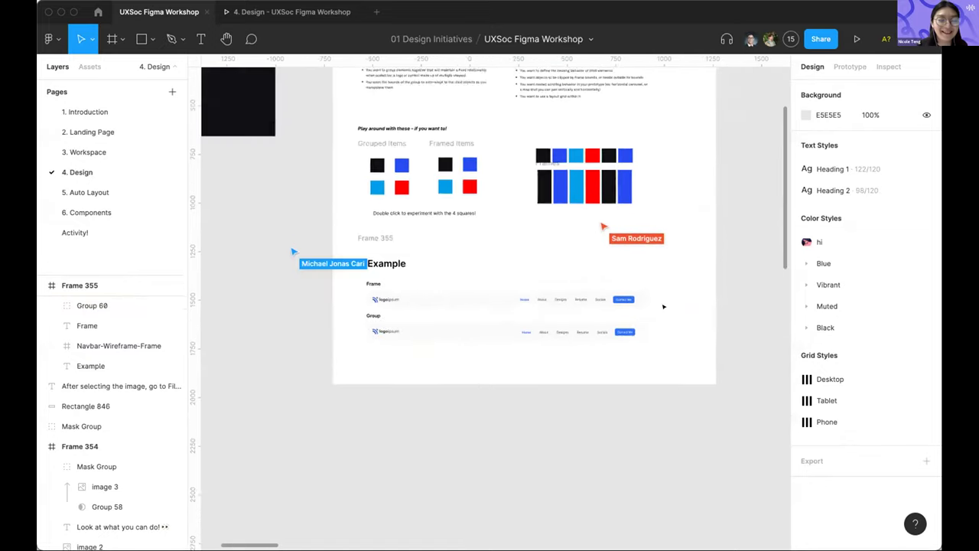
scroll(664, 307, "up", 4)
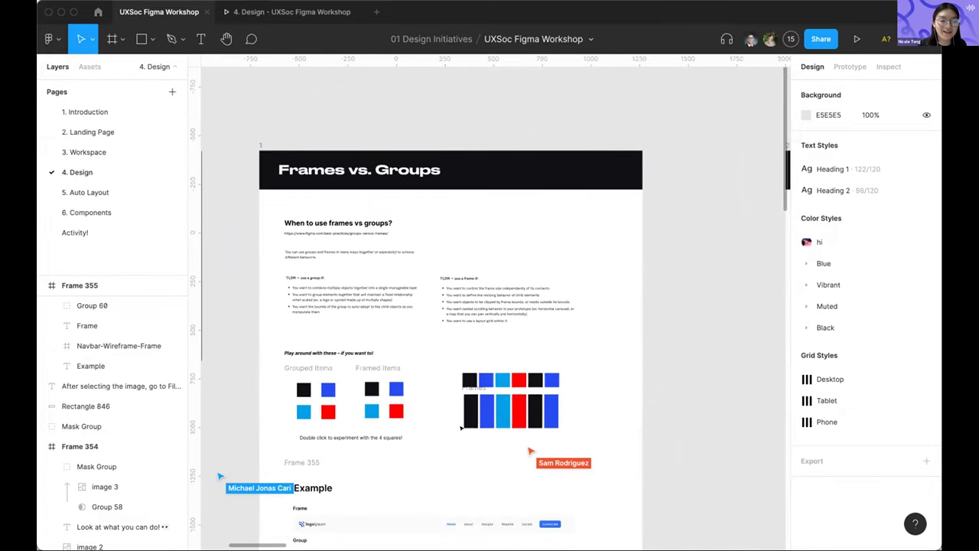
scroll(443, 496, "down", 3)
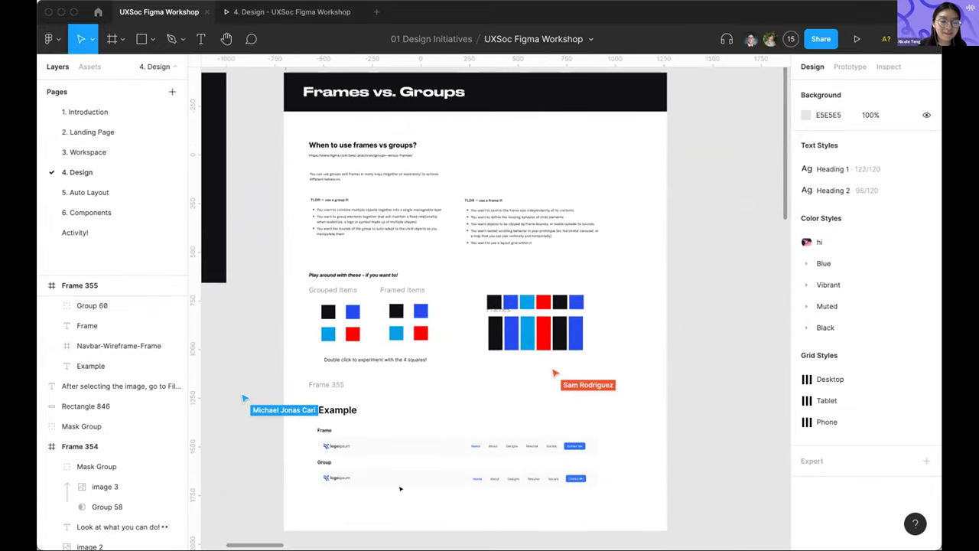
scroll(462, 345, "right", 5)
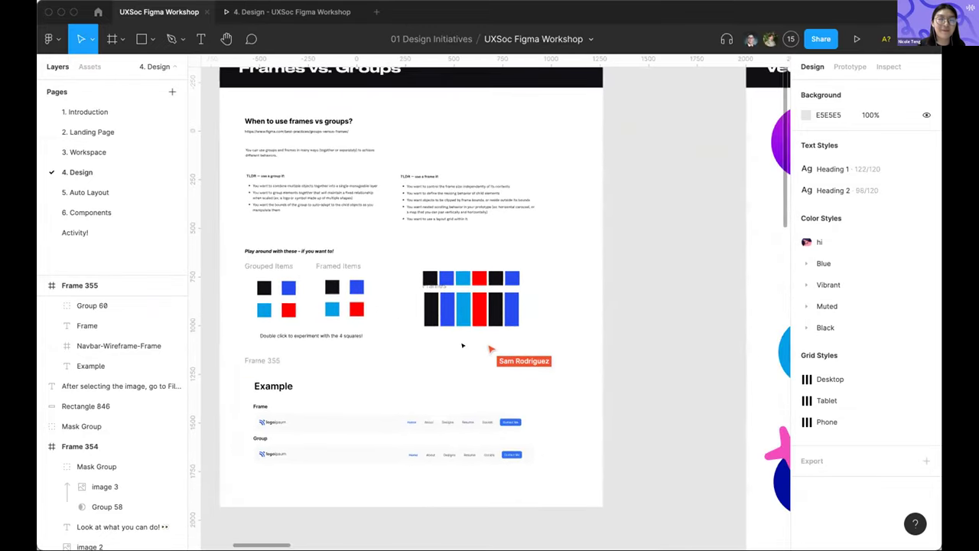
scroll(393, 218, "up", 5)
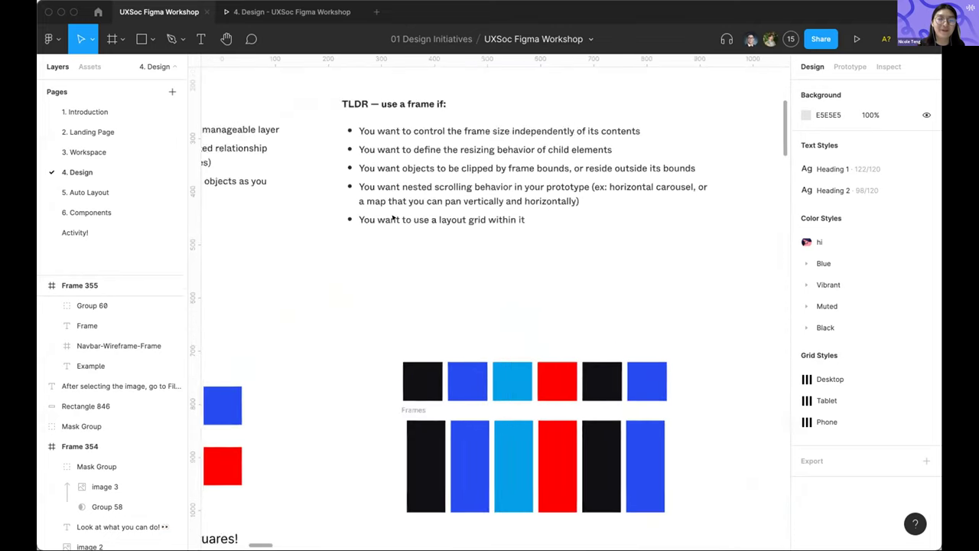
scroll(393, 218, "down", 5)
scroll(406, 211, "down", 2)
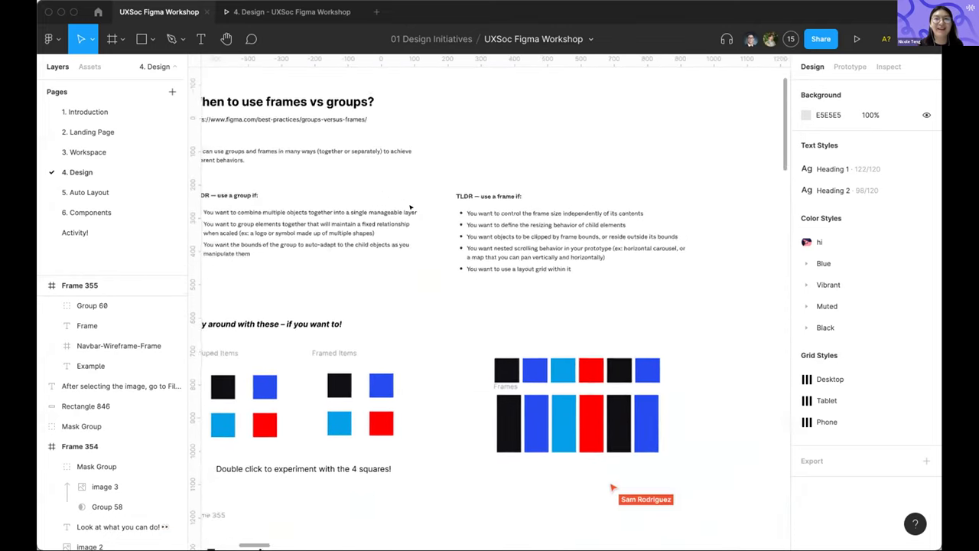
scroll(410, 207, "left", 2)
scroll(410, 207, "left", 1)
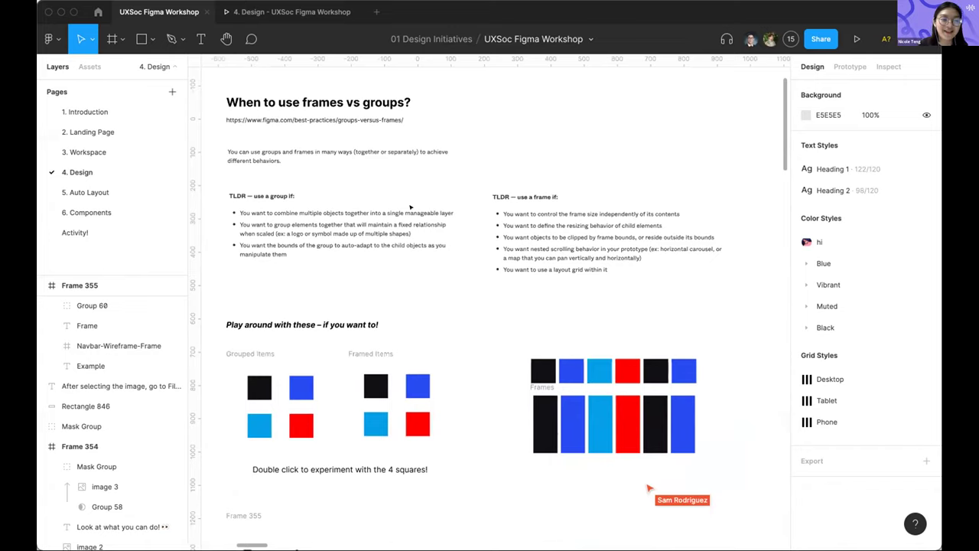
scroll(410, 206, "right", 15)
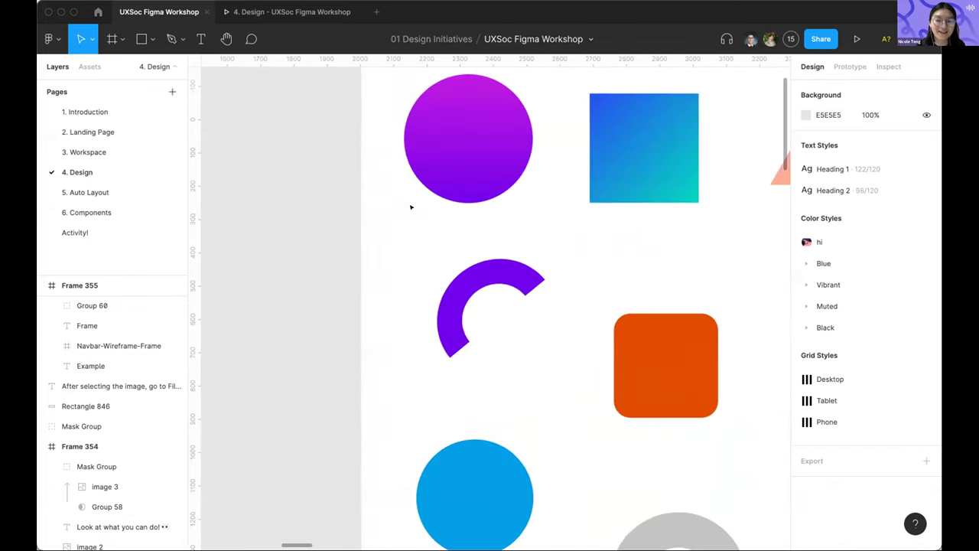
Check the orange rounded square's context menu, then open the shape tool list (Rectangle to Images)
scroll(411, 206, "down", 5)
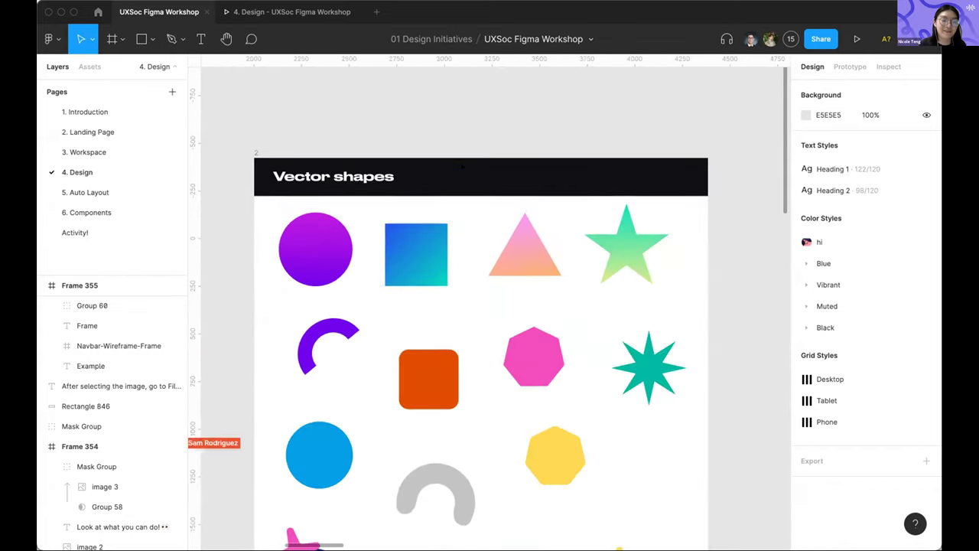
scroll(416, 310, "down", 3)
right_click(417, 313)
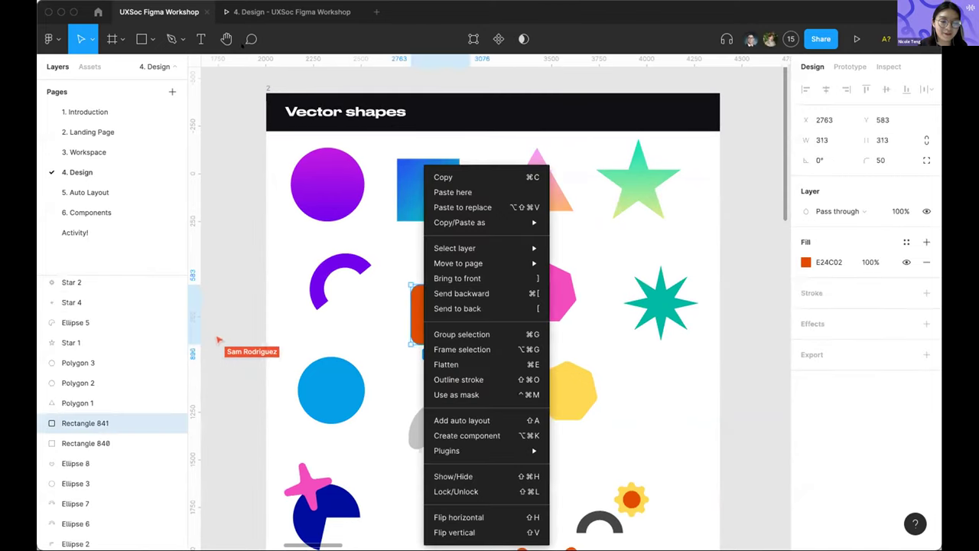
key("Escape")
key("Escape")
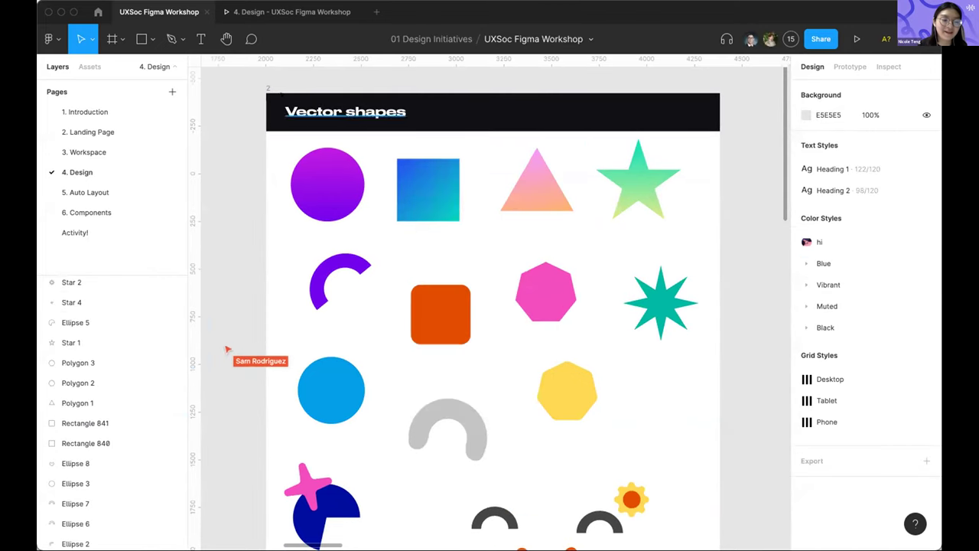
left_click(153, 39)
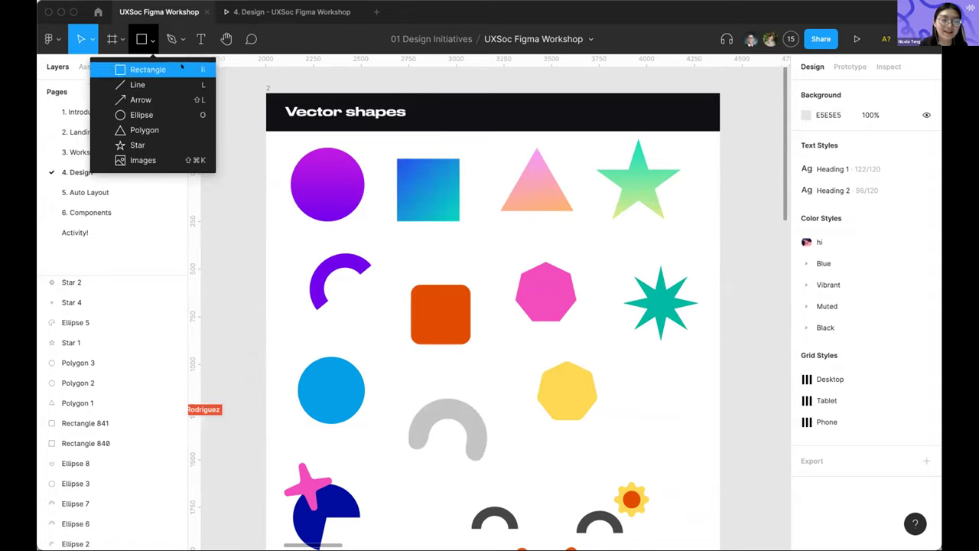
left_click(433, 243)
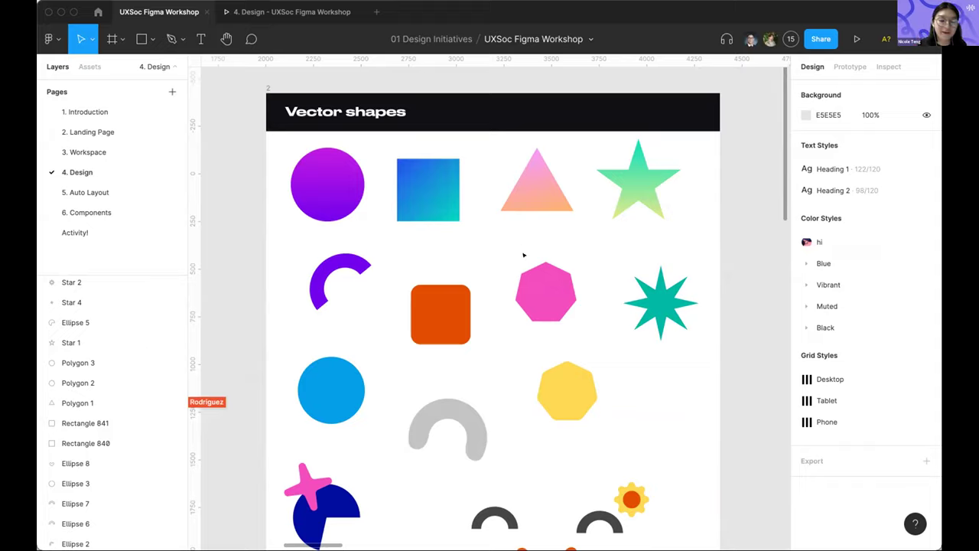
left_click(152, 39)
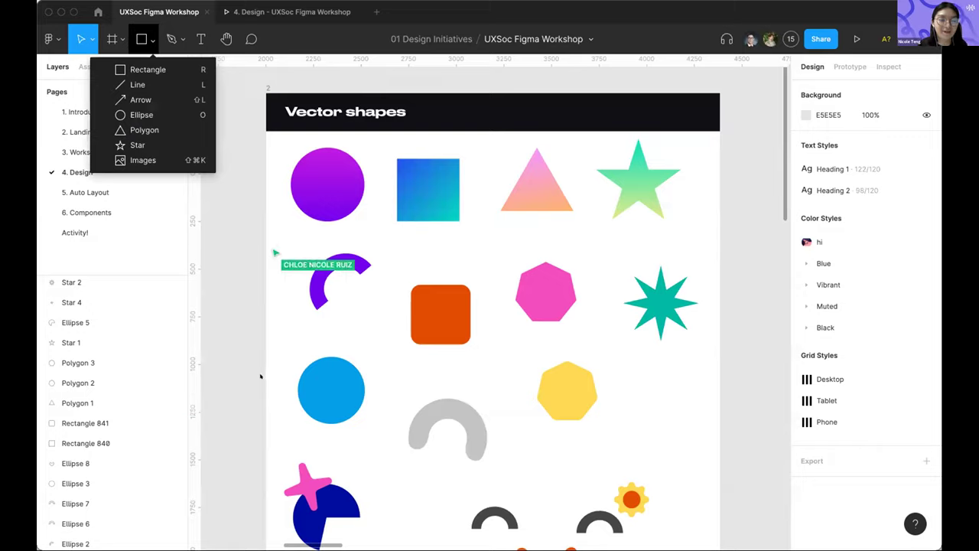
Place a test star above the Vector shapes board, enlarge it and shift it left
left_click(175, 146)
scroll(505, 124, "up", 3)
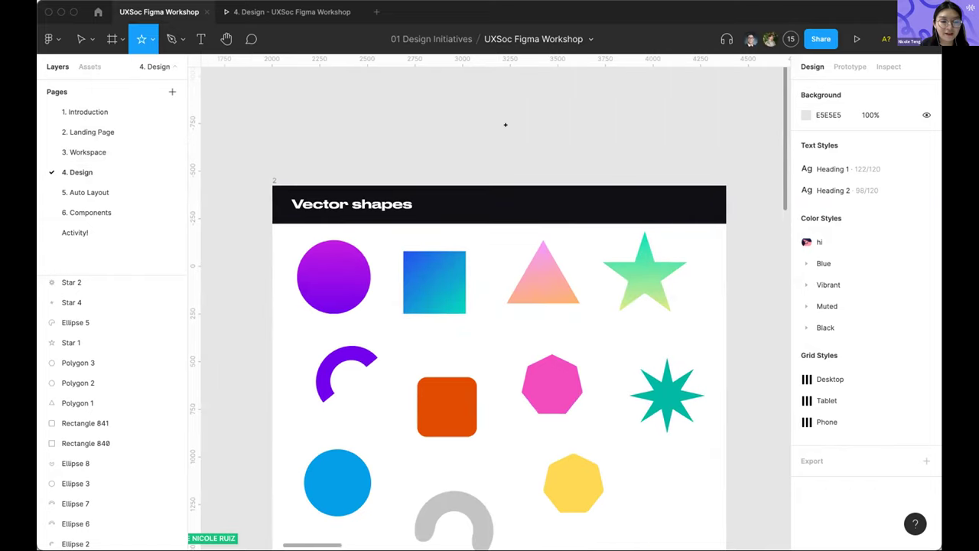
left_click(485, 77)
scroll(482, 156, "up", 5)
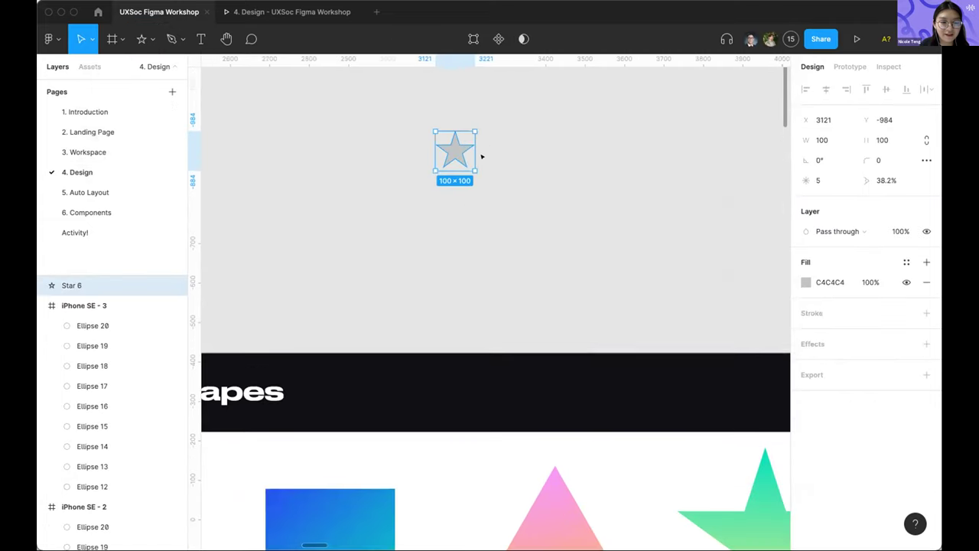
left_click_drag(466, 156, 625, 265)
left_click(755, 247)
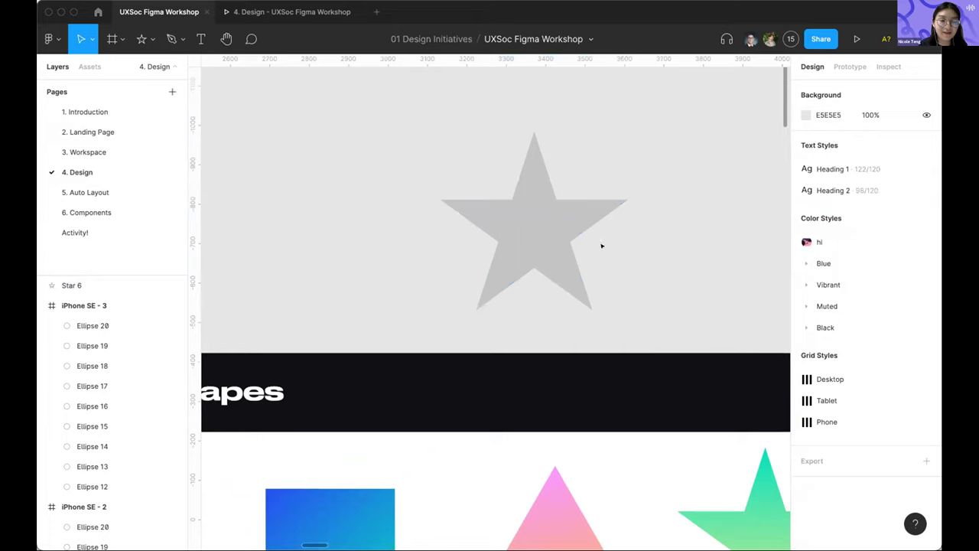
left_click_drag(546, 225, 495, 219)
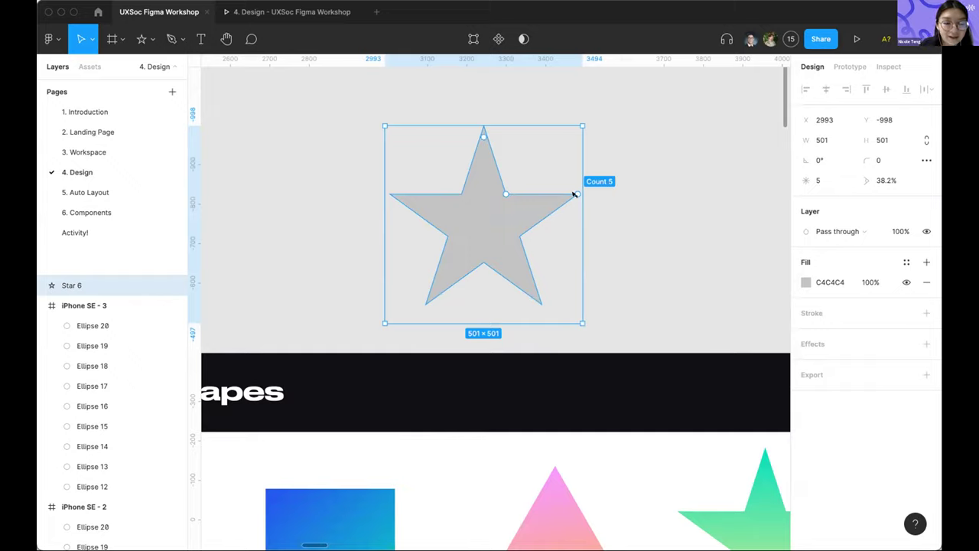
Try the star with 3 points, then 10 points, then about 60 points
left_click_drag(575, 194, 766, 144)
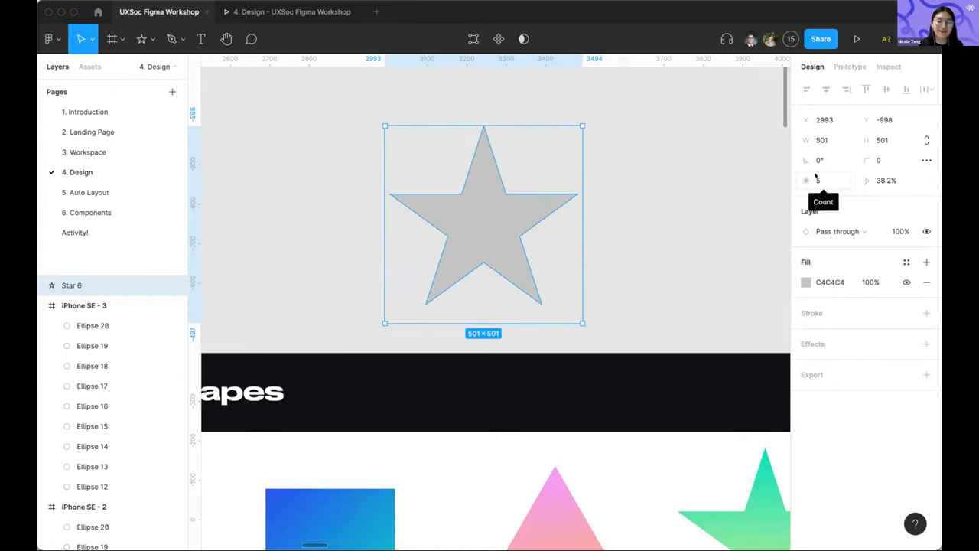
left_click(823, 177)
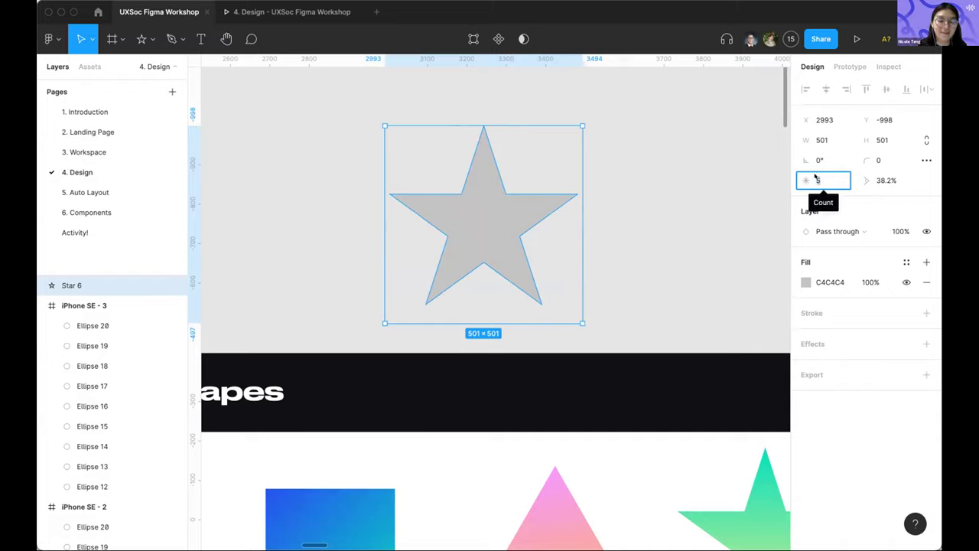
type("10")
key("Return")
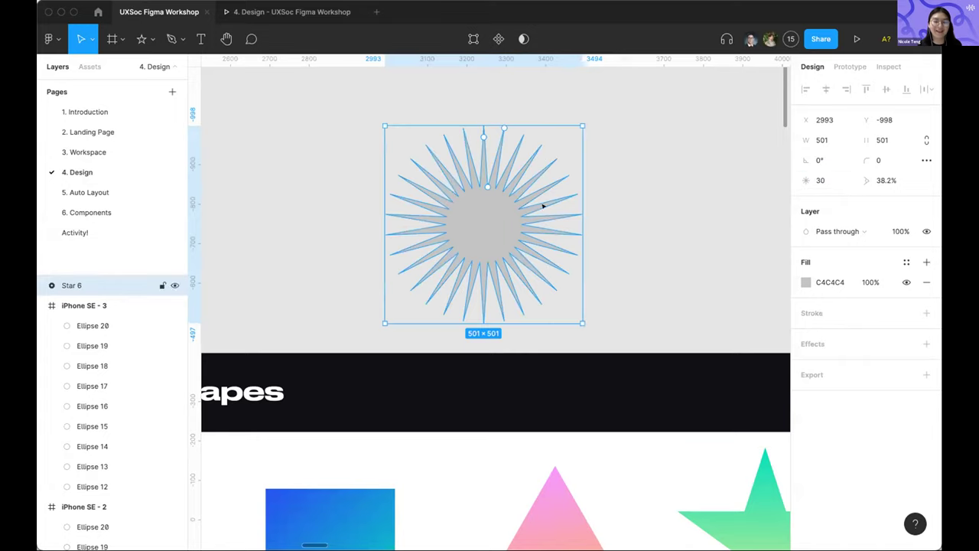
left_click_drag(503, 132, 491, 196)
Reselect the test star (Star 6) and delete it
left_click(632, 334)
scroll(632, 329, "down", 4)
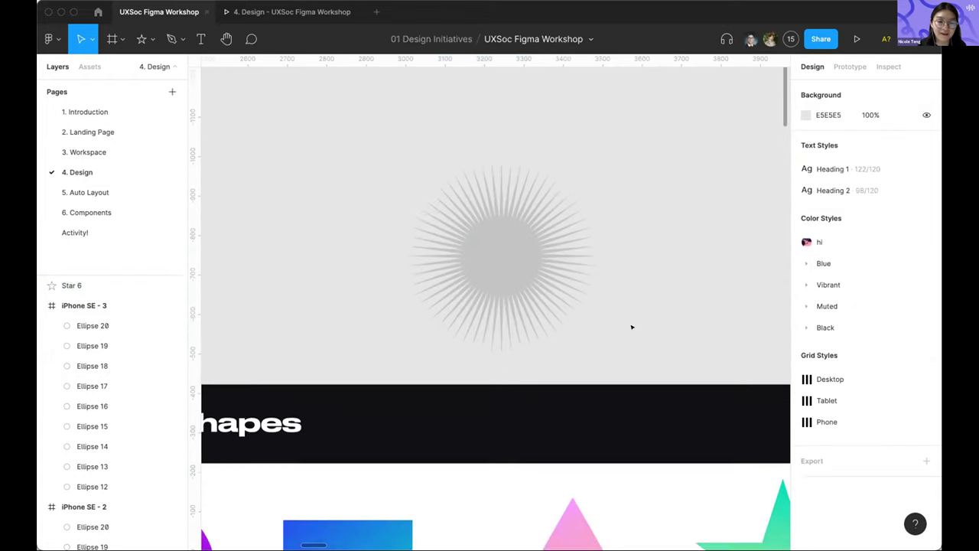
left_click(484, 255)
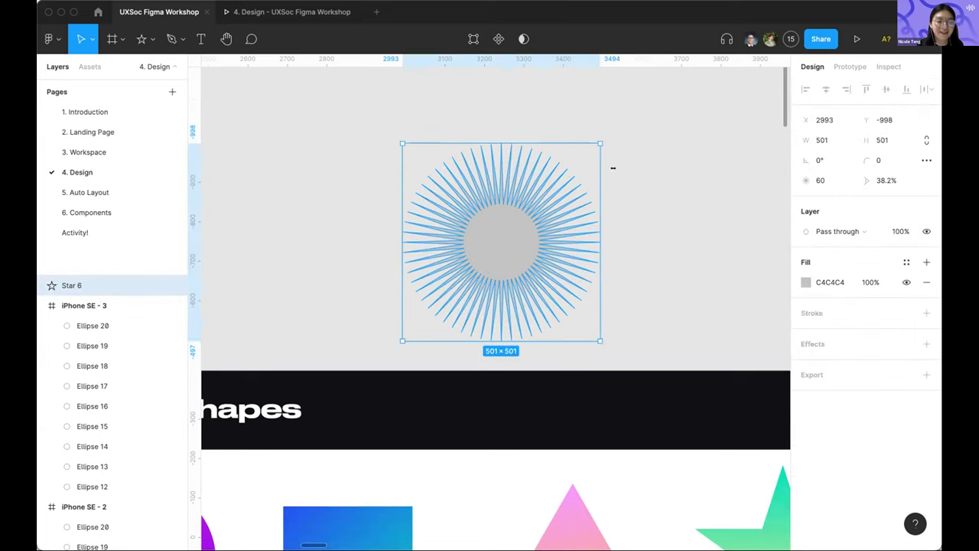
mouse_move(535, 156)
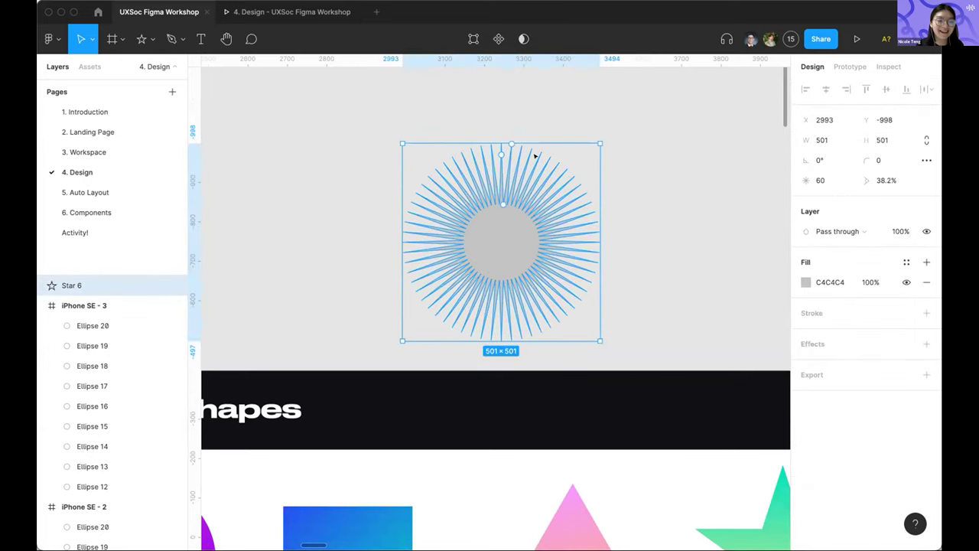
key("Delete")
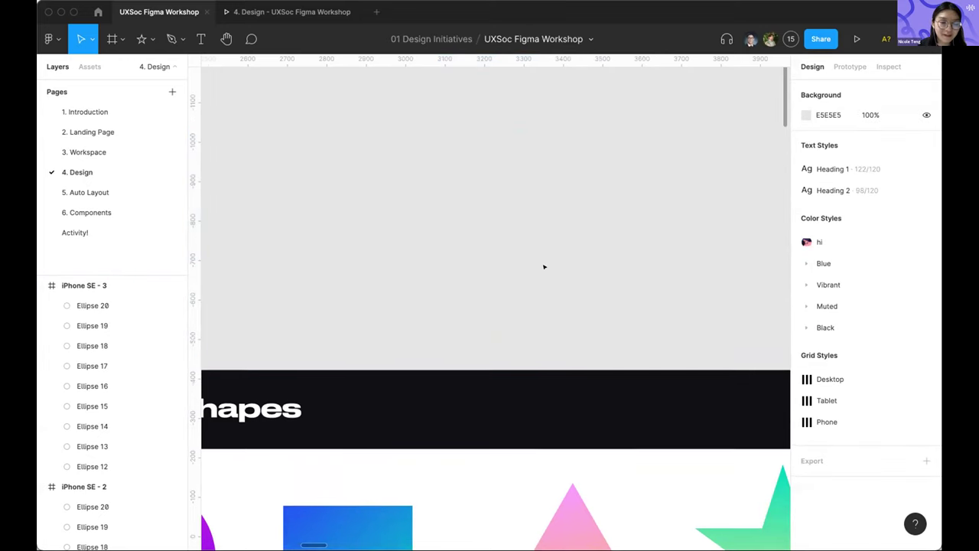
Inspect the sample purple arc on the Vector shapes slide
scroll(544, 267, "down", 2)
scroll(544, 267, "down", 4, "ctrl")
scroll(544, 267, "down", 2)
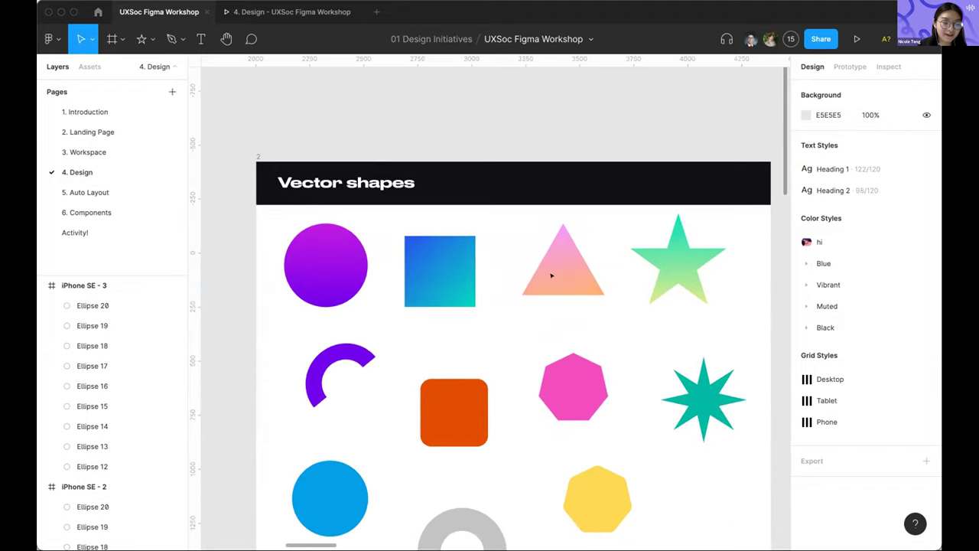
left_click(341, 348)
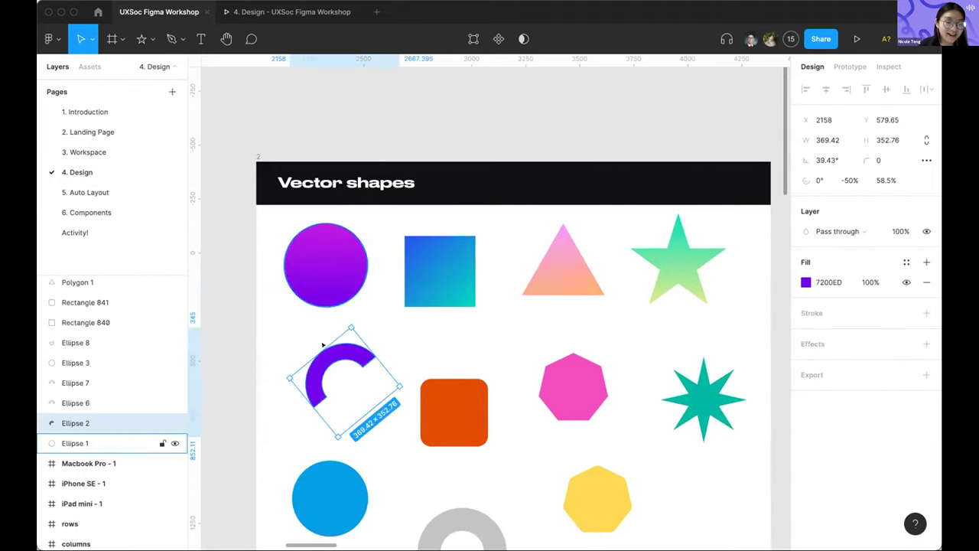
left_click(472, 104)
Draw a grey circle above the slide and resize it to 559×559
scroll(472, 105, "up", 3)
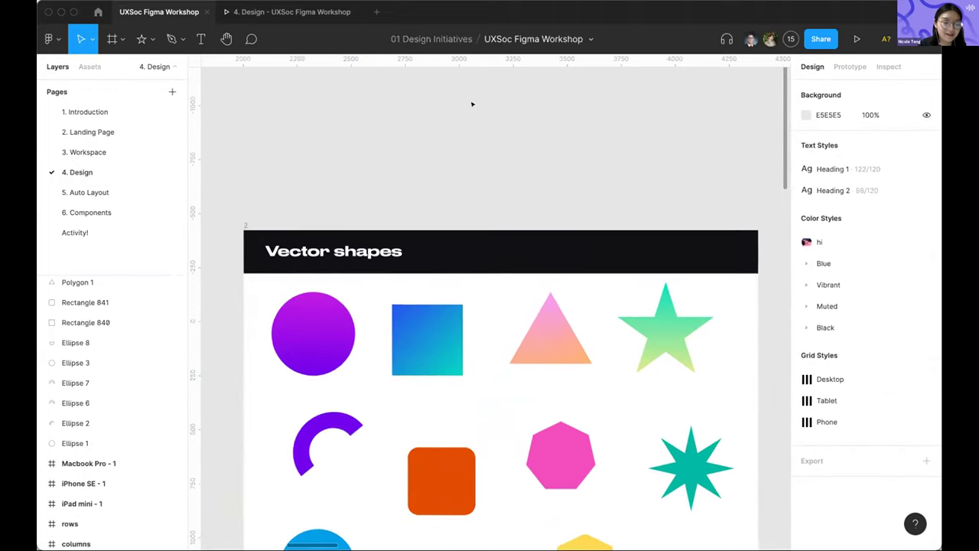
left_click(152, 39)
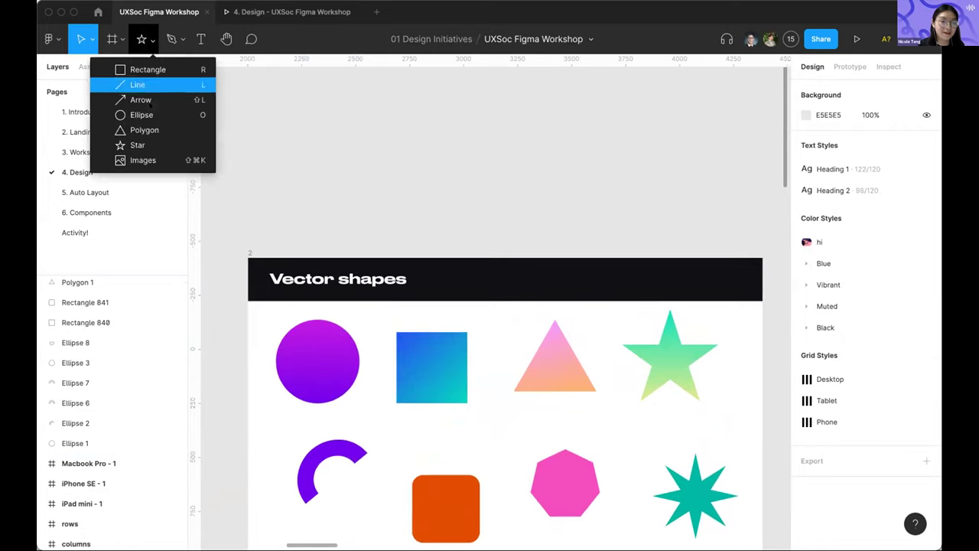
left_click(142, 115)
left_click(473, 125)
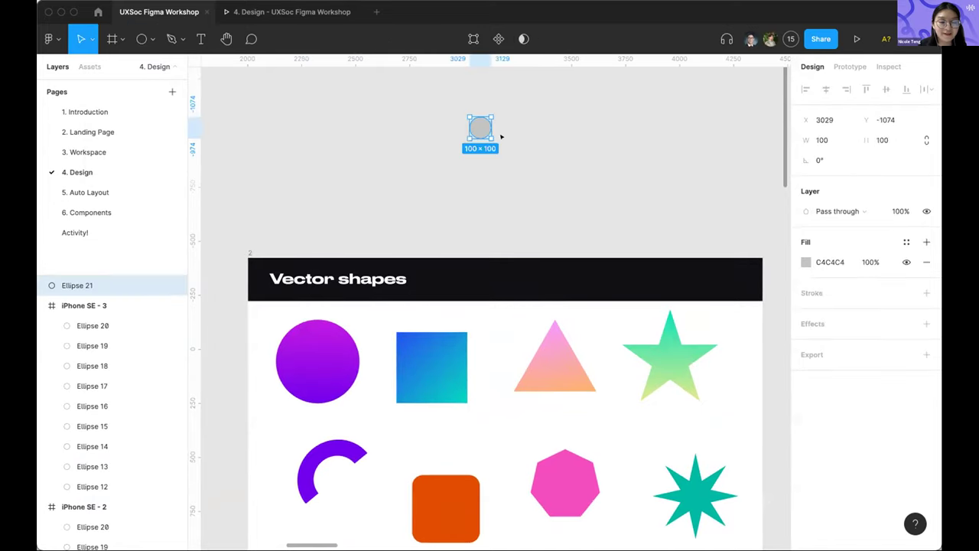
left_click_drag(482, 127, 515, 196)
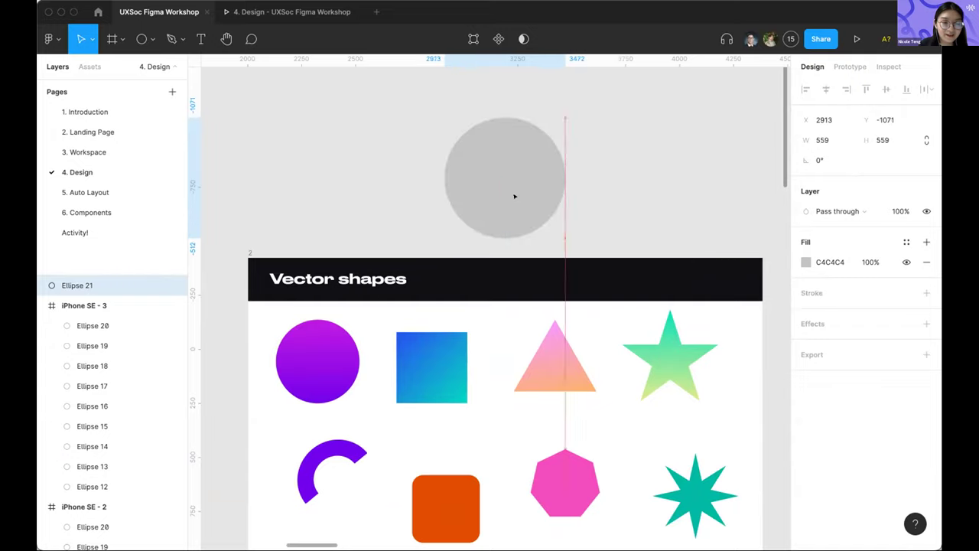
scroll(562, 132, "up", 3)
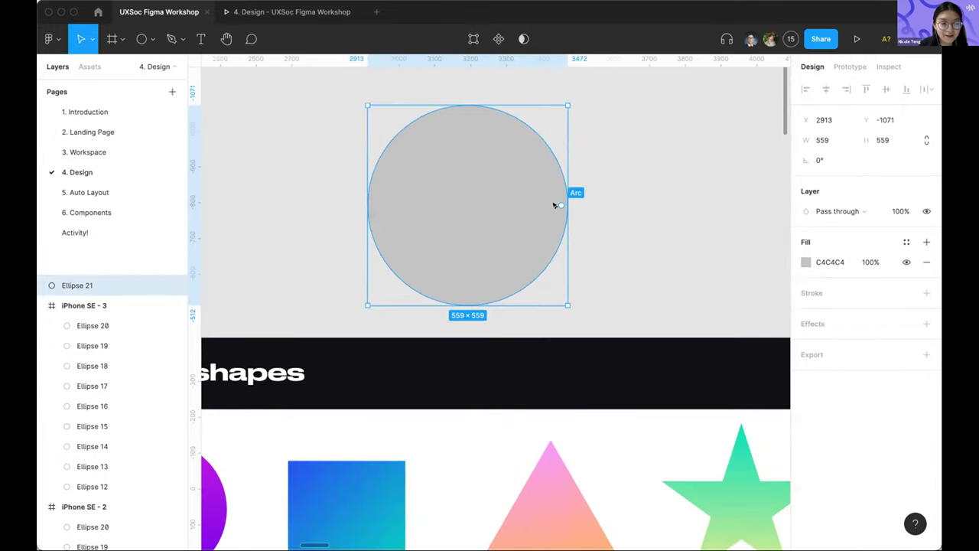
Turn the circle into an open arc by cutting a wedge, hollowing the centre and moving the start
left_click_drag(556, 205, 403, 203)
mouse_move(465, 205)
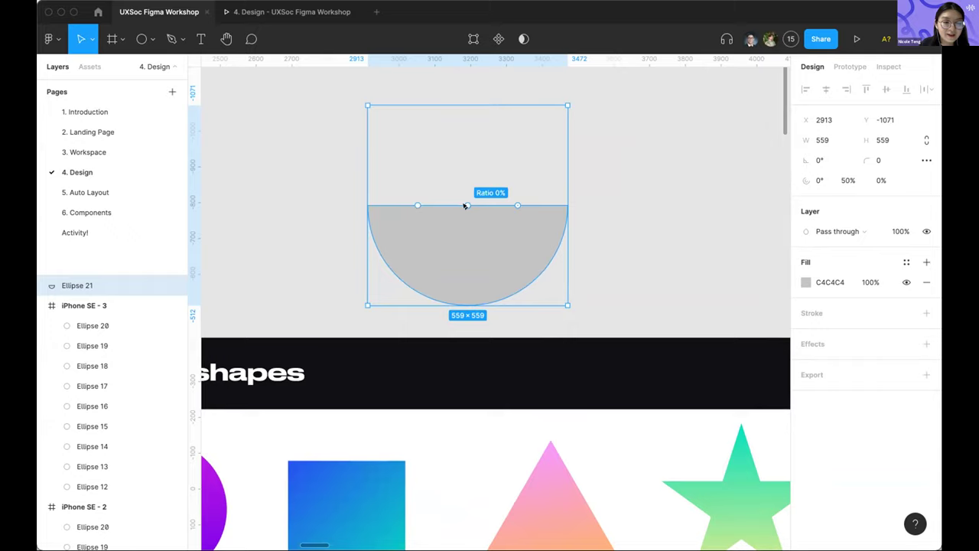
left_click_drag(466, 205, 479, 268)
left_click_drag(550, 205, 387, 239)
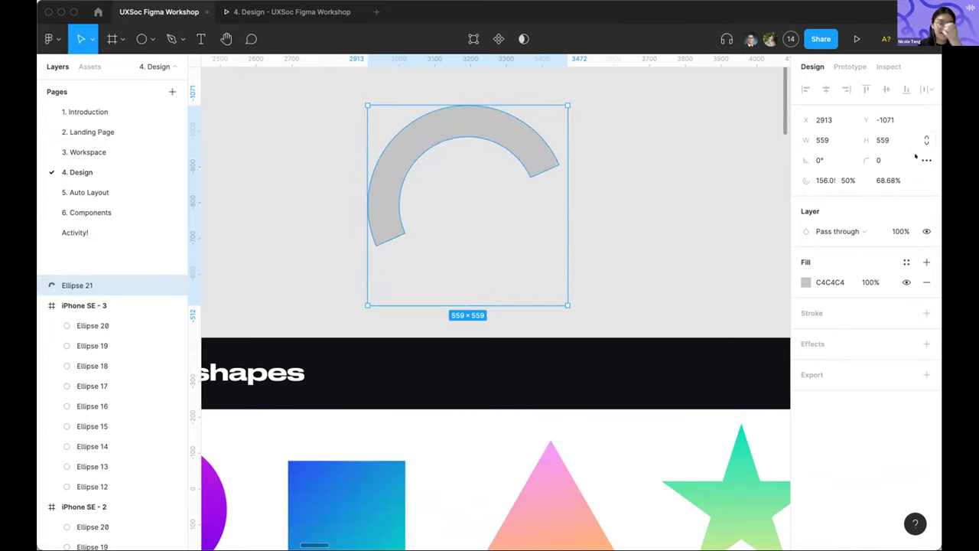
Round the arc's ends with progressively larger corner radii, starting at 10 and 30
left_click(884, 157)
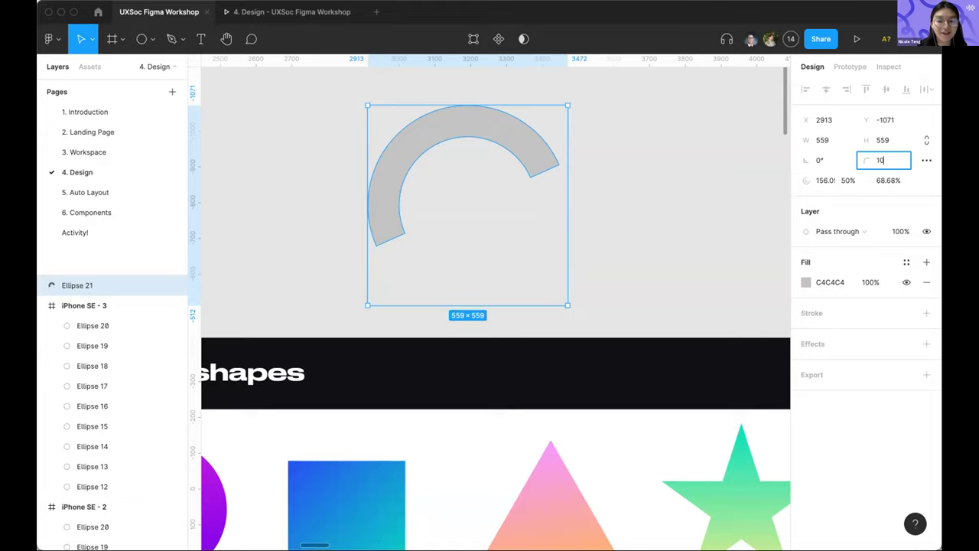
key("Return")
left_click(875, 157)
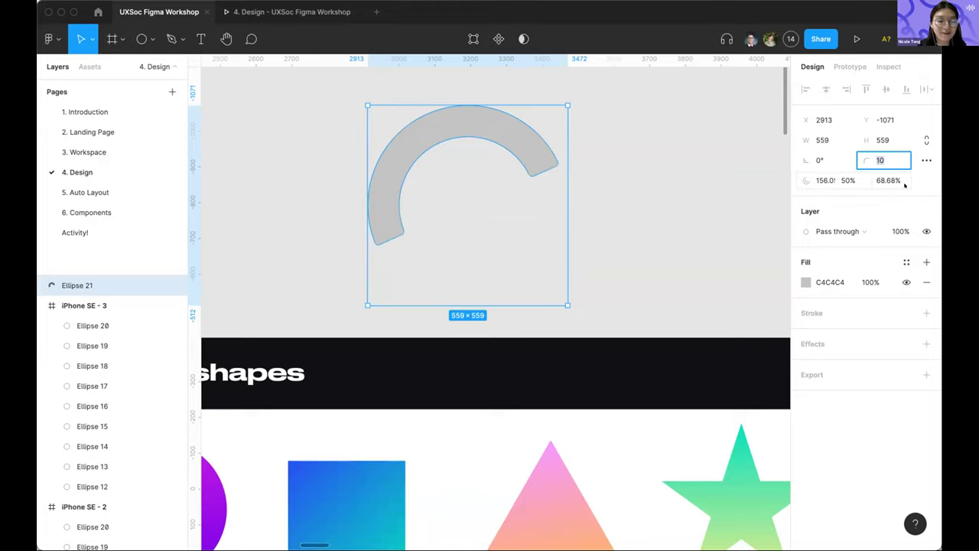
key("Return")
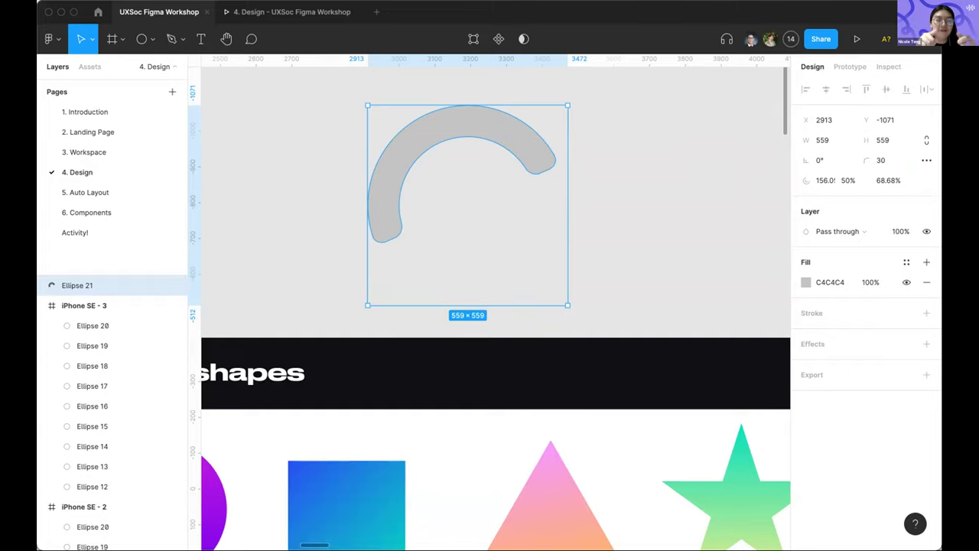
left_click(877, 160)
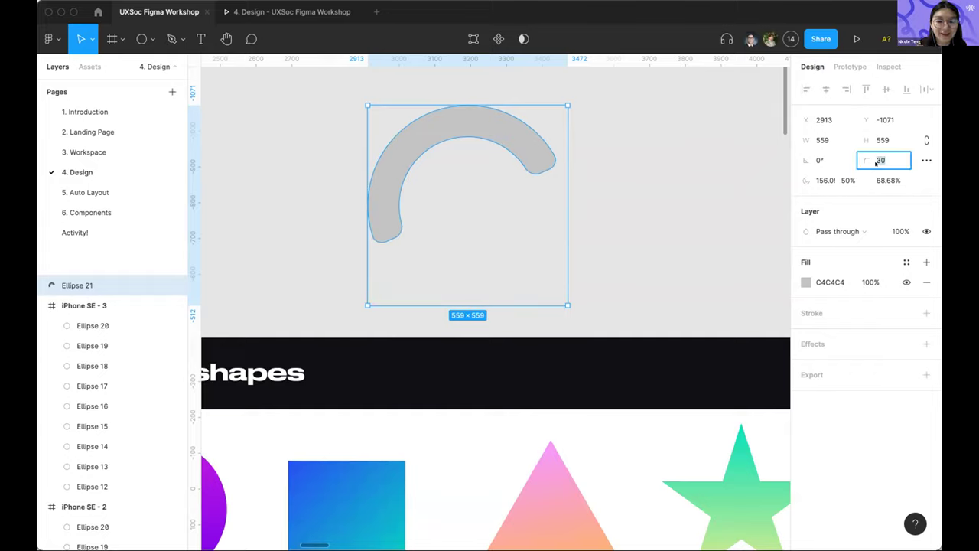
type("69")
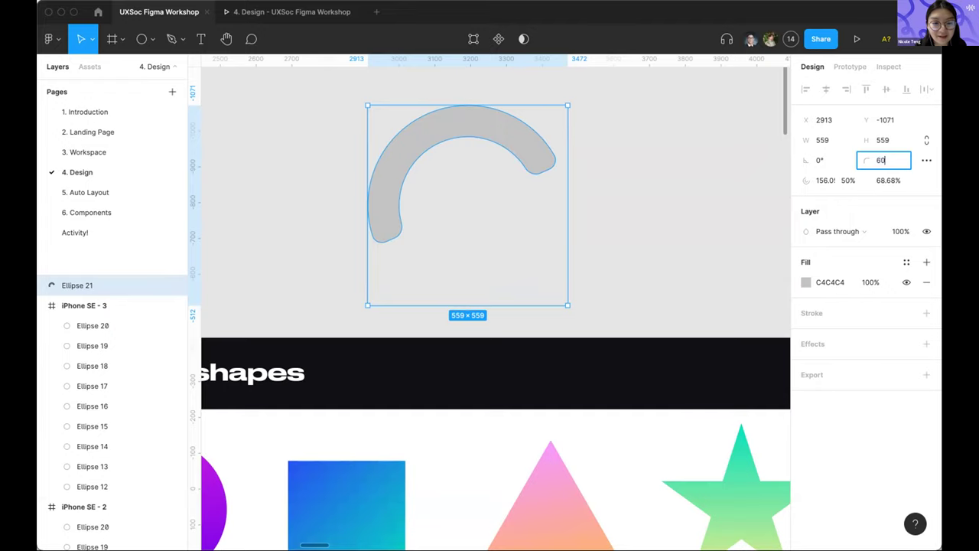
key("Return")
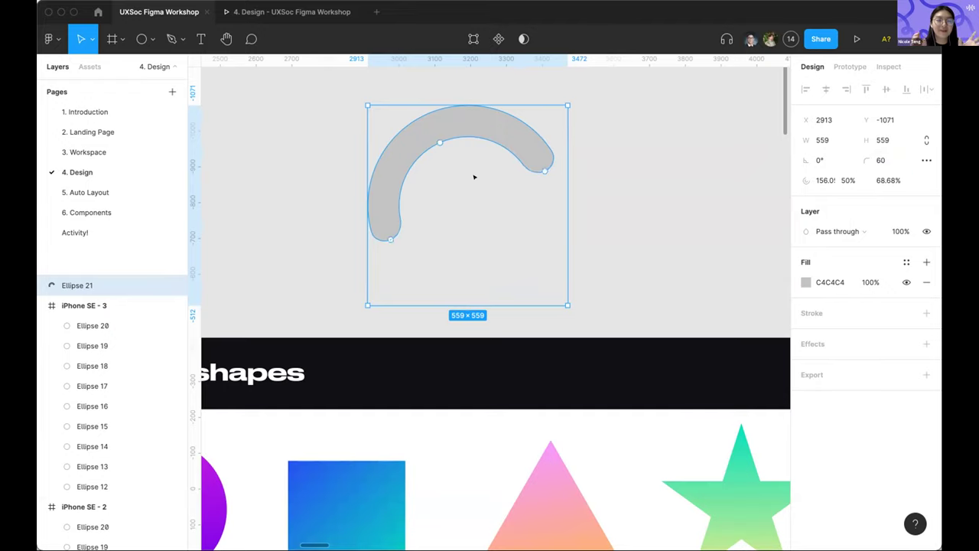
Set the arc's inner ratio to 70% after briefly previewing 100%
left_click(322, 214)
scroll(336, 175, "up", 5)
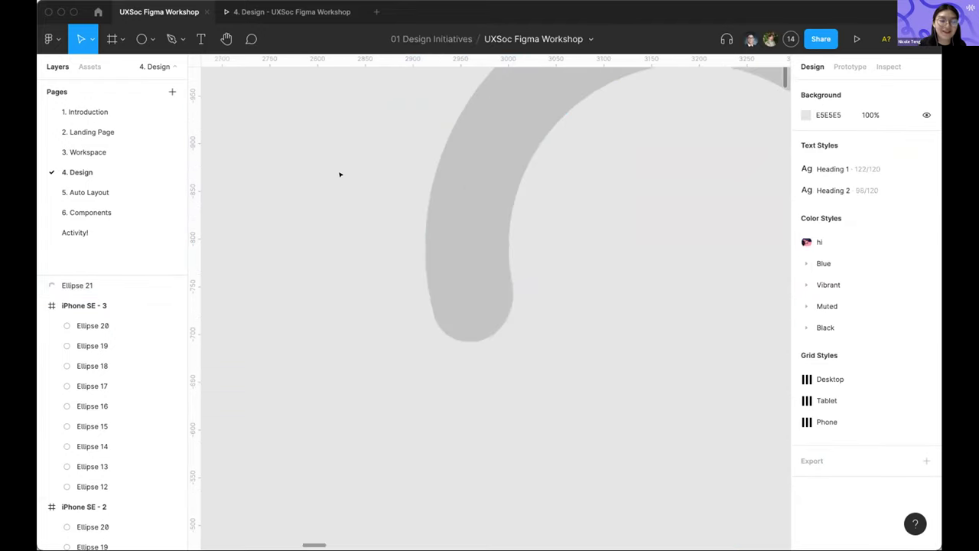
scroll(564, 246, "right", 3)
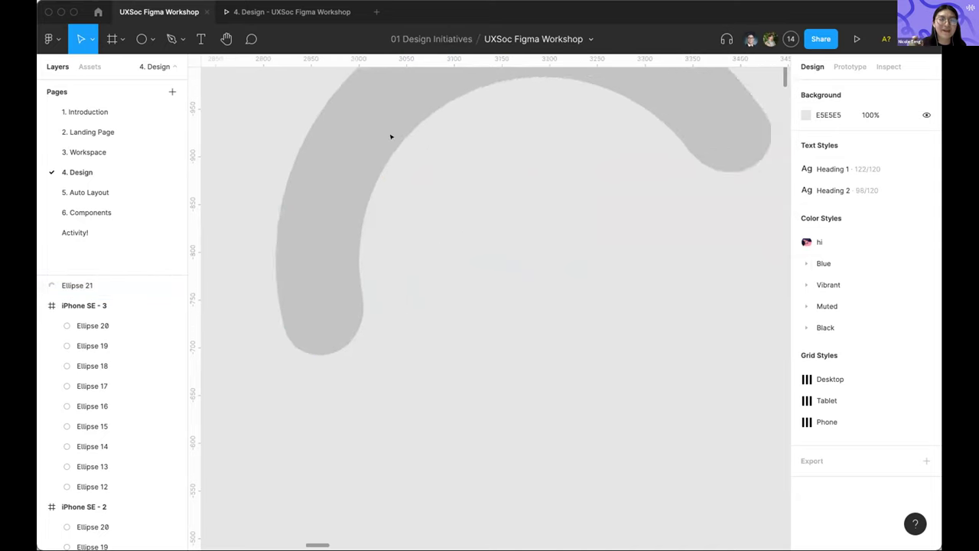
left_click(372, 153)
scroll(592, 242, "down", 3)
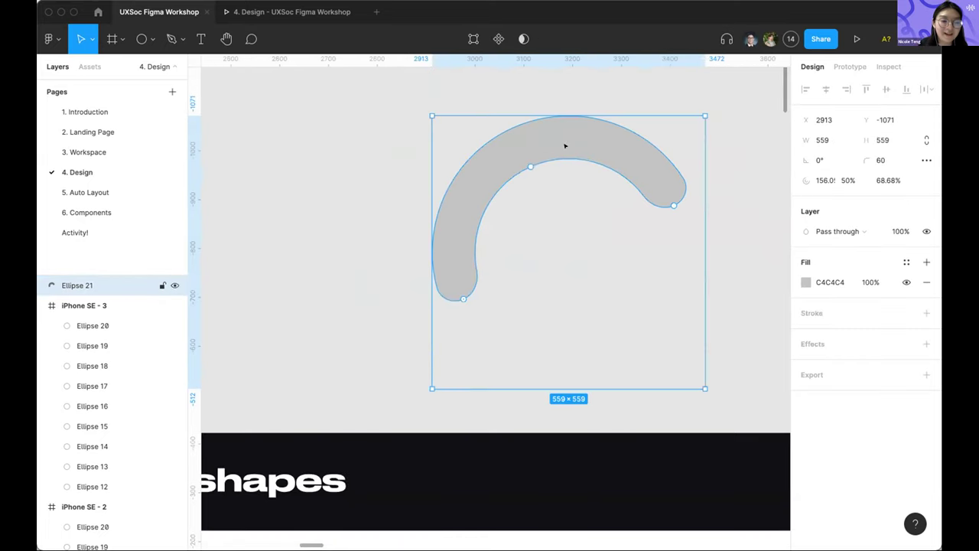
left_click(848, 181)
left_click(895, 180)
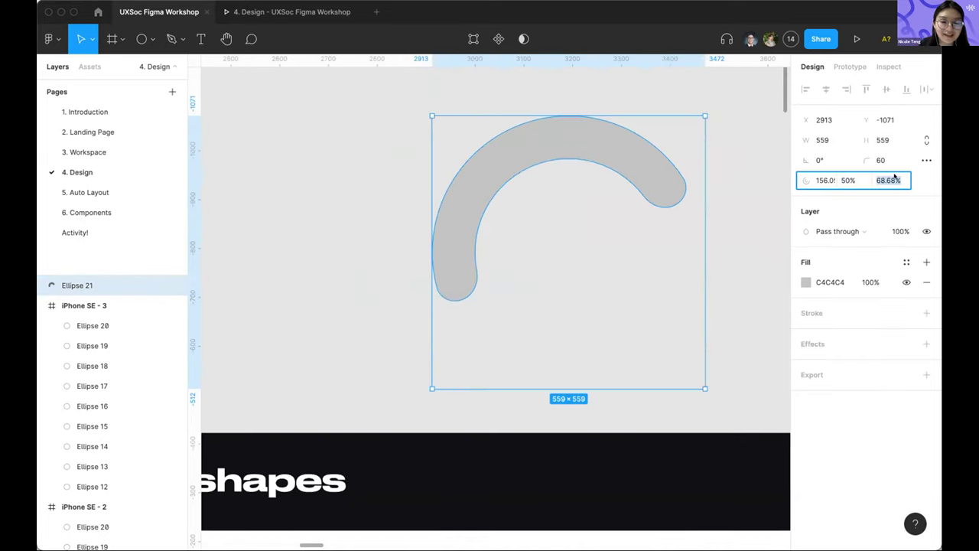
type("100")
key("Return")
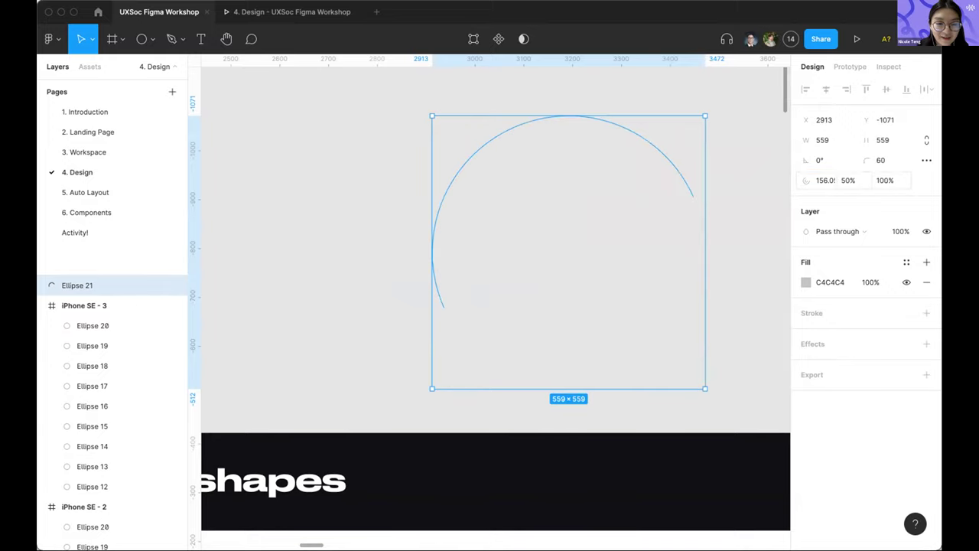
key("ctrl+z")
key("ctrl+a")
type("70")
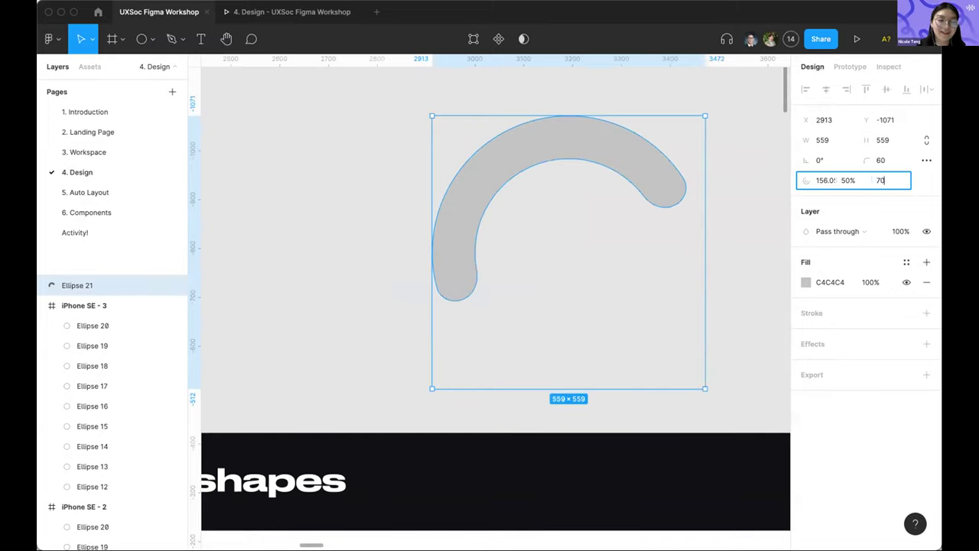
key("Return")
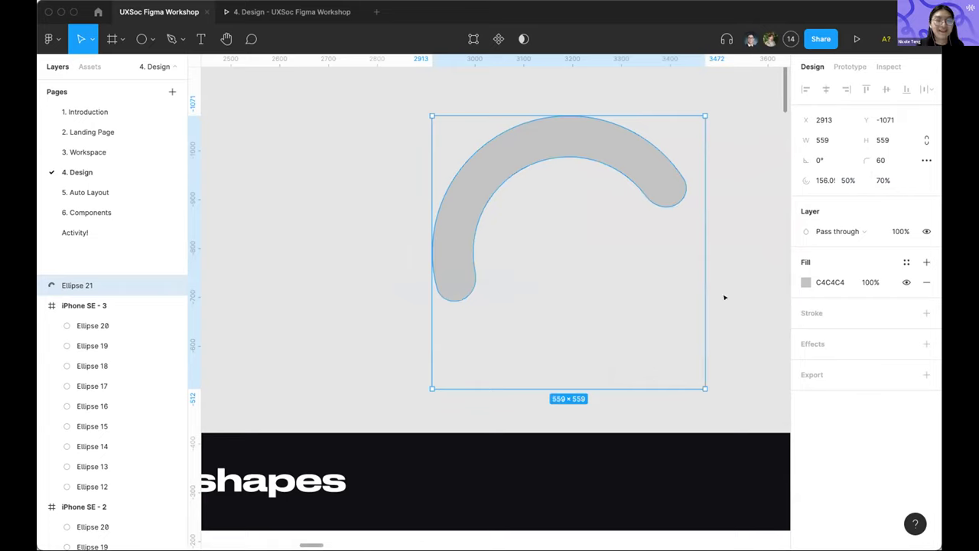
Reset the arc's corner radius to 0 for sharp, square ends
left_click(727, 295)
left_click(623, 154)
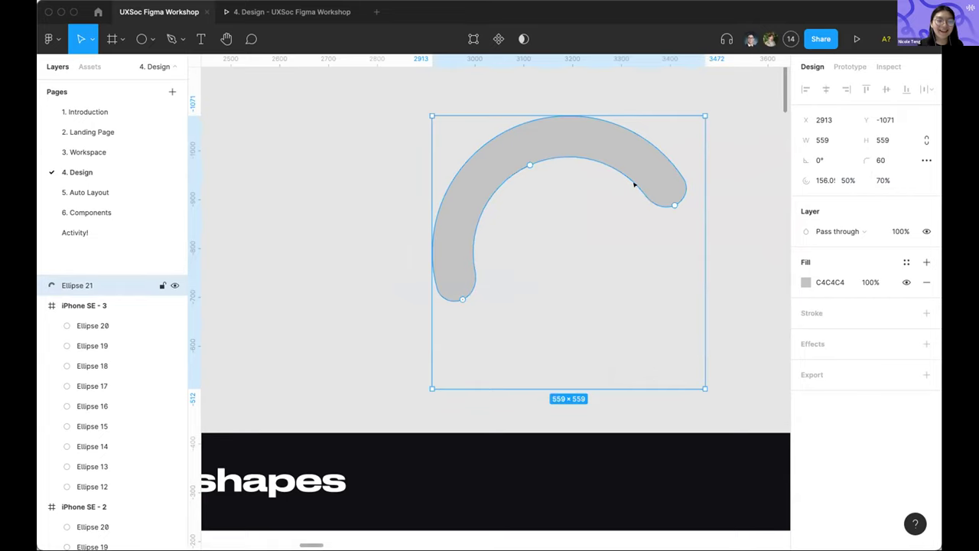
left_click(881, 160)
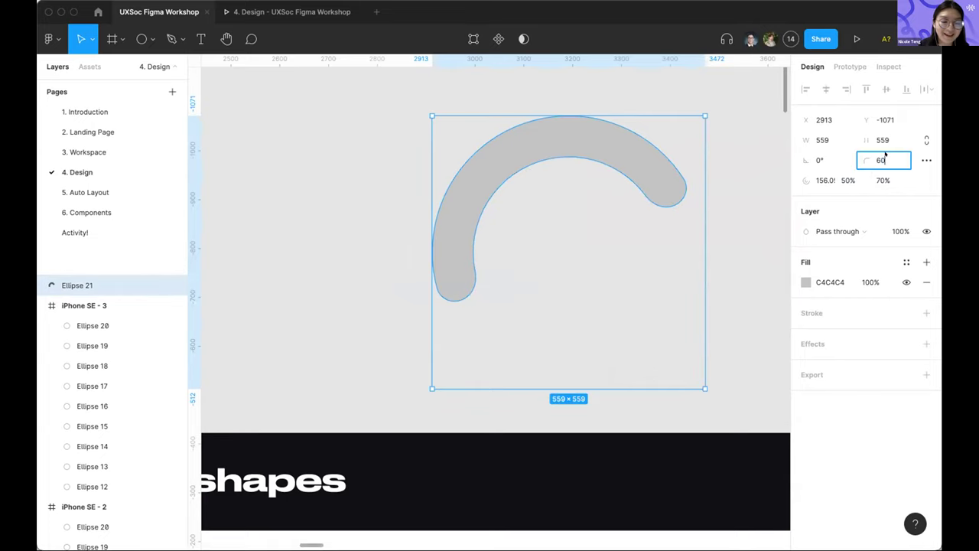
type("0")
key("Return")
left_click(361, 235)
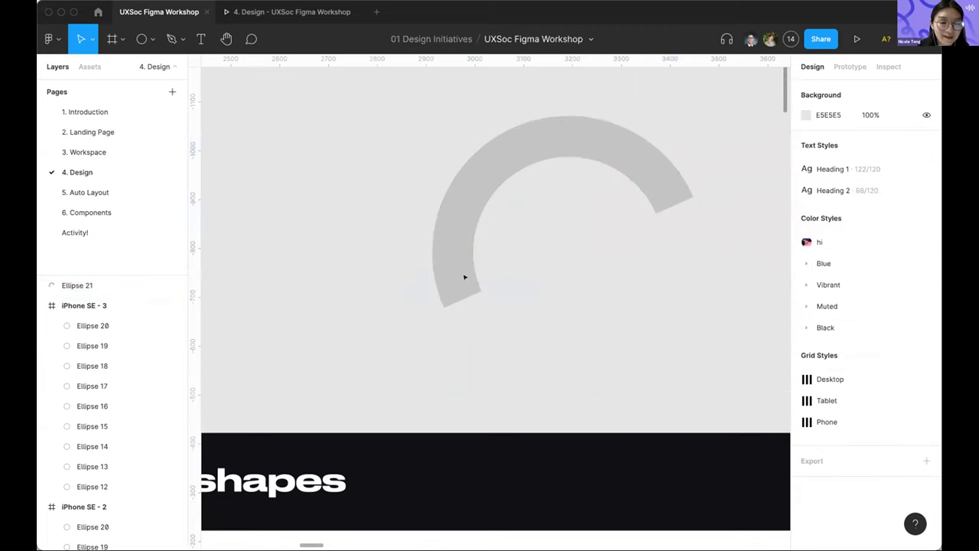
scroll(465, 277, "down", 3)
scroll(531, 296, "down", 5)
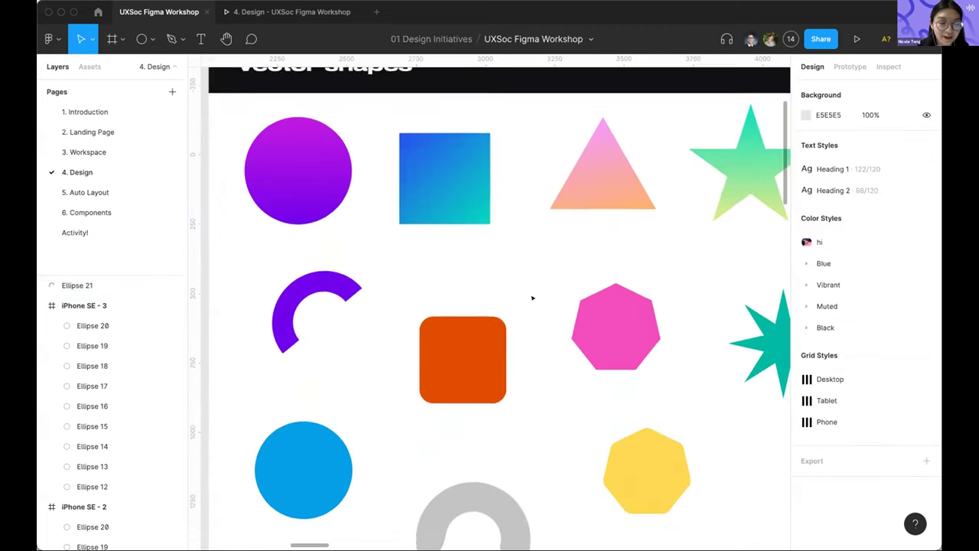
scroll(532, 298, "down", 10)
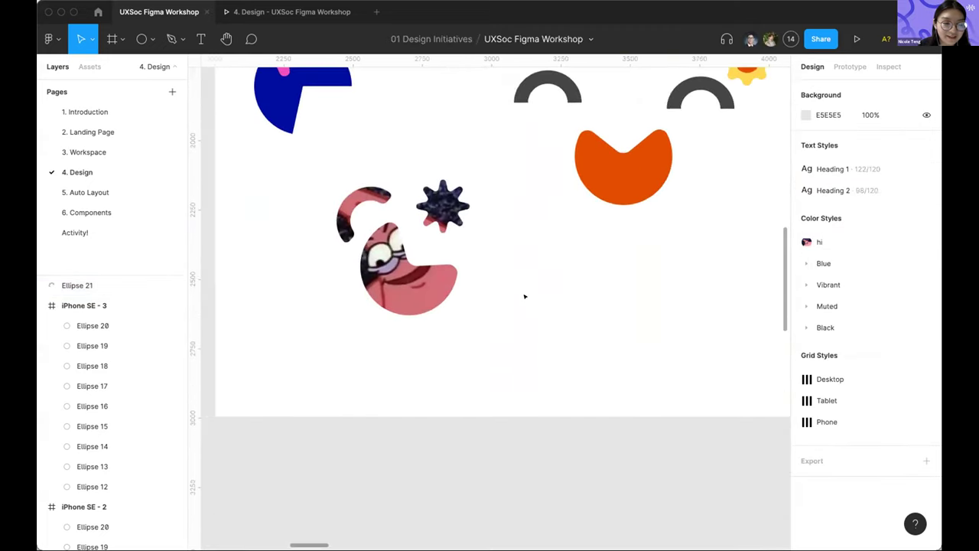
left_click(420, 254)
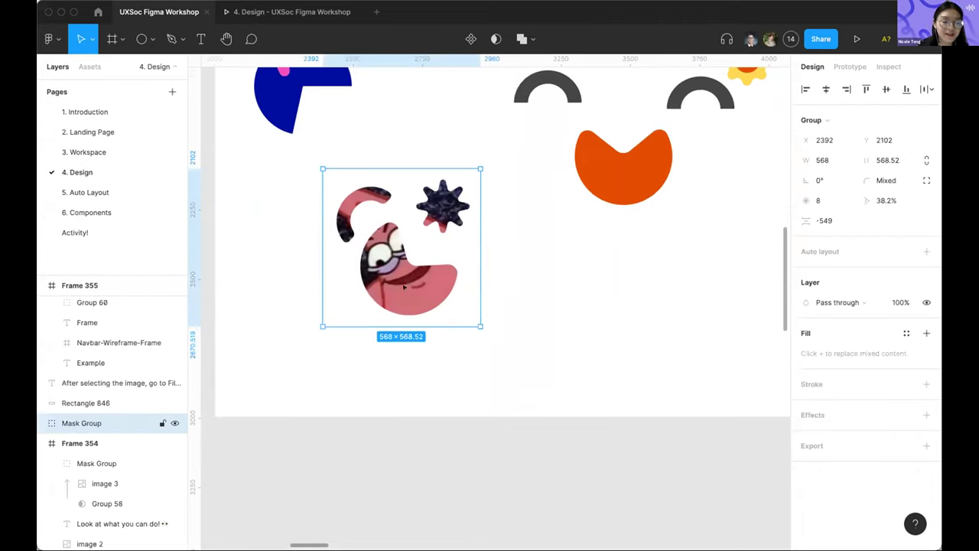
left_click(42, 423)
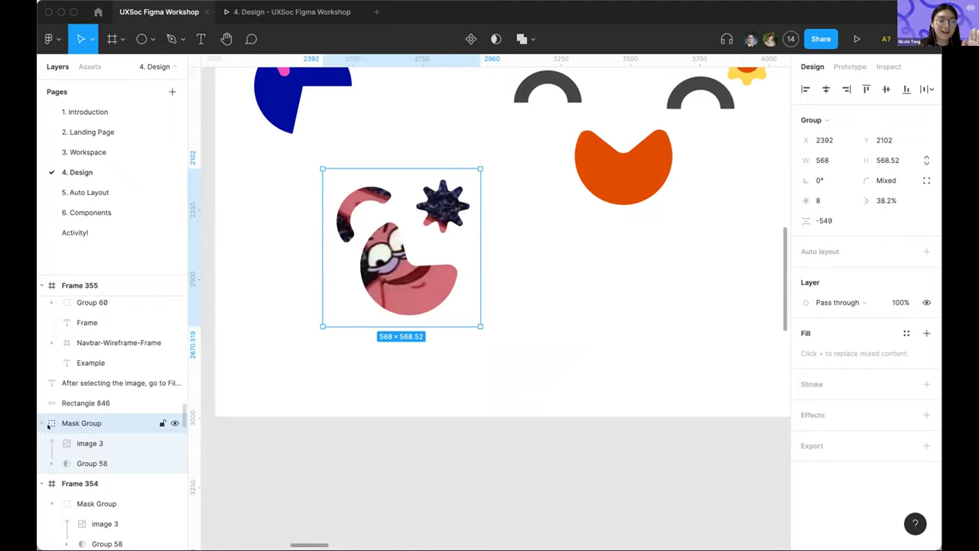
left_click(88, 463)
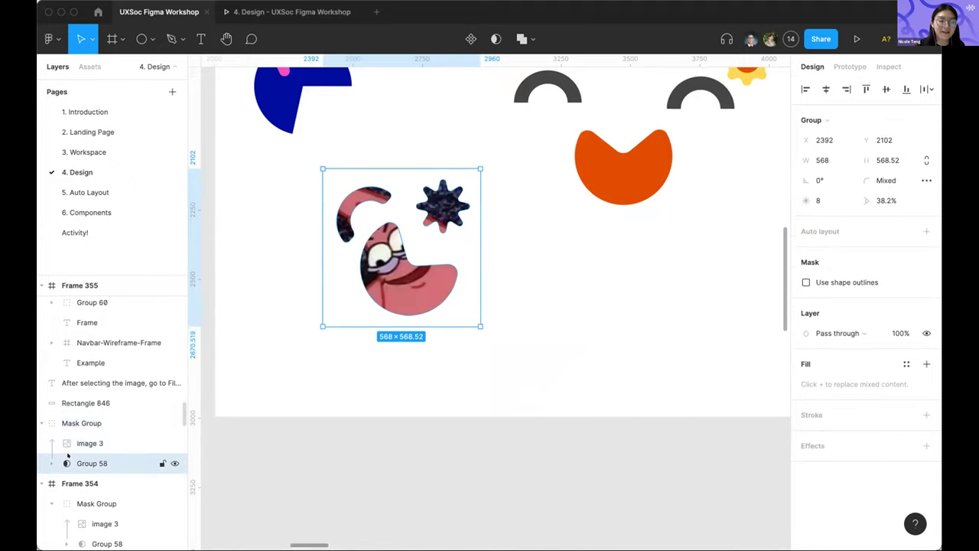
left_click(643, 264)
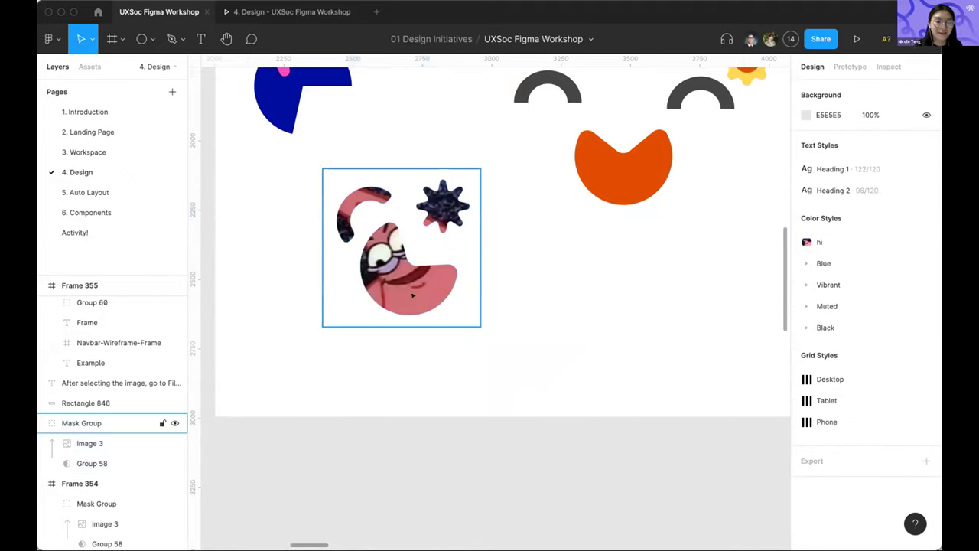
scroll(441, 277, "down", 10)
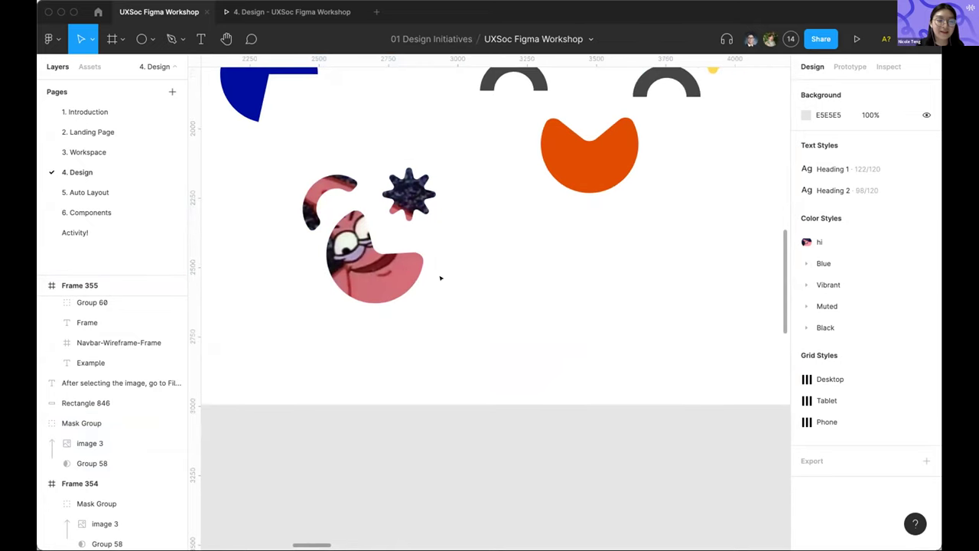
scroll(613, 176, "right", 3)
Duplicate the Patrick image and drag the copy into the Vector shapes frame
left_click(659, 153)
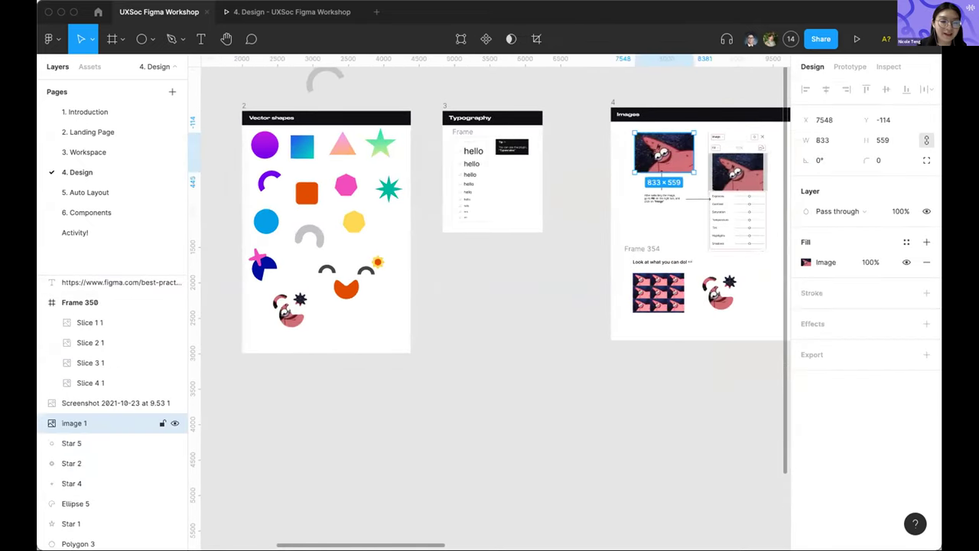
key("ctrl+d")
key("Return")
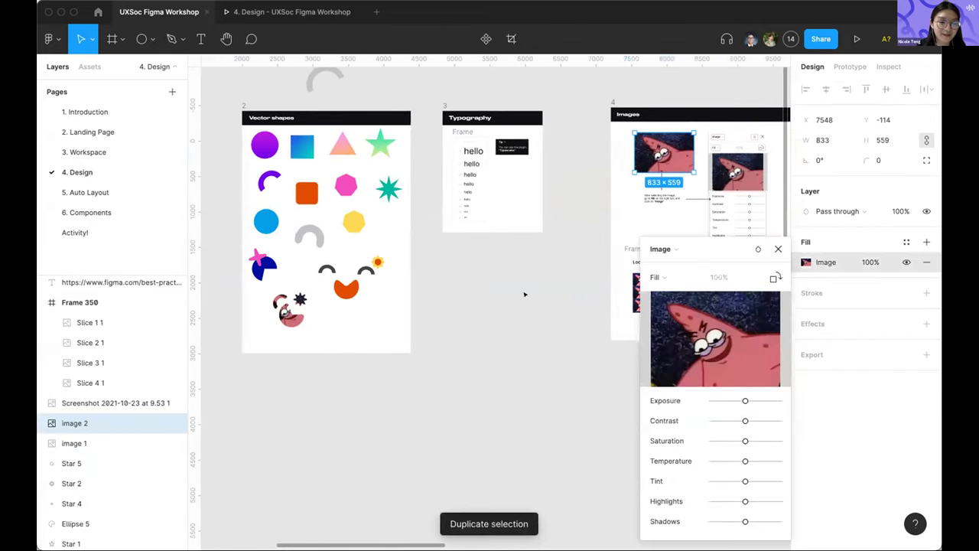
left_click(778, 249)
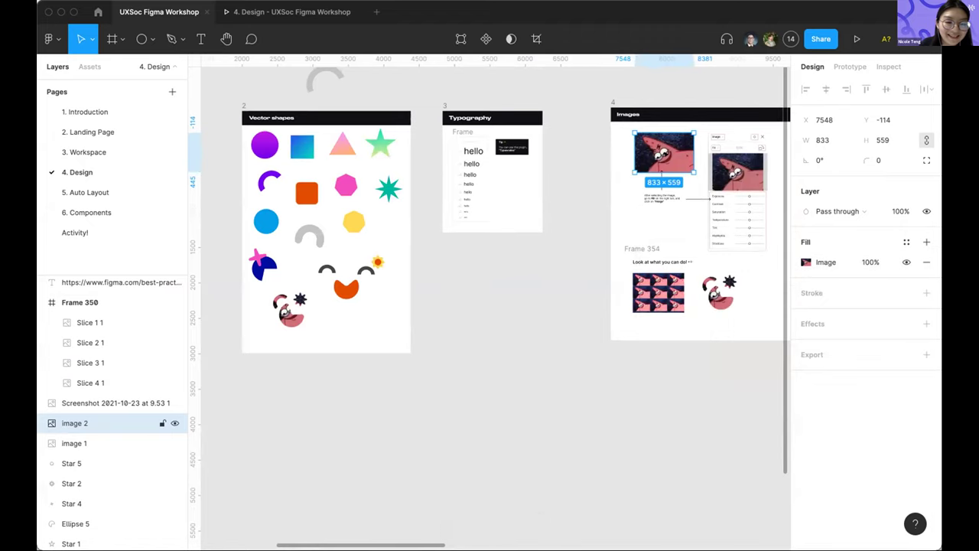
key("ctrl+d")
left_click_drag(664, 153, 363, 323)
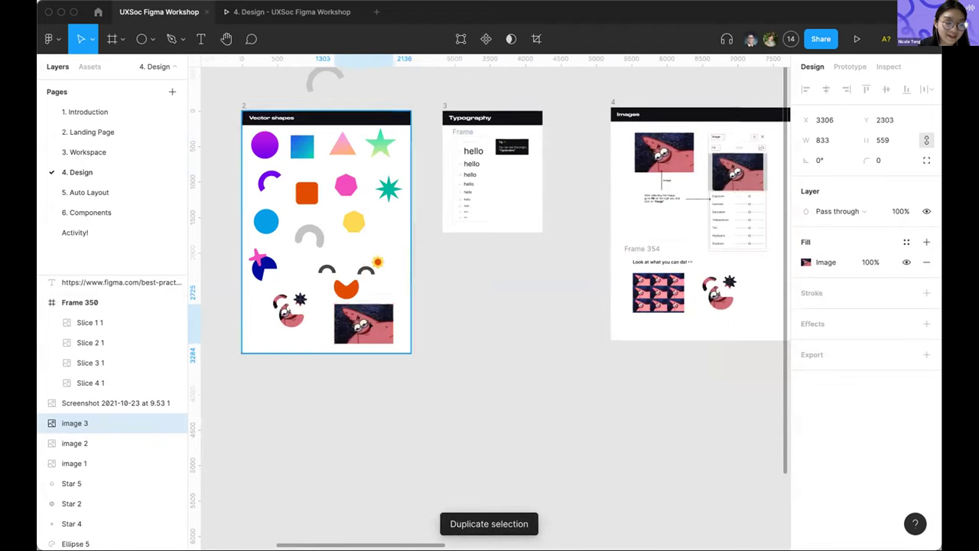
left_click(664, 153)
left_click(493, 235)
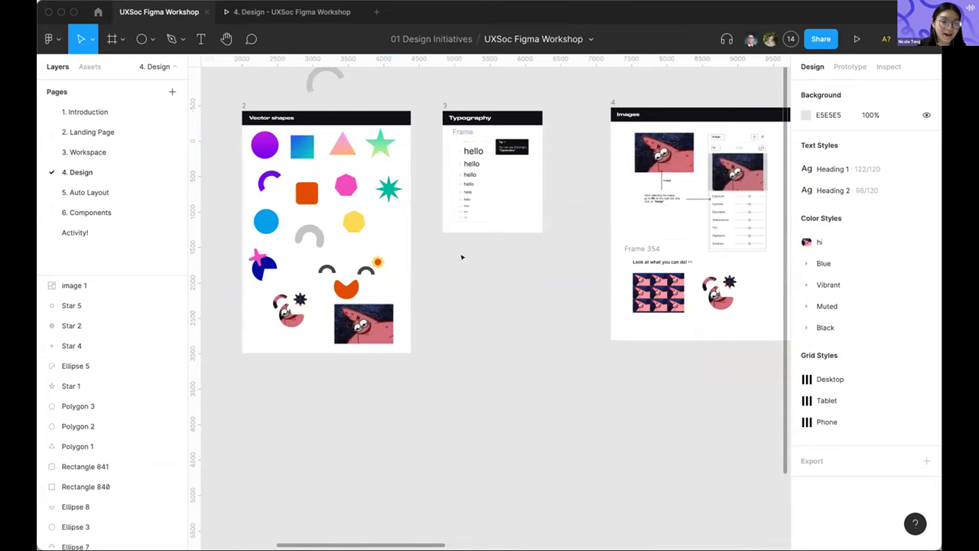
Select the copied Patrick image (image 3) and zoom in on it
scroll(462, 257, "left", 3)
scroll(462, 257, "down", 1)
left_click(494, 287)
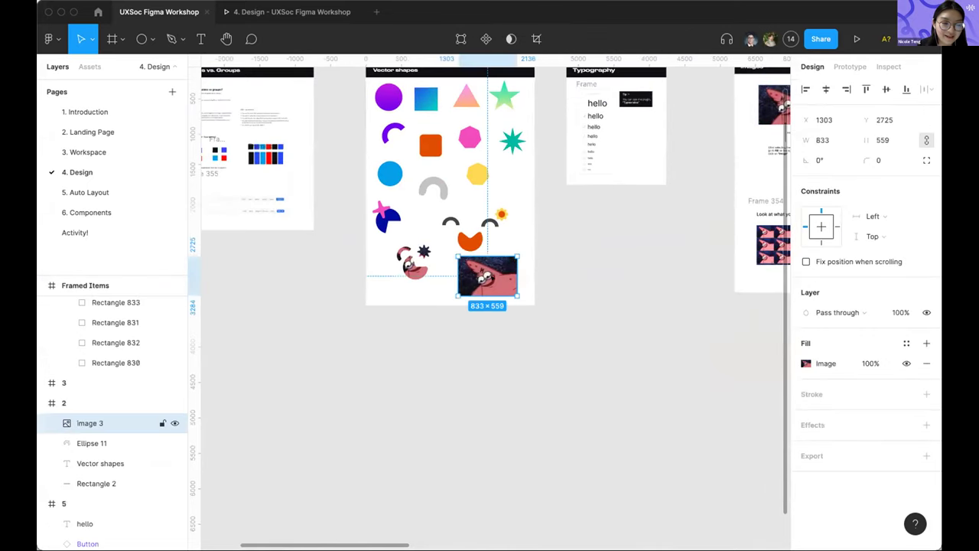
scroll(495, 287, "up", 5)
key("Escape")
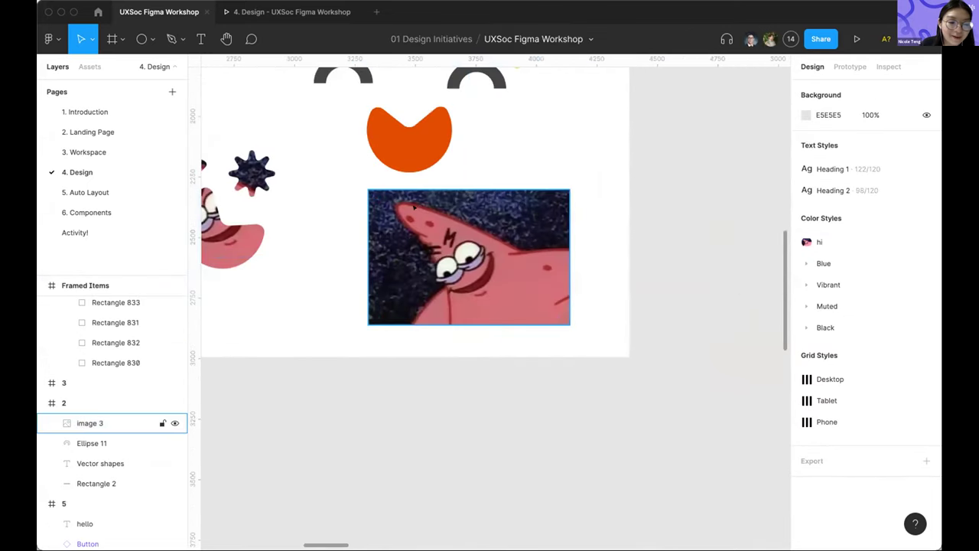
left_click(152, 39)
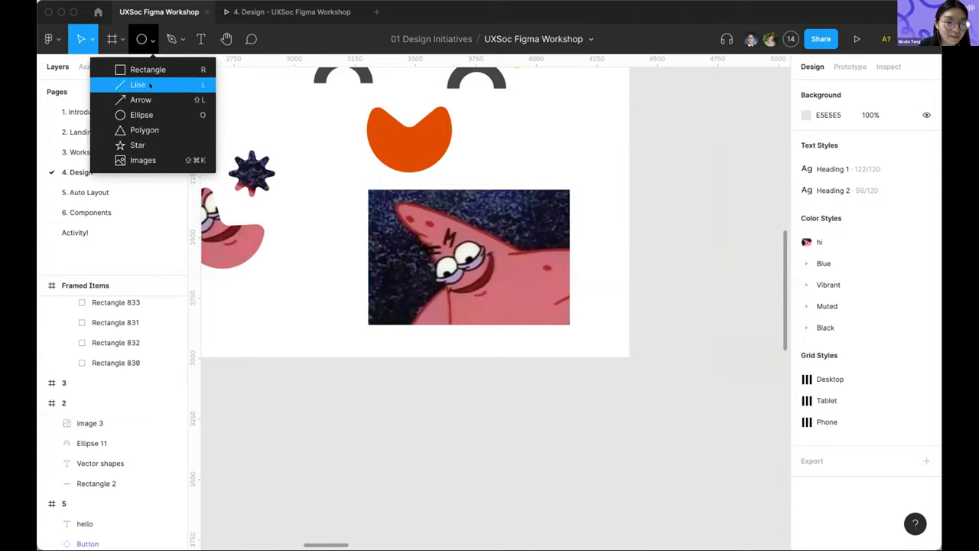
Draw an eight-sided polygon centred over the copied Patrick image
left_click(146, 130)
left_click_drag(334, 185, 442, 292)
left_click_drag(433, 227, 433, 196)
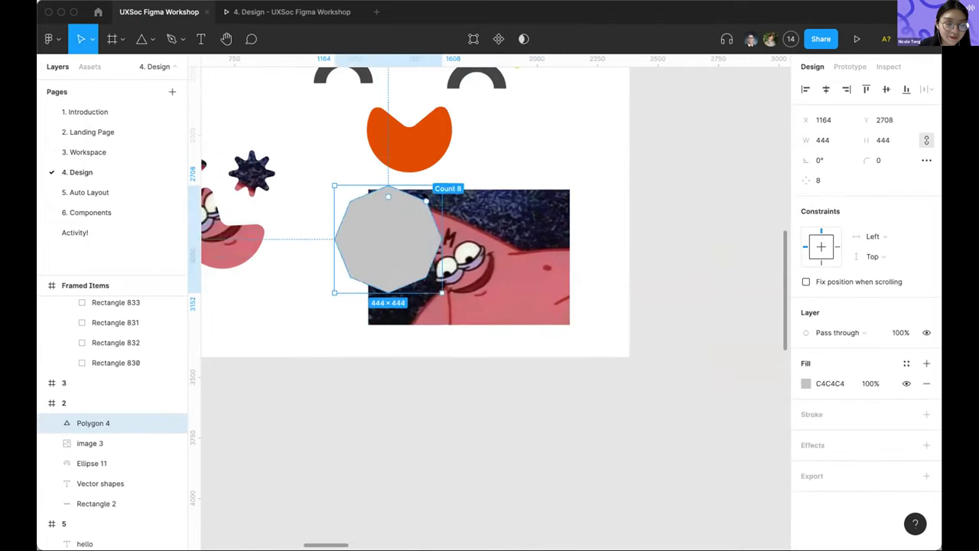
left_click_drag(384, 225, 464, 245)
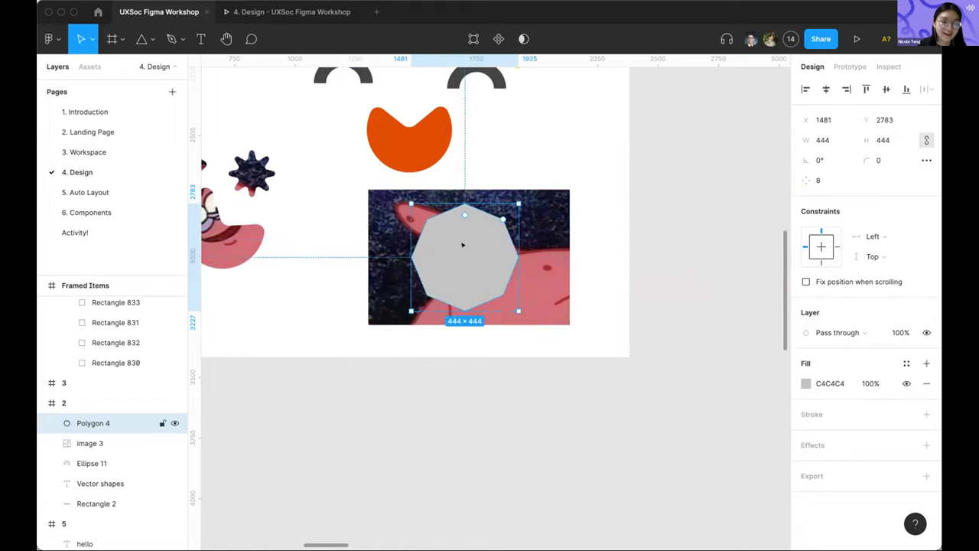
key("super+bracketleft")
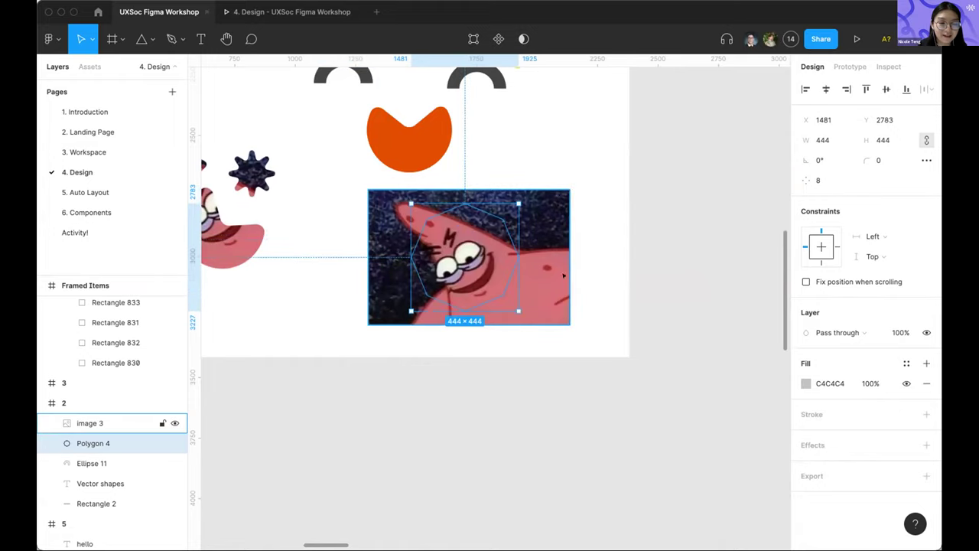
key("super+bracketright")
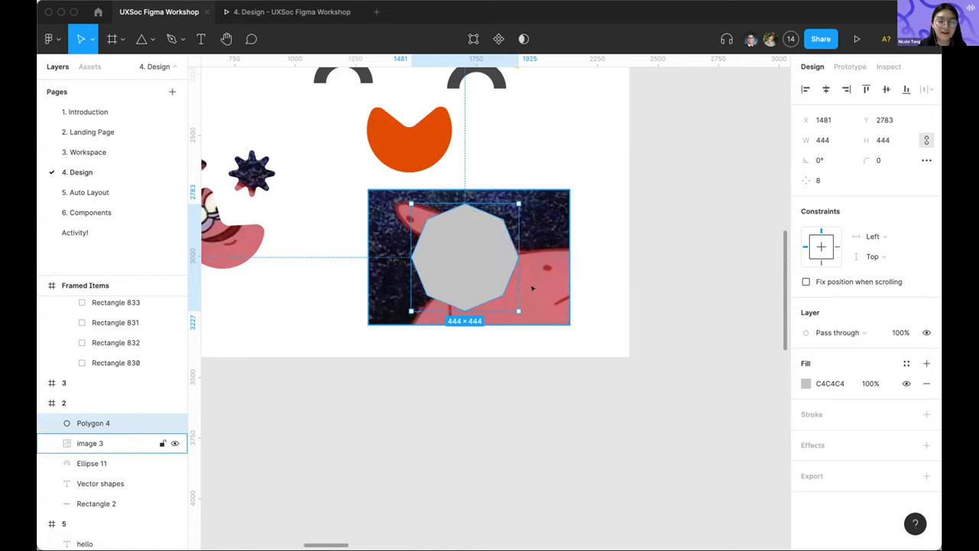
Use the octagon as a mask for image 3 and group them as Group 62
right_click(466, 252)
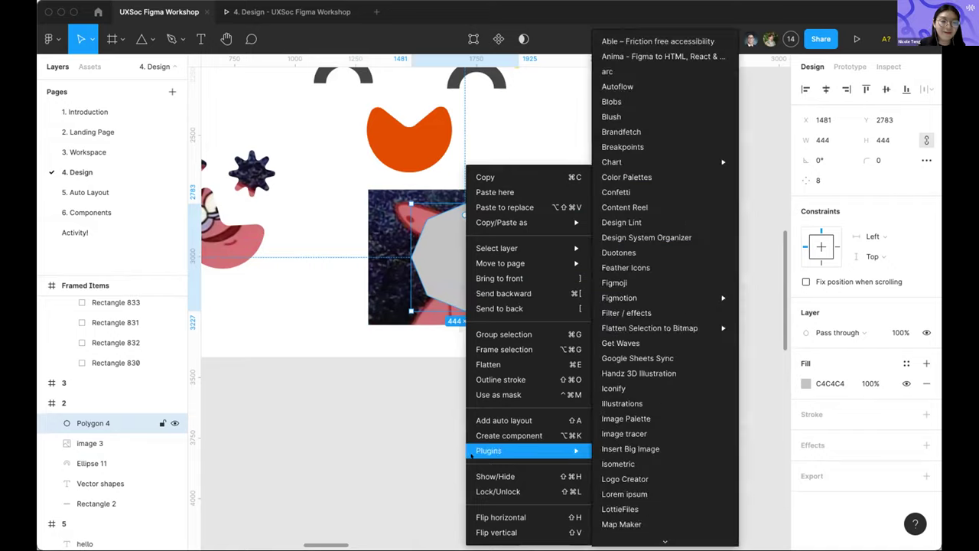
left_click(553, 291)
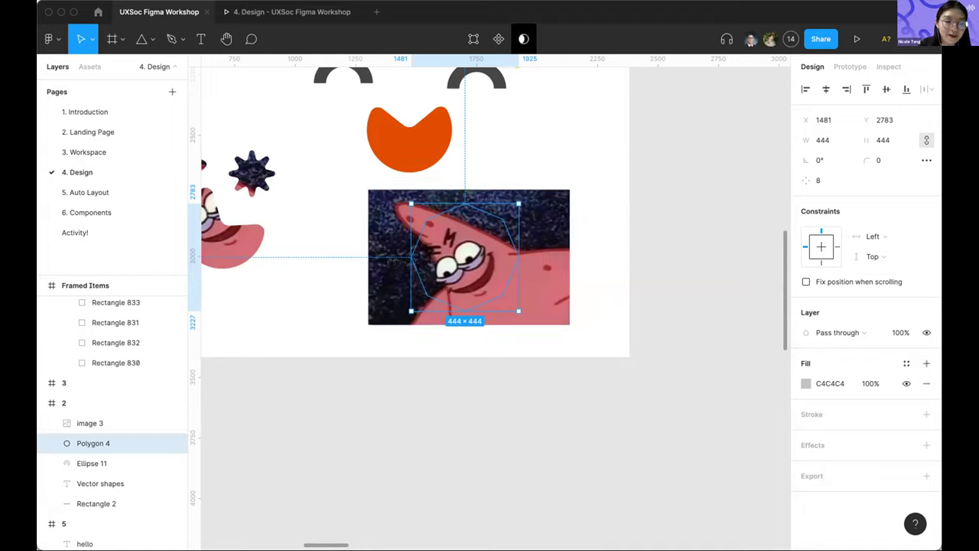
left_click(523, 39)
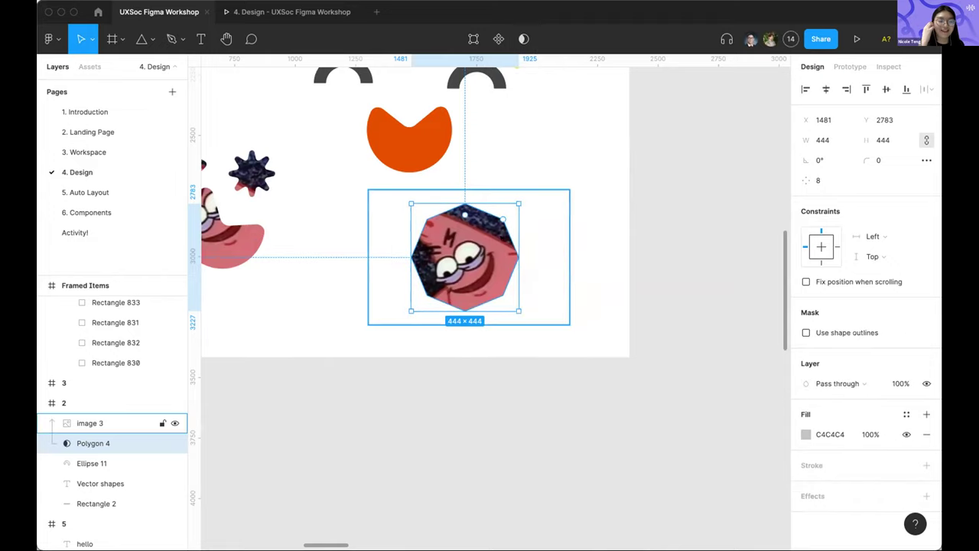
left_click(594, 245)
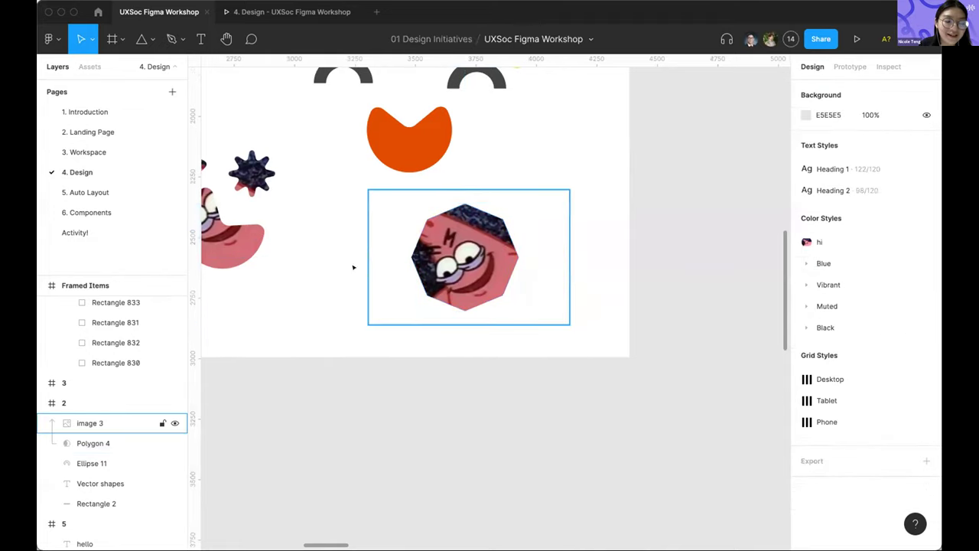
left_click(107, 423)
left_click(110, 437, "shift")
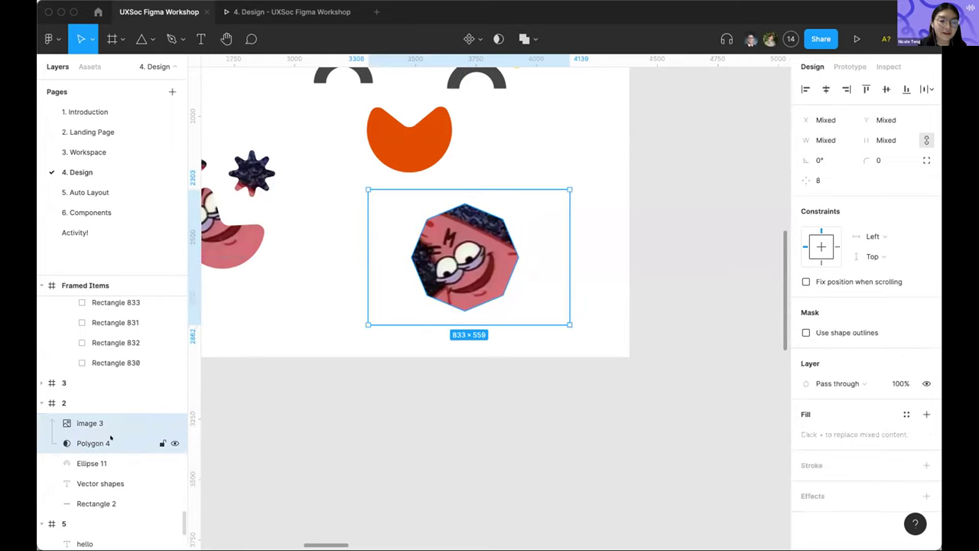
key("ctrl+g")
Move Group 62 left and slightly down to X 1191, Y 2829, below the orange shape
left_click(503, 332)
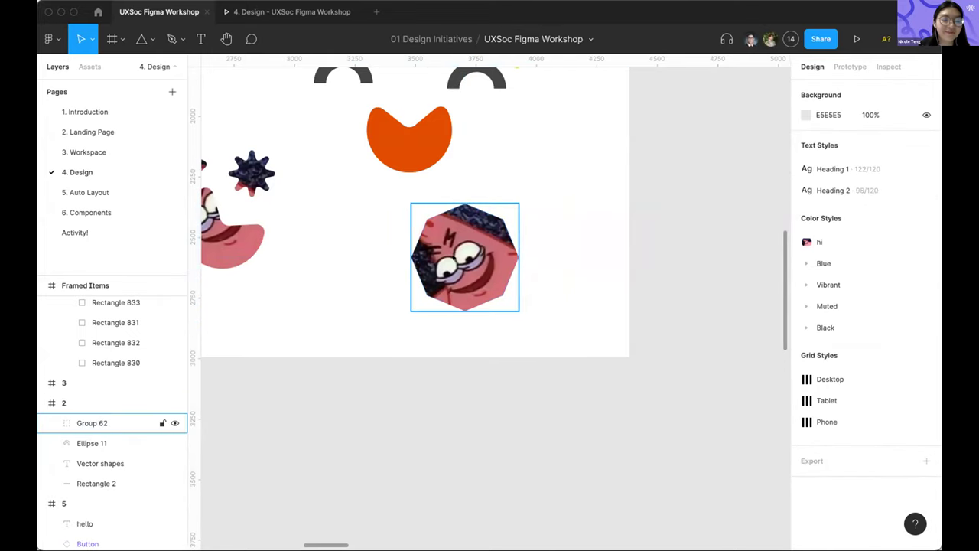
left_click(92, 423)
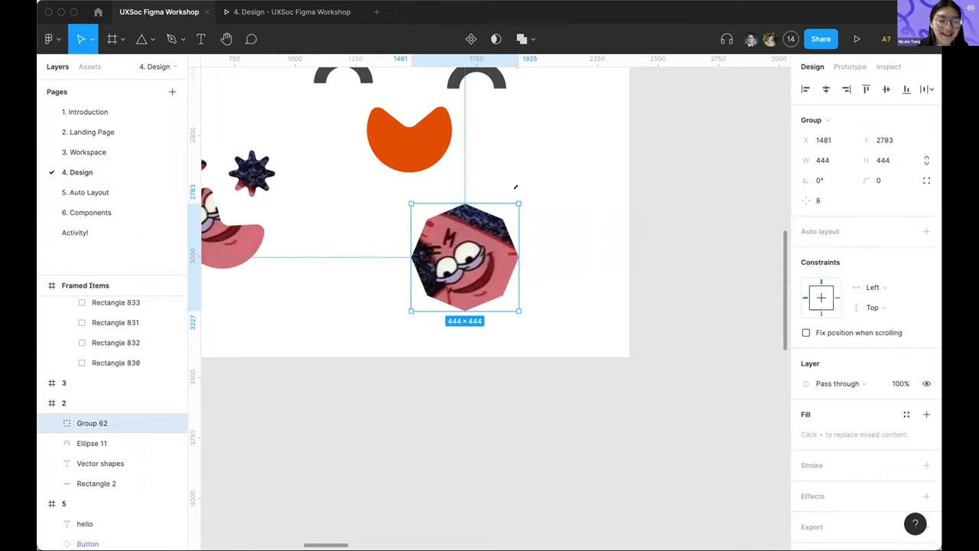
left_click_drag(516, 187, 523, 246)
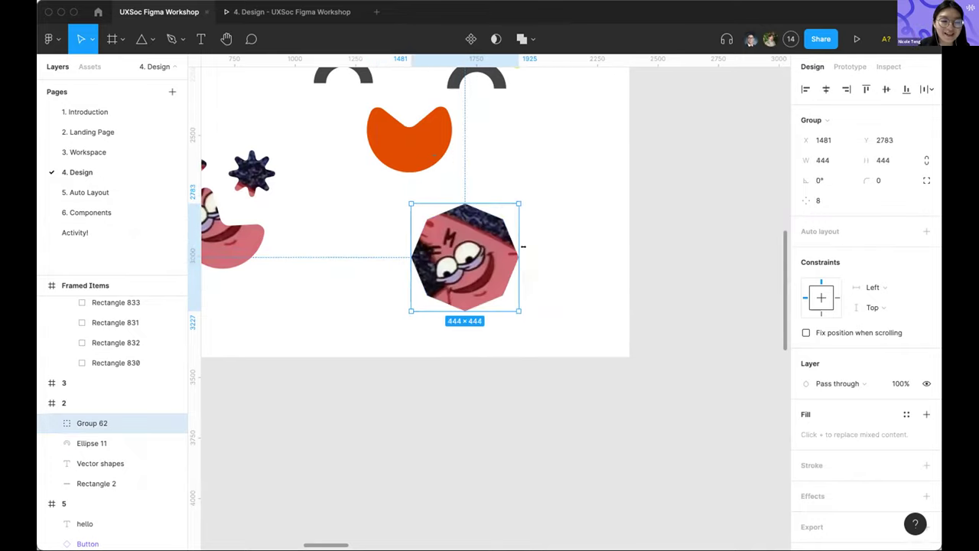
scroll(551, 245, "down", 6)
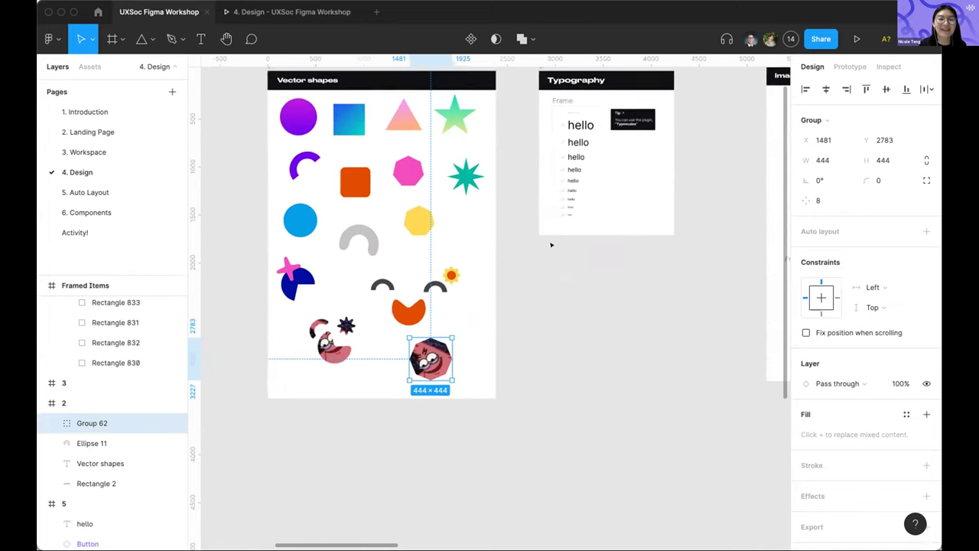
left_click_drag(422, 361, 394, 366)
scroll(452, 227, "up", 3)
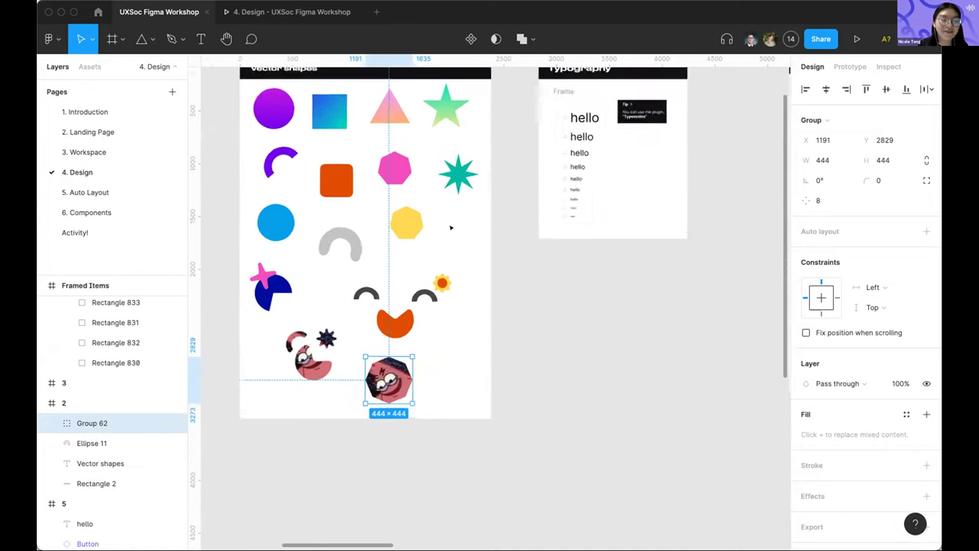
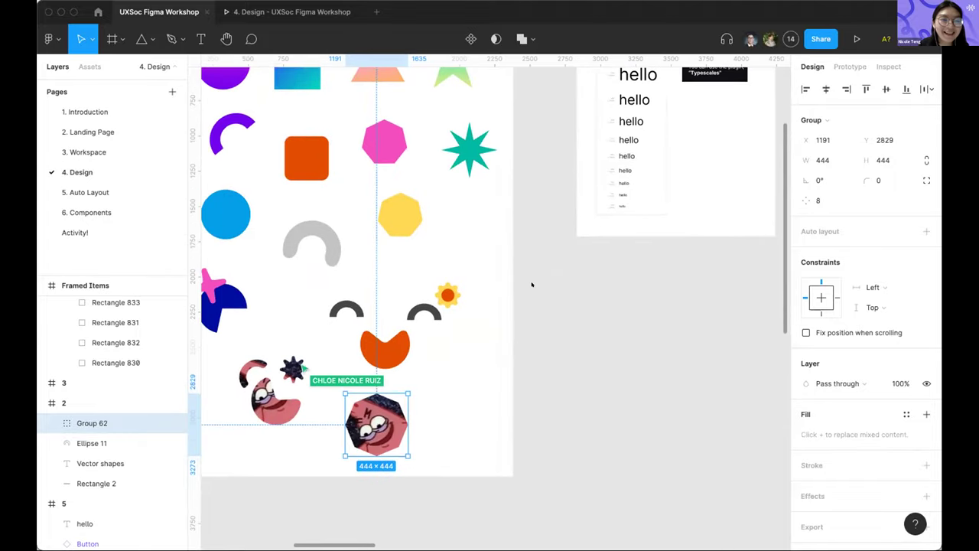
Add a 'Hello' text box beside the Typescales tip card
scroll(510, 274, "right", 5)
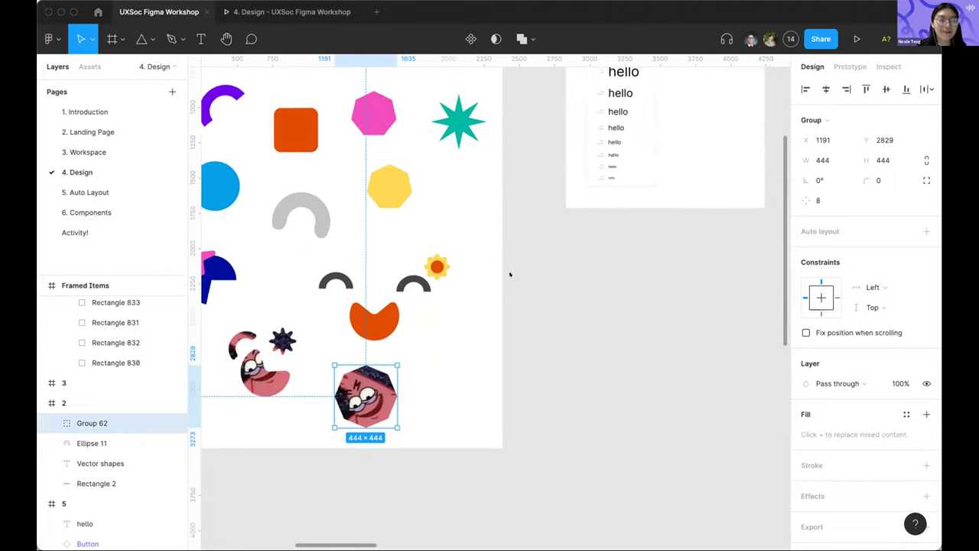
scroll(510, 274, "down", 3)
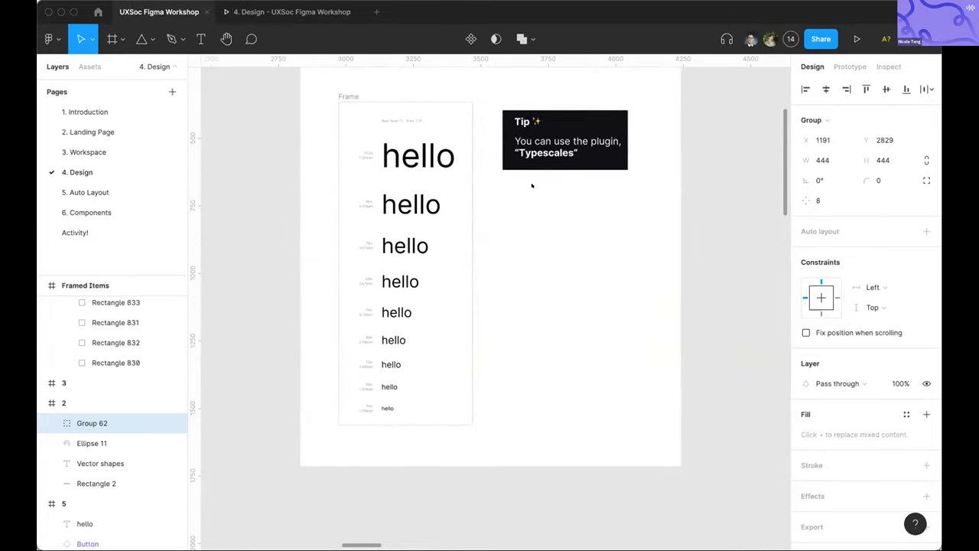
left_click(544, 205)
key("r")
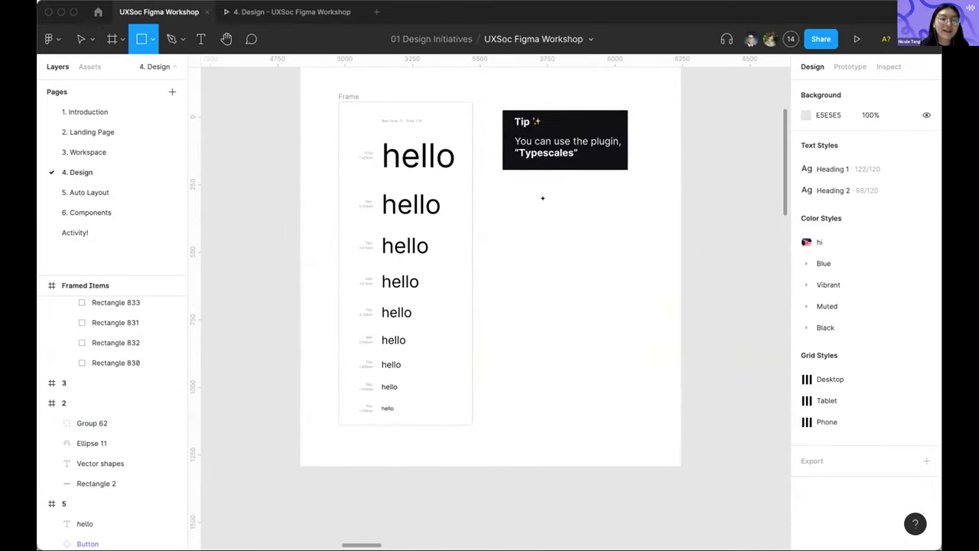
left_click(505, 197)
key("Delete")
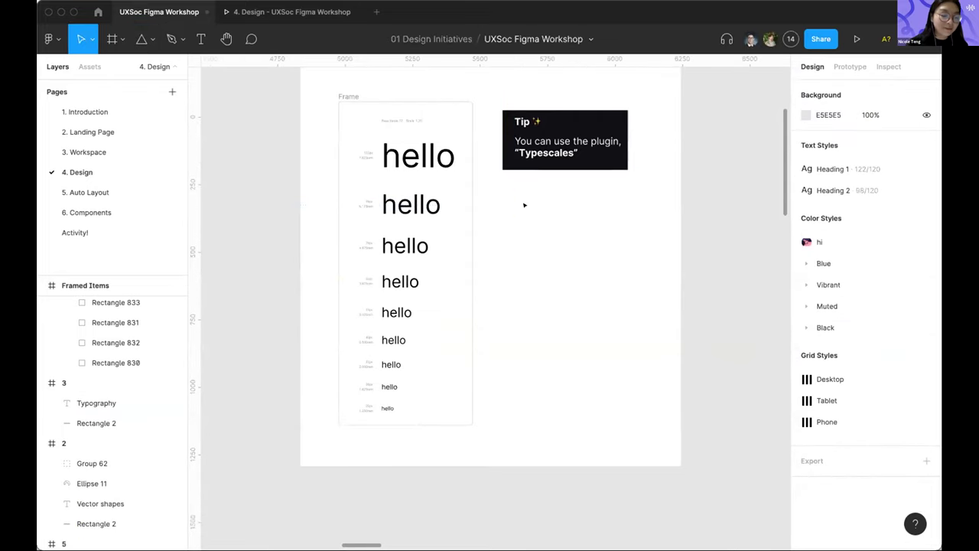
key("t")
left_click(523, 198)
type("H")
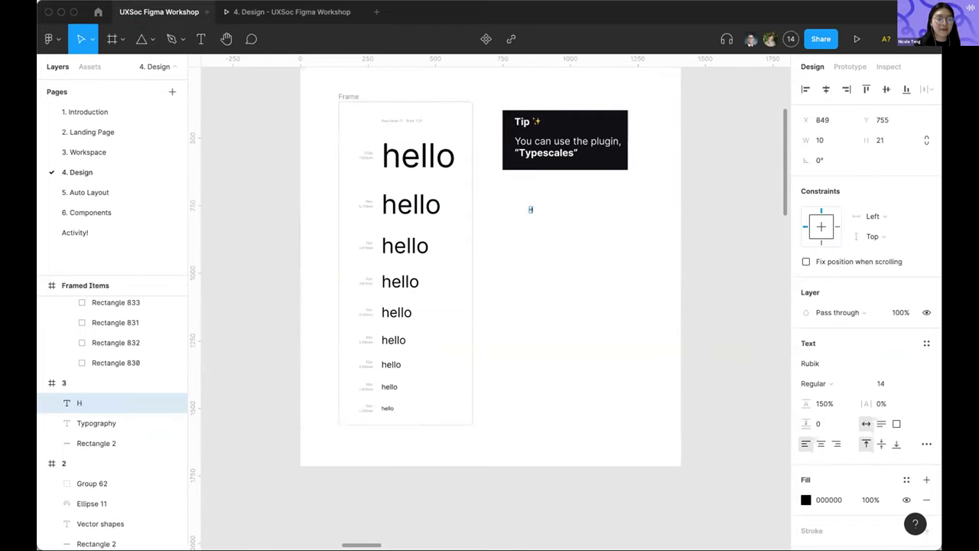
type("ello")
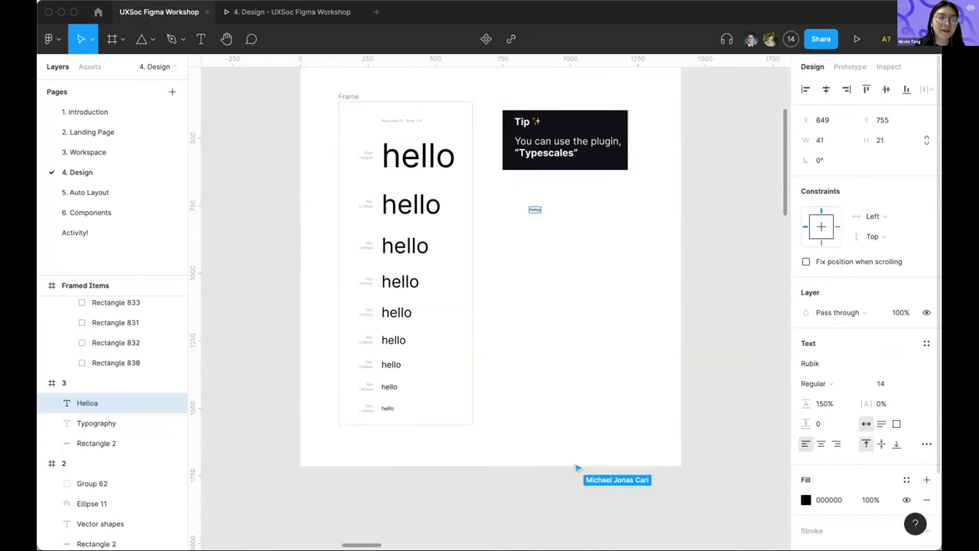
Set the Hello text to size 100 in Comic Sans MS and nudge it into place
left_click(880, 383)
type("100")
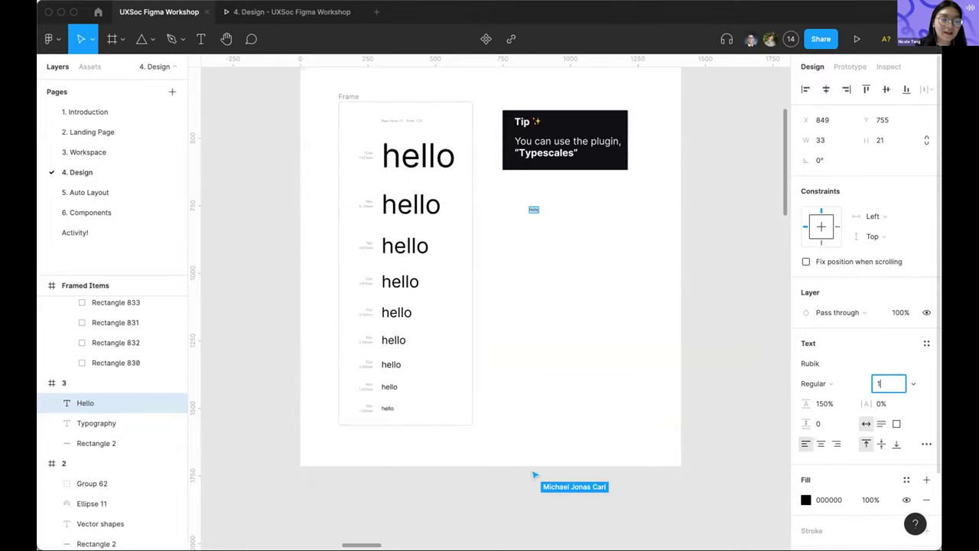
key("Return")
left_click_drag(553, 209, 564, 228)
left_click(827, 364)
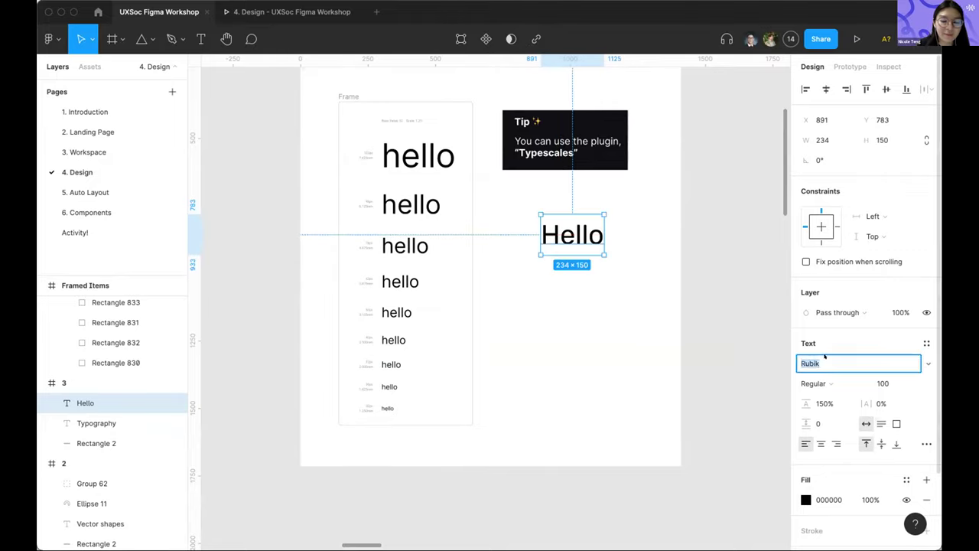
type("Comic Sans MS")
key("Return")
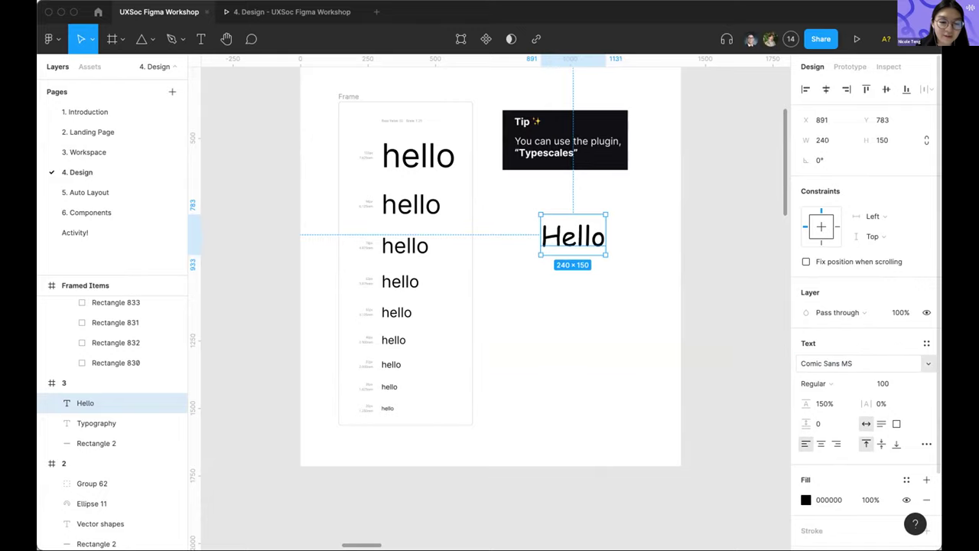
mouse_move(555, 230)
left_mouse_down()
mouse_move(586, 229)
mouse_move(547, 230)
left_mouse_up()
Change the text's wording to 'hello!'
double_click(565, 236)
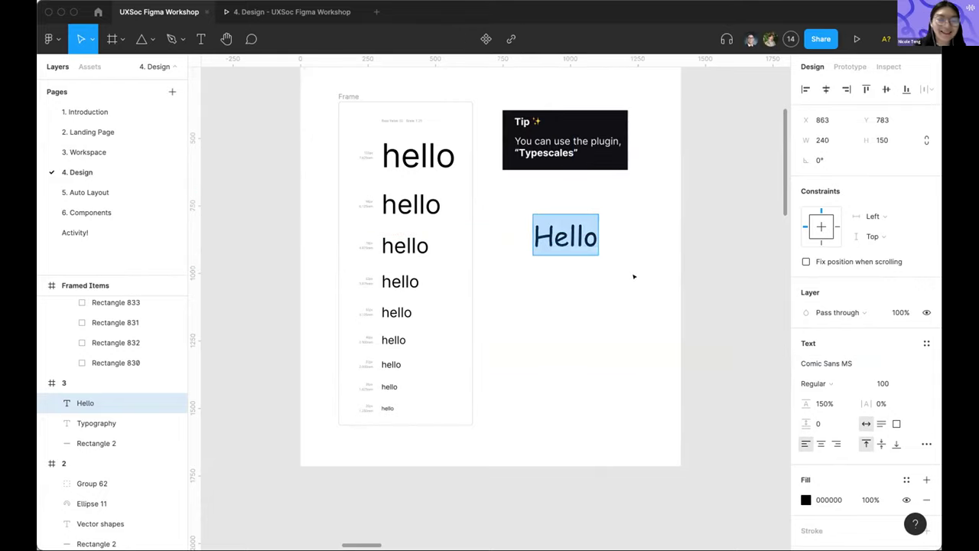
type("bruh")
key("ctrl+a")
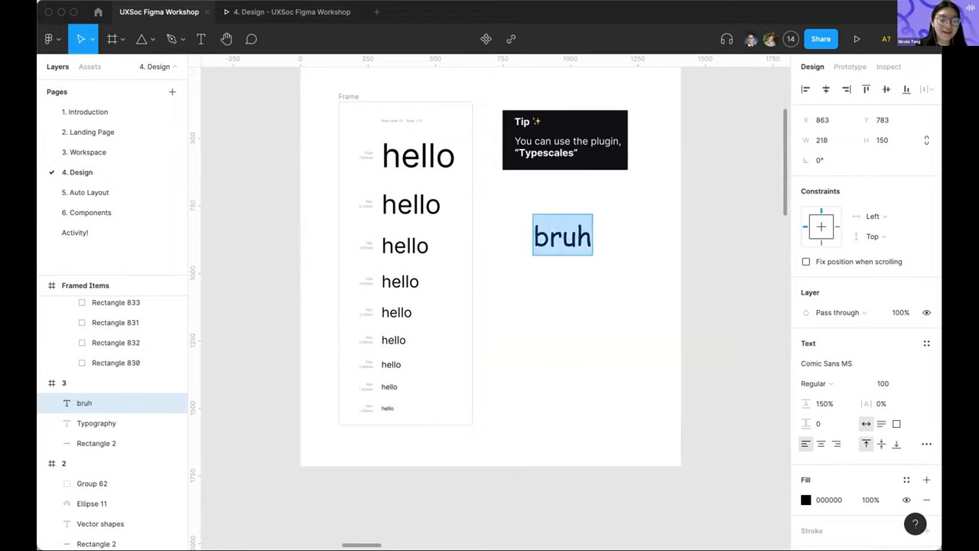
type("hello!")
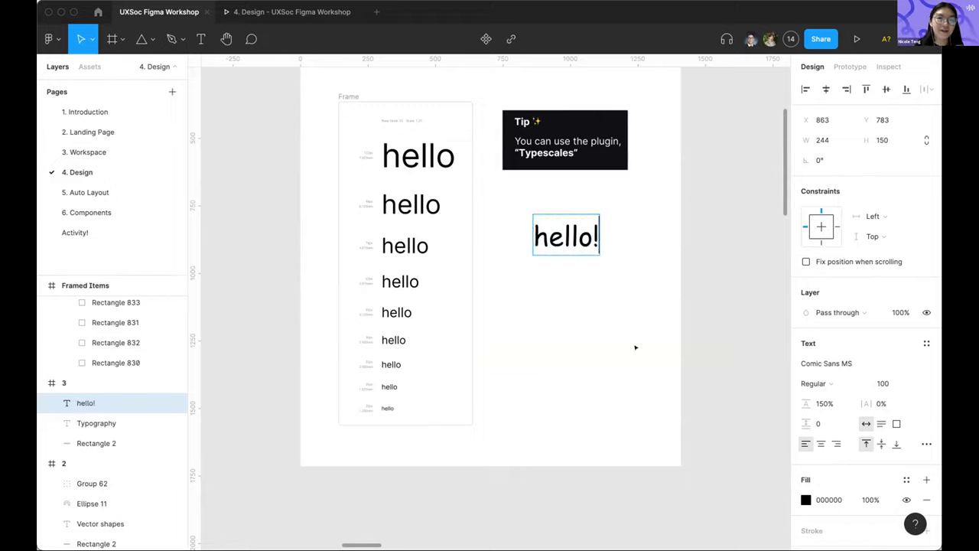
key("Escape")
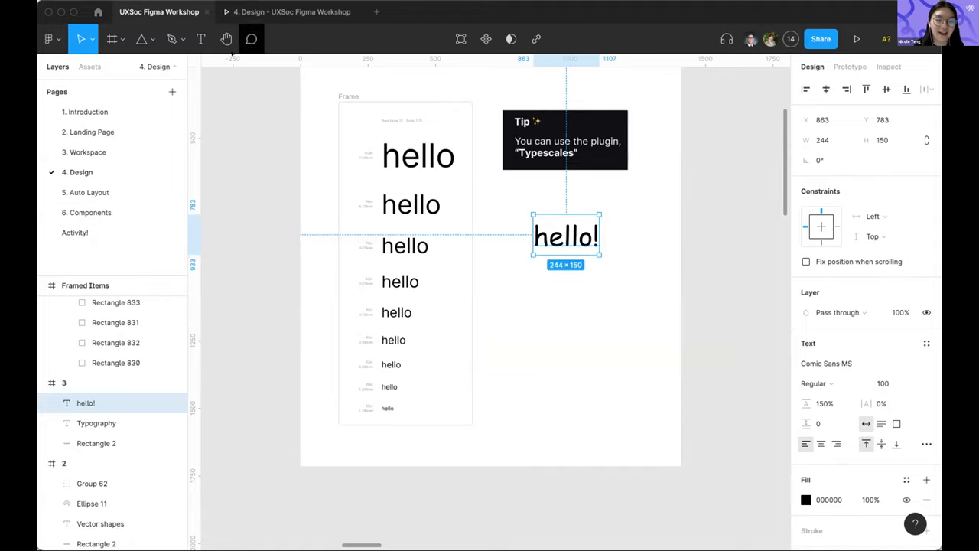
Add then discard a 'press t!' demo text, reselecting the hello! text
key("Return")
left_click(564, 289)
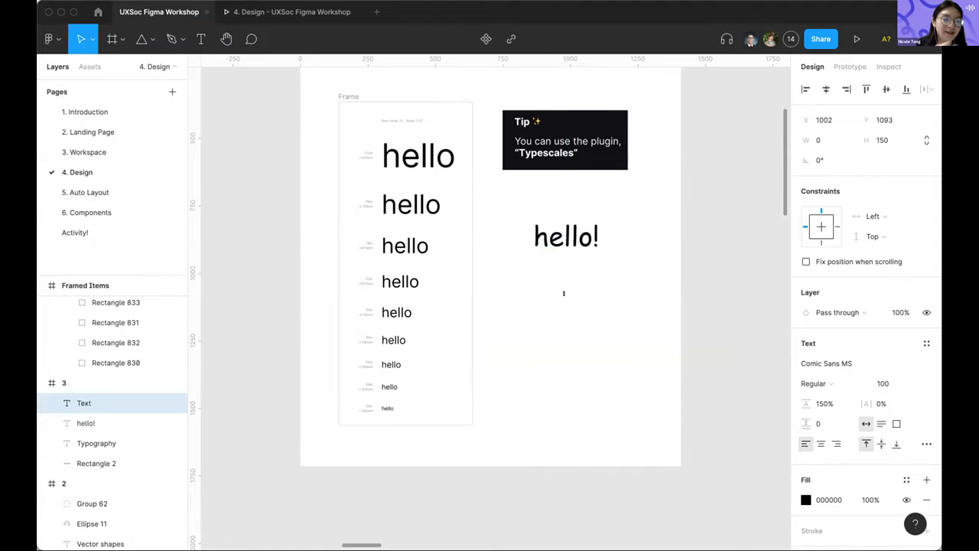
type("press t!")
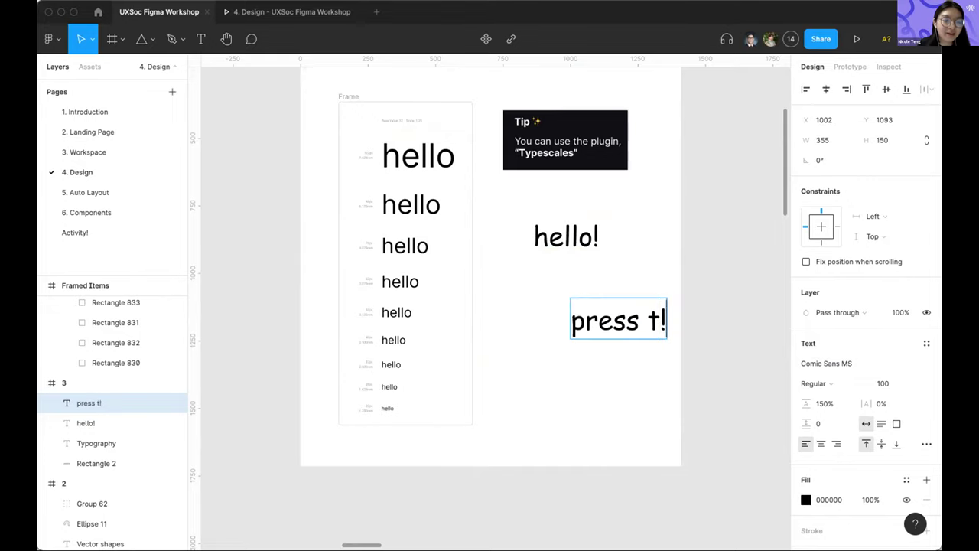
key("ctrl+z")
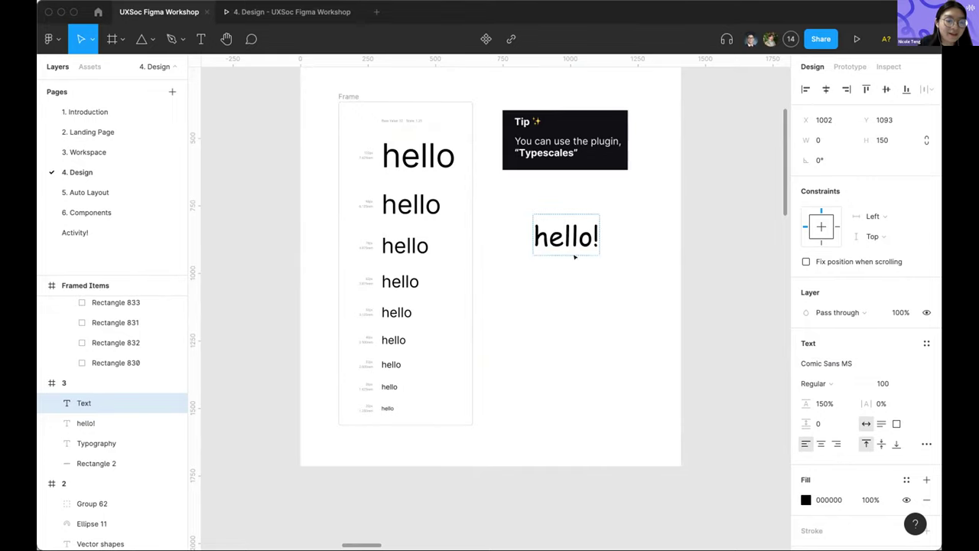
left_click(622, 255)
left_click(566, 237)
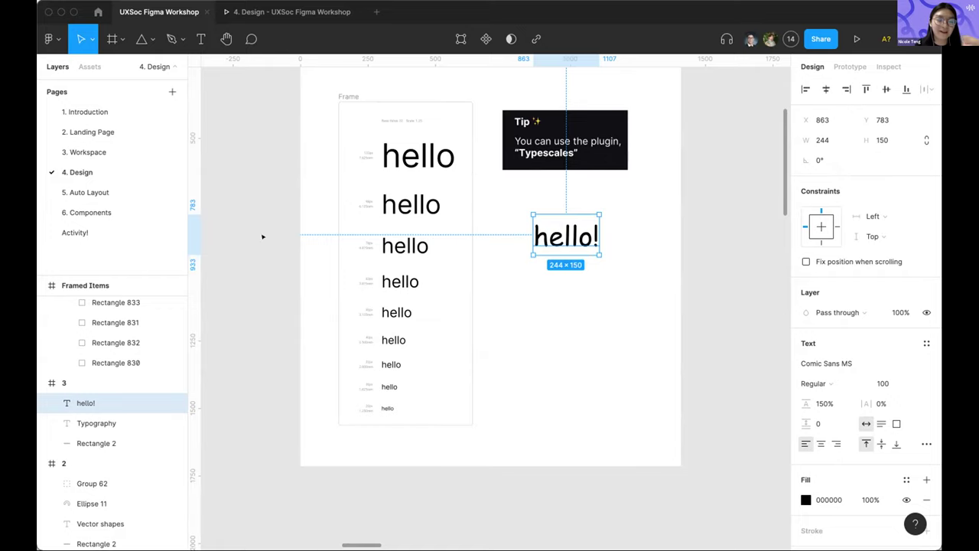
Click through the type-scale hello rows, including the 62px row
left_click(423, 135)
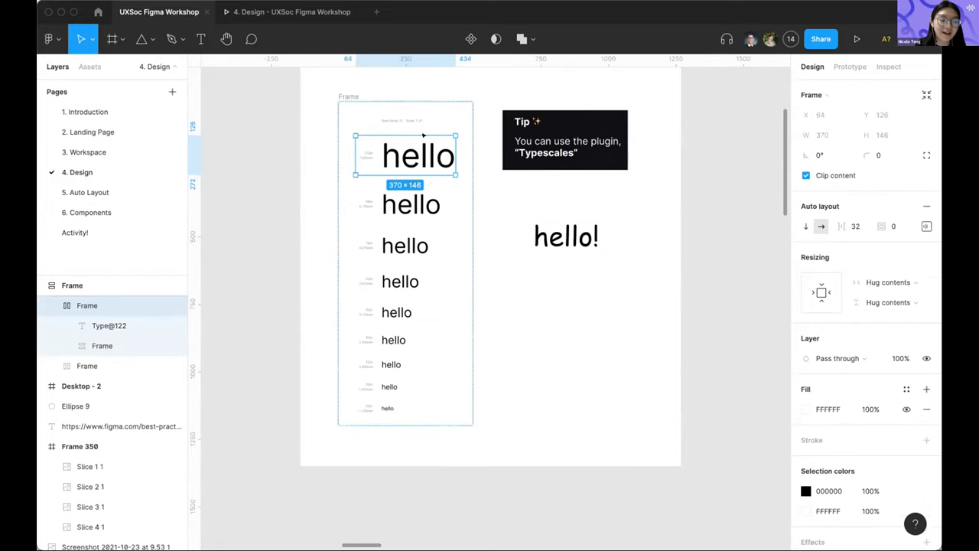
left_click(422, 204)
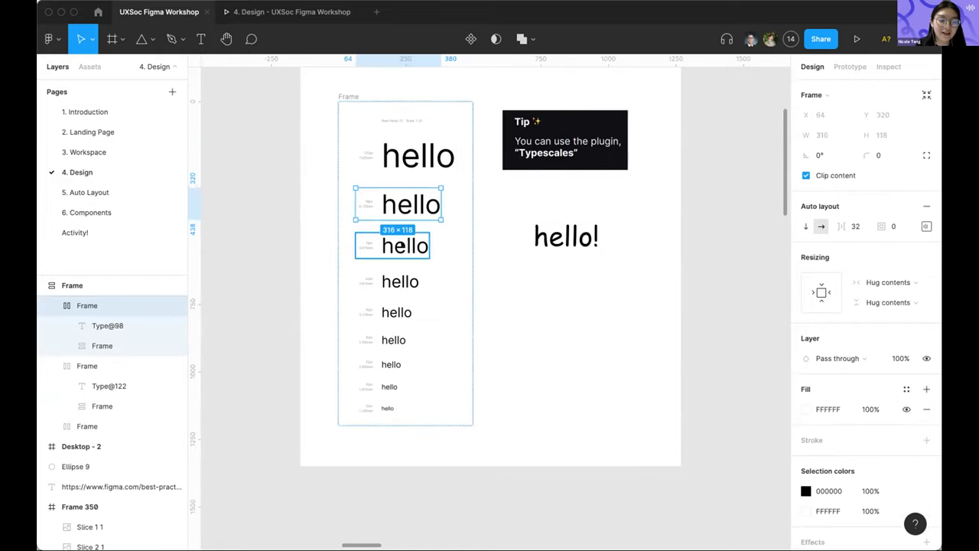
left_click(403, 246)
scroll(372, 294, "up", 5)
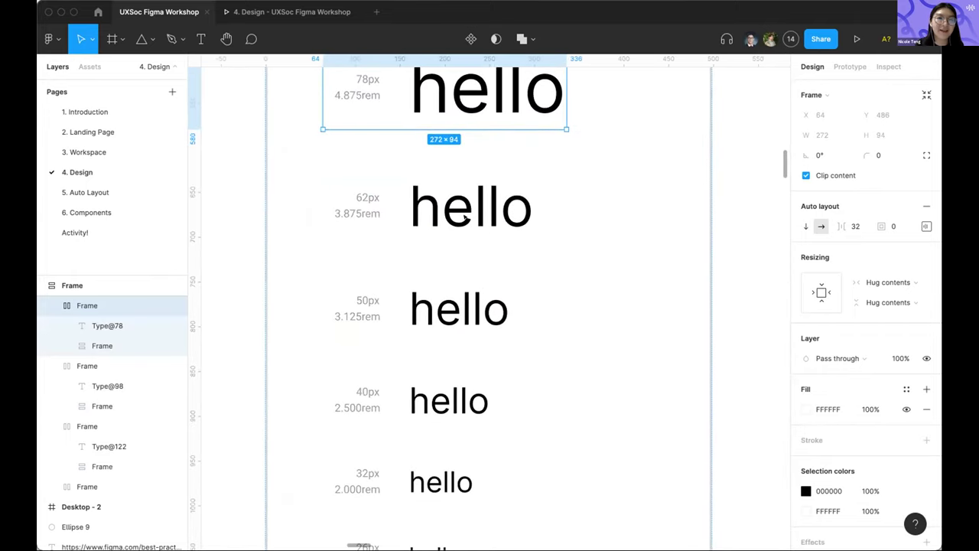
left_click(465, 218)
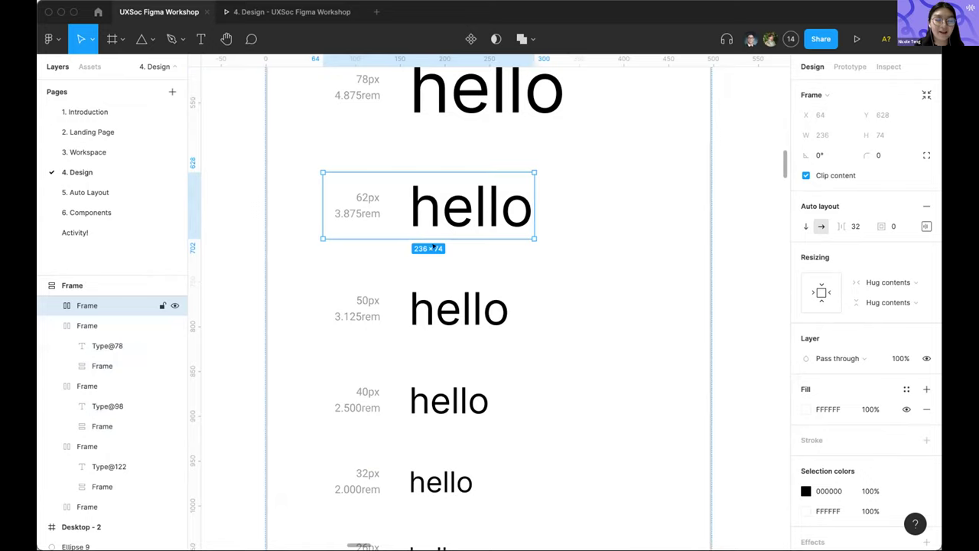
scroll(495, 245, "down", 2)
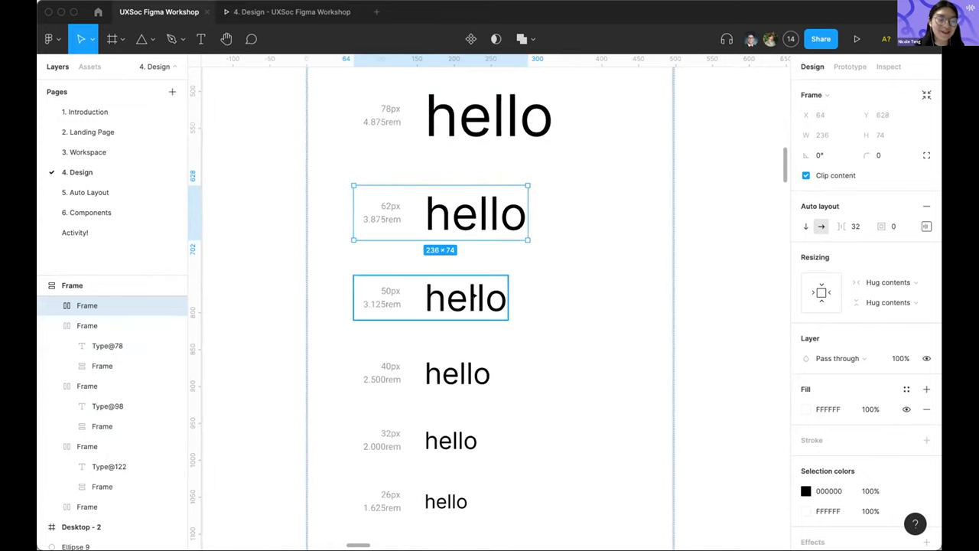
scroll(473, 297, "right", 10)
scroll(472, 258, "up", 5)
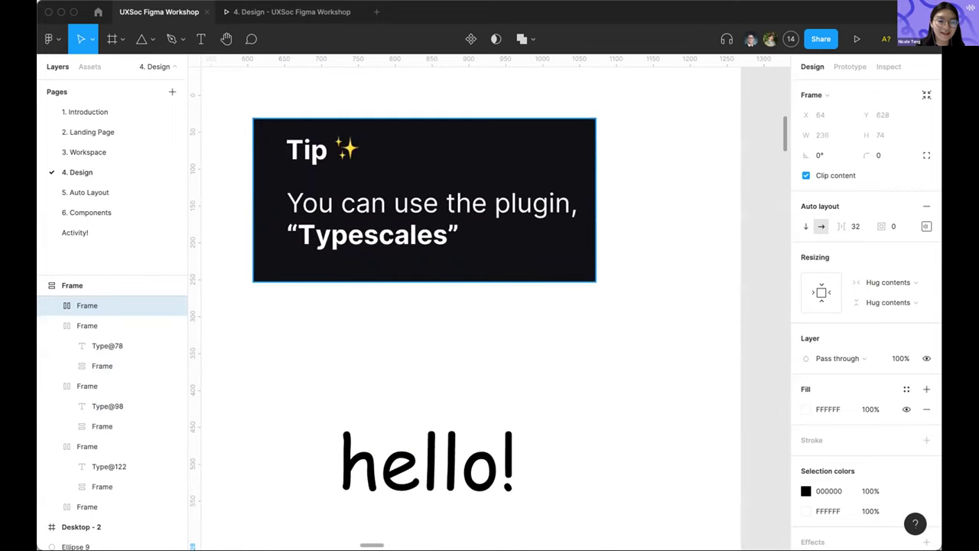
Check the Typescales tip card and hello! text, then pan to the Images frame
left_click(425, 200)
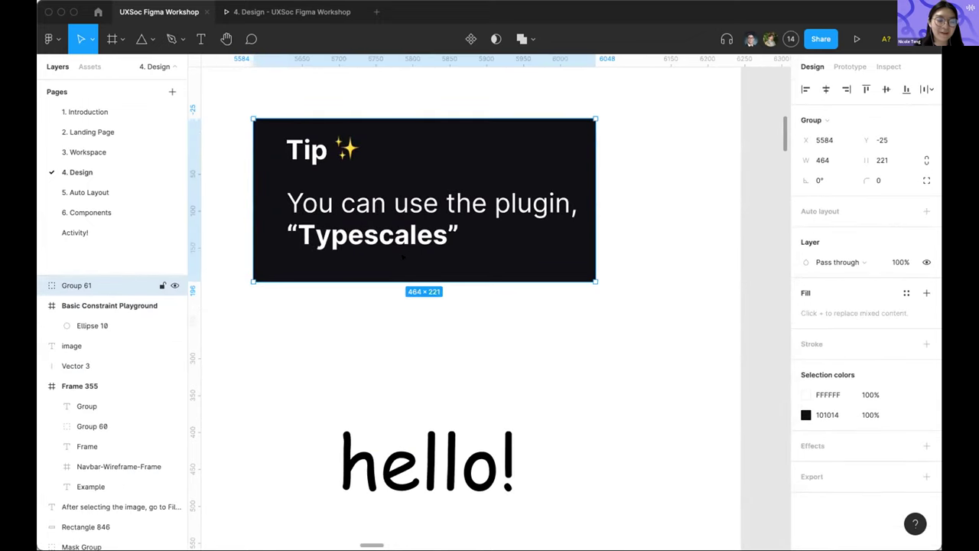
scroll(425, 199, "left", 2)
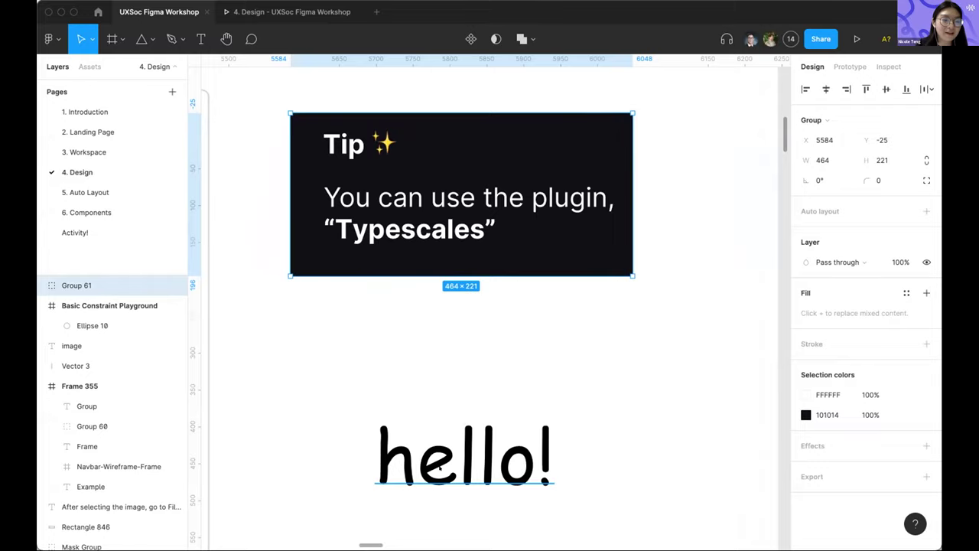
left_click(524, 378)
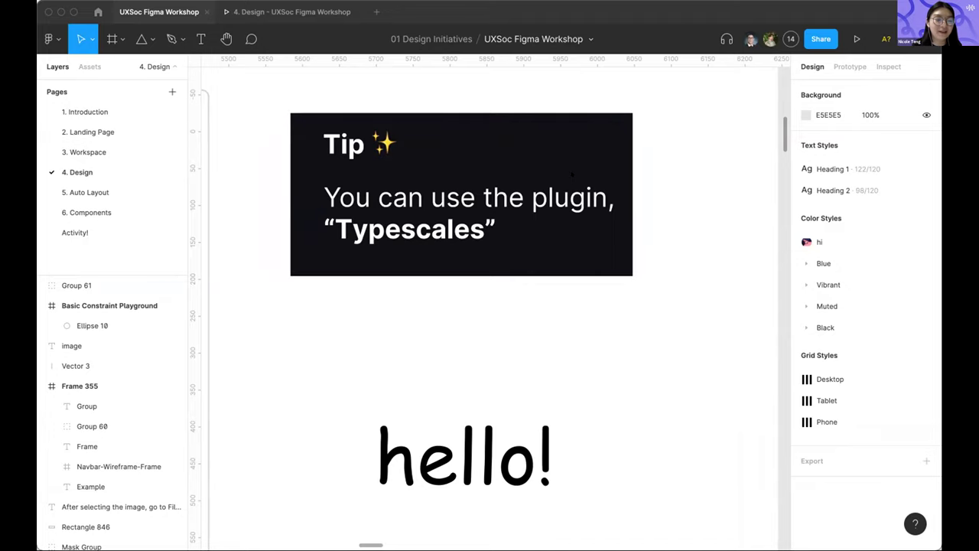
scroll(483, 284, "down", 3)
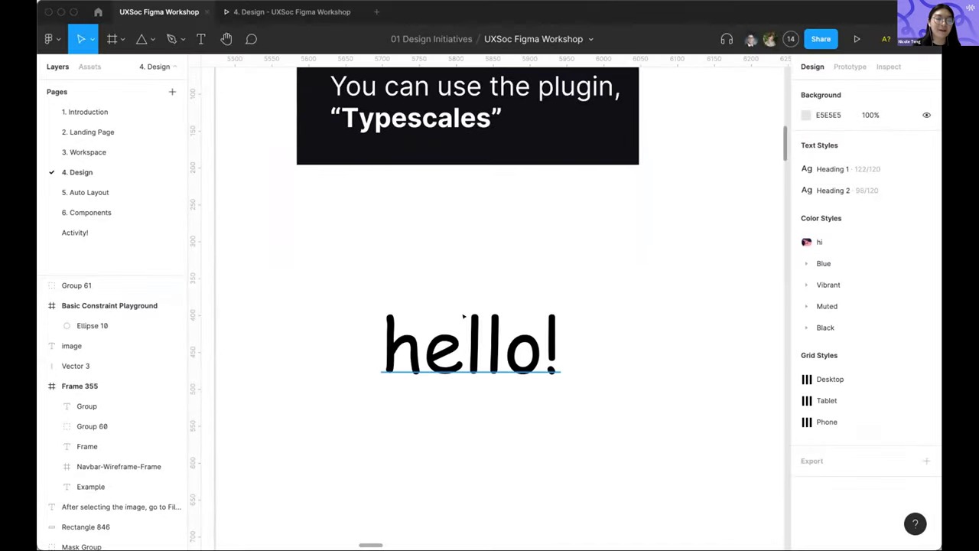
left_click(482, 336)
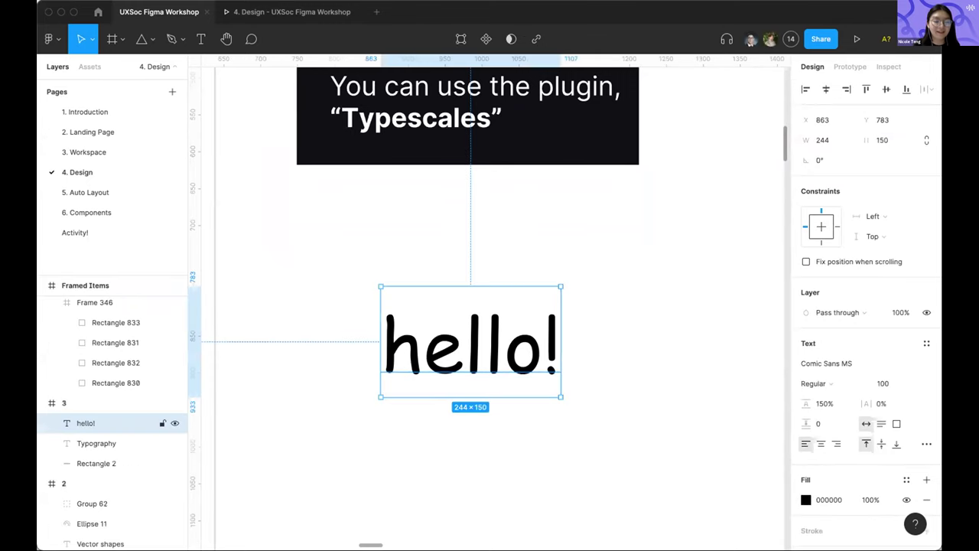
scroll(543, 336, "down", 5)
scroll(483, 265, "right", 5)
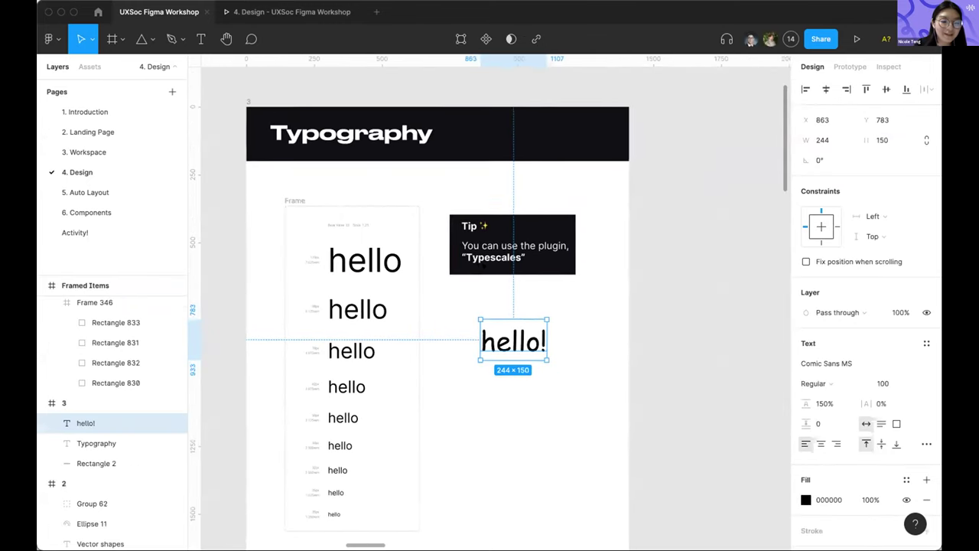
scroll(484, 265, "right", 5)
scroll(483, 265, "down", 3)
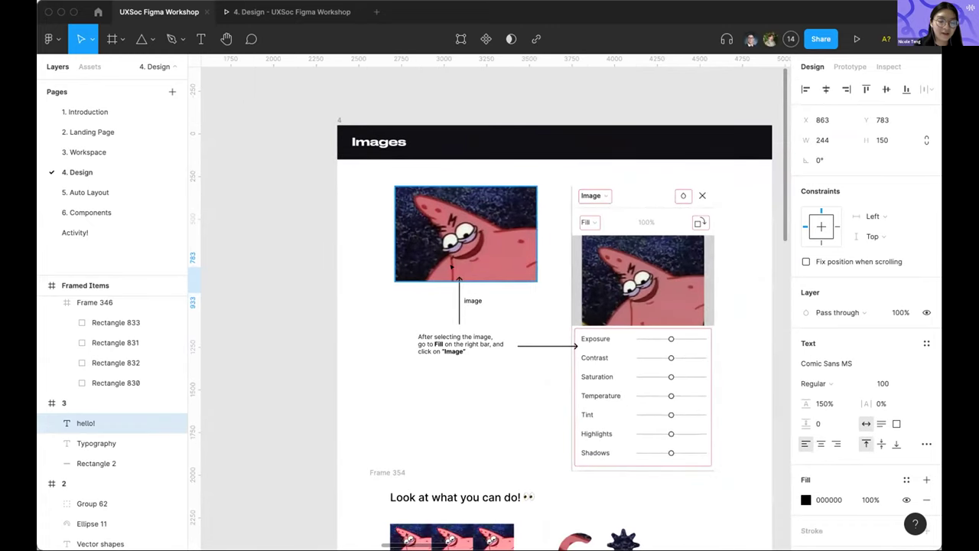
left_click(434, 273)
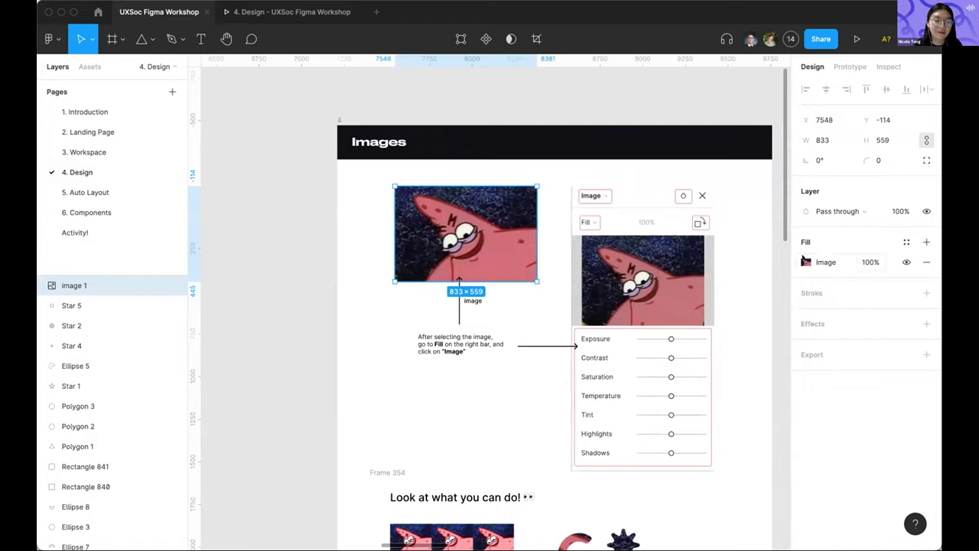
left_click(806, 262)
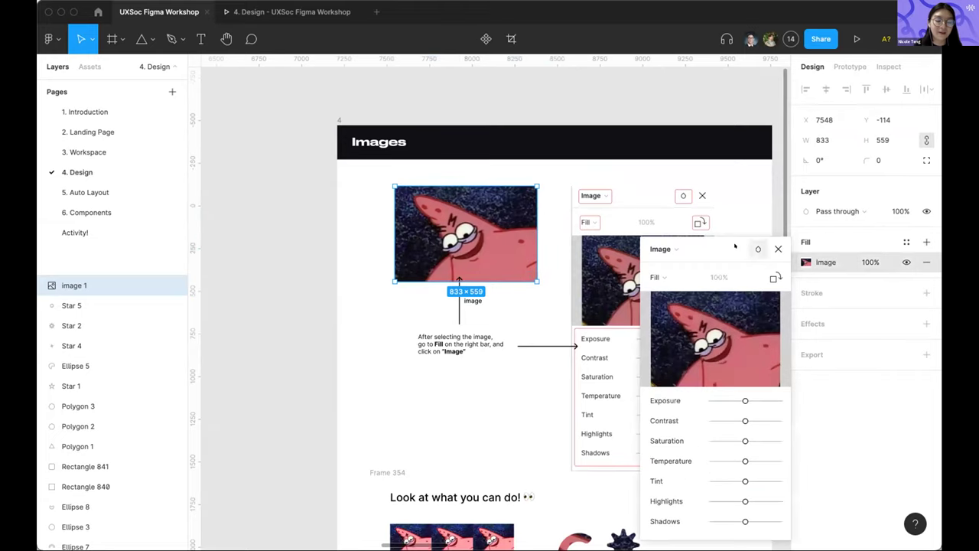
left_click_drag(715, 247, 715, 105)
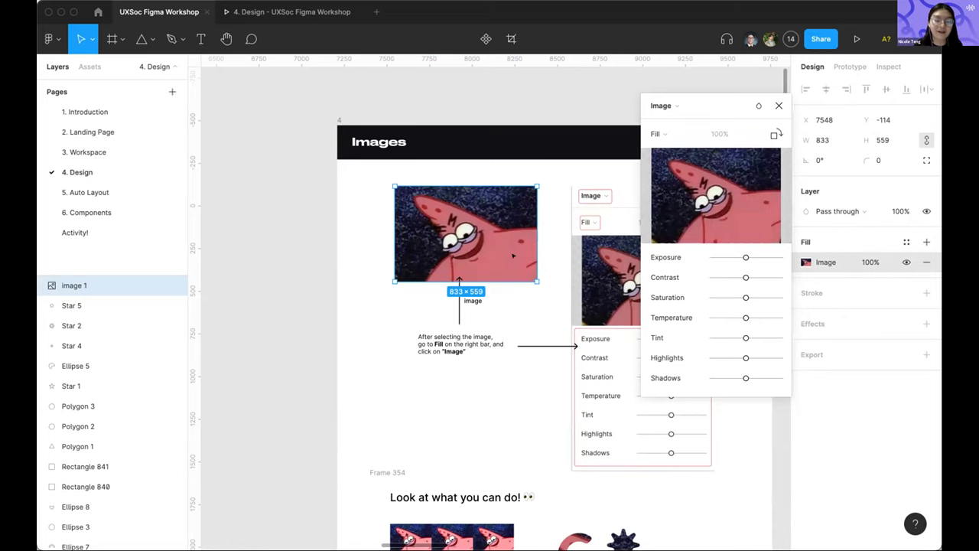
scroll(512, 255, "up", 5)
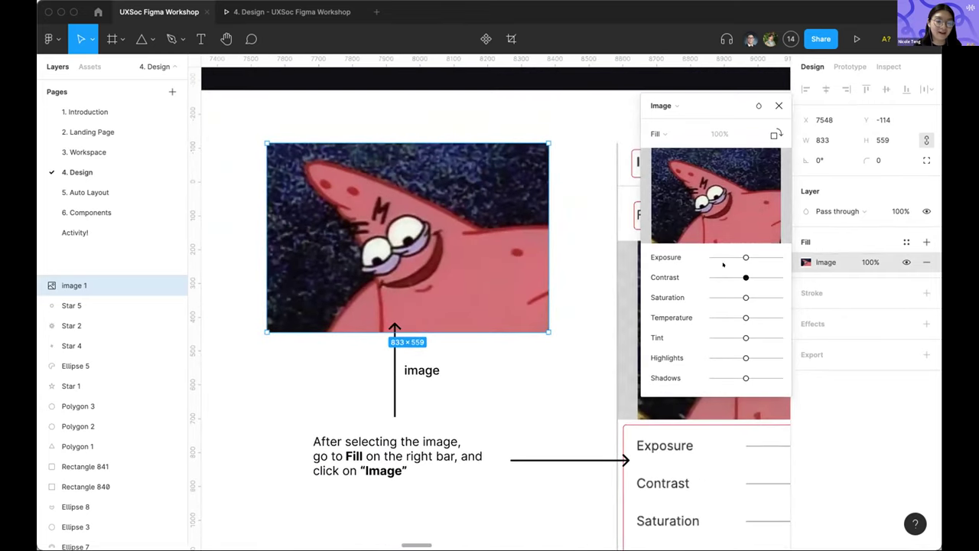
left_click_drag(746, 258, 782, 337)
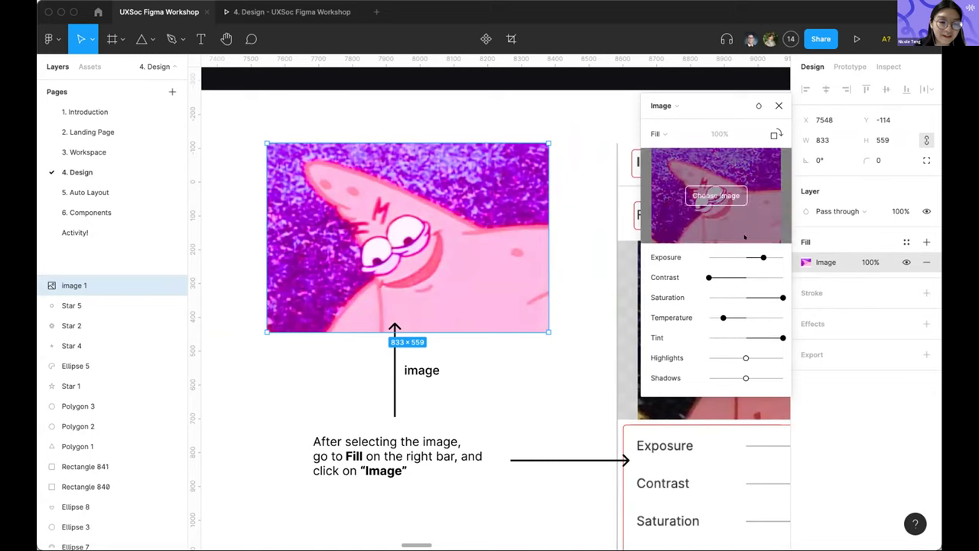
key("ctrl+z")
key("ctrl+z")
key("ctrl+z")
key("ctrl+z")
key("ctrl+z")
key("ctrl+z")
key("Escape")
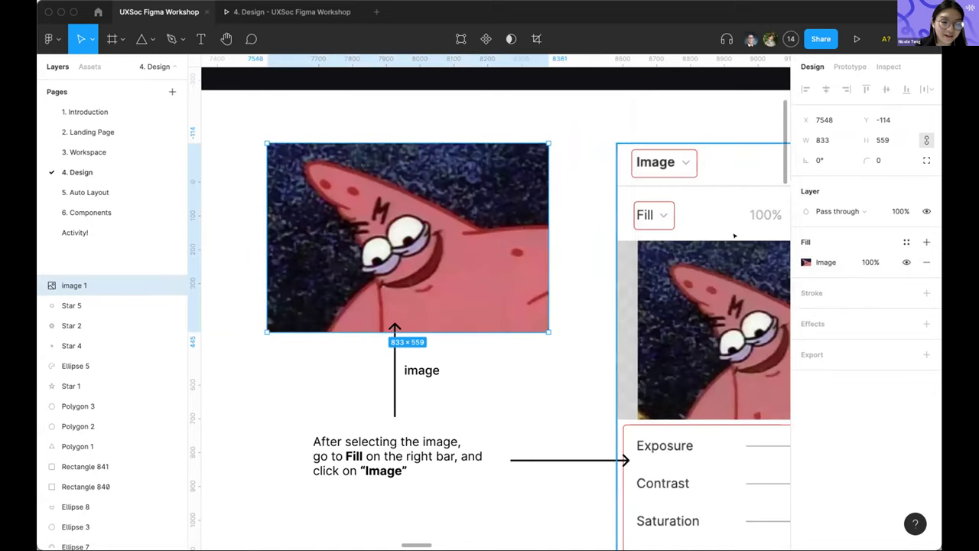
left_click(553, 312)
scroll(553, 312, "down", 5, "ctrl")
scroll(555, 326, "down", 5)
scroll(555, 326, "down", 5)
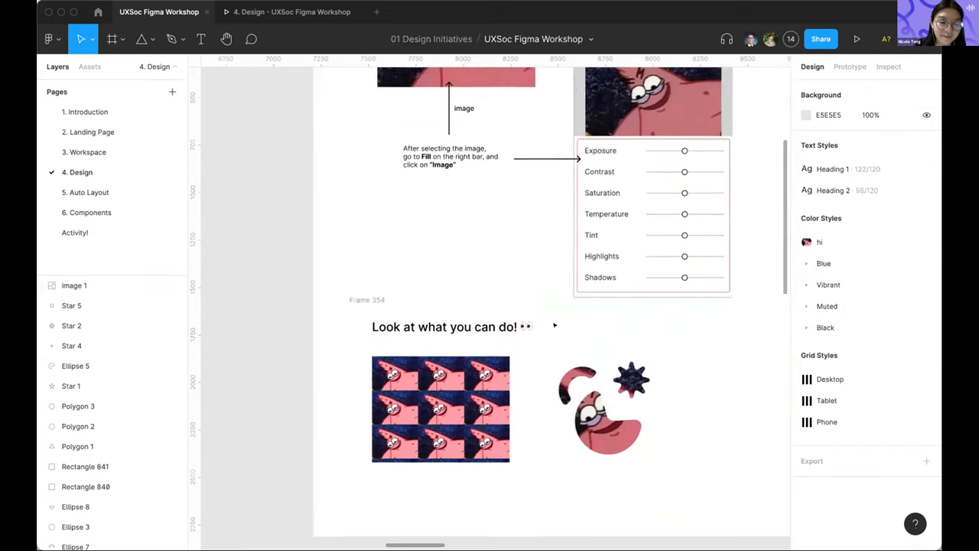
scroll(453, 305, "up", 10, "ctrl")
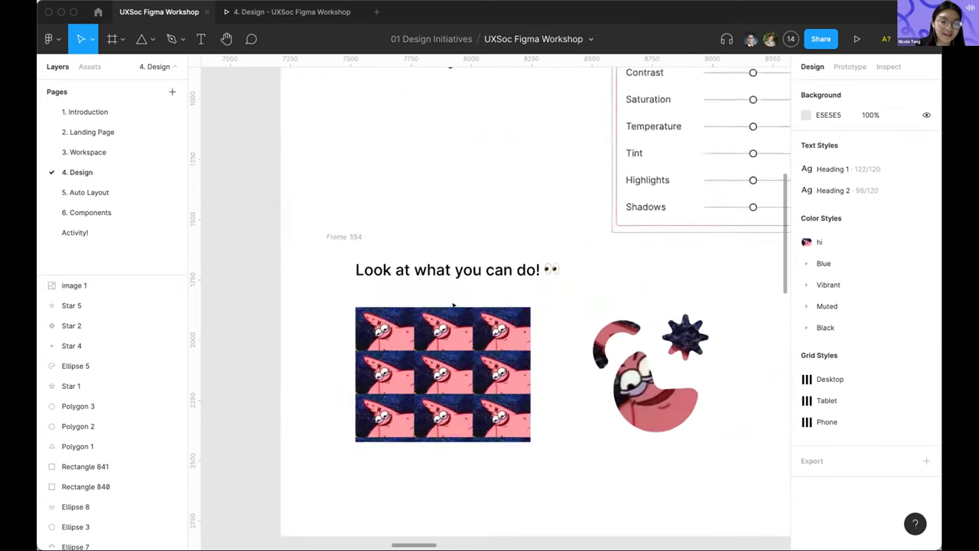
left_click(450, 336)
scroll(442, 367, "up", 3)
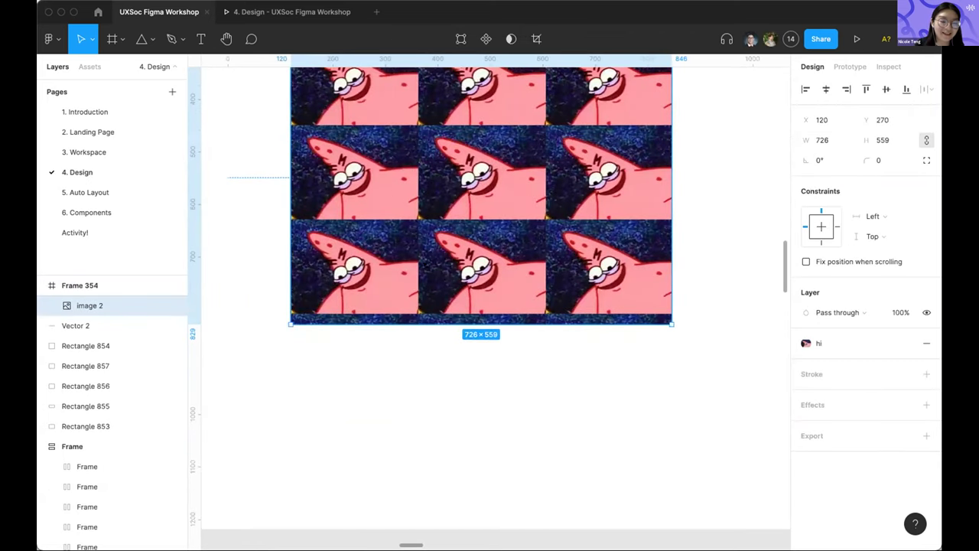
double_click(384, 174)
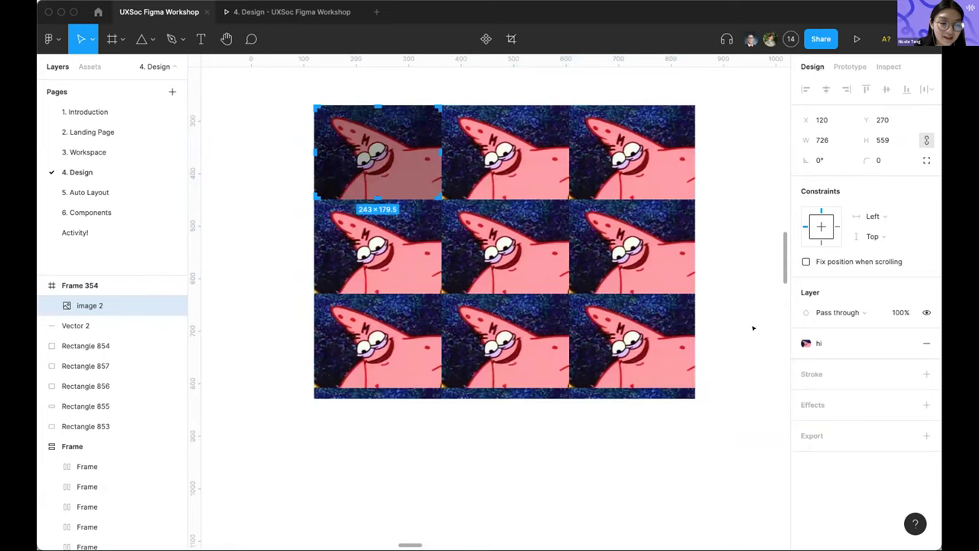
key("Escape")
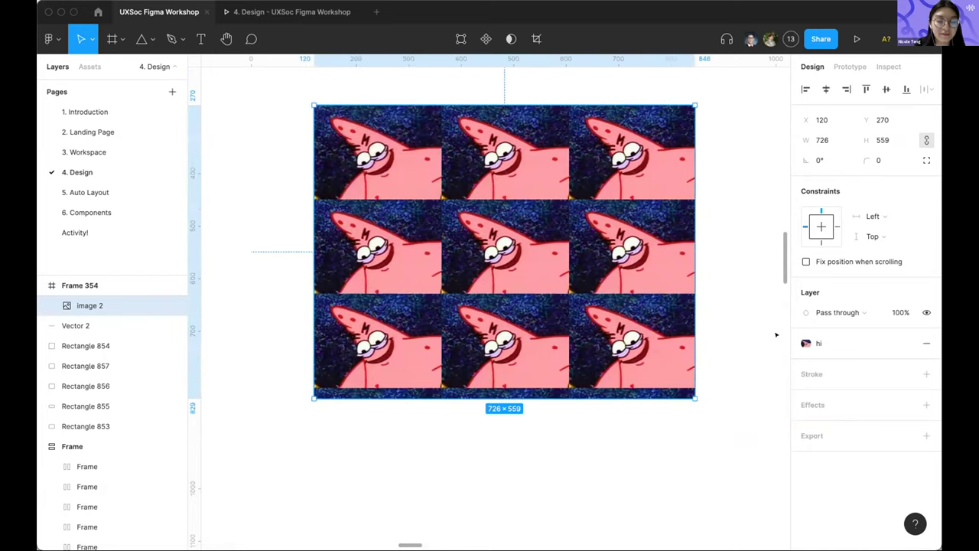
scroll(483, 176, "right", 2)
scroll(483, 176, "down", 3, "ctrl")
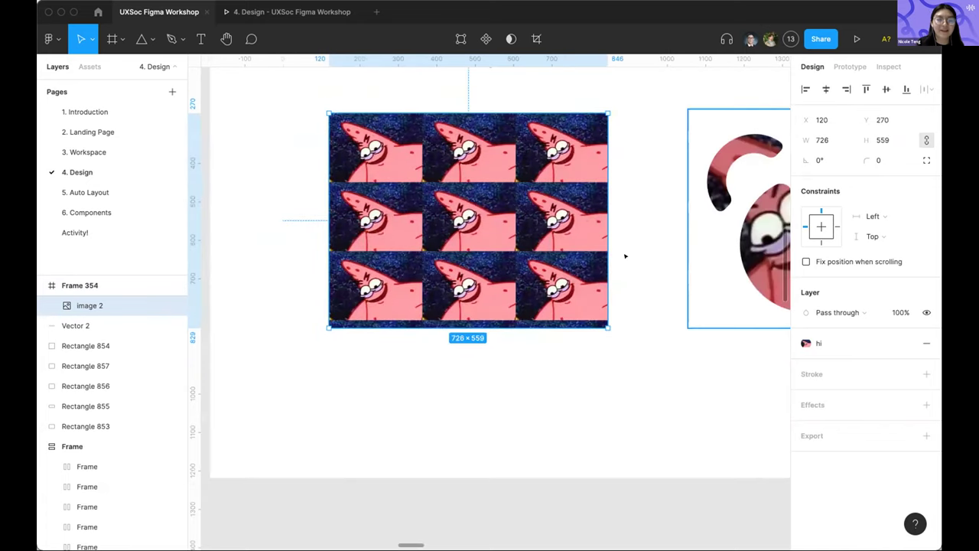
scroll(625, 256, "up", 5)
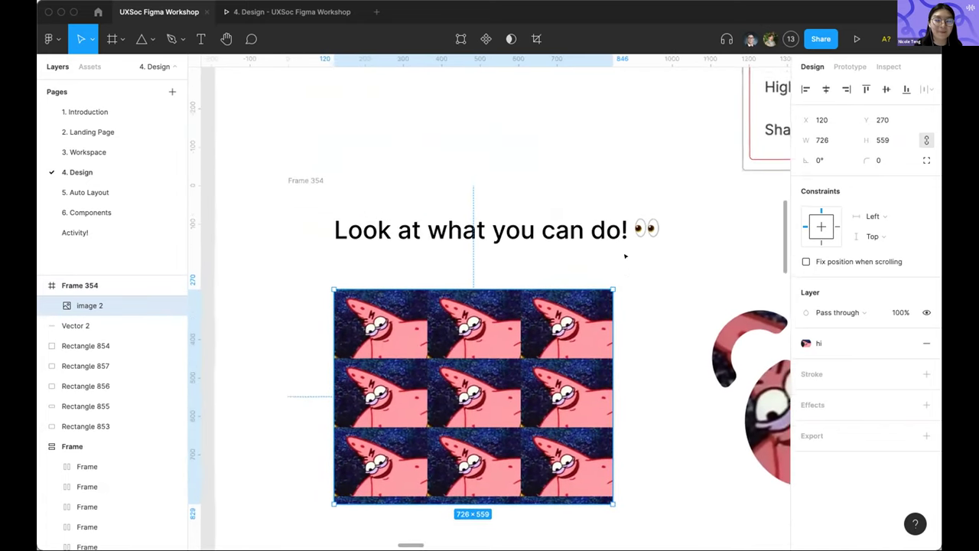
scroll(625, 257, "up", 15)
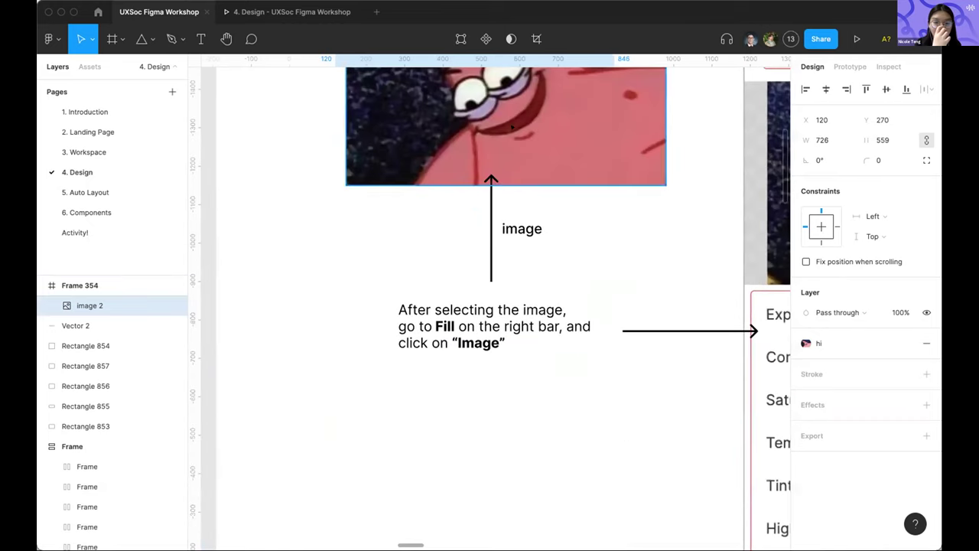
left_click(511, 127)
left_click(806, 261)
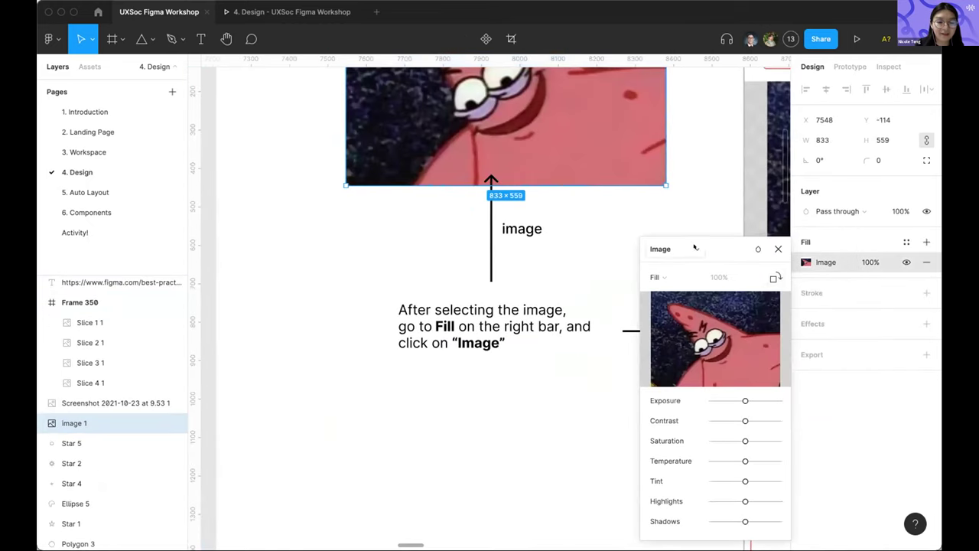
left_click(662, 249)
left_click(721, 246)
left_click_drag(722, 245, 721, 185)
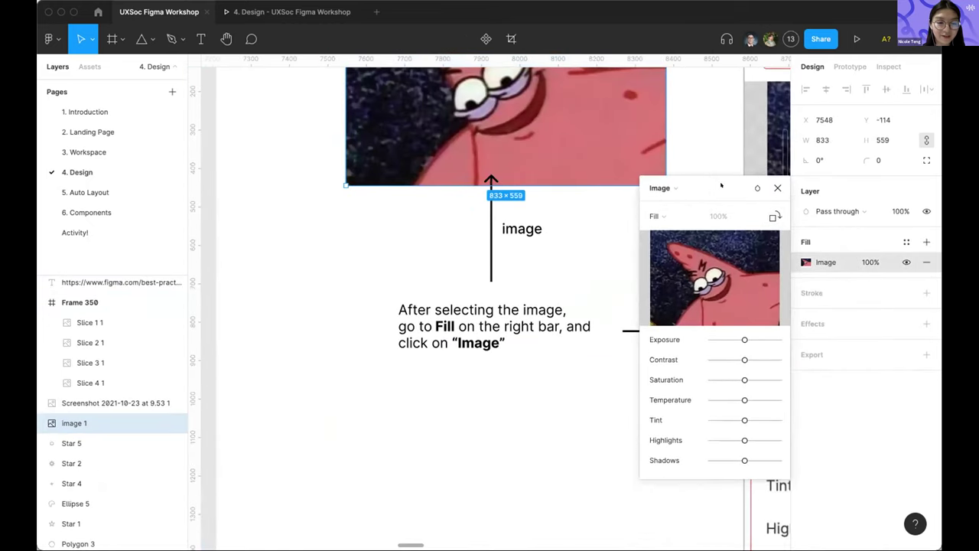
left_click(657, 216)
left_click(671, 261)
scroll(489, 230, "up", 3)
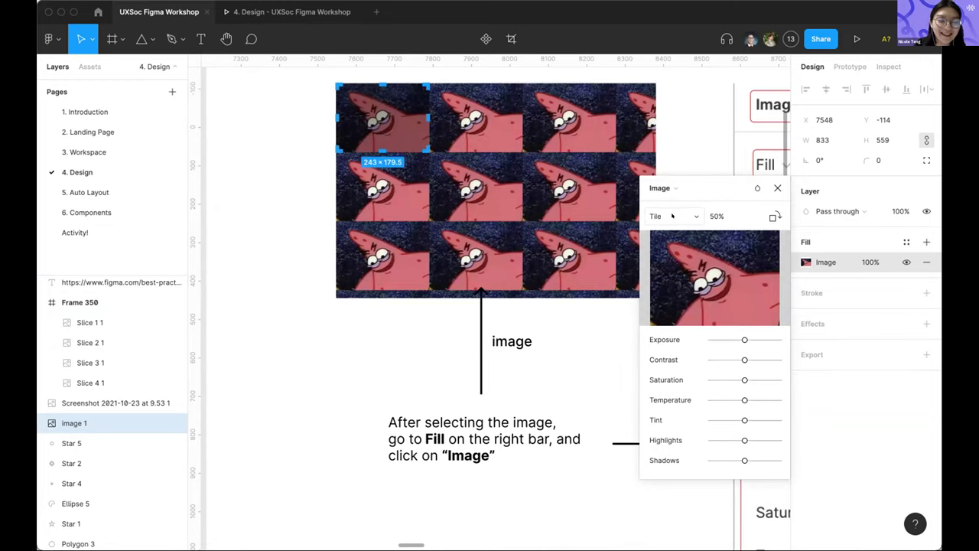
left_click(757, 188)
left_click(778, 187)
Scroll down to the Effects examples and select the 167×72 blue Button component
scroll(604, 273, "down", 10)
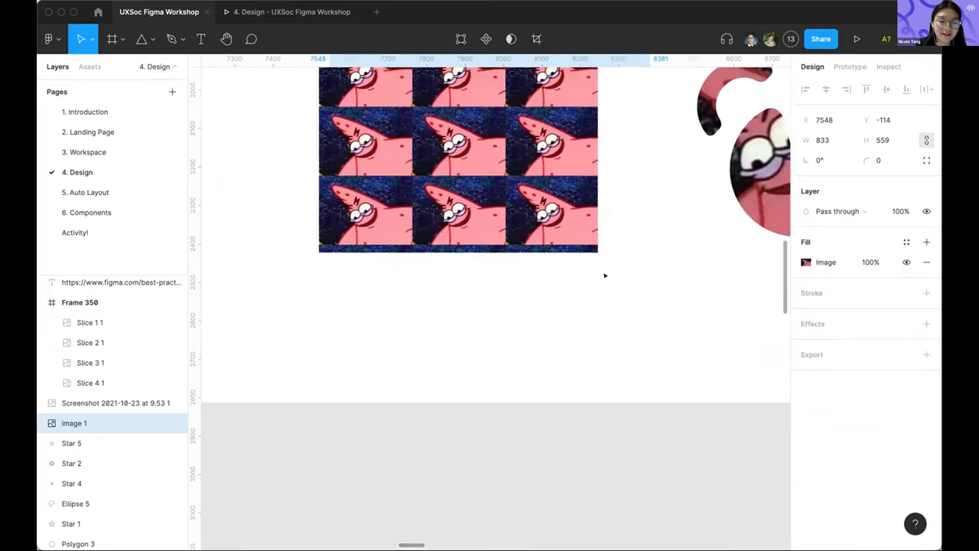
scroll(441, 284, "down", 5)
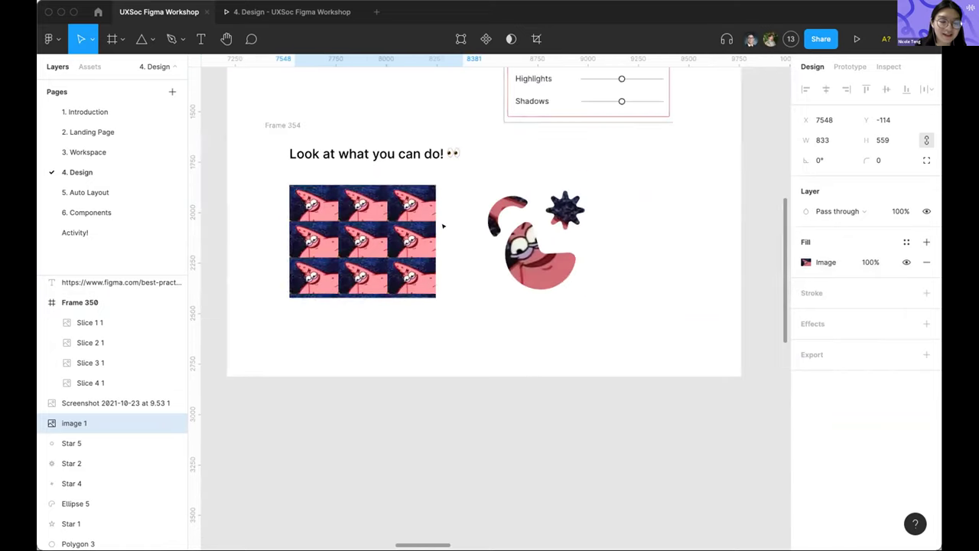
scroll(441, 278, "right", 8)
scroll(442, 278, "up", 2)
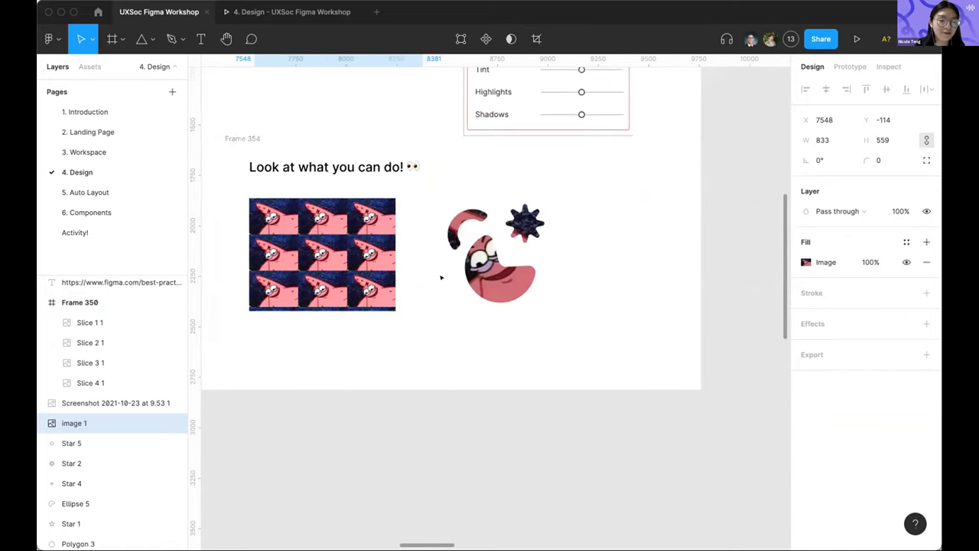
scroll(441, 278, "right", 5)
scroll(441, 276, "up", 6)
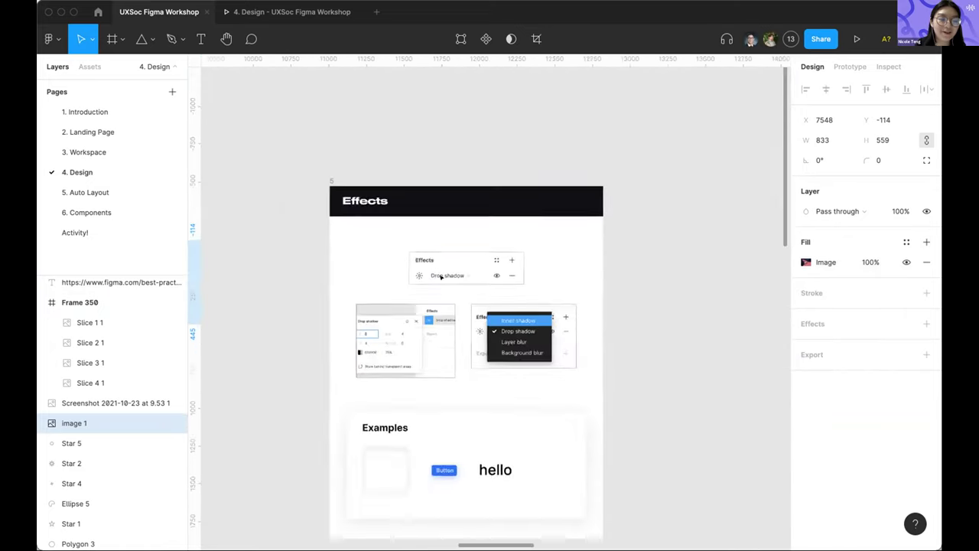
scroll(441, 267, "up", 5)
scroll(441, 267, "down", 2)
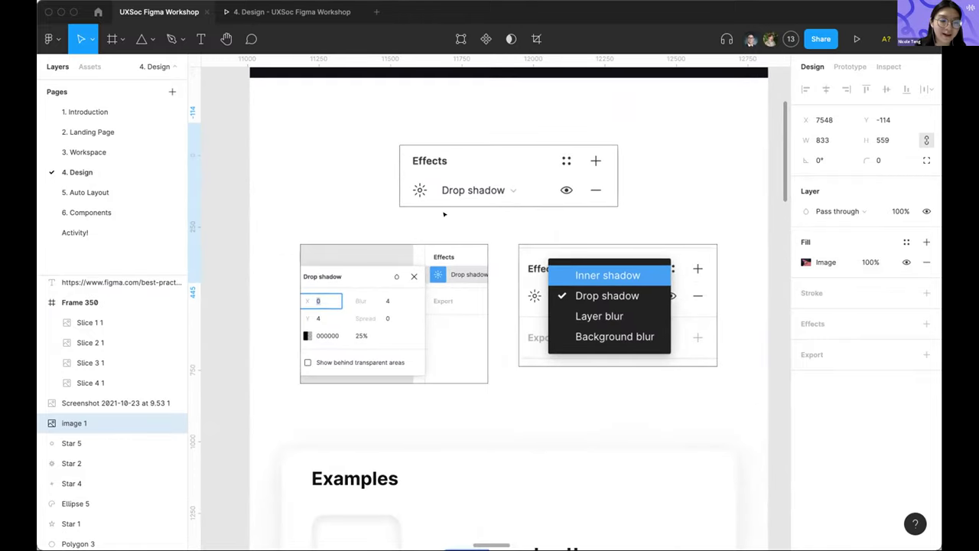
scroll(444, 214, "down", 6)
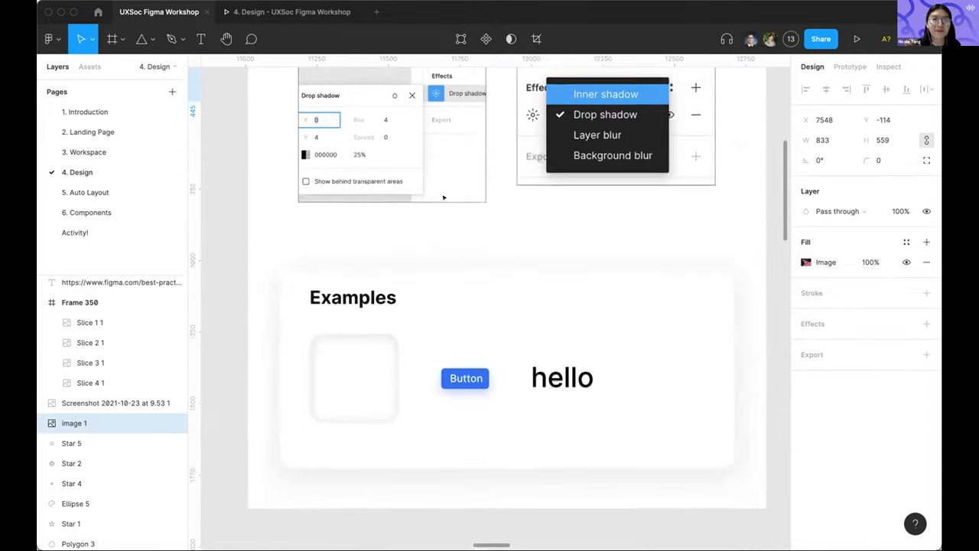
scroll(452, 230, "up", 5)
left_click(475, 320)
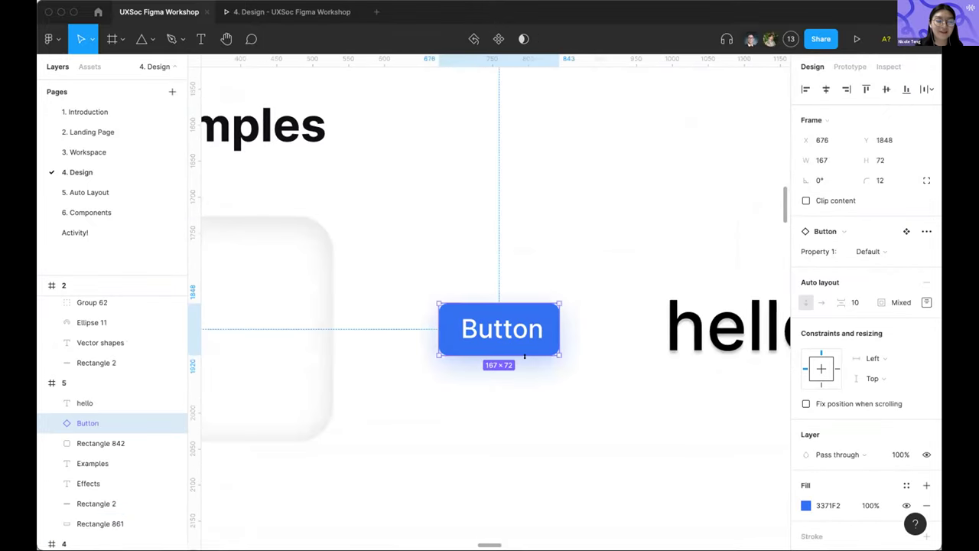
scroll(534, 362, "up", 3)
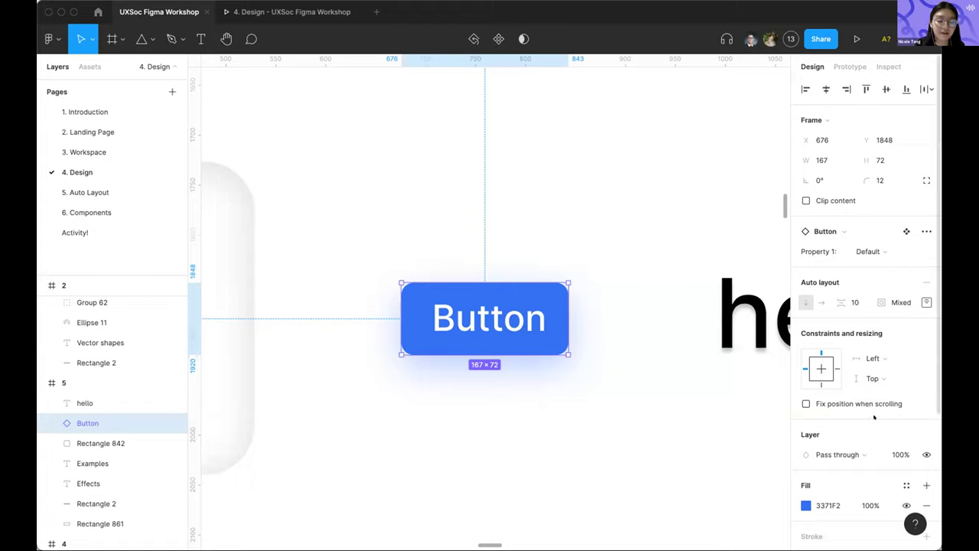
scroll(813, 416, "down", 5)
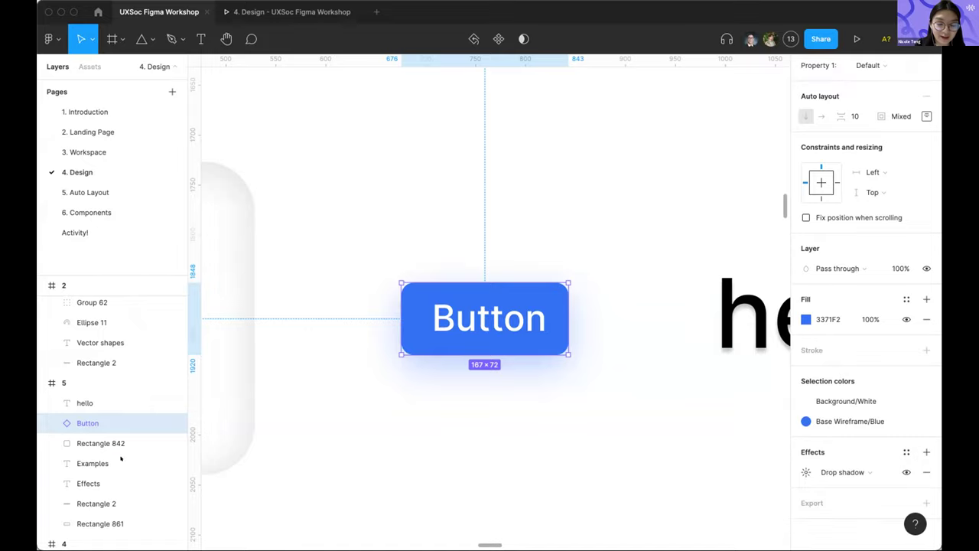
left_click(823, 470)
left_click(849, 470)
left_click(806, 472)
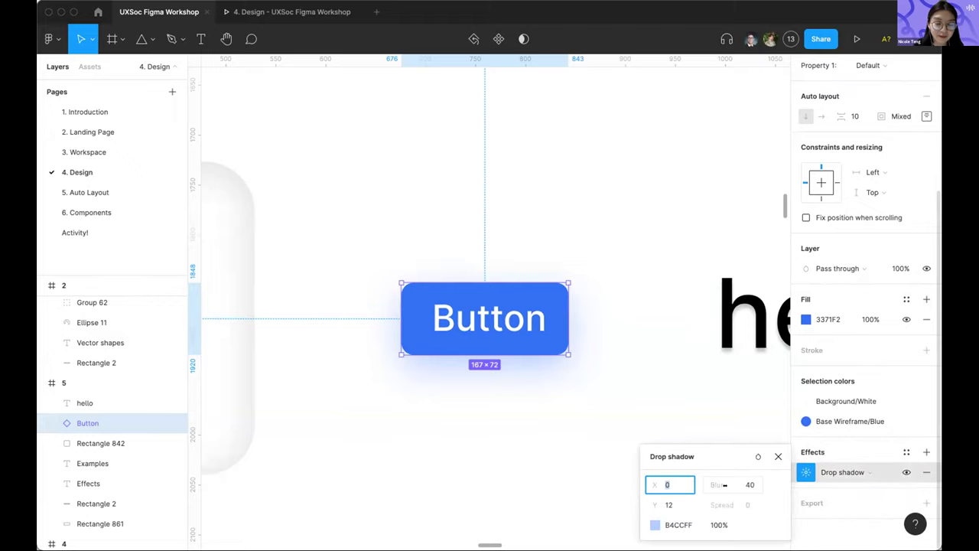
left_click_drag(722, 485, 787, 489)
mouse_move(728, 492)
left_mouse_down()
mouse_move(628, 503)
mouse_move(759, 502)
mouse_move(697, 499)
mouse_move(714, 485)
left_mouse_up()
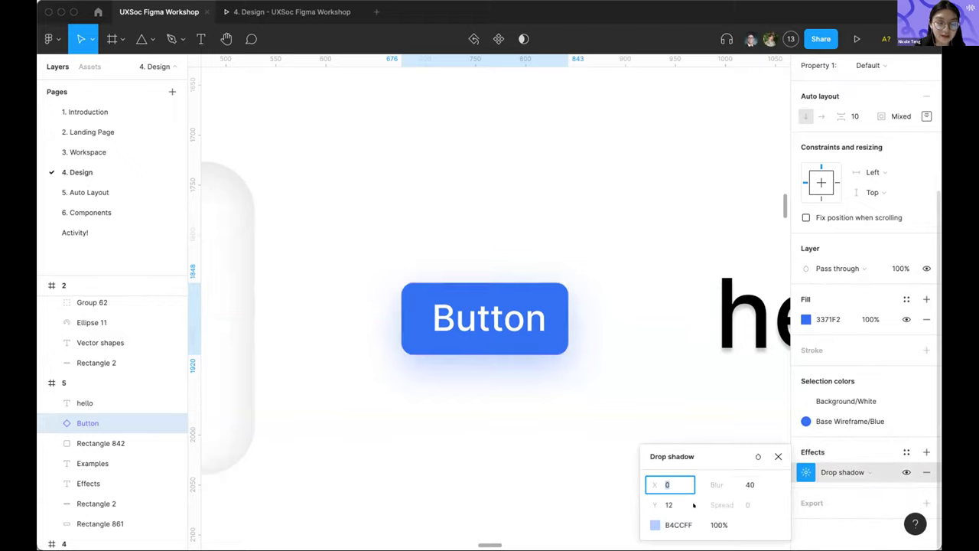
left_click(655, 525)
left_click_drag(540, 306, 636, 385)
key("ctrl+z")
key("ctrl+z")
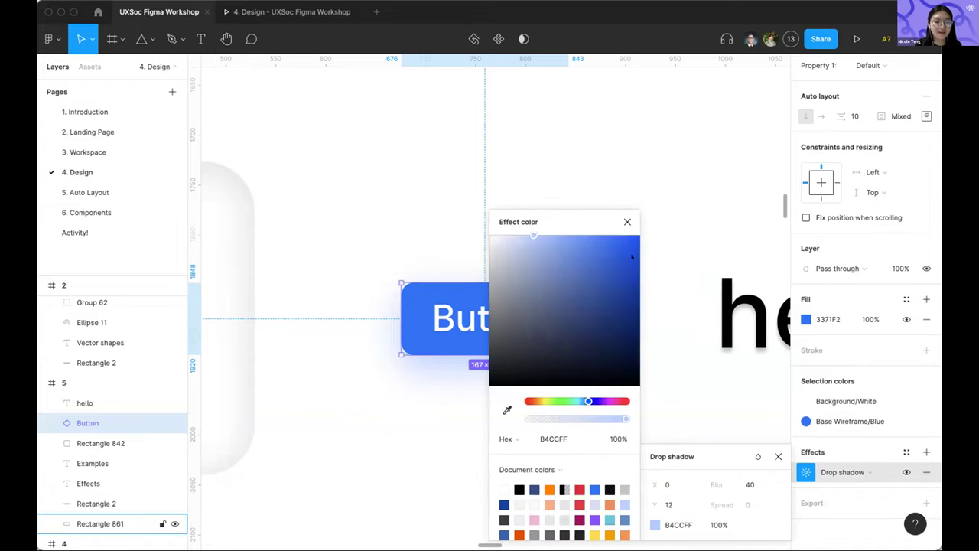
left_click(627, 222)
left_click_drag(656, 505, 92, 525)
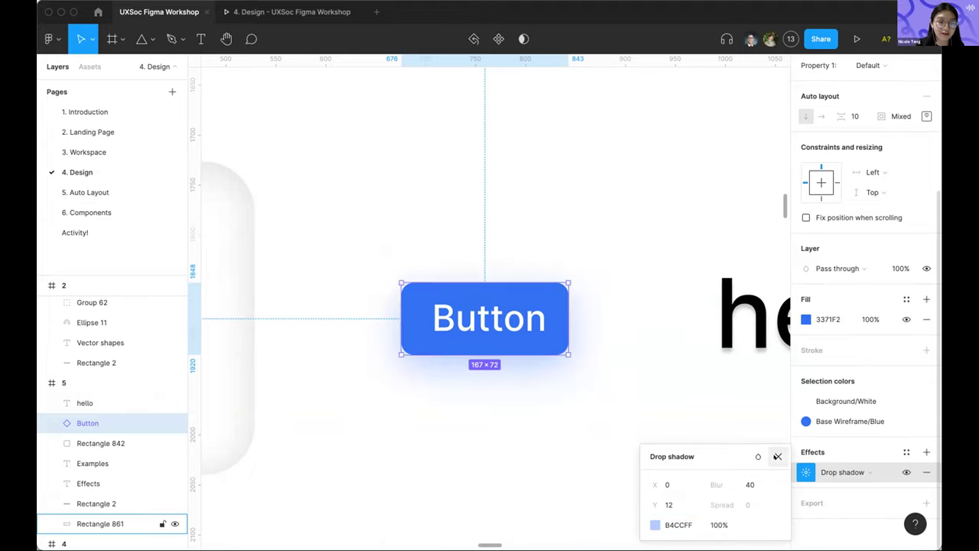
left_click(778, 456)
scroll(632, 359, "down", 5)
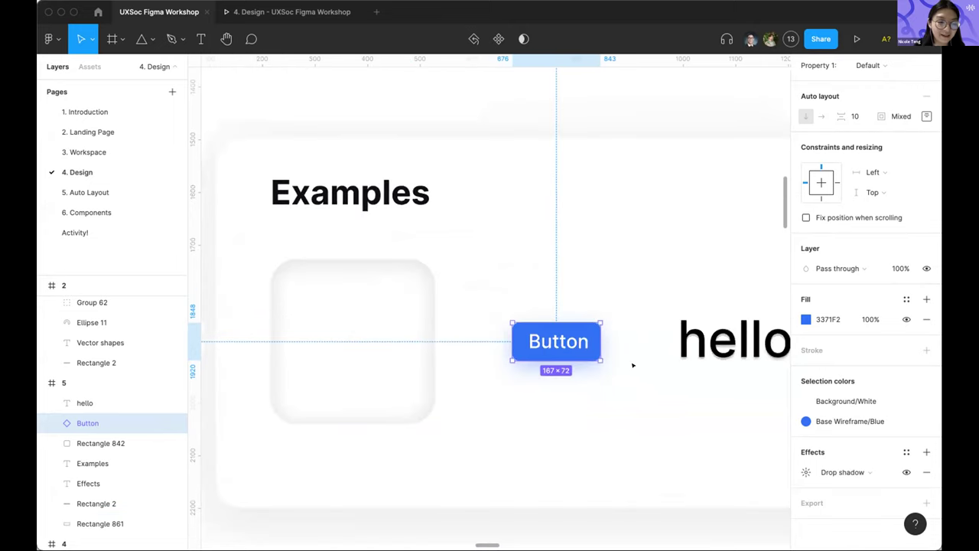
Give Rectangle 842's inner shadow Y 4 and spread 5, then close its settings
left_click(354, 317)
scroll(469, 284, "left", 2)
scroll(472, 285, "up", 3)
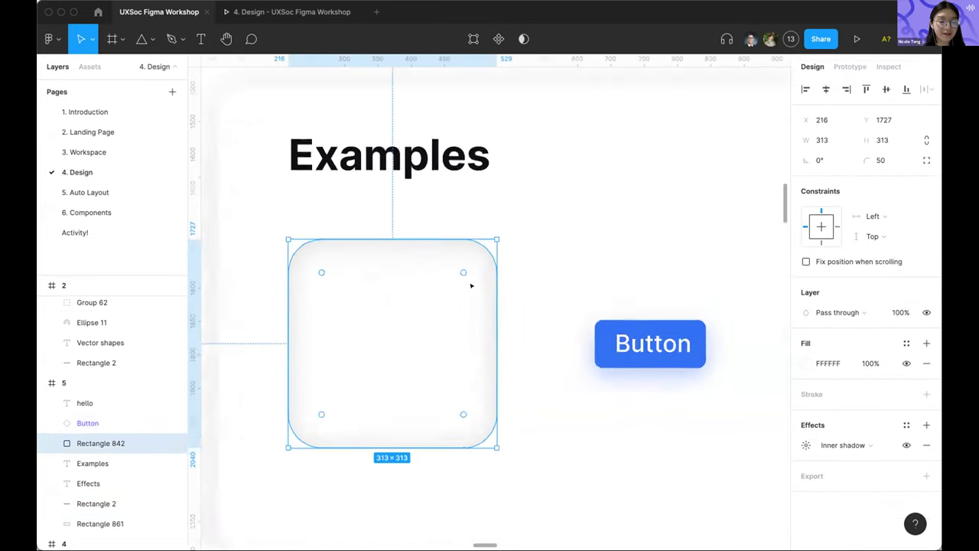
scroll(471, 285, "up", 3)
left_click(804, 445)
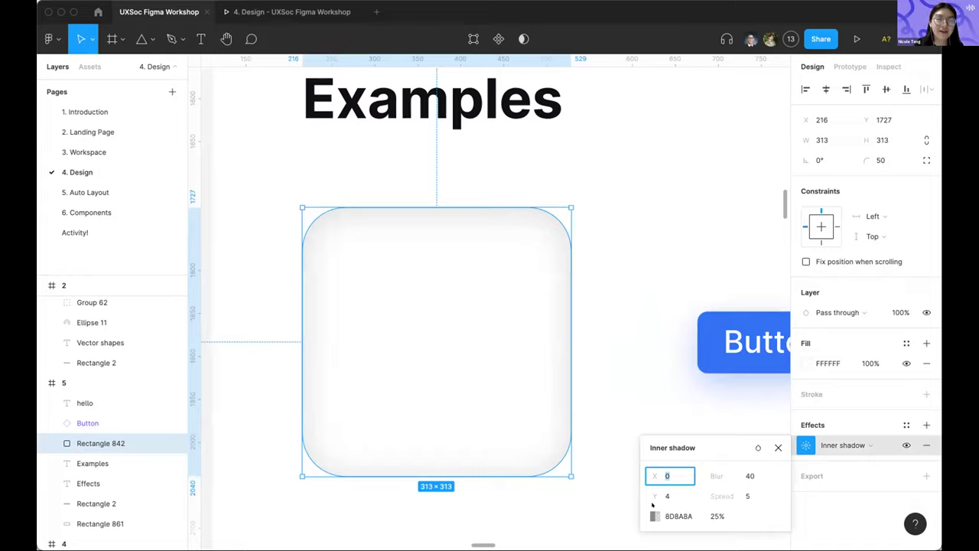
mouse_move(652, 504)
left_mouse_down()
mouse_move(765, 503)
mouse_move(560, 514)
mouse_move(750, 509)
mouse_move(636, 514)
mouse_move(645, 495)
mouse_move(657, 497)
left_mouse_up()
left_click_drag(724, 496, 736, 518)
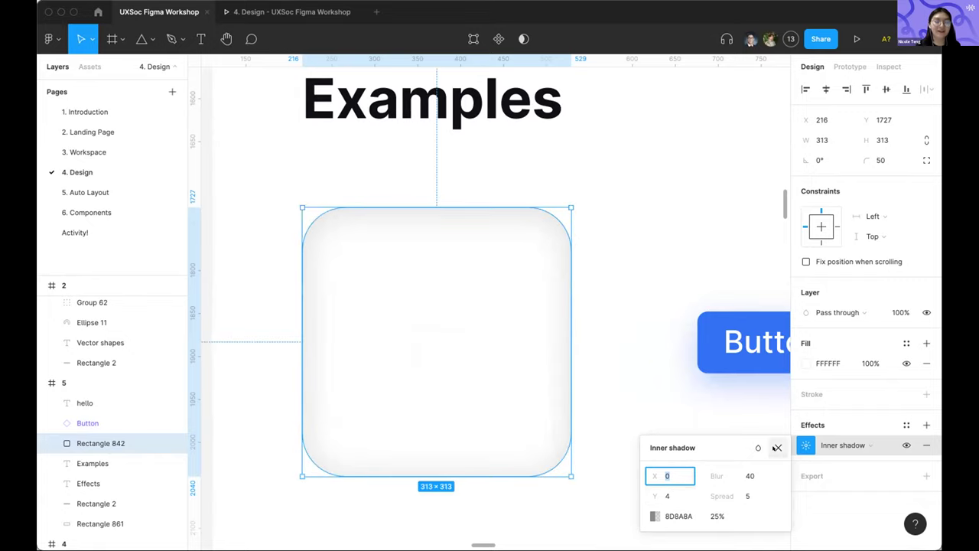
left_click(777, 448)
scroll(651, 343, "right", 10)
scroll(651, 343, "down", 3)
Select the hello text, then pan right to the Styles frame's Text Styles Step 1 example
left_click(85, 402)
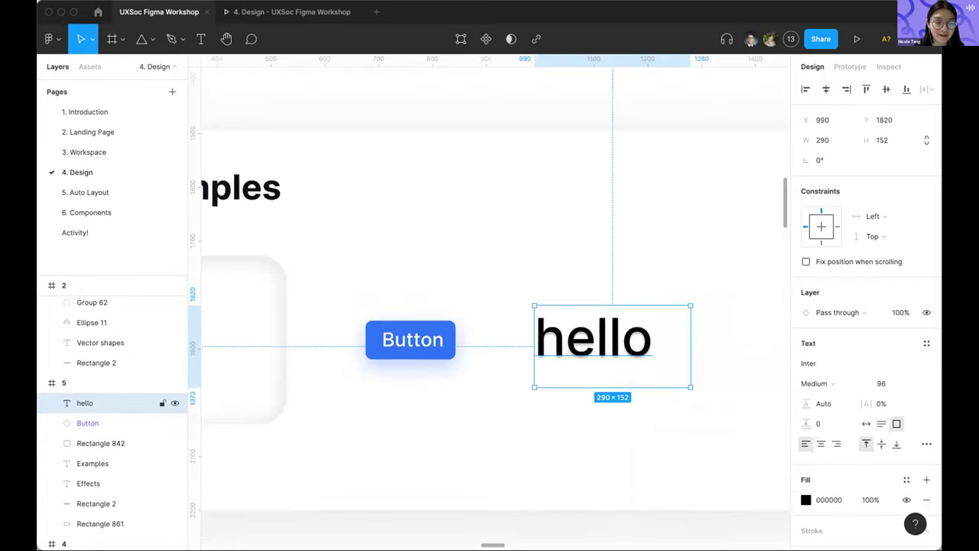
scroll(619, 357, "right", 3)
scroll(617, 343, "down", 5)
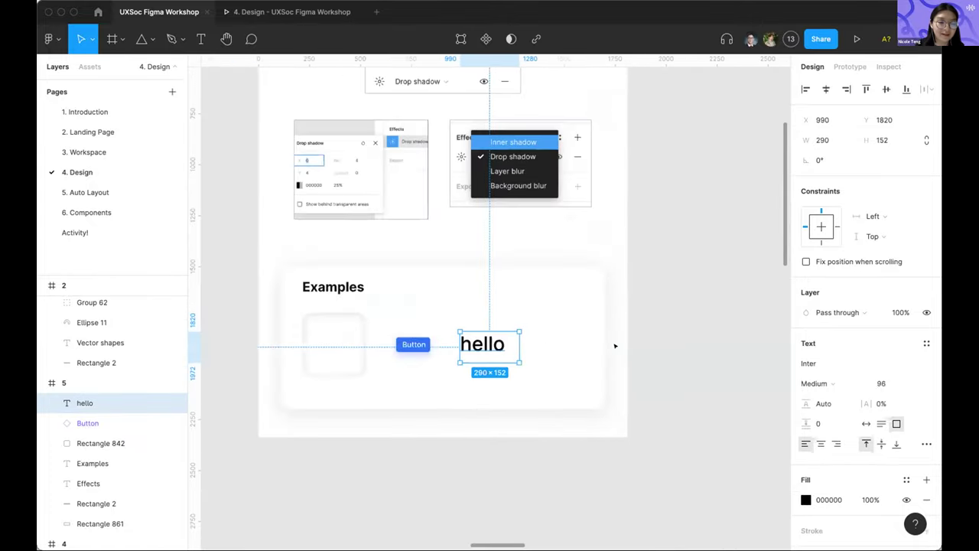
scroll(615, 346, "right", 15)
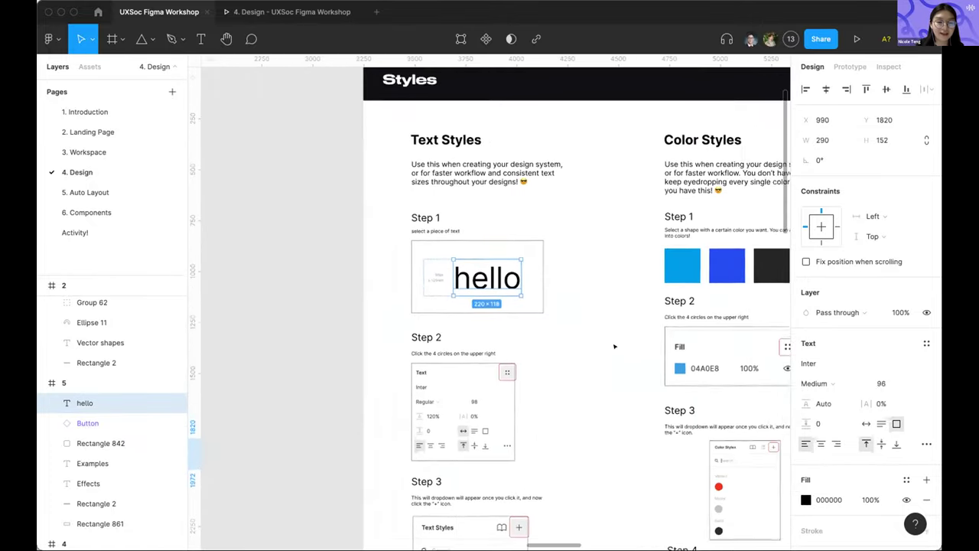
scroll(614, 347, "right", 5)
scroll(614, 347, "up", 3)
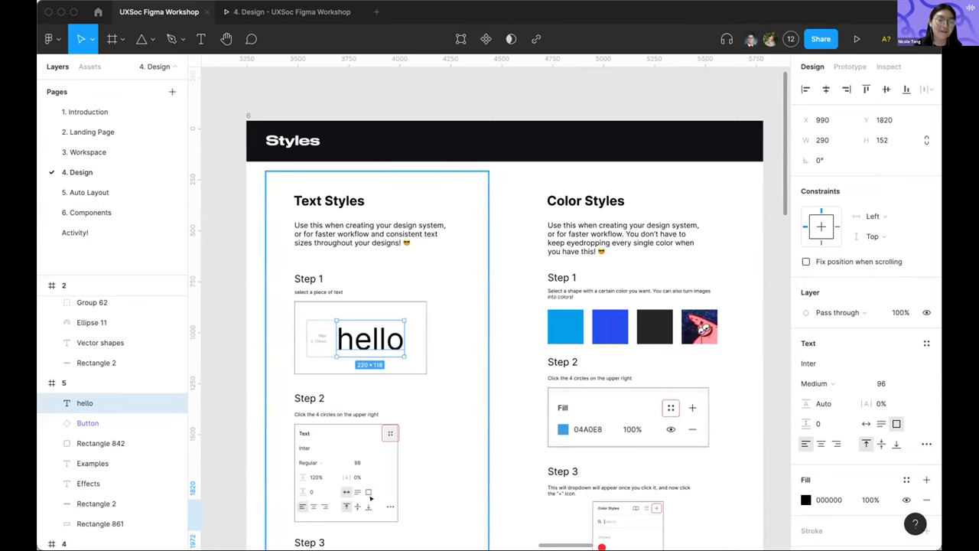
scroll(382, 257, "up", 5)
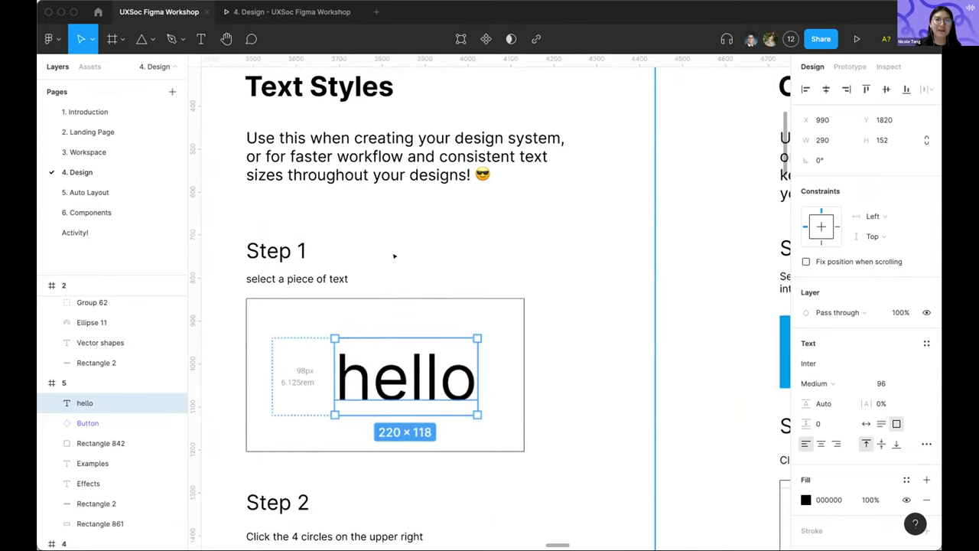
Type a new 'heading' text beside Text Styles Step 1, correcting the typos
key("t")
left_click(448, 229)
type("heaing")
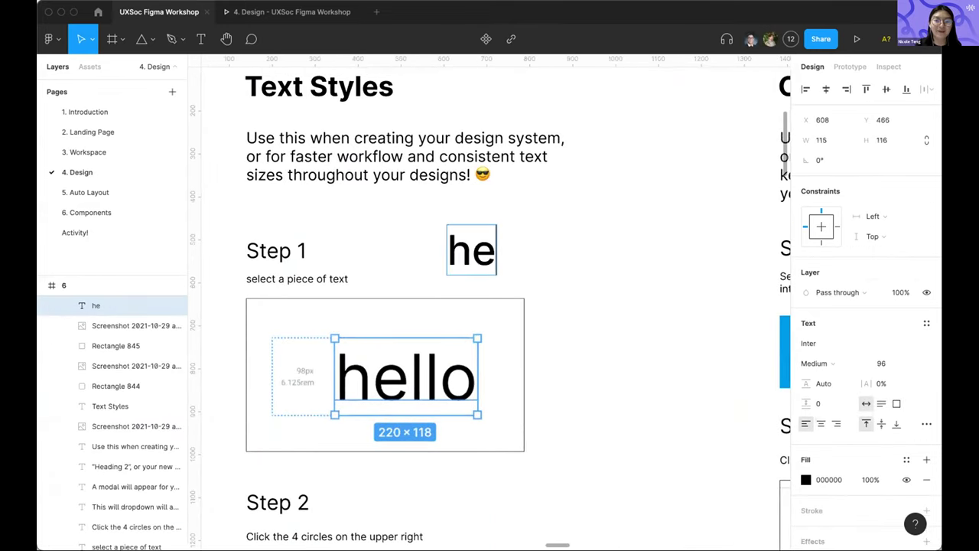
key("BackSpace")
key("BackSpace")
key("BackSpace")
type("din")
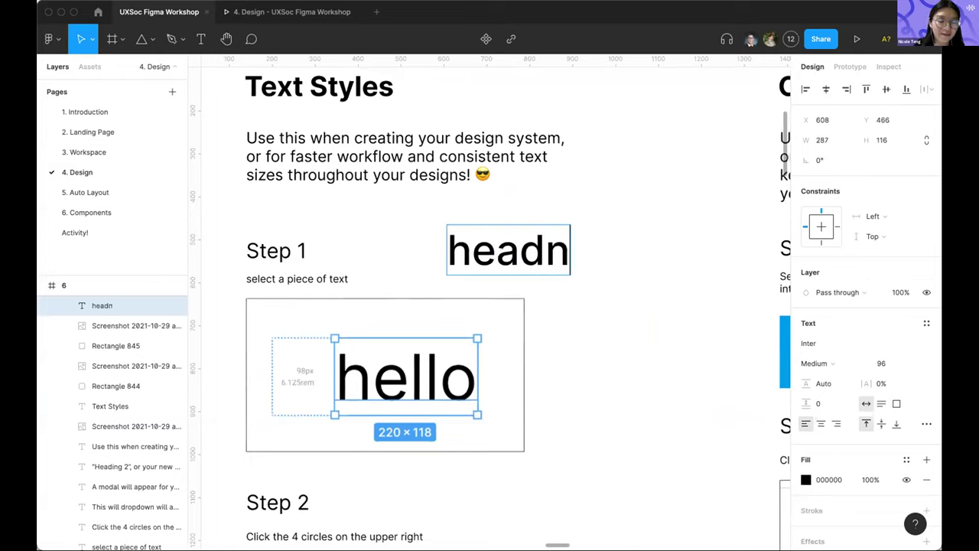
key("BackSpace")
type("ing")
key("Escape")
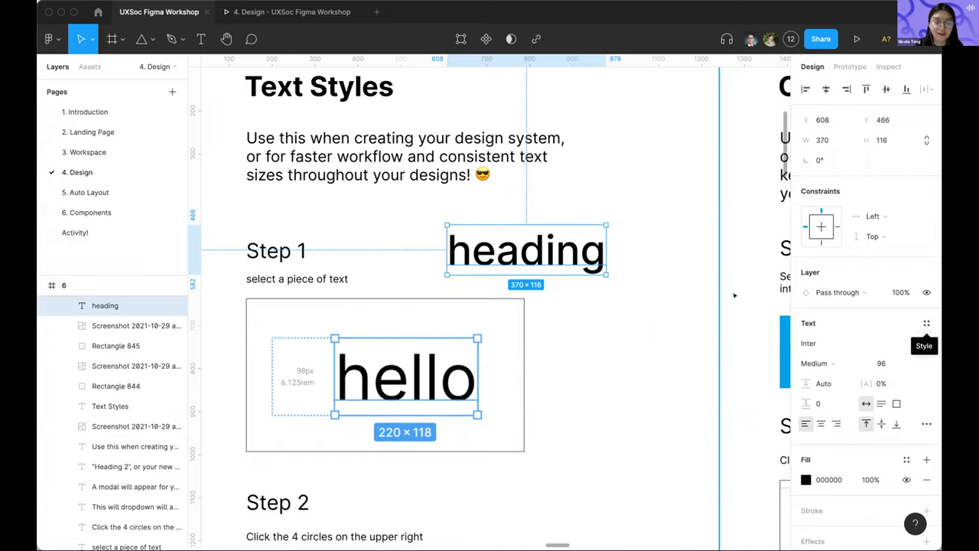
scroll(604, 264, "down", 3)
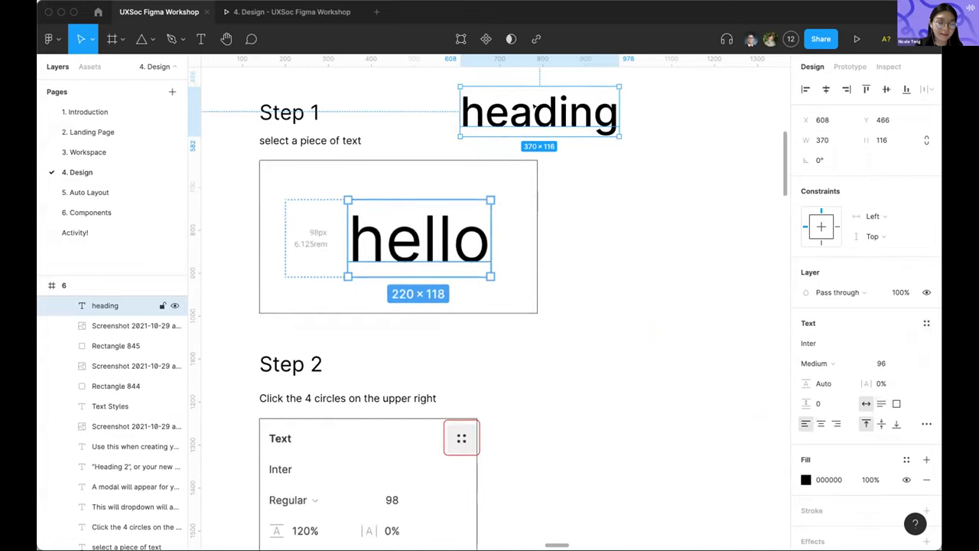
Create a new text style named 'Aidan's Heading' from the heading text
left_click_drag(538, 116, 532, 383)
scroll(563, 305, "down", 4)
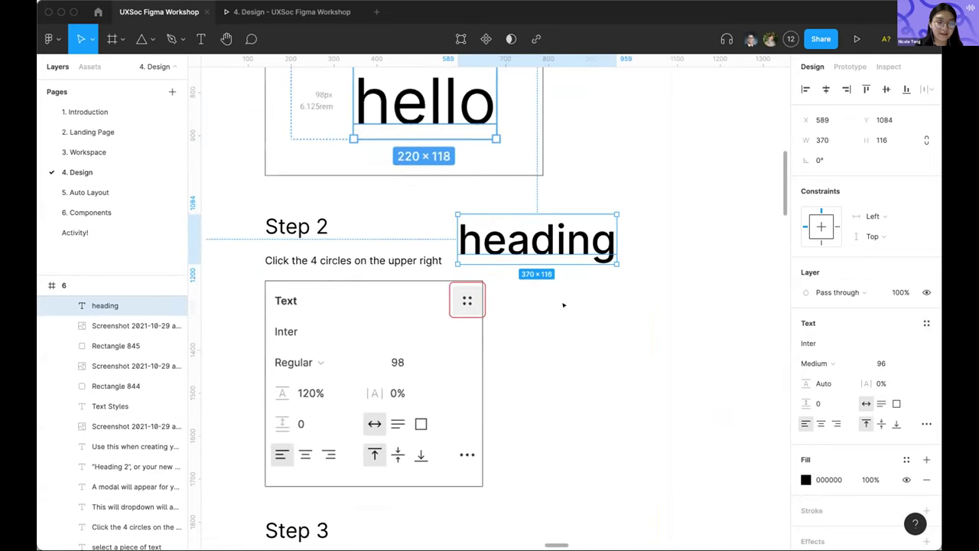
left_click(927, 323)
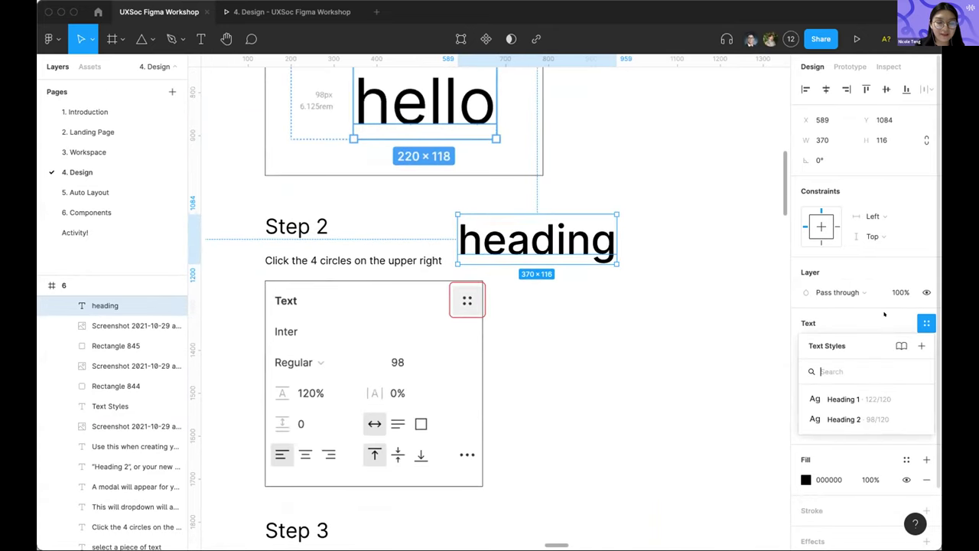
left_click(922, 346)
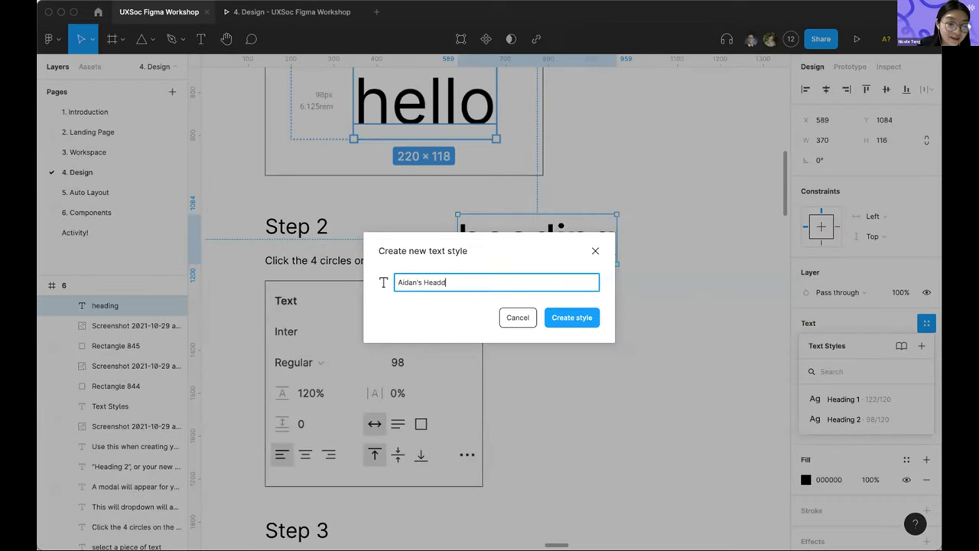
type("Aidan's Heading")
key("Return")
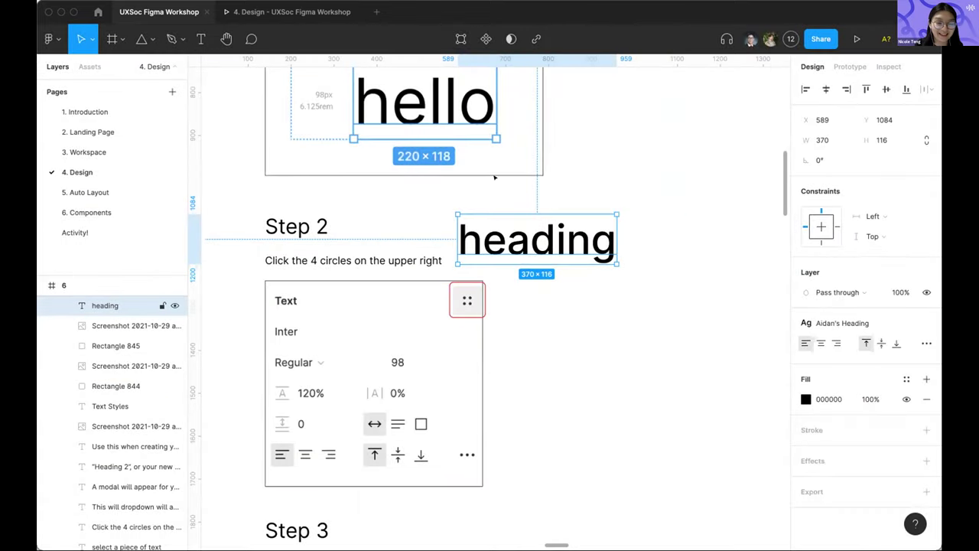
Add placeholder text 'dasda' beside Step 5
left_click_drag(512, 277, 528, 442)
scroll(527, 442, "down", 5)
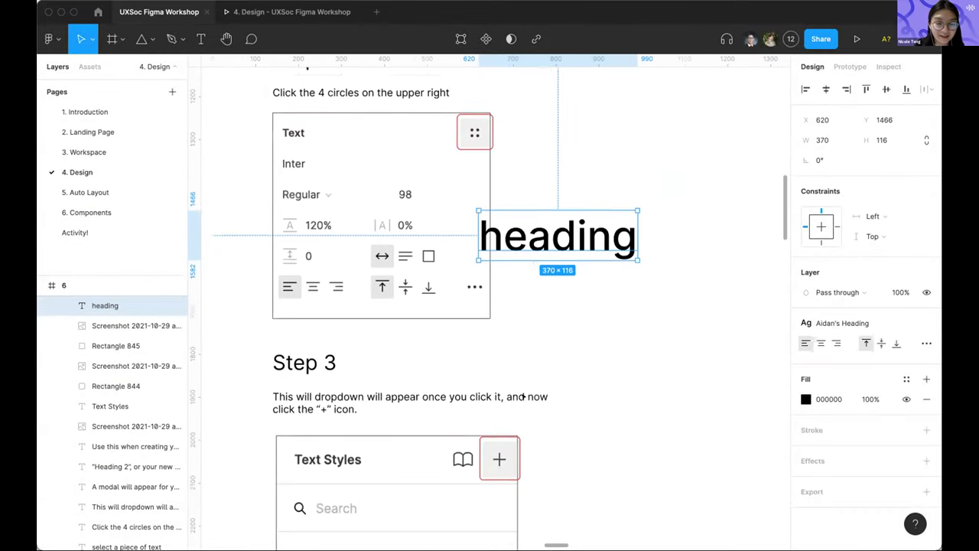
left_click_drag(536, 245, 505, 353)
scroll(555, 385, "down", 5)
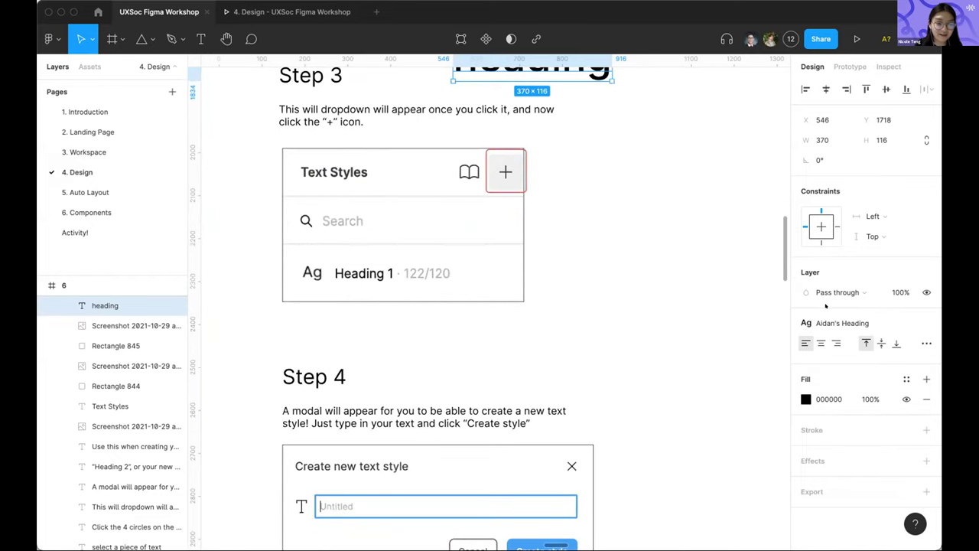
scroll(655, 366, "down", 5)
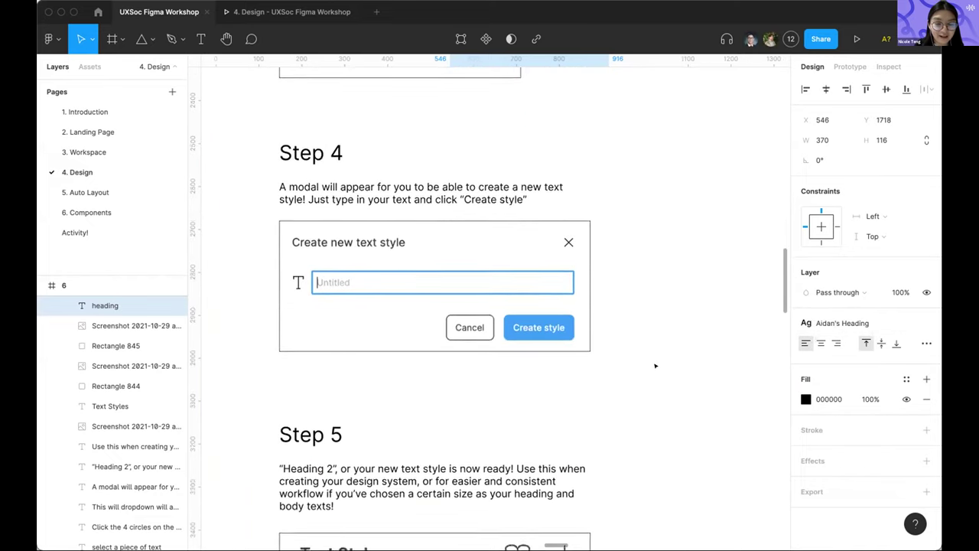
scroll(656, 365, "down", 2)
key("t")
left_click(557, 337)
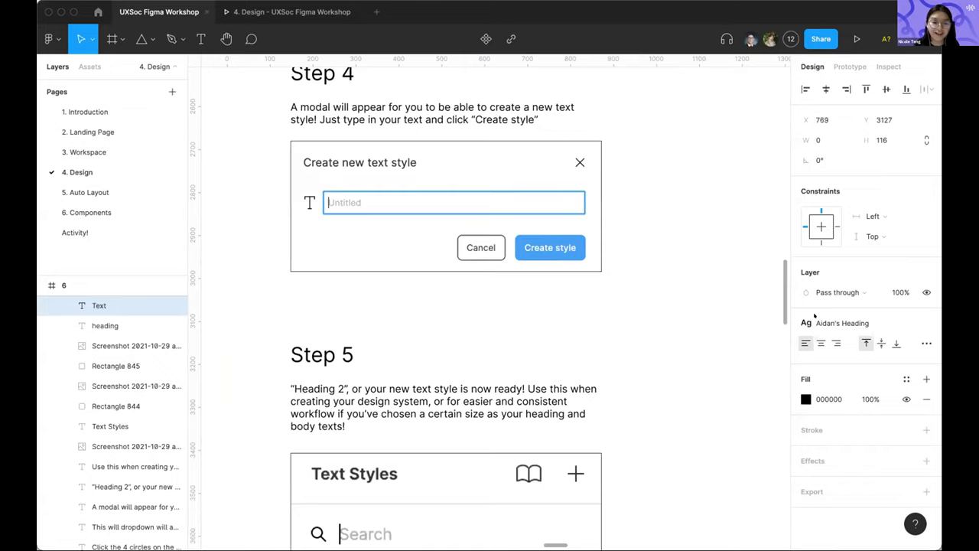
type("dasda")
key("Escape")
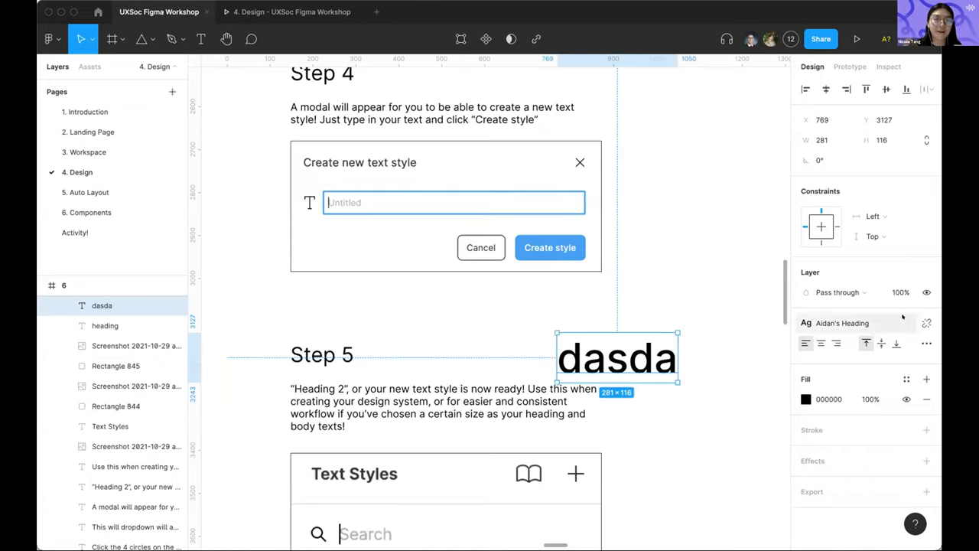
Apply the Aidan's Heading text style to the dasda text
left_click(925, 323)
left_click(925, 323)
left_click(926, 323)
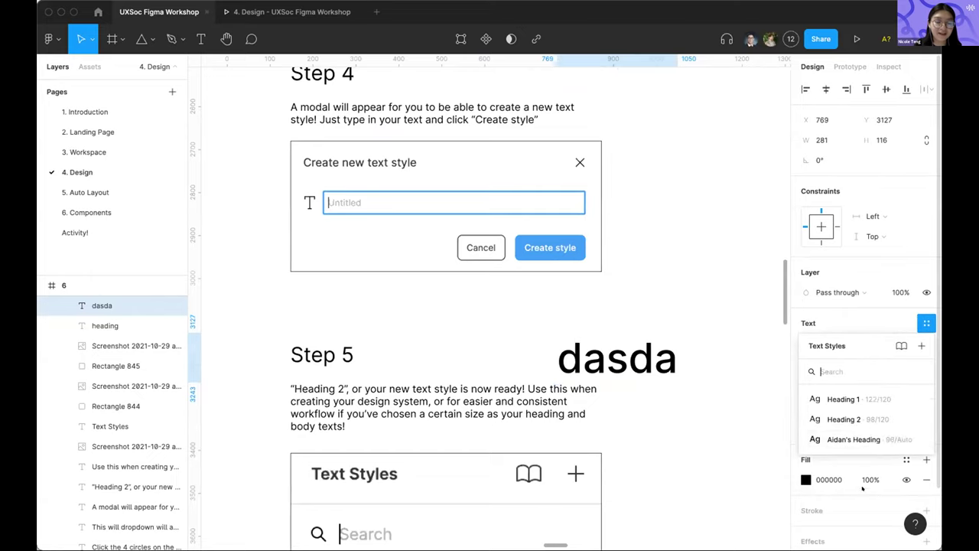
left_click(853, 440)
Detach the style, try font size 10, then reapply Aidan's Heading
key("Return")
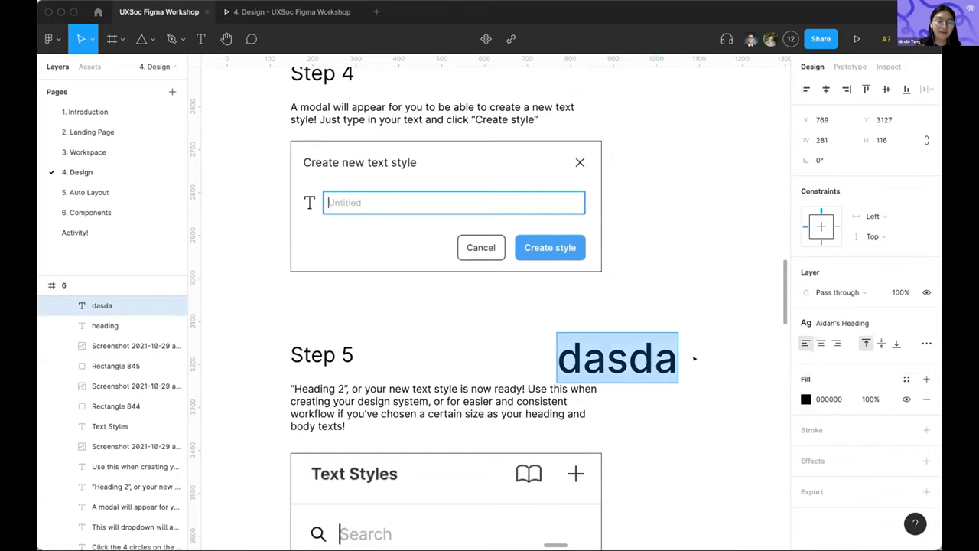
left_click(926, 323)
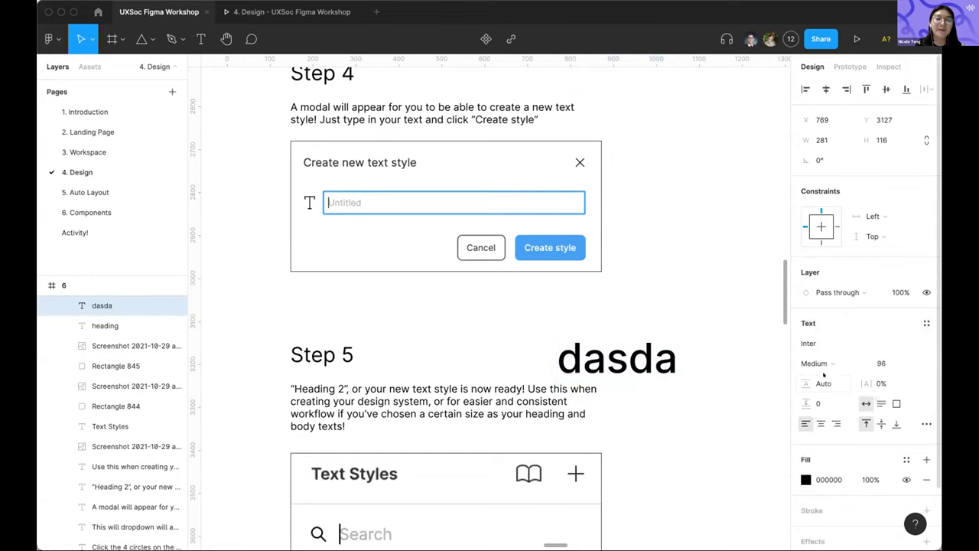
left_click(882, 365)
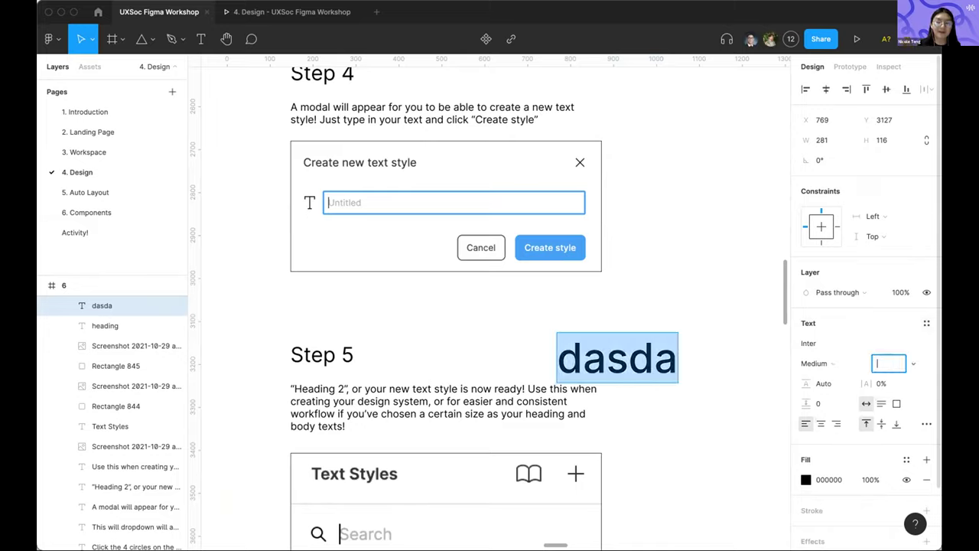
type("10")
key("Return")
left_click(927, 323)
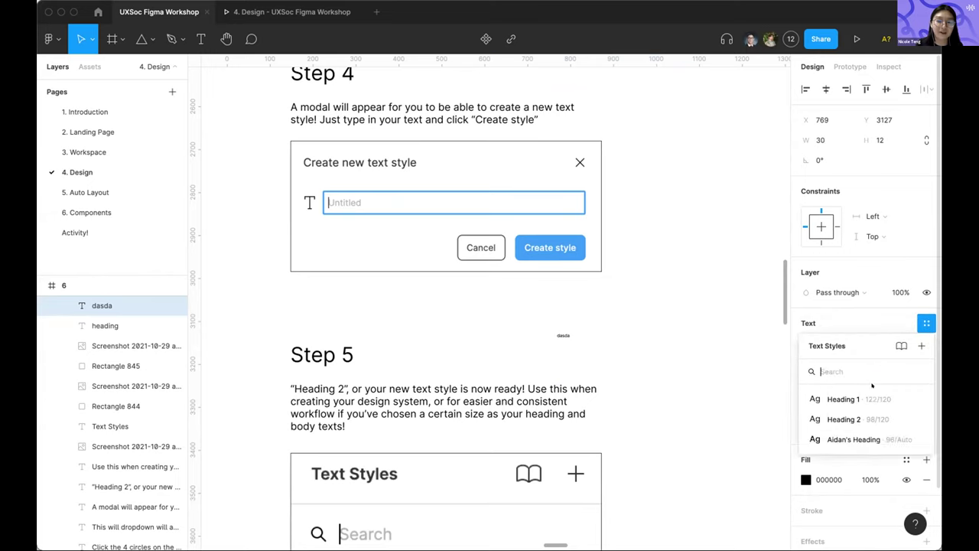
left_click(848, 439)
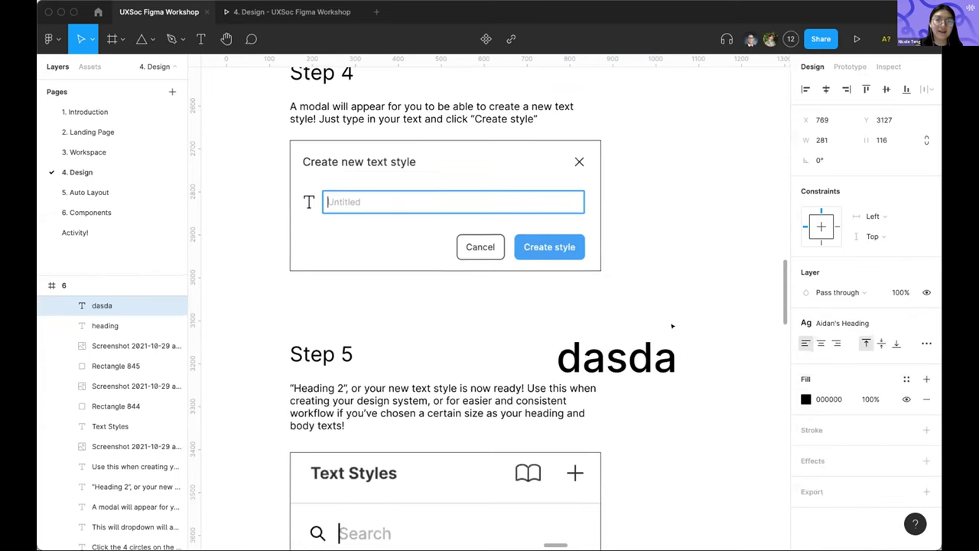
scroll(652, 325, "down", 3)
scroll(640, 329, "down", 5)
key("Escape")
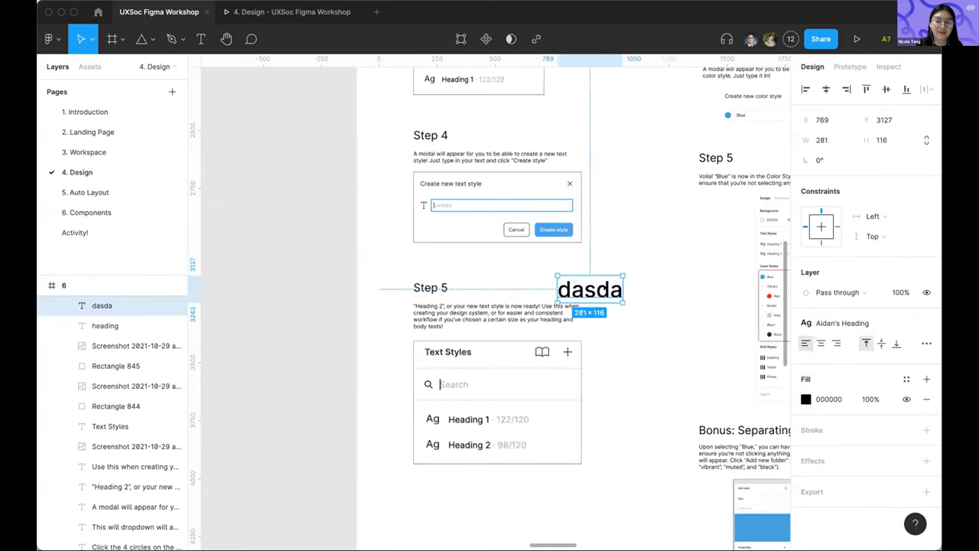
Tint the dasda text a muted red (B65757) and move it up beside Step 5
left_click(810, 397)
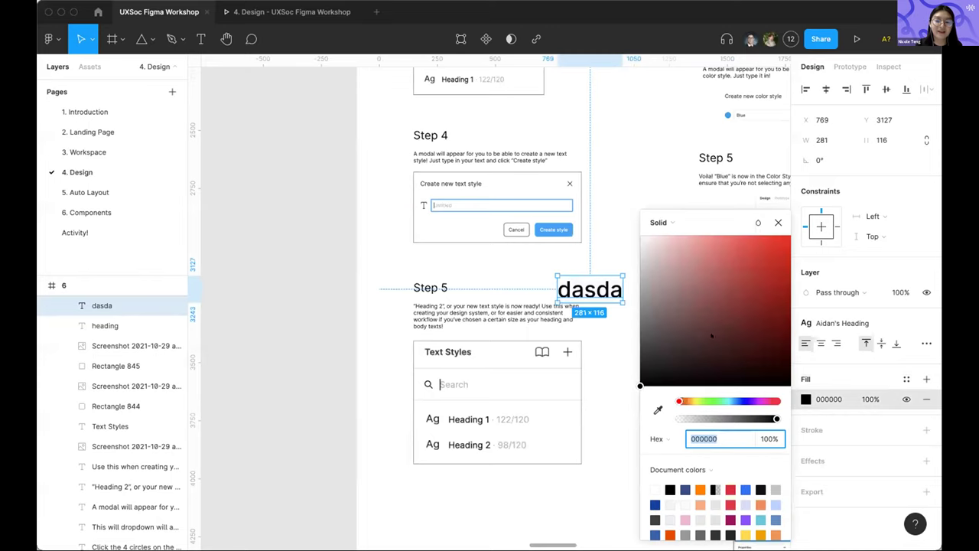
left_click_drag(712, 335, 718, 279)
key("Escape")
scroll(535, 202, "up", 5)
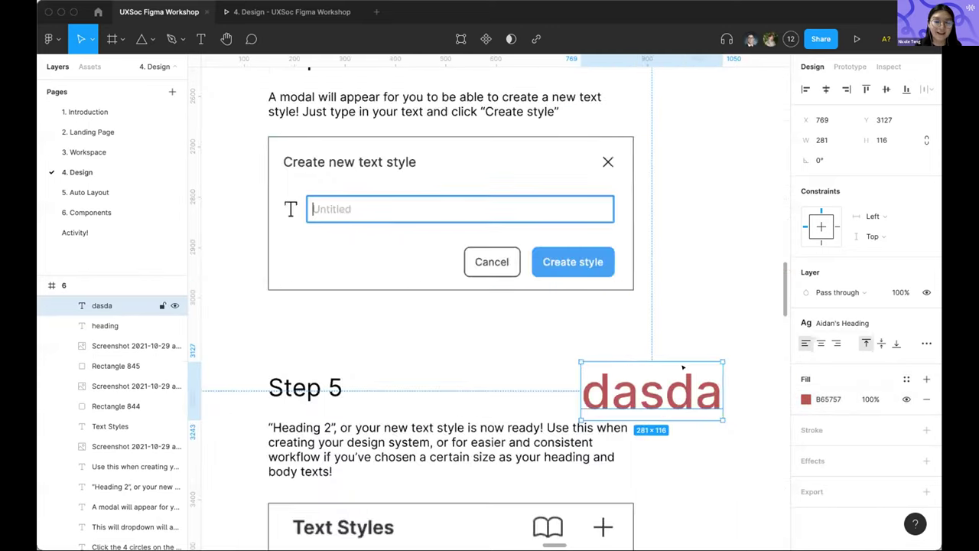
left_click_drag(683, 367, 675, 277)
scroll(605, 312, "down", 3)
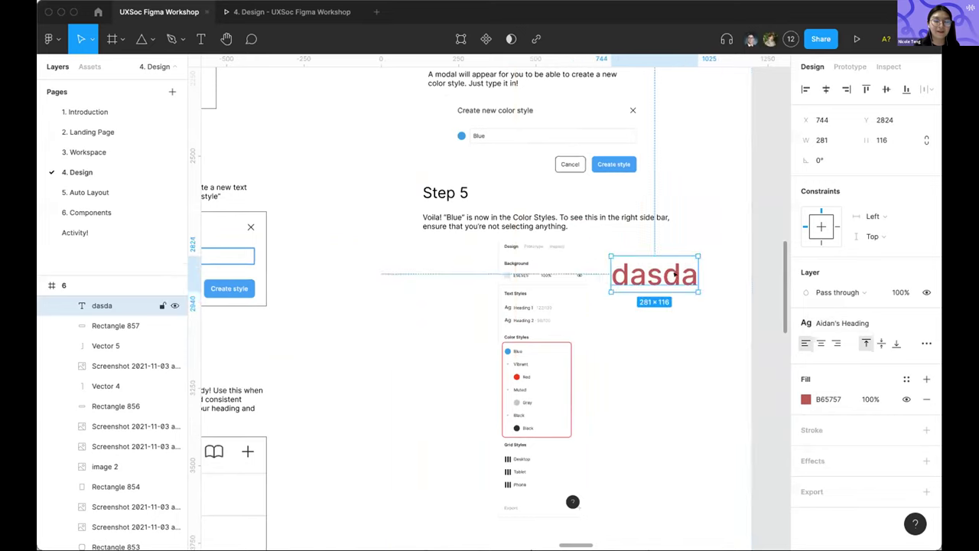
scroll(676, 277, "up", 10)
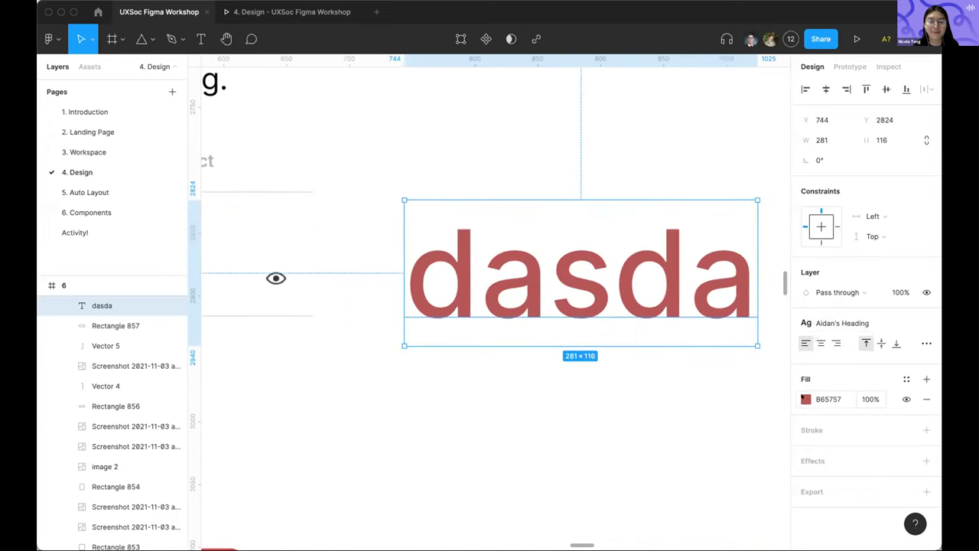
left_click(806, 399)
Save the text's red fill as a new colour style named Aidan's Red
left_click(907, 379)
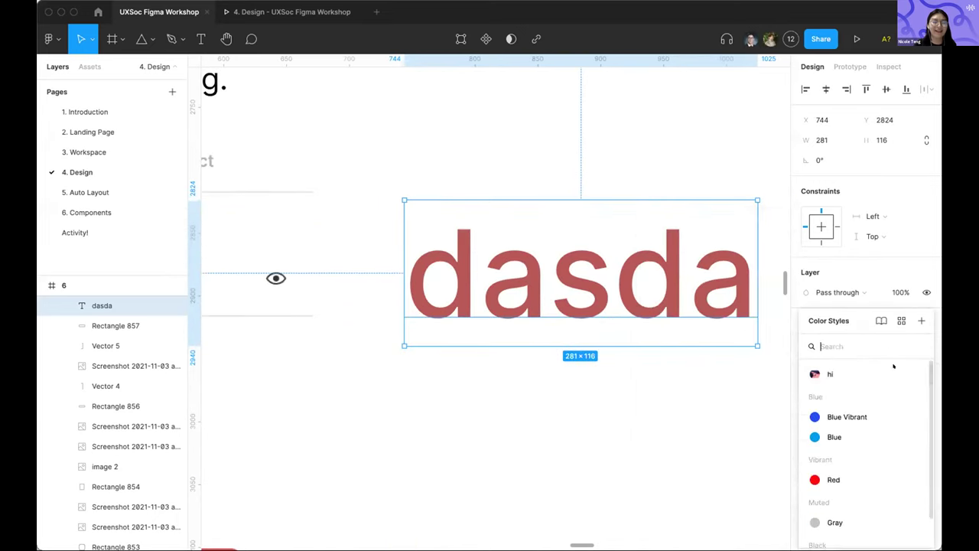
left_click(921, 321)
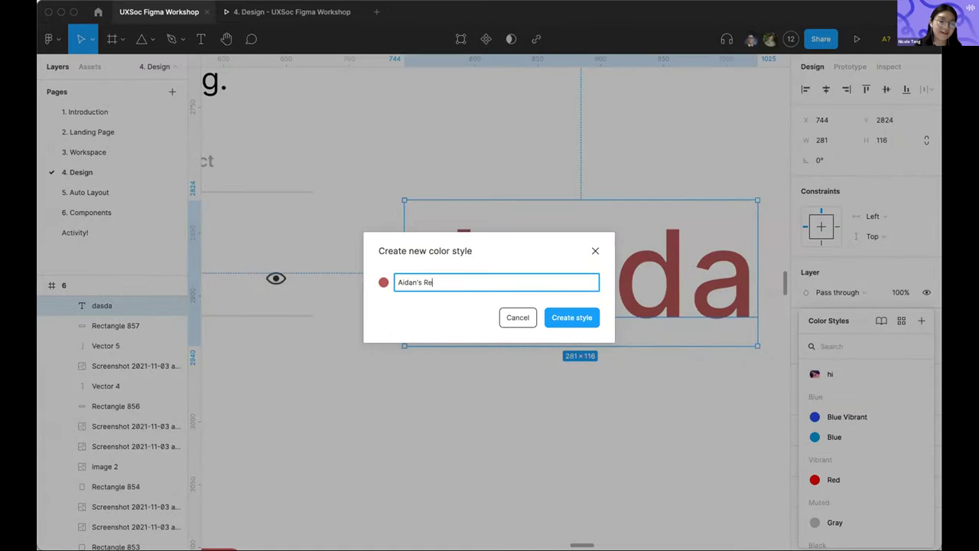
left_click(572, 317)
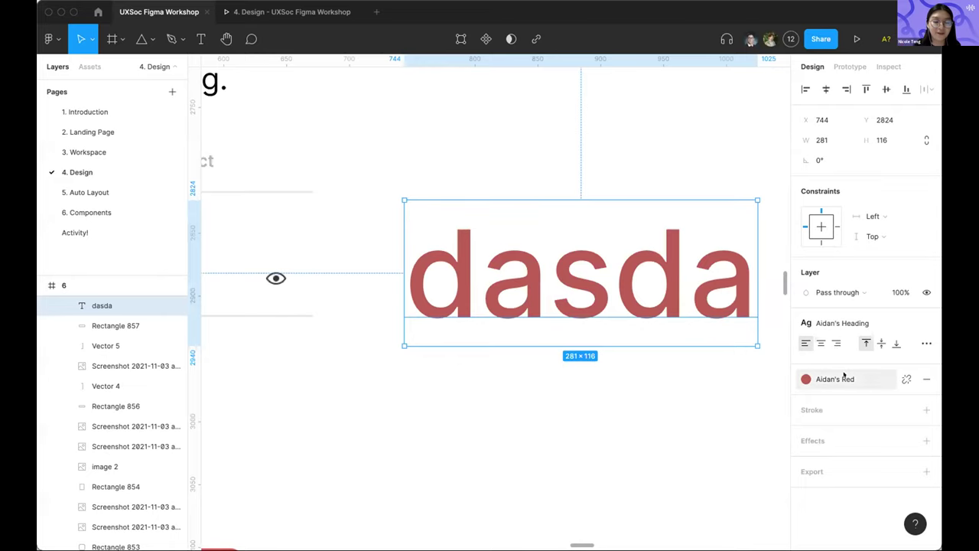
scroll(612, 288, "down", 5)
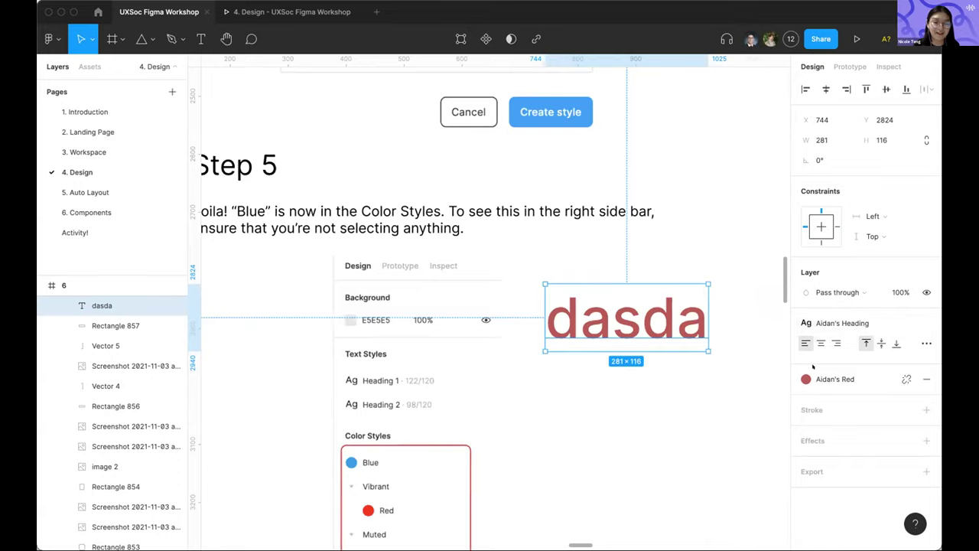
Retype the dasda text as 'hooray!' and move it down-left beside the Step 5 illustration
double_click(666, 328)
type("d")
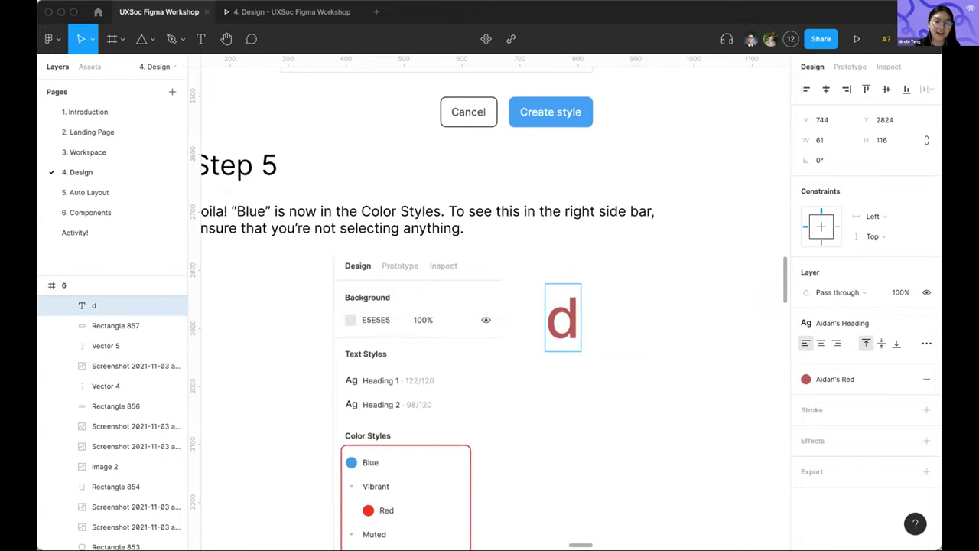
key("BackSpace")
type("hooray!")
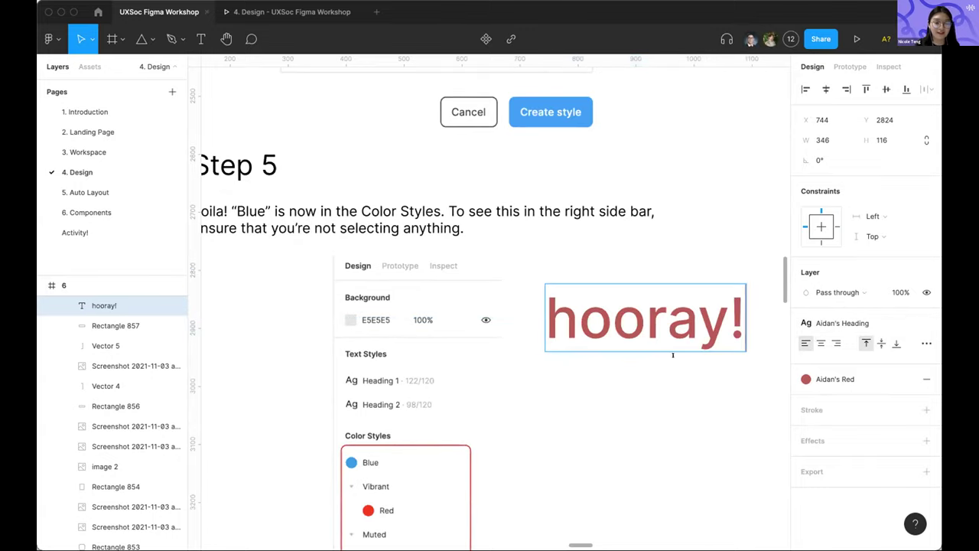
key("Escape")
scroll(684, 378, "right", 2)
scroll(673, 367, "down", 3)
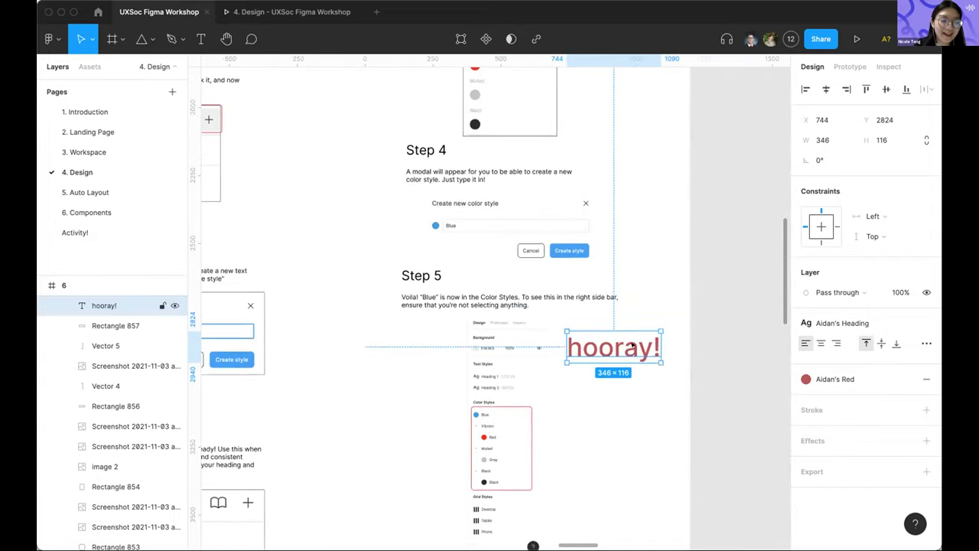
left_click_drag(632, 347, 623, 368)
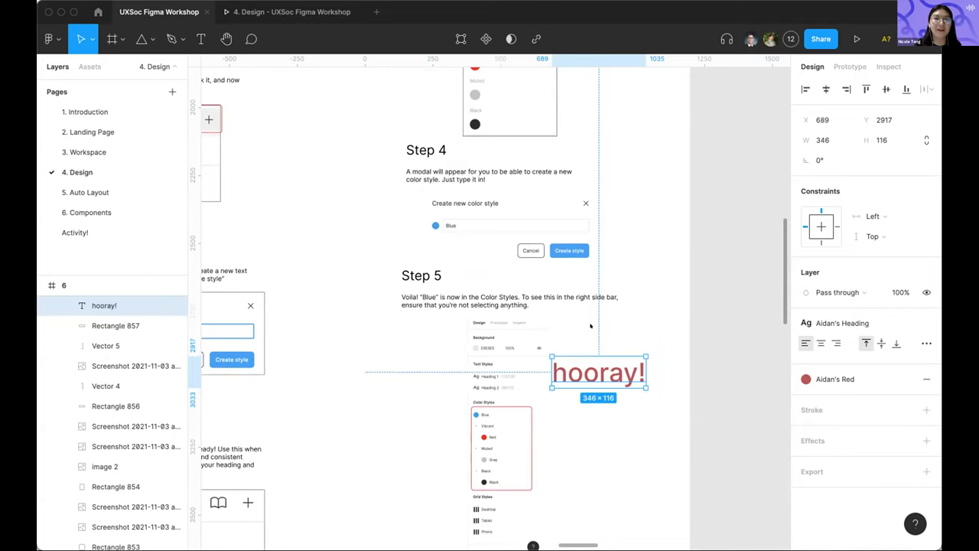
scroll(590, 326, "down", 2)
scroll(590, 326, "down", 5)
scroll(590, 322, "up", 3)
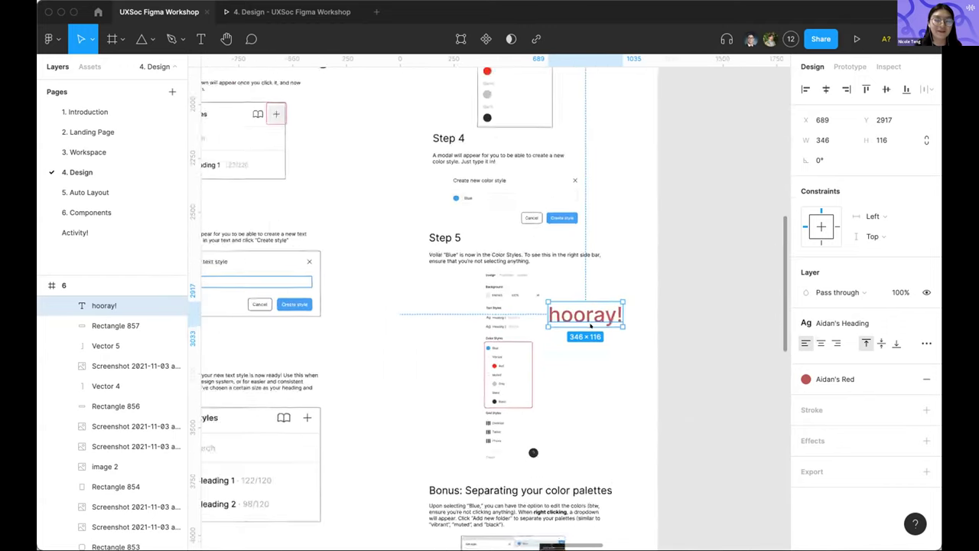
scroll(612, 306, "down", 3)
scroll(622, 285, "right", 5)
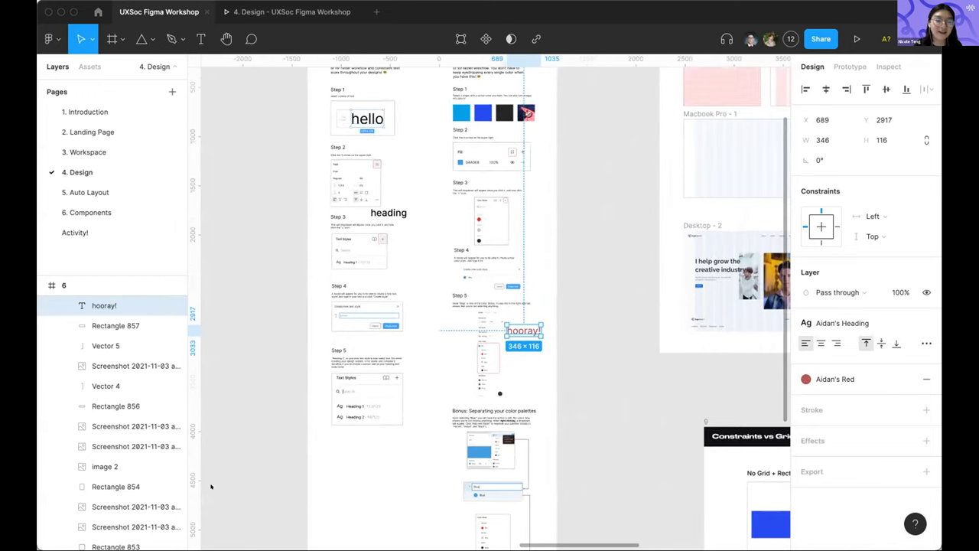
Deselect the text and pan to the Grids section's grid, column and row examples
left_click(613, 306)
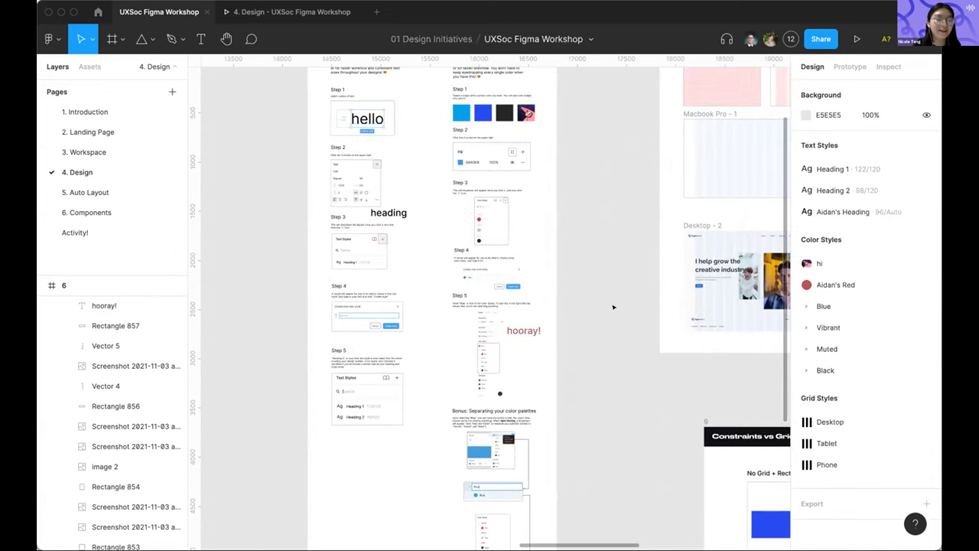
scroll(531, 332, "up", 5)
scroll(505, 306, "right", 10)
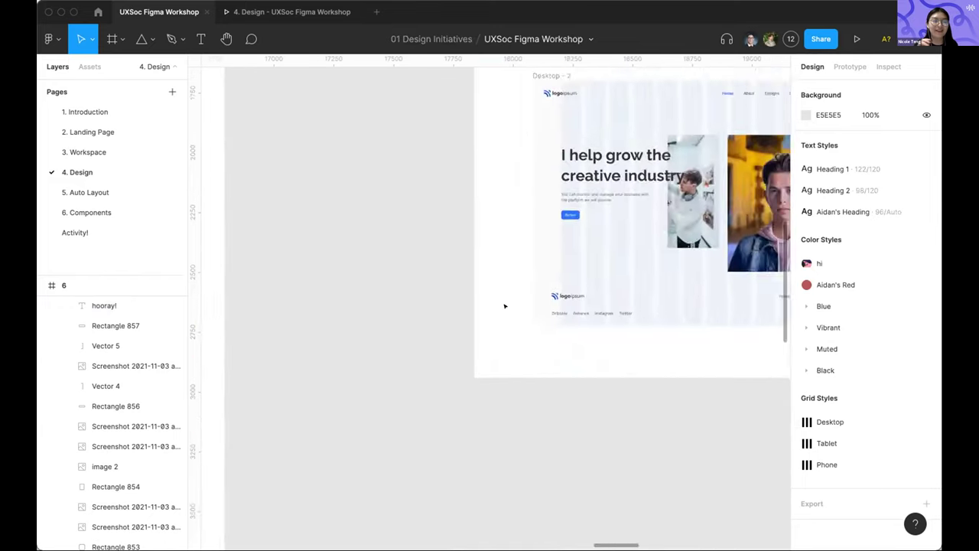
scroll(504, 306, "down", 3)
scroll(504, 306, "up", 3)
scroll(504, 306, "right", 3)
scroll(504, 306, "up", 4)
scroll(504, 305, "up", 2)
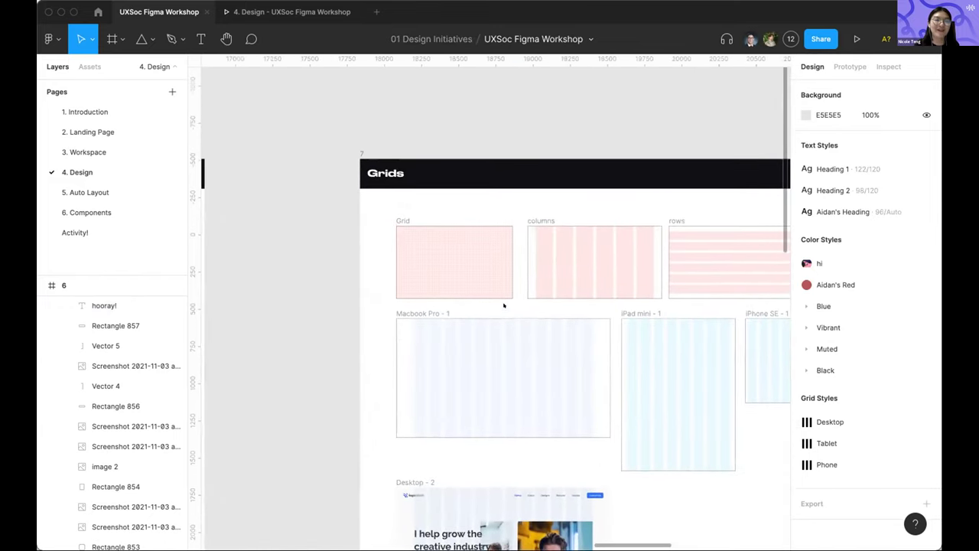
scroll(353, 235, "up", 5)
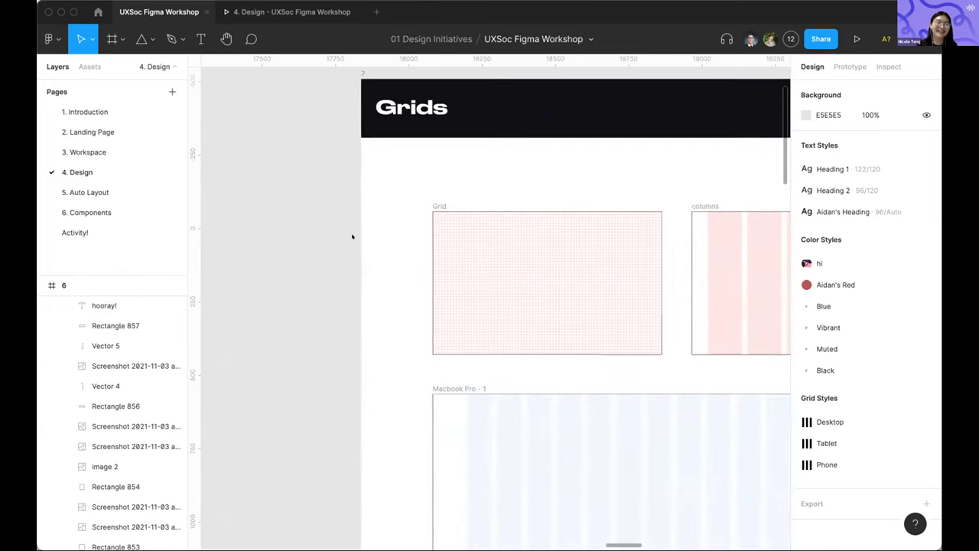
scroll(306, 222, "right", 2)
scroll(302, 217, "down", 5)
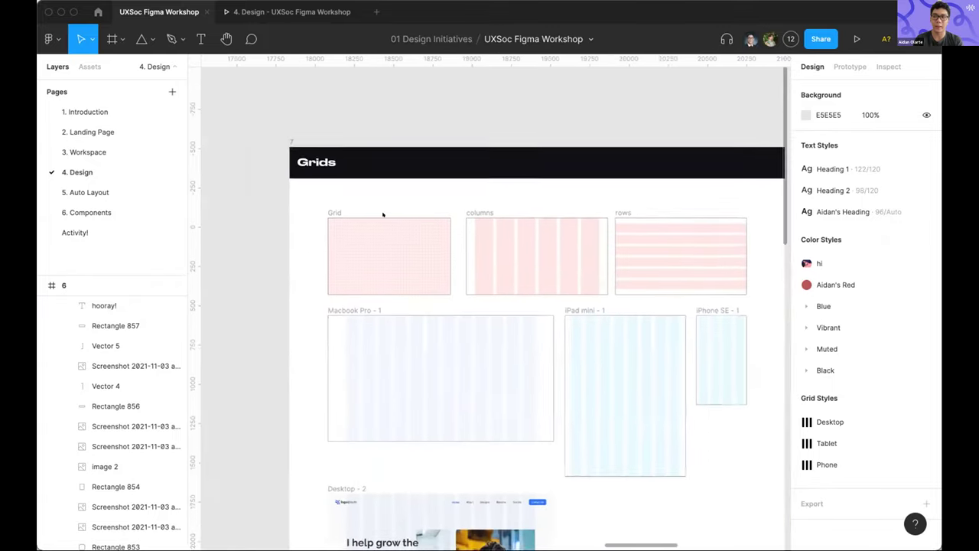
scroll(390, 215, "left", 2)
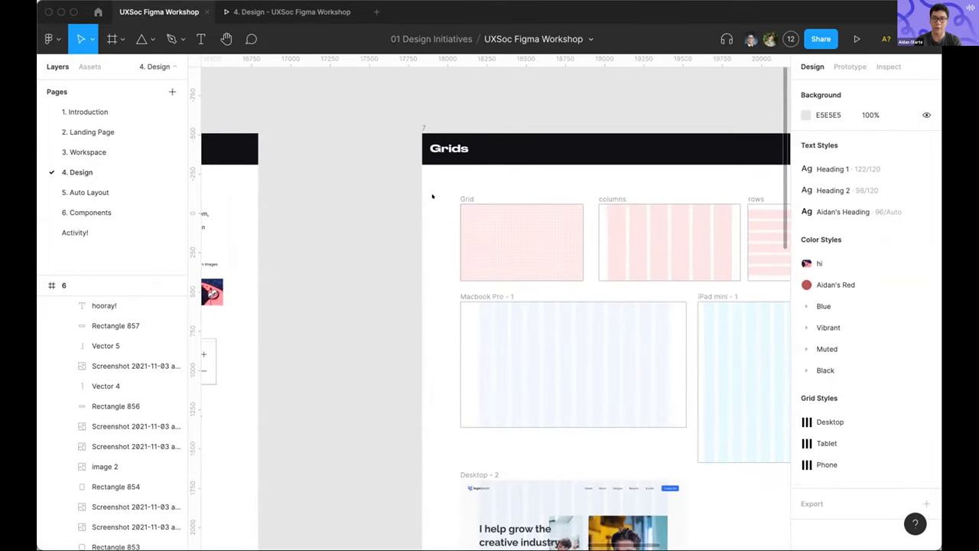
scroll(482, 204, "up", 4)
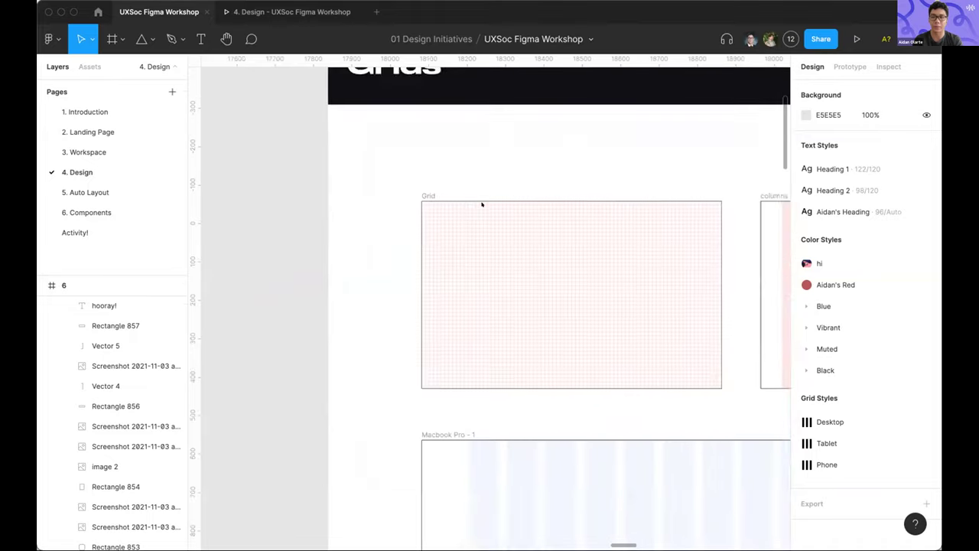
scroll(501, 183, "up", 4)
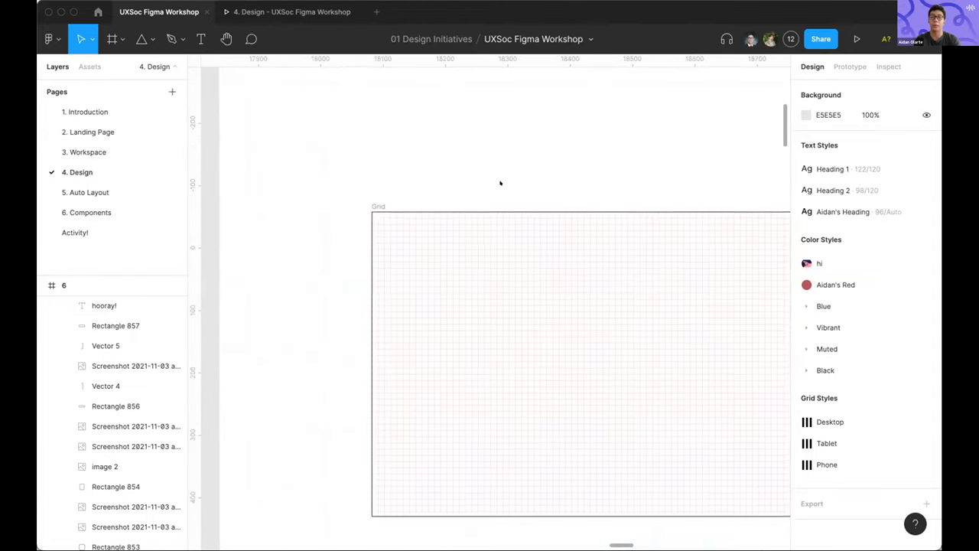
scroll(501, 183, "up", 2)
scroll(500, 183, "down", 5)
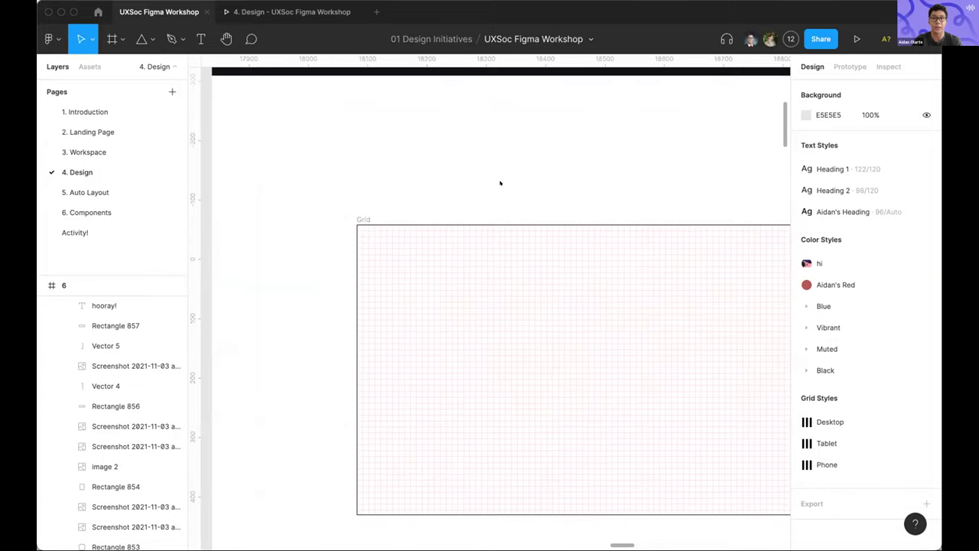
scroll(501, 215, "right", 1)
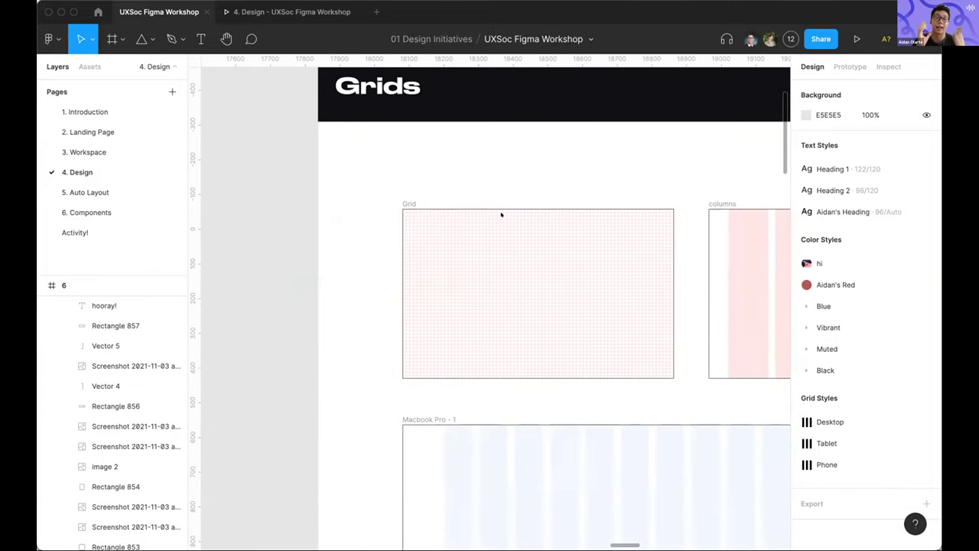
scroll(490, 205, "down", 3)
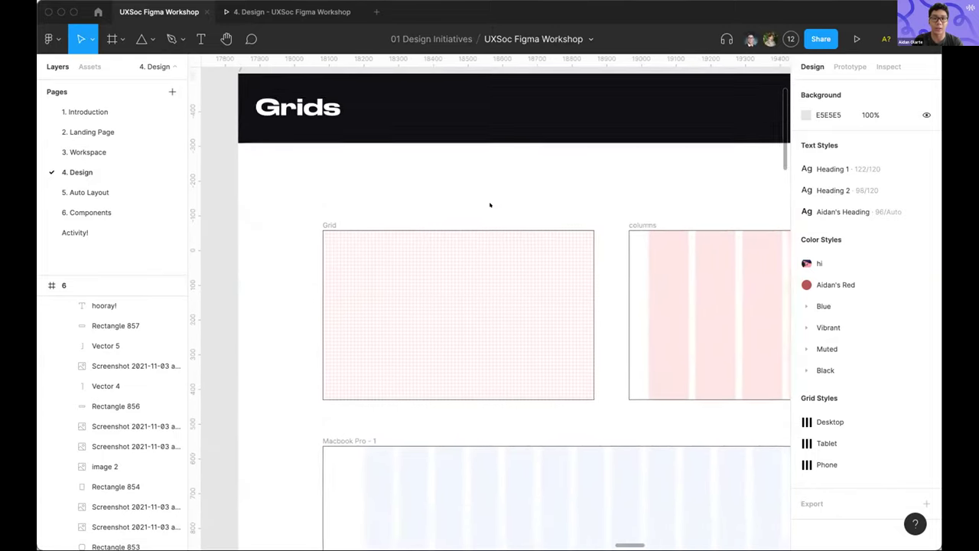
scroll(452, 235, "down", 4)
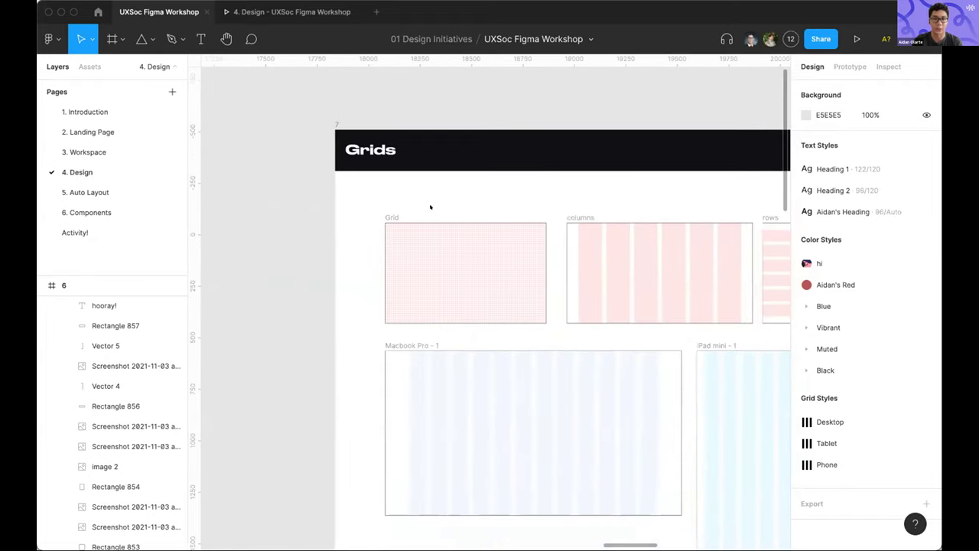
scroll(409, 112, "up", 2)
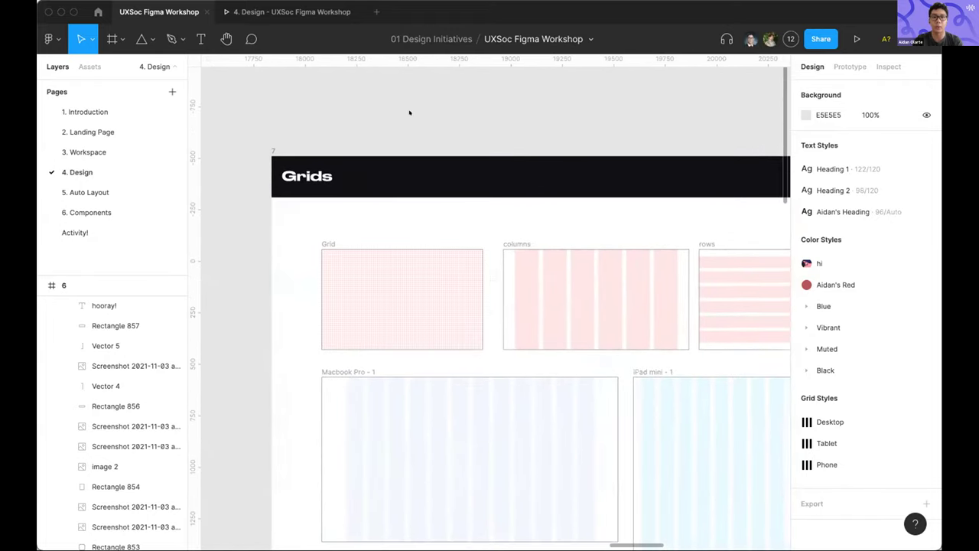
scroll(403, 113, "up", 3)
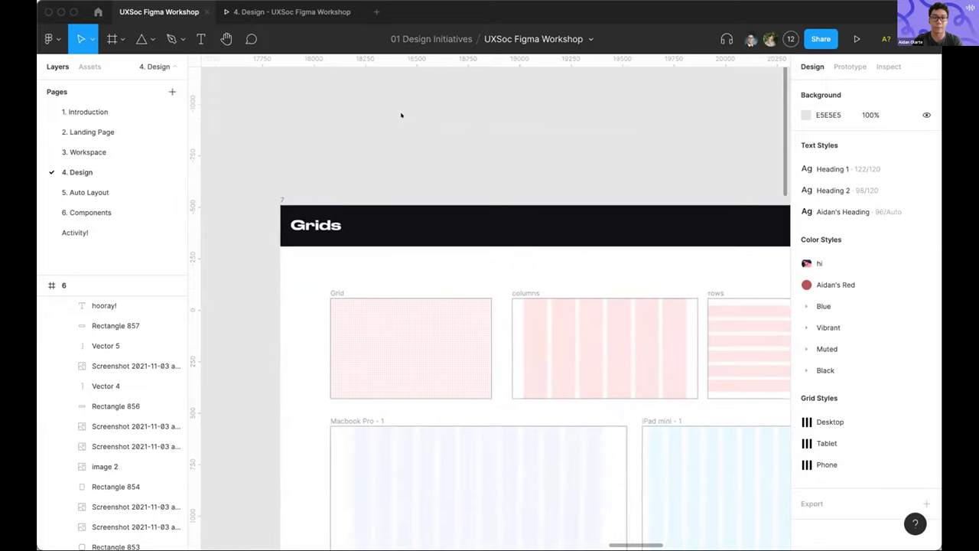
Draw a new 1148×510 frame, Frame 360, above the Grids section
key("f")
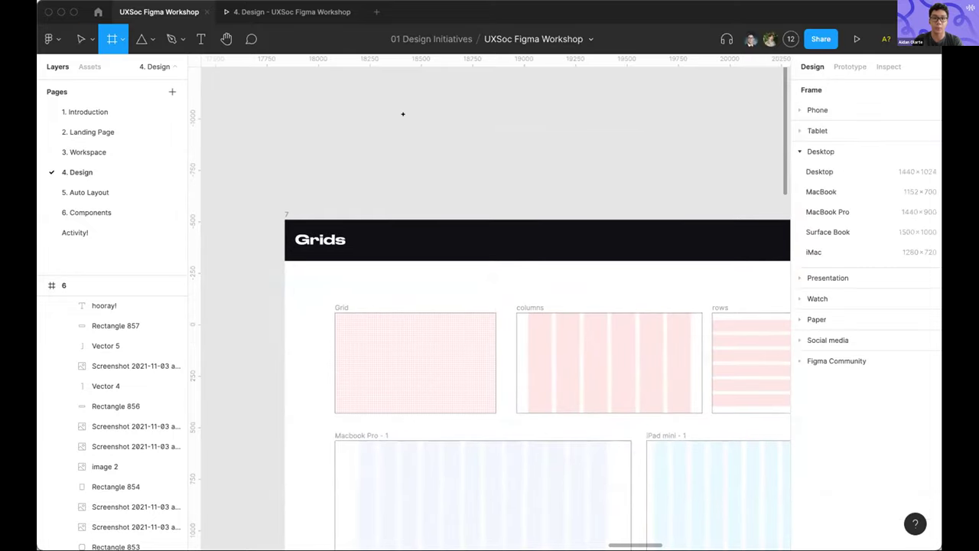
scroll(457, 95, "up", 2)
left_click_drag(372, 142, 609, 246)
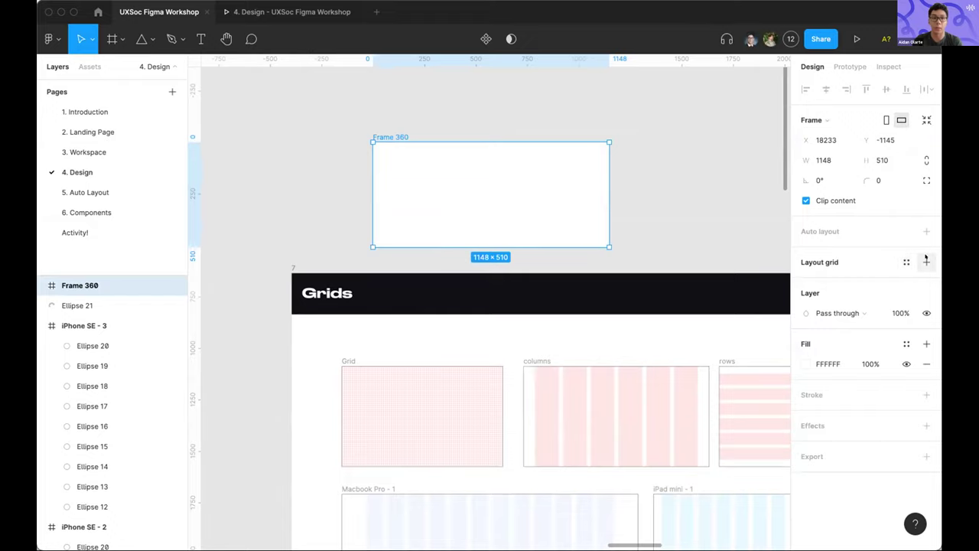
scroll(382, 313, "down", 3)
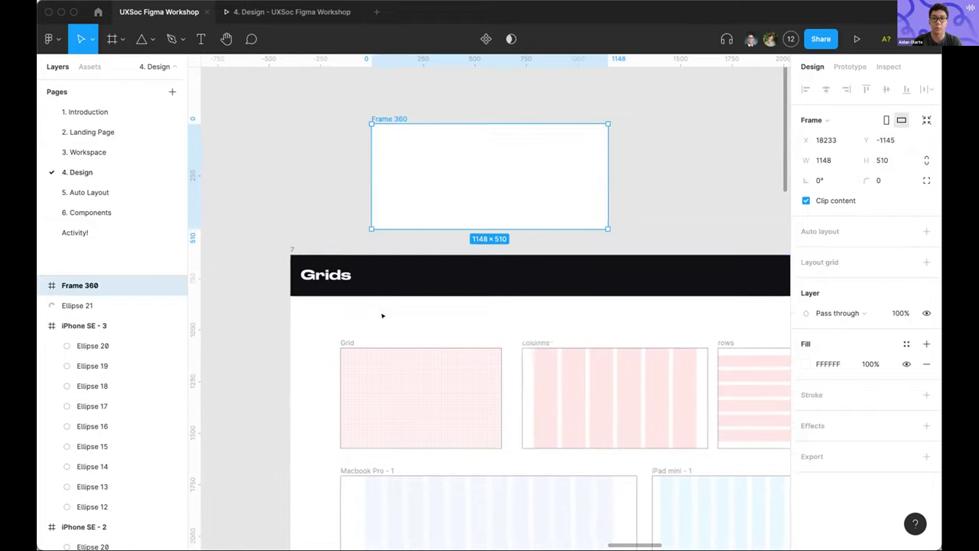
scroll(504, 286, "right", 2)
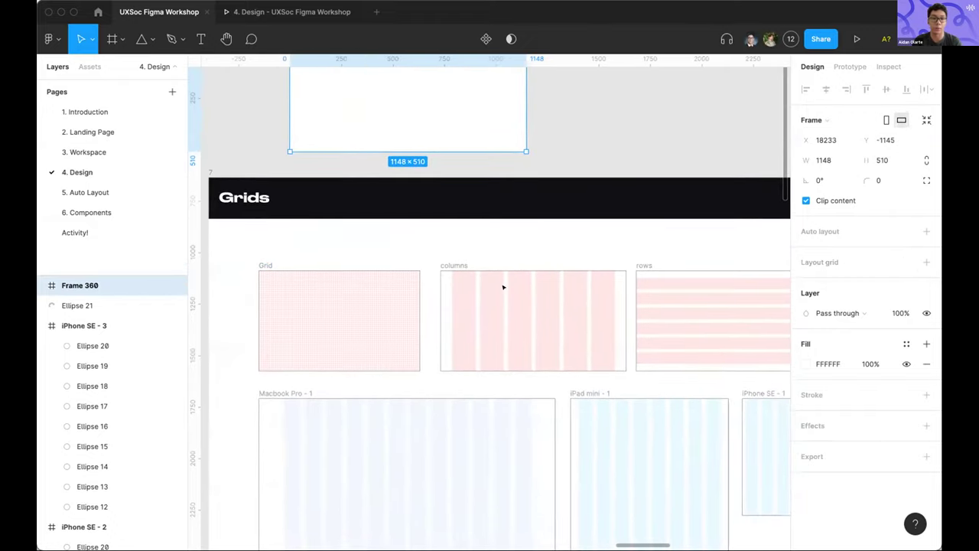
scroll(503, 287, "right", 2)
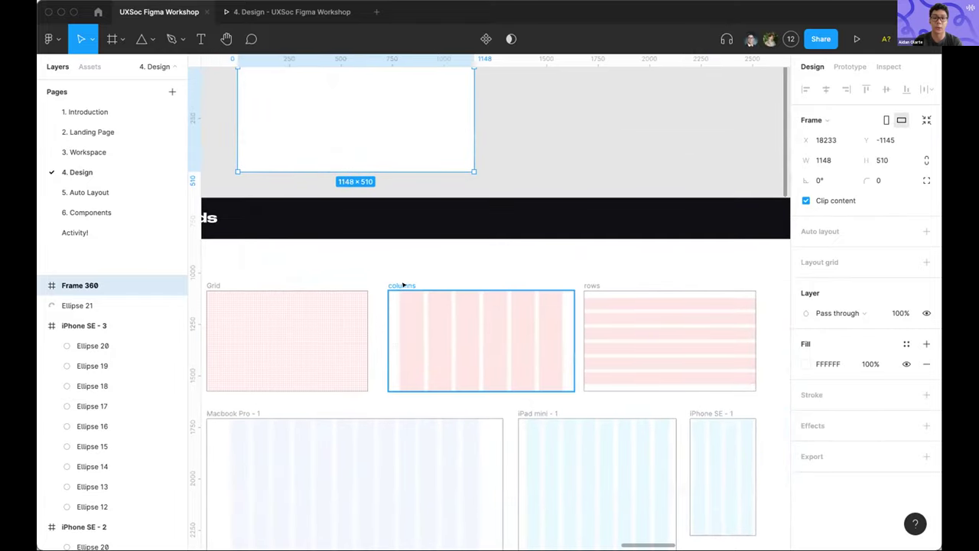
scroll(403, 285, "right", 1)
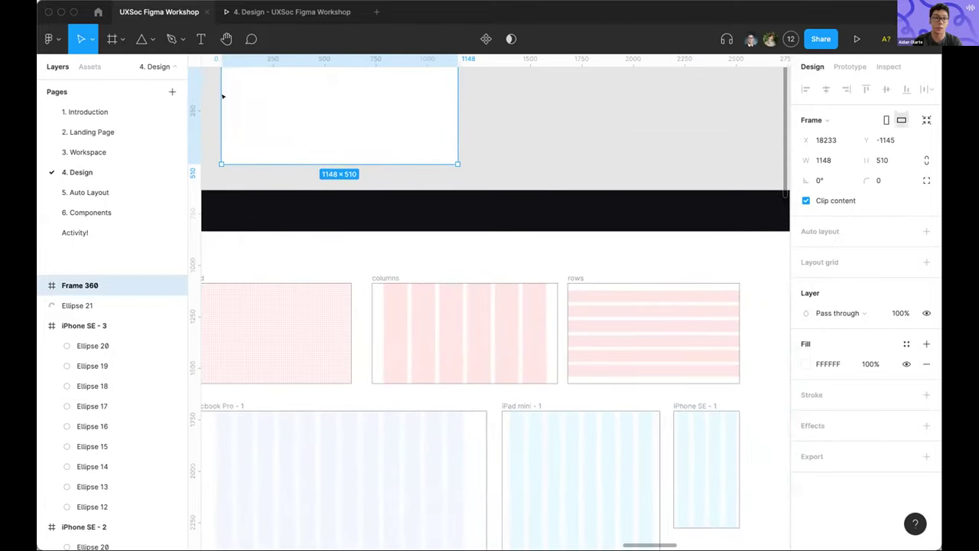
Add the default 8px layout grid to Frame 360 and return to the Move tool
scroll(223, 95, "up", 3)
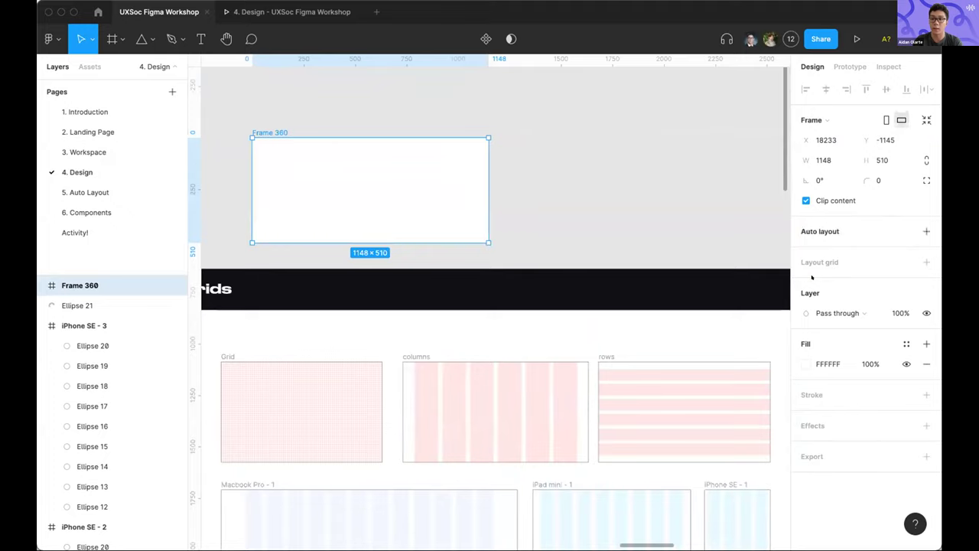
left_click(812, 272)
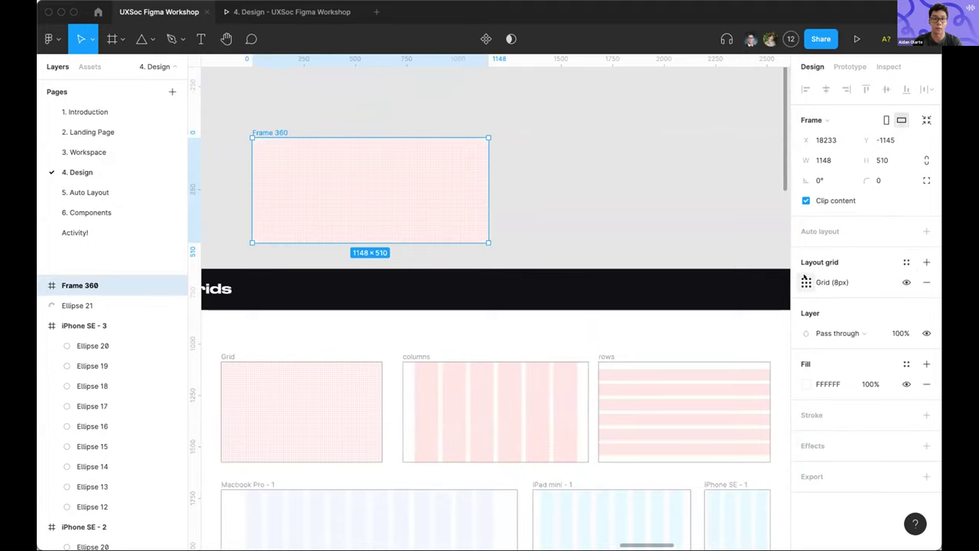
key("f")
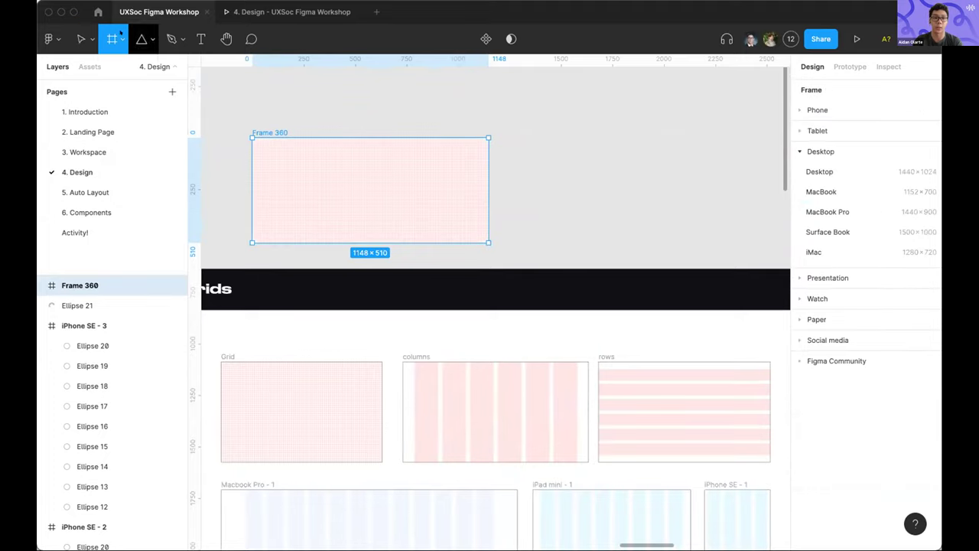
left_click(81, 38)
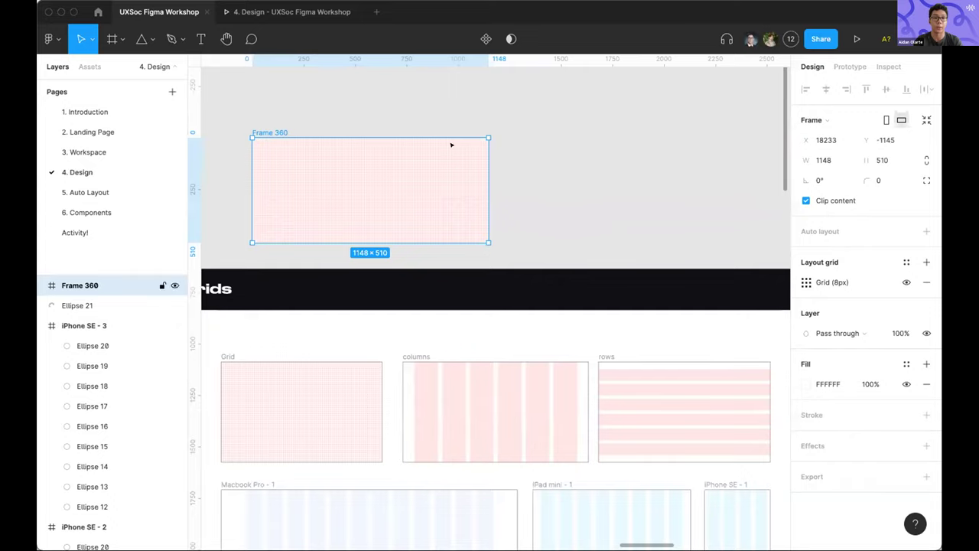
scroll(394, 115, "left", 2)
scroll(496, 306, "left", 2)
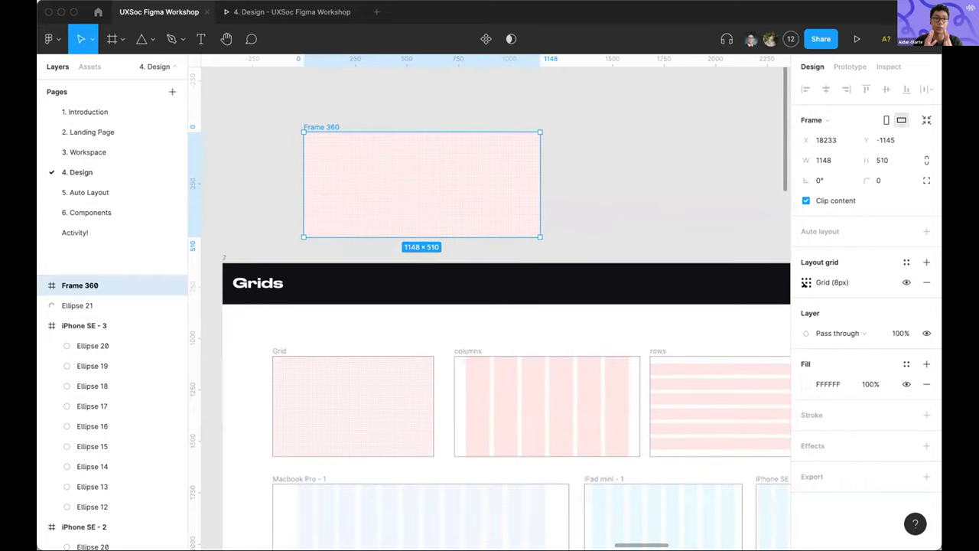
scroll(496, 306, "left", 1)
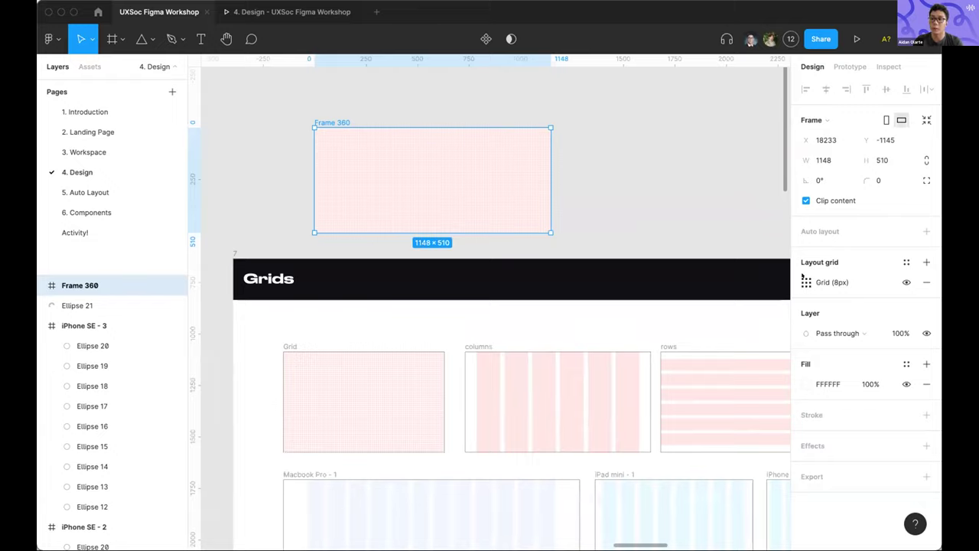
Open the 8px grid's settings and check its type list, leaving it as Grid
left_click(806, 281)
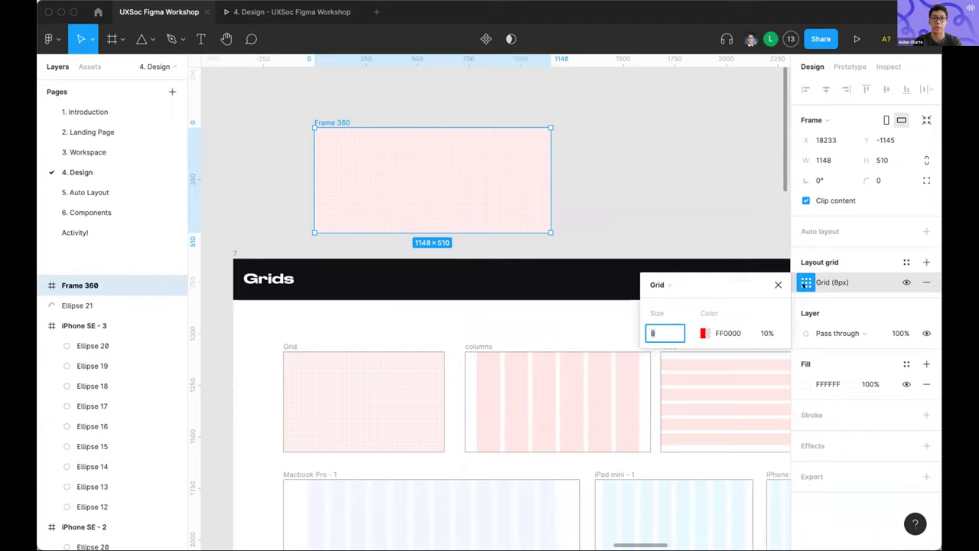
left_click(684, 285)
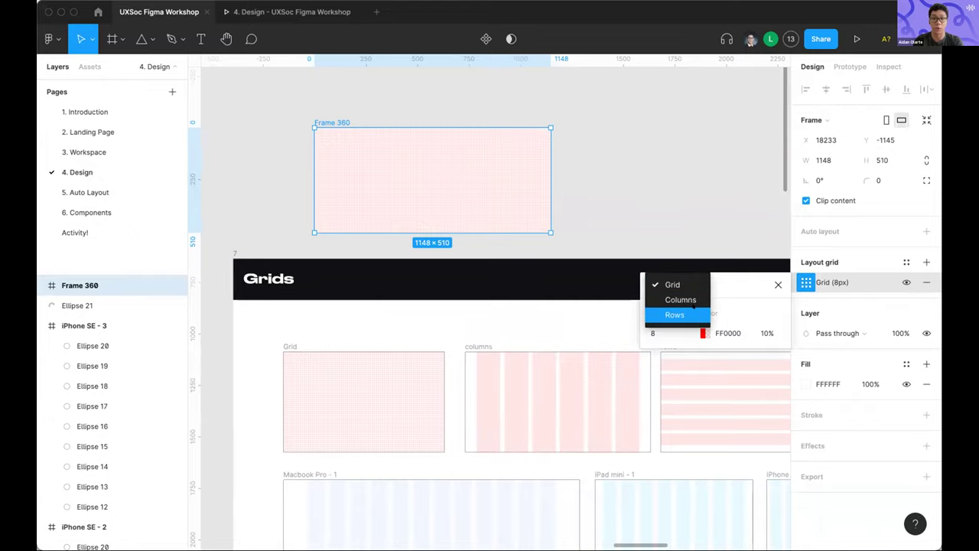
left_click(742, 297)
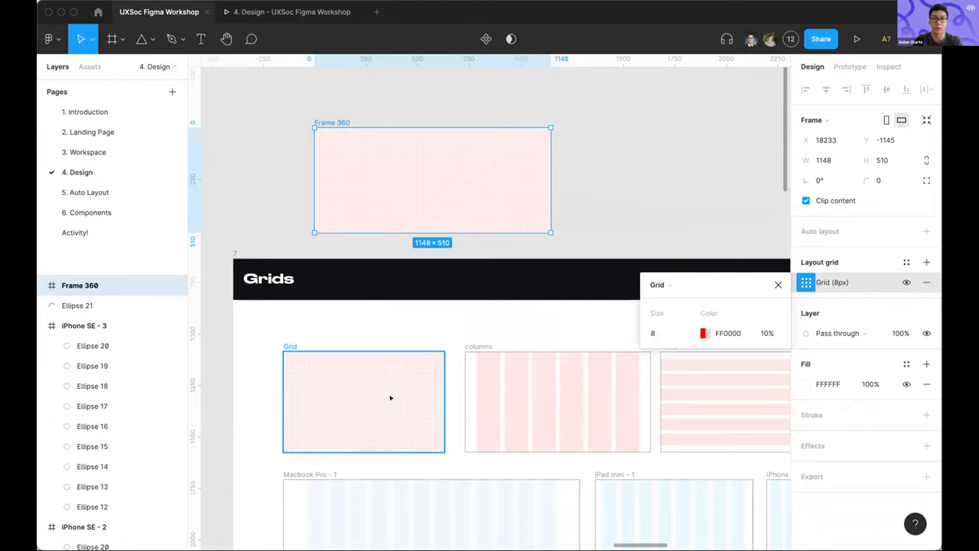
scroll(489, 367, "down", 2)
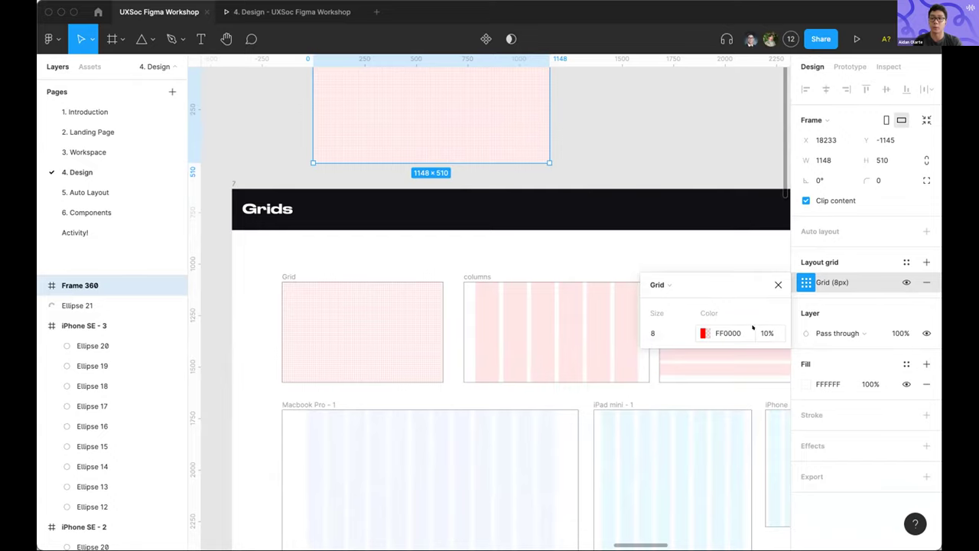
Change Frame 360's layout grid to 10 columns
left_click(660, 284)
left_click(674, 299)
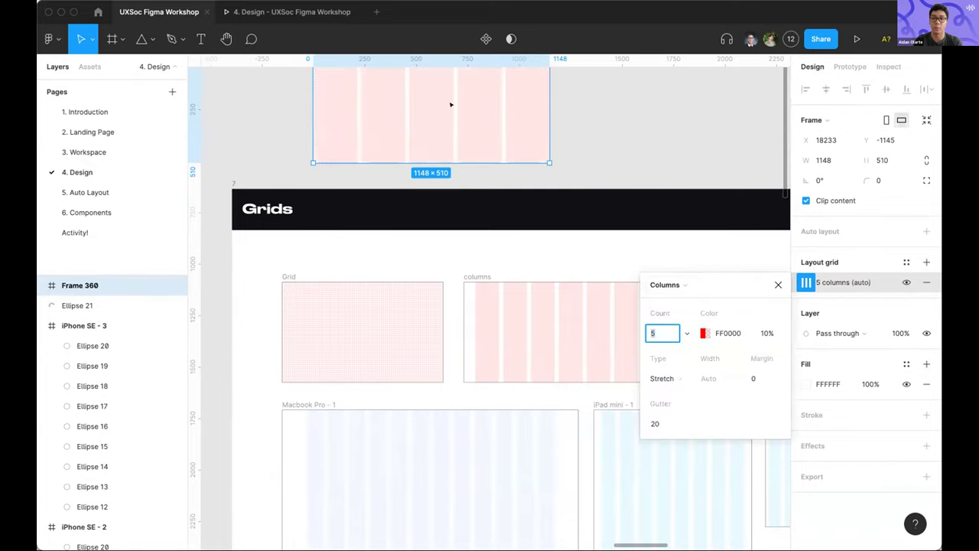
scroll(450, 103, "up", 2)
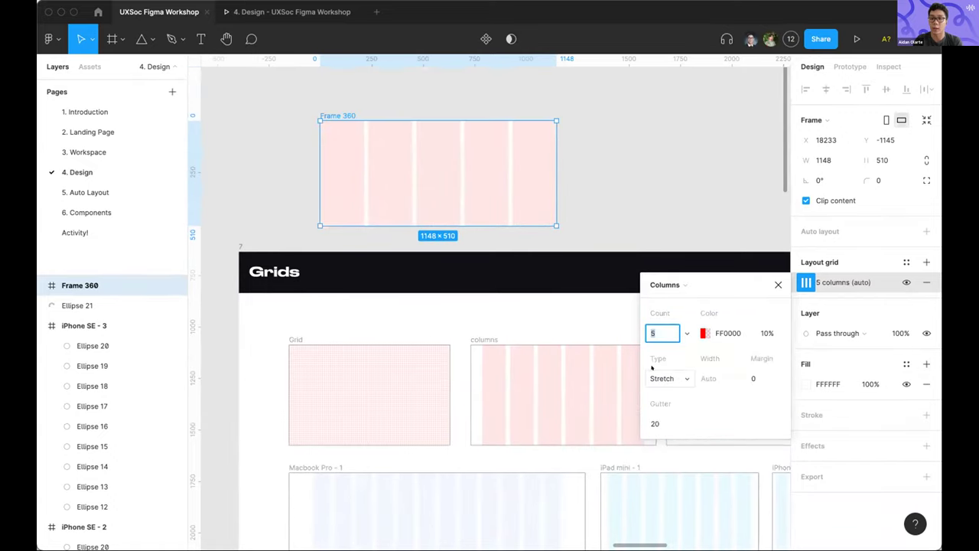
type("10")
key("Return")
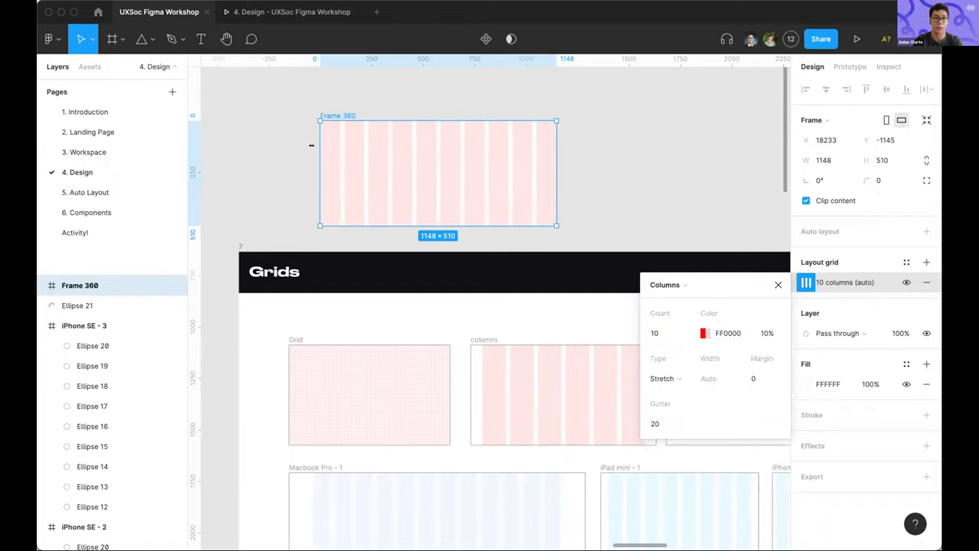
Narrow Frame 360 to 1053×510 so its stretch columns adapt
left_click_drag(311, 145, 332, 157)
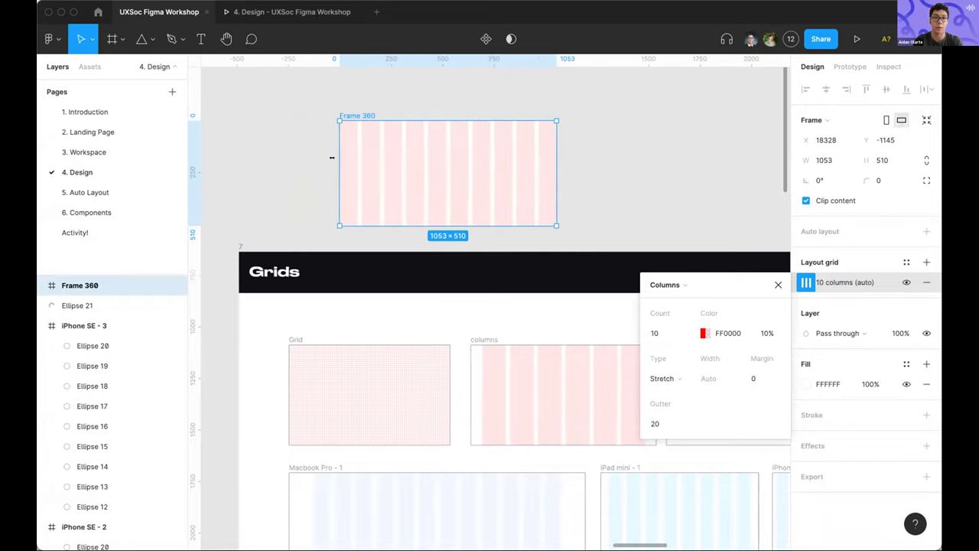
scroll(493, 266, "down", 2)
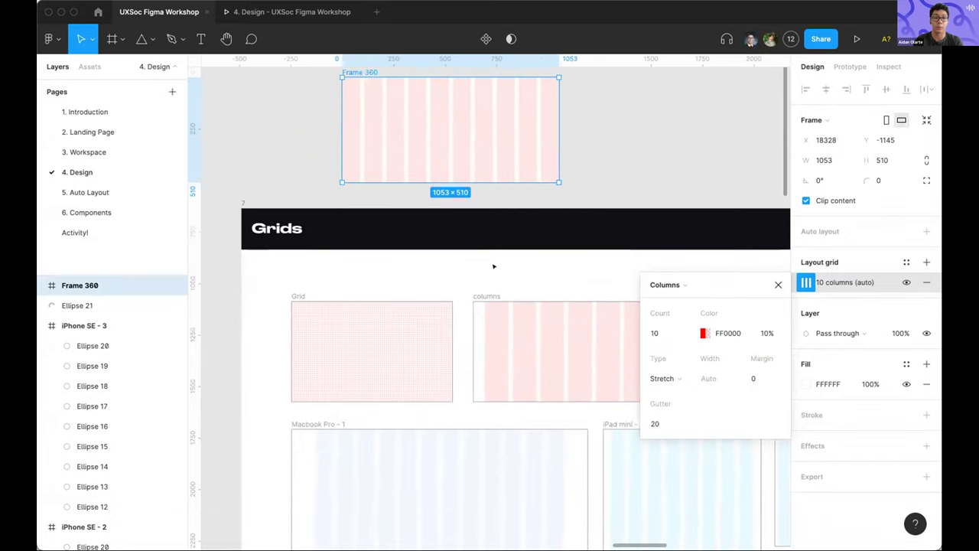
scroll(594, 284, "up", 2)
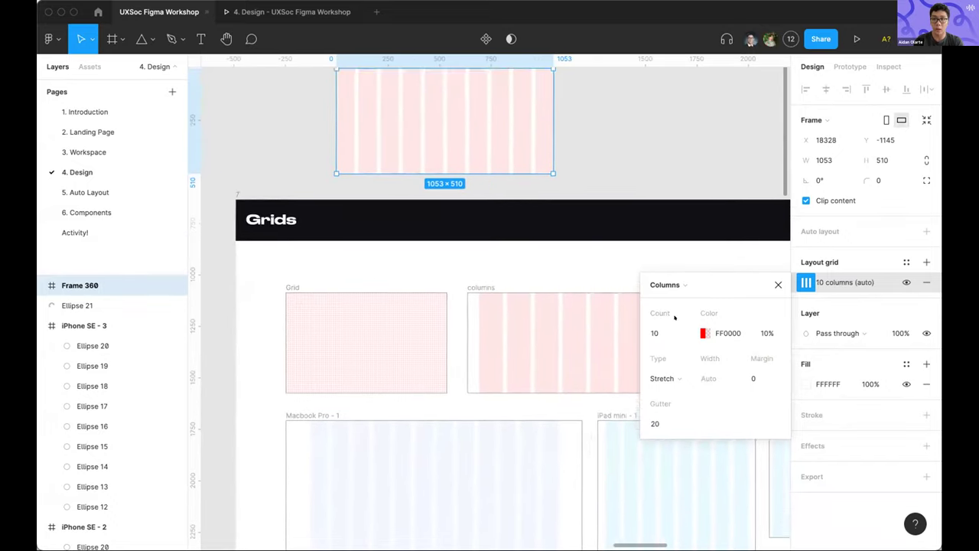
scroll(674, 317, "down", 3)
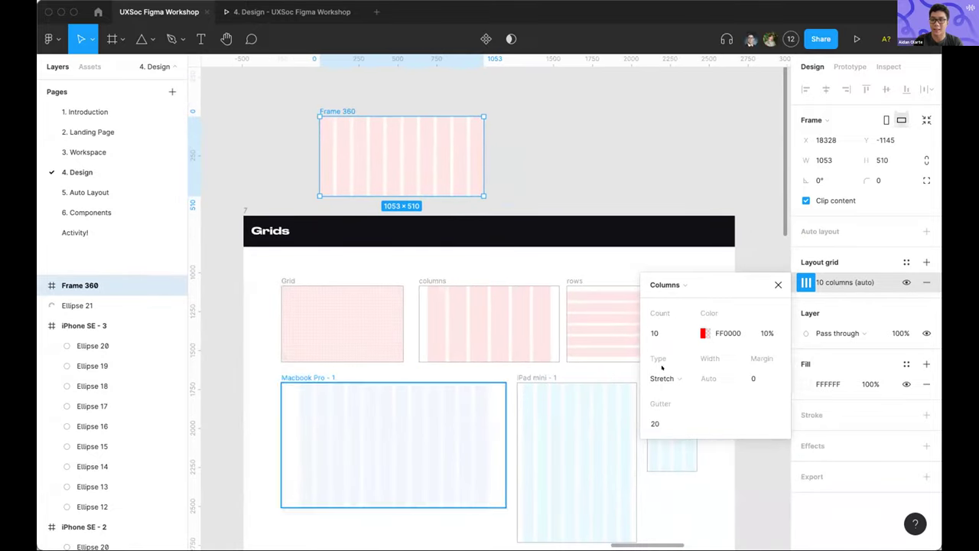
scroll(413, 401, "down", 2)
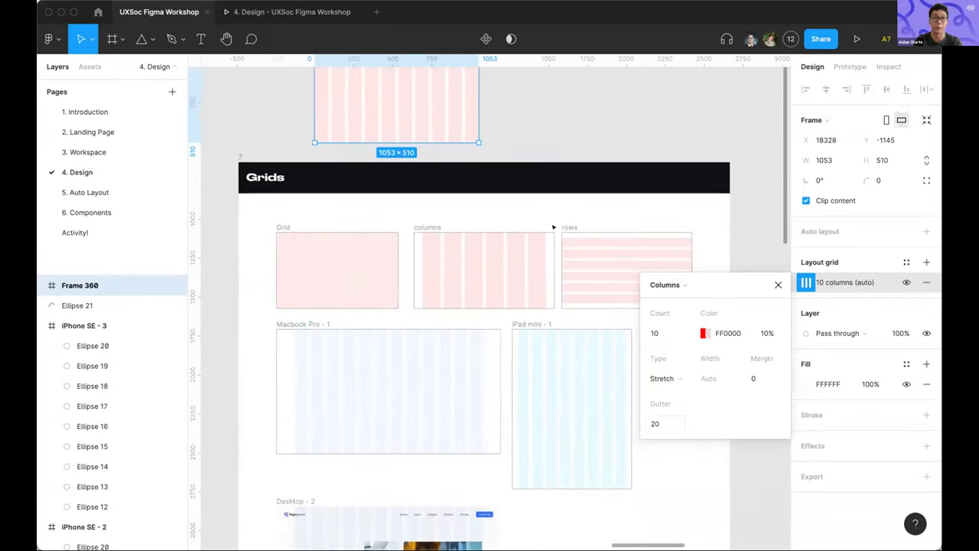
scroll(683, 284, "up", 3)
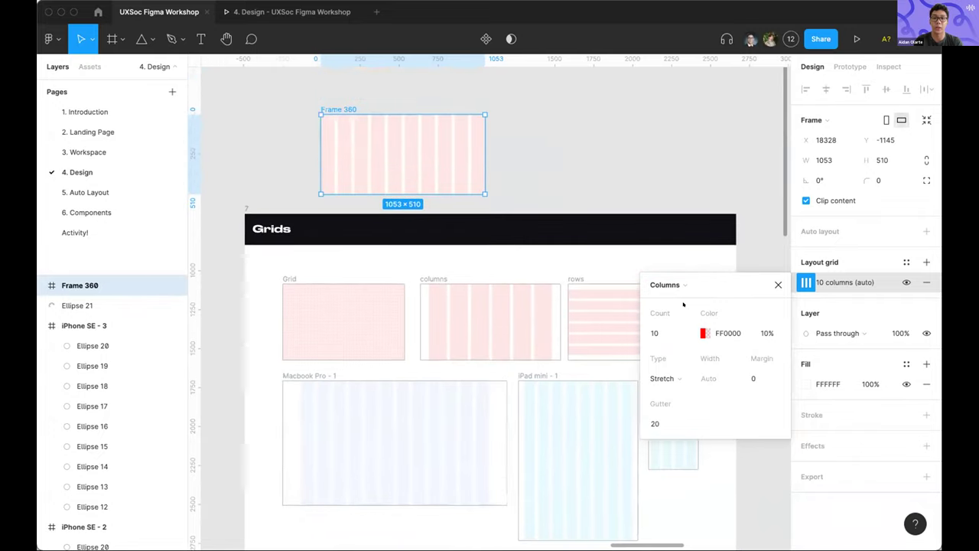
left_click(683, 285)
key("Return")
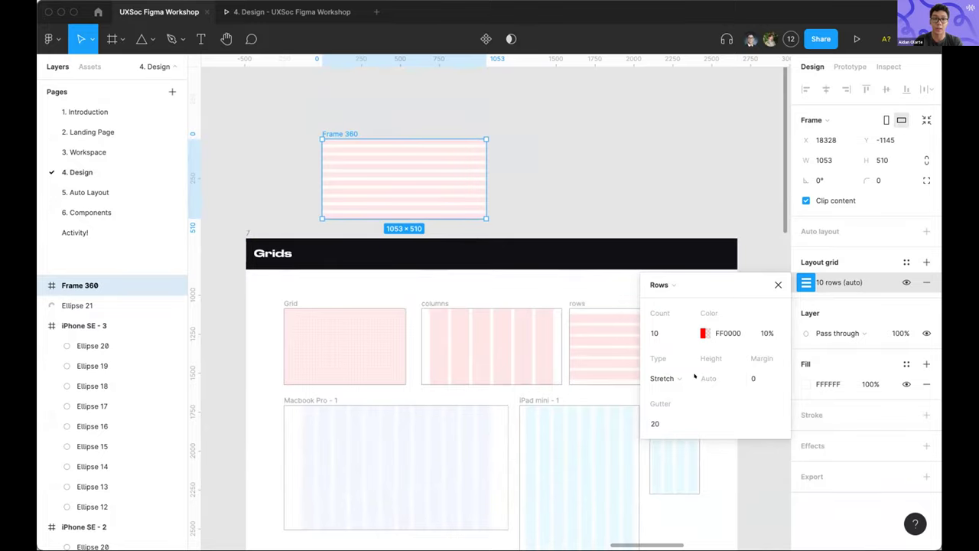
left_click(658, 284)
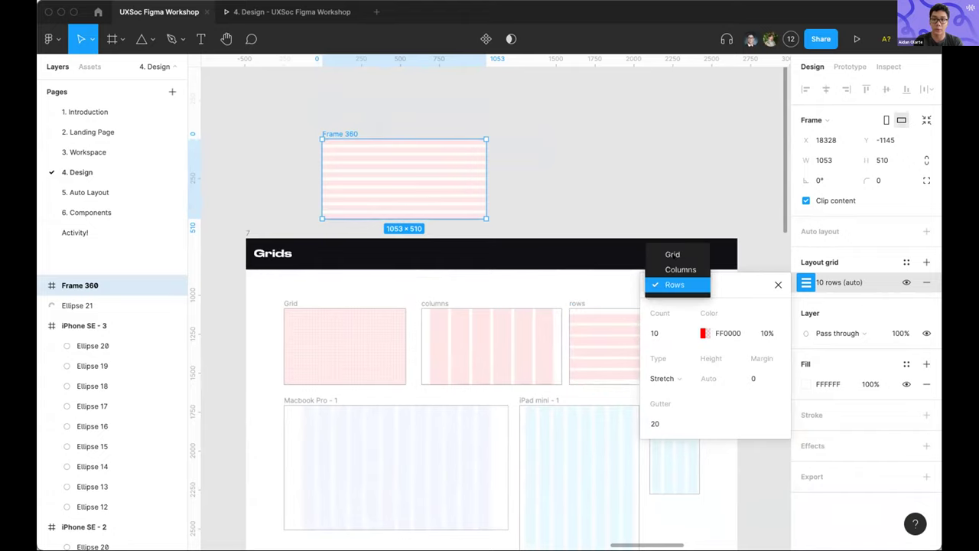
key("Up")
key("Return")
scroll(285, 186, "up", 5)
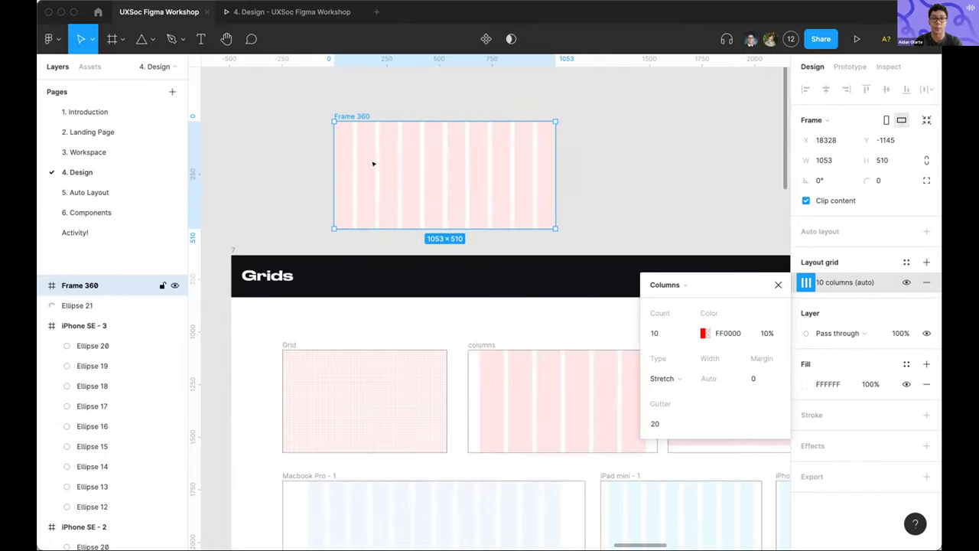
Set the column grid's margin to 24
scroll(350, 126, "up", 4)
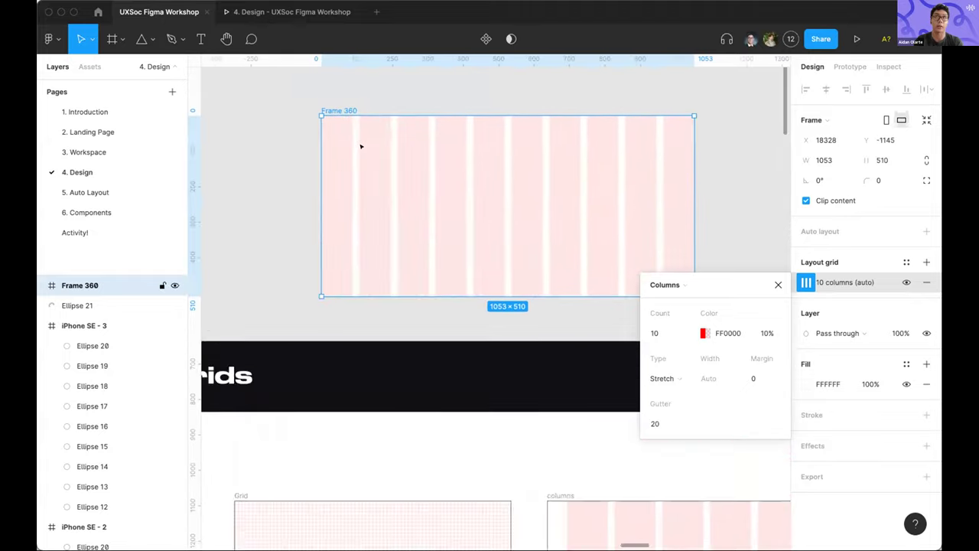
scroll(361, 146, "left", 2)
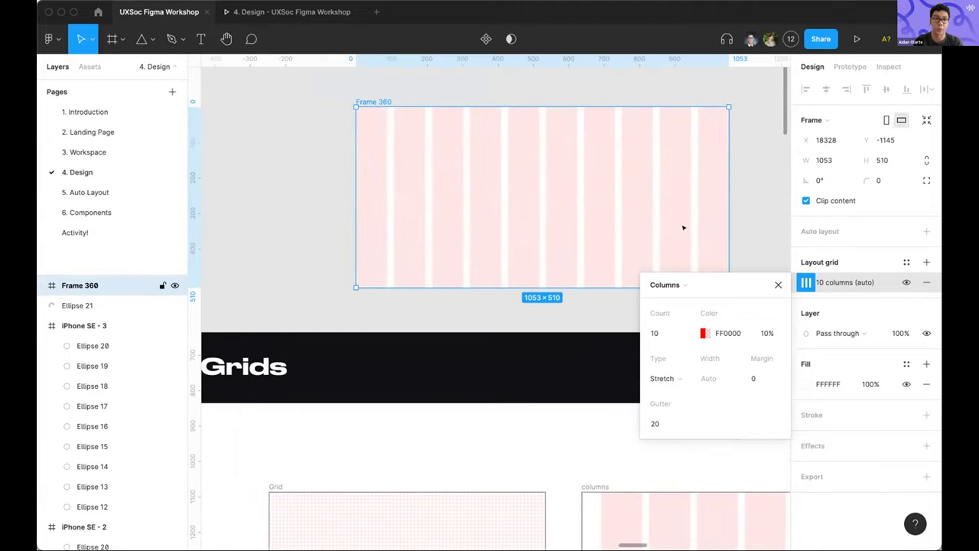
left_click(754, 378)
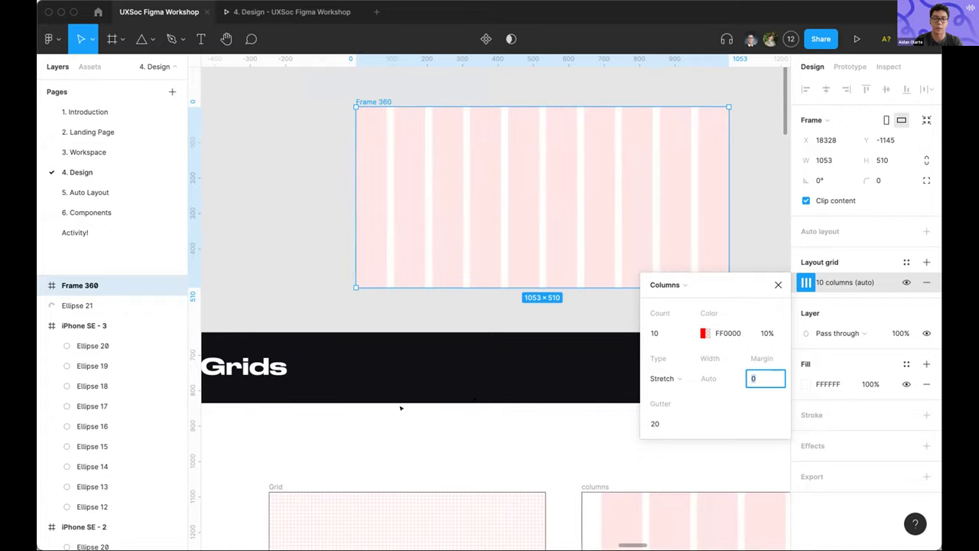
type("24")
key("Return")
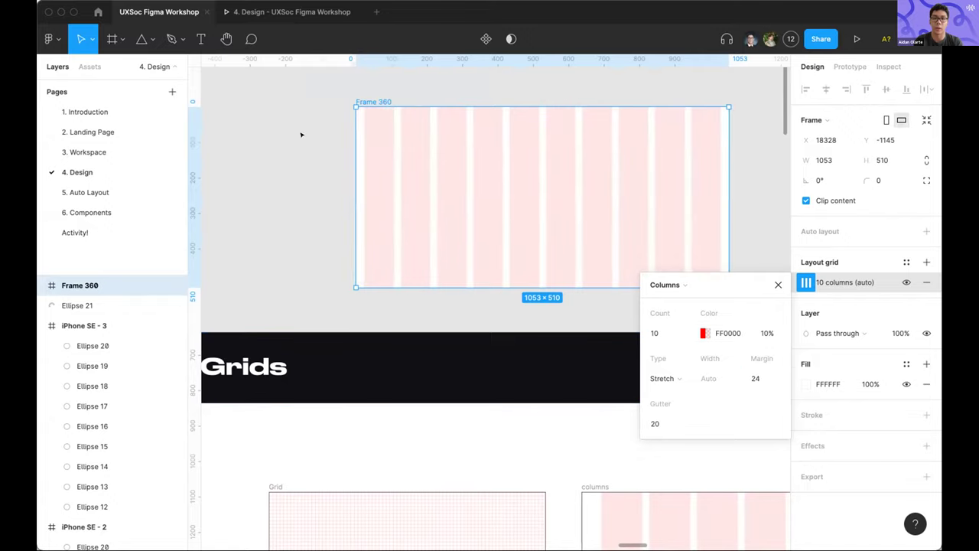
Resize Frame 360 narrower, then widen it to 1292 to show the columns stretching
scroll(364, 175, "up", 5)
scroll(332, 175, "up", 5)
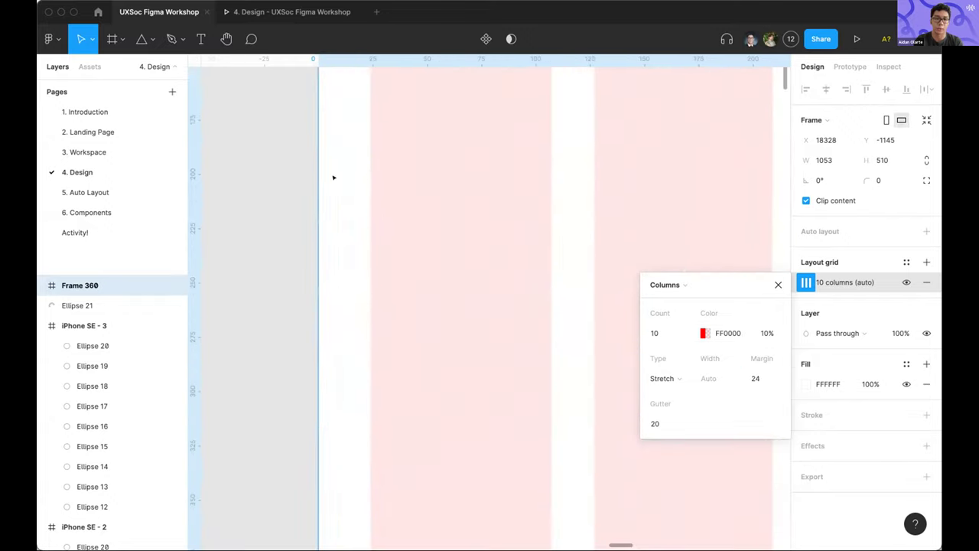
scroll(332, 235, "up", 5)
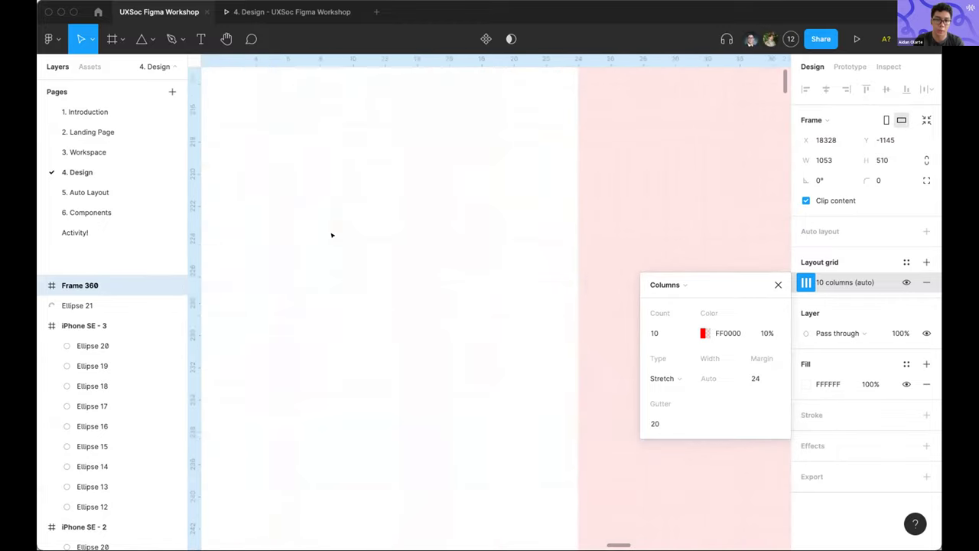
scroll(643, 226, "down", 5)
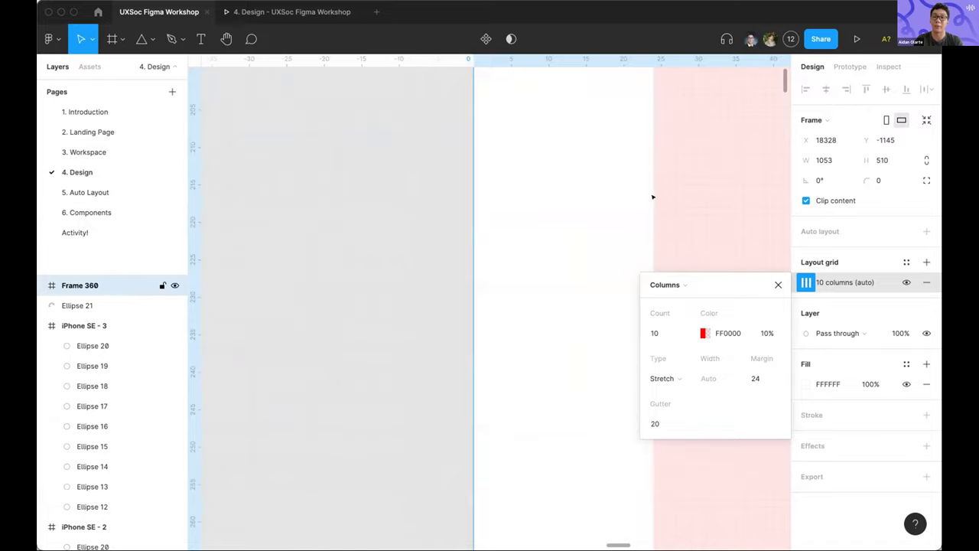
scroll(475, 215, "right", 15)
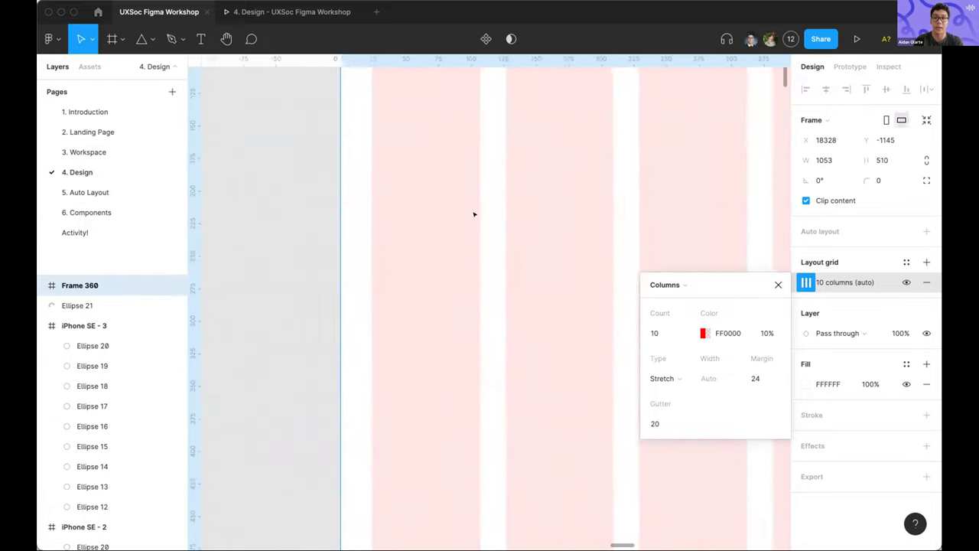
scroll(433, 212, "down", 8)
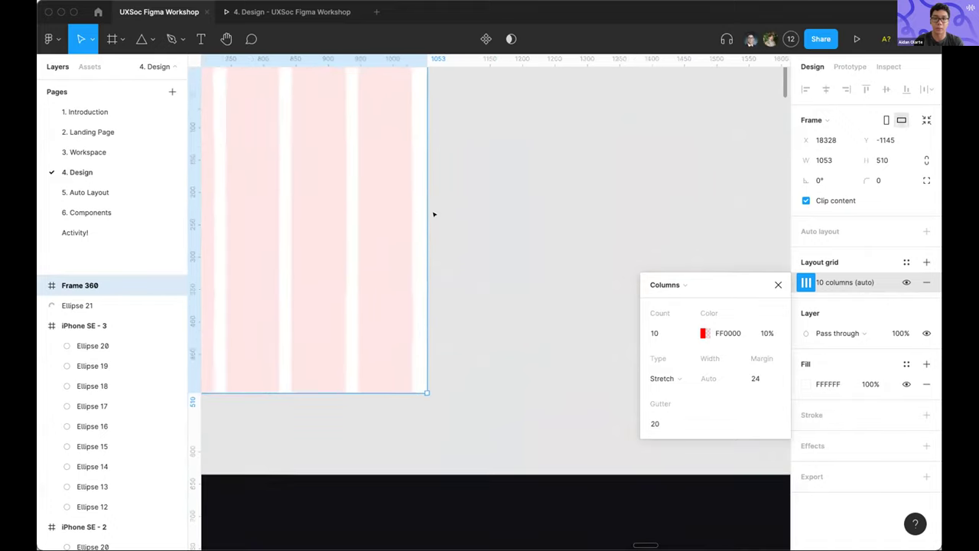
scroll(514, 215, "up", 3)
scroll(514, 215, "down", 3)
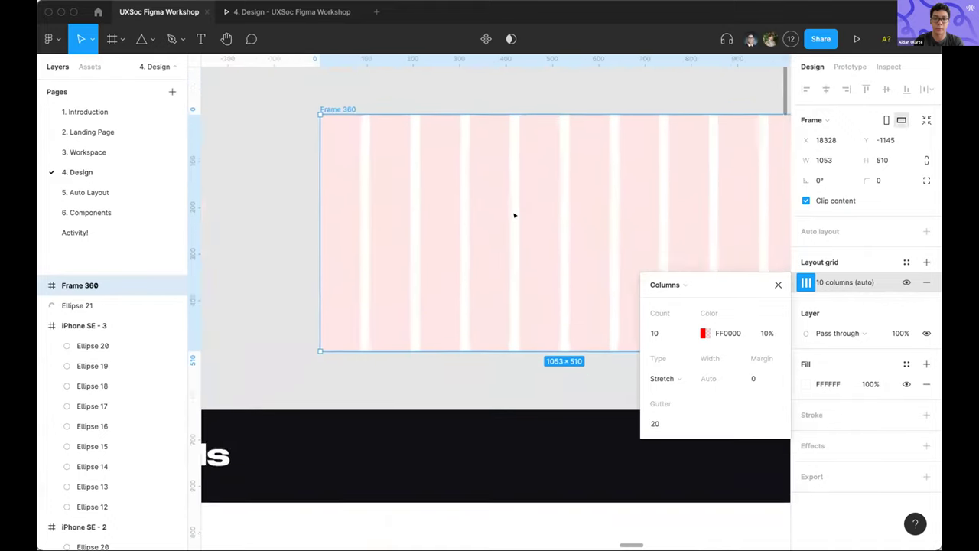
scroll(311, 186, "up", 3)
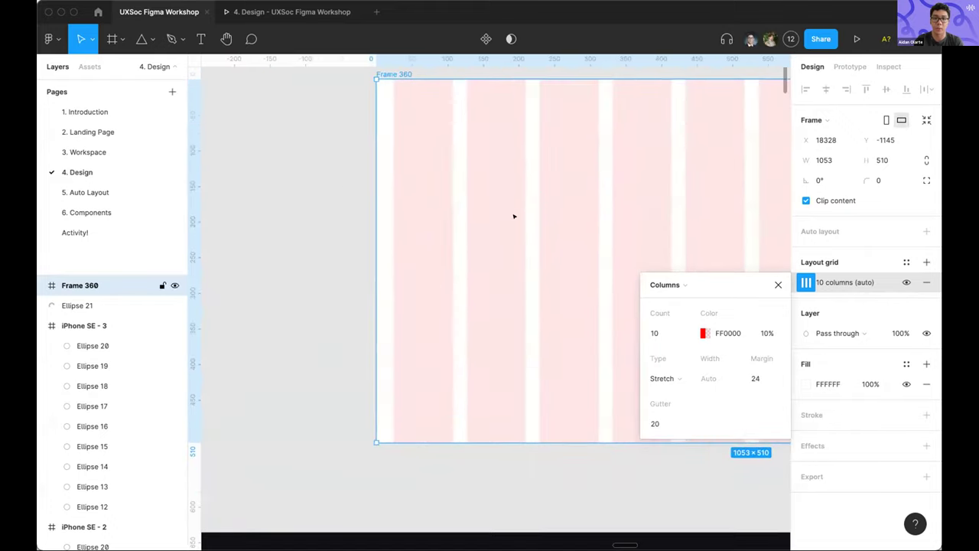
scroll(513, 215, "right", 3)
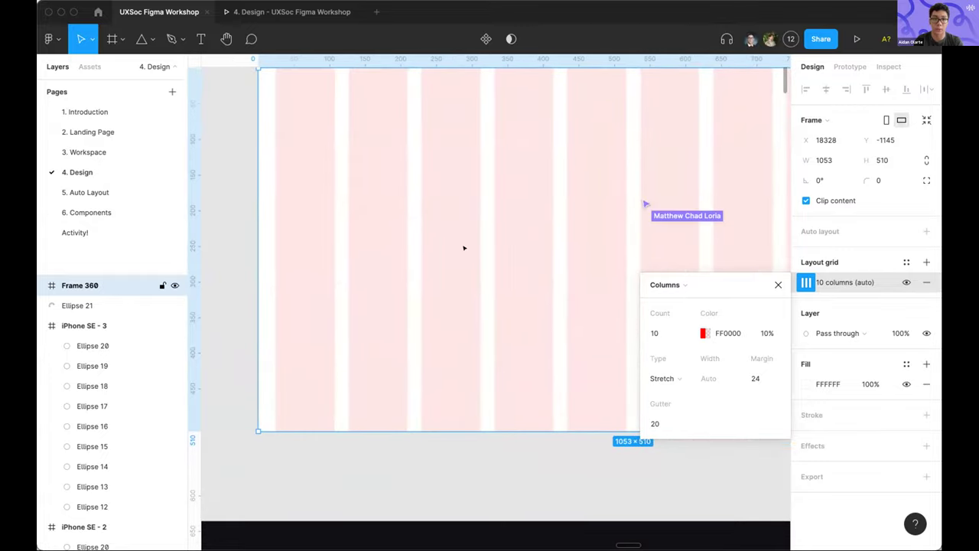
left_click_drag(257, 229, 504, 247)
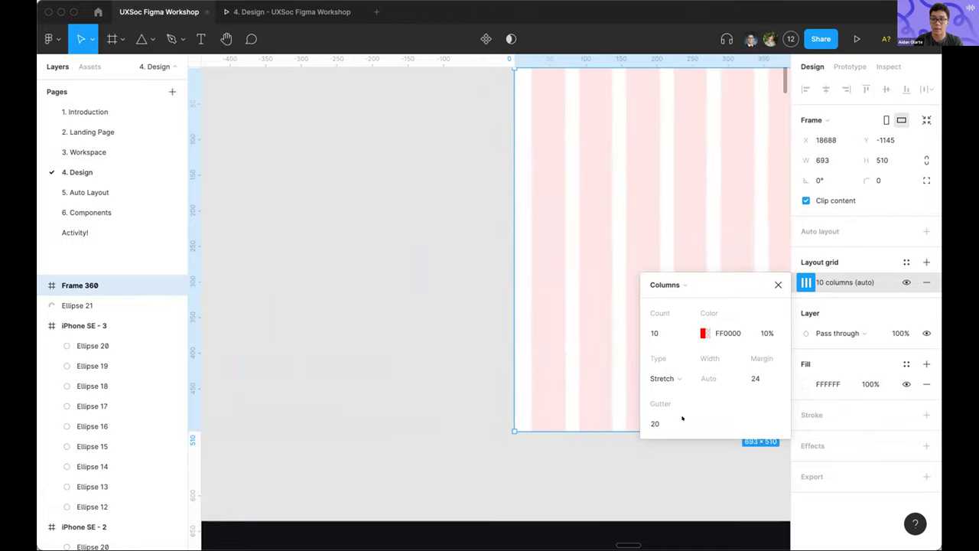
scroll(572, 326, "up", 3)
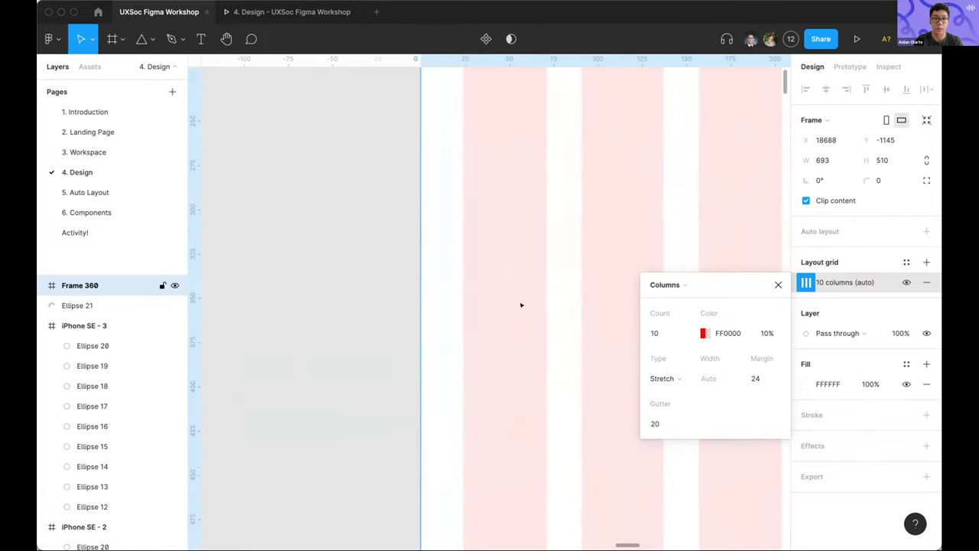
scroll(503, 345, "down", 5)
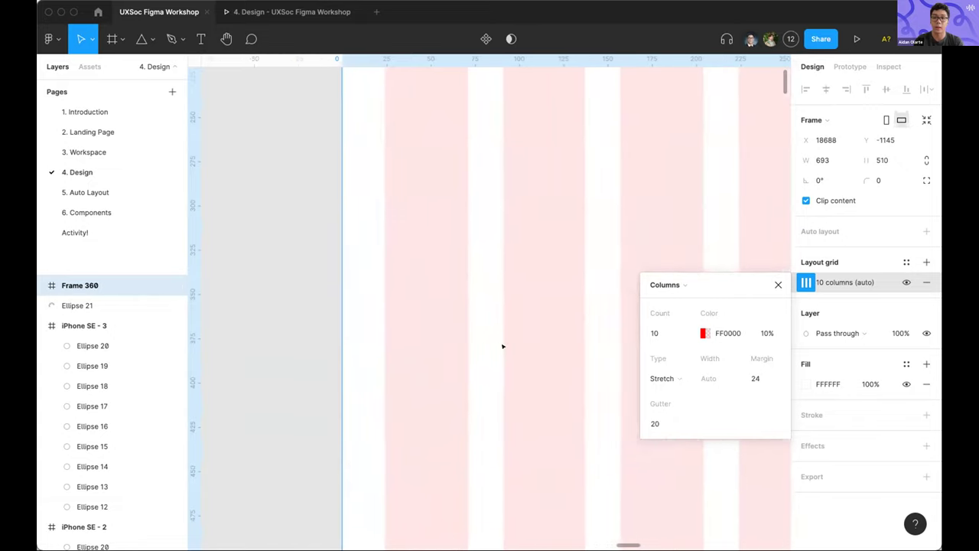
left_click_drag(455, 376, 413, 337)
Remove the column grid and delete Frame 360
scroll(294, 288, "down", 3)
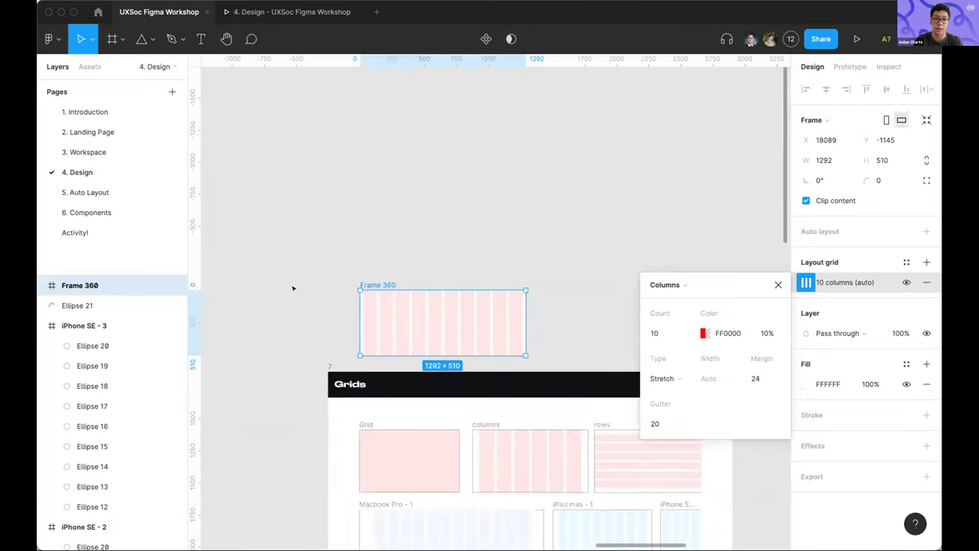
key("Delete")
scroll(293, 286, "down", 3)
scroll(381, 145, "up", 1)
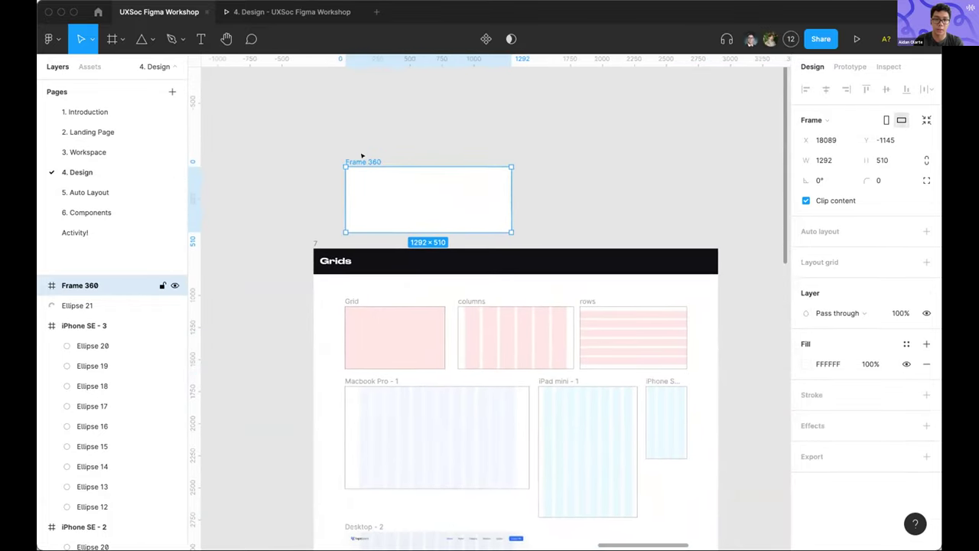
key("Delete")
Select the 1440×800 Macbook Pro - 1 frame using the Desktop grid style
scroll(363, 153, "down", 3)
scroll(362, 156, "up", 3)
scroll(362, 156, "down", 3)
scroll(362, 156, "right", 2)
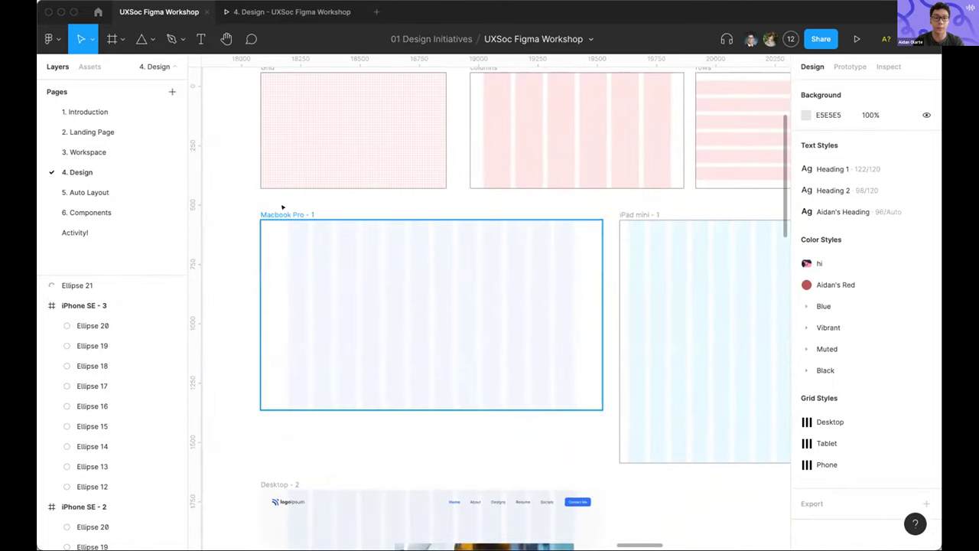
left_click(353, 257)
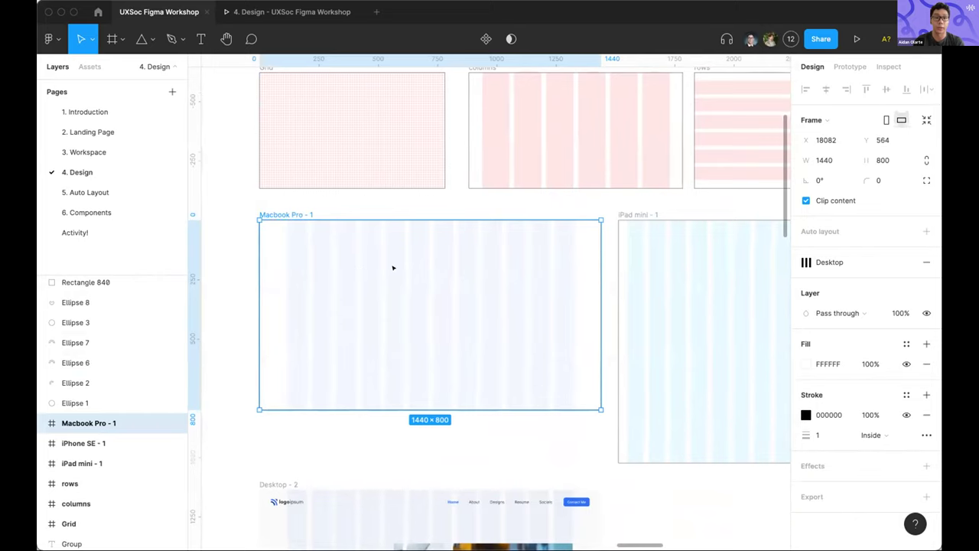
Select the iPad mini - 1 and iPhone SE - 1 frames to compare their grids
scroll(394, 268, "right", 1)
scroll(394, 268, "down", 2)
scroll(393, 267, "down", 2)
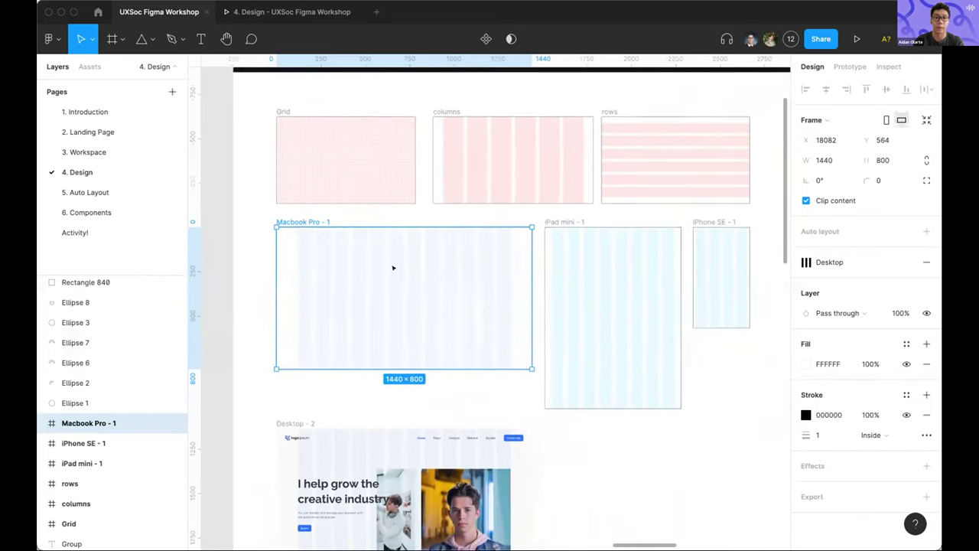
scroll(393, 268, "right", 1)
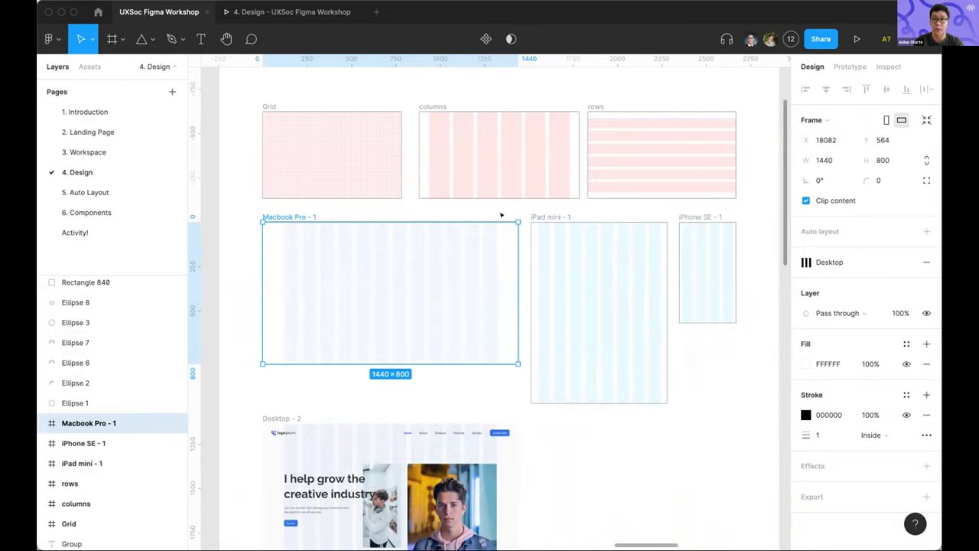
left_click(599, 312)
left_click(708, 273)
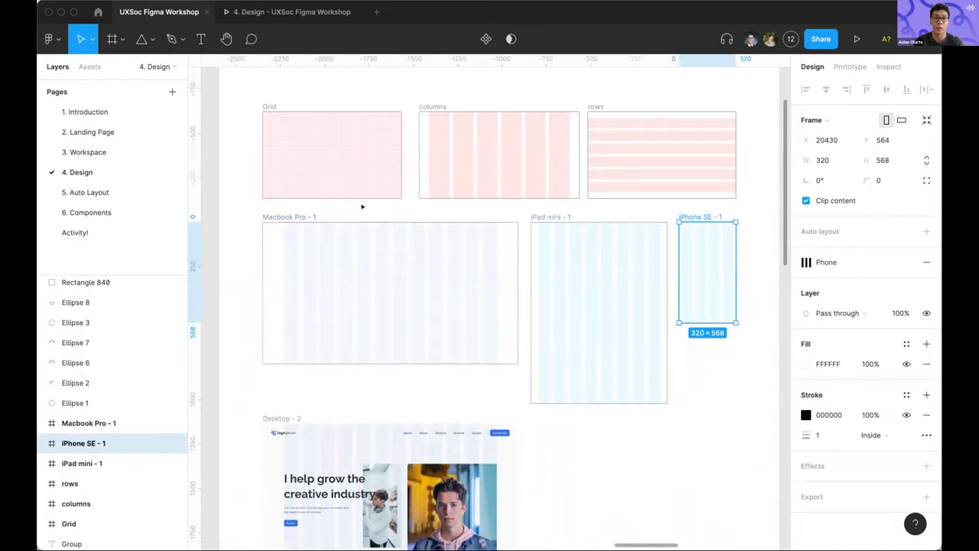
Reselect Macbook Pro - 1 and open the grid styles list for its Desktop grid
left_click(306, 217)
scroll(411, 217, "left", 2)
scroll(411, 217, "down", 1)
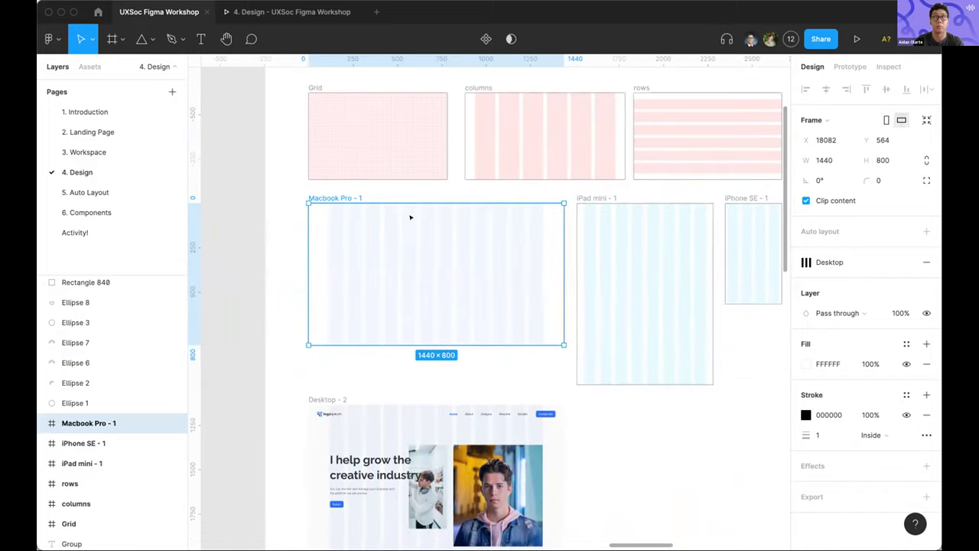
scroll(411, 217, "up", 5)
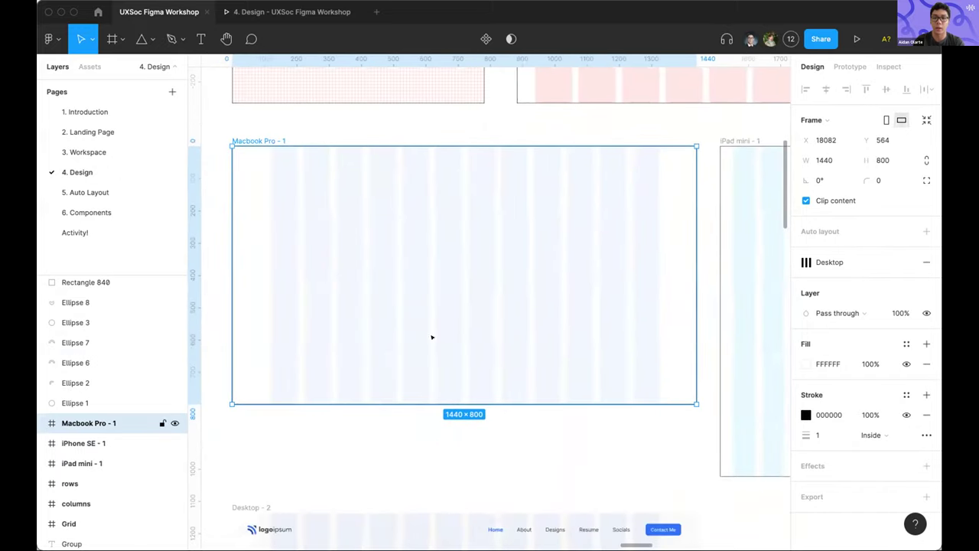
scroll(514, 276, "down", 1)
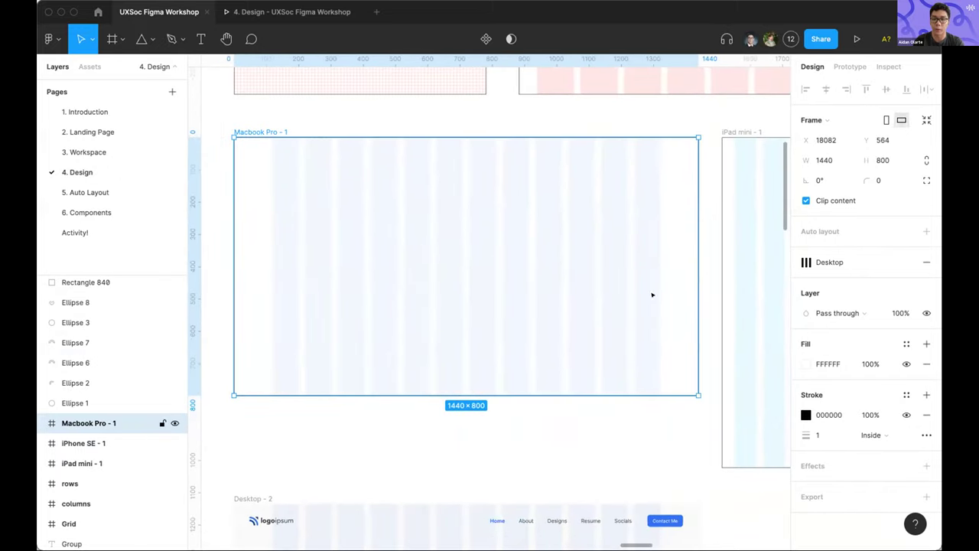
left_click(813, 261)
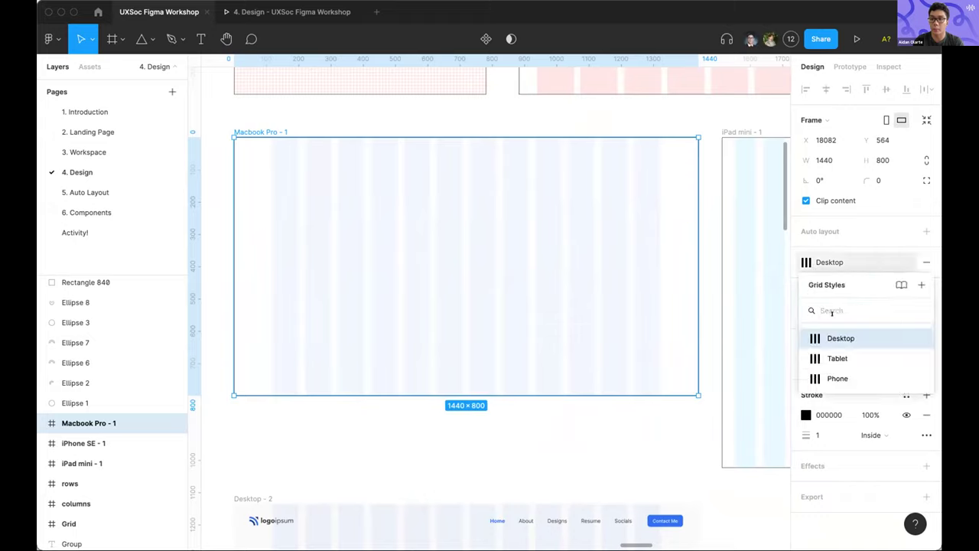
left_click(919, 338)
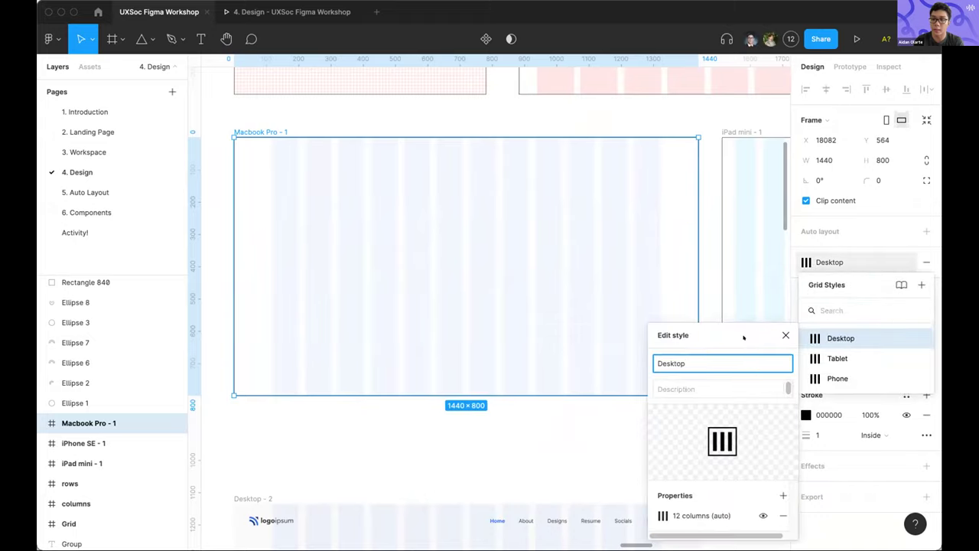
left_click_drag(743, 337, 732, 175)
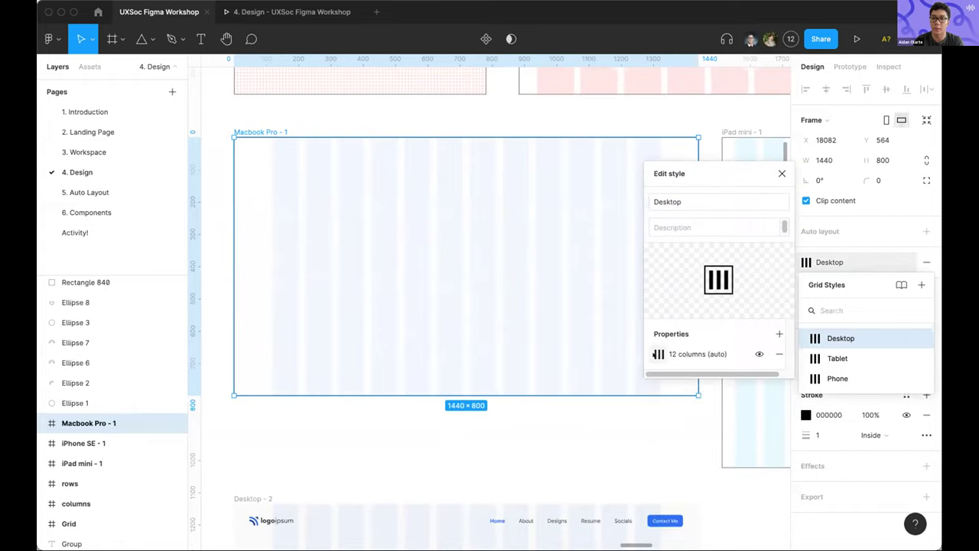
left_click(658, 353)
left_click(524, 355)
key("Escape")
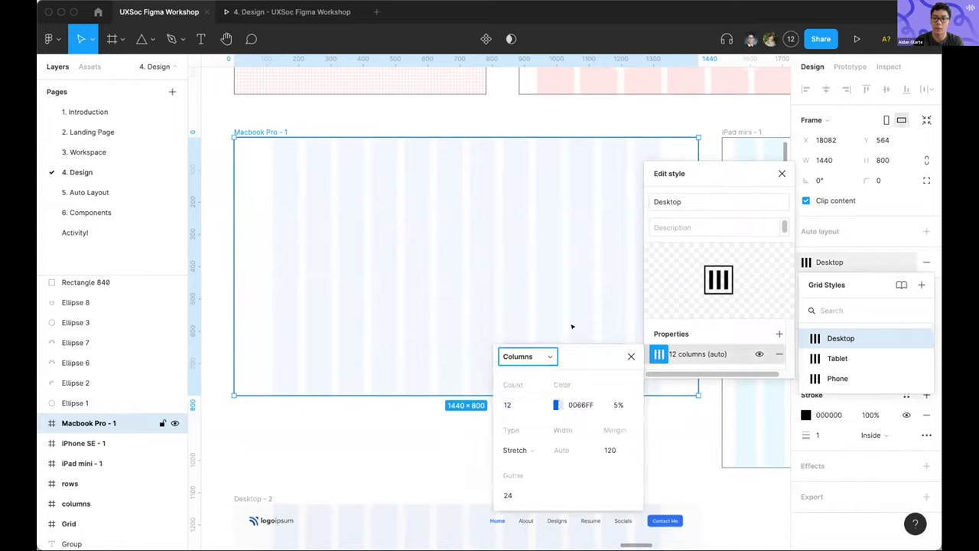
left_click_drag(572, 355, 572, 217)
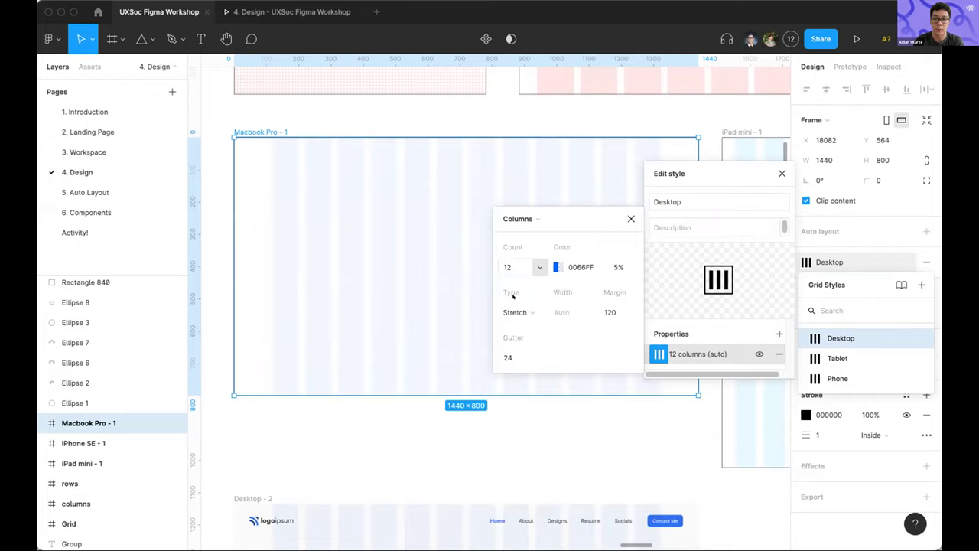
scroll(261, 277, "up", 3, "ctrl")
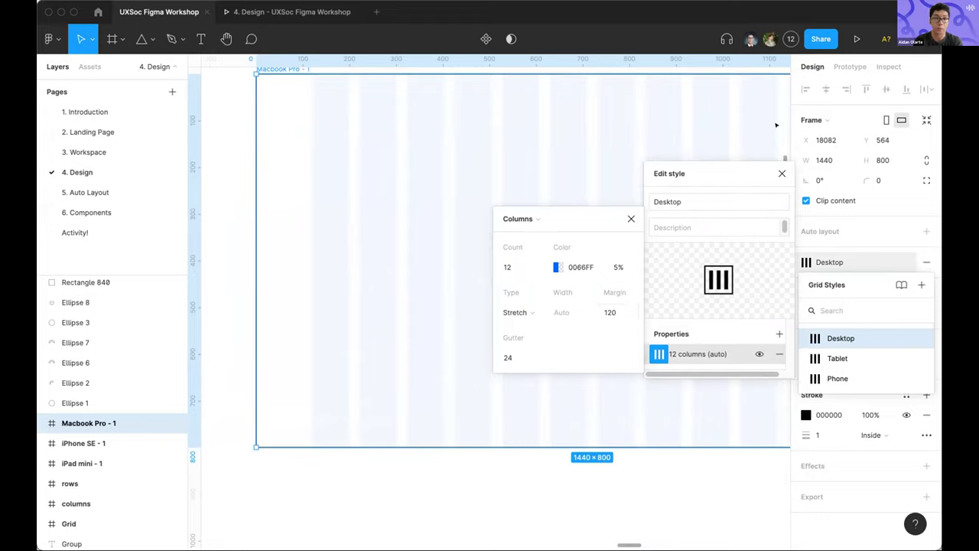
left_click(782, 173)
scroll(702, 216, "down", 5)
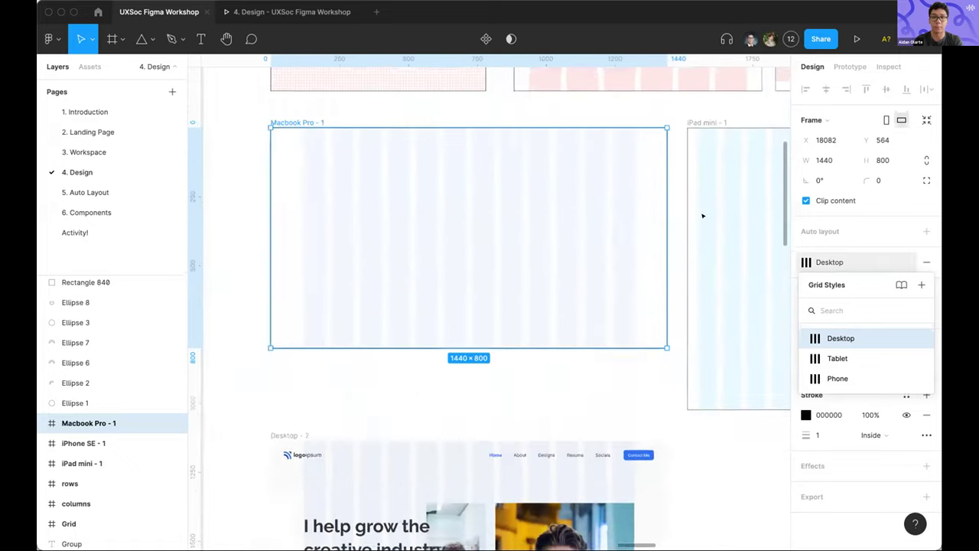
scroll(702, 216, "right", 5)
Inspect the Tablet grid style on iPad mini - 1: 8 columns, margin 40
left_click(532, 130)
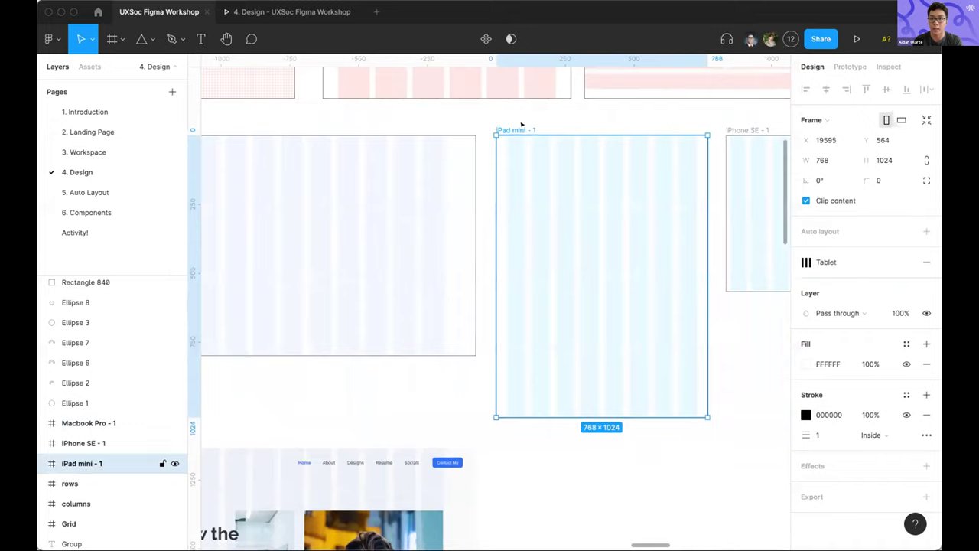
left_click(807, 262)
left_click(920, 358)
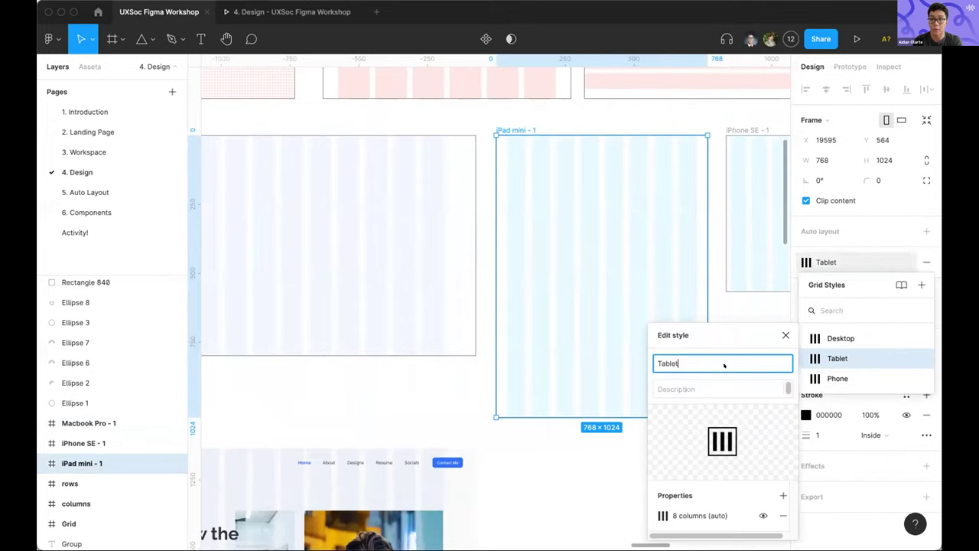
left_click(663, 515)
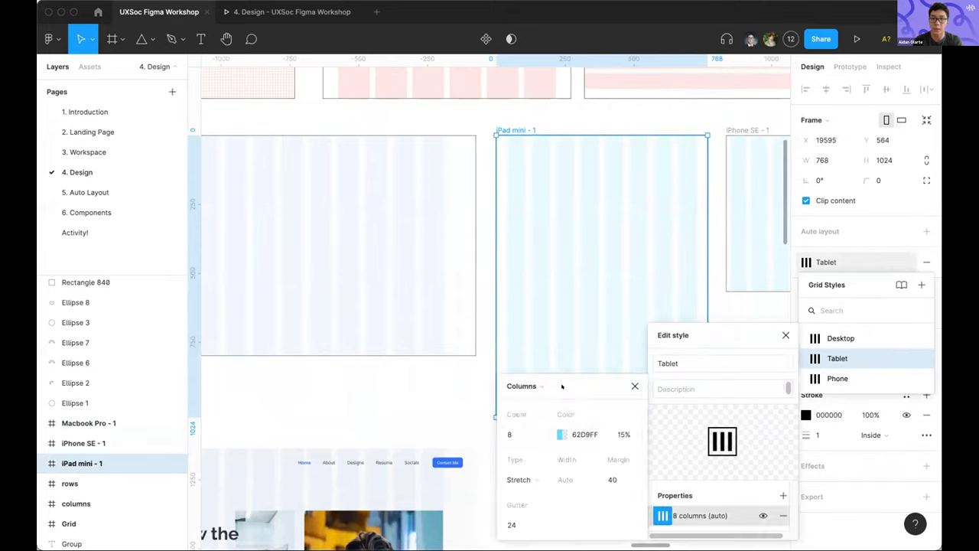
left_click(786, 335)
Inspect the Phone grid style on iPhone SE - 1: 4 columns, margin 16, then close it
scroll(743, 236, "right", 4)
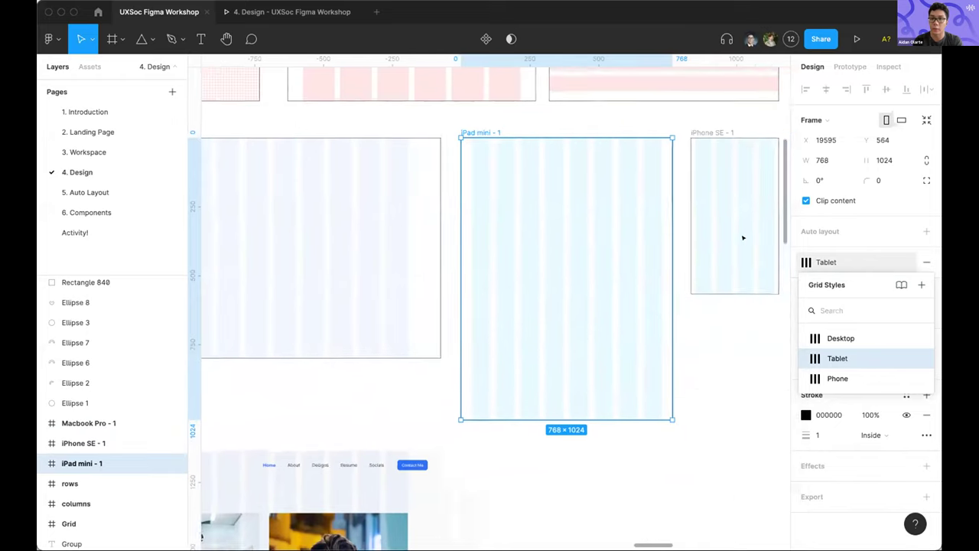
left_click(612, 136)
left_click(806, 261)
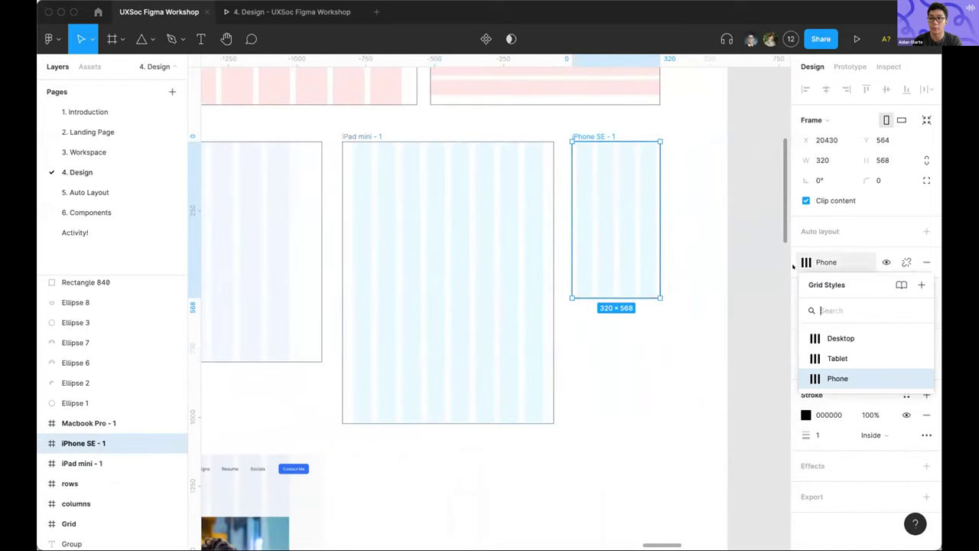
left_click(825, 375)
left_click(807, 261)
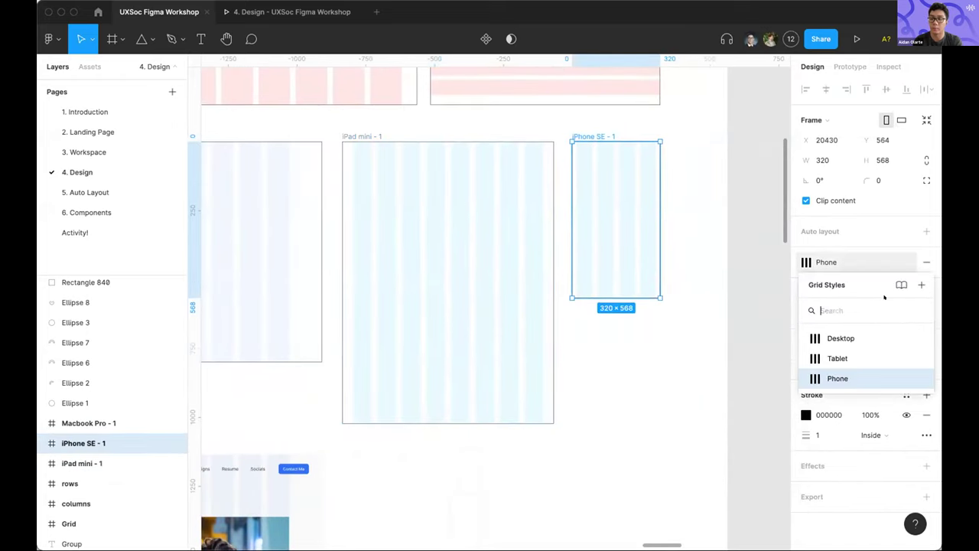
left_click(919, 378)
left_click(661, 515)
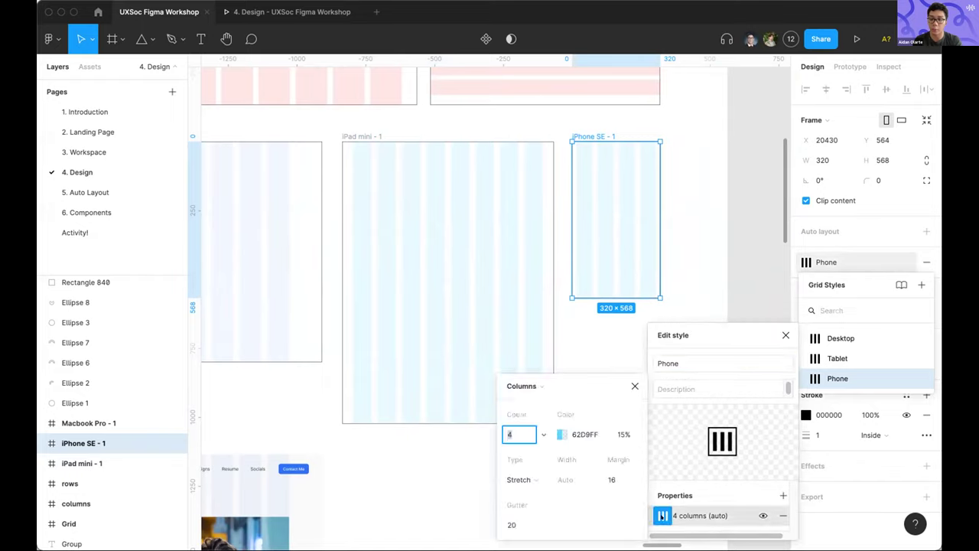
left_click_drag(652, 386, 654, 235)
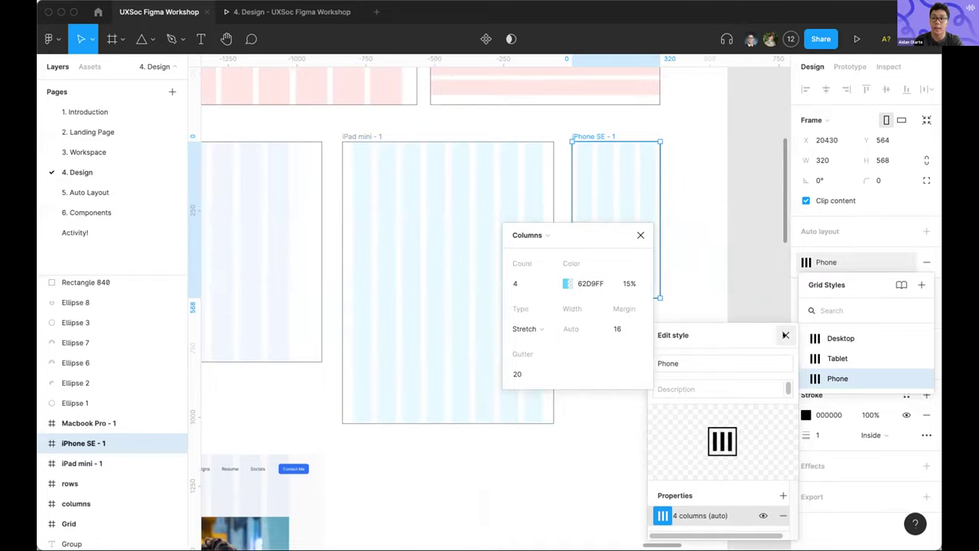
left_click(785, 335)
left_click(694, 326)
Zoom in on the Desktop - 2 hero, then pan over to the Constraints frame
scroll(693, 326, "down", 10)
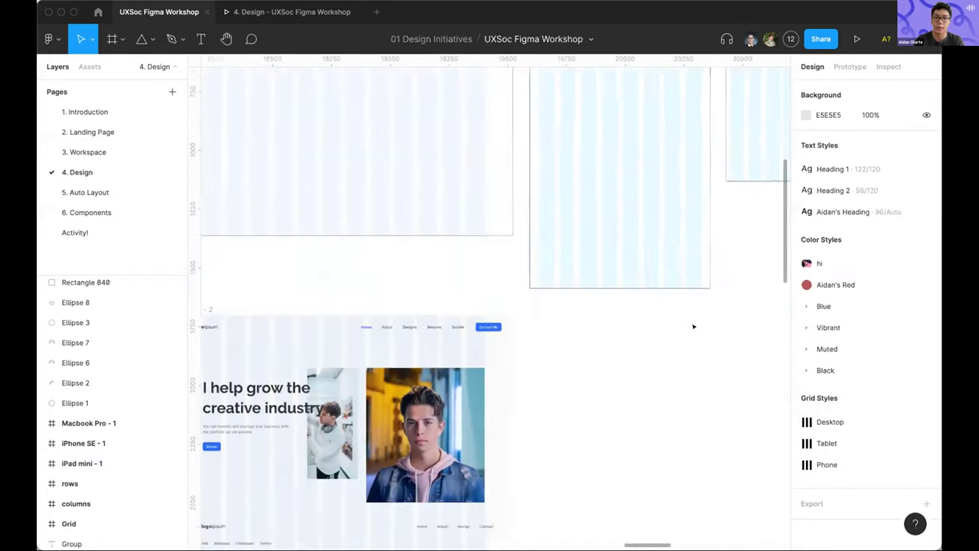
scroll(524, 317, "up", 10)
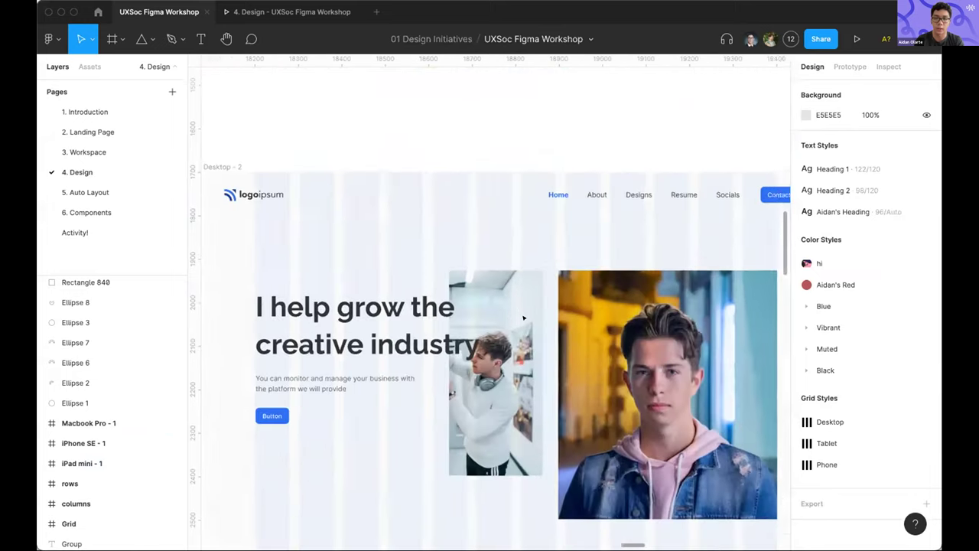
scroll(398, 235, "left", 3)
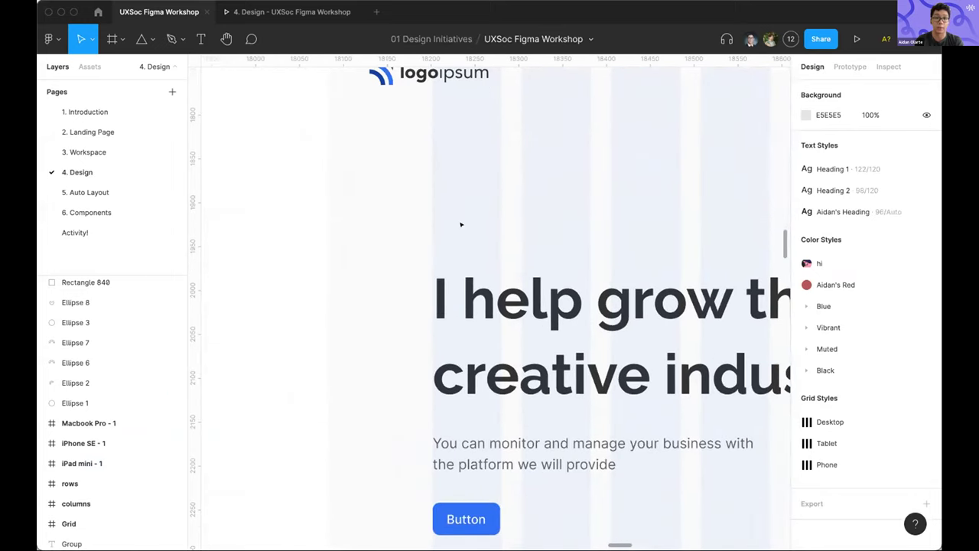
scroll(461, 225, "left", 4)
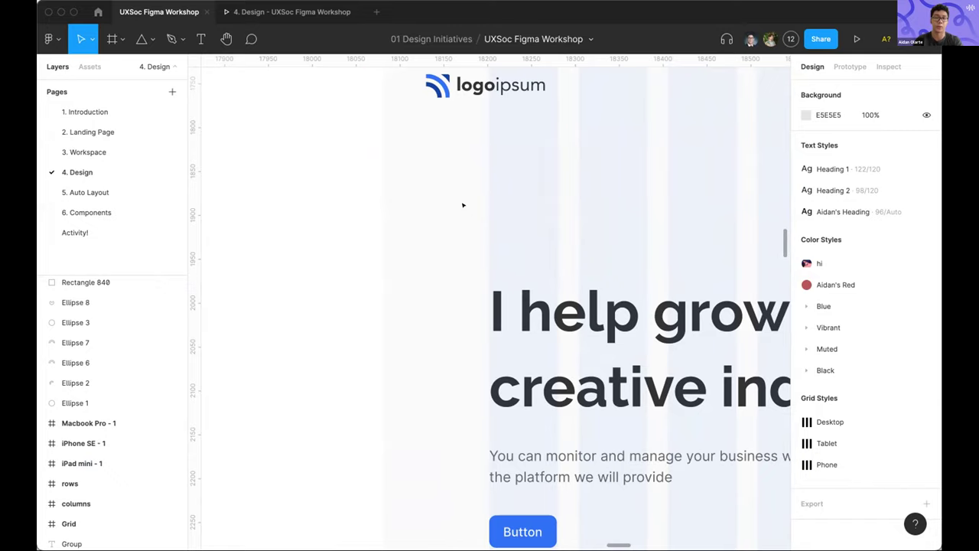
scroll(443, 244, "down", 10)
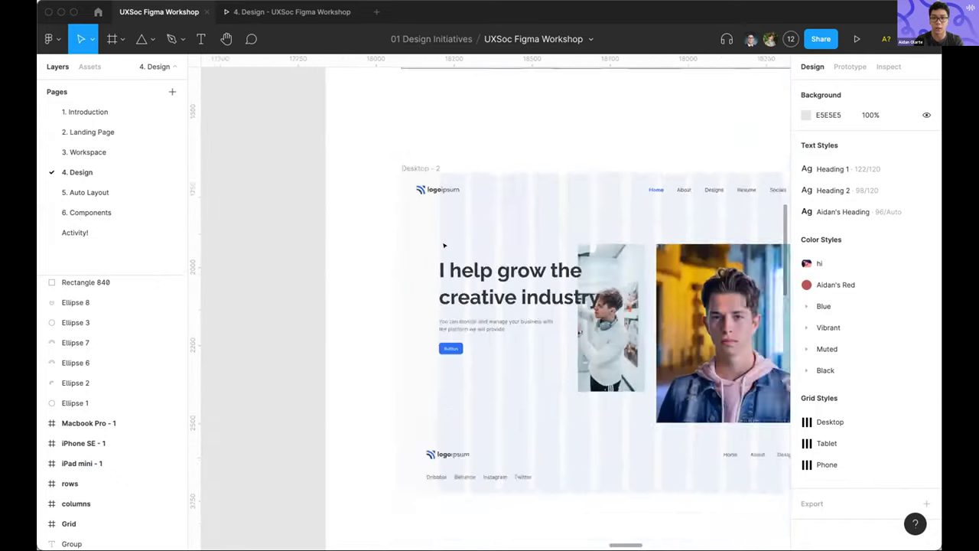
scroll(444, 245, "right", 8)
scroll(444, 306, "up", 3)
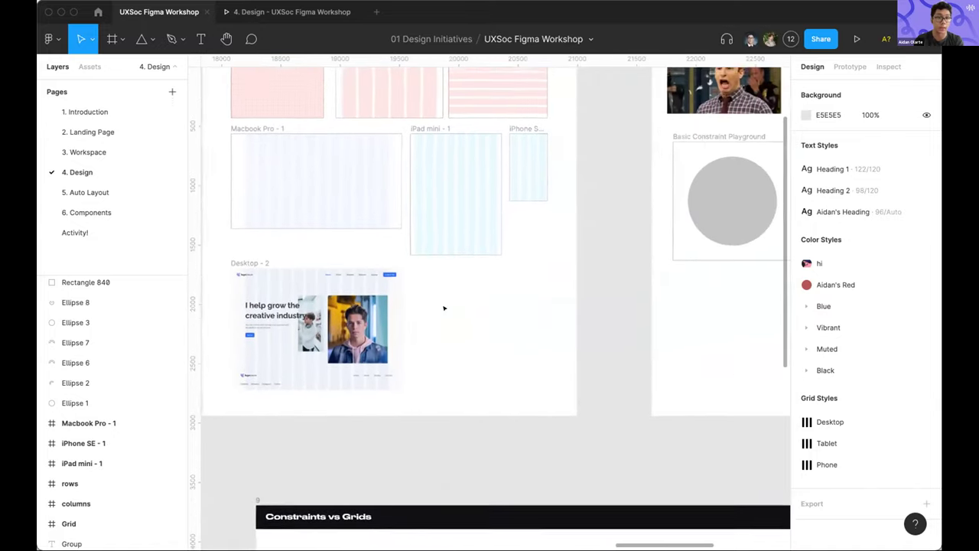
scroll(520, 217, "up", 5)
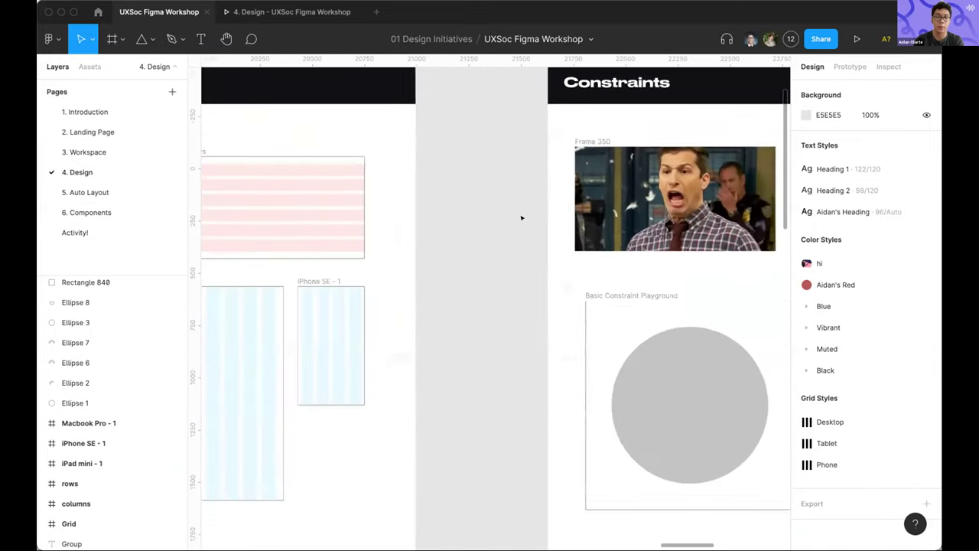
left_click(528, 207)
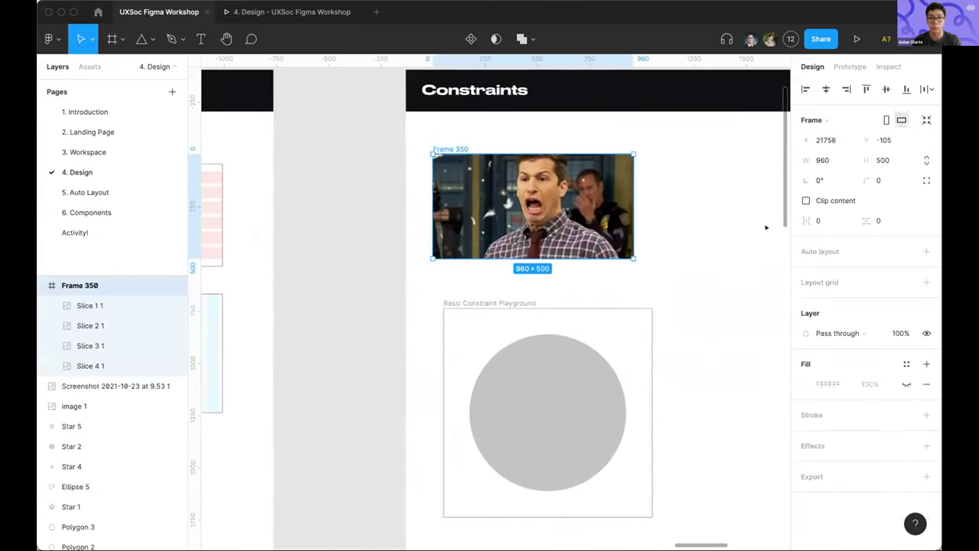
left_click(482, 180)
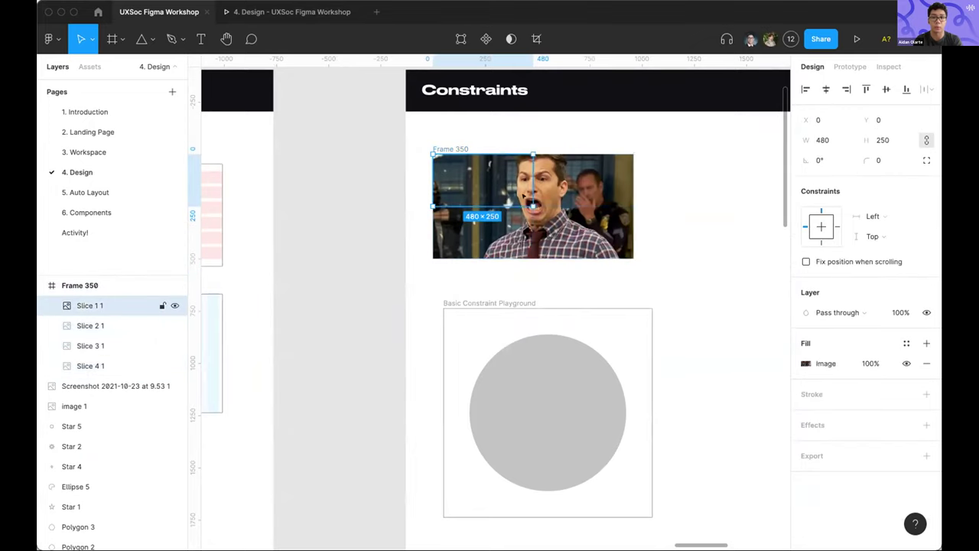
left_click(581, 180)
left_click(472, 223)
key("Escape")
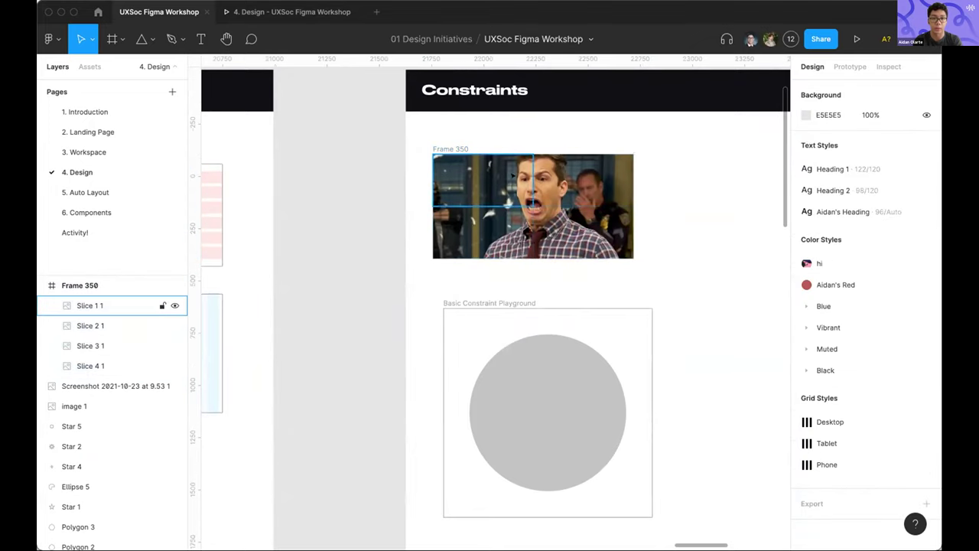
left_click(512, 175)
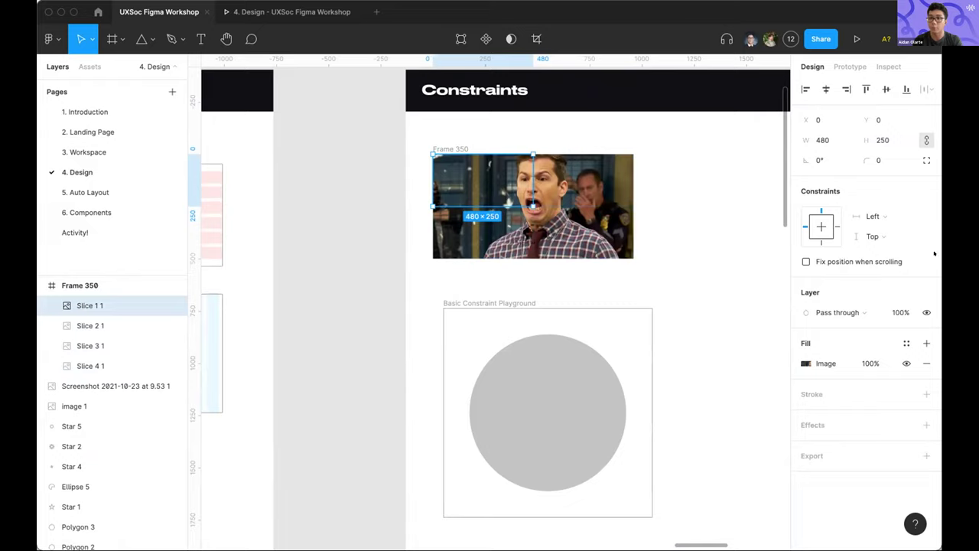
left_click(882, 215)
left_click(903, 187)
left_click(902, 230)
left_click(893, 194)
left_click(482, 233)
left_click(583, 233)
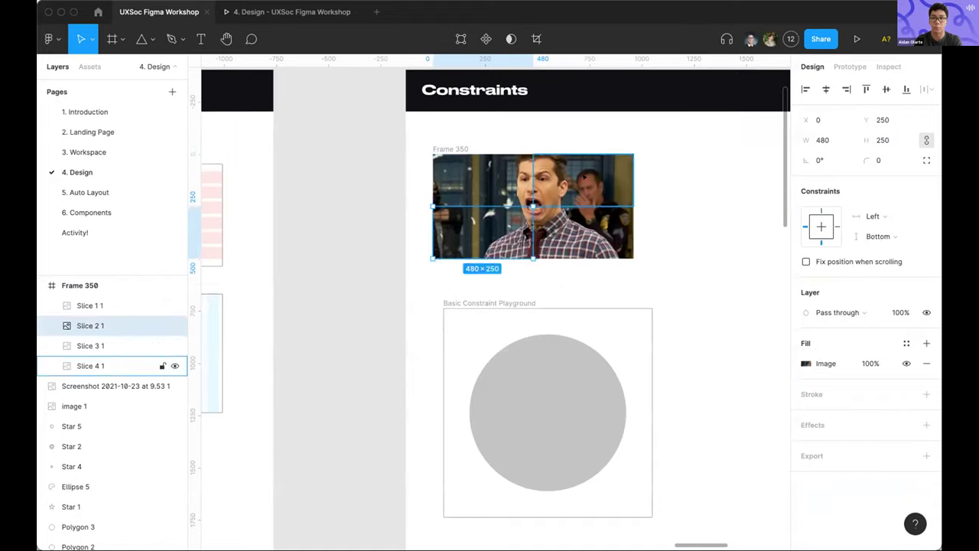
left_click(583, 180)
left_click(114, 345)
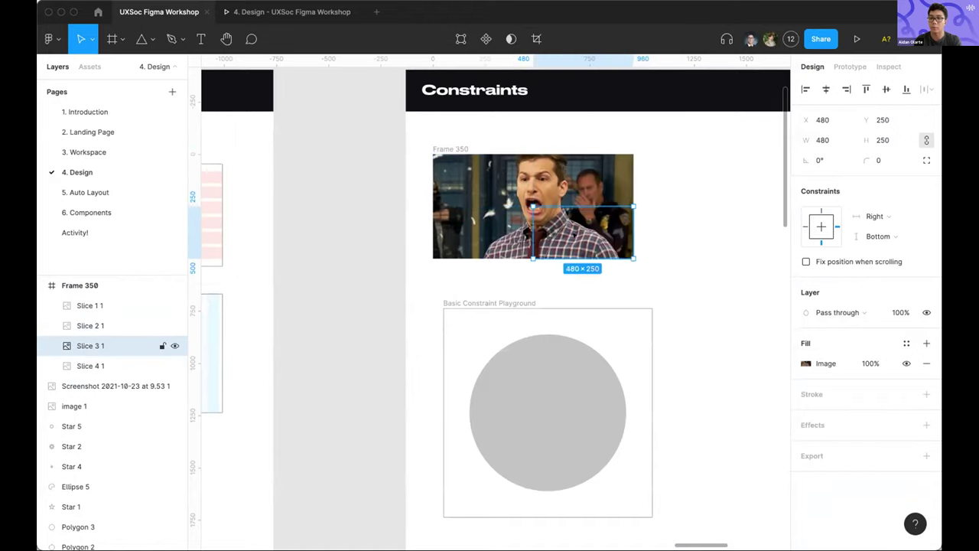
left_click(115, 284)
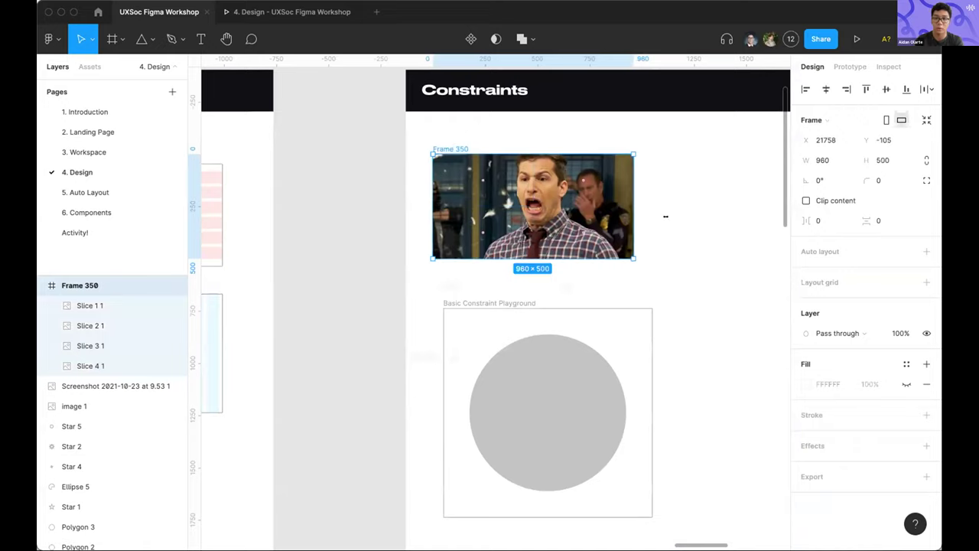
Stretch Frame 350 to spread the slices, undo back to 960×500, then shift all four slices right
left_click_drag(633, 259, 706, 285)
key("ctrl+z")
left_click(508, 197)
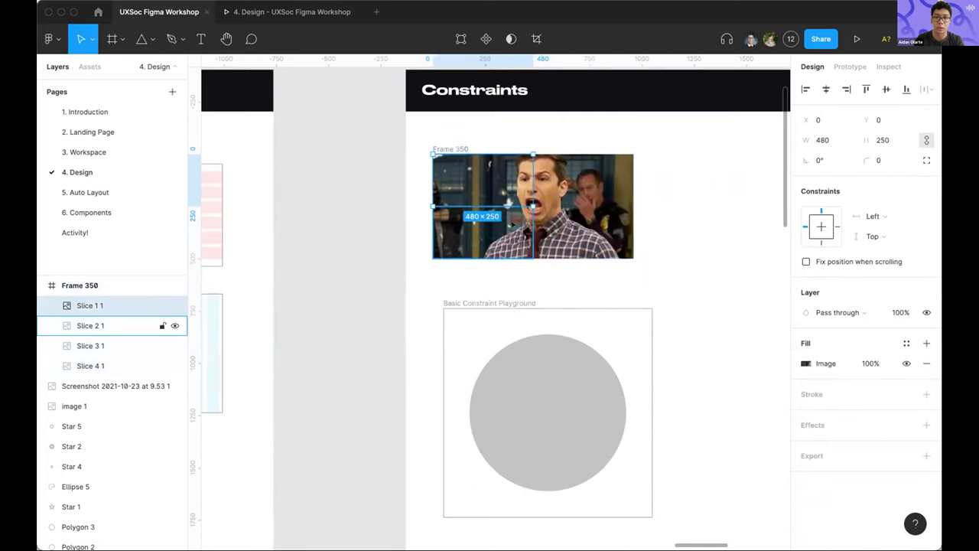
left_click(90, 365, "shift")
left_click(91, 346, "shift")
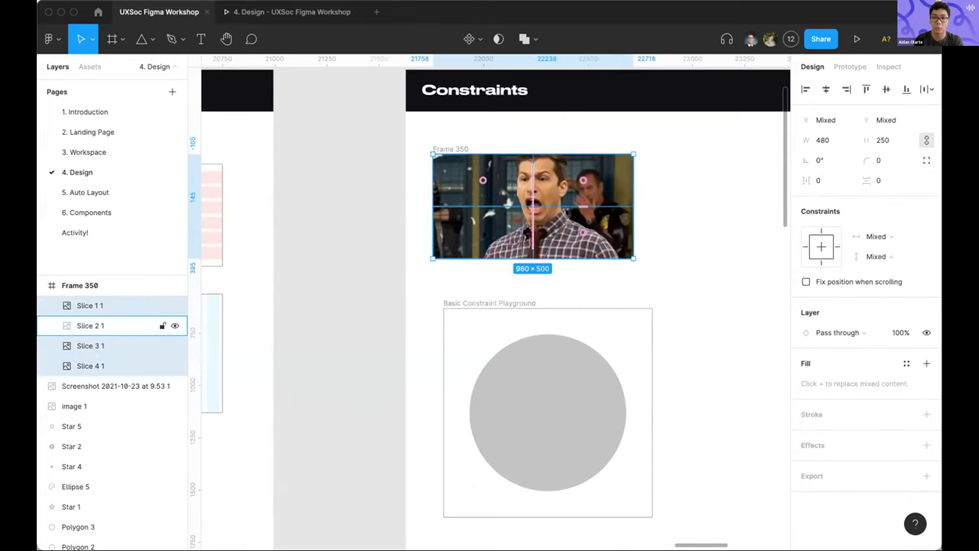
left_click(90, 325, "shift")
left_click_drag(533, 207, 565, 207)
left_click(352, 175)
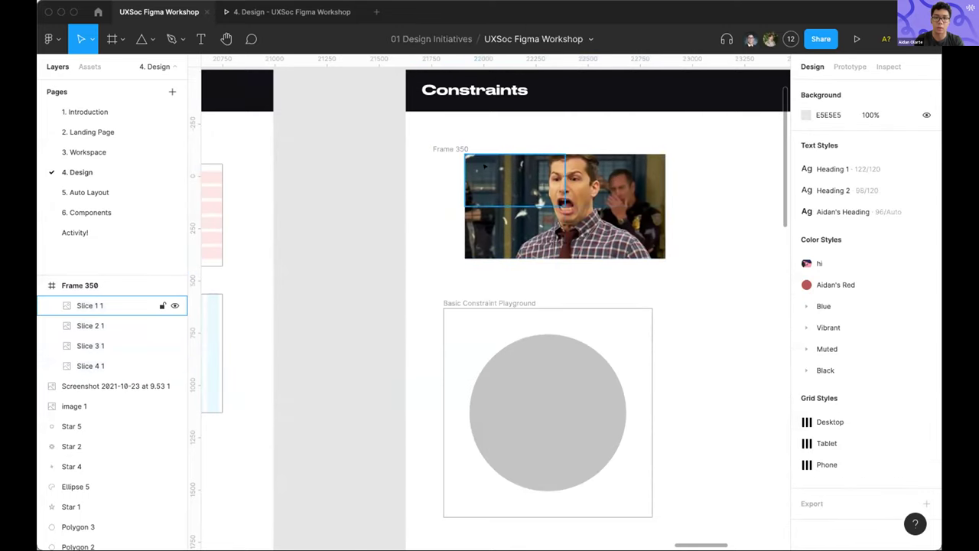
Reselect the four slices and move them down inside Frame 350
scroll(489, 169, "up", 5)
left_click(523, 185)
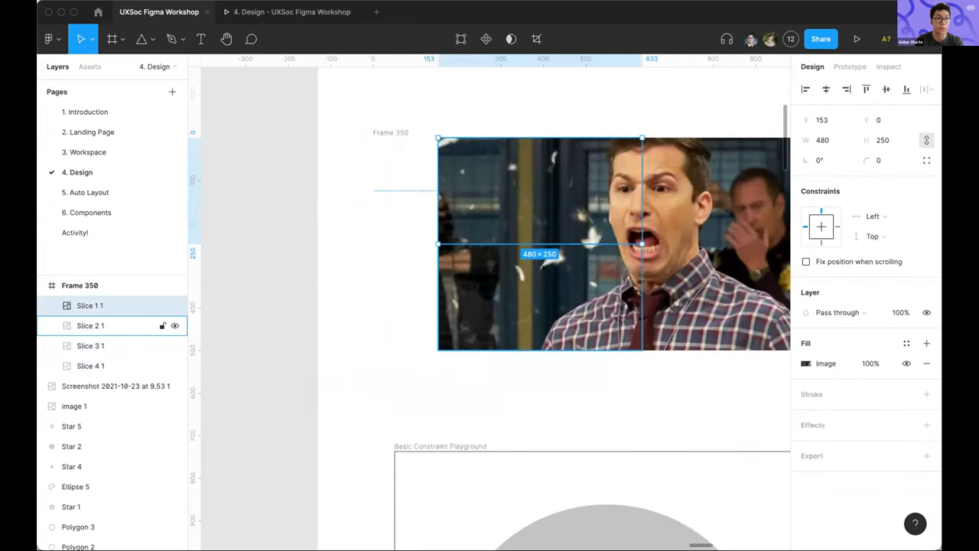
left_click(90, 325, "shift")
left_click(90, 366, "shift")
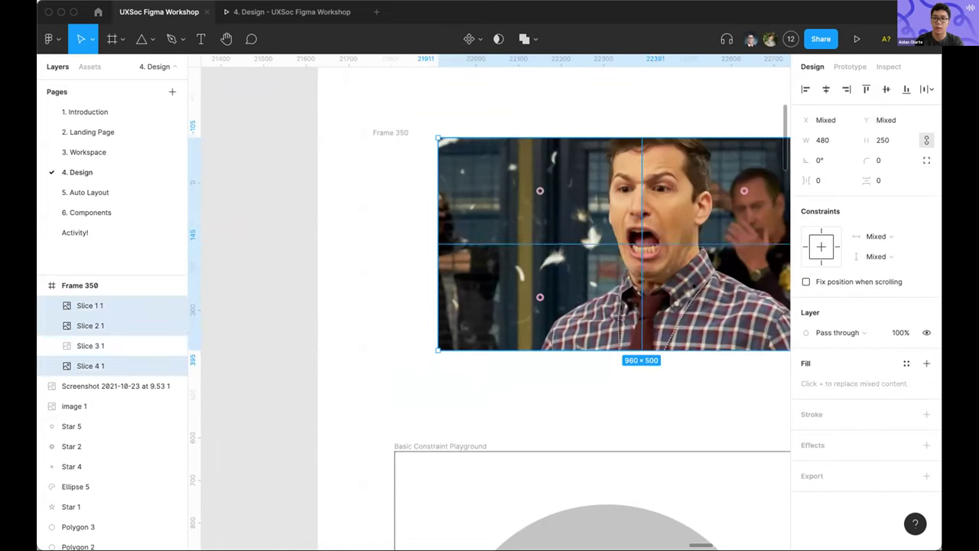
left_click(90, 345, "shift")
left_click_drag(593, 196, 593, 224)
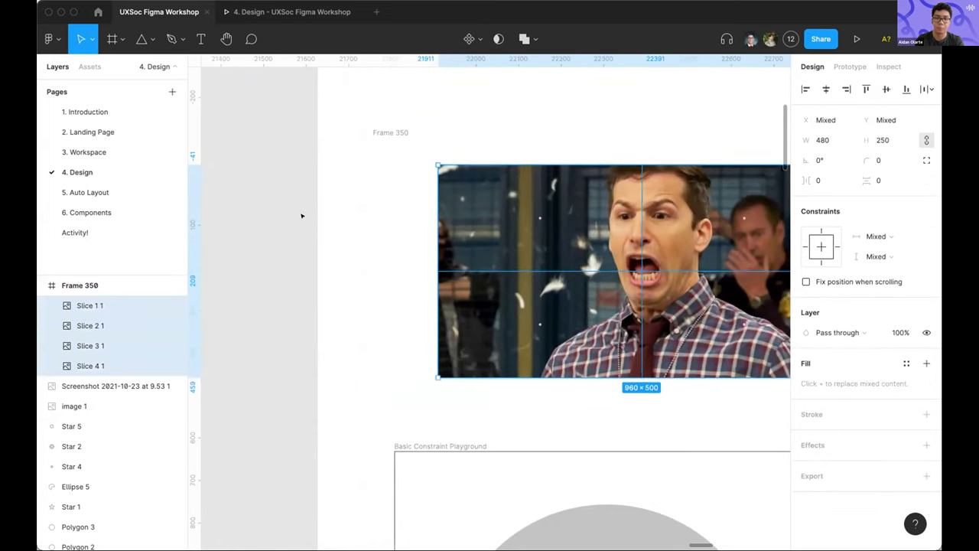
left_click(301, 267)
left_click(154, 306)
Measure the top-left slice's distances to Frame 350's edges
scroll(429, 229, "up", 5)
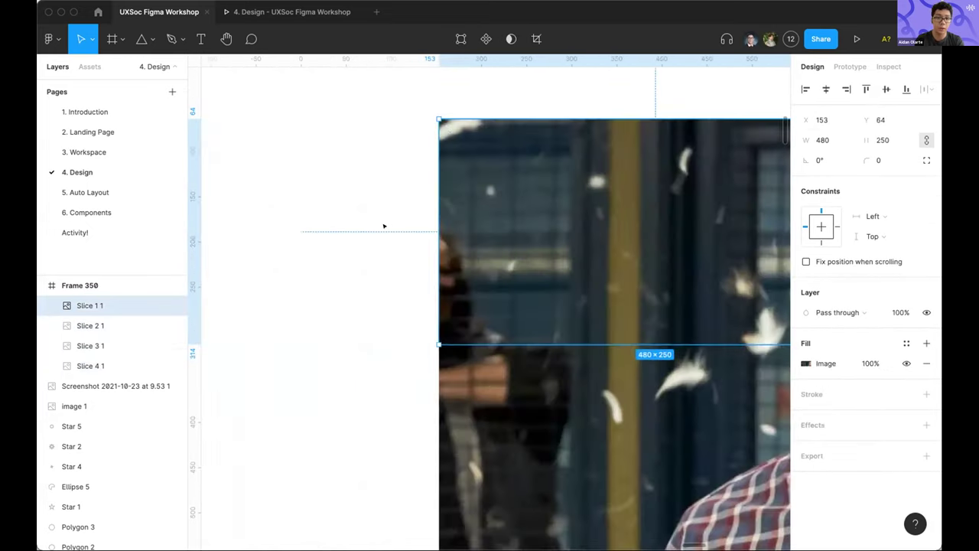
scroll(432, 234, "up", 3)
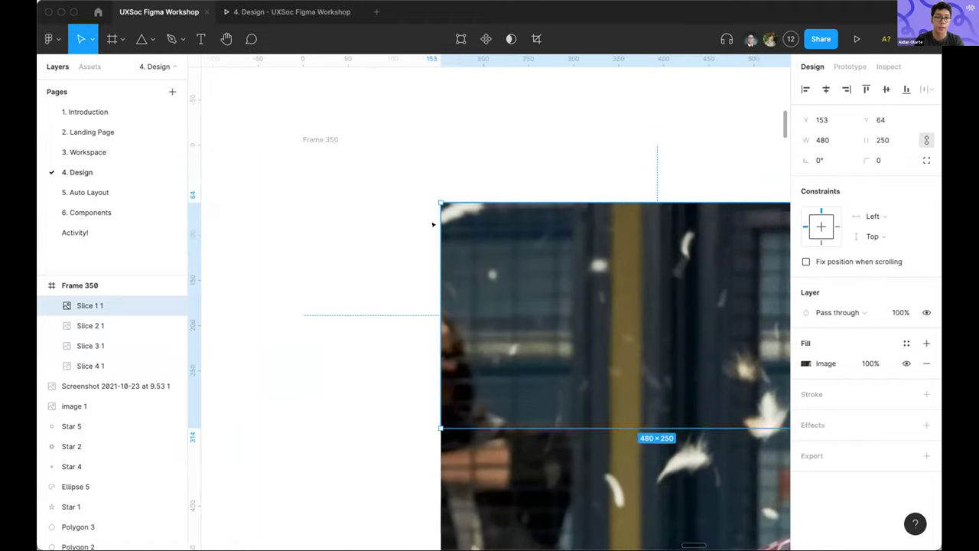
left_click(314, 136)
left_click(656, 313)
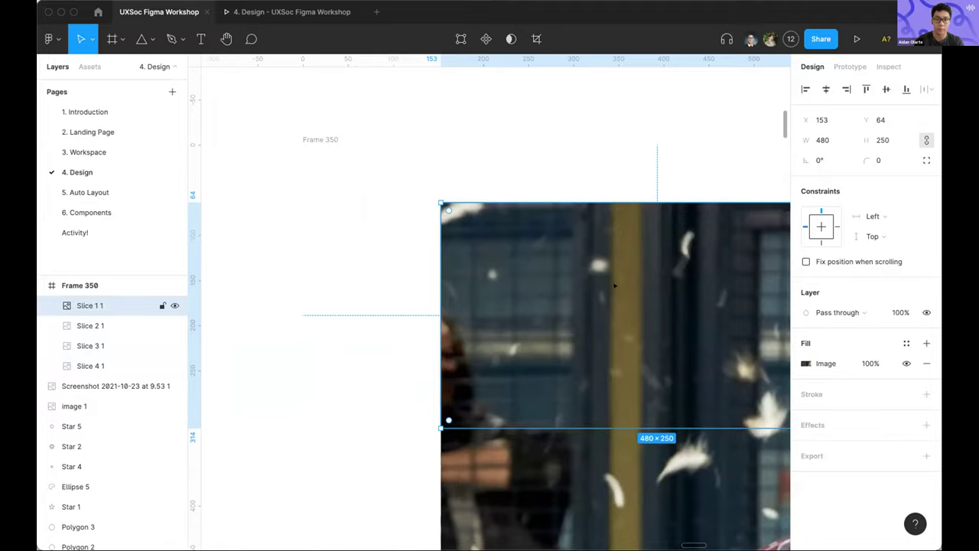
scroll(614, 285, "right", 5)
scroll(574, 304, "left", 4)
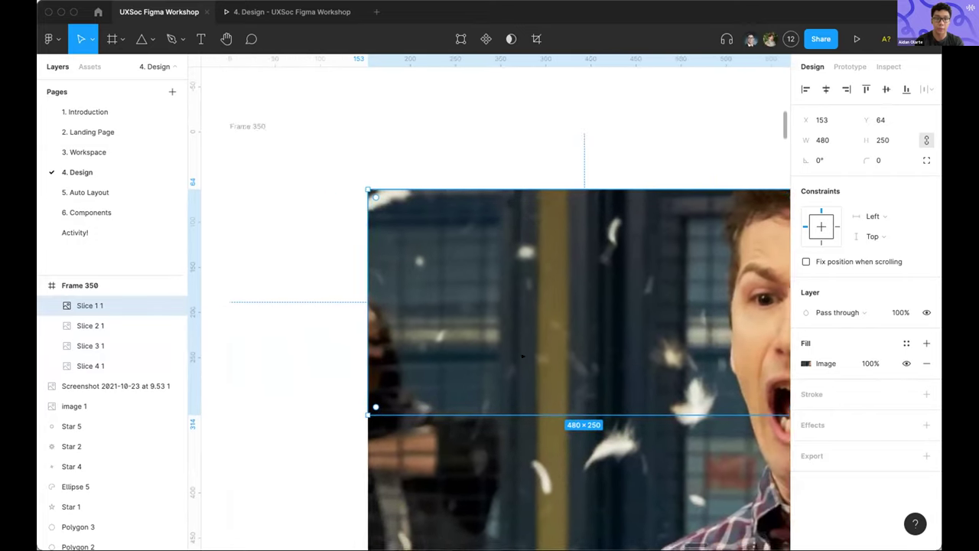
key("alt")
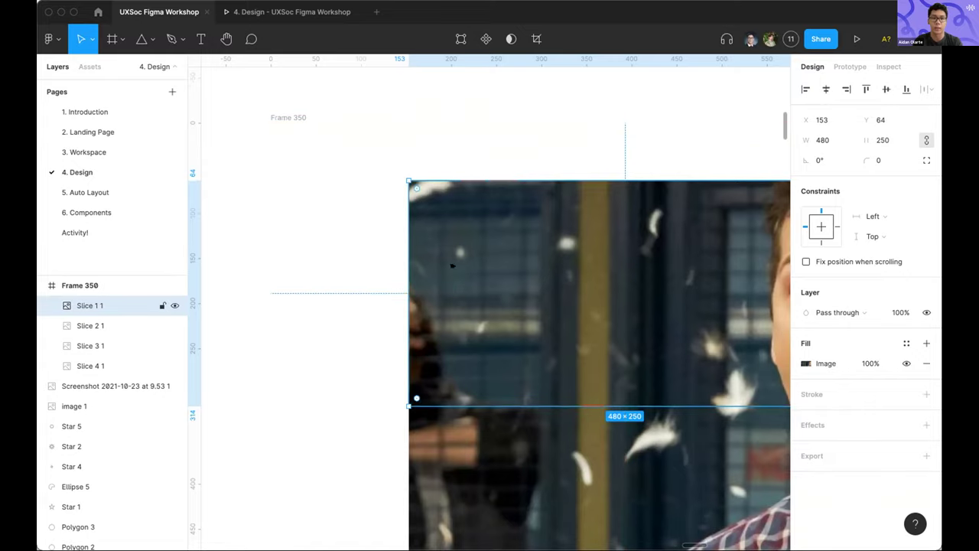
Resize Frame 350 again to watch the slices follow their constraints
left_click(80, 284)
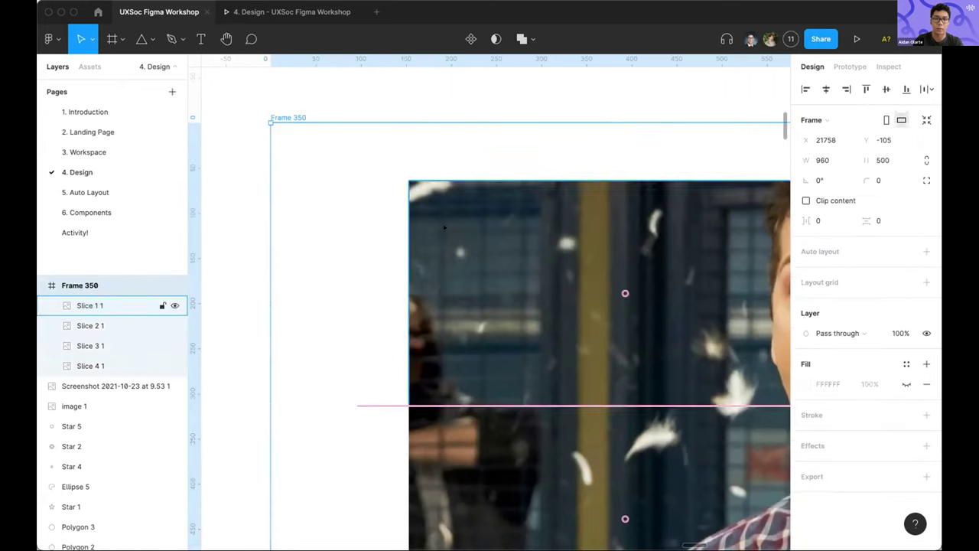
scroll(440, 259, "down", 5, "ctrl")
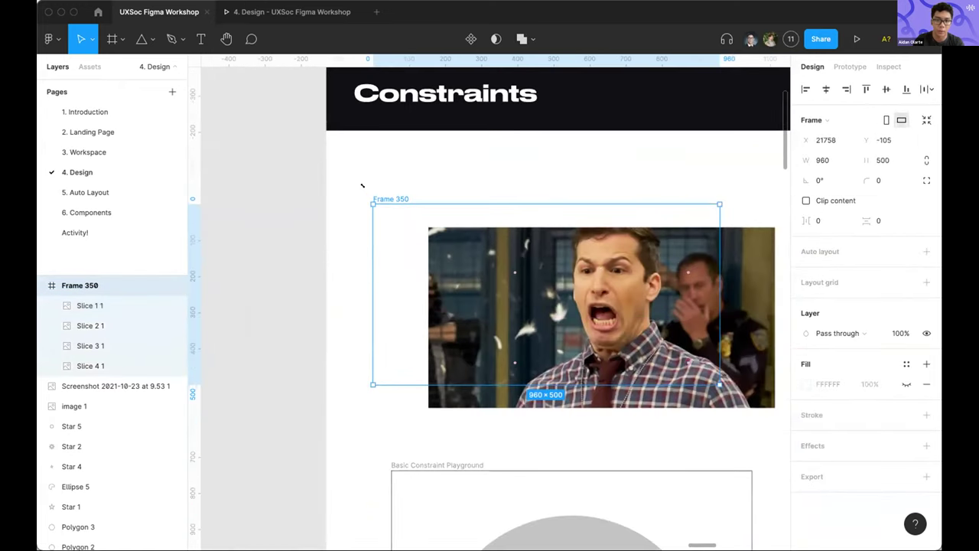
left_click_drag(363, 185, 350, 164)
left_click(463, 230)
left_click(464, 214)
left_click(533, 245)
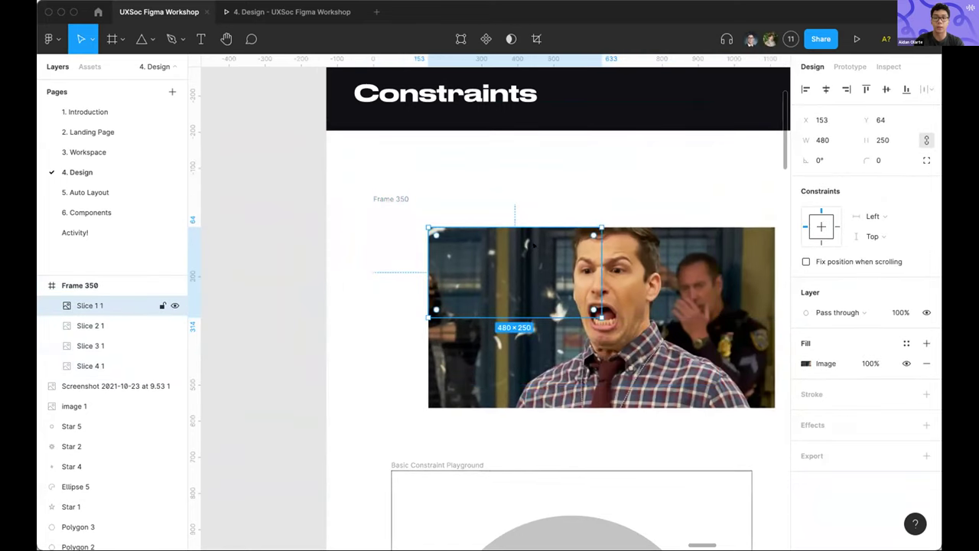
Move all four slices up to X 153, Y 0, flush with the frame's top
key("super+a")
left_click_drag(533, 245, 533, 222)
left_click(584, 276)
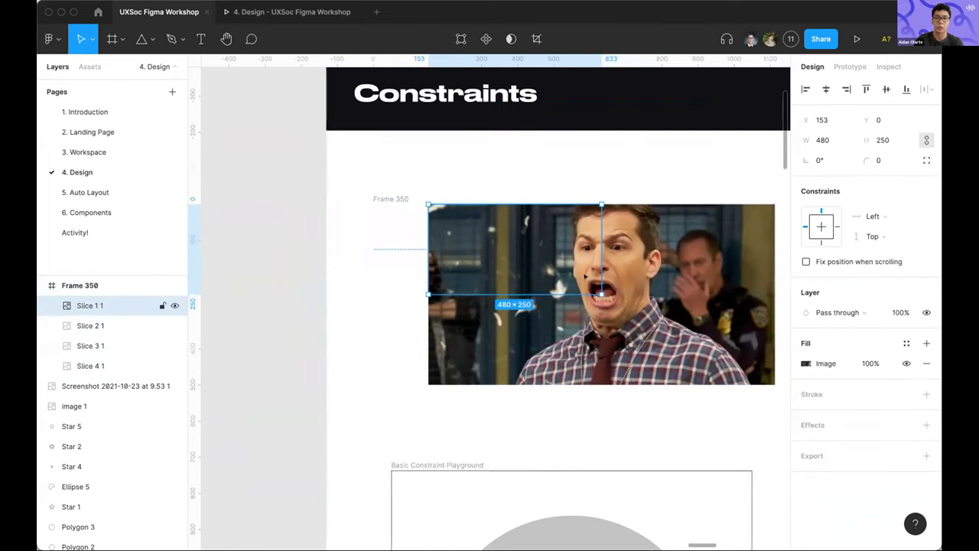
key("Escape")
key("super+a")
scroll(582, 306, "down", 5)
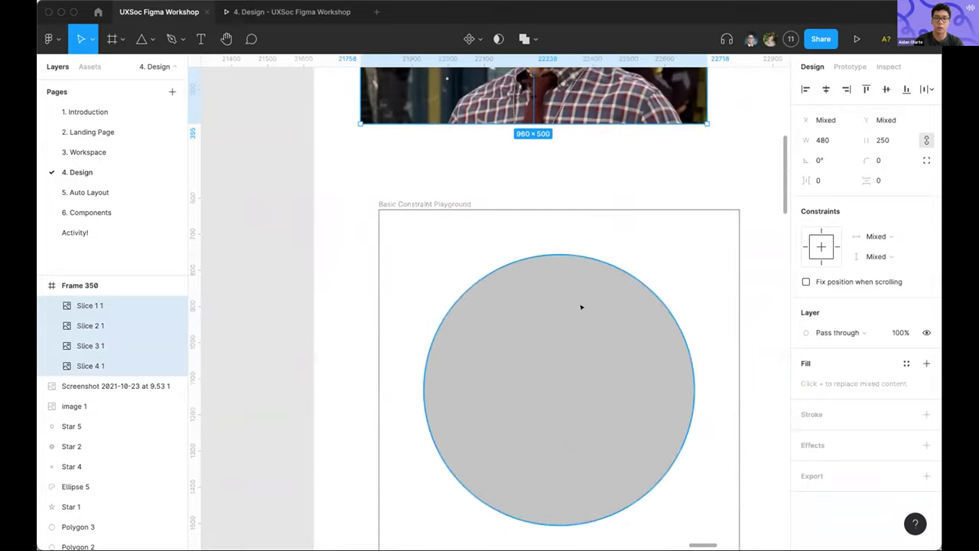
left_click(581, 306)
scroll(581, 306, "down", 4)
scroll(582, 306, "down", 3)
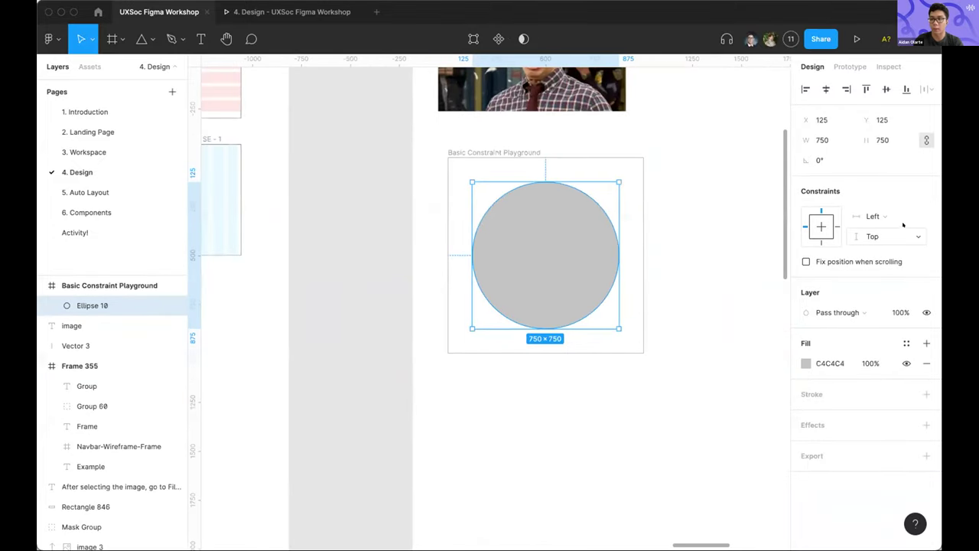
left_click(876, 215)
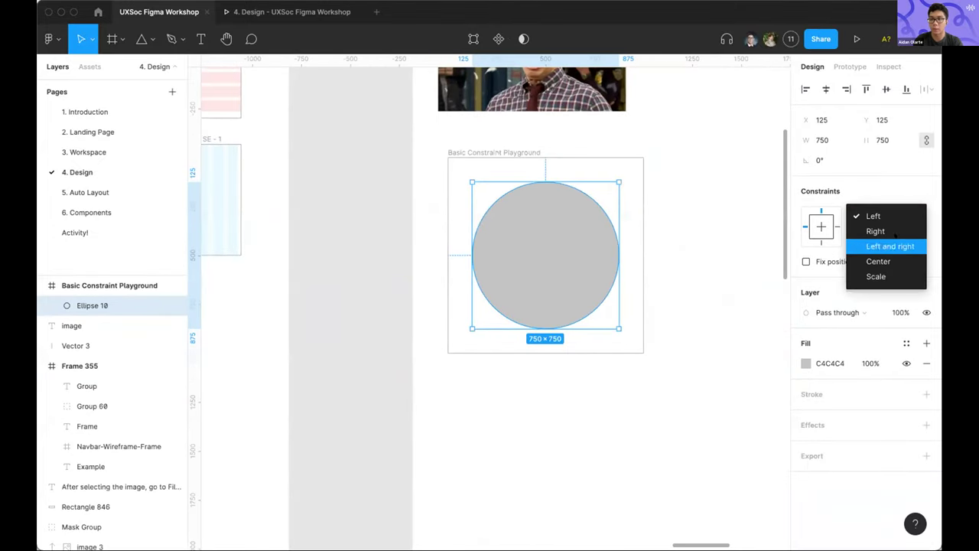
left_click(896, 231)
left_click(883, 236)
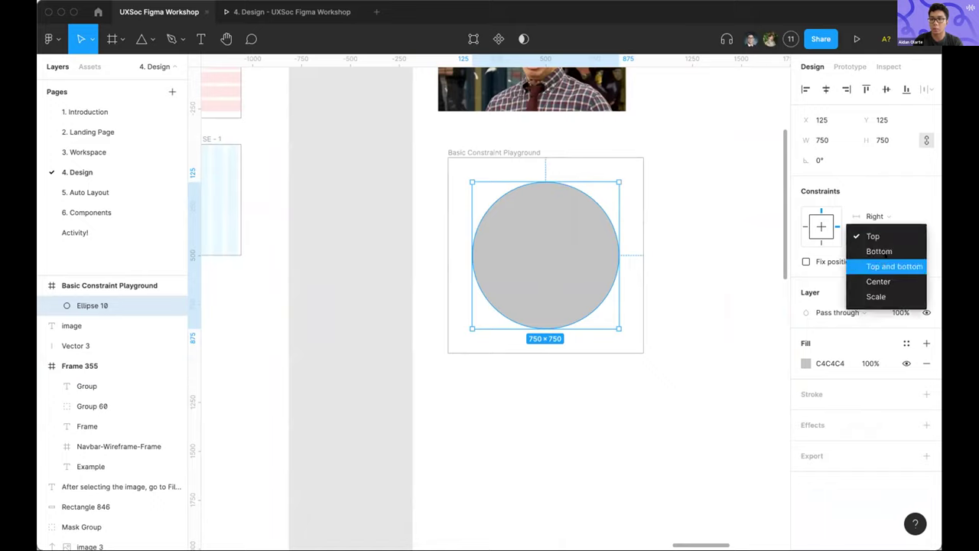
left_click(891, 267)
left_click(876, 216)
left_click(864, 178)
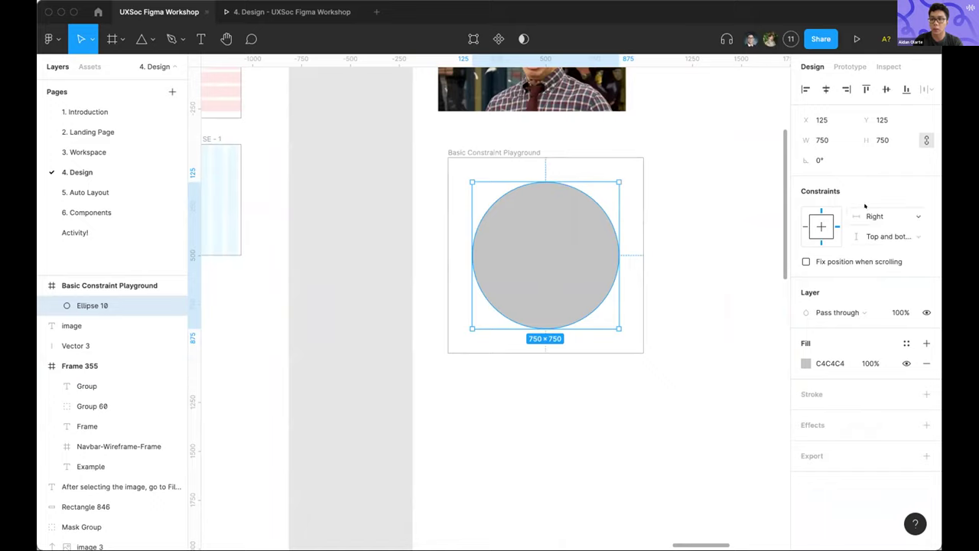
left_click(887, 237)
left_click(823, 220)
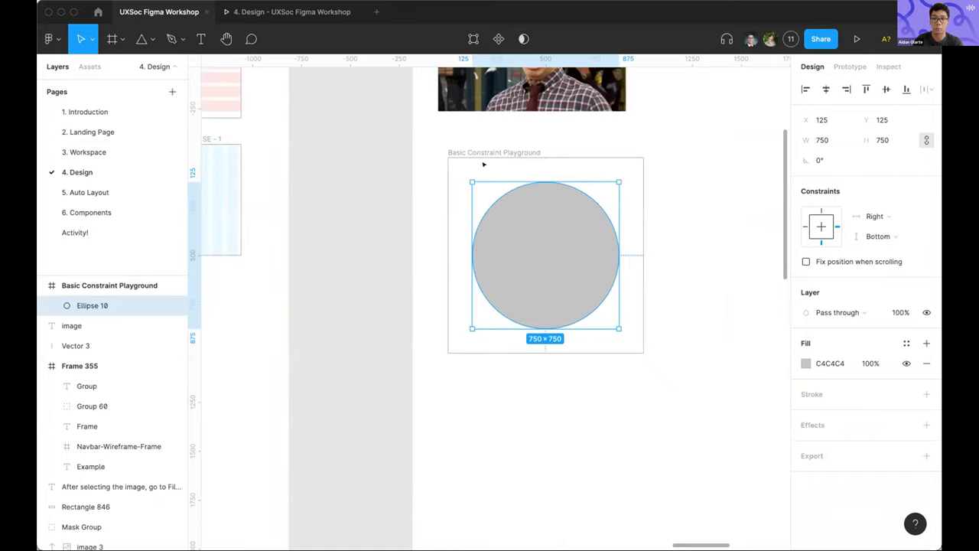
left_click(485, 152)
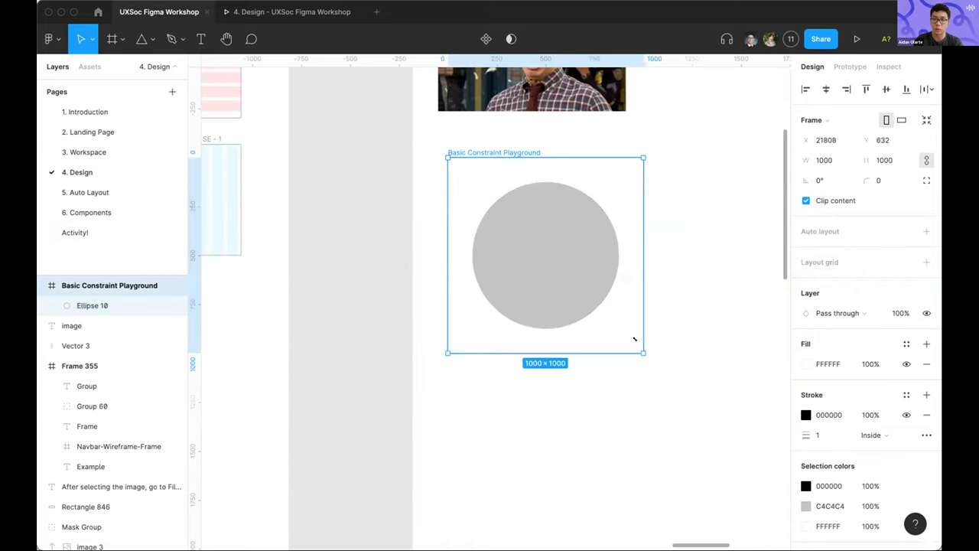
left_click_drag(635, 339, 578, 366)
key("super+z")
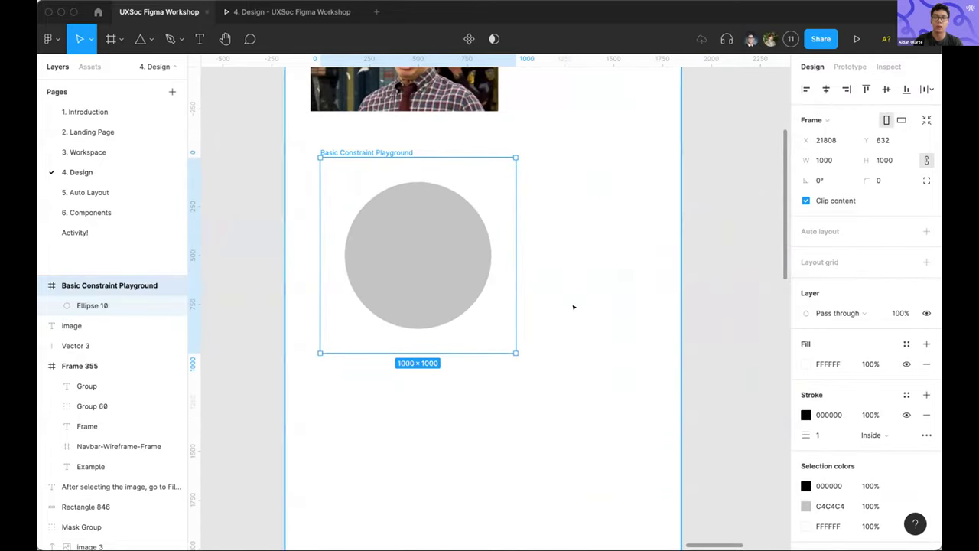
key("super+z")
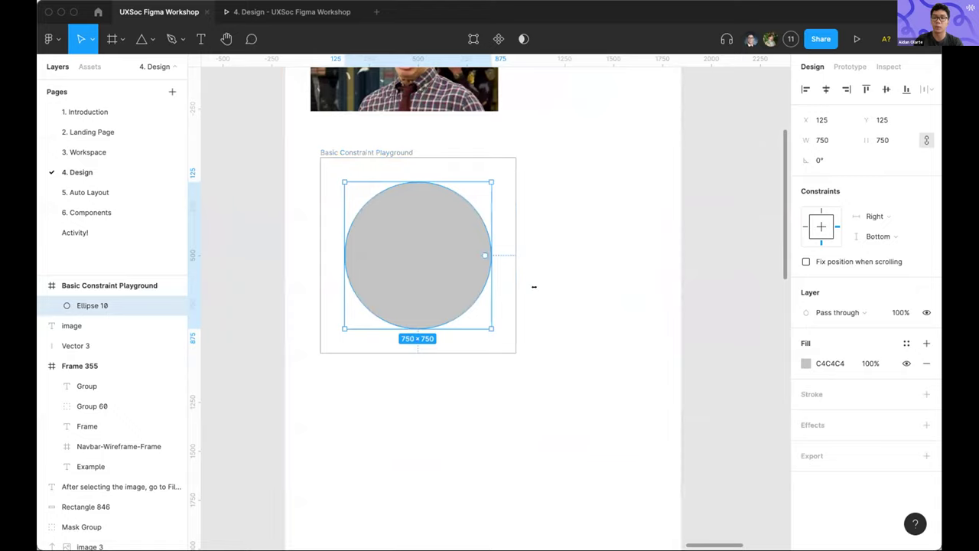
left_click(905, 215)
left_click(873, 201)
left_click(880, 237)
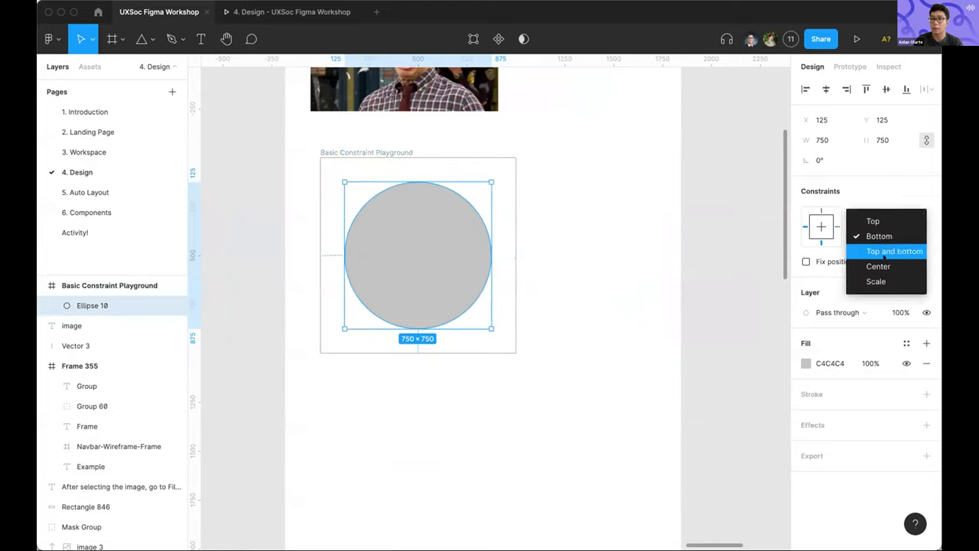
left_click(873, 221)
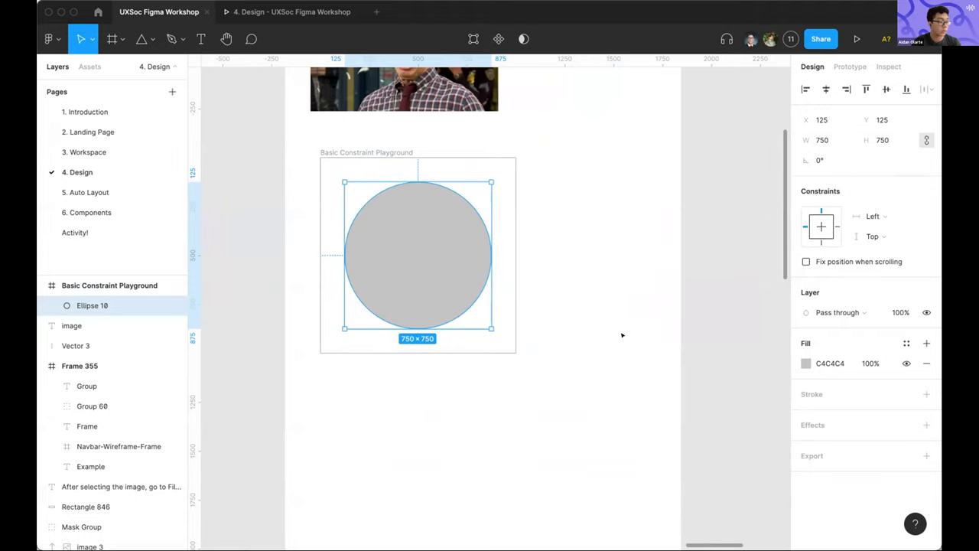
Navigate to the Constraints vs Grids section and select the No Grid + Scale Rectangles frame
scroll(622, 335, "down", 3)
scroll(622, 334, "down", 5)
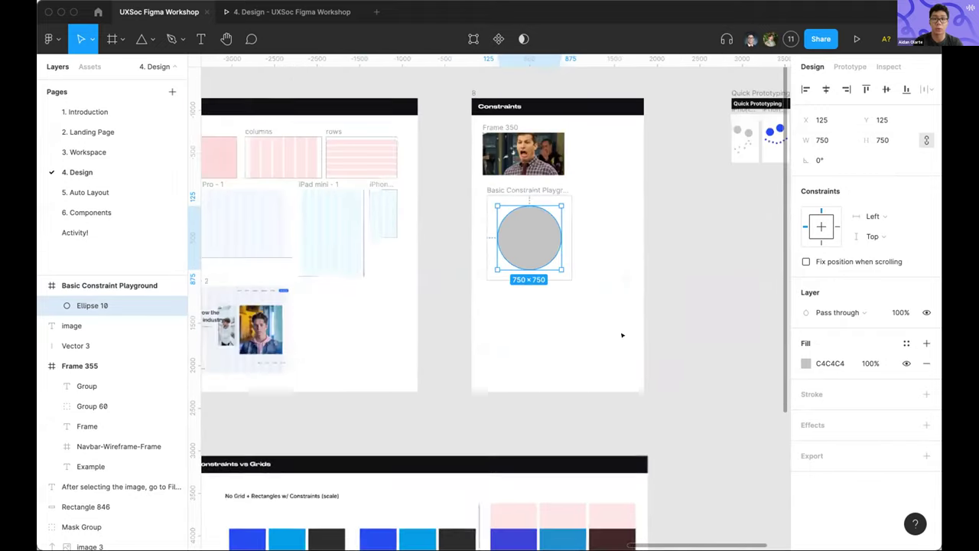
scroll(622, 334, "down", 3)
scroll(622, 334, "left", 2)
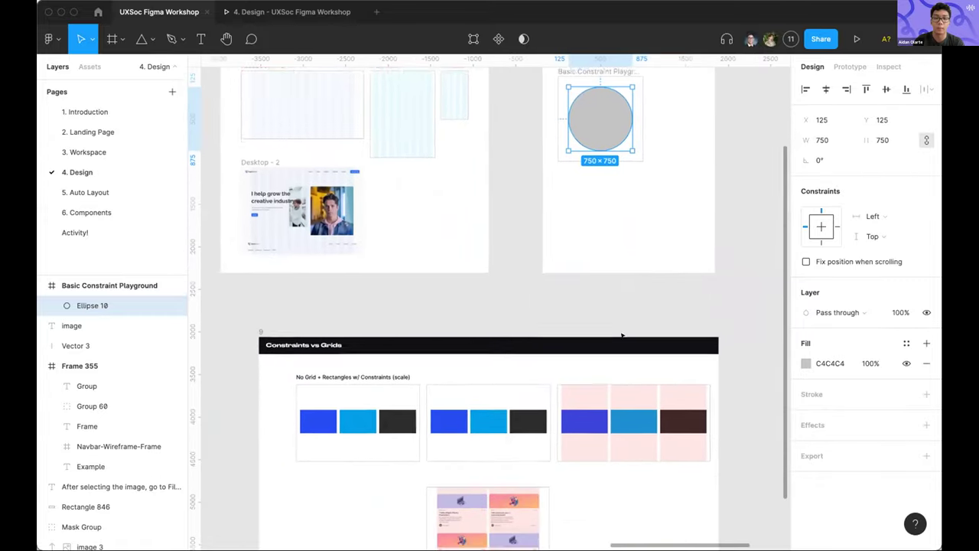
scroll(622, 334, "up", 1)
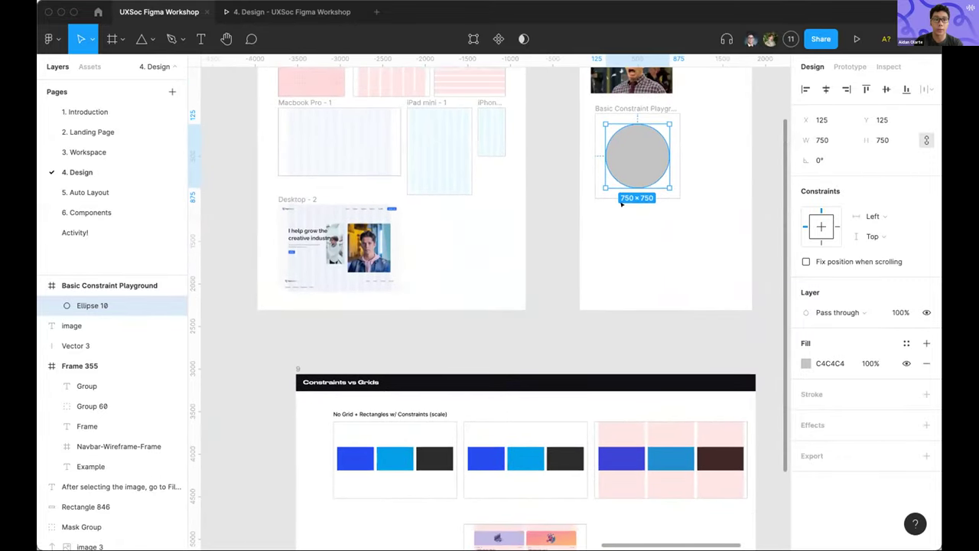
scroll(579, 293, "down", 2)
scroll(431, 332, "up", 3)
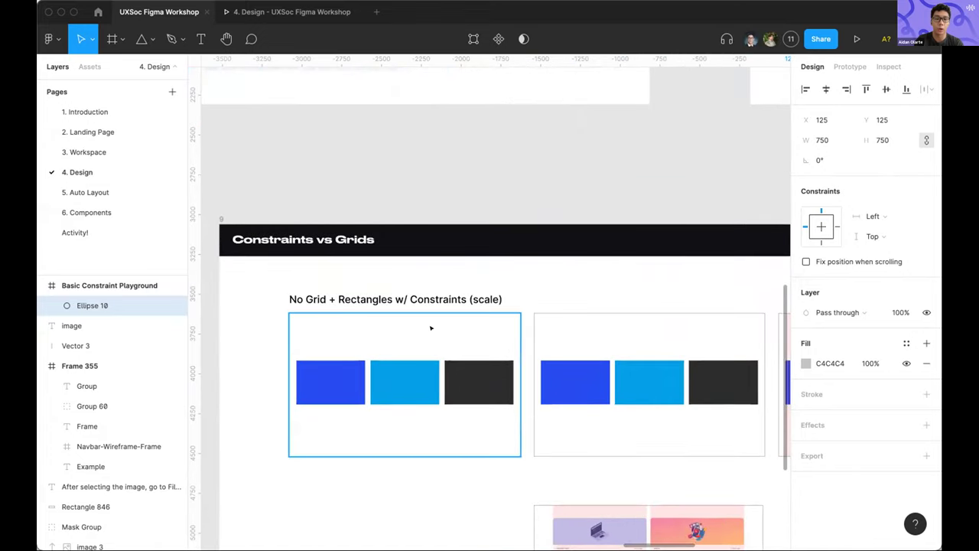
left_click(431, 328)
Inspect the dark blue, light blue and black rectangles together, then reselect the frame
scroll(444, 317, "up", 3)
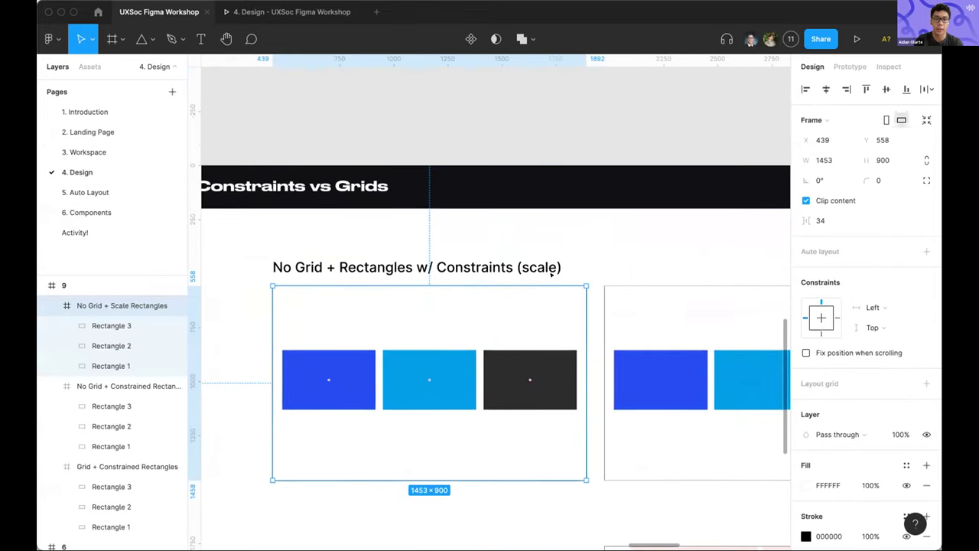
scroll(551, 284, "down", 2)
scroll(551, 284, "left", 2)
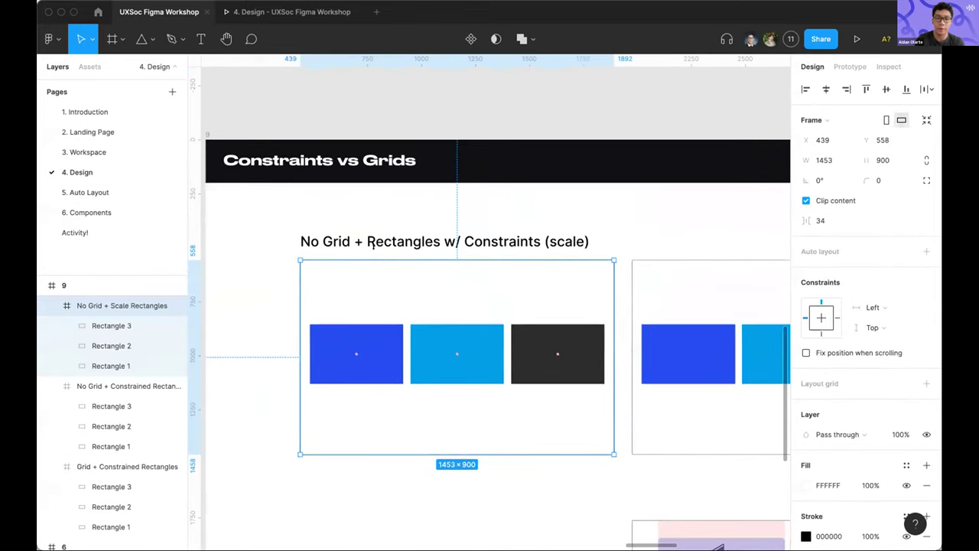
left_click(393, 328)
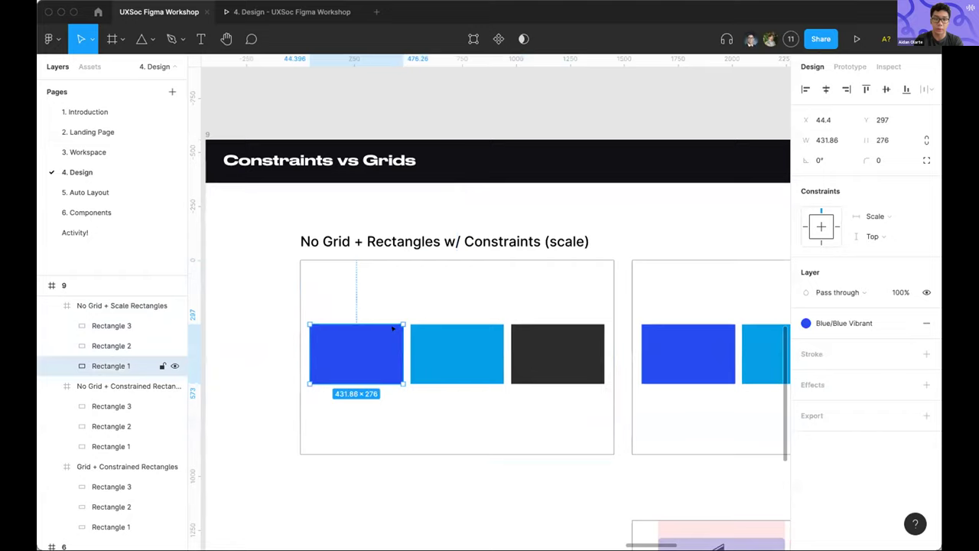
left_click(462, 348, "shift")
left_click(561, 352, "shift")
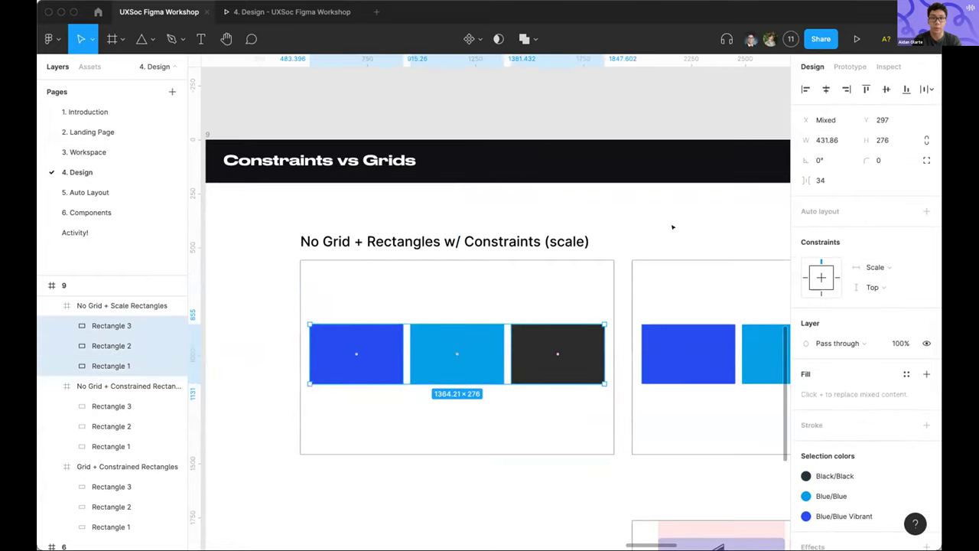
left_click(633, 215)
left_click(582, 258)
Resize the No Grid + Scale Rectangles frame from its left edge, then undo the resizing
scroll(390, 257, "left", 2)
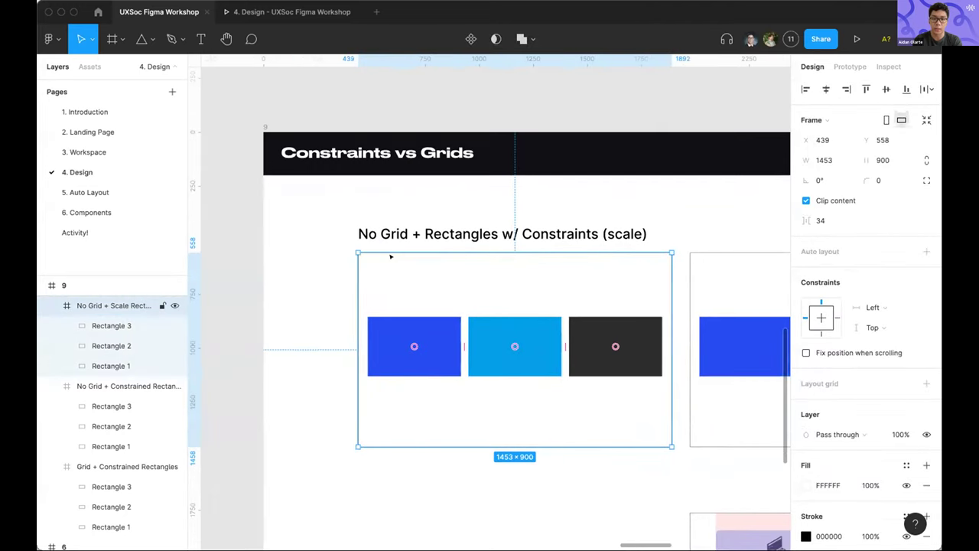
left_click_drag(343, 265, 344, 358)
left_click_drag(543, 336, 253, 325)
scroll(502, 296, "right", 2)
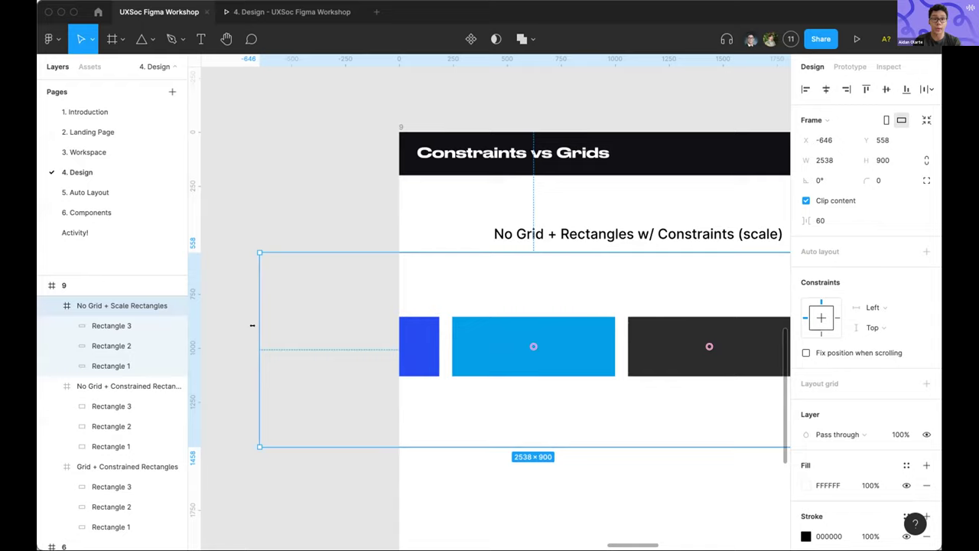
left_click_drag(252, 325, 355, 375)
key("super+z")
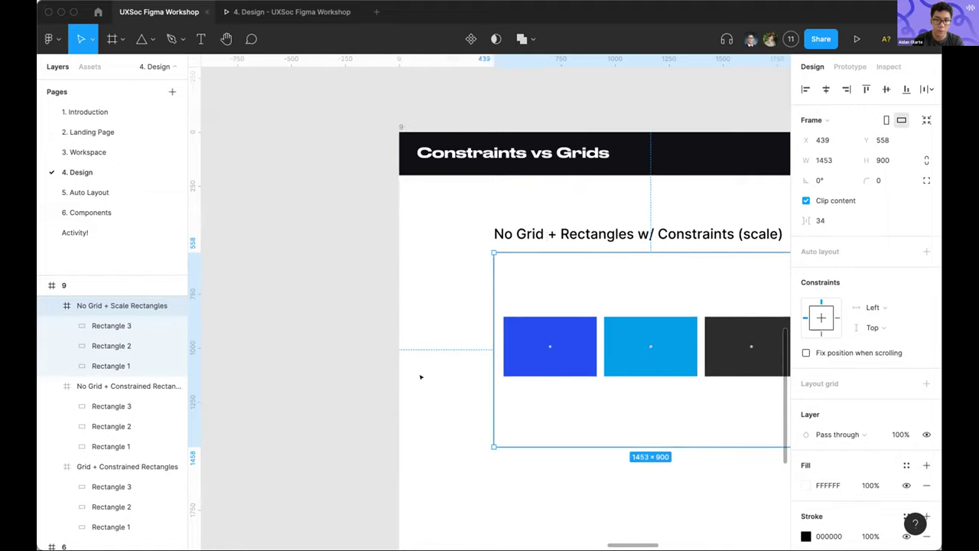
Measure the gap between the dark blue and light blue rectangles
scroll(603, 327, "up", 3)
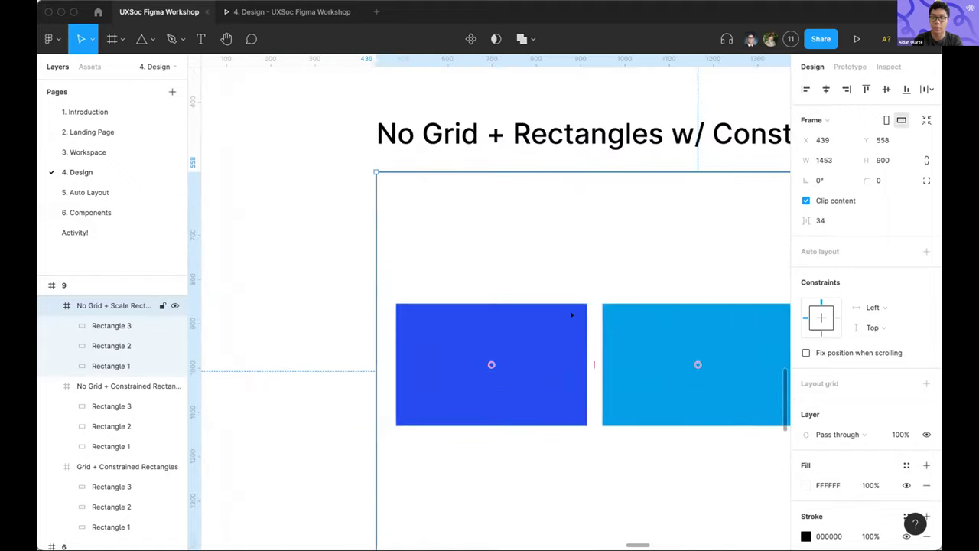
left_click(553, 316)
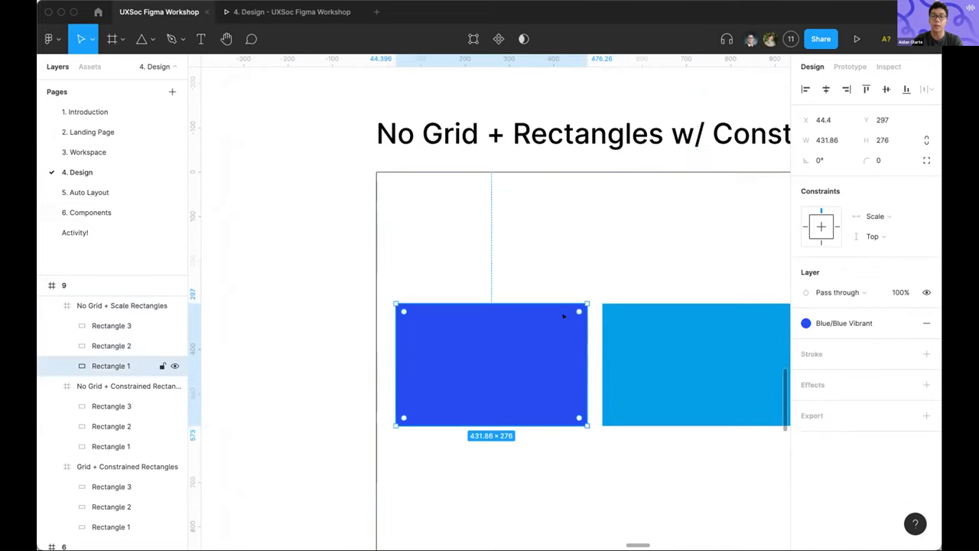
key("alt")
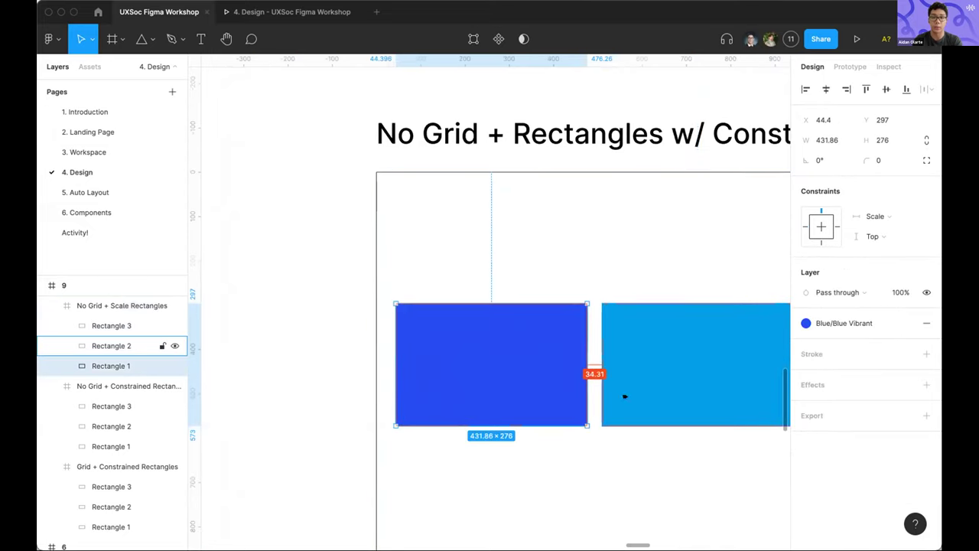
scroll(625, 397, "down", 3)
Widen the frame leftward so rectangles scale to 689.56 wide with 54.78 gaps
left_click(514, 377)
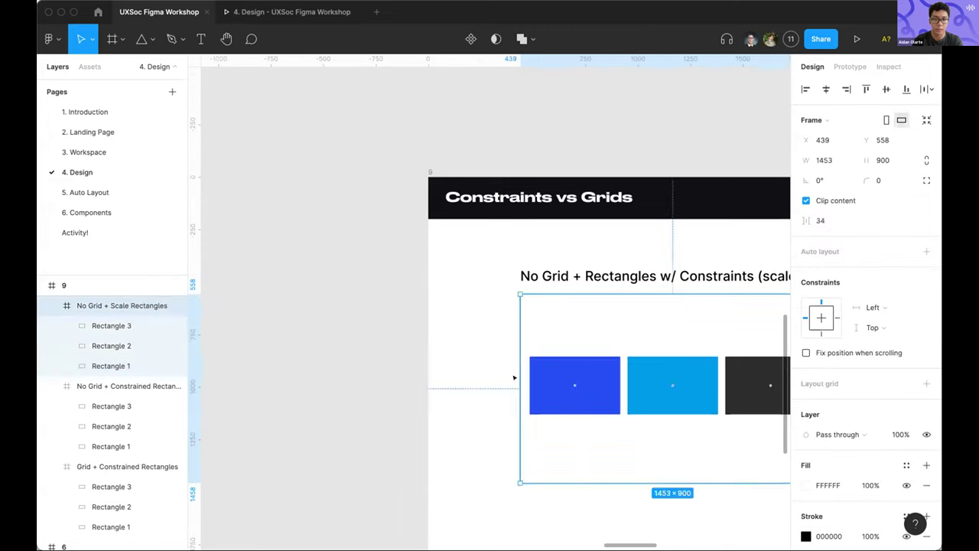
left_click_drag(514, 378, 339, 367)
left_click(474, 367)
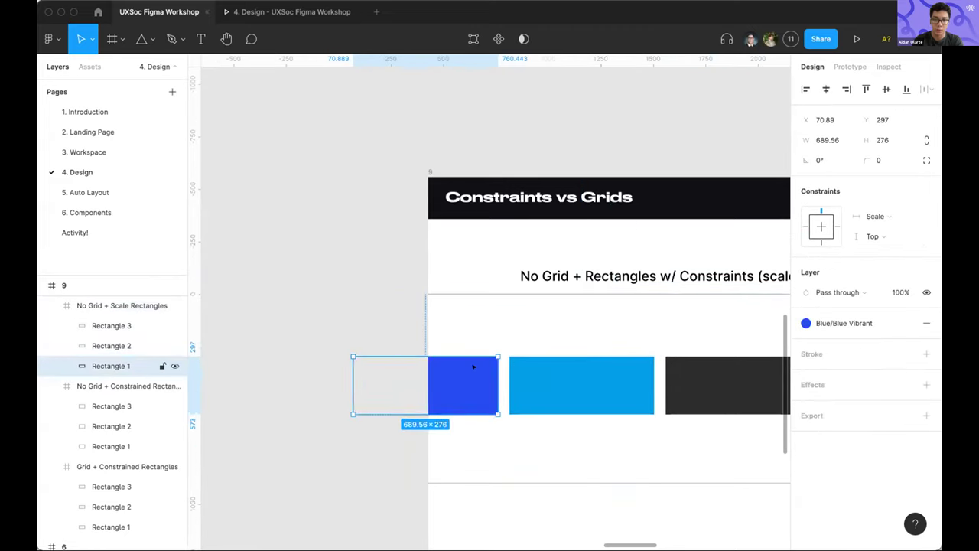
key("alt")
scroll(543, 365, "up", 3)
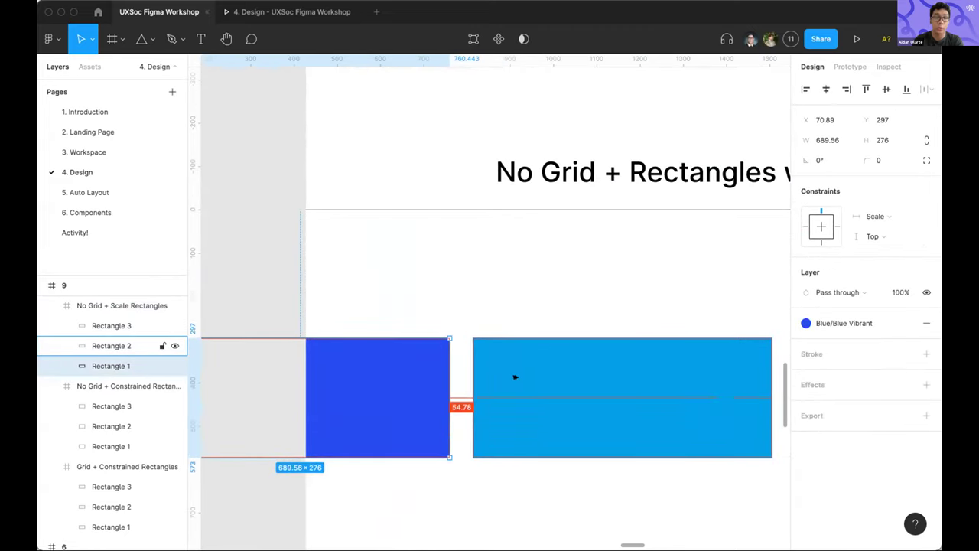
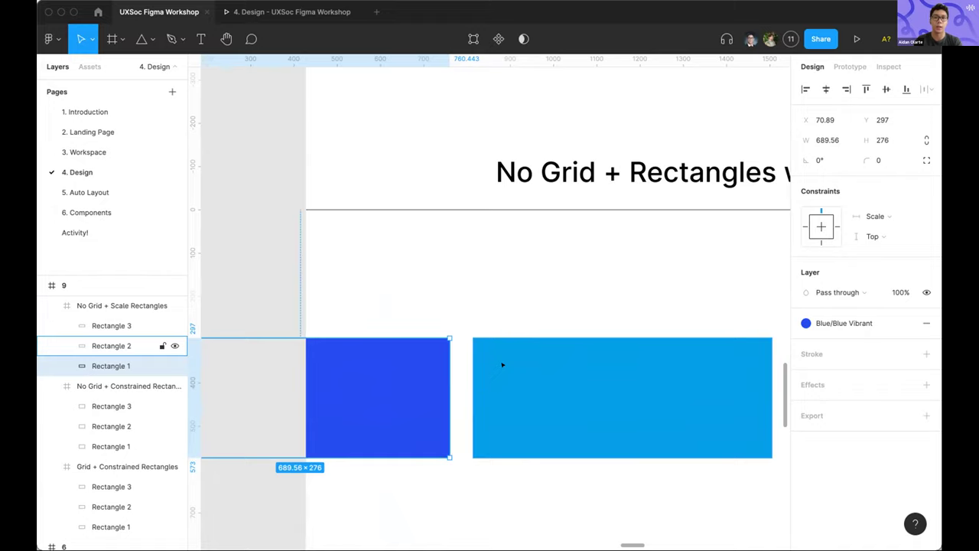
Undo the No Grid + Scale Rectangles frame's resize, restoring it to 1453 wide
scroll(503, 365, "down", 5)
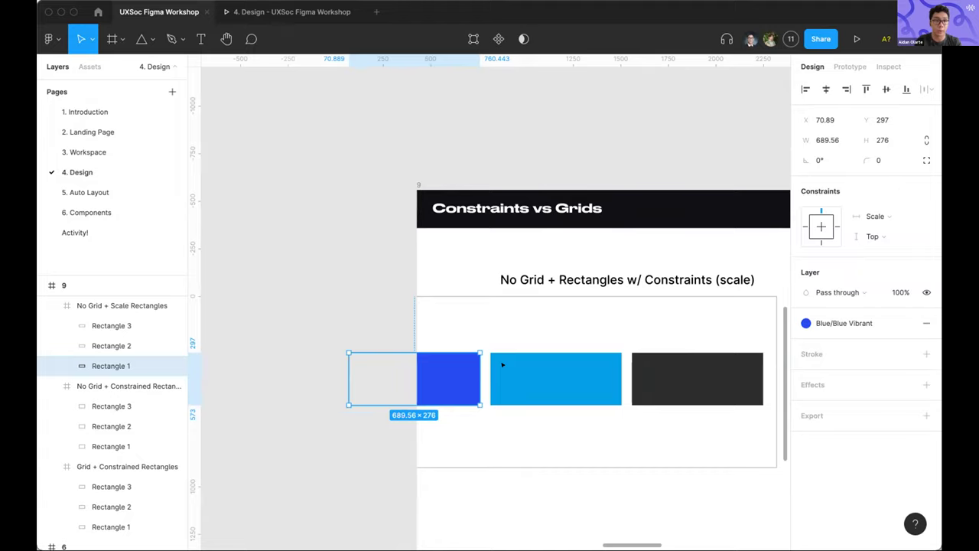
left_click(503, 315)
key("ctrl+z")
left_click(463, 327)
key("ctrl+z")
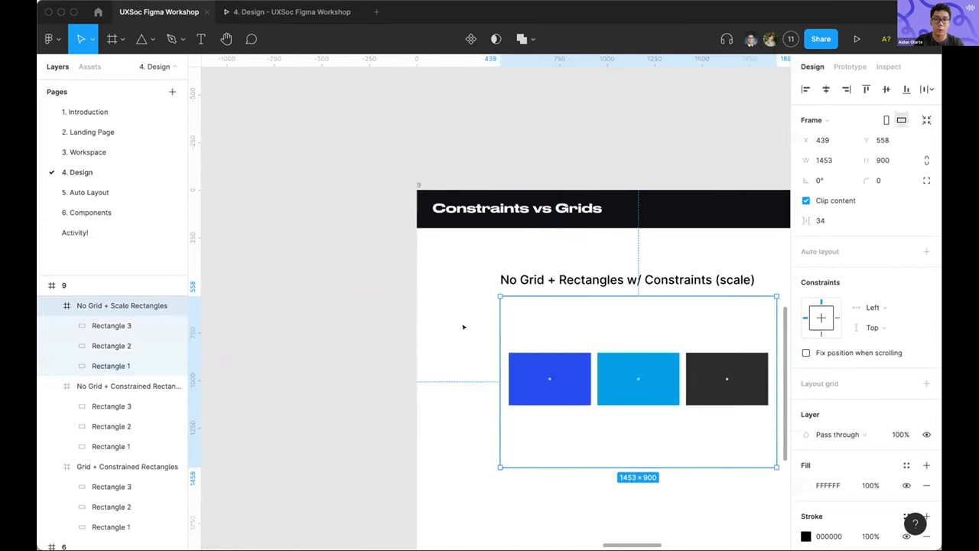
Select the constrained frame's first blue rectangle and Tab through to the third rectangle
scroll(464, 328, "right", 3)
scroll(551, 335, "right", 3)
scroll(636, 306, "right", 3)
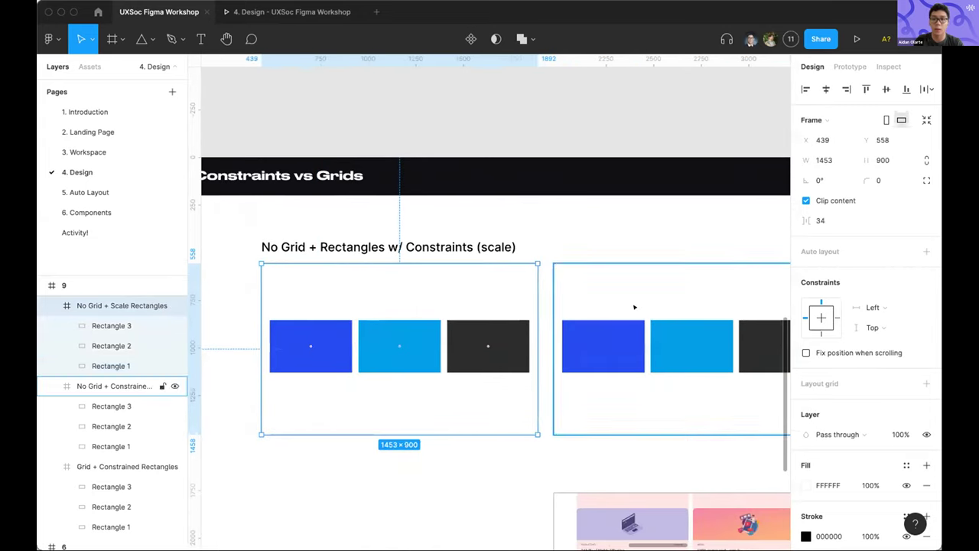
left_click(636, 306)
scroll(636, 306, "right", 2)
left_click(574, 316)
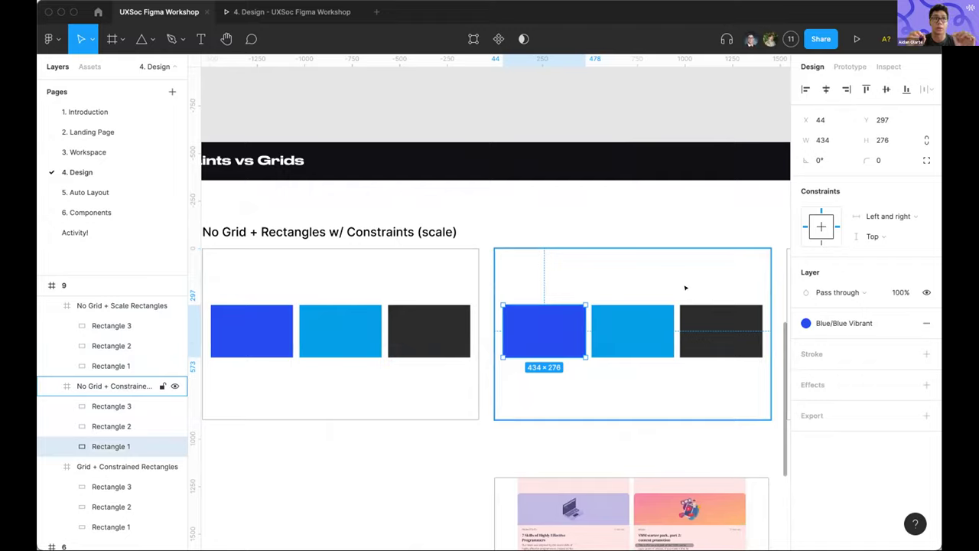
key("Tab")
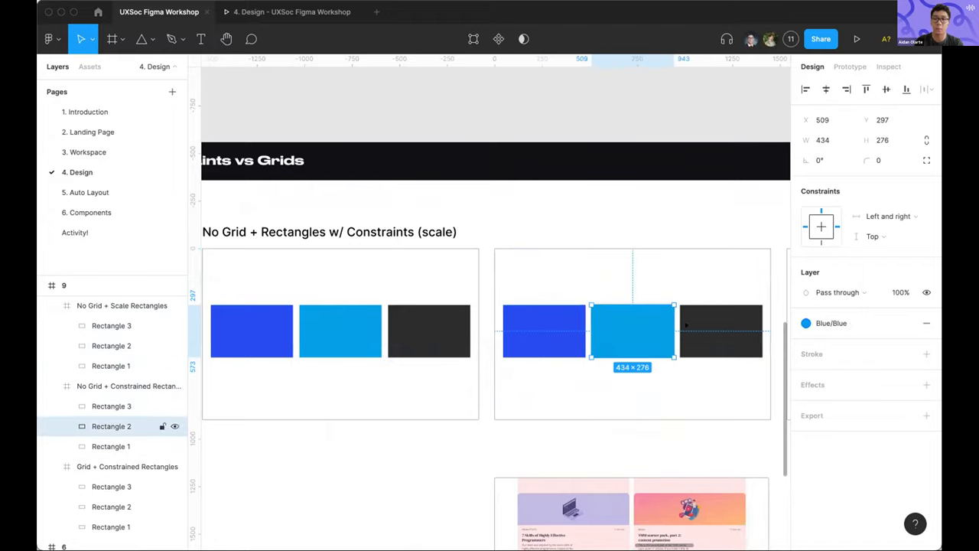
key("Tab")
Narrow the constrained rectangles' parent frame, then widen it back to 1452×900
left_click(592, 256)
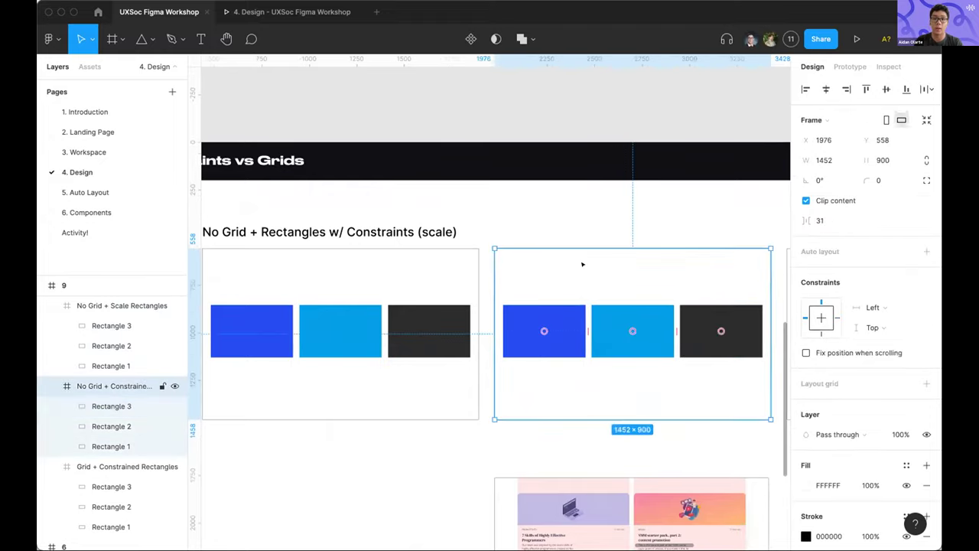
left_click_drag(484, 315, 494, 368)
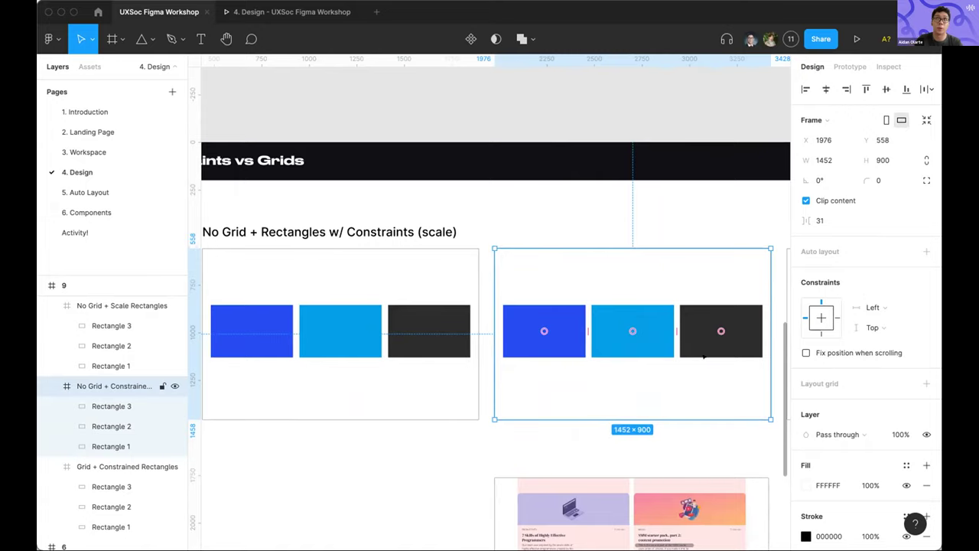
scroll(744, 357, "right", 2)
scroll(744, 357, "down", 1)
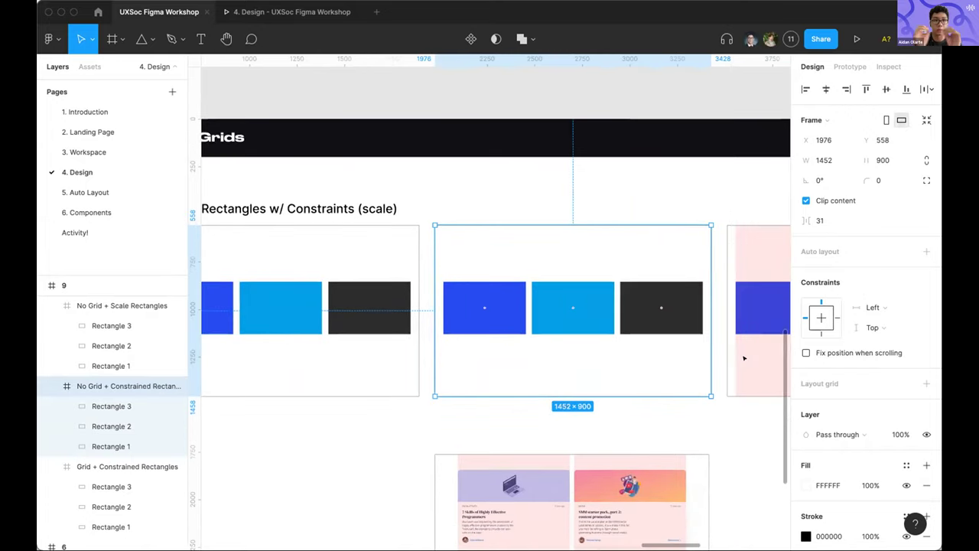
scroll(743, 357, "right", 2)
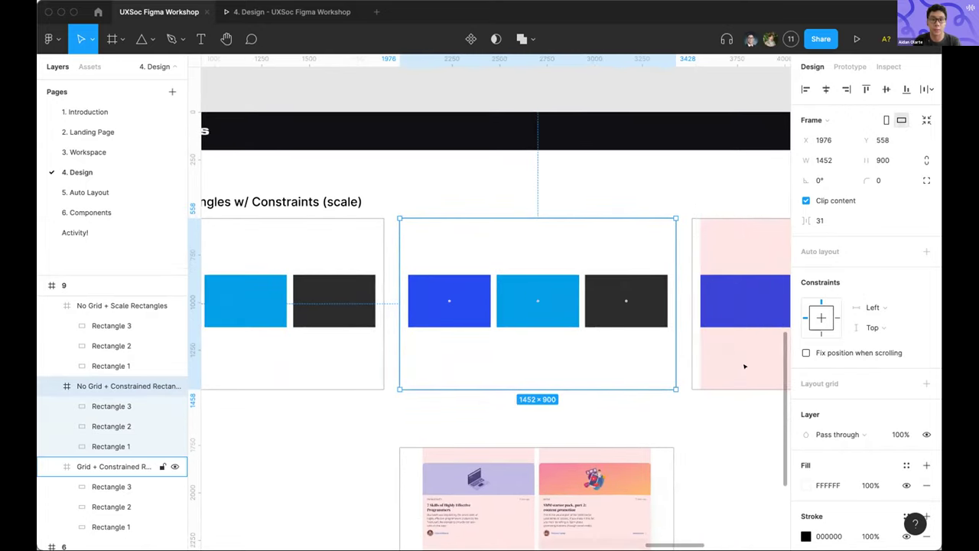
left_click(744, 366)
scroll(743, 368, "right", 4)
scroll(743, 368, "down", 1)
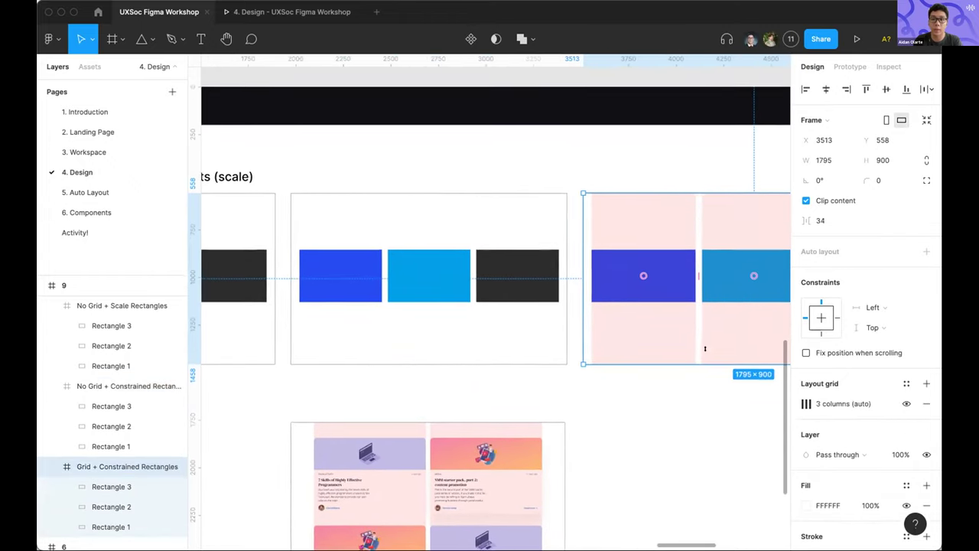
scroll(706, 349, "right", 2)
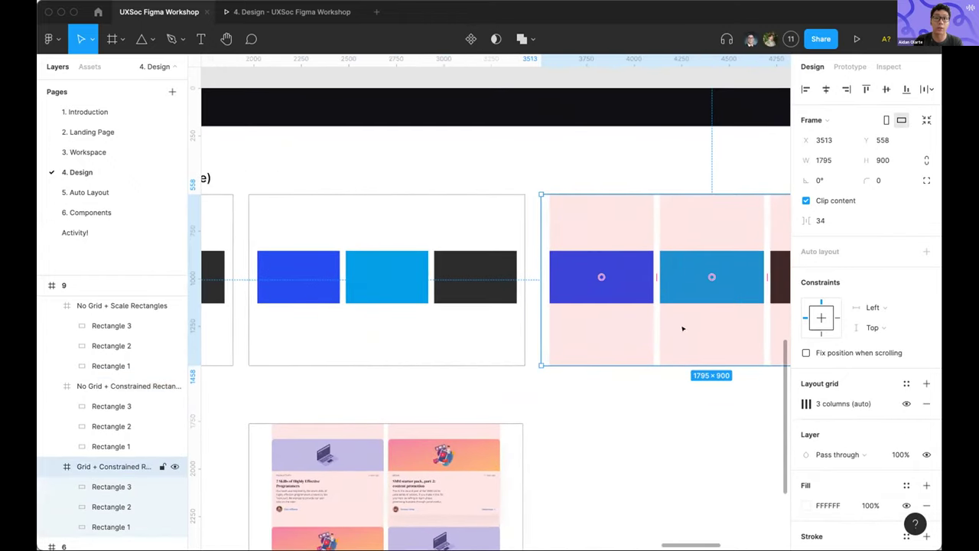
left_click(642, 295)
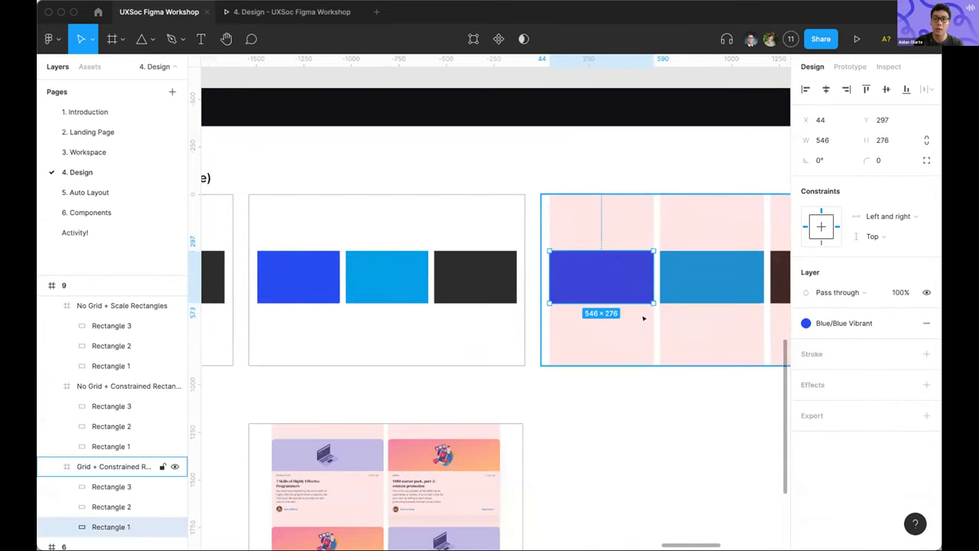
scroll(632, 317, "up", 1)
scroll(632, 316, "right", 1)
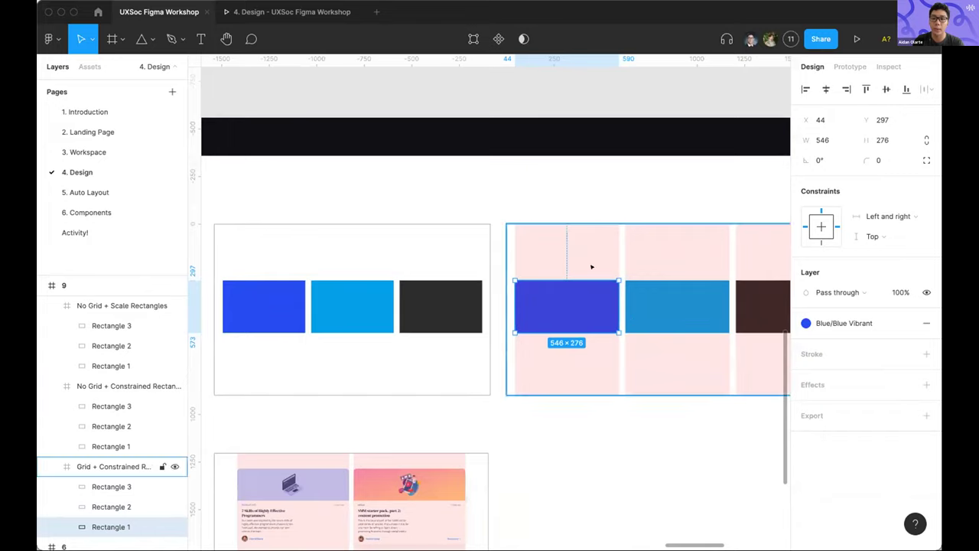
scroll(583, 306, "up", 5)
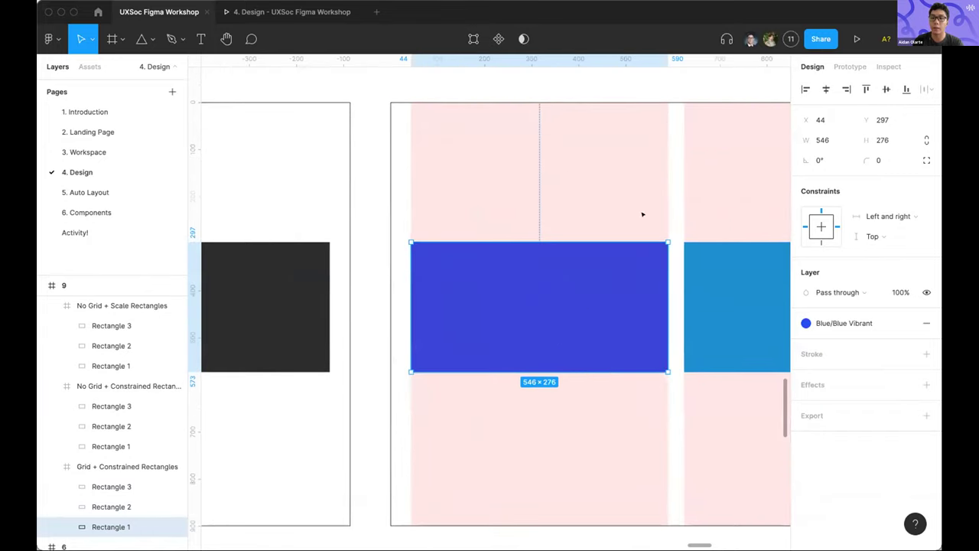
scroll(604, 212, "down", 3)
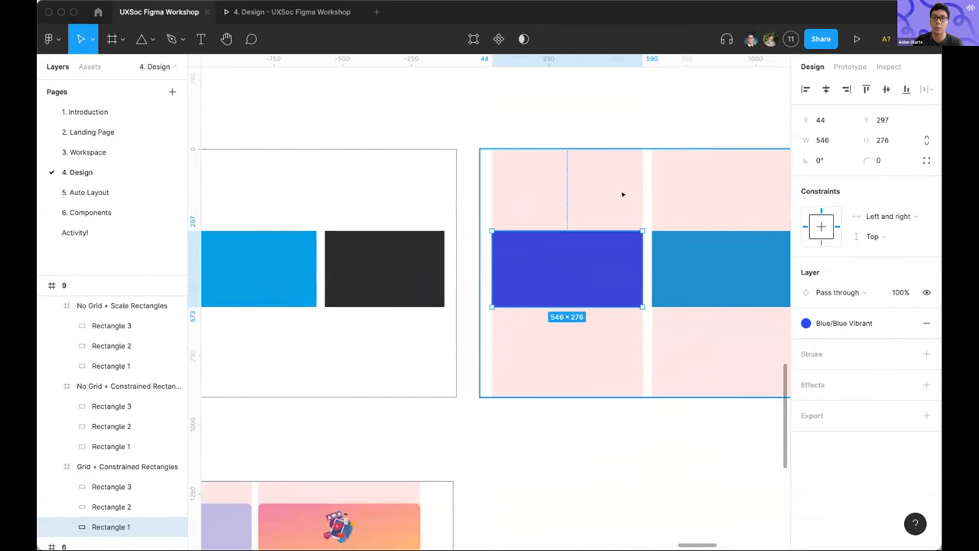
scroll(623, 194, "right", 1)
left_click(615, 162)
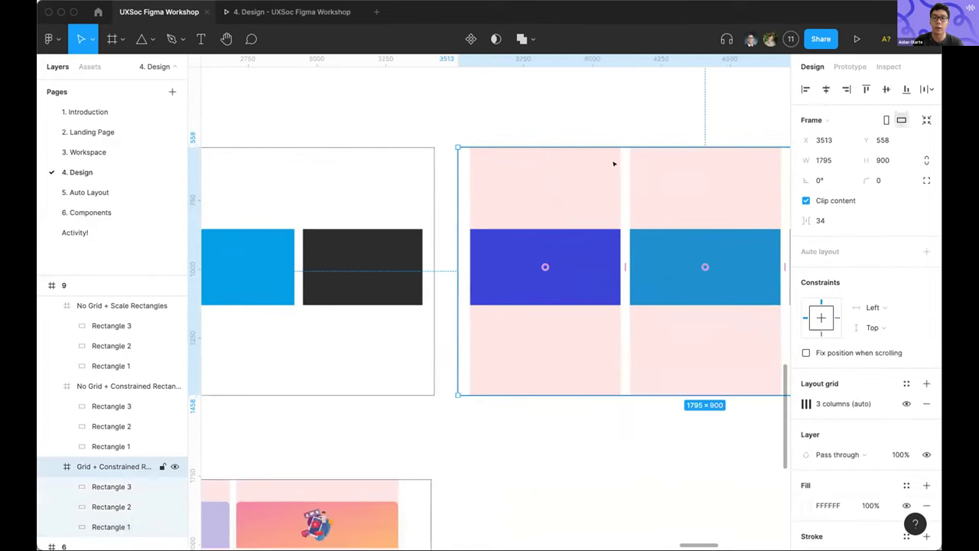
scroll(682, 218, "right", 5)
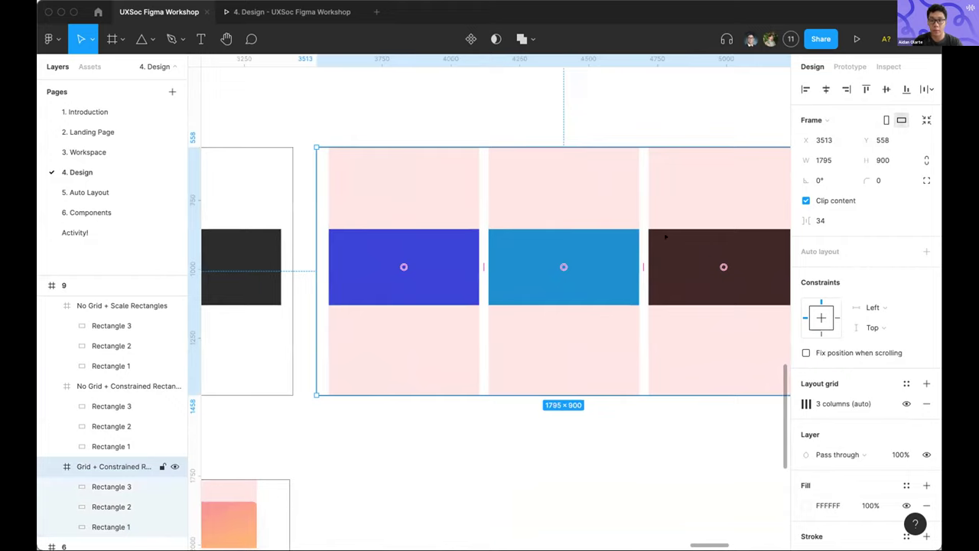
left_click(444, 247)
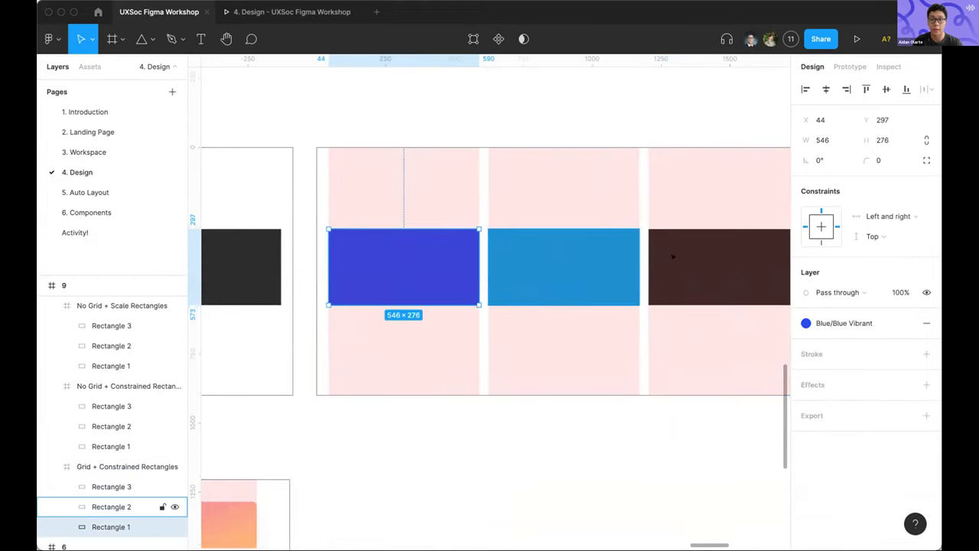
left_click(673, 257)
left_click(566, 256)
scroll(564, 256, "left", 3)
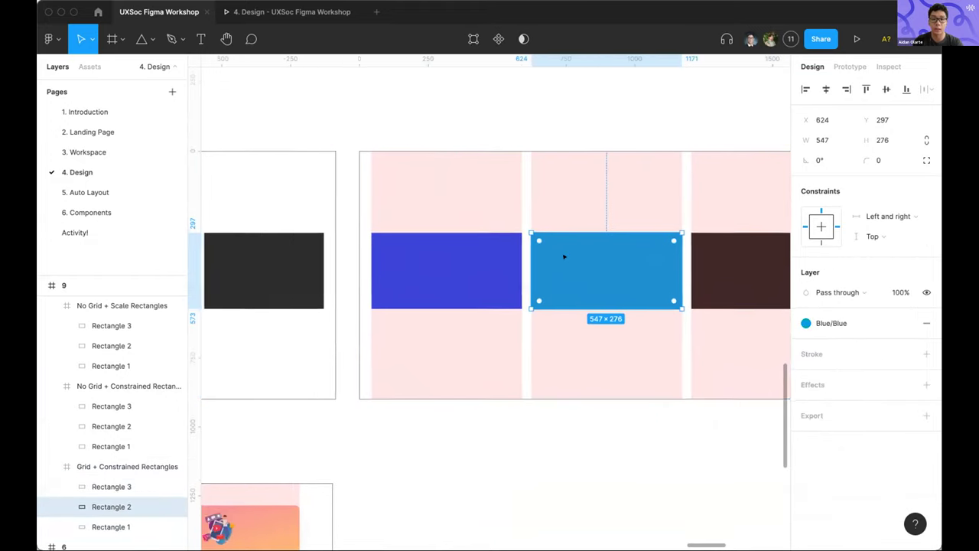
left_click(453, 257)
scroll(472, 255, "right", 10)
left_click(505, 277)
Select the first blue rectangle, then bring up and dismiss the constrained frame's context menu
scroll(513, 278, "left", 1)
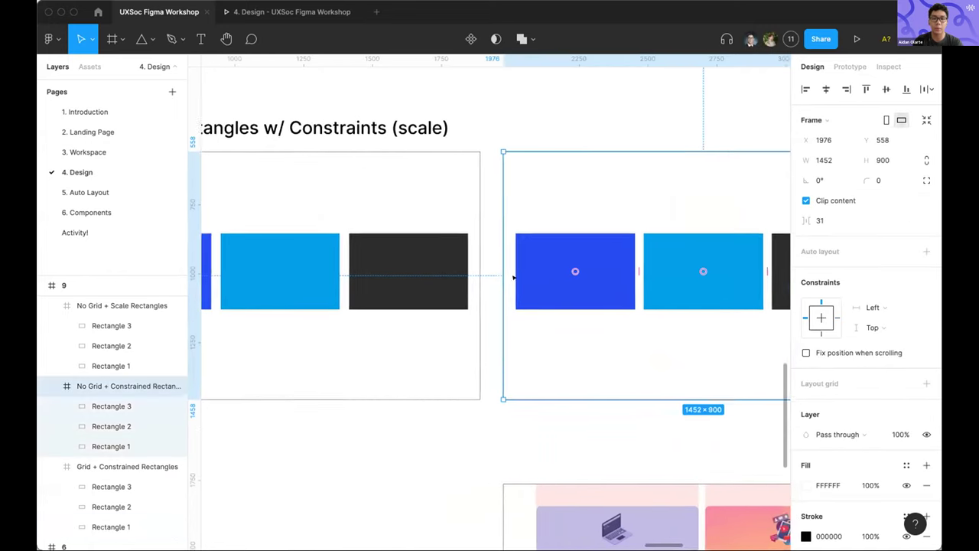
scroll(514, 277, "left", 2)
scroll(567, 273, "right", 2)
left_click(604, 266)
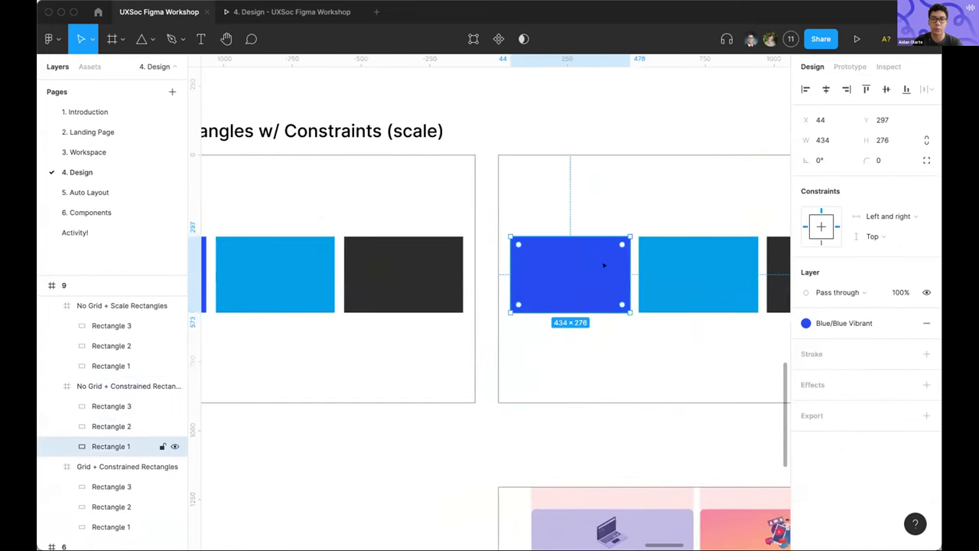
right_click(505, 192)
scroll(505, 192, "up", 4)
key("Escape")
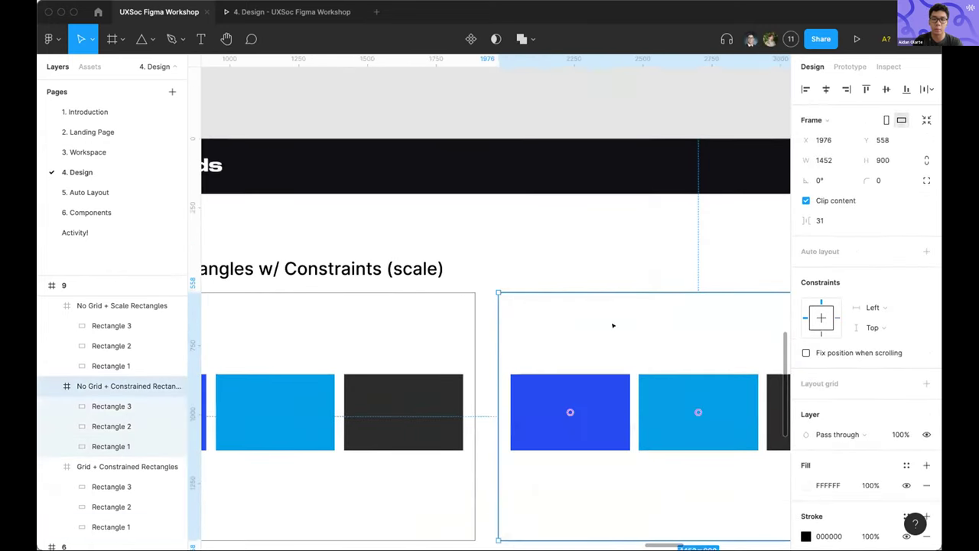
Turn on 'Fix position when scrolling' for the No Grid + Constrained Rectangles frame
scroll(613, 325, "down", 3)
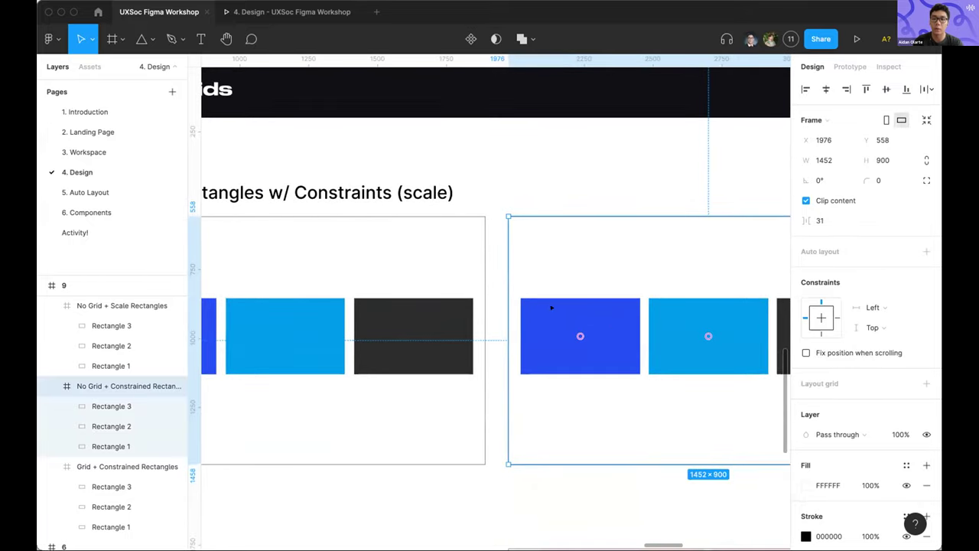
scroll(551, 276, "up", 3)
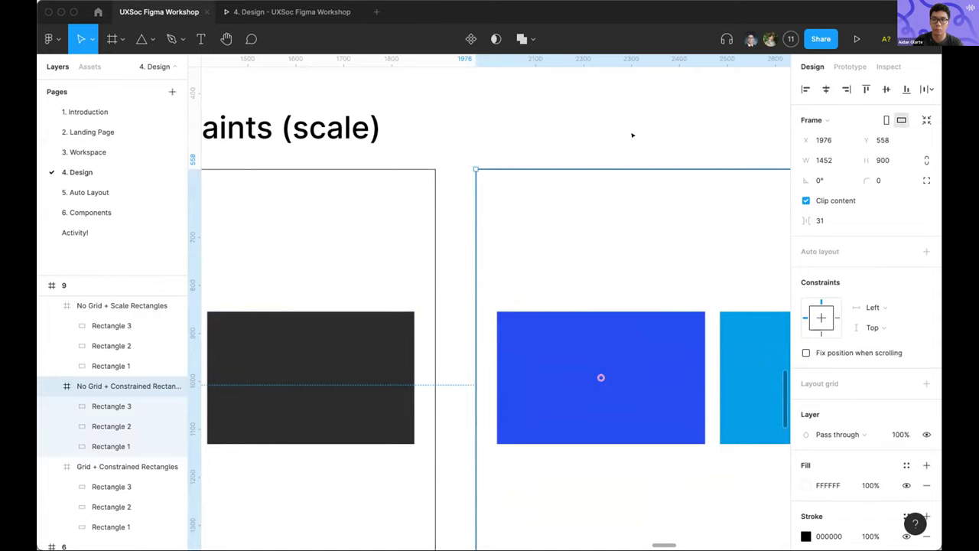
scroll(632, 135, "down", 4)
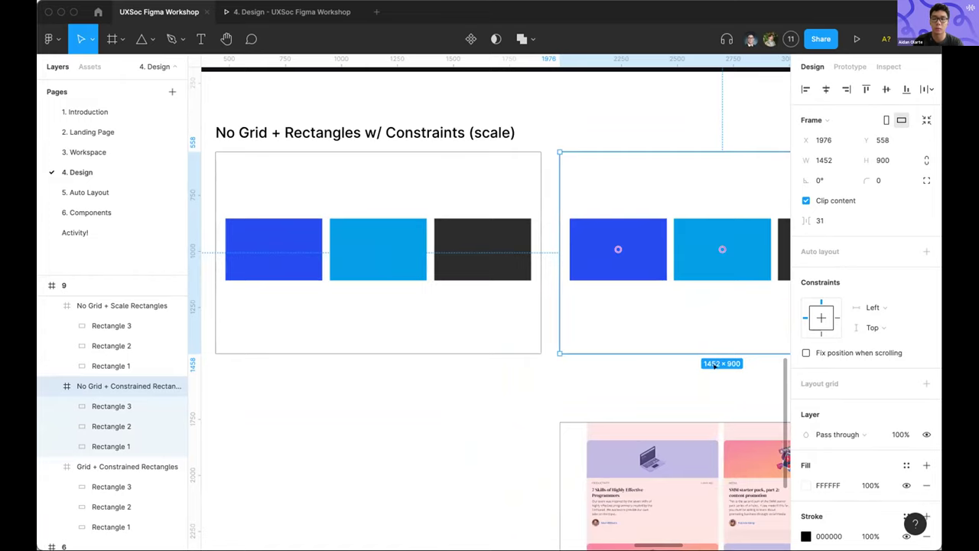
scroll(711, 364, "right", 3)
scroll(685, 385, "down", 4)
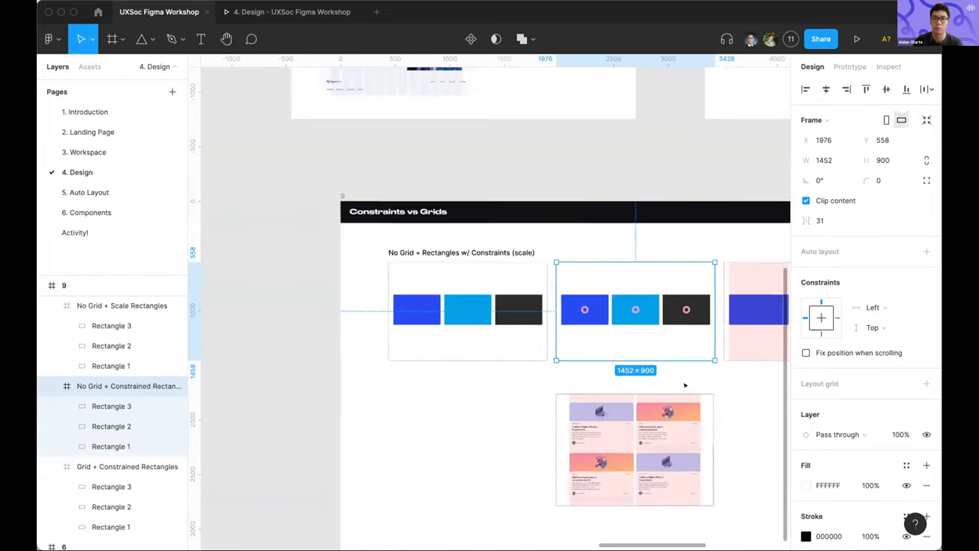
scroll(674, 277, "right", 3)
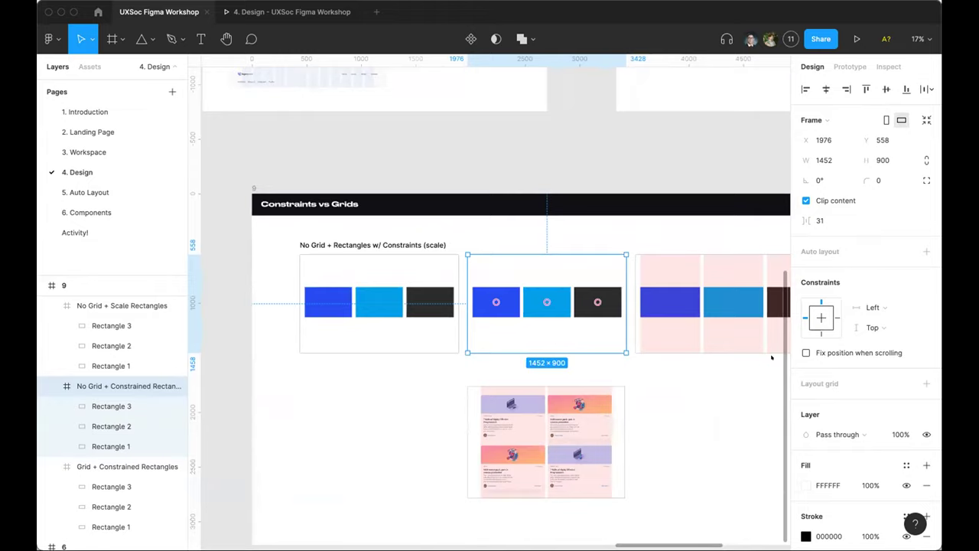
left_click(806, 353)
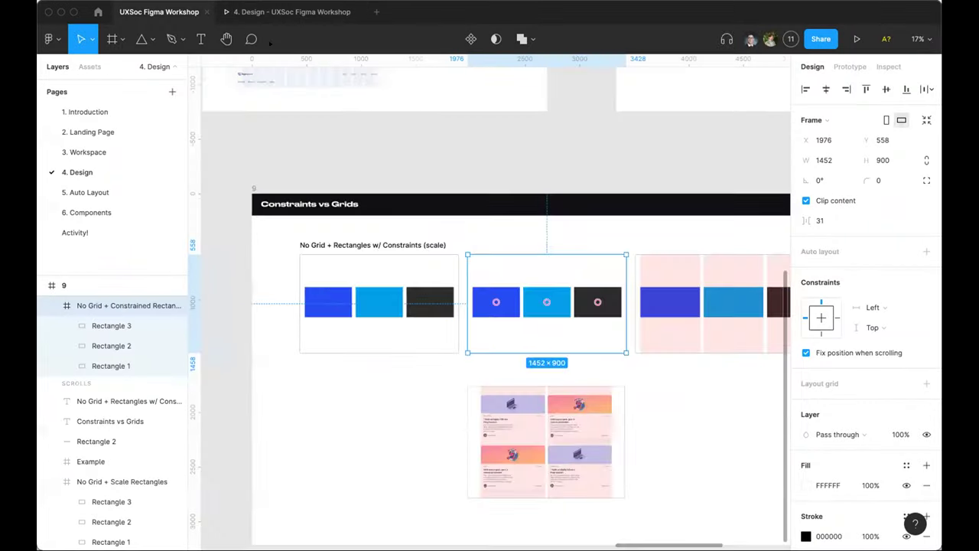
scroll(528, 254, "down", 5)
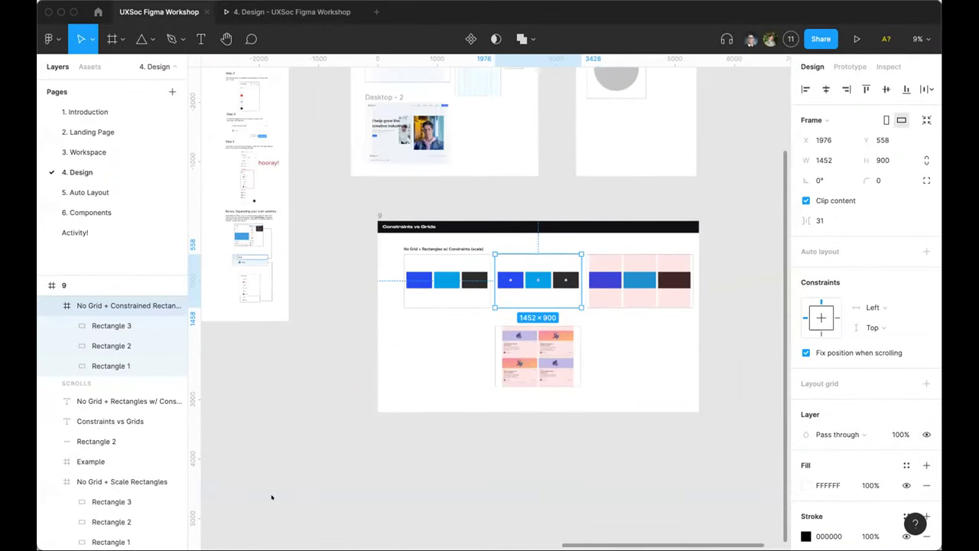
scroll(612, 306, "up", 5)
Select black Rectangle 3, then the black rectangle in the scaled example
left_click(614, 308)
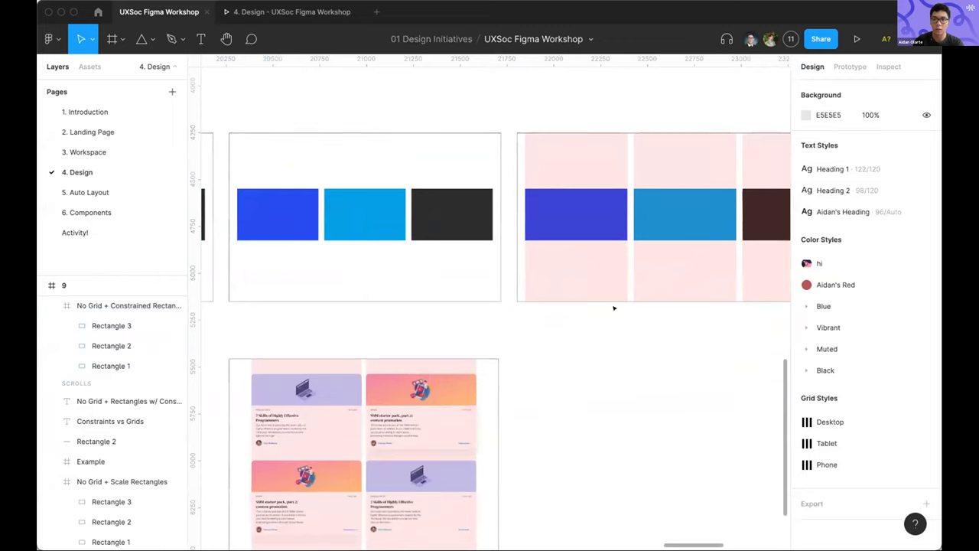
left_click(564, 216)
scroll(612, 214, "up", 5)
scroll(459, 229, "left", 3)
left_click(312, 217)
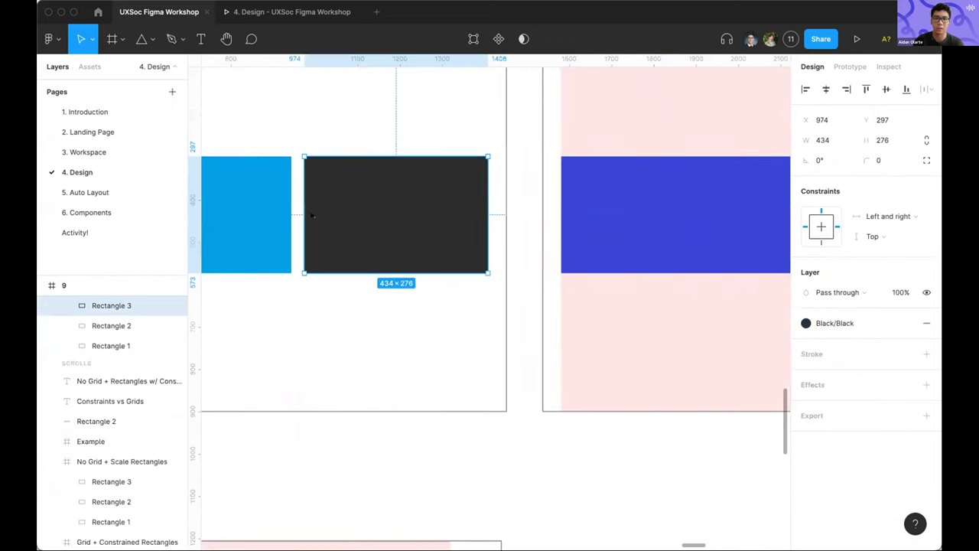
scroll(382, 220, "left", 3)
scroll(616, 217, "up", 3)
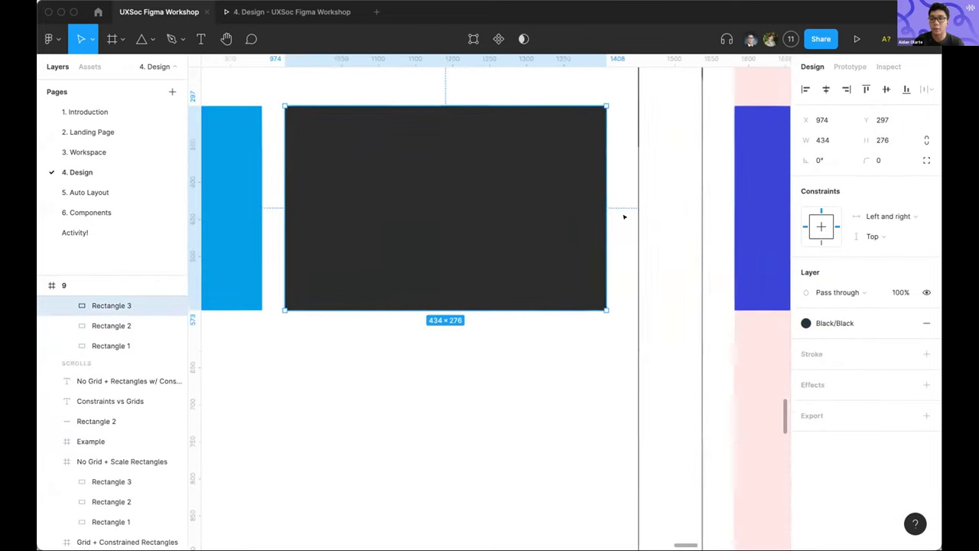
scroll(614, 207, "down", 1)
scroll(620, 215, "left", 1)
scroll(628, 245, "right", 5)
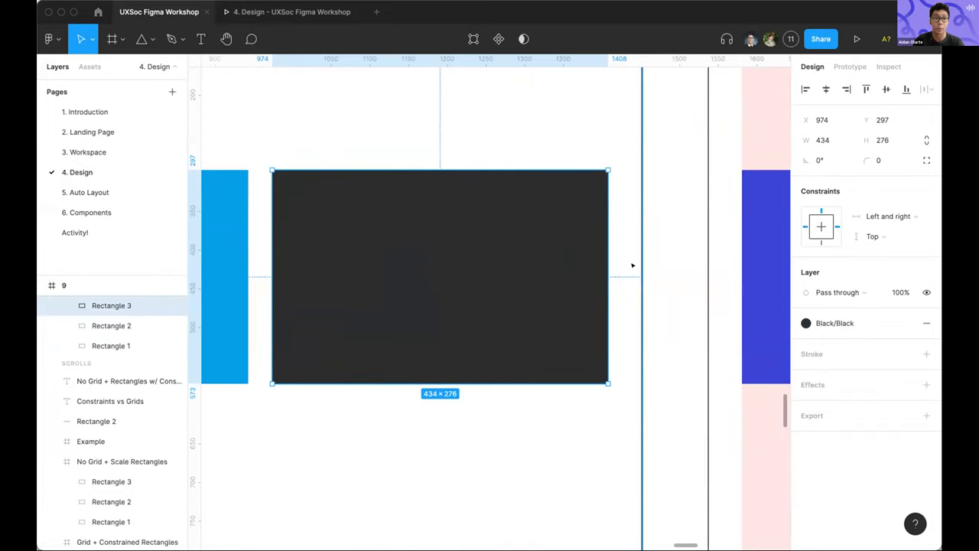
Shrink the grid frame's blue rectangle from its left, then undo to keep 546 px width
left_click(652, 266)
scroll(652, 265, "right", 3)
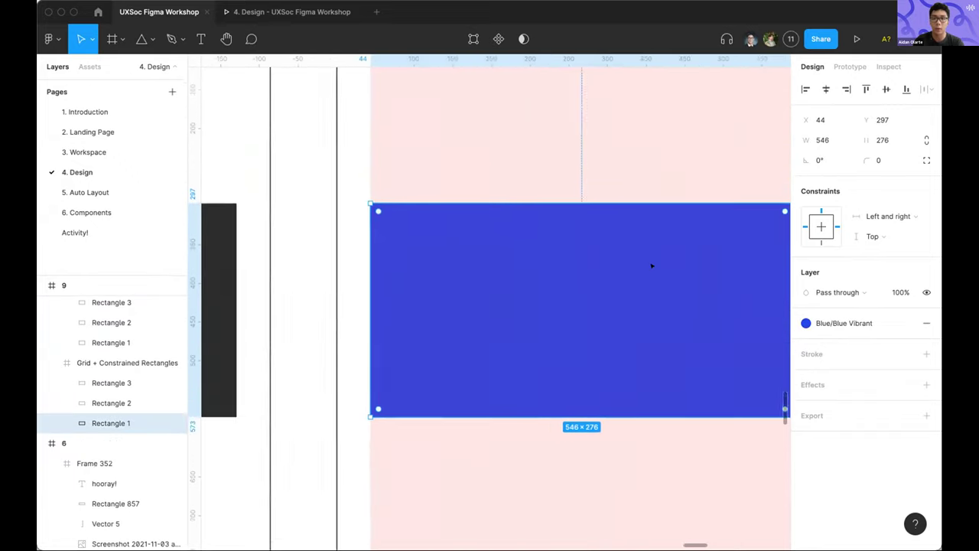
scroll(652, 266, "down", 3)
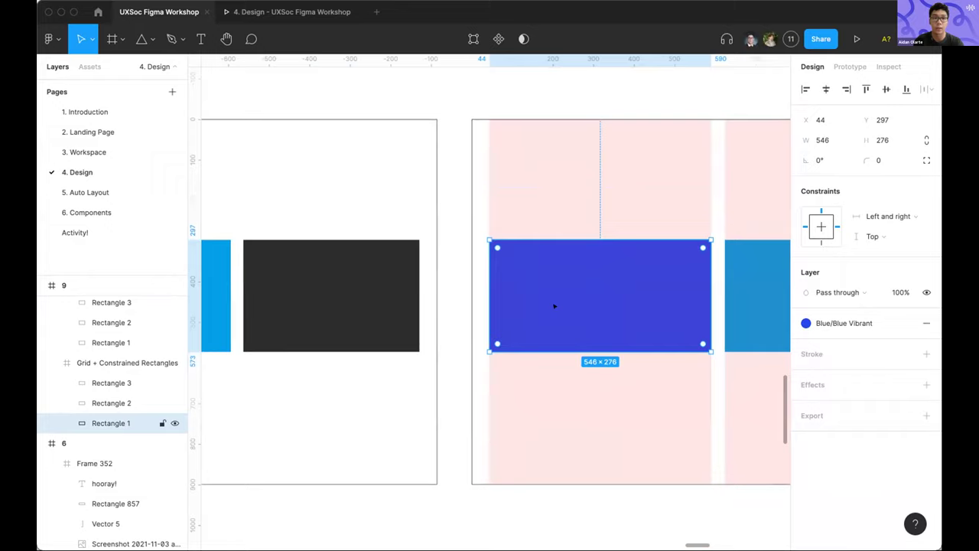
left_click_drag(475, 286, 525, 286)
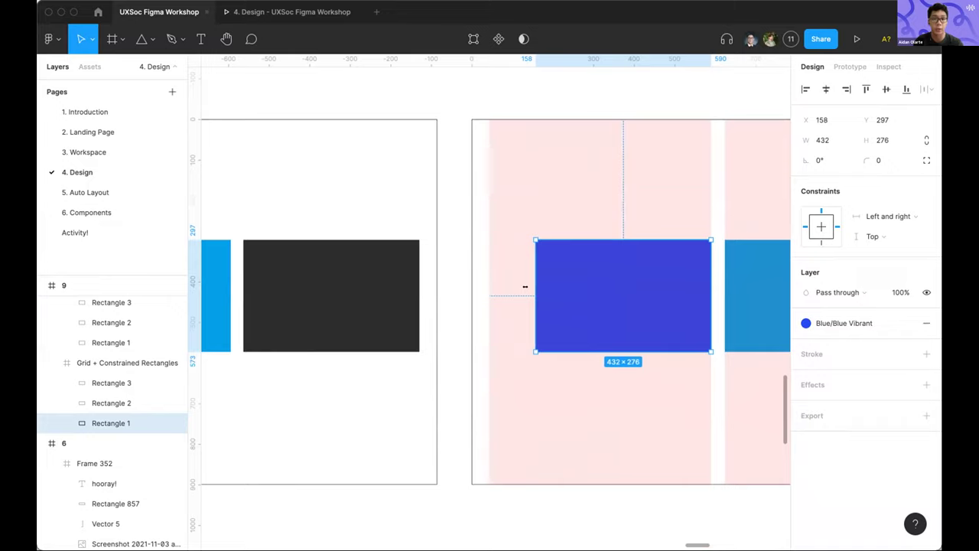
key("ctrl+z")
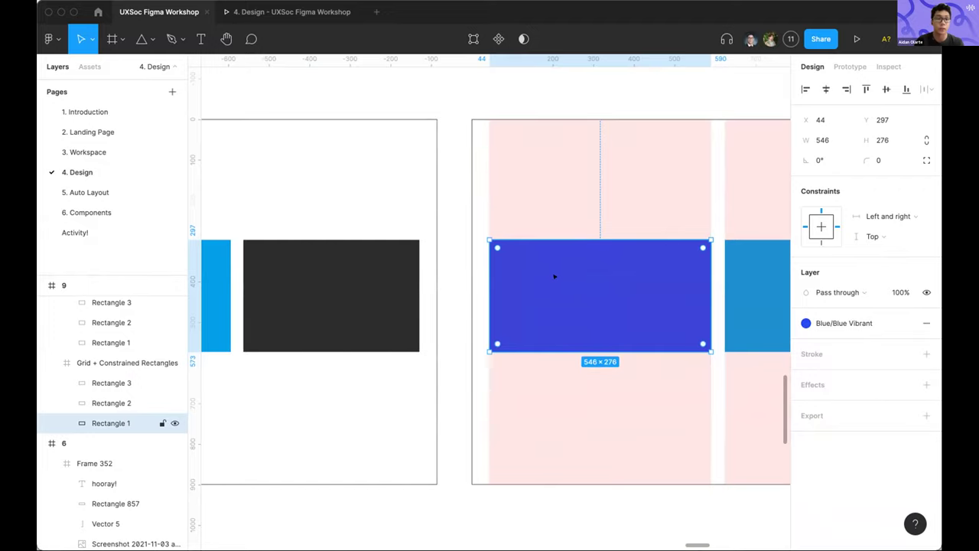
Select the Grid + Constrained Rectangles frame as the parent of the blue rectangle
left_click(562, 153)
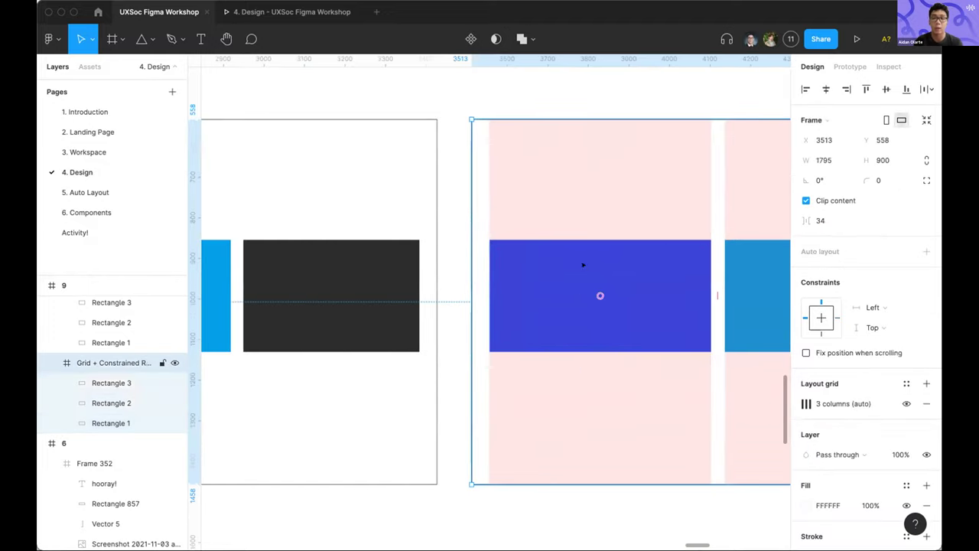
left_click(644, 276)
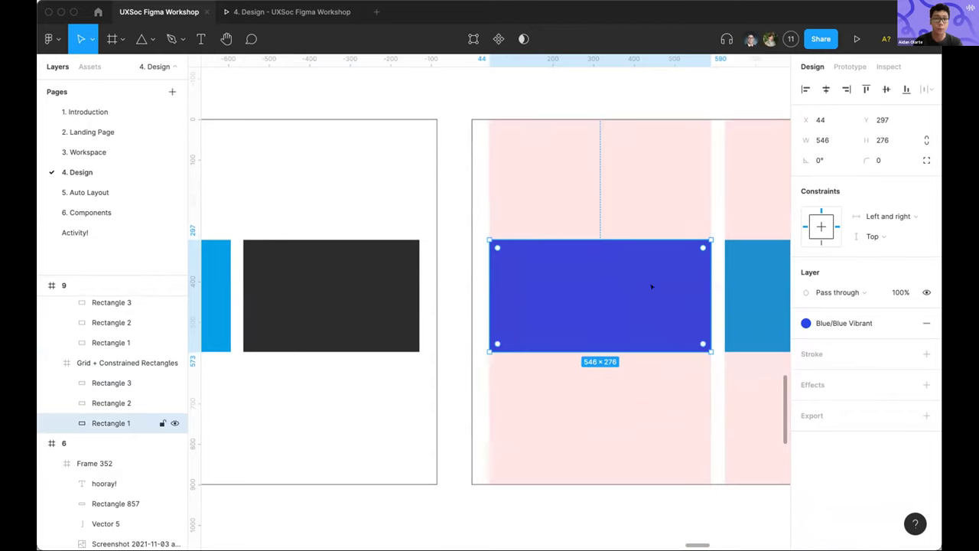
left_click(716, 248)
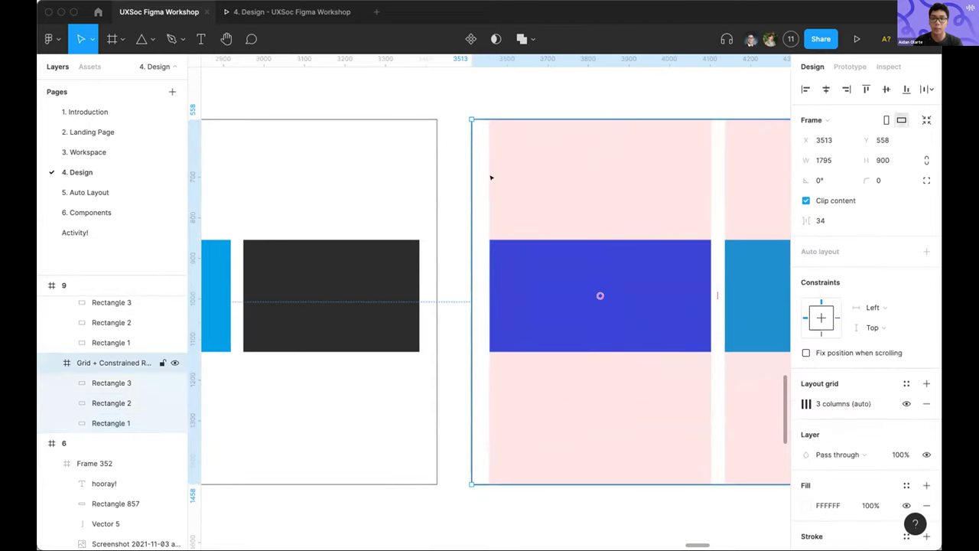
Set the column grid Type to Left and column Width to 64 px
left_click(805, 403)
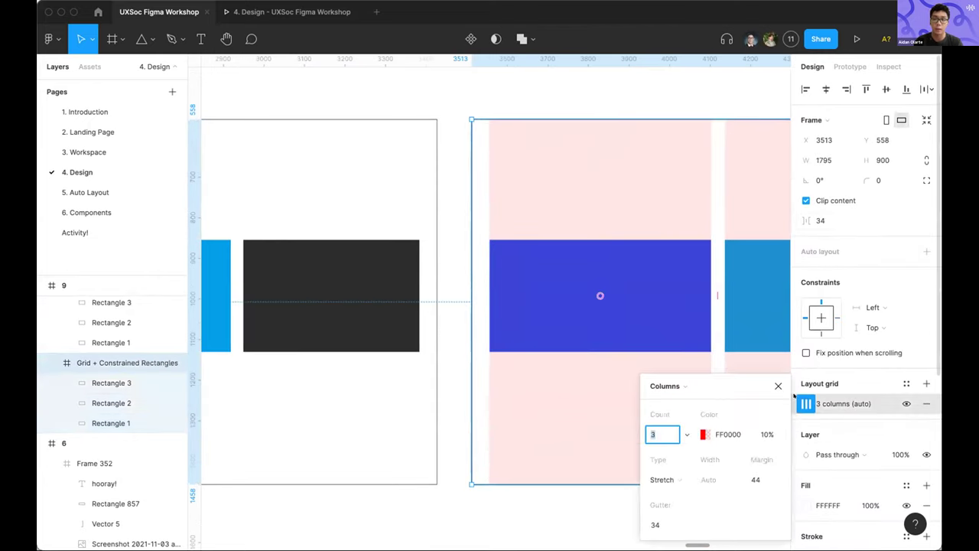
left_click(678, 306)
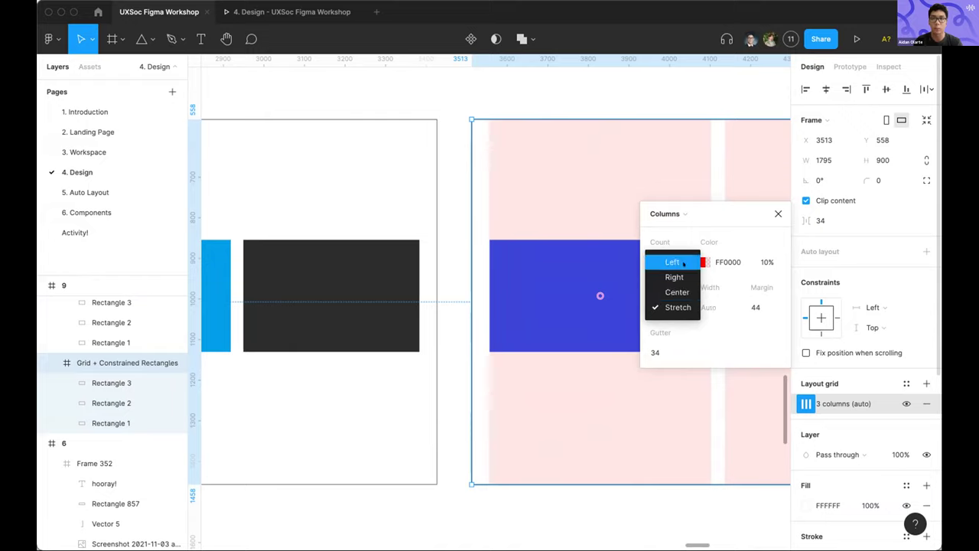
left_click(725, 315)
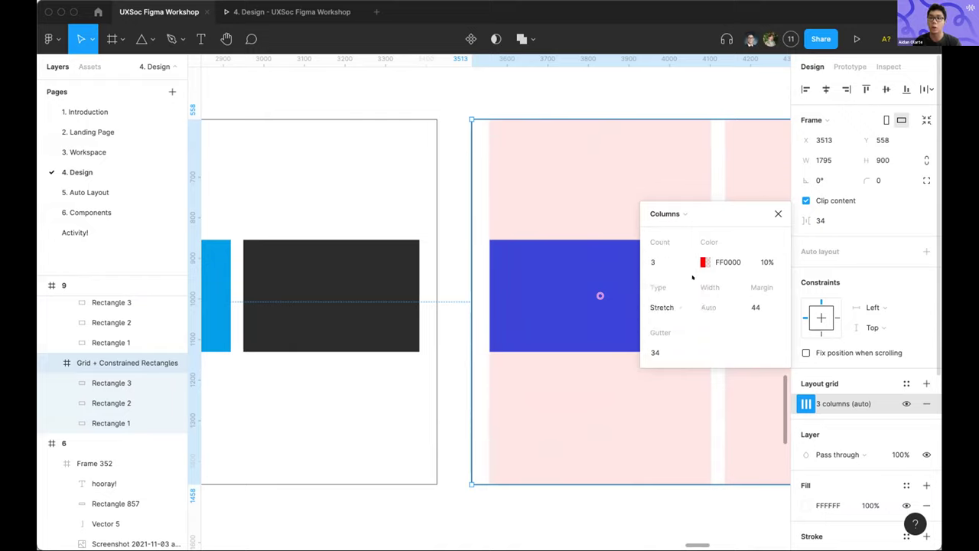
left_click(667, 307)
left_click(672, 262)
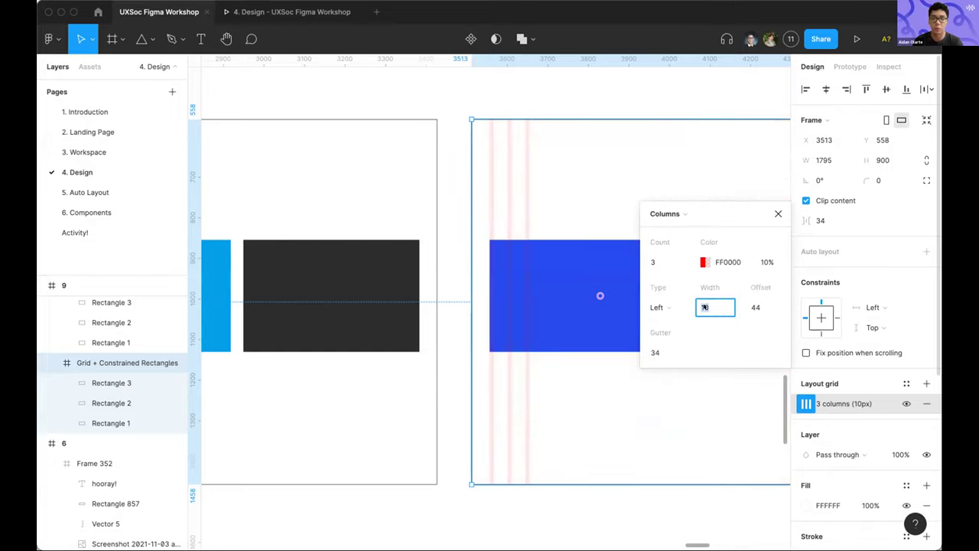
type("64")
key("Return")
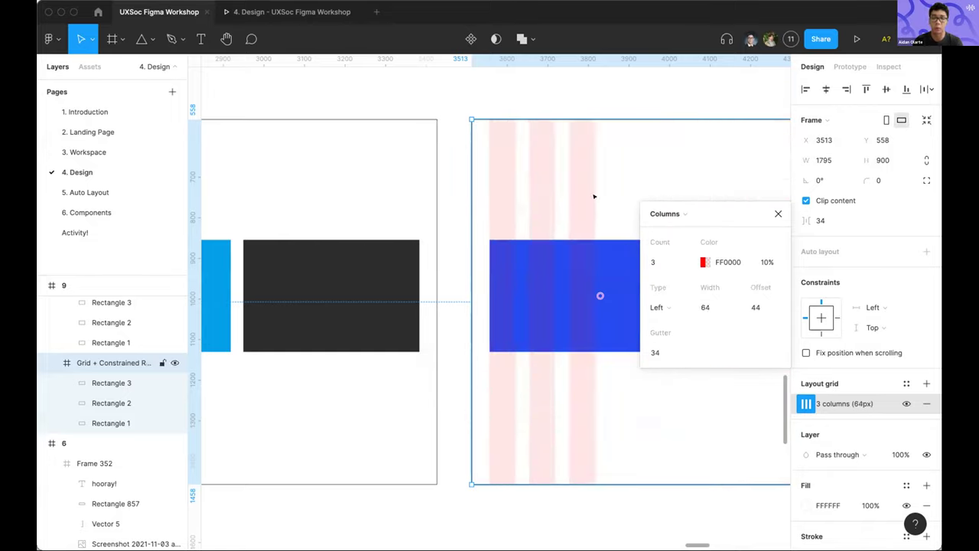
left_click(769, 213)
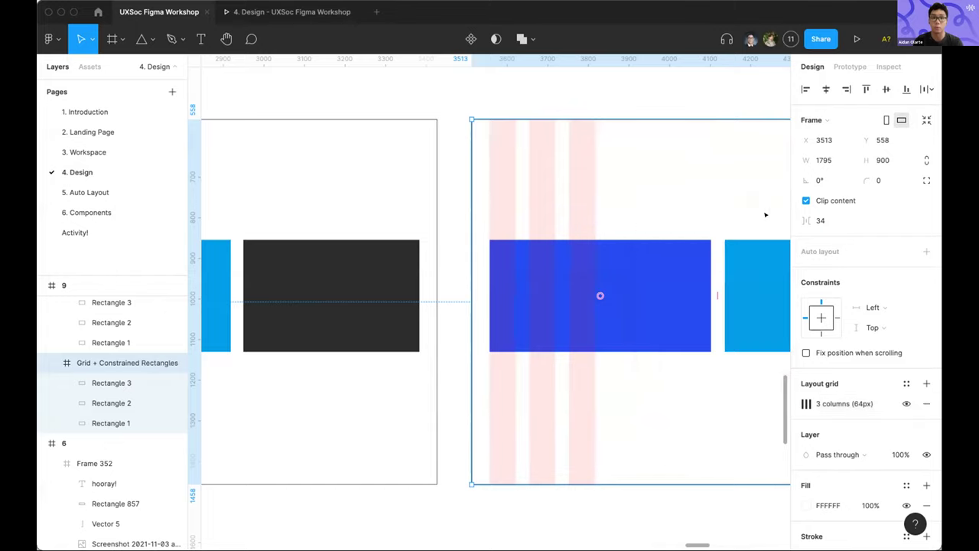
Select the blue rectangle, then the Grid + Constrained Rectangles frame
left_click(640, 255)
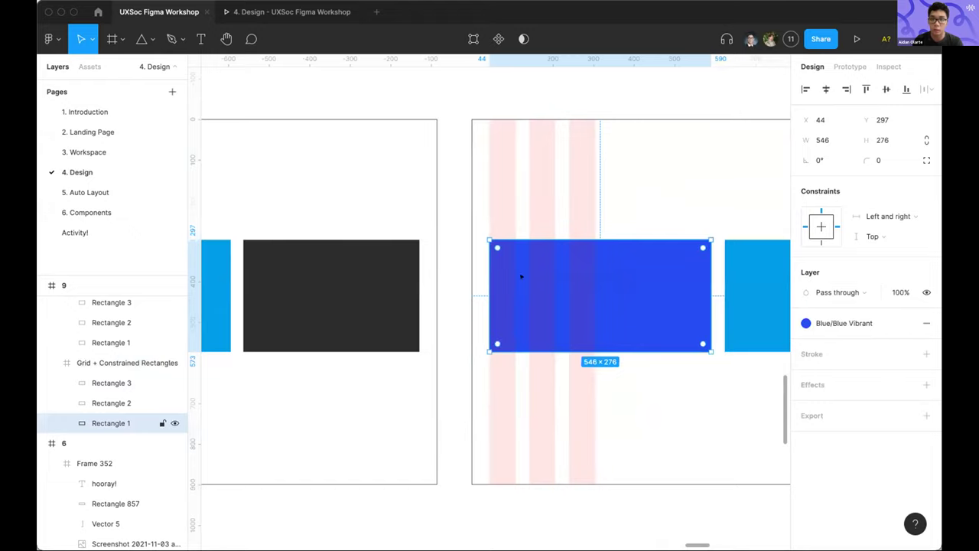
scroll(494, 283, "up", 5)
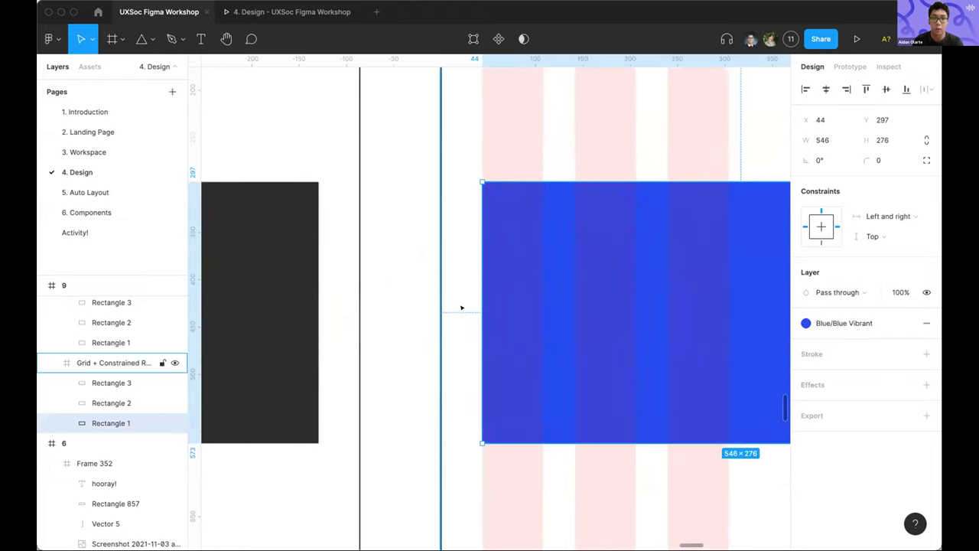
scroll(605, 215, "down", 3)
scroll(604, 217, "down", 1)
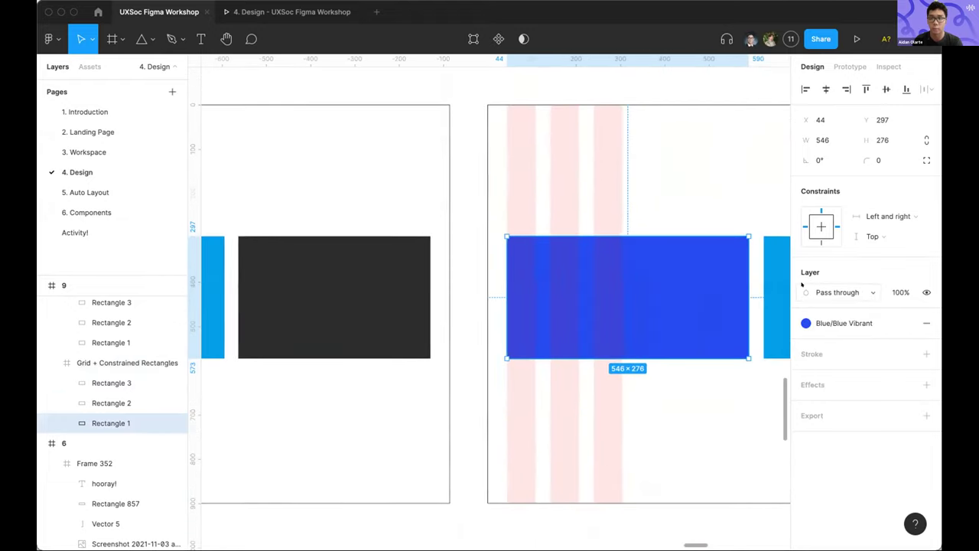
left_click(613, 147)
Change the column grid Type from Left back to Stretch and close the grid settings
left_click(806, 403)
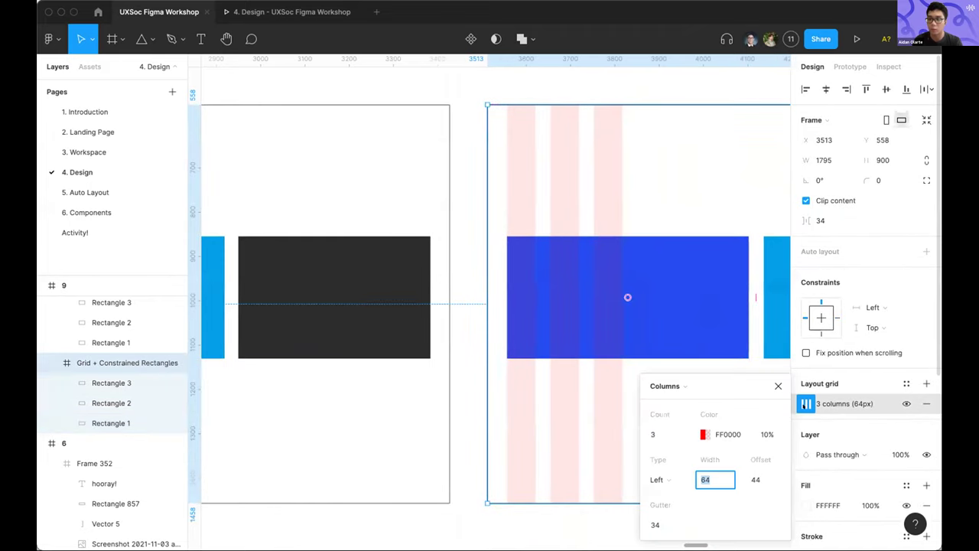
left_click(683, 389)
left_click(664, 383)
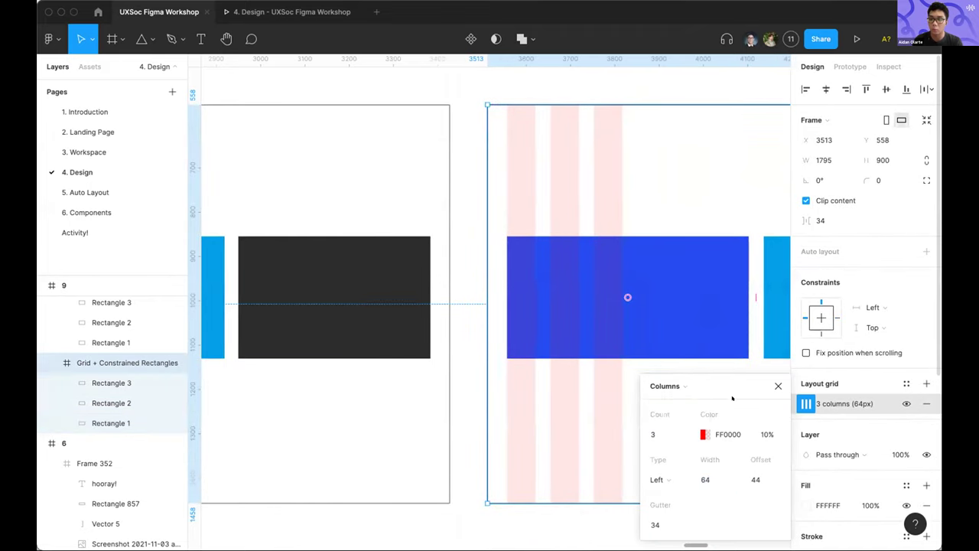
left_click_drag(730, 396, 732, 256)
left_click(660, 327)
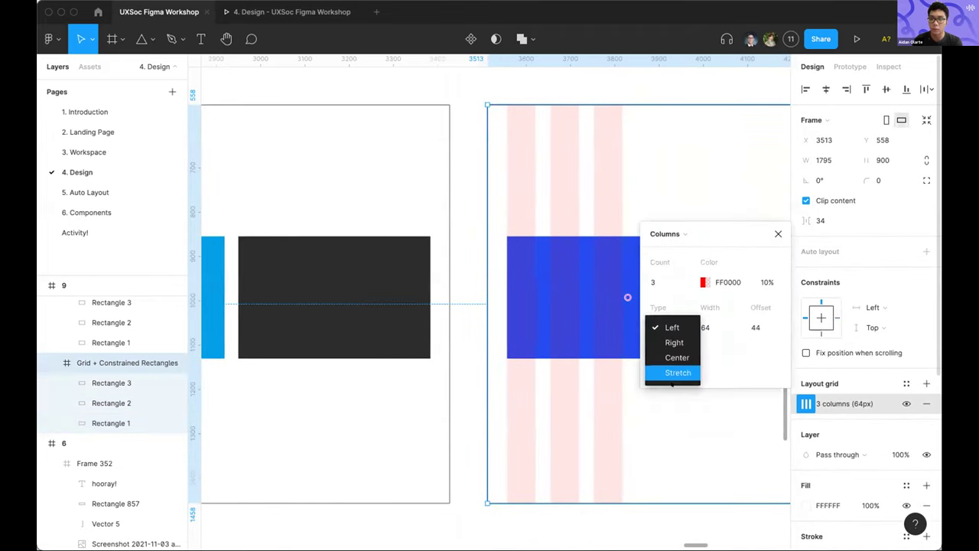
key("Escape")
left_click(674, 327)
left_click(667, 372)
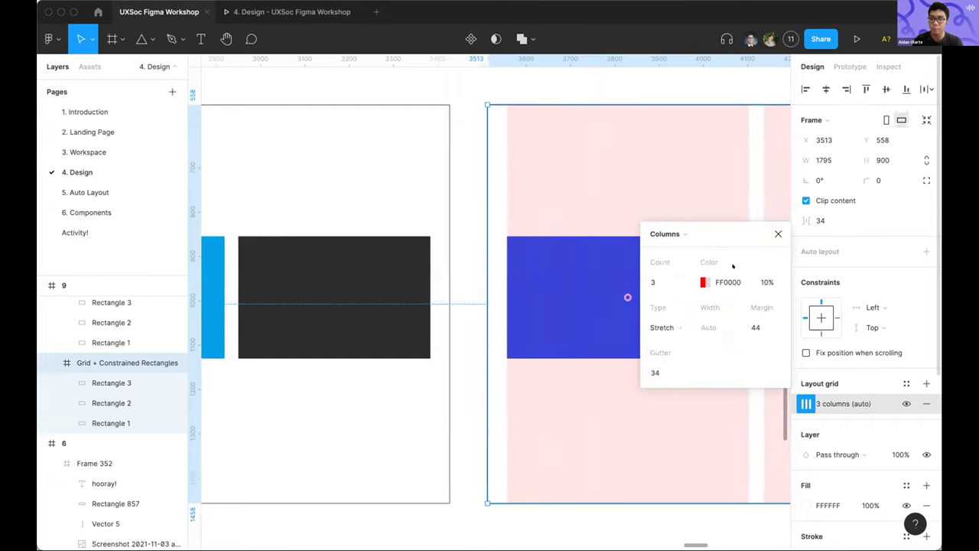
left_click(778, 233)
scroll(623, 207, "down", 5)
left_click(684, 158)
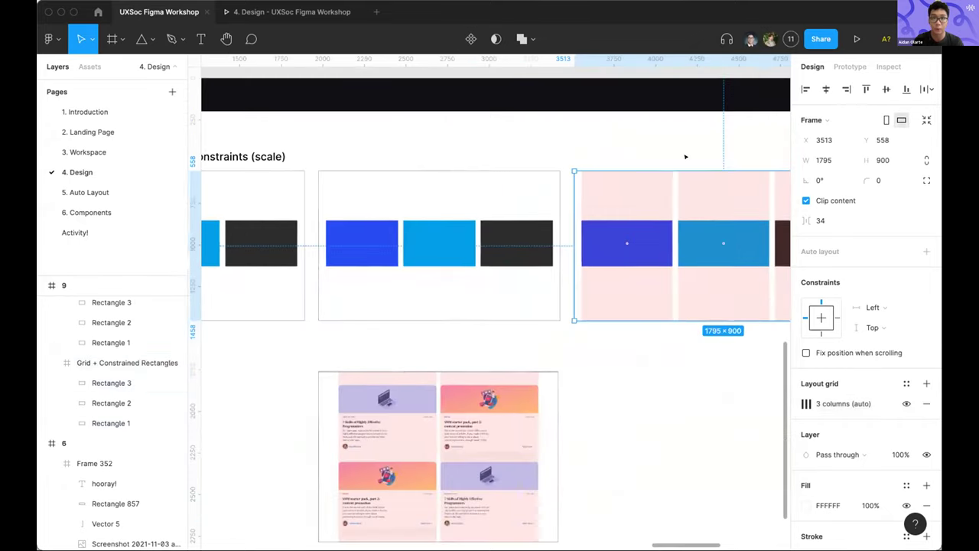
left_click(684, 166)
scroll(683, 166, "up", 2)
scroll(704, 184, "right", 3)
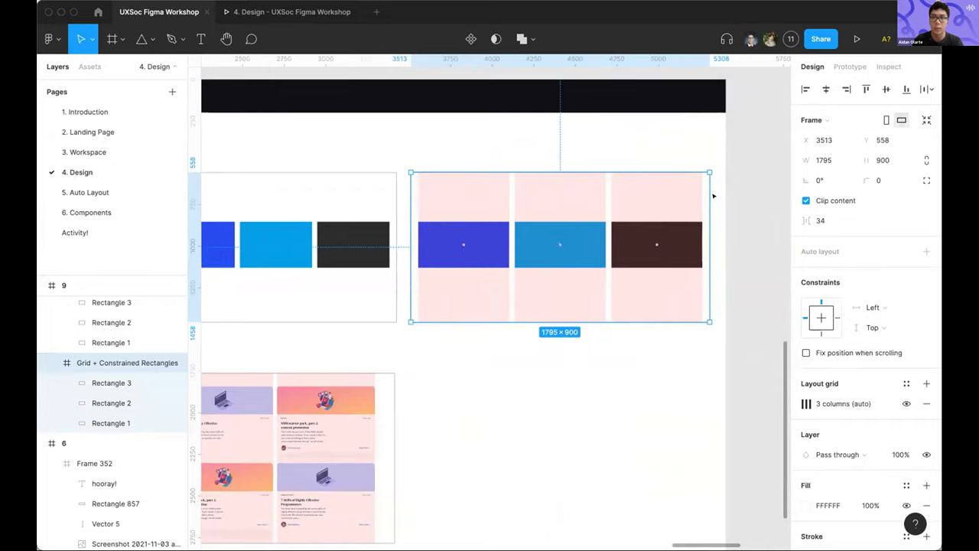
left_click_drag(704, 187, 509, 241)
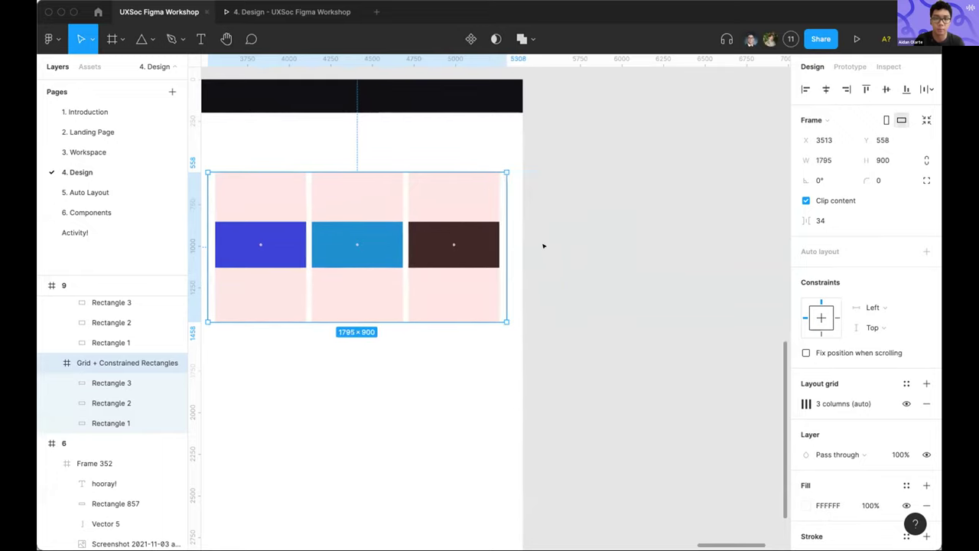
scroll(533, 246, "left", 3)
scroll(534, 246, "down", 1)
scroll(533, 246, "left", 3)
scroll(534, 247, "down", 1)
scroll(635, 343, "left", 3)
scroll(634, 344, "down", 2)
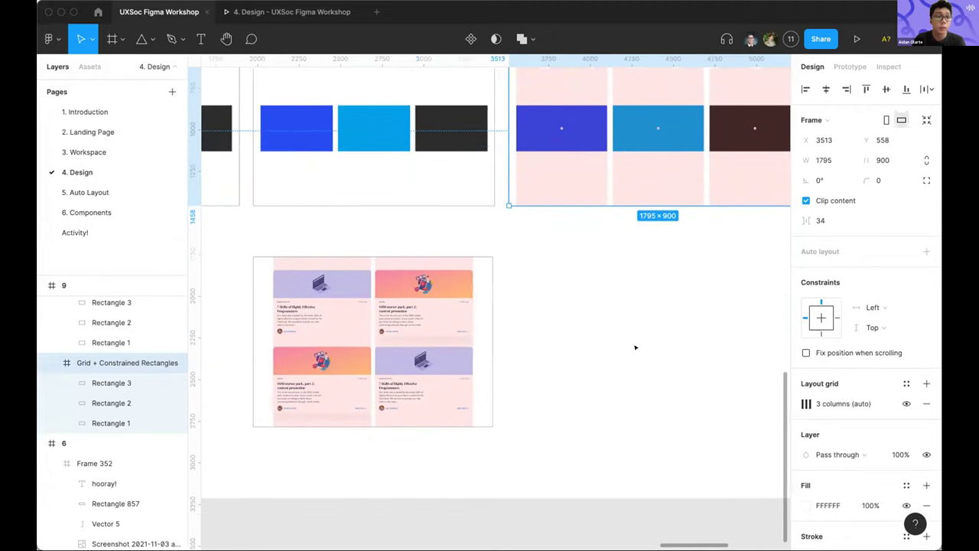
Widen the Example frame to about 2051 so the mini cards stretch with the grid
left_click(536, 328)
scroll(536, 328, "up", 4)
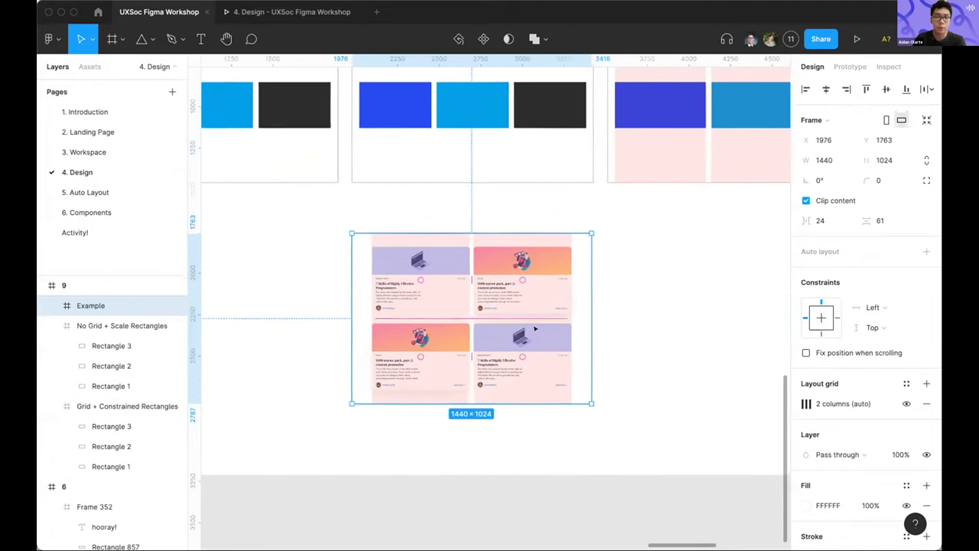
scroll(535, 328, "left", 3)
scroll(535, 328, "down", 1)
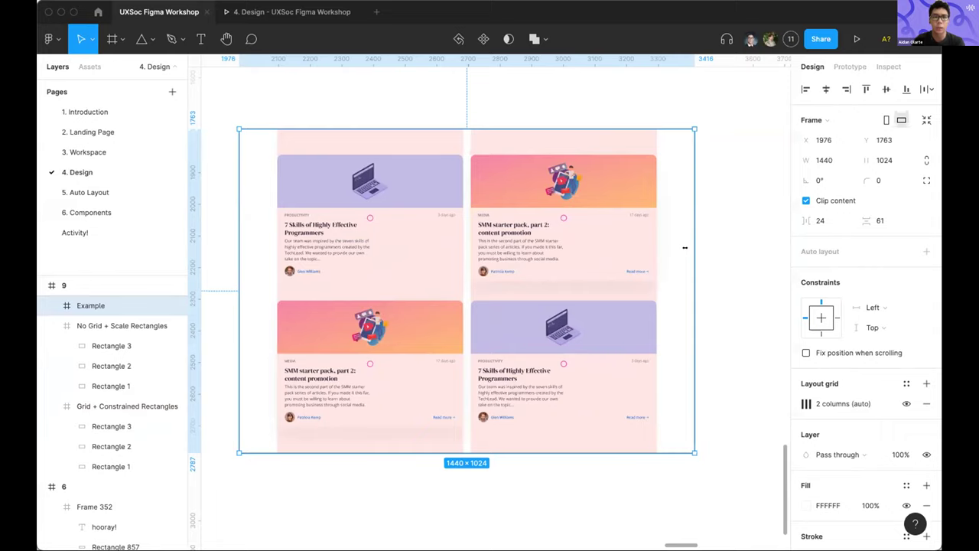
left_click_drag(686, 248, 601, 253)
Resize the Example frame to 1665 and 1385 wide, then undo back to 1440 wide
left_click(505, 245)
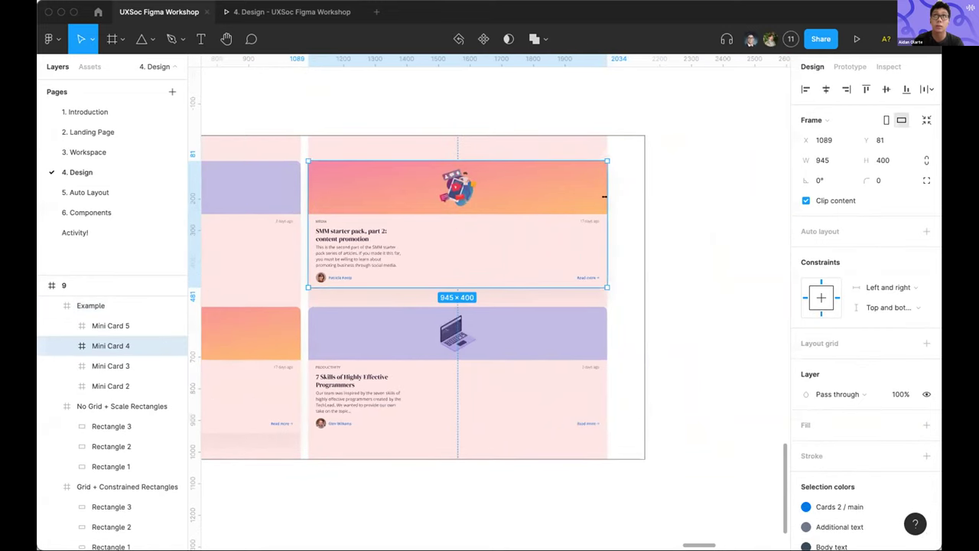
left_click(631, 205)
scroll(723, 197, "down", 3, "ctrl")
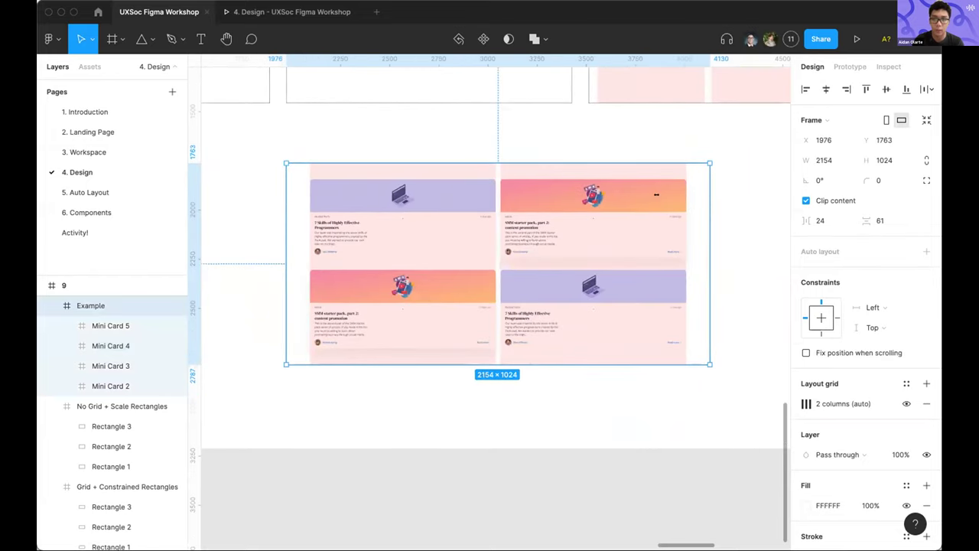
left_click_drag(709, 197, 616, 197)
left_click_drag(492, 227, 513, 278)
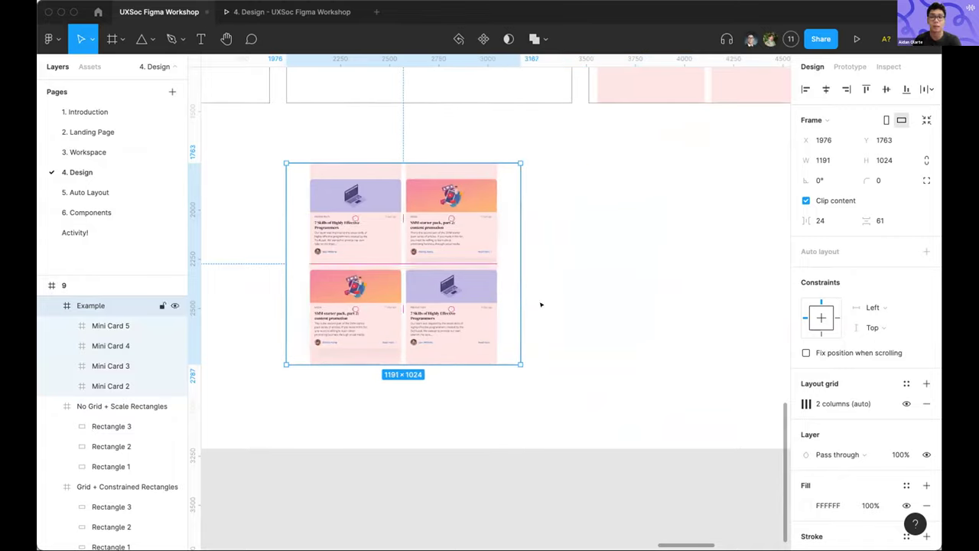
key("super+z")
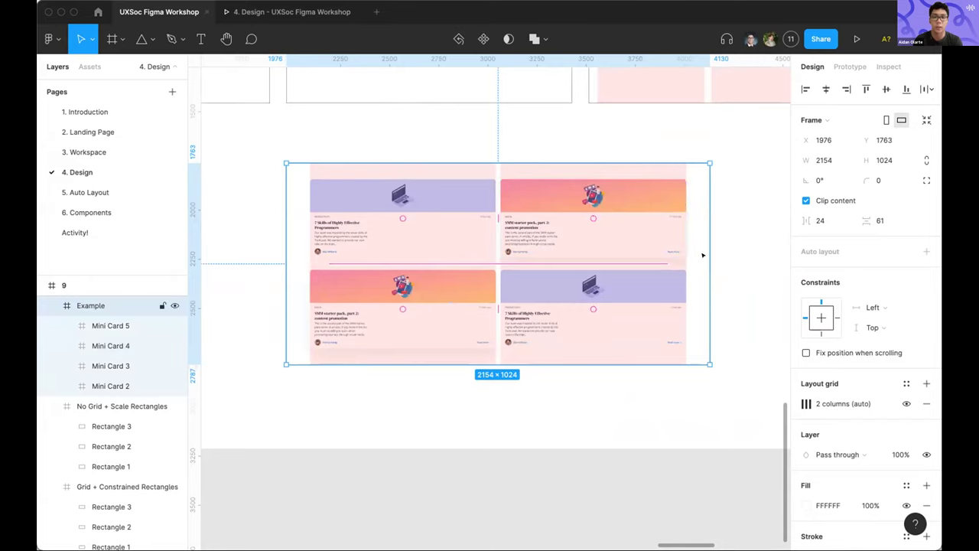
key("super+z")
key("super+z")
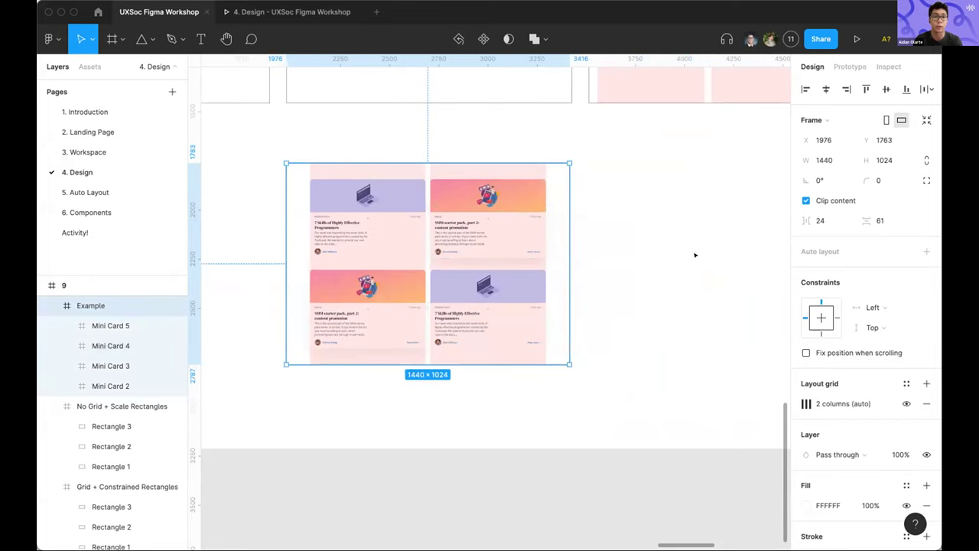
scroll(694, 255, "down", 5)
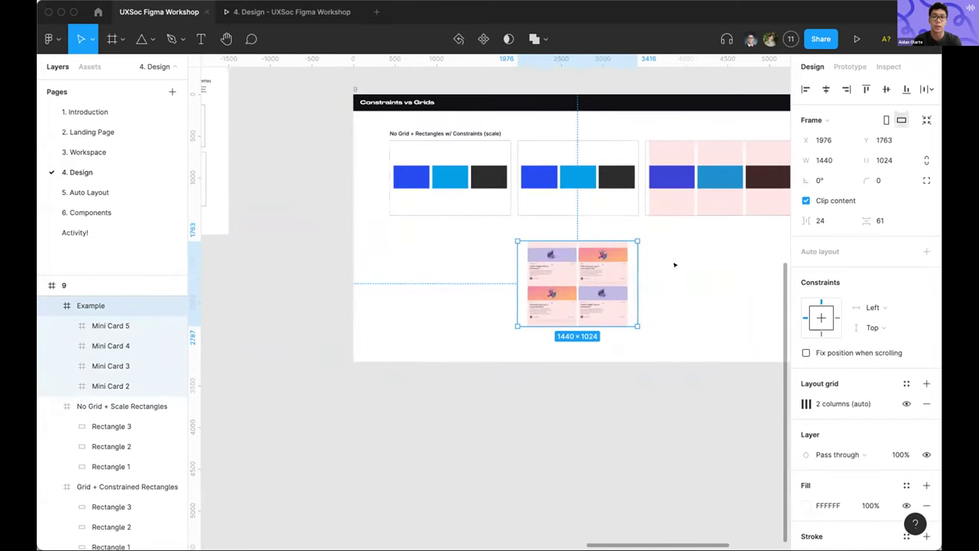
Pan over to the Quick Prototyping section and select the iPhone SE - 2 frame
left_click(675, 265)
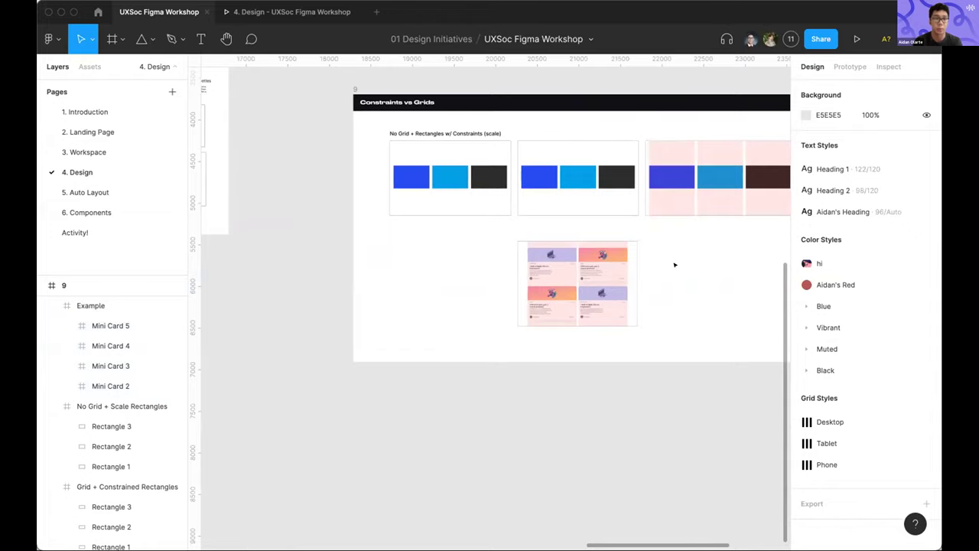
scroll(636, 274, "down", 2)
scroll(635, 274, "right", 1)
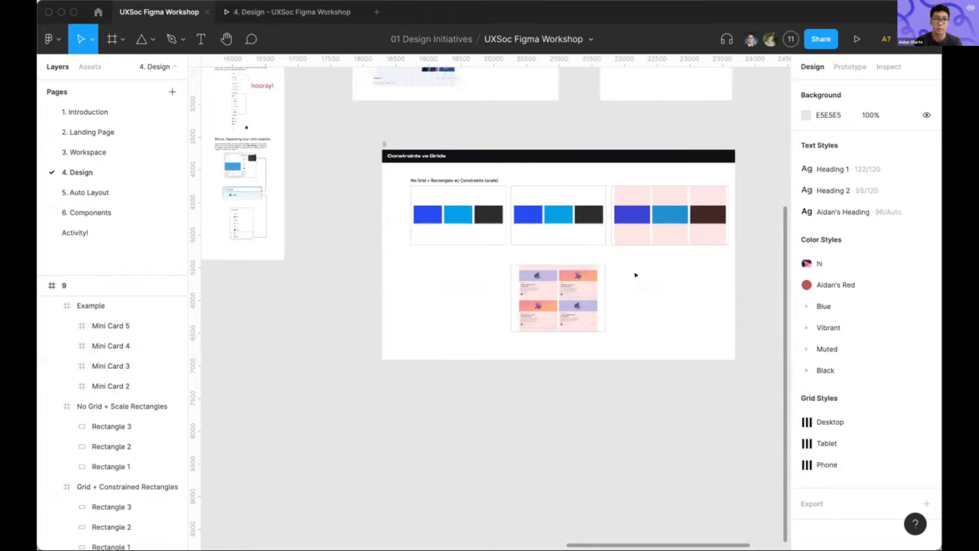
scroll(635, 274, "down", 5)
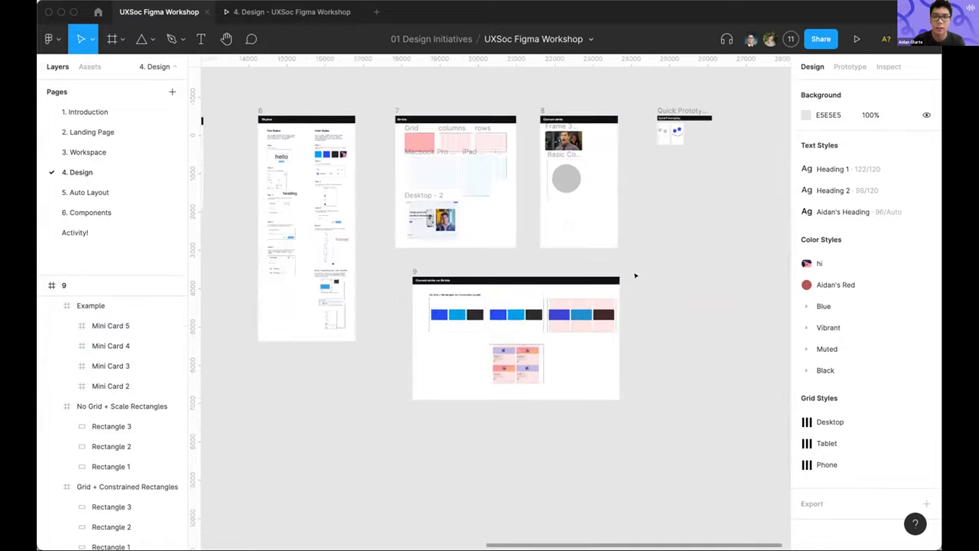
scroll(635, 274, "up", 5)
scroll(635, 275, "up", 3)
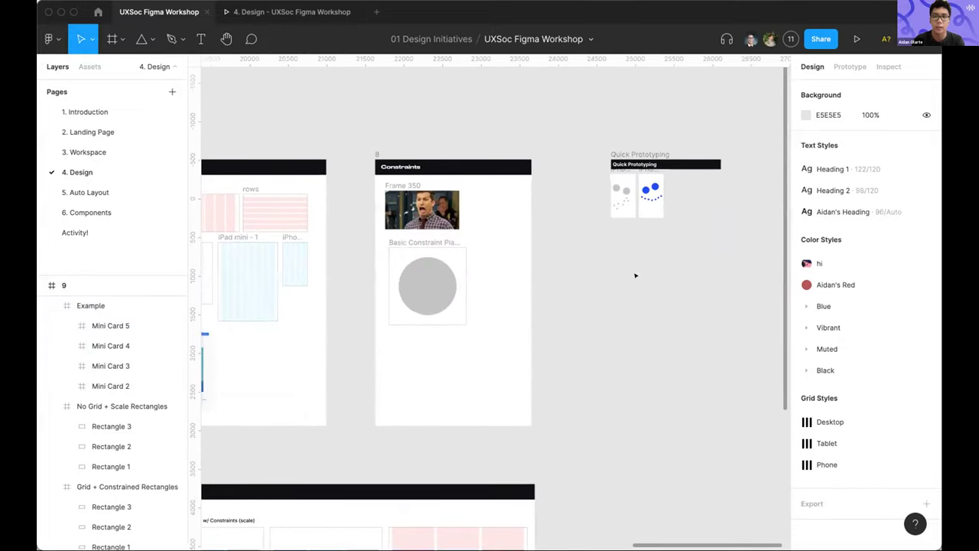
scroll(635, 274, "right", 2)
scroll(635, 276, "up", 5)
scroll(635, 276, "left", 2)
scroll(635, 276, "up", 3)
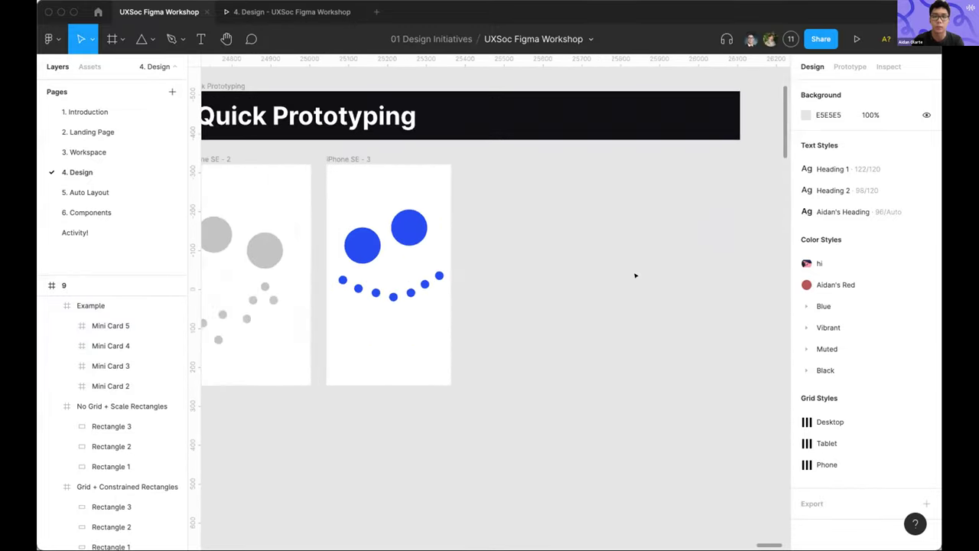
scroll(635, 276, "down", 2)
scroll(635, 275, "left", 3)
scroll(614, 225, "up", 5)
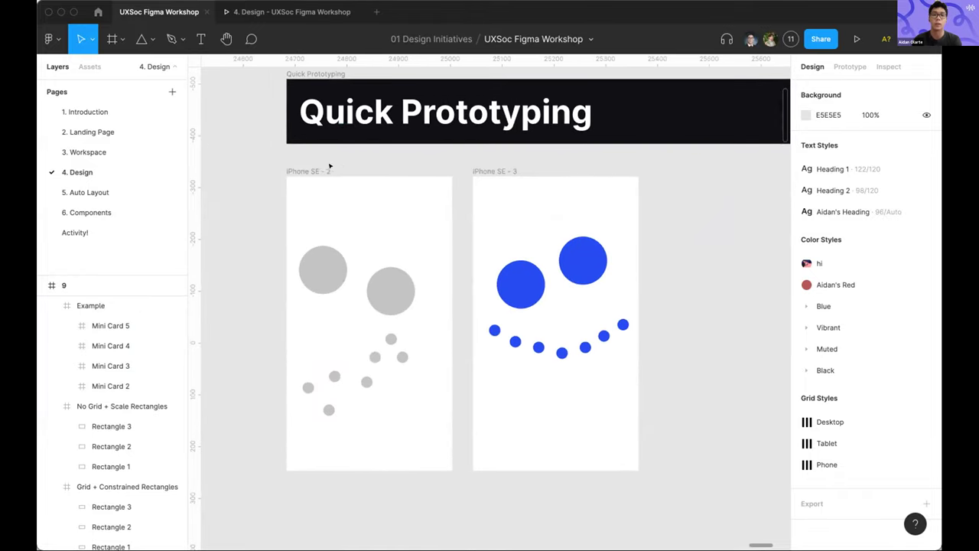
left_click(329, 168)
scroll(643, 225, "down", 3)
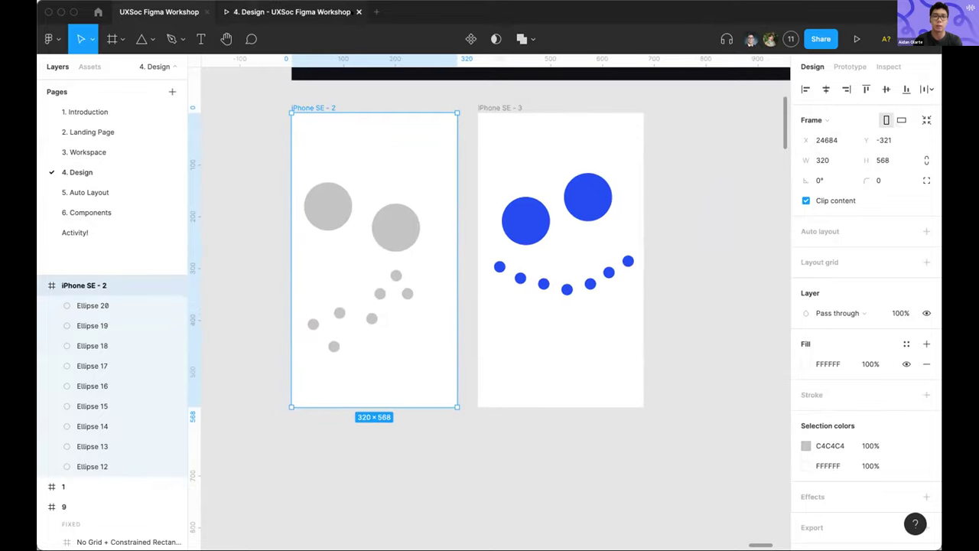
Close the 4. Design file tab, then reselect the iPhone SE - 2 frame
left_click(360, 12)
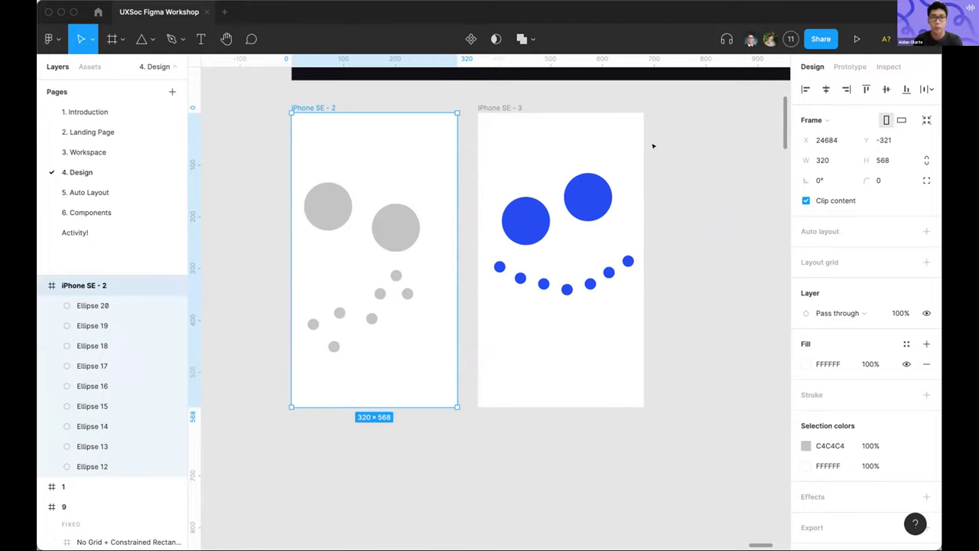
left_click(511, 103, "shift")
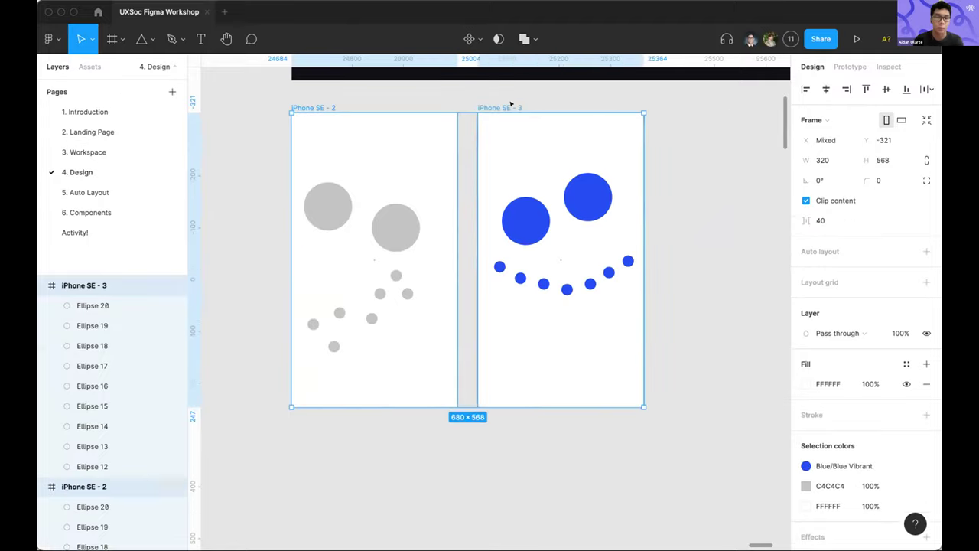
left_click(755, 177)
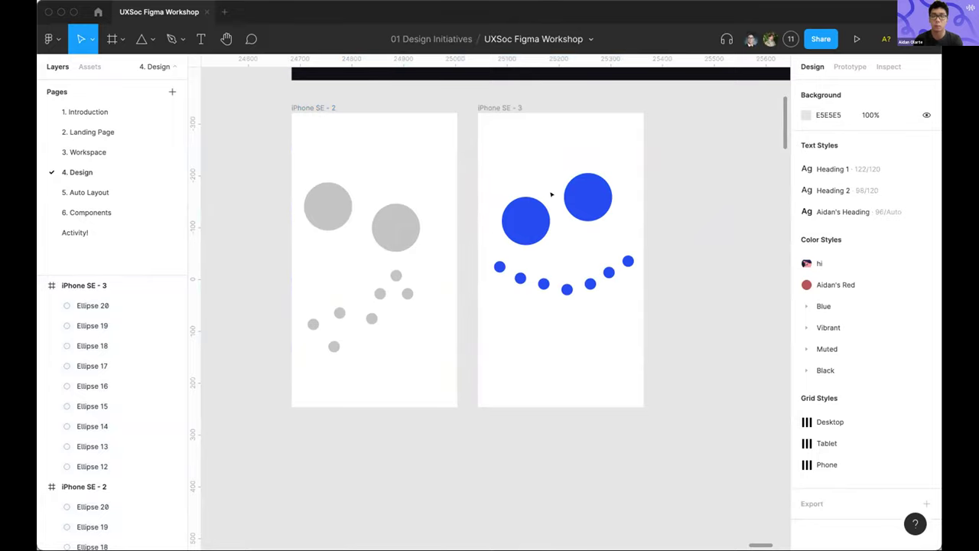
left_click(291, 137)
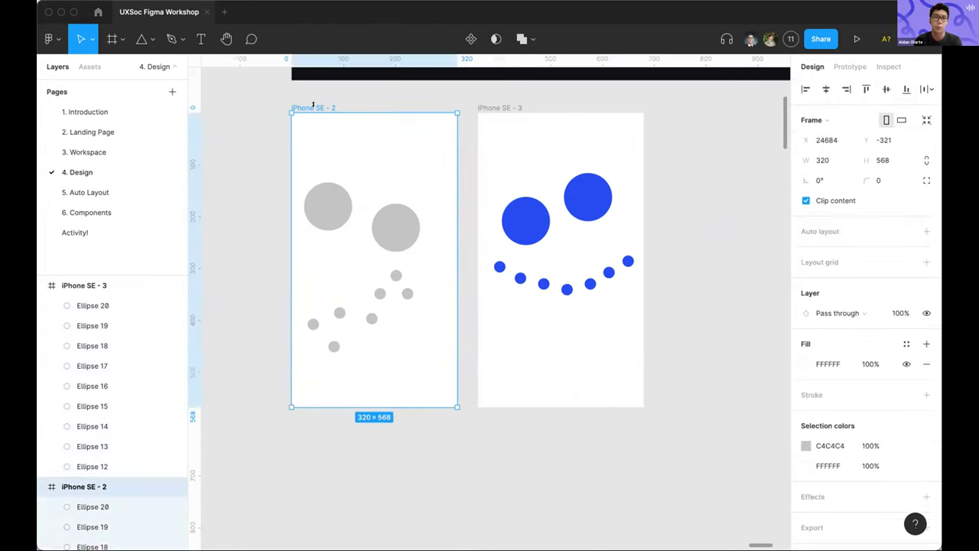
In Prototype mode, link iPhone SE - 2 to iPhone SE - 3 as Flow 1
left_click(851, 66)
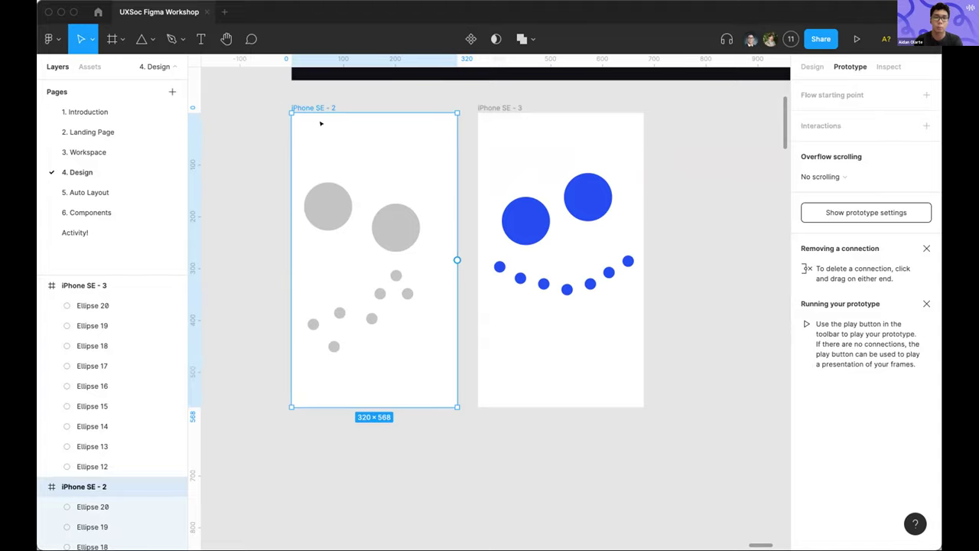
mouse_move(283, 106)
left_mouse_down()
mouse_move(268, 87)
mouse_move(339, 171)
mouse_move(291, 113)
left_mouse_up()
left_click_drag(457, 259, 535, 229)
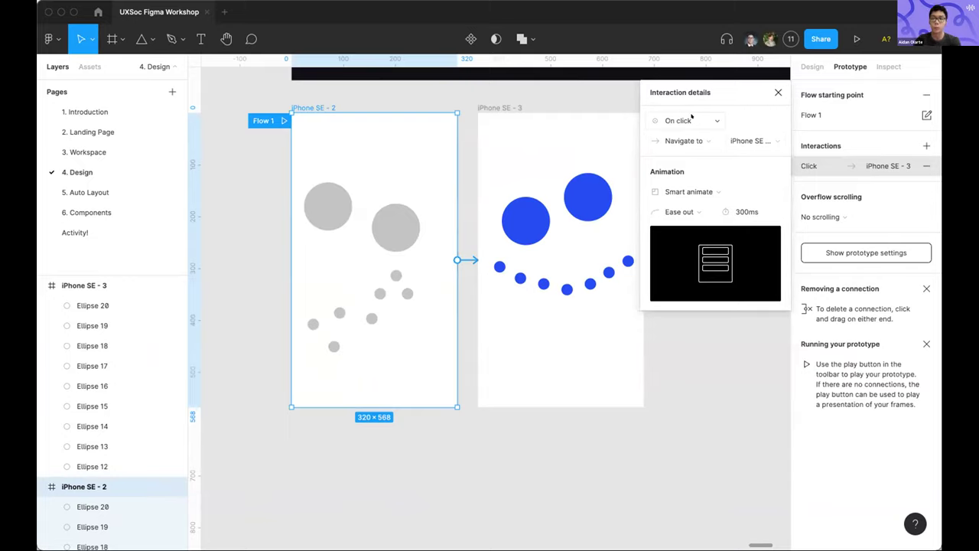
Keep the On click trigger and iPhone SE - 3 destination, then show the Smart animate transition choices
left_click(696, 117)
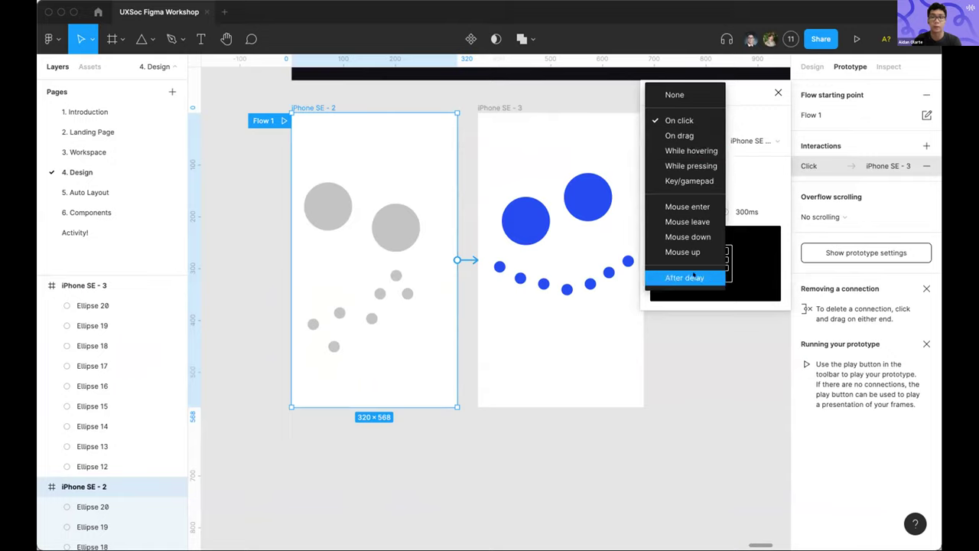
left_click(703, 122)
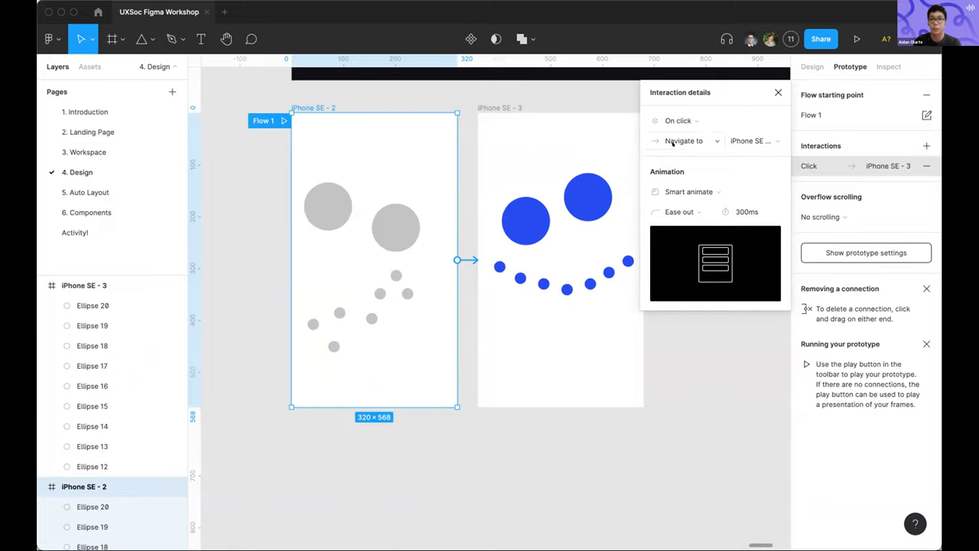
left_click(746, 139)
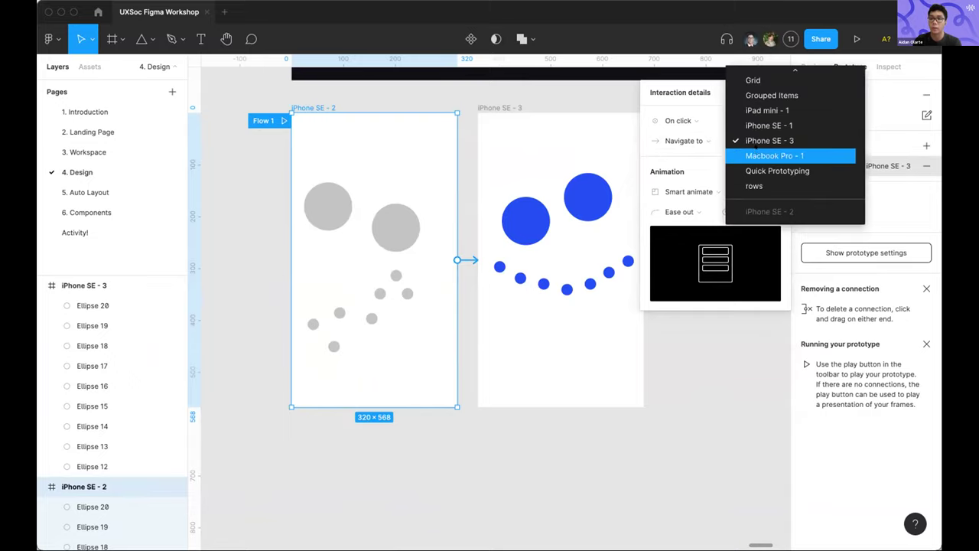
left_click(694, 115)
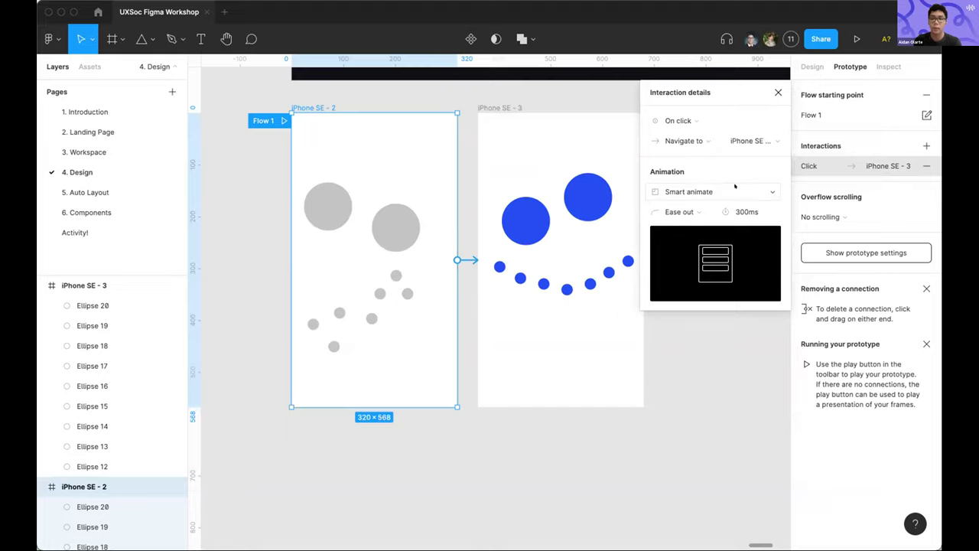
left_click(763, 193)
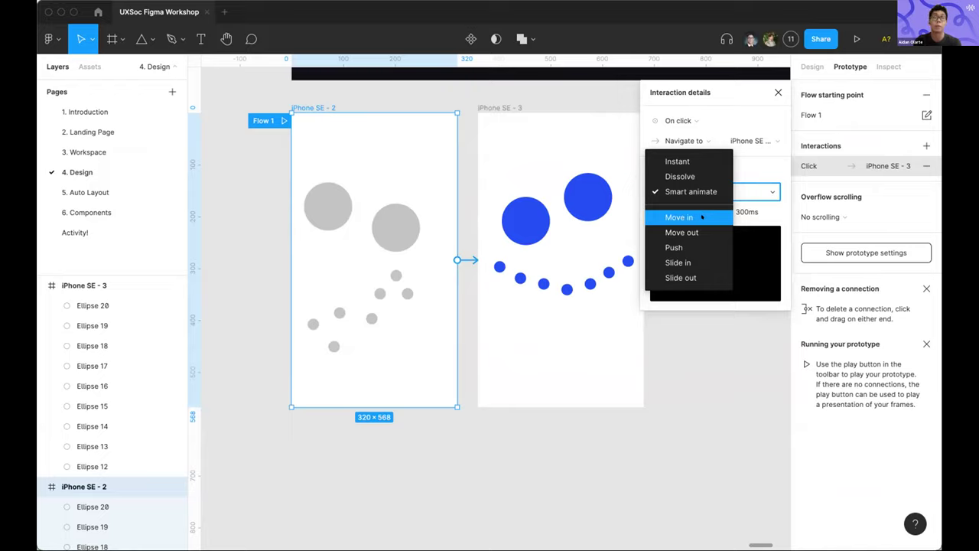
Try the Move in, Push and Slide in transitions, settling on Slide in
left_click(702, 217)
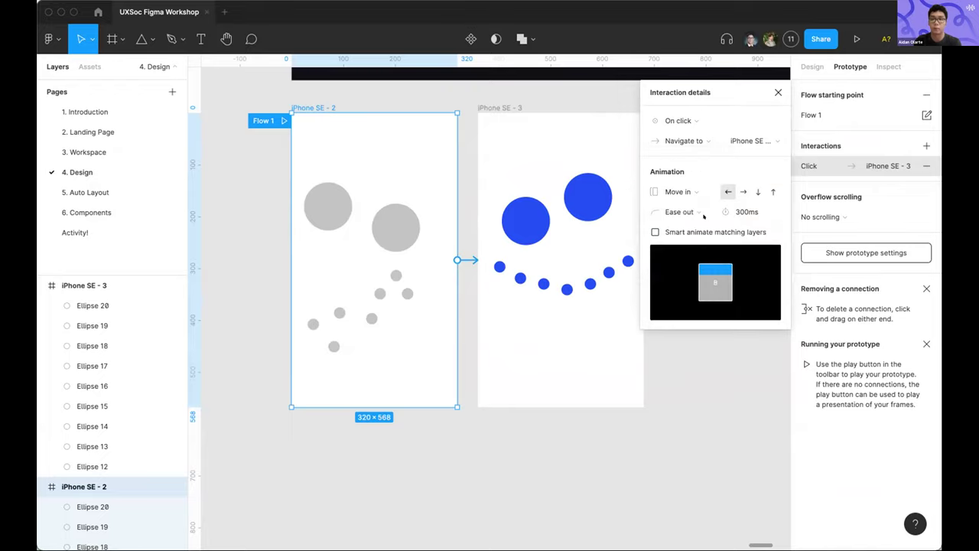
left_click(742, 192)
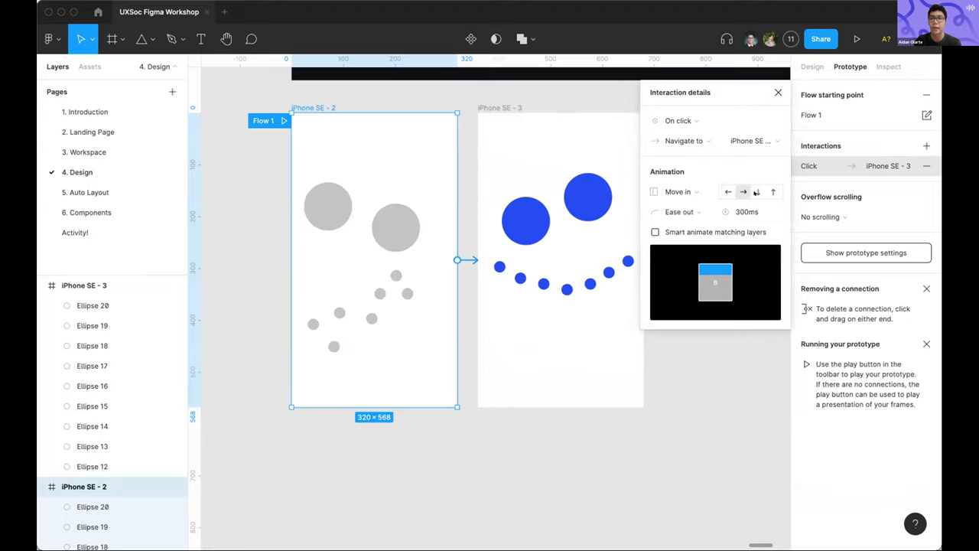
left_click(772, 192)
left_click(694, 191)
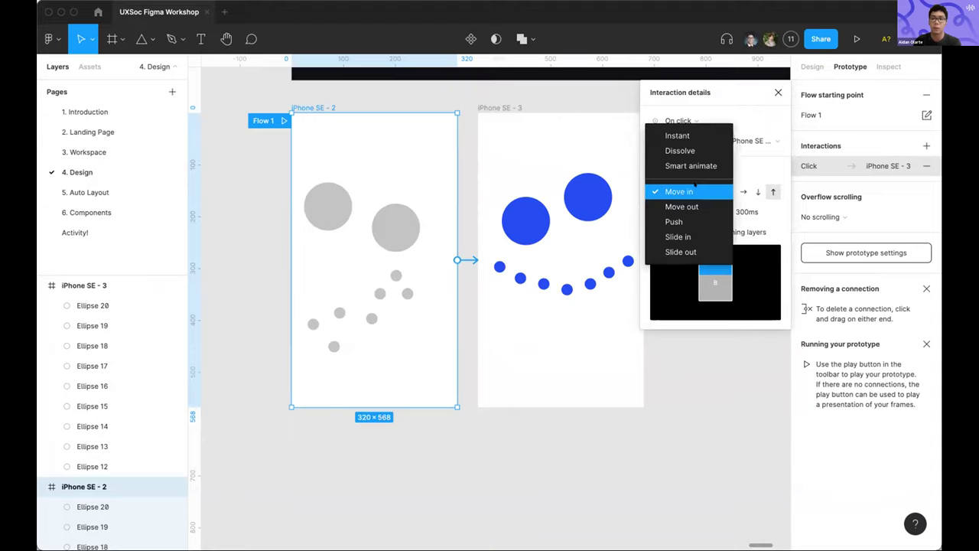
left_click(677, 221)
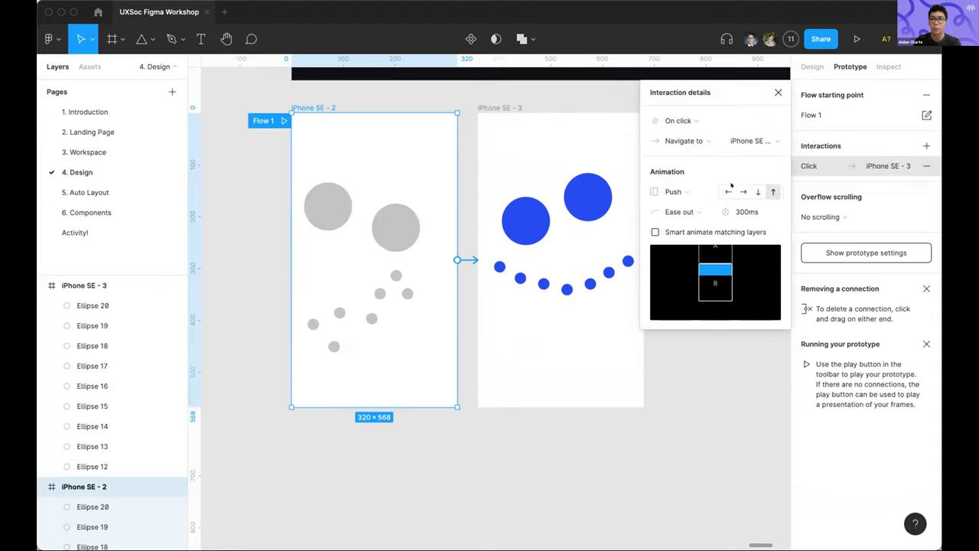
left_click(688, 192)
left_click(678, 202)
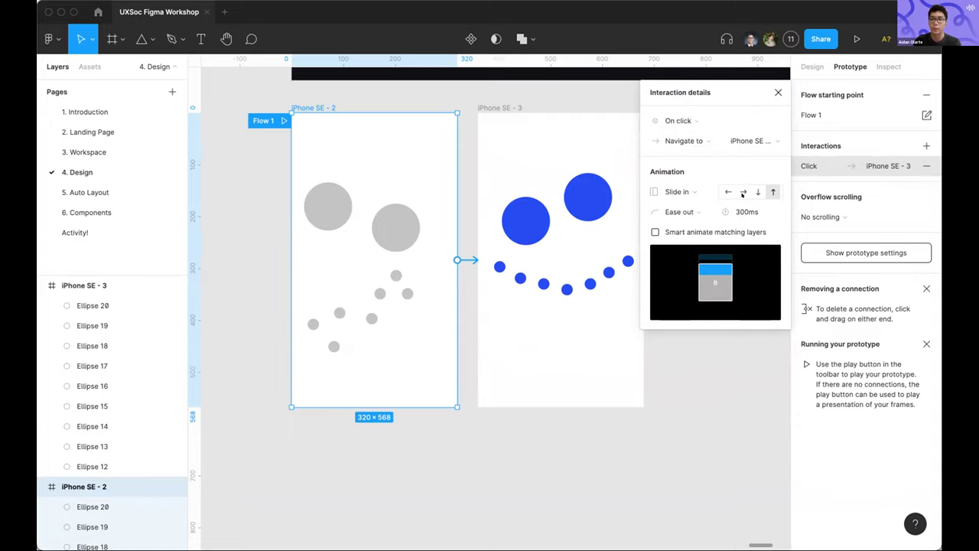
left_click(698, 193)
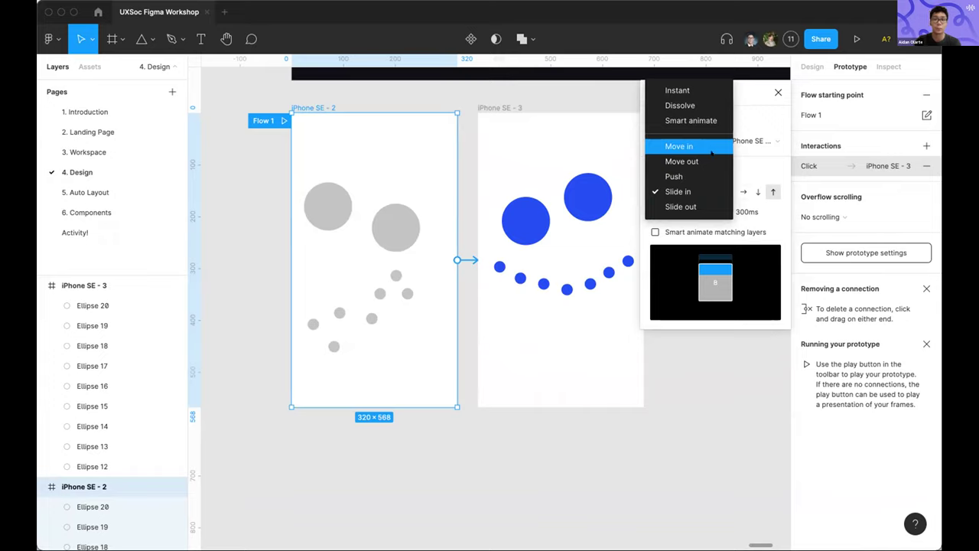
left_click(761, 94)
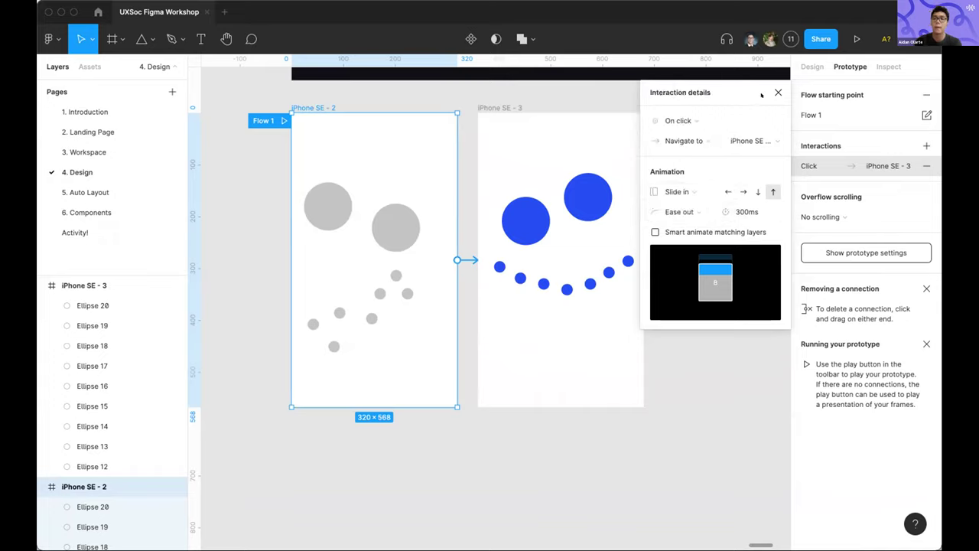
left_click(544, 164)
Link iPhone SE - 3 back to iPhone SE - 2, then present Flow 1 from iPhone SE - 2
left_click(502, 106)
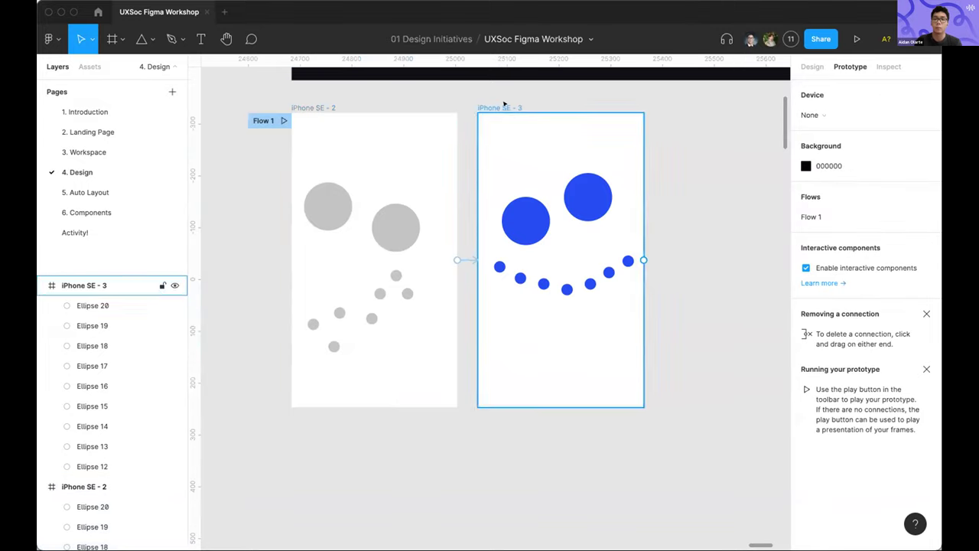
left_click_drag(644, 261, 453, 204)
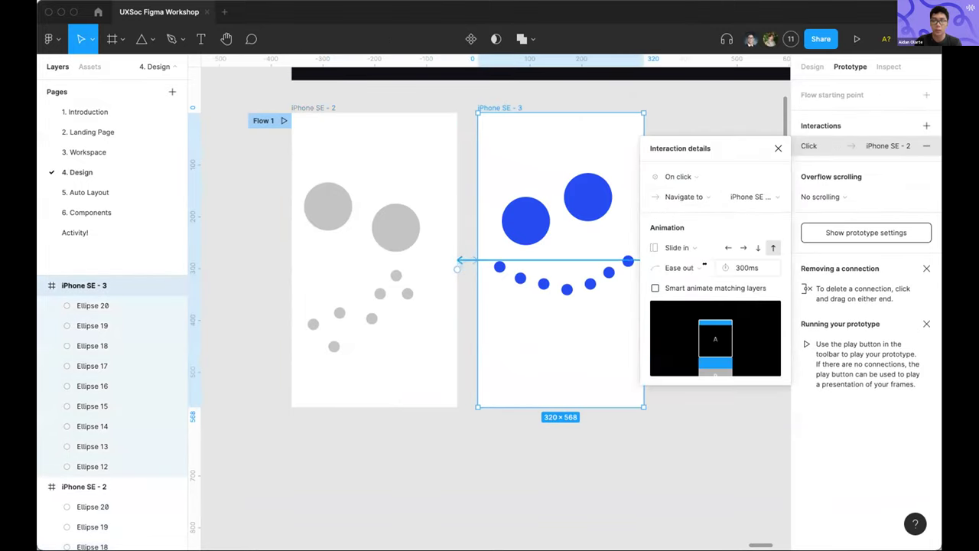
left_click(613, 114)
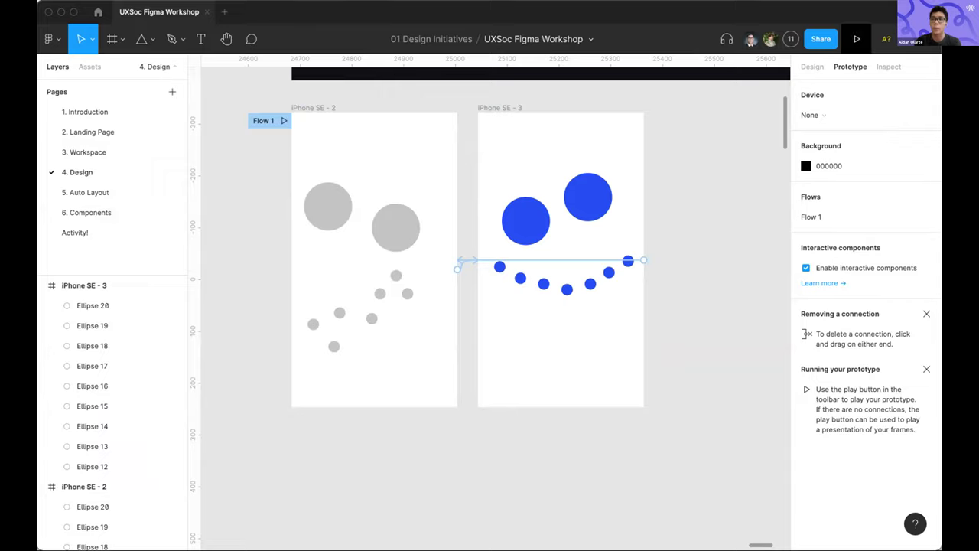
left_click(310, 108)
left_click(283, 121)
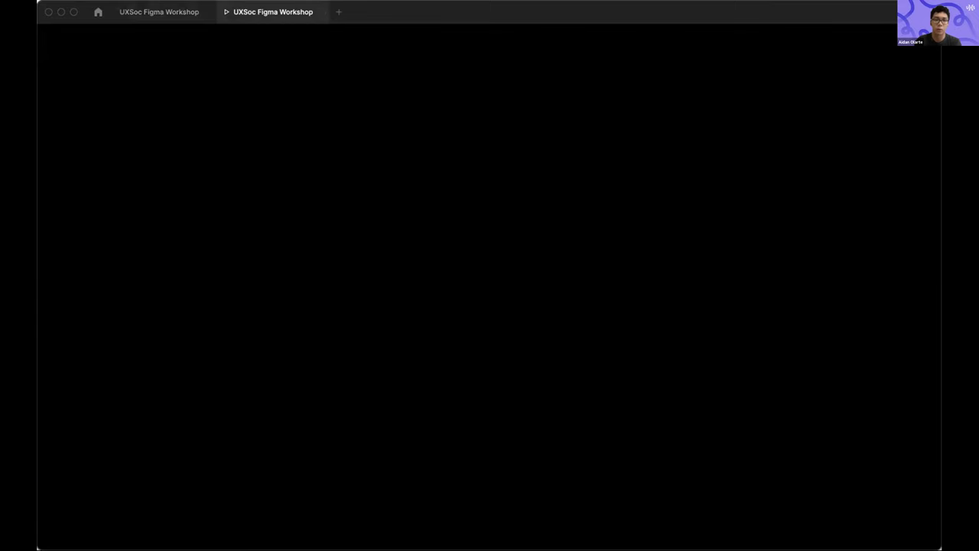
Advance the Flow 1 prototype to the blue smiley screen, then close its tab
key("ctrl+shift+Tab")
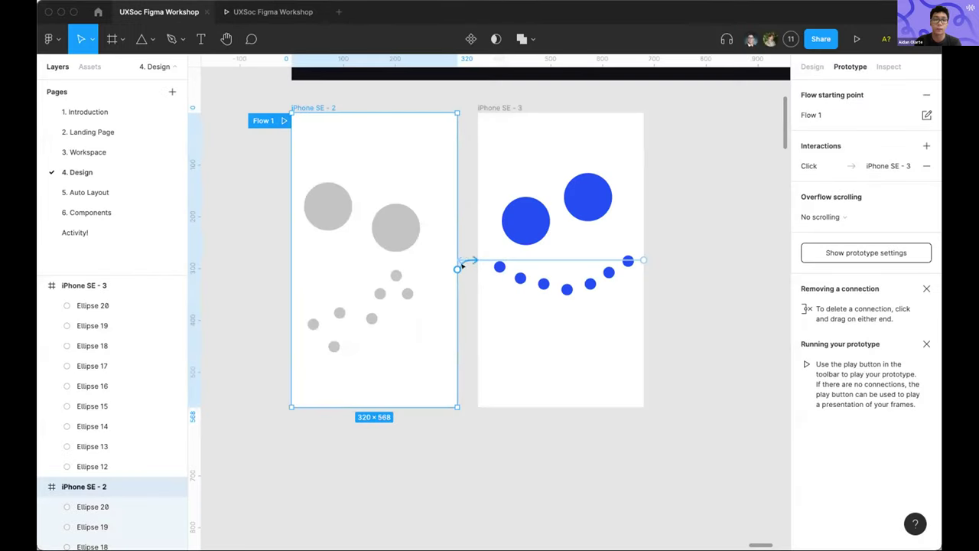
left_click(268, 11)
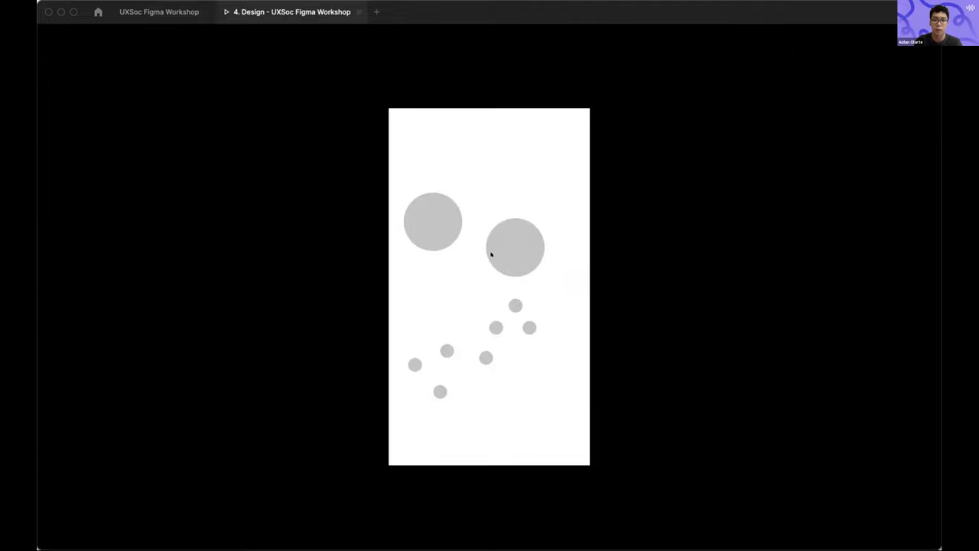
left_click(492, 255)
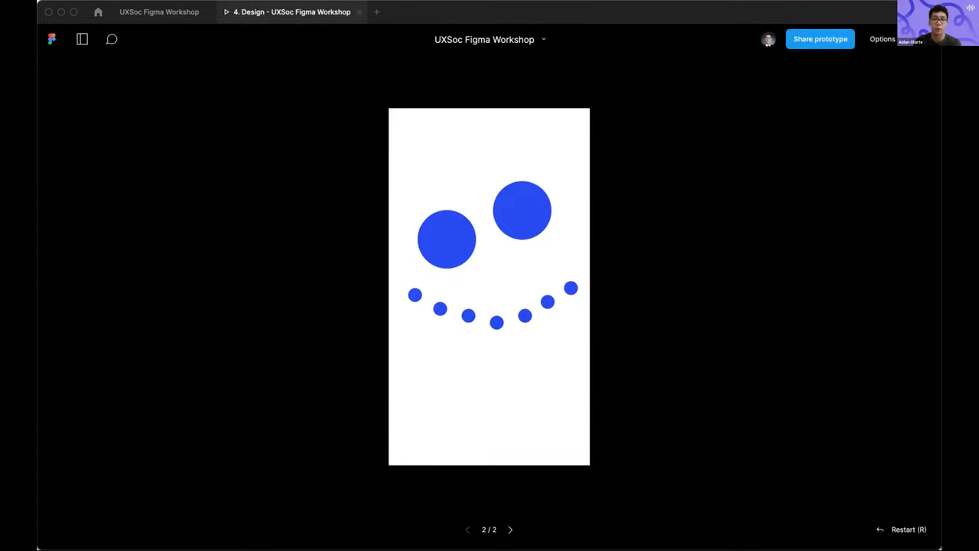
key("super+w")
Replace the old interactions with an iPhone SE - 2 to SE - 3 link using Smart animate
left_click(655, 206)
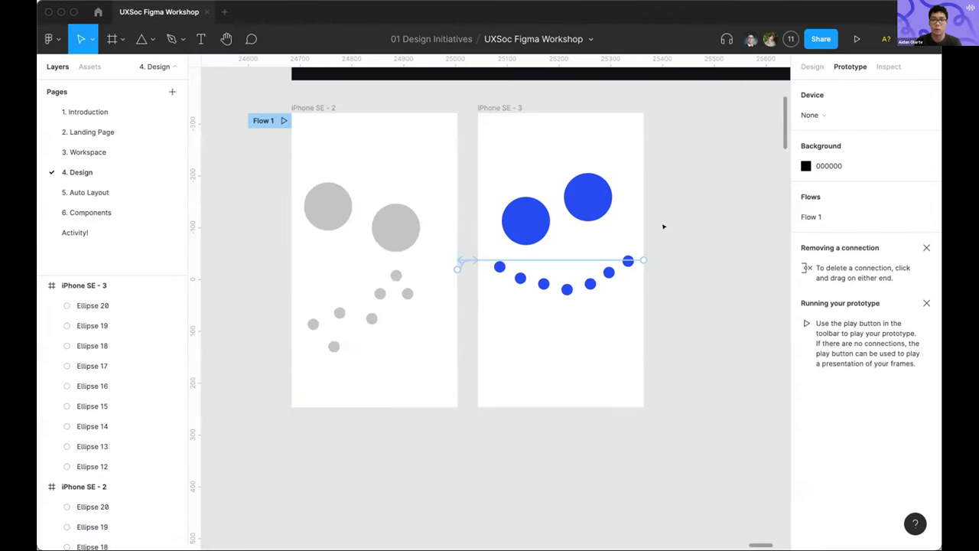
left_click(614, 259)
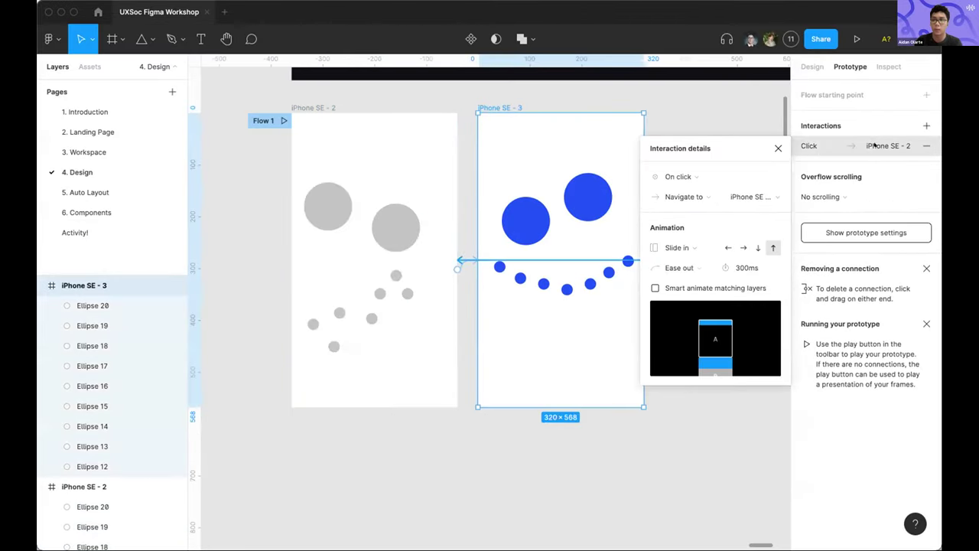
left_click(925, 145)
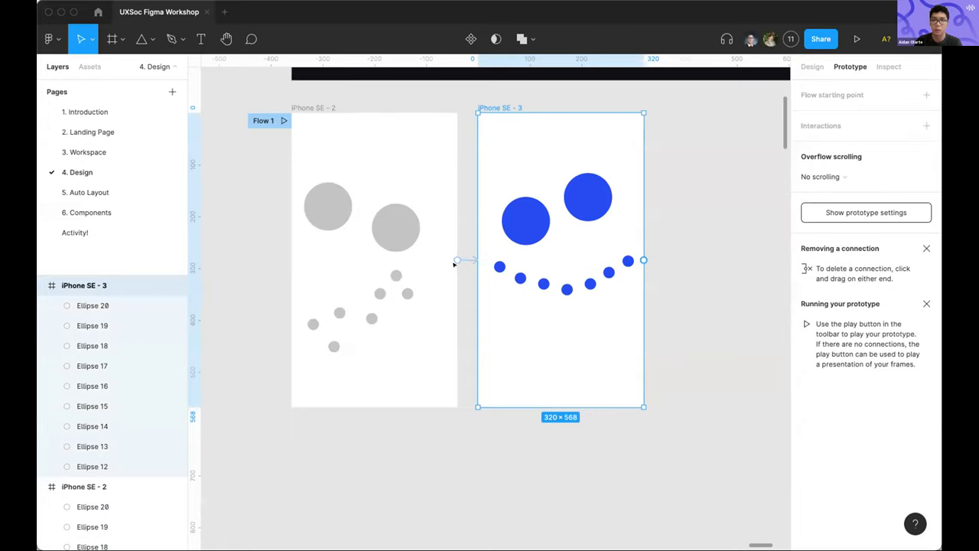
left_click_drag(454, 263, 527, 262)
left_click(928, 165)
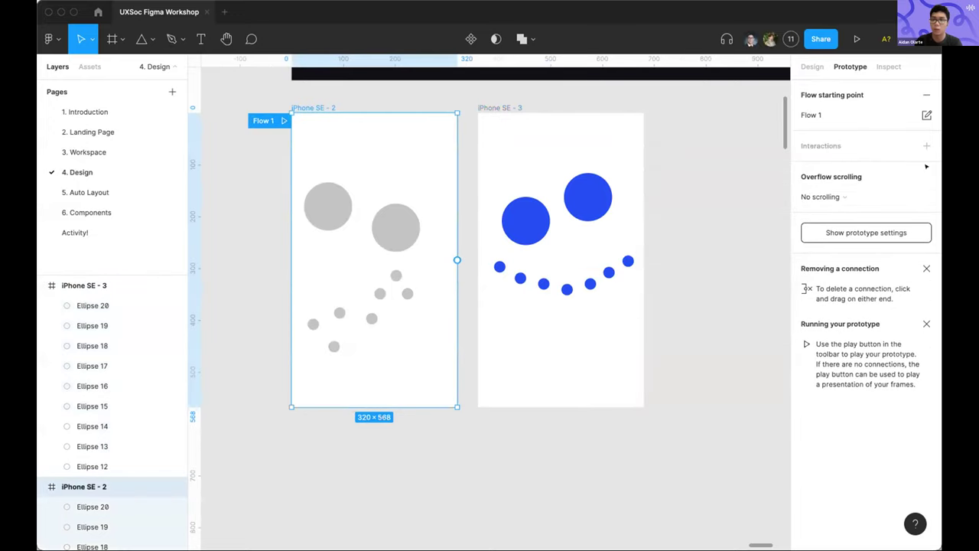
left_click_drag(457, 260, 490, 214)
left_click(680, 268)
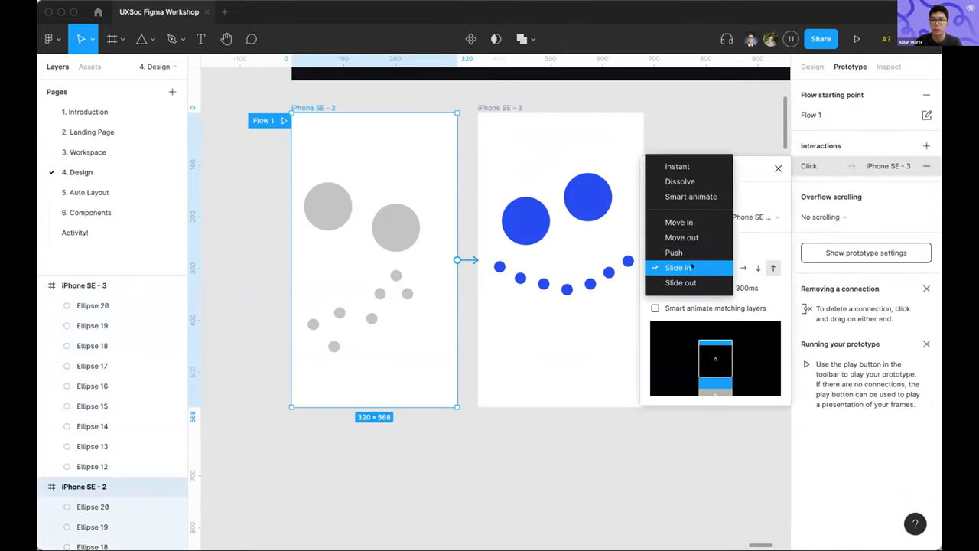
left_click(692, 196)
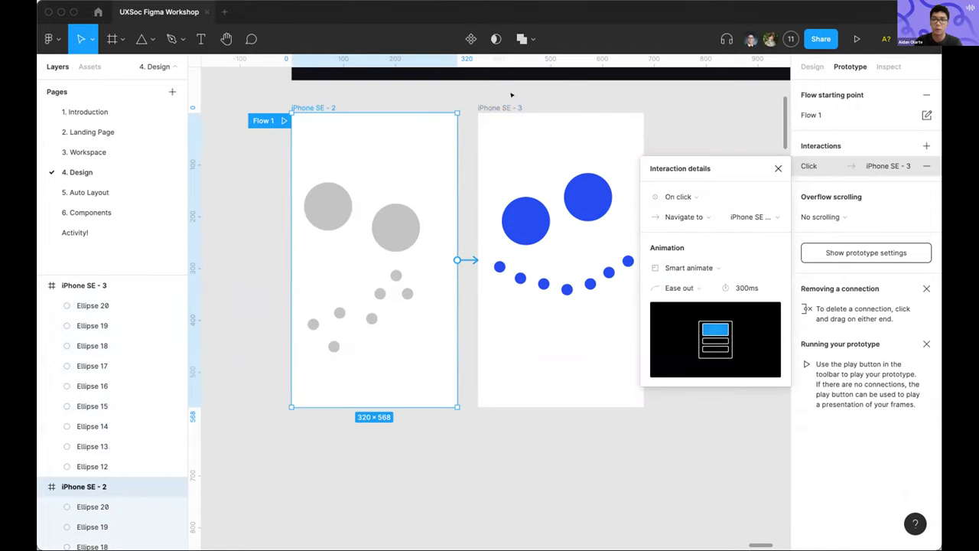
Link iPhone SE - 3 back to iPhone SE - 2 and start presenting the prototype
left_click(502, 106)
left_click_drag(643, 260, 436, 234)
left_click(778, 147)
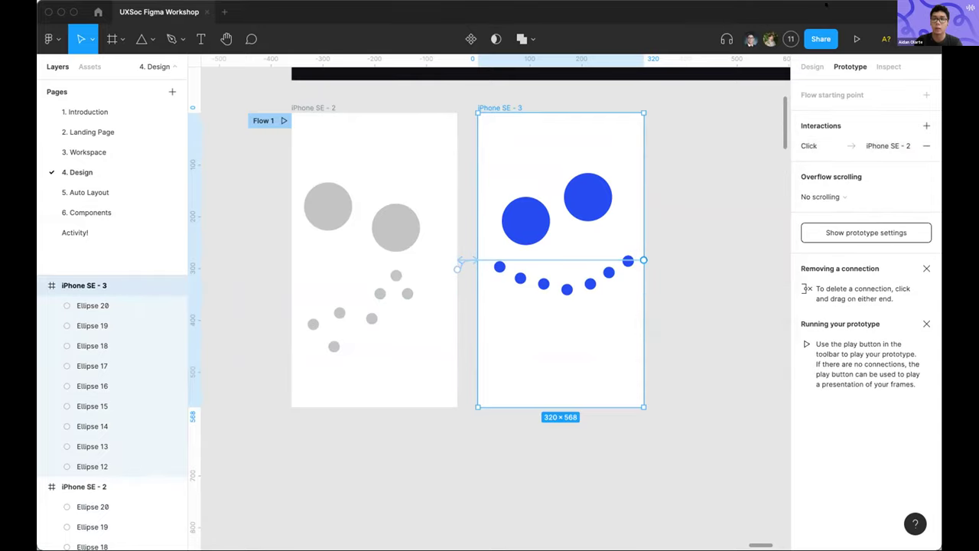
left_click(857, 38)
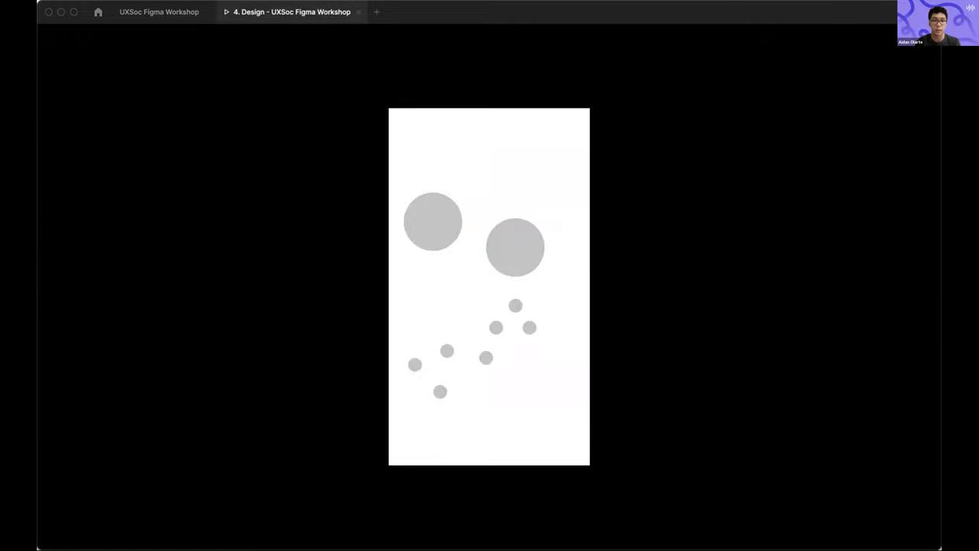
Compare the Ellipse layers of iPhone SE - 2 and iPhone SE - 3 in the Layers panel
left_click(160, 11)
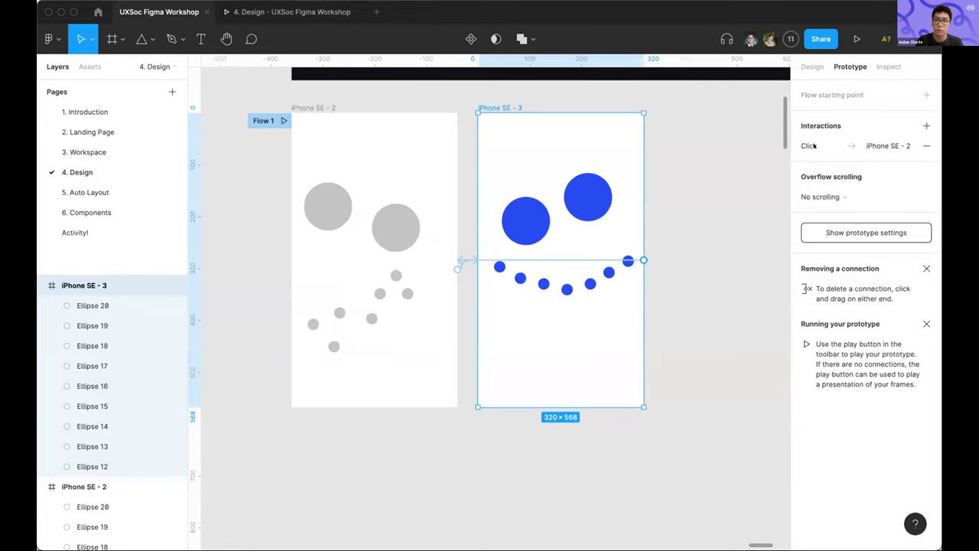
left_click(320, 107)
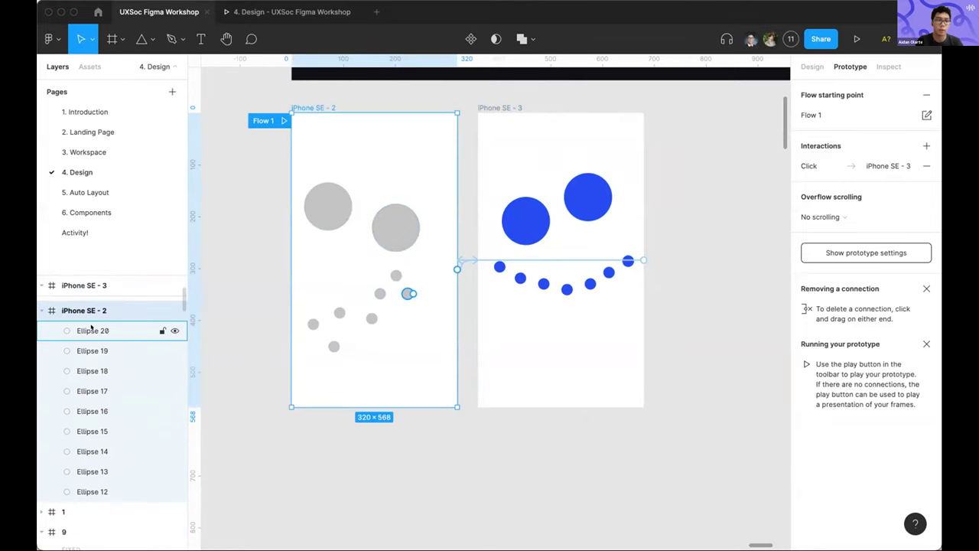
left_click(91, 329)
left_click(92, 491, "shift")
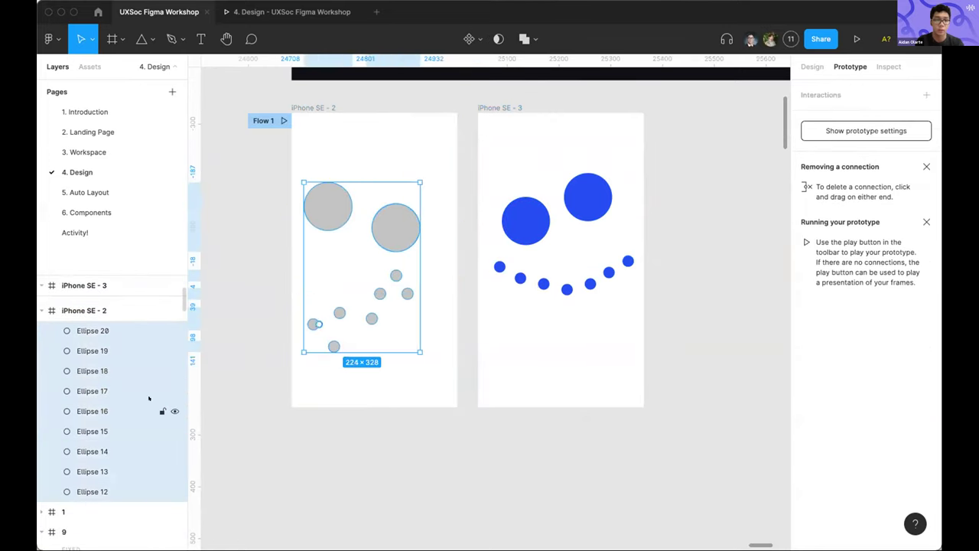
scroll(138, 367, "up", 5)
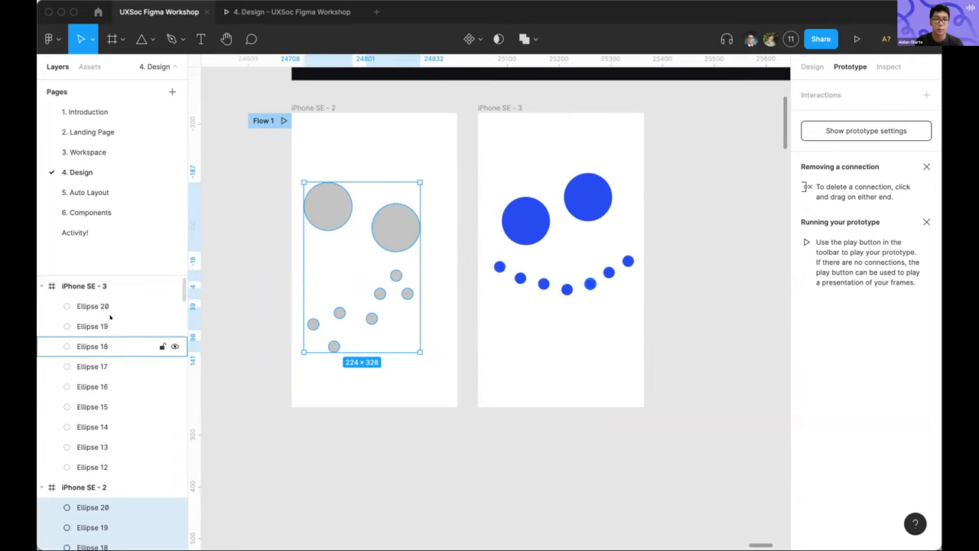
left_click(96, 286)
left_click(95, 306)
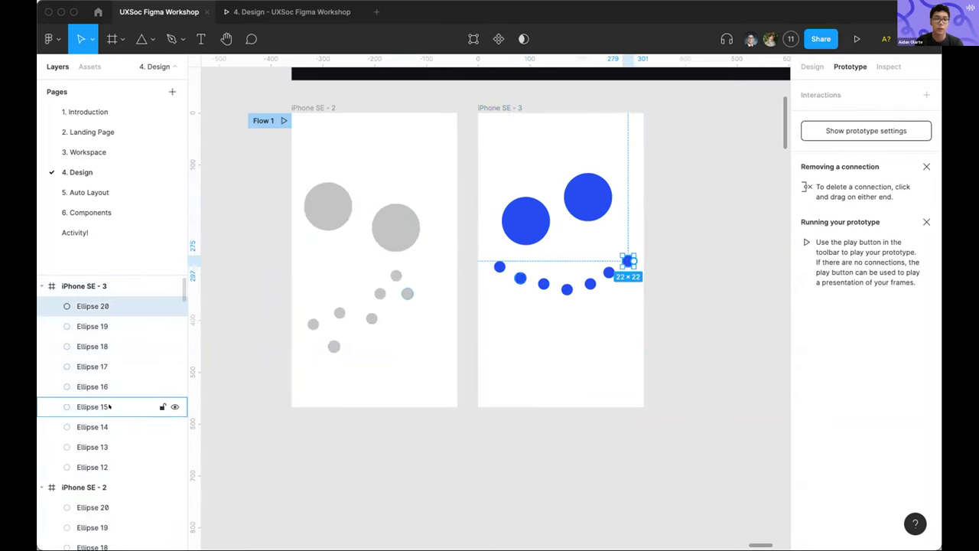
left_click(110, 457, "shift")
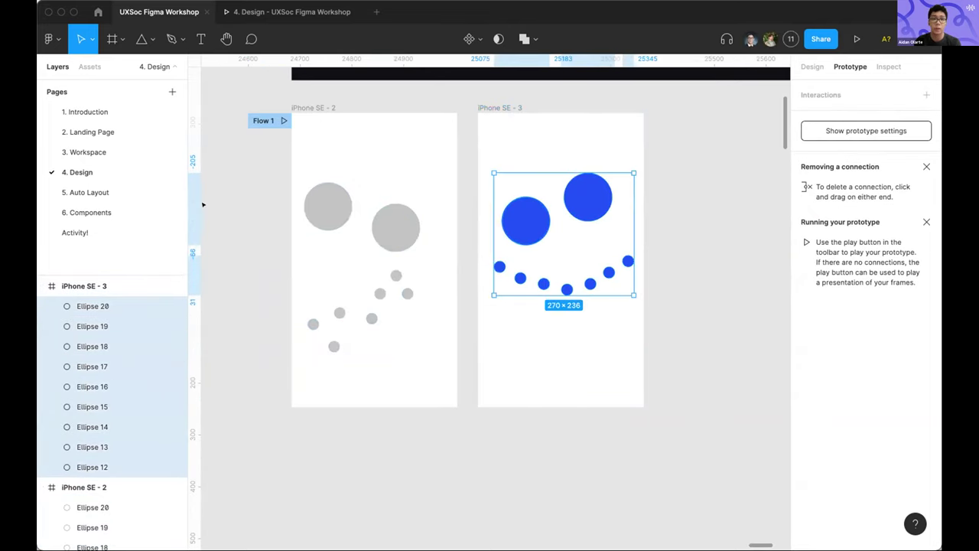
left_click(313, 106)
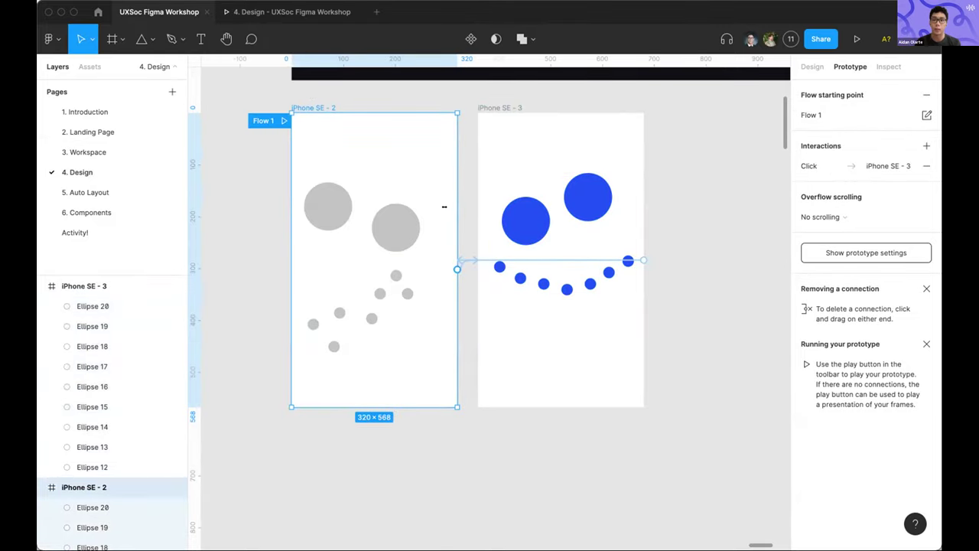
Compare matching grey and blue circles on the canvas, briefly grouping then ungrouping the blue ellipses
left_click(330, 208)
left_click(568, 187)
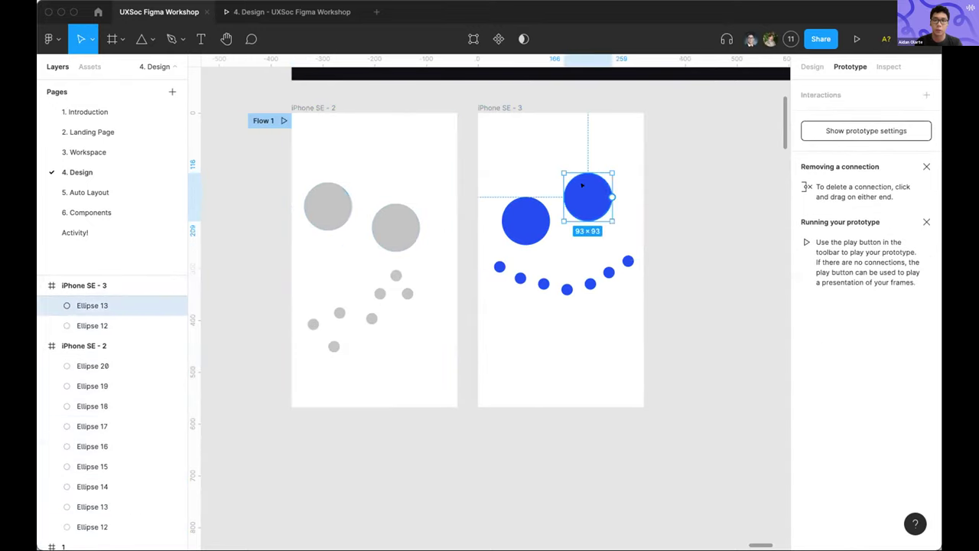
left_click(332, 216)
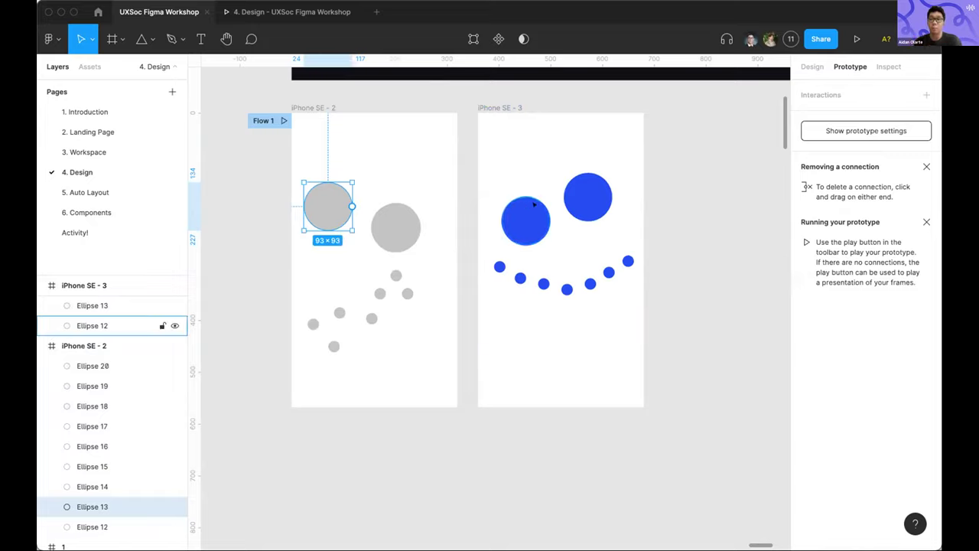
left_click(588, 196)
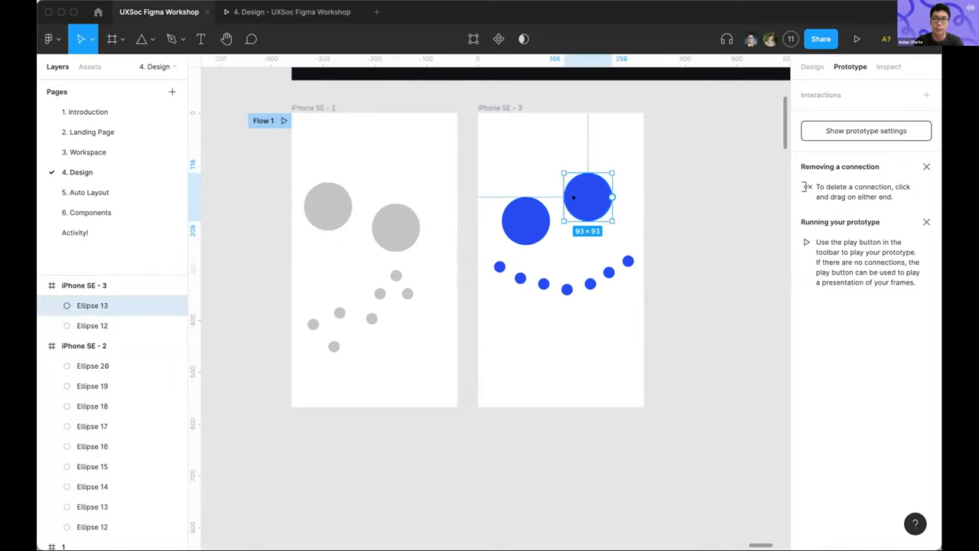
left_click(322, 215)
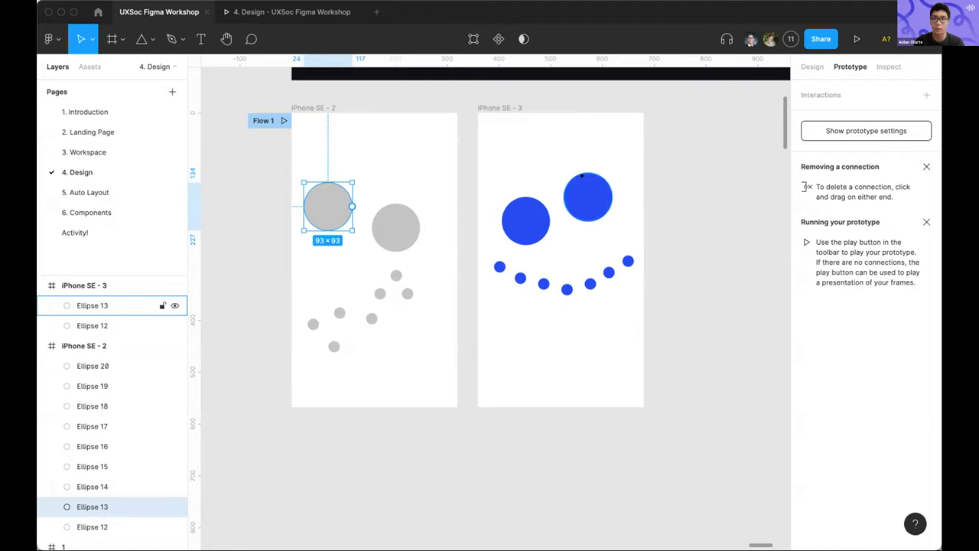
left_click(588, 197)
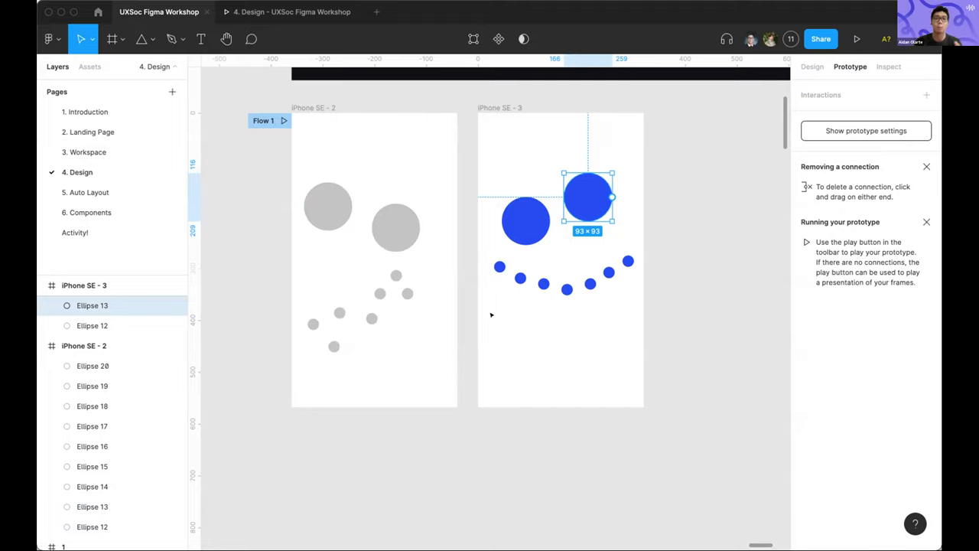
left_click_drag(491, 312, 632, 135)
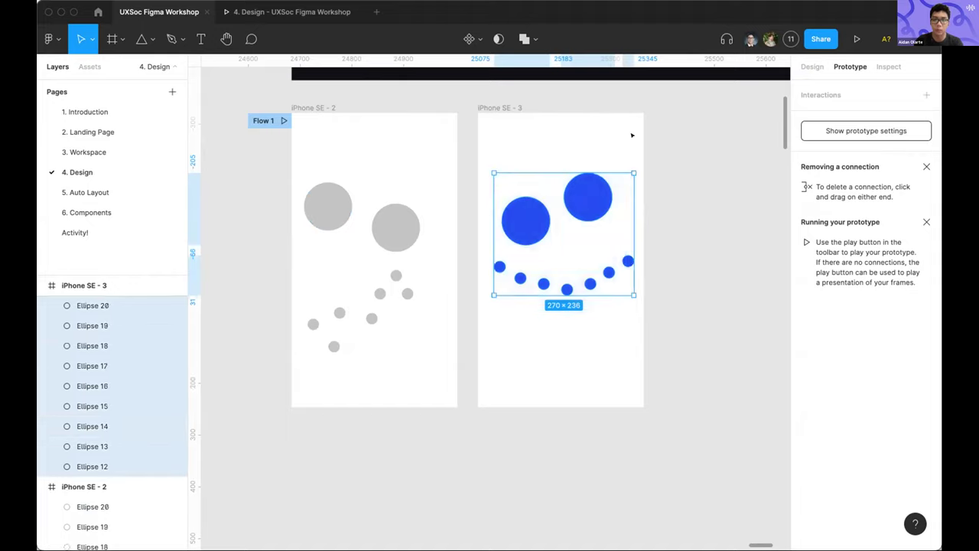
key("super+g")
key("super+shift+g")
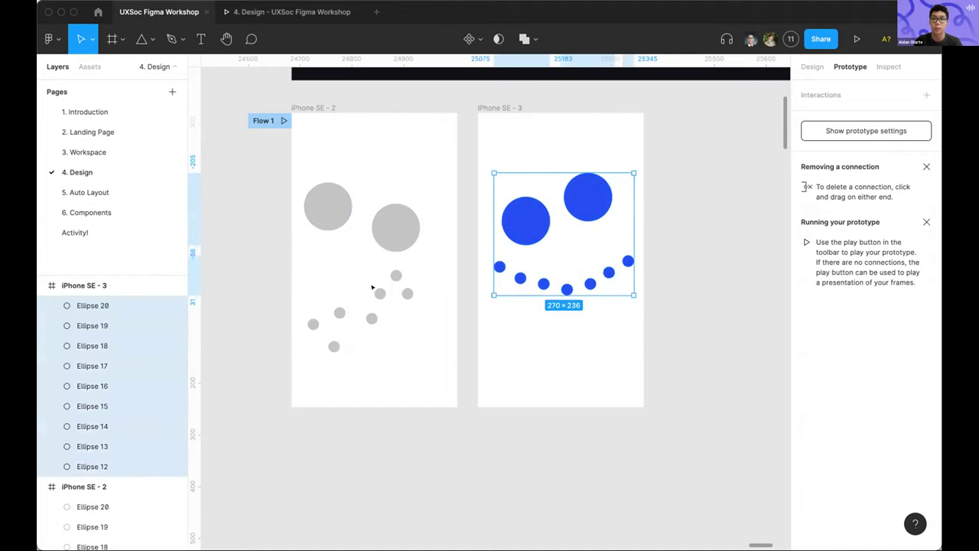
left_click(391, 217)
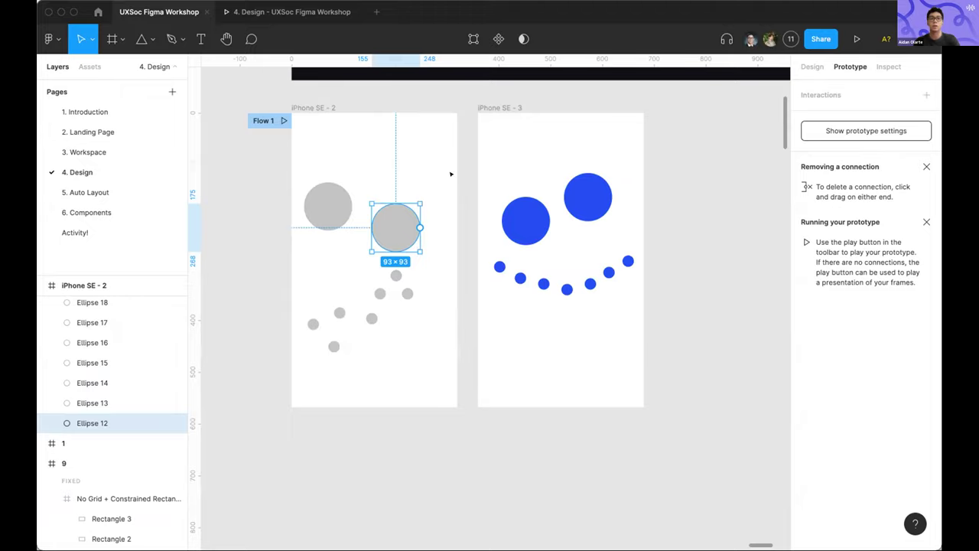
left_click(653, 127)
Switch to the prototype presentation, close it, and scroll the canvas
key("super+alt+Return")
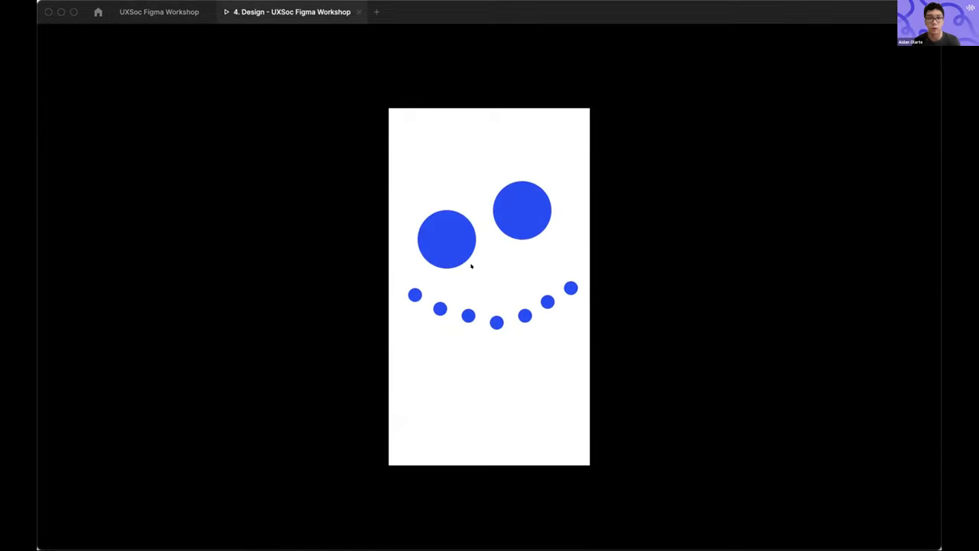
key("super+w")
scroll(676, 267, "down", 6)
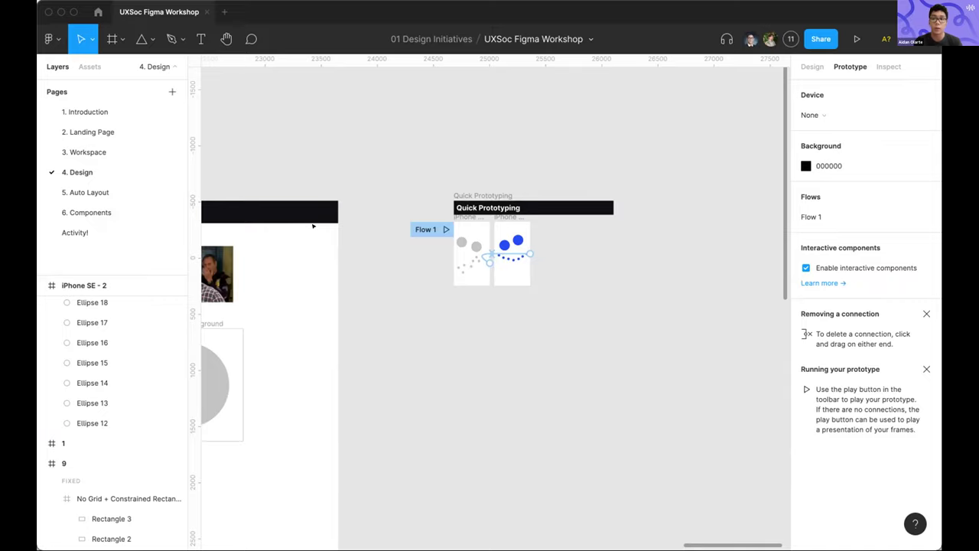
Open the 5. Auto Layout page and scroll across to the 'Let's try it!' frame
left_click(101, 188)
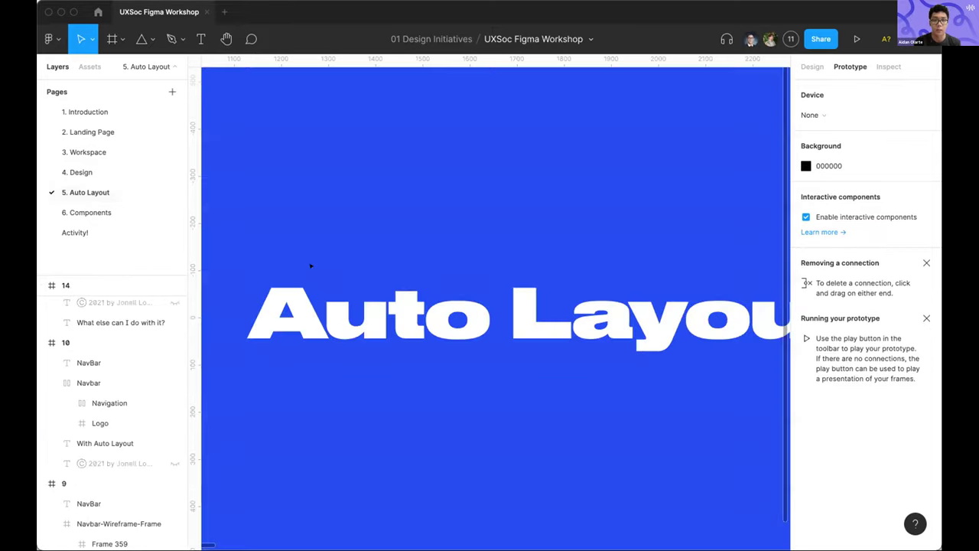
scroll(604, 297, "right", 15)
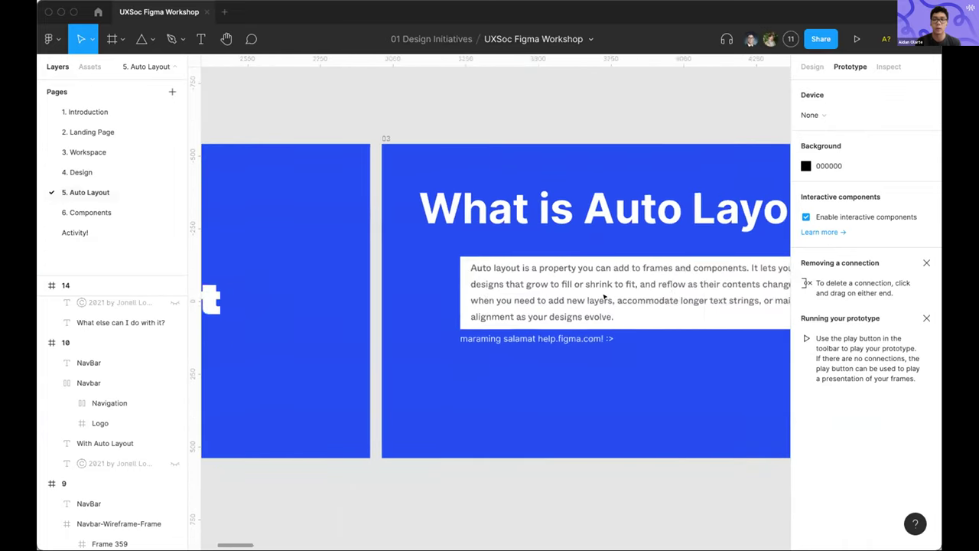
scroll(541, 295, "right", 1)
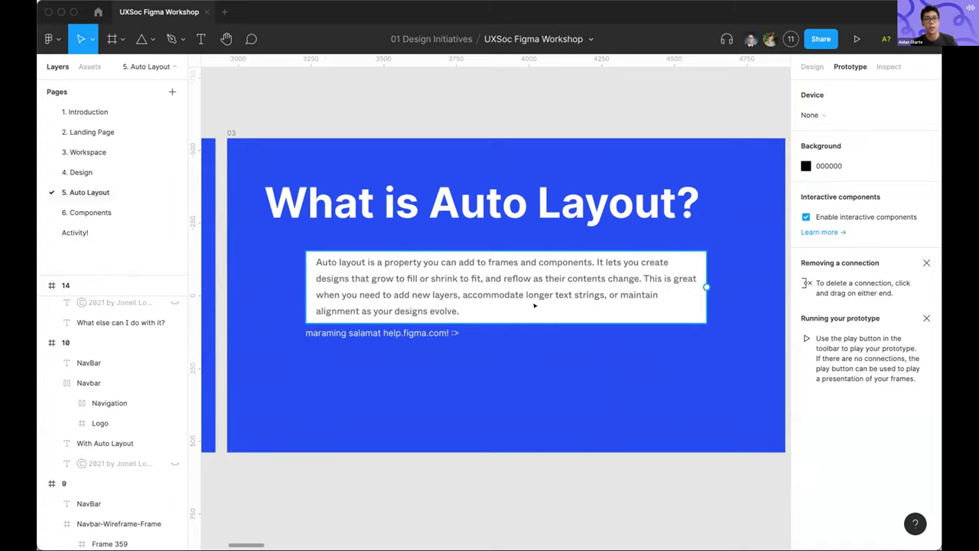
scroll(534, 305, "right", 2)
scroll(534, 305, "down", 1)
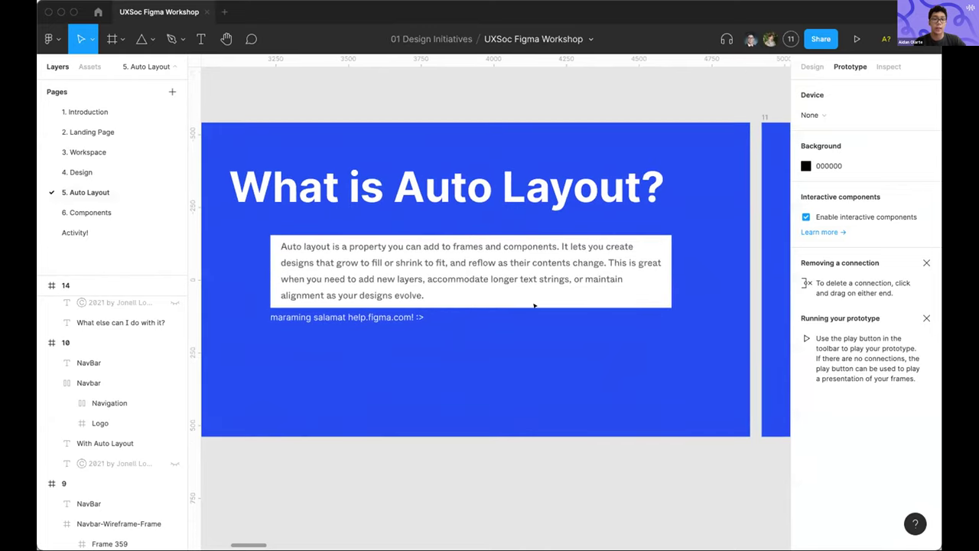
scroll(534, 306, "right", 15)
scroll(534, 305, "down", 1)
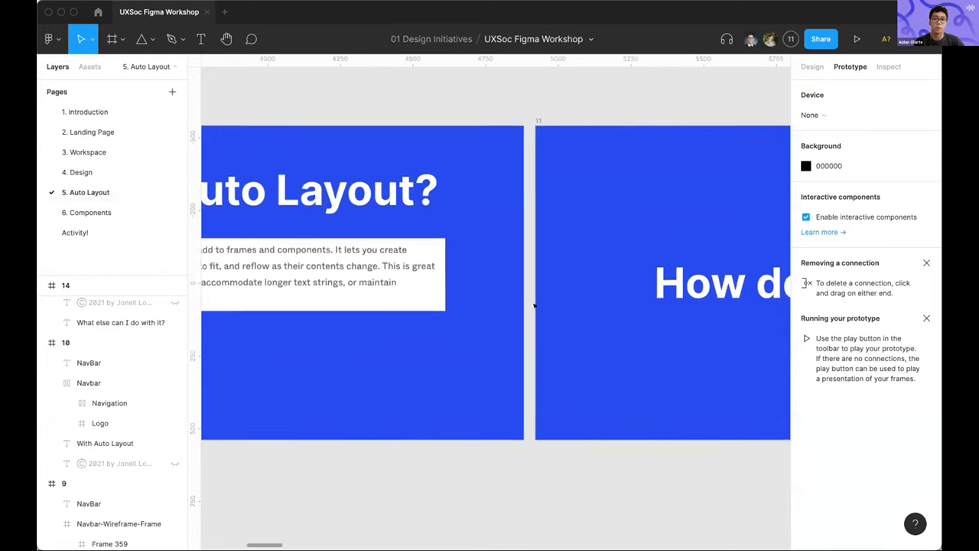
scroll(534, 305, "right", 1)
scroll(595, 319, "right", 11)
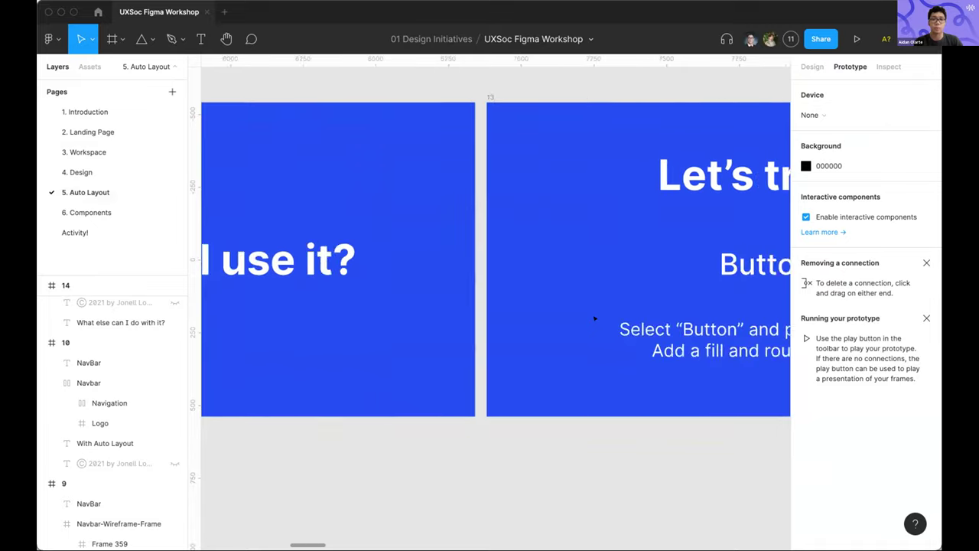
scroll(594, 318, "up", 1)
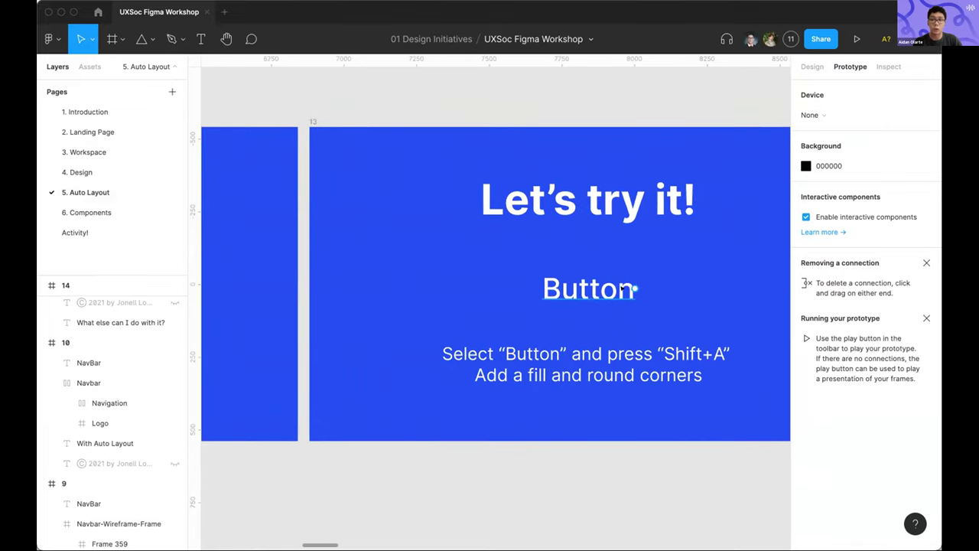
Wrap the slide's Button text in an auto layout frame with Shift+A
left_click(634, 289)
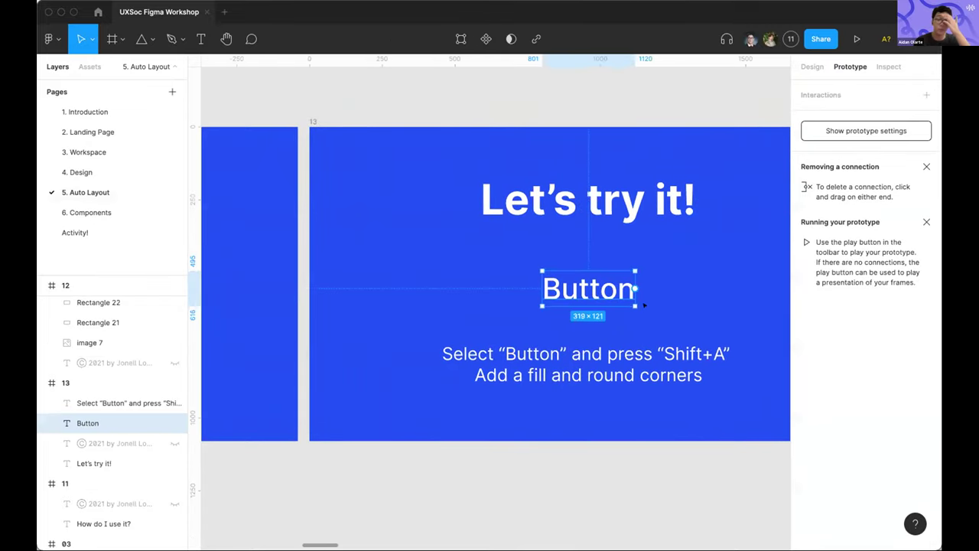
scroll(642, 304, "right", 1)
scroll(642, 305, "down", 1)
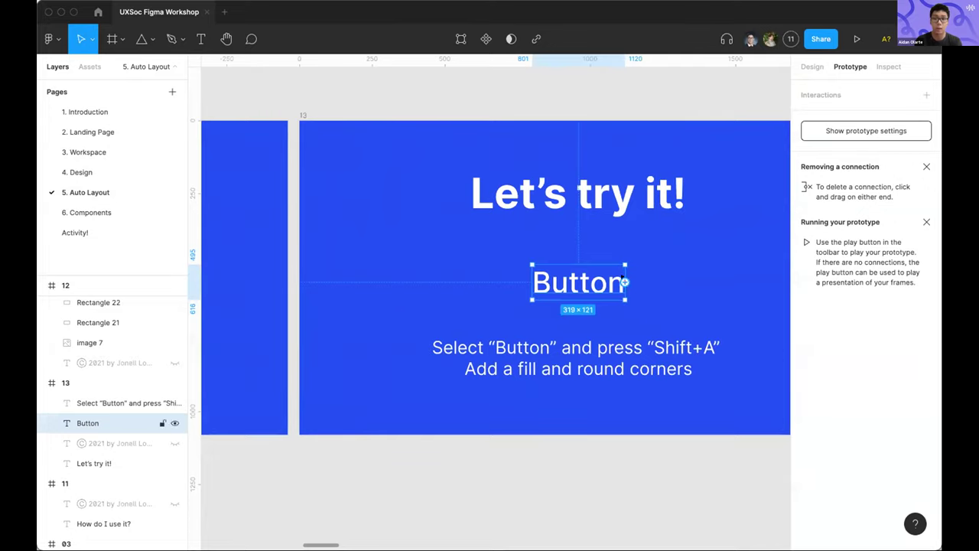
scroll(673, 327, "right", 2)
key("shift+a")
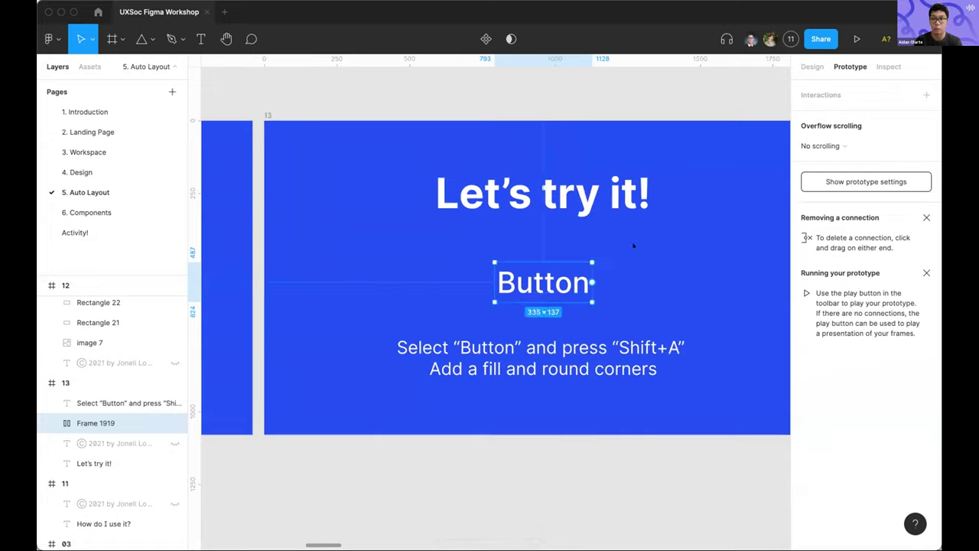
Remove and re-add auto layout on the Button frame from the Design panel
left_click(812, 67)
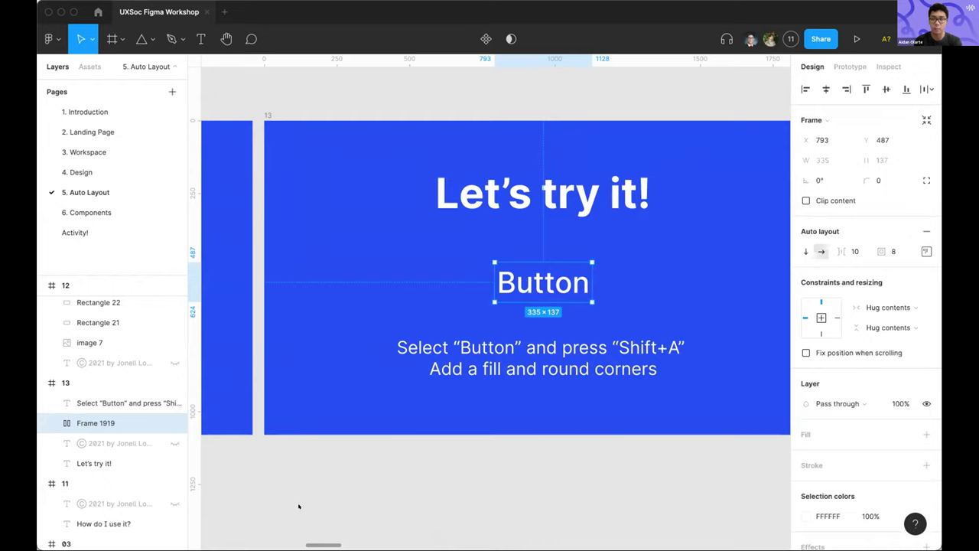
scroll(584, 316, "down", 3)
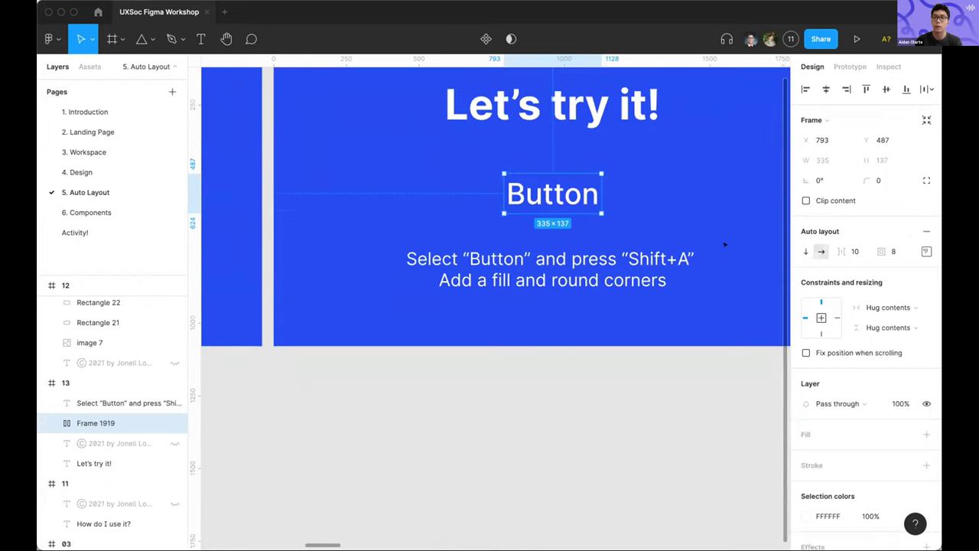
scroll(724, 245, "right", 1)
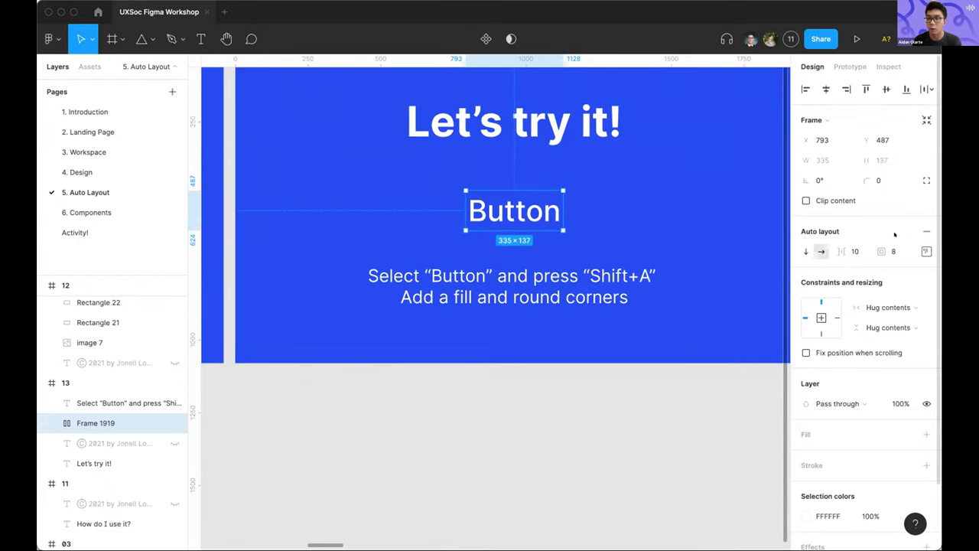
left_click(926, 231)
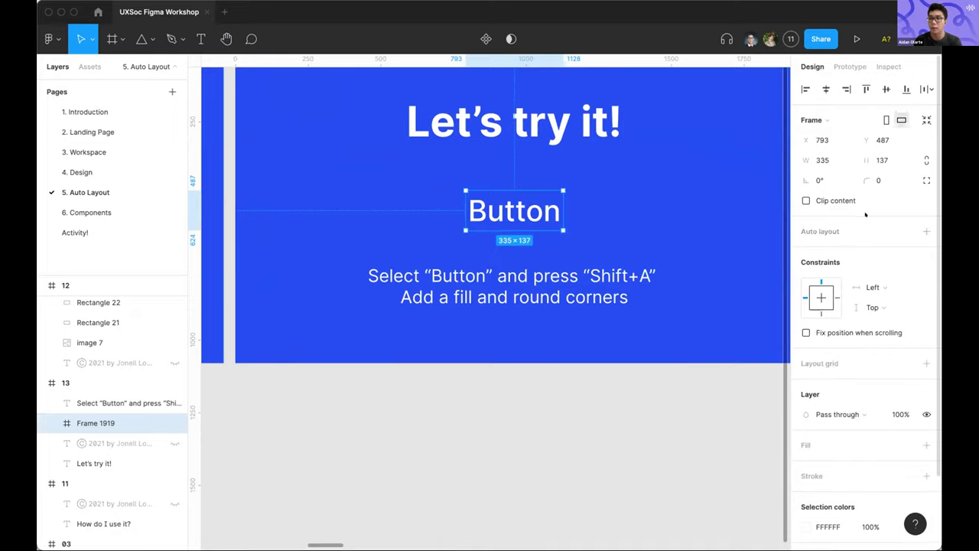
left_click(927, 231)
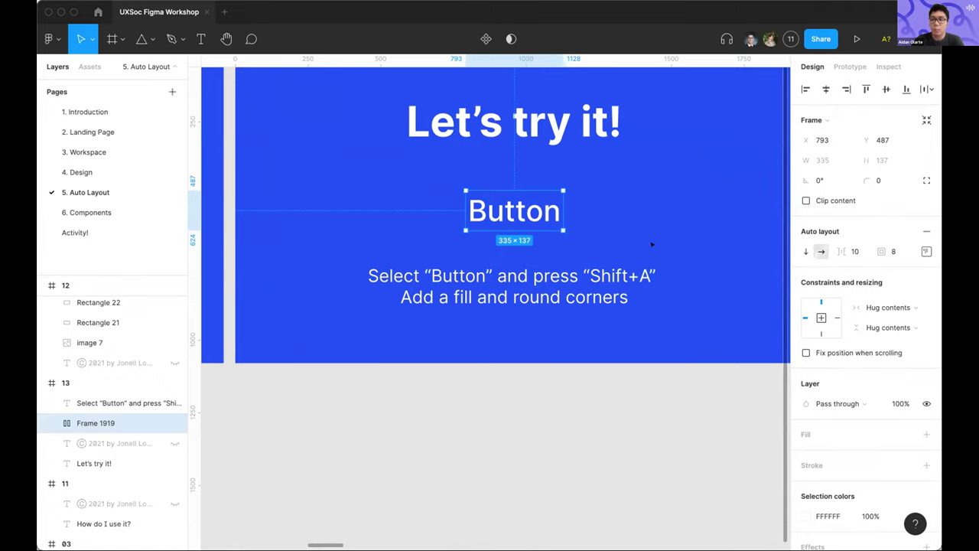
scroll(714, 255, "right", 1)
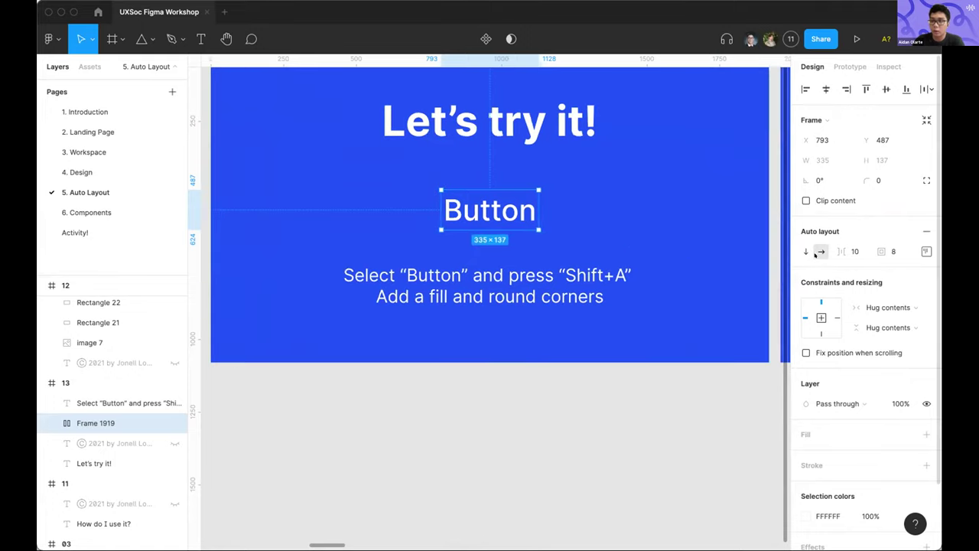
scroll(655, 267, "right", 1)
scroll(656, 267, "up", 2)
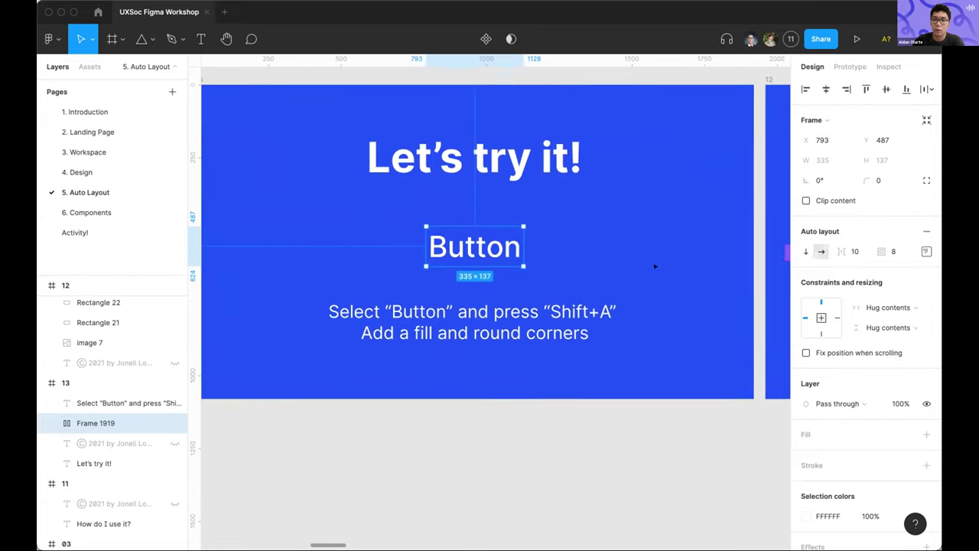
scroll(819, 306, "down", 2)
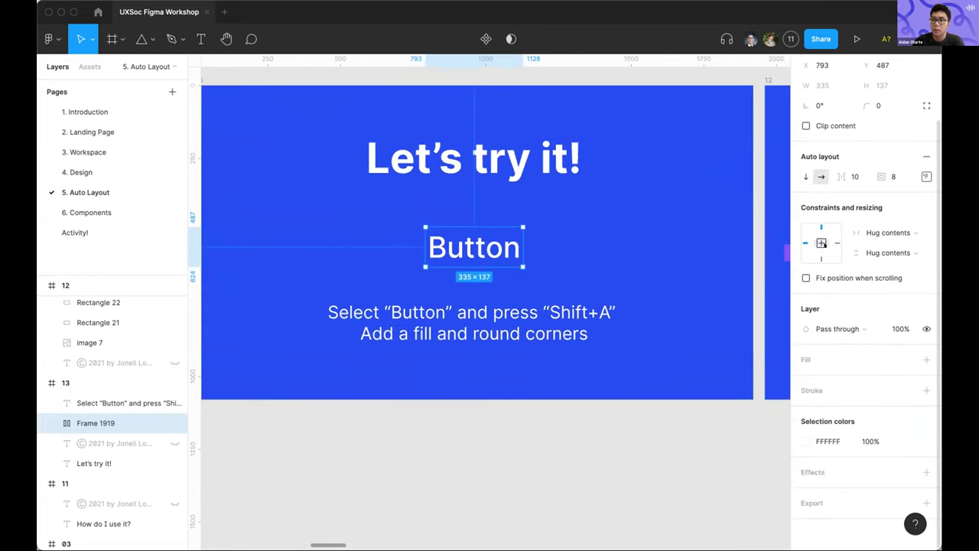
scroll(645, 236, "right", 10)
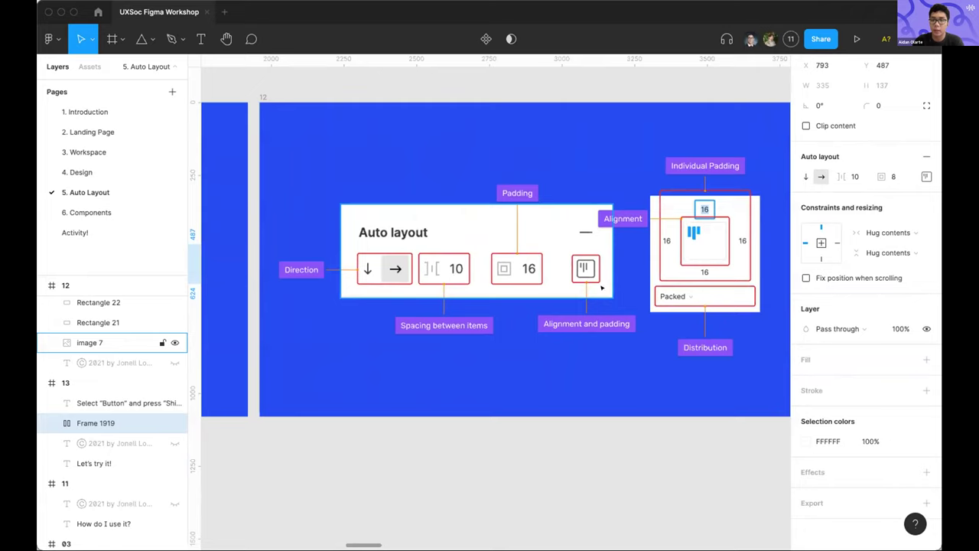
scroll(597, 299, "left", 3)
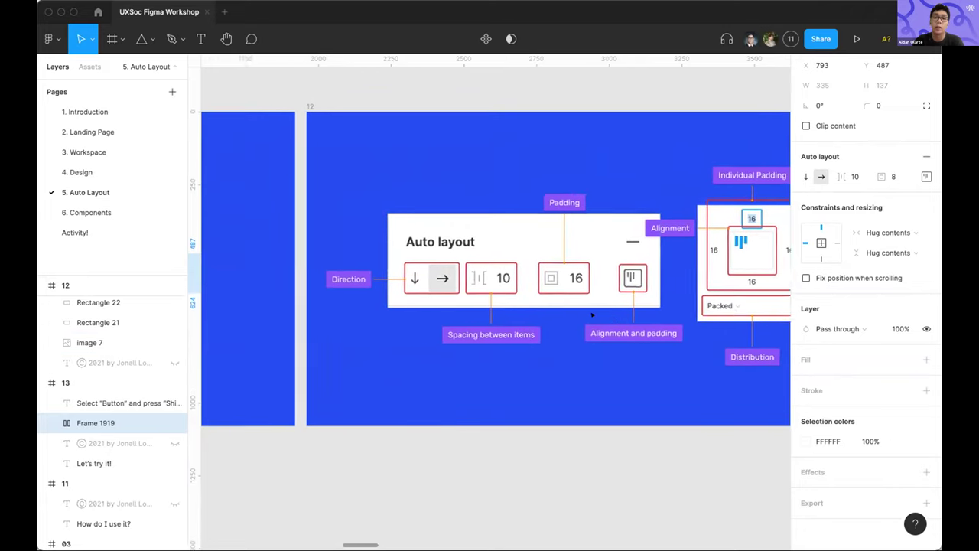
scroll(593, 313, "left", 15)
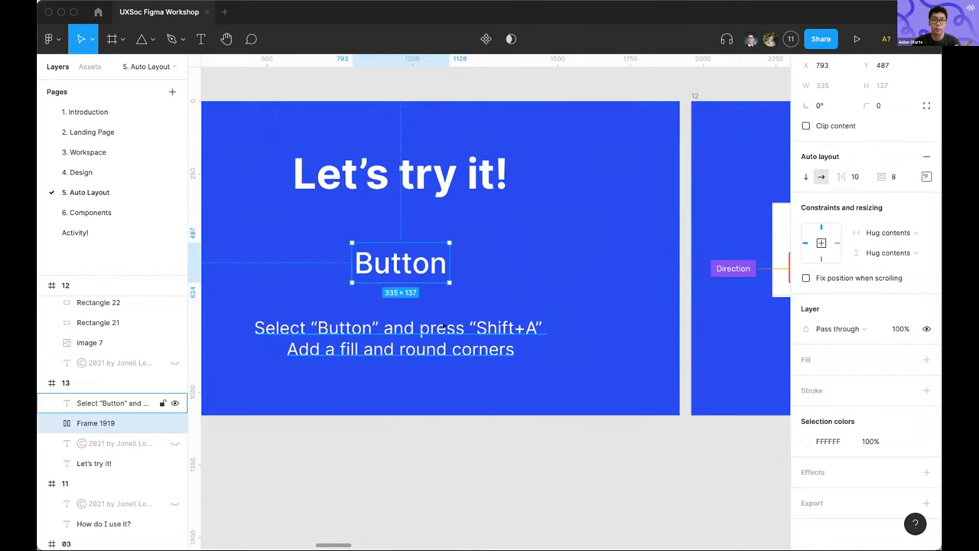
scroll(448, 325, "down", 3)
key("f")
left_click_drag(379, 139, 544, 173)
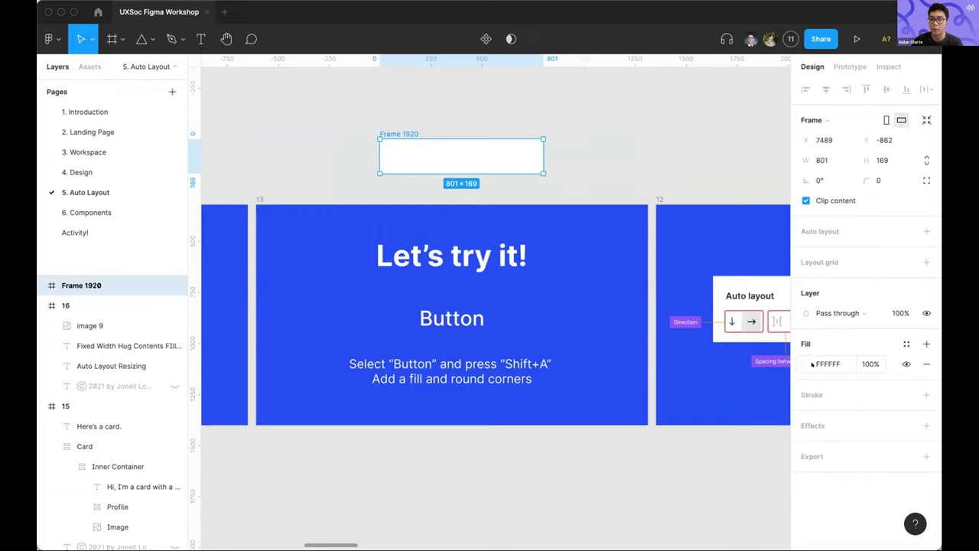
left_click(883, 180)
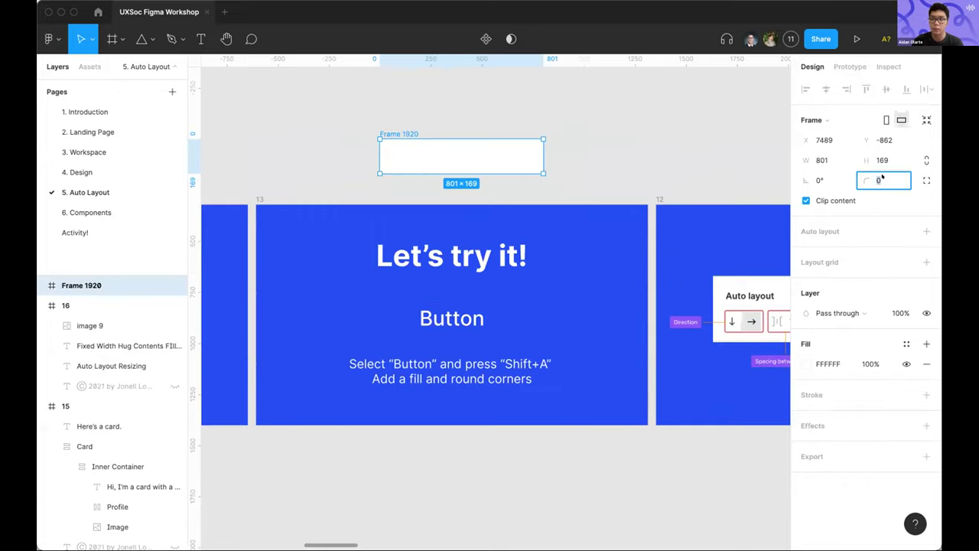
type("8")
key("Return")
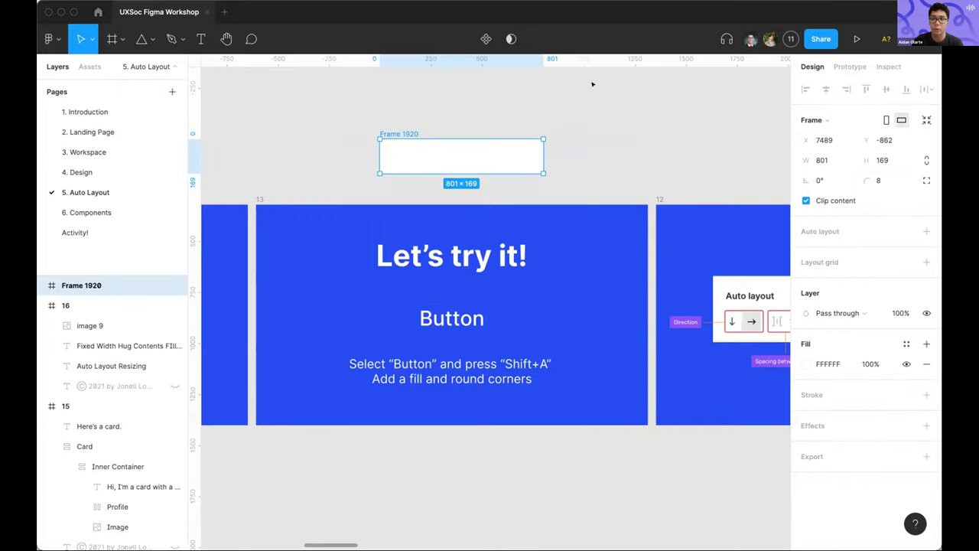
scroll(592, 84, "up", 3)
scroll(474, 229, "up", 5)
left_click(534, 337)
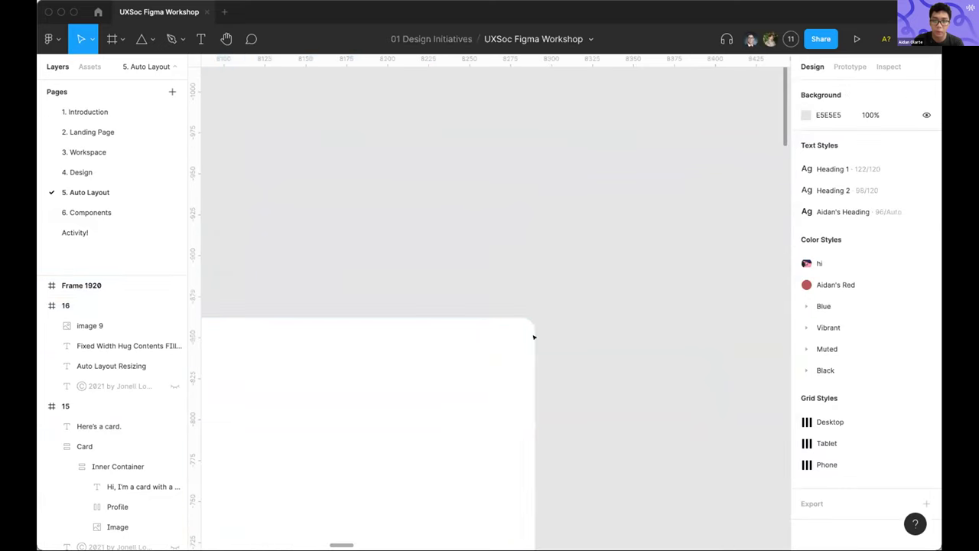
scroll(534, 337, "down", 5)
left_click(523, 346)
key("Delete")
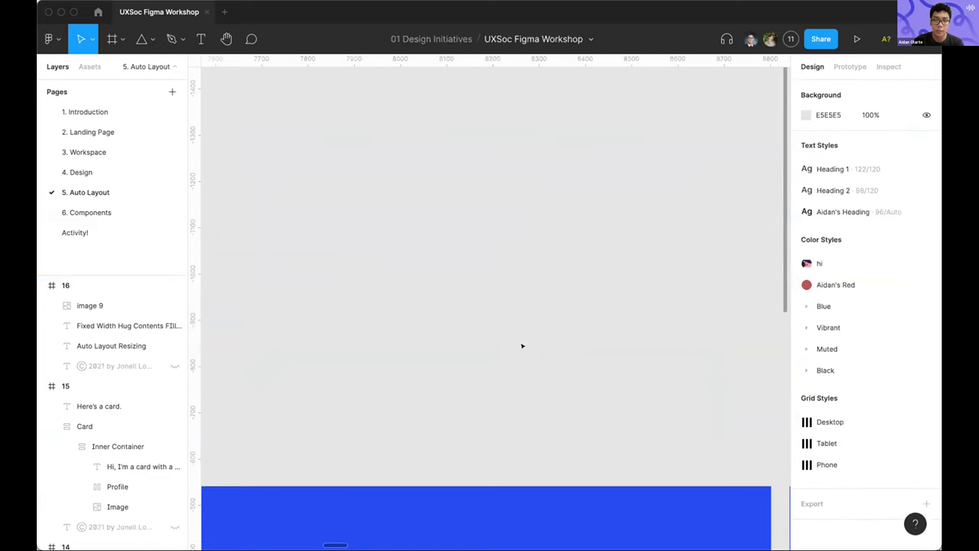
scroll(520, 343, "down", 5)
left_click(429, 329)
key("shift+a")
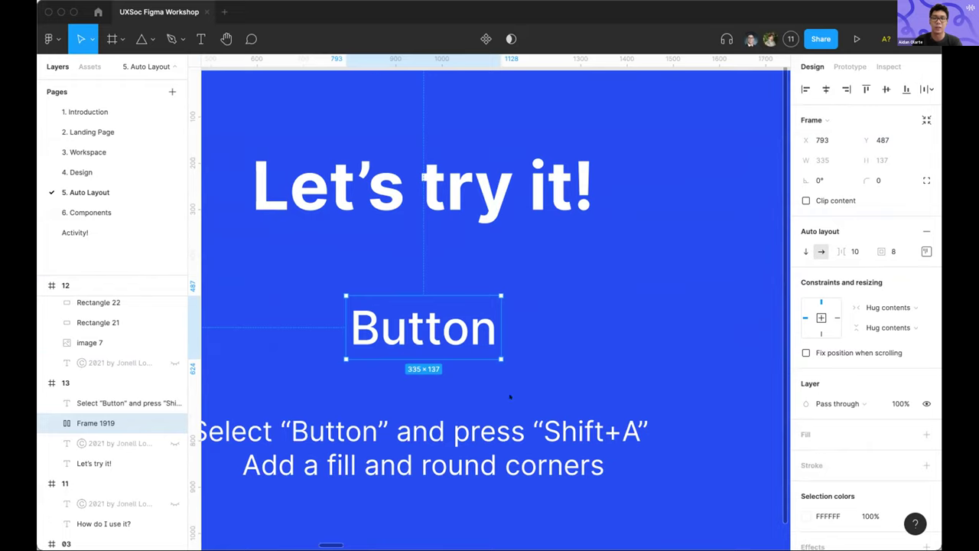
Give the Button frame a fill using the Aidan's Red colour style
scroll(510, 397, "down", 2)
scroll(521, 405, "left", 1)
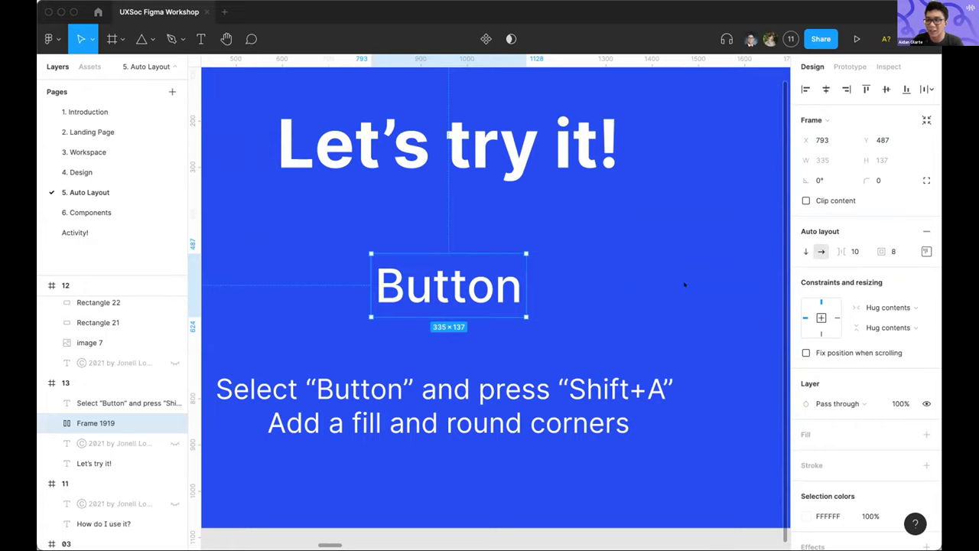
scroll(685, 284, "down", 4)
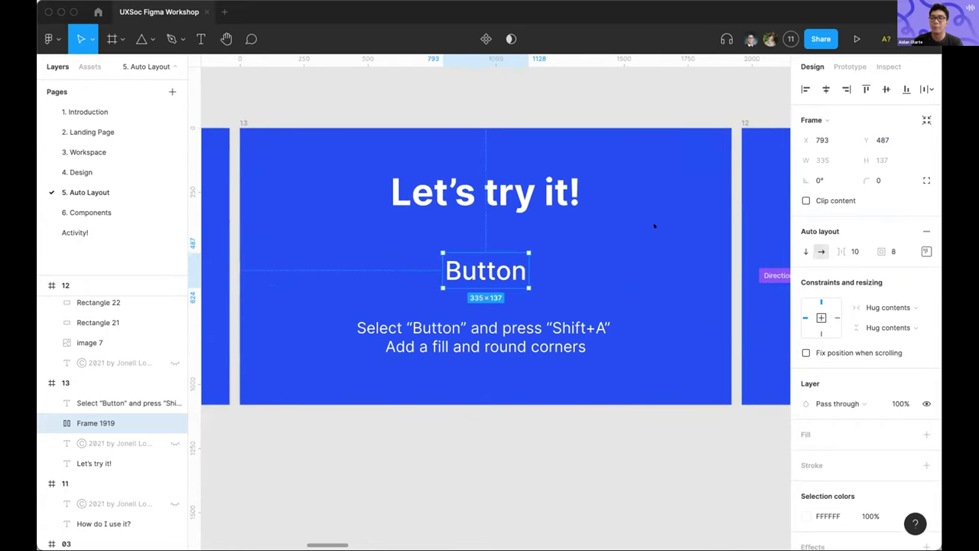
scroll(655, 226, "down", 1)
scroll(694, 325, "right", 5)
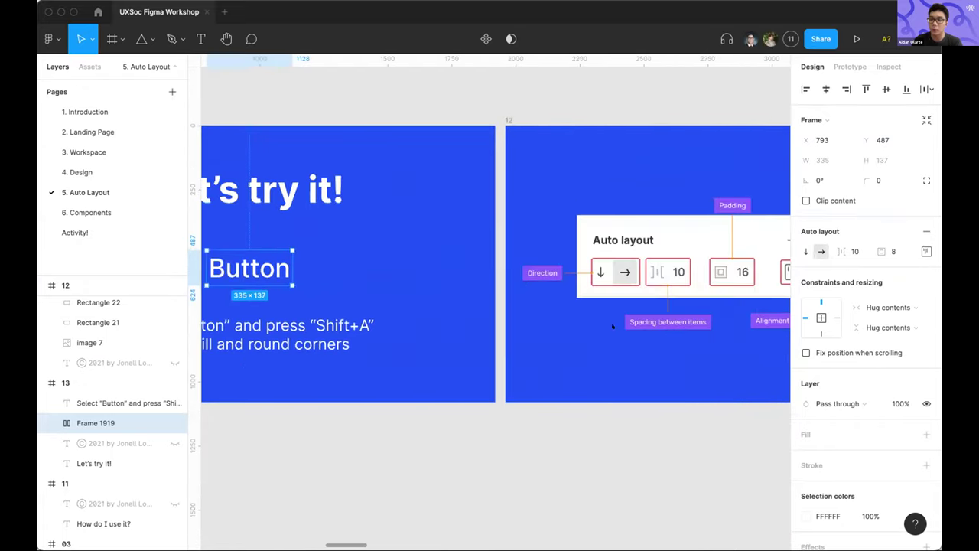
scroll(691, 235, "left", 3)
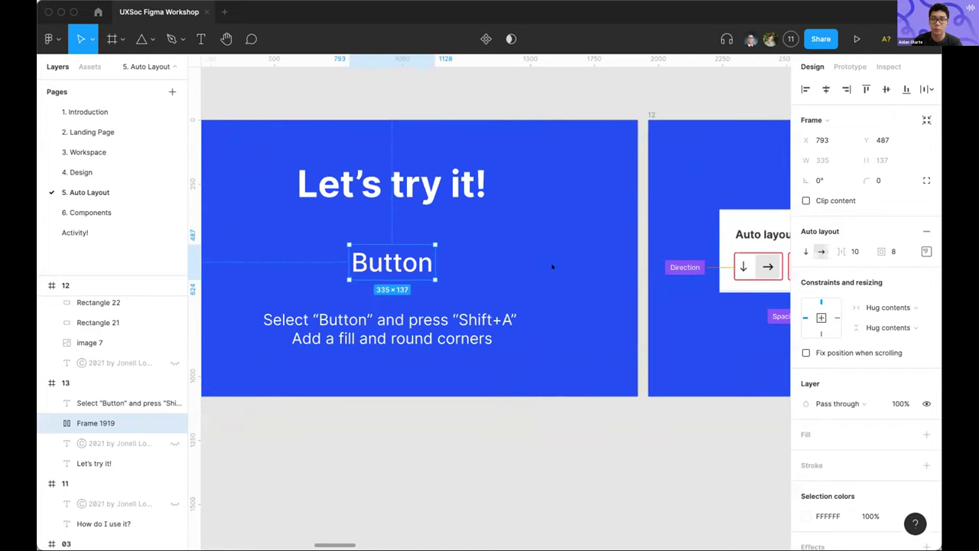
scroll(903, 314, "down", 2)
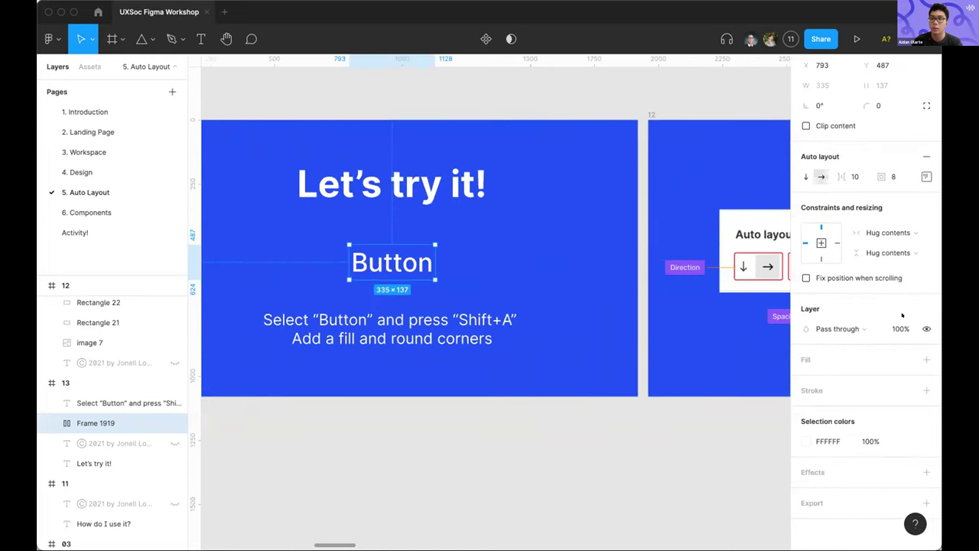
left_click(925, 359)
left_click(907, 359)
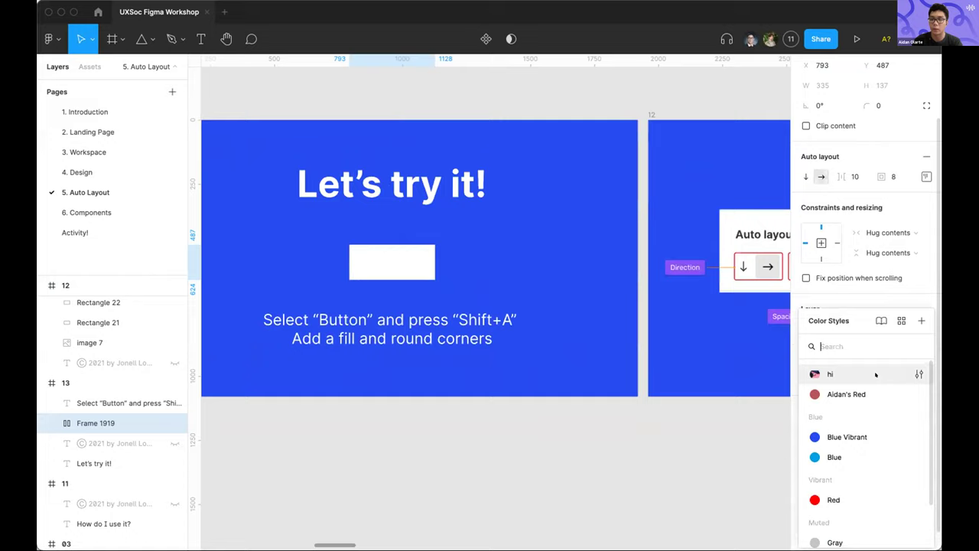
left_click(842, 394)
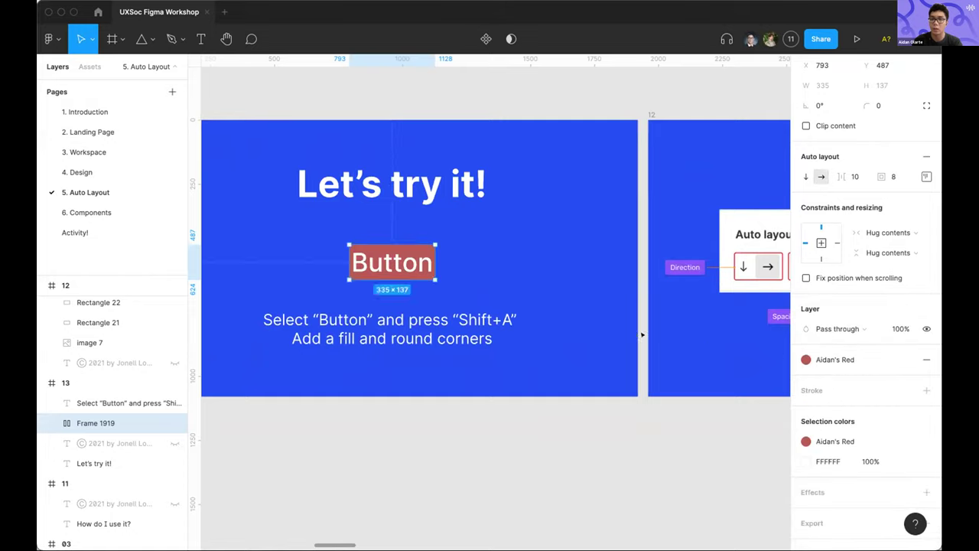
Set the Button frame's corner radius to 8 and deselect it
left_click(885, 106)
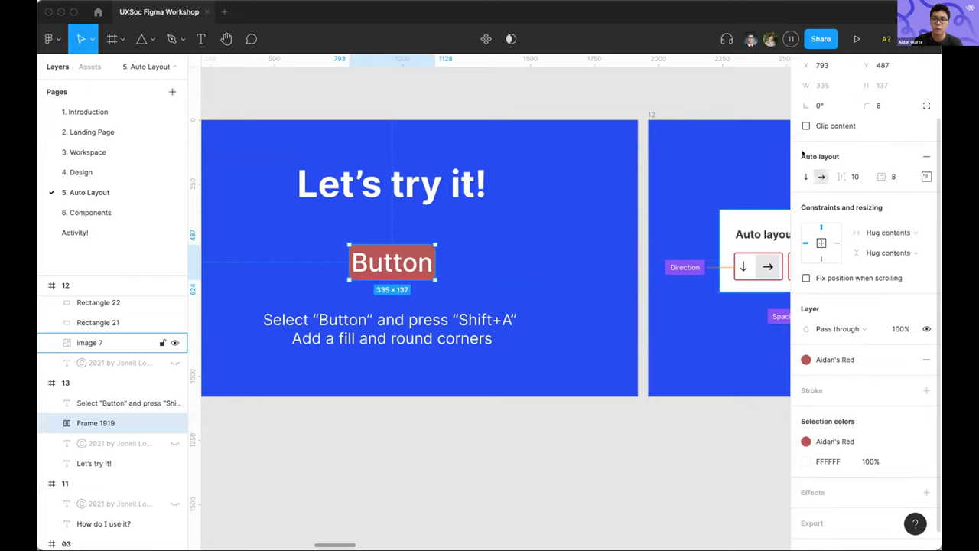
left_click(514, 171)
scroll(483, 258, "up", 3)
scroll(483, 257, "down", 3)
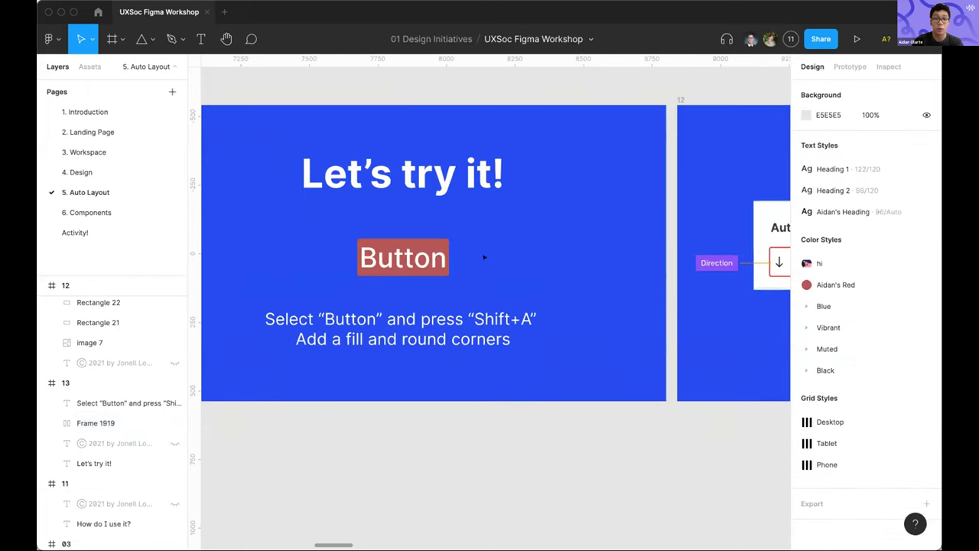
left_click(411, 249)
scroll(411, 249, "down", 1)
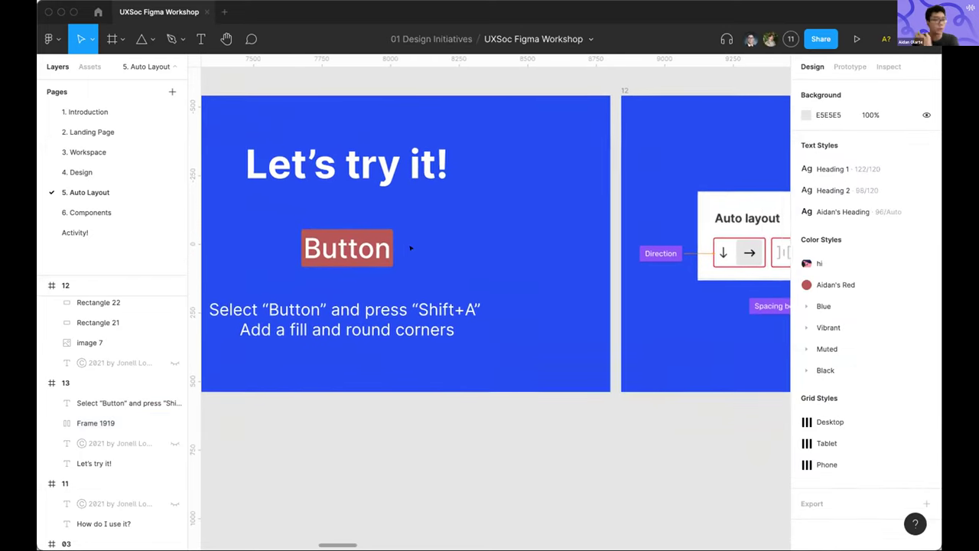
left_click(385, 253)
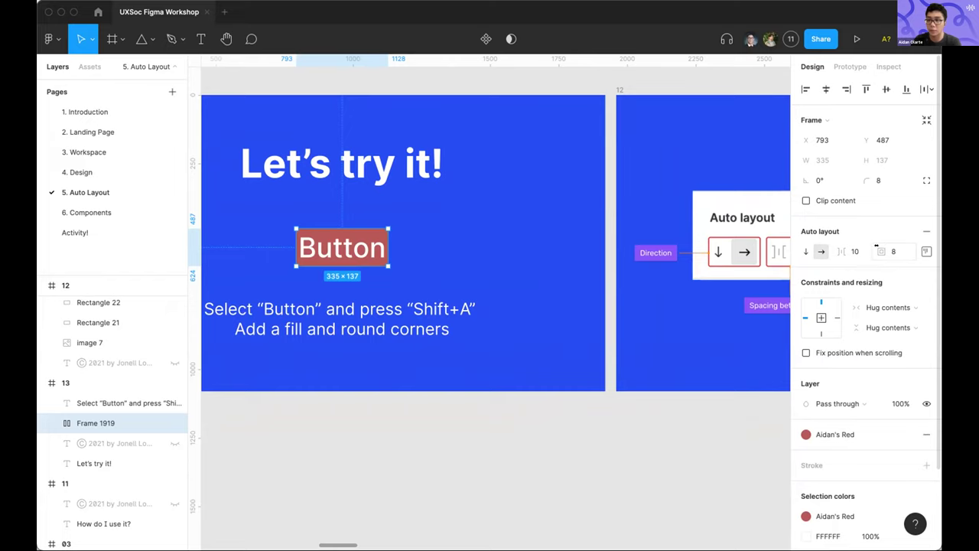
scroll(592, 177, "right", 8)
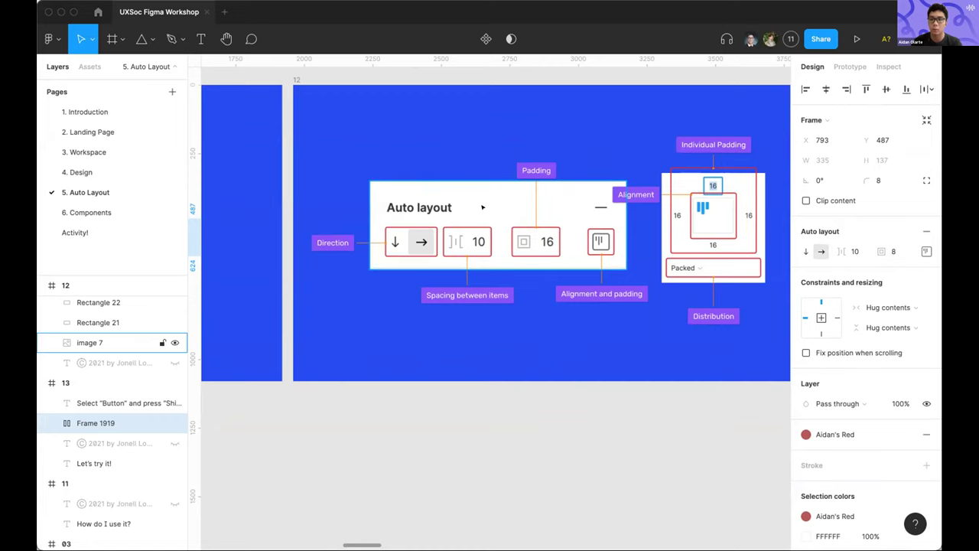
key("shift+2")
left_click(447, 216)
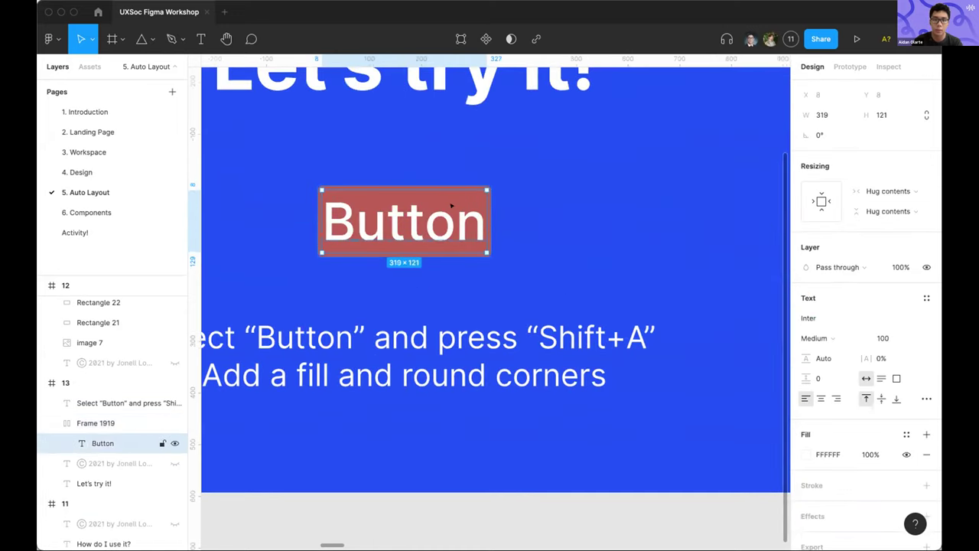
key("shift+2")
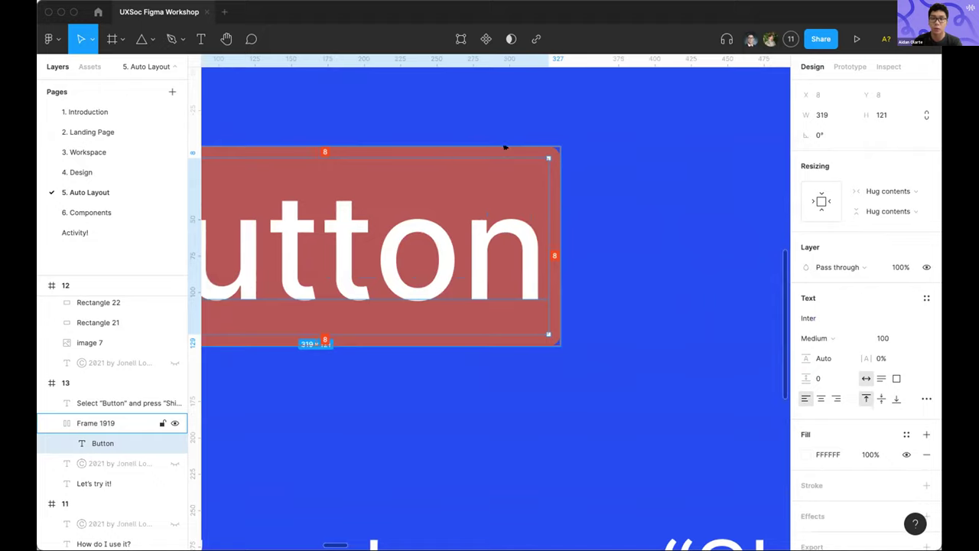
scroll(504, 146, "left", 3)
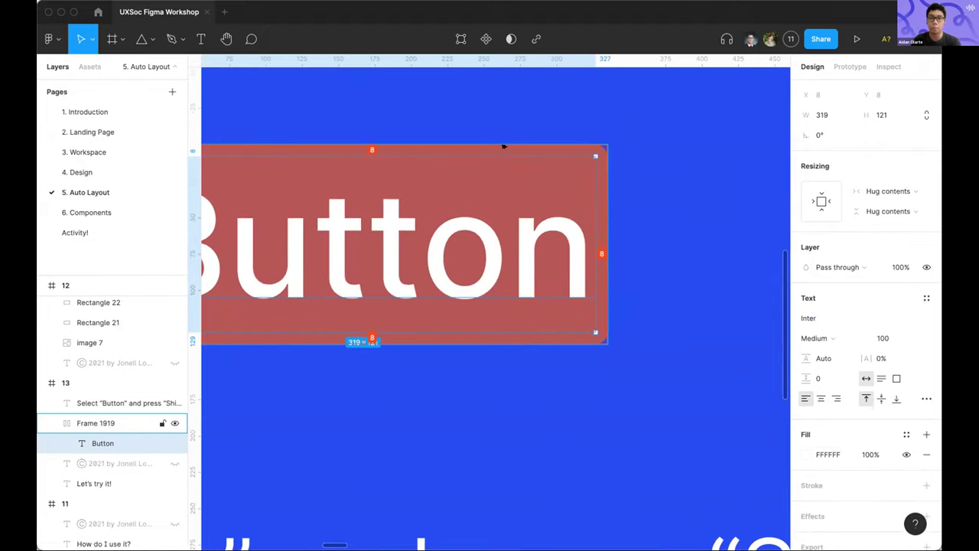
scroll(504, 145, "left", 2)
scroll(503, 147, "down", 5)
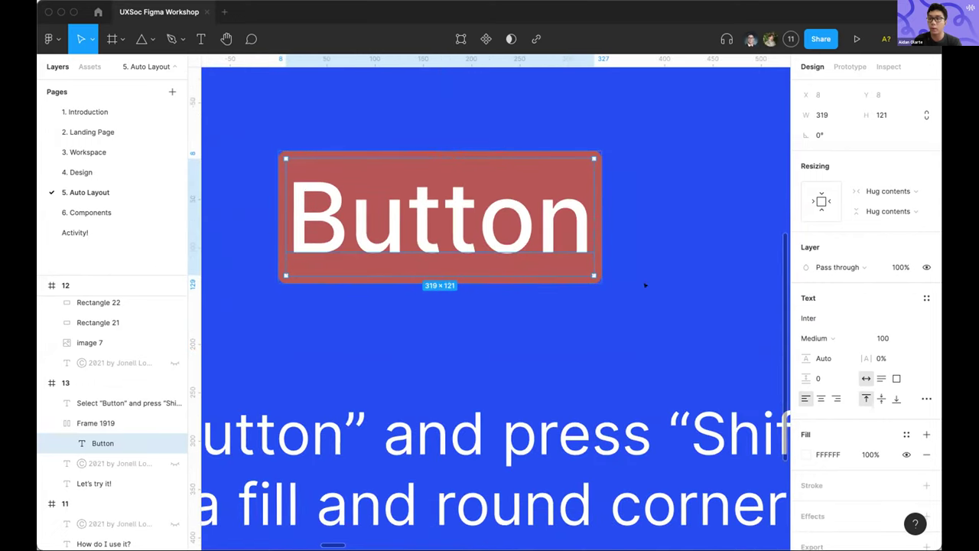
left_click(602, 329)
left_click(513, 182)
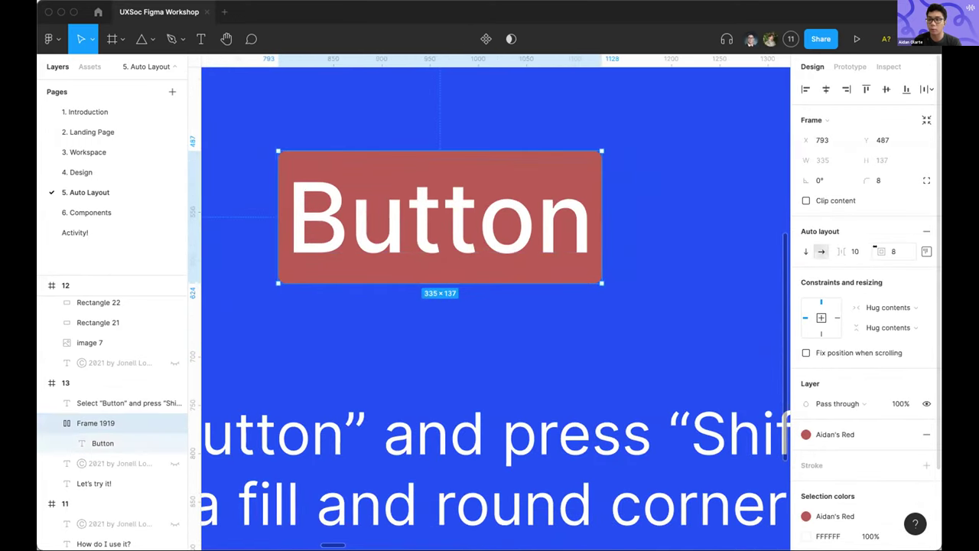
Set the Button frame's auto layout padding to 24 on all sides
left_click(903, 253)
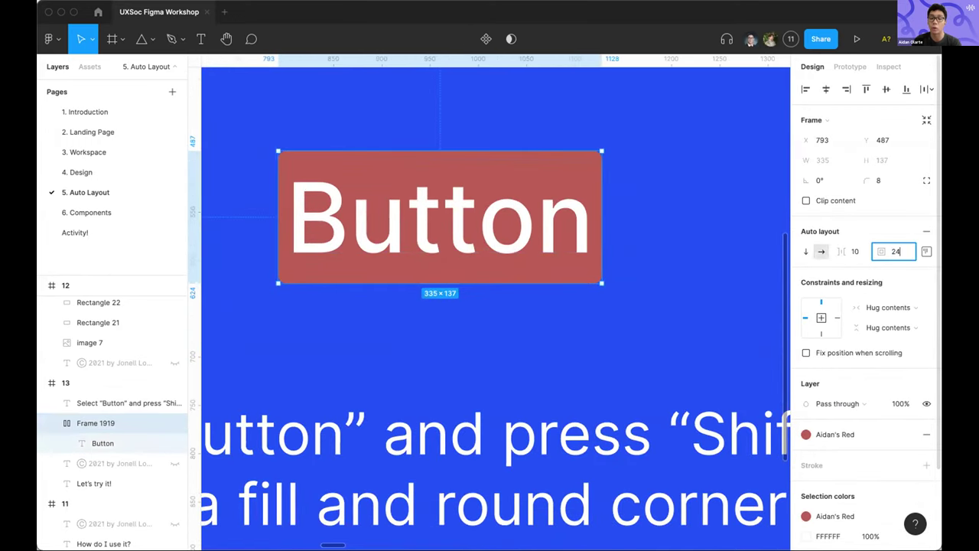
key("Return")
left_click(695, 284)
scroll(695, 284, "down", 5)
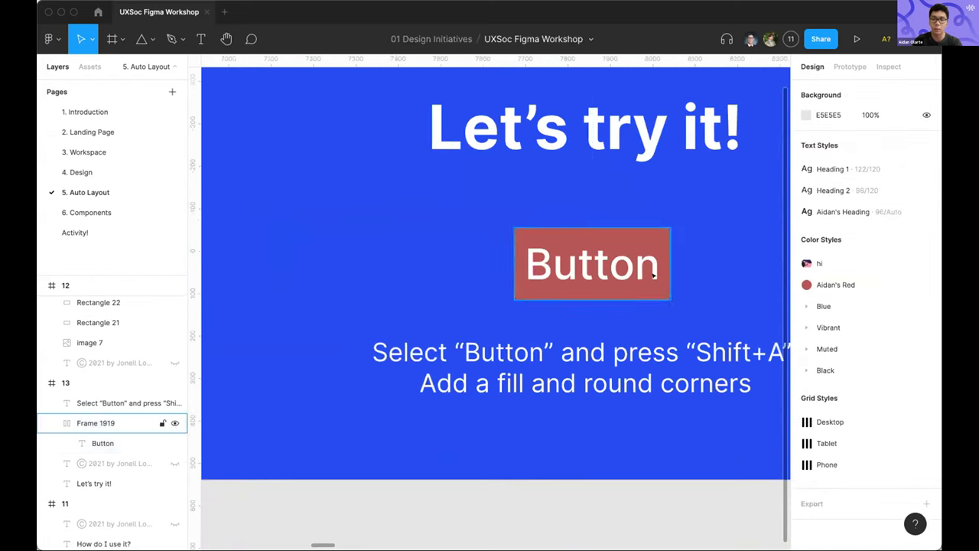
left_click(653, 276)
scroll(653, 277, "right", 3)
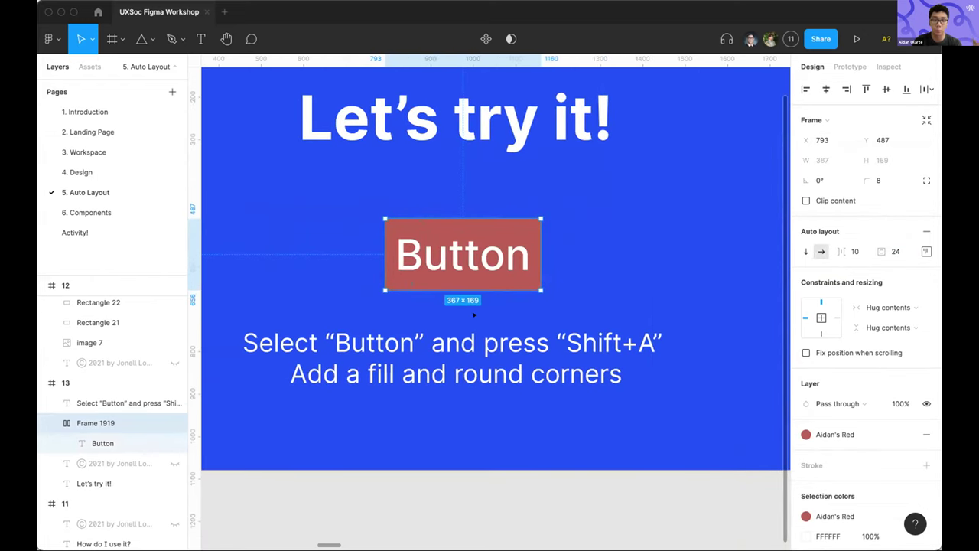
scroll(474, 313, "down", 5)
scroll(474, 314, "right", 10)
scroll(473, 314, "up", 5)
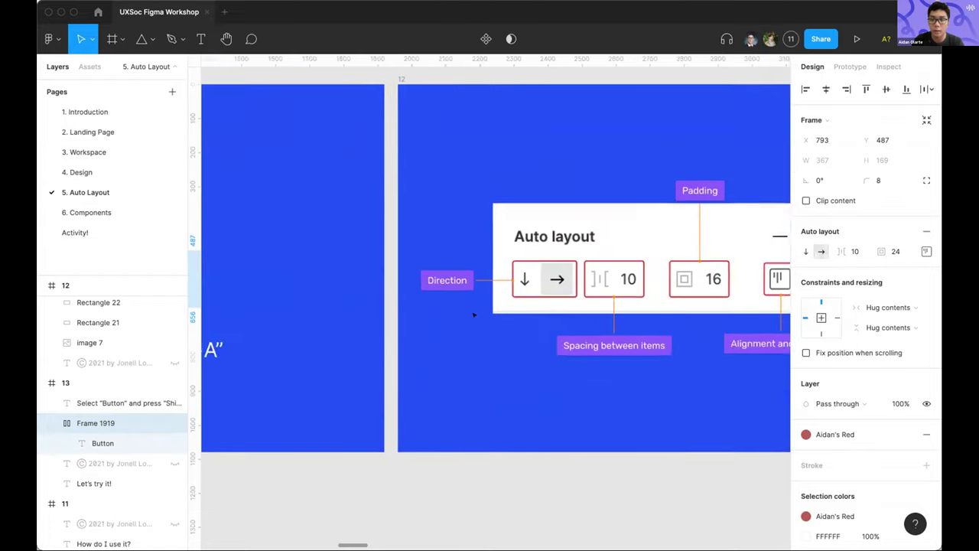
scroll(474, 313, "right", 10)
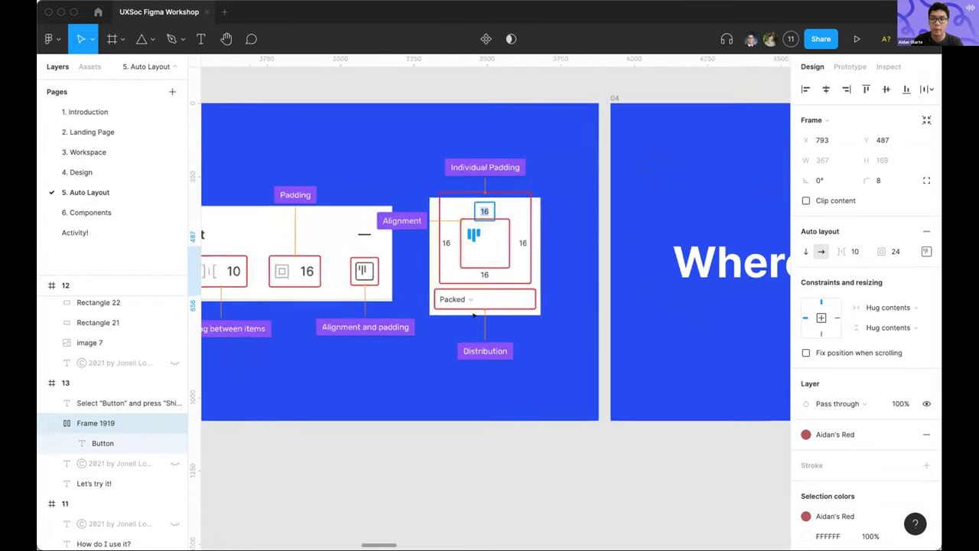
scroll(473, 314, "left", 15)
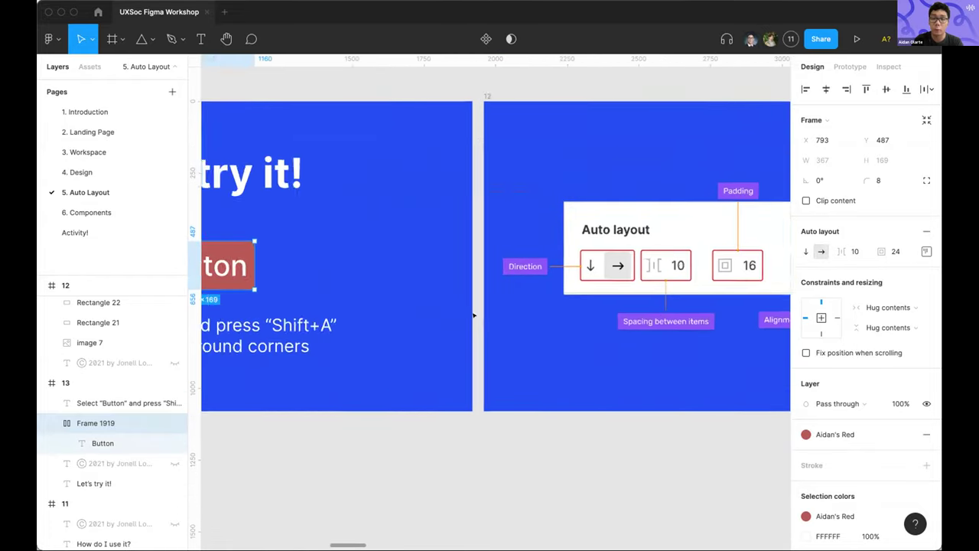
Change the left and right padding to 48 using individual padding fields
left_click(925, 252)
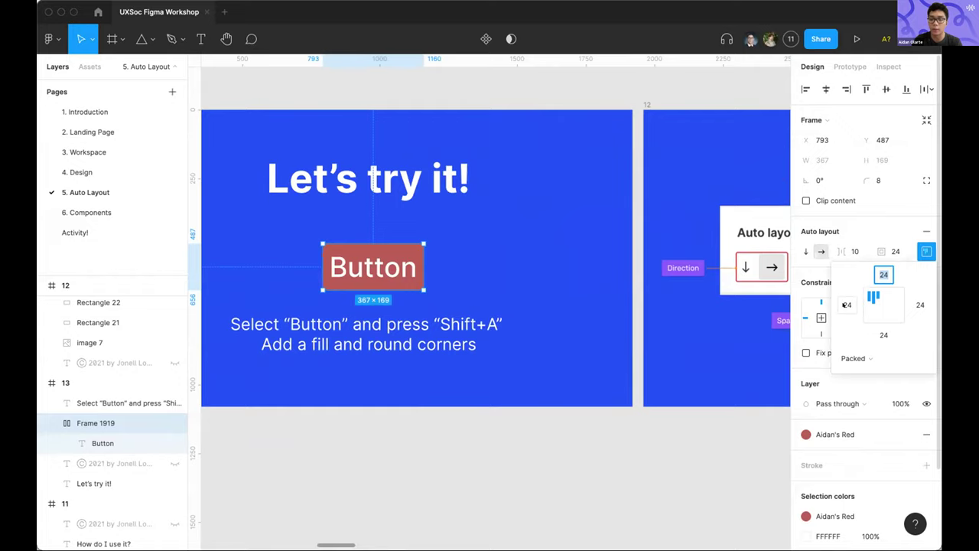
left_click(926, 251)
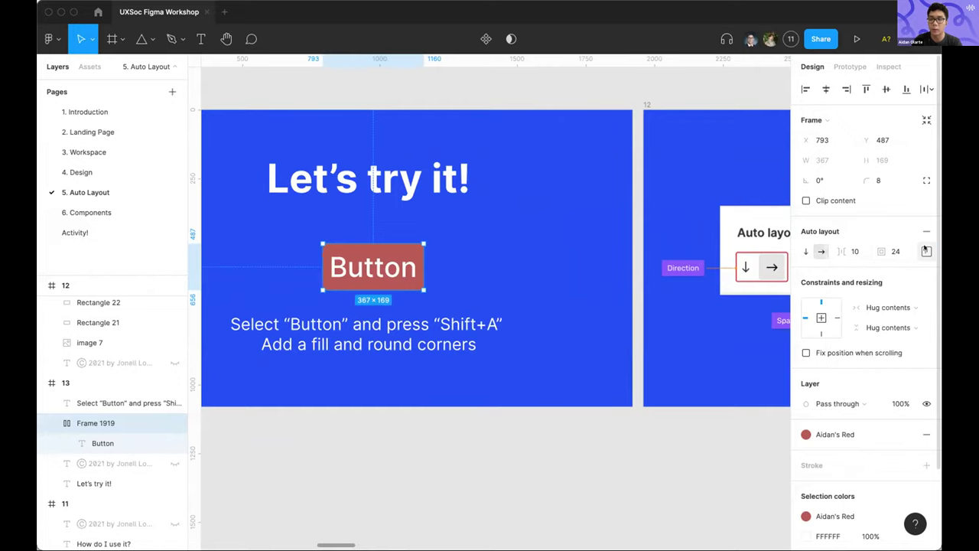
scroll(612, 286, "right", 15)
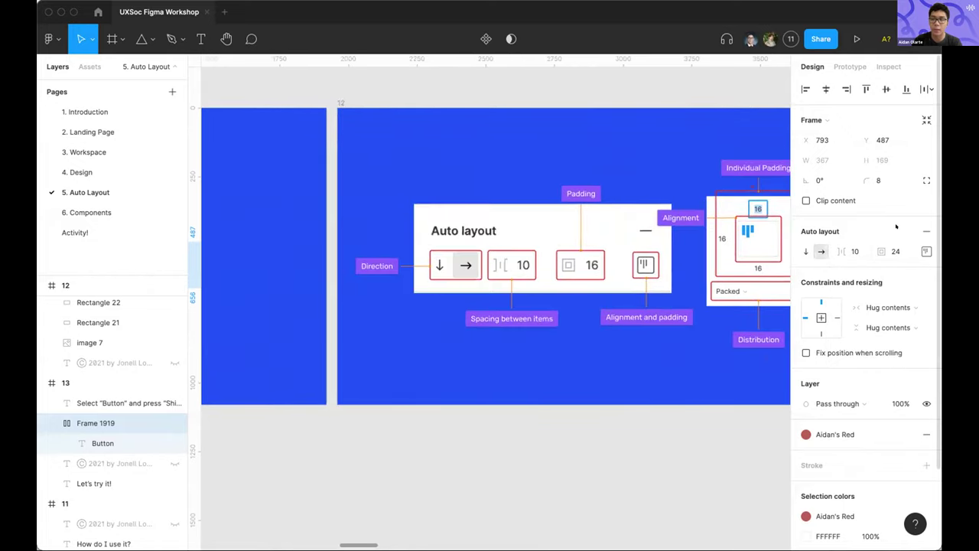
left_click(926, 251)
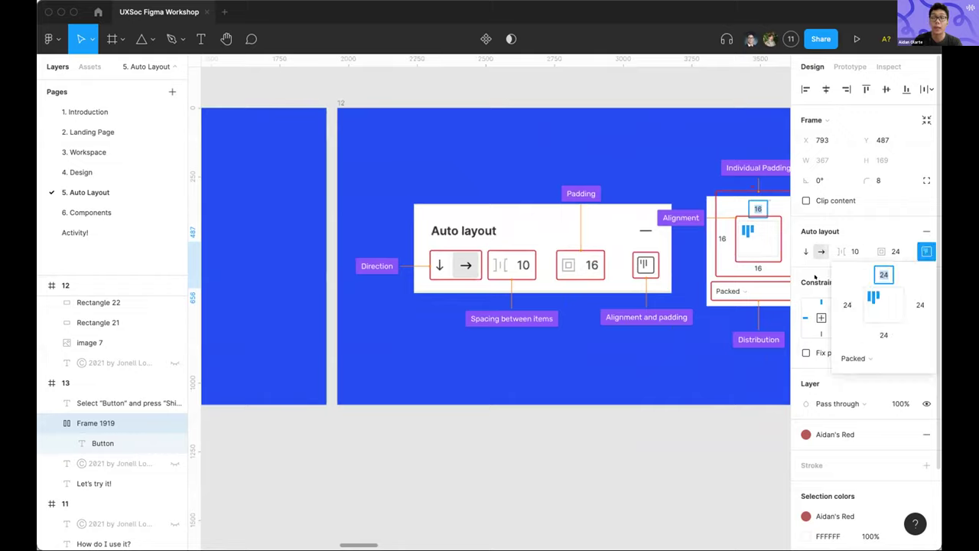
left_click(847, 306)
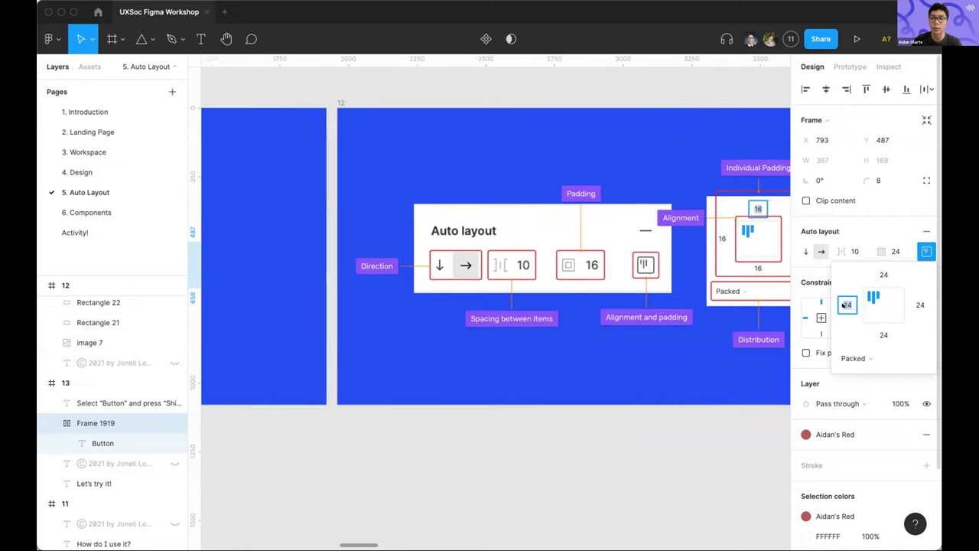
type("48")
key("Return")
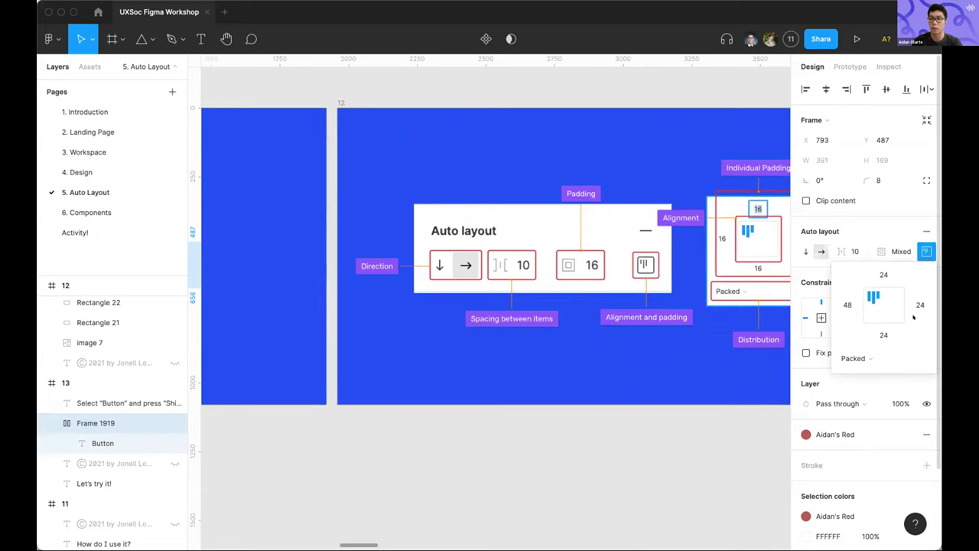
left_click(921, 305)
type("48")
key("Return")
Drag the red 415×169 Button left until it's centred under the 'Let's try it!' heading
scroll(506, 276, "left", 10)
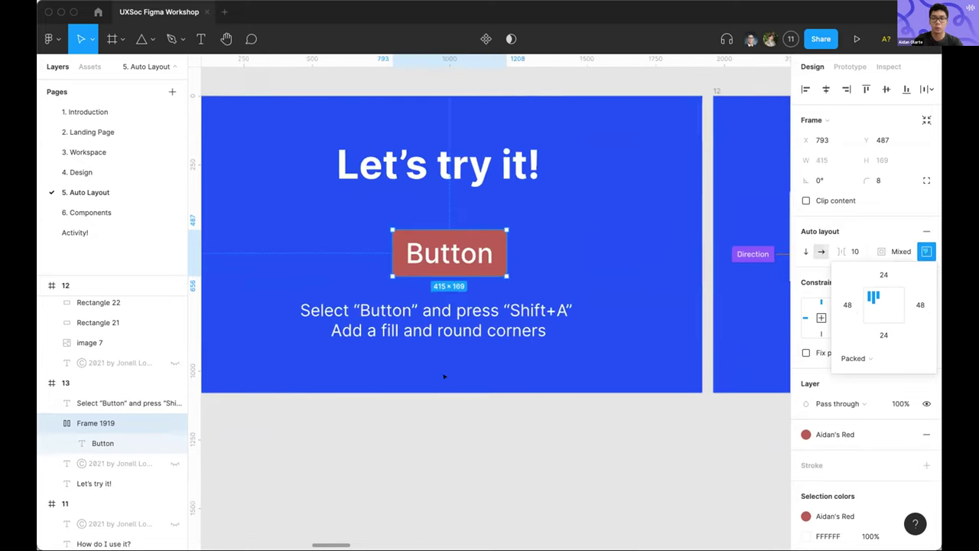
scroll(523, 268, "down", 3)
left_click(597, 275)
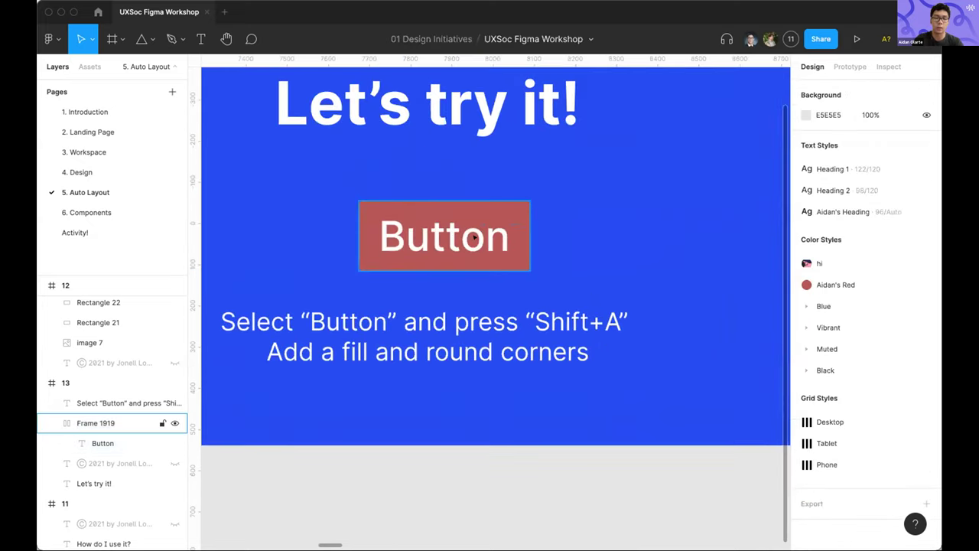
scroll(463, 238, "up", 5)
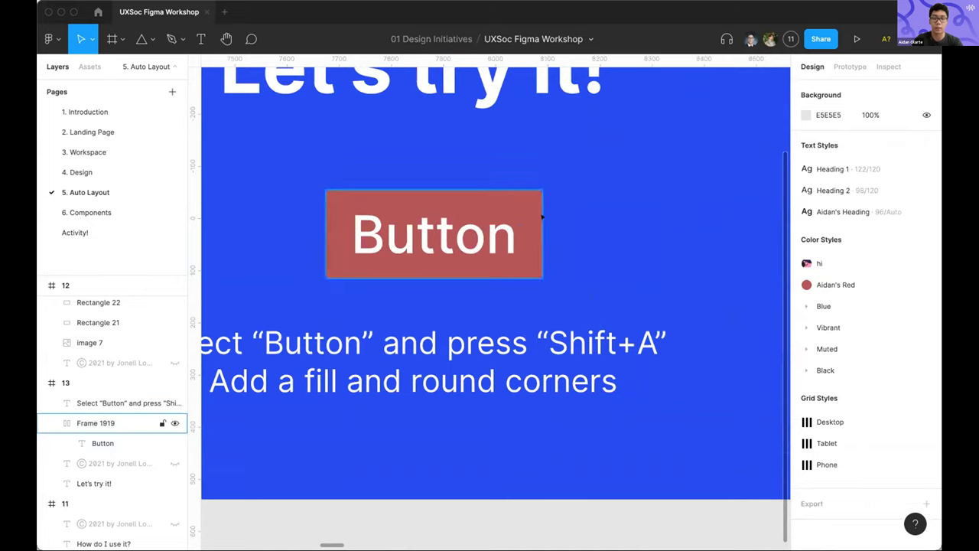
scroll(543, 219, "down", 5)
scroll(582, 226, "right", 1)
scroll(498, 233, "down", 3)
scroll(497, 234, "right", 2)
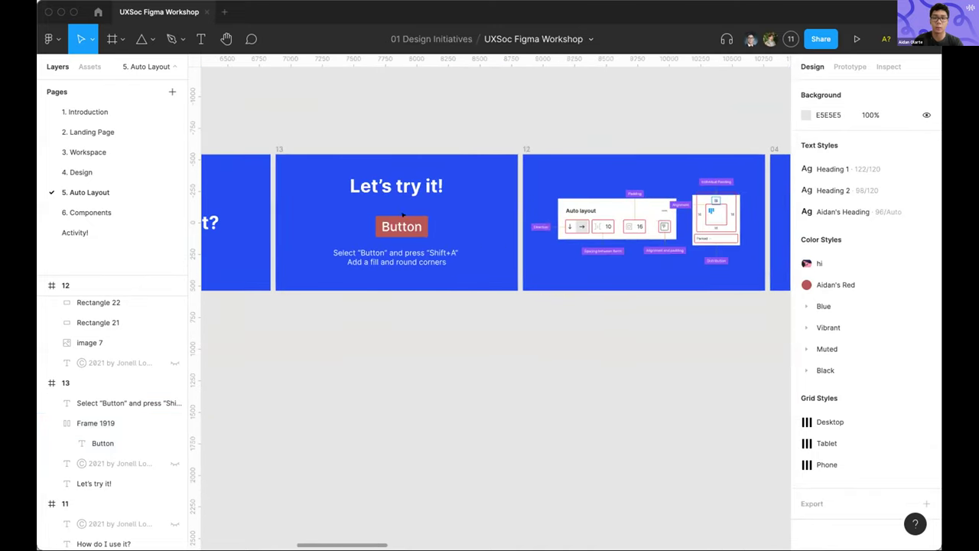
scroll(367, 234, "up", 4)
left_click_drag(400, 218, 390, 218)
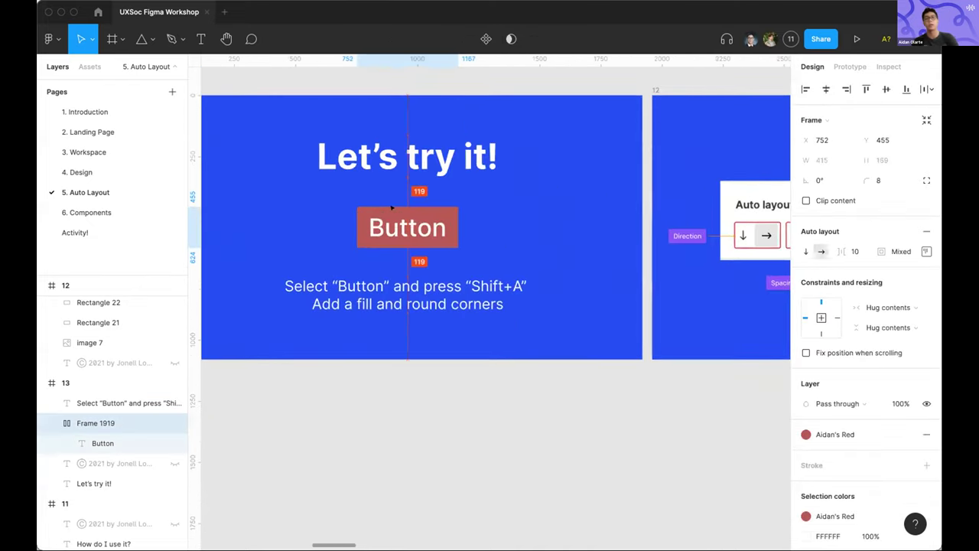
scroll(571, 247, "right", 2)
scroll(572, 247, "down", 2)
scroll(571, 247, "right", 5)
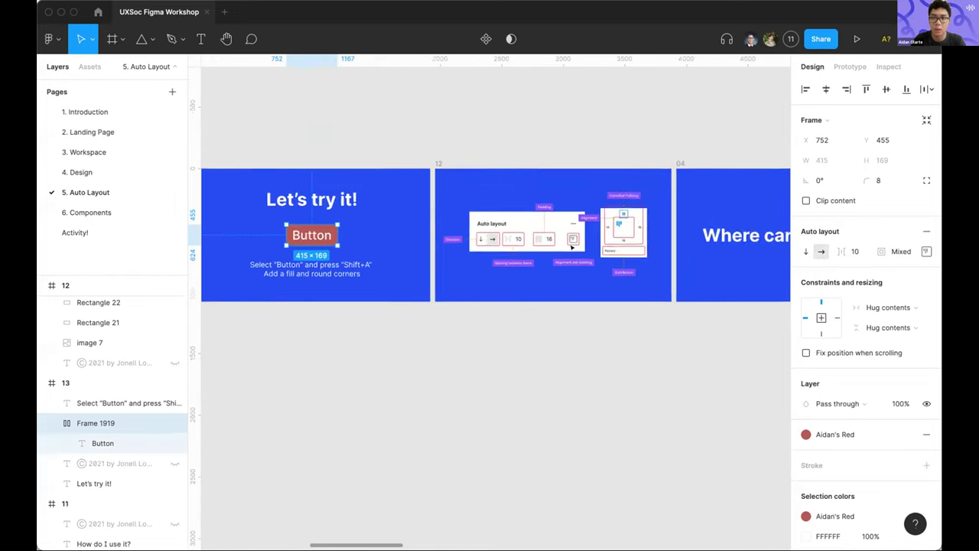
scroll(572, 247, "up", 3)
scroll(570, 247, "left", 5)
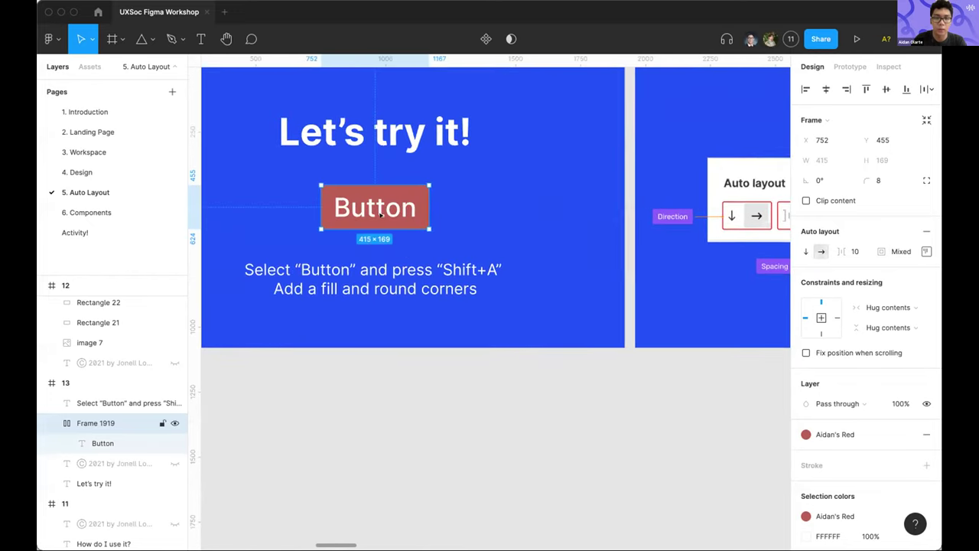
double_click(381, 215)
scroll(382, 215, "up", 4)
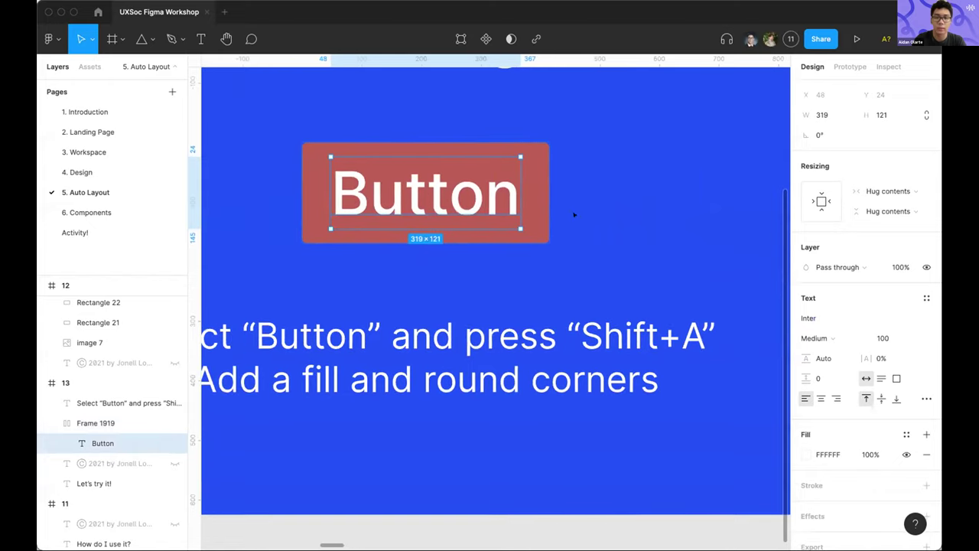
key("Escape")
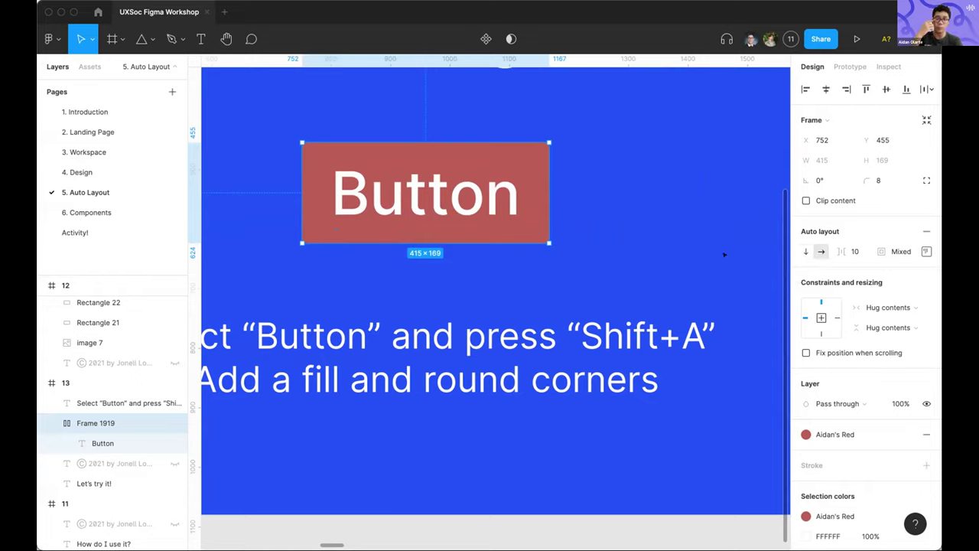
scroll(583, 284, "down", 3)
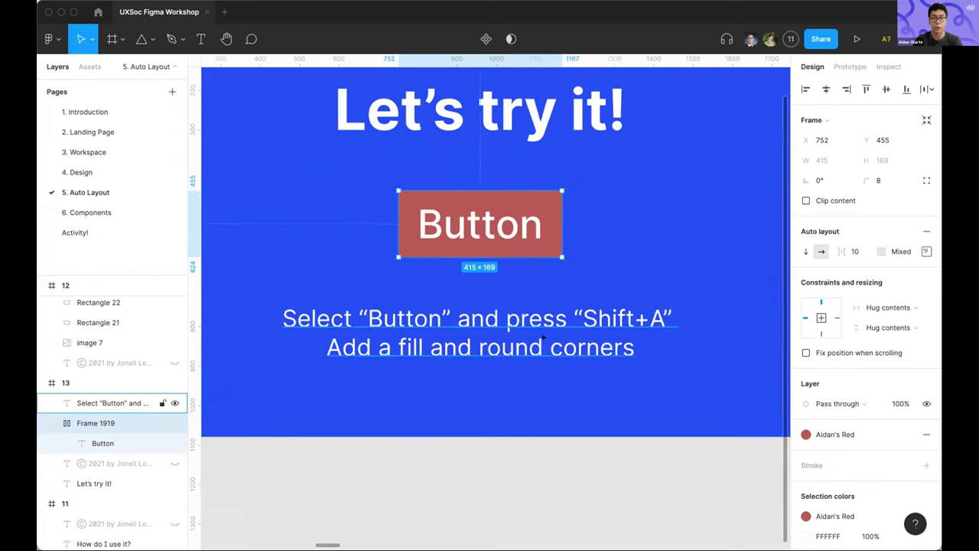
double_click(501, 233)
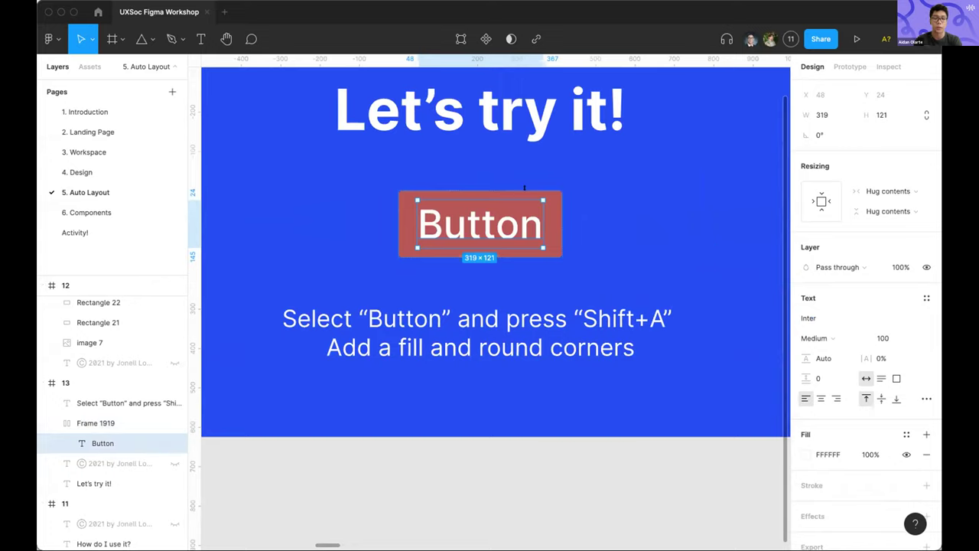
key("super+d")
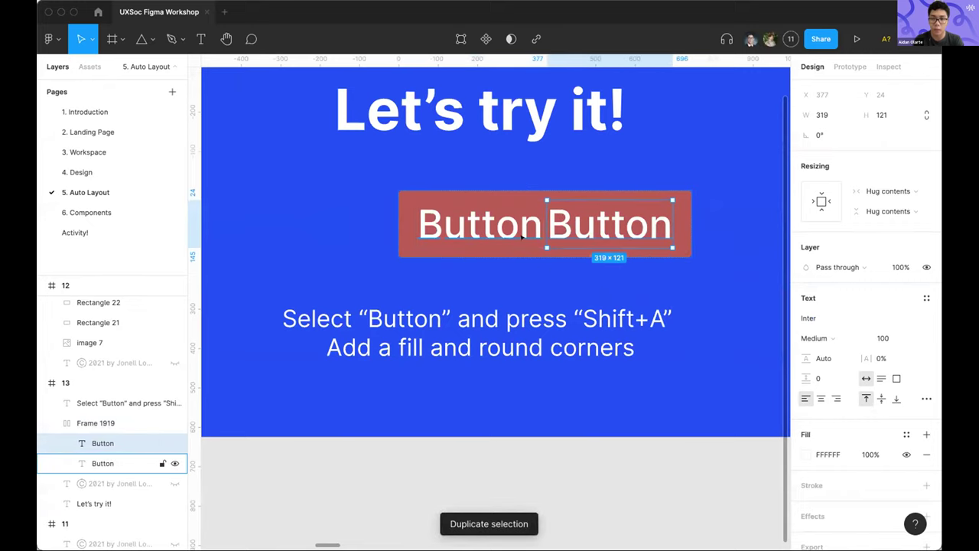
scroll(534, 267, "up", 5)
scroll(544, 225, "up", 3)
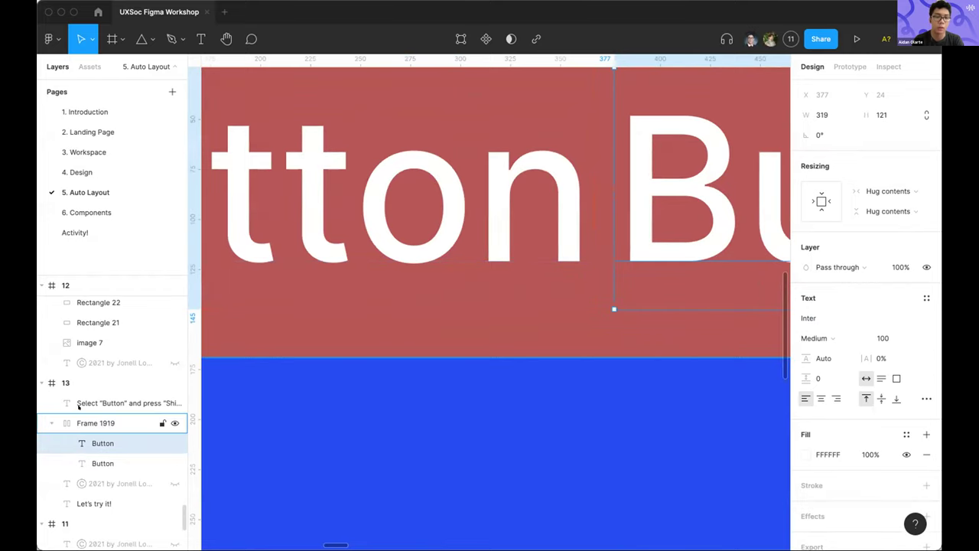
left_click(94, 422)
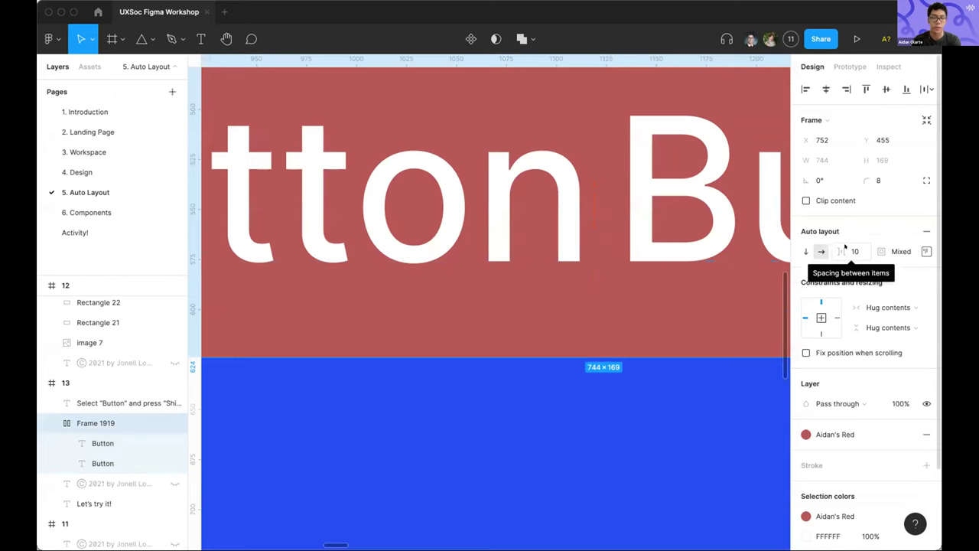
left_click(642, 205)
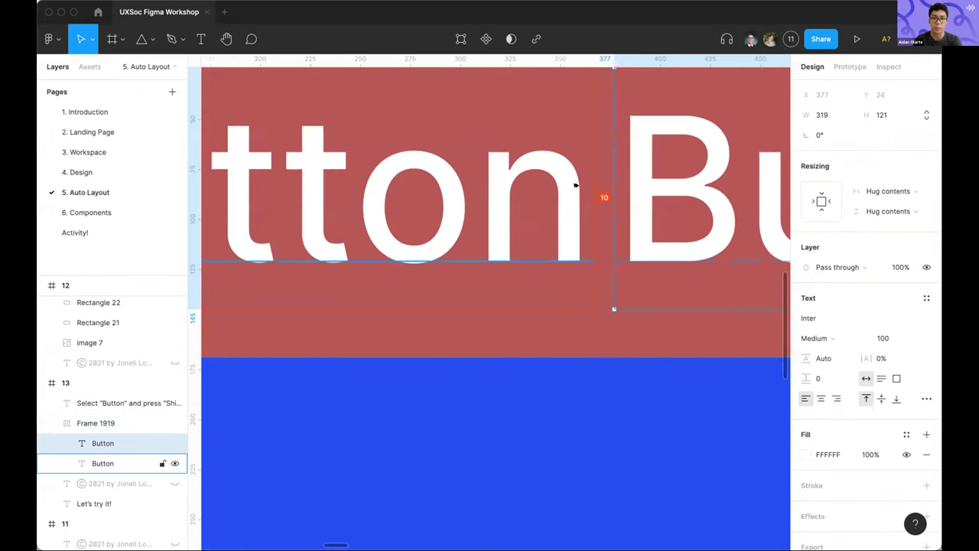
scroll(533, 217, "down", 5)
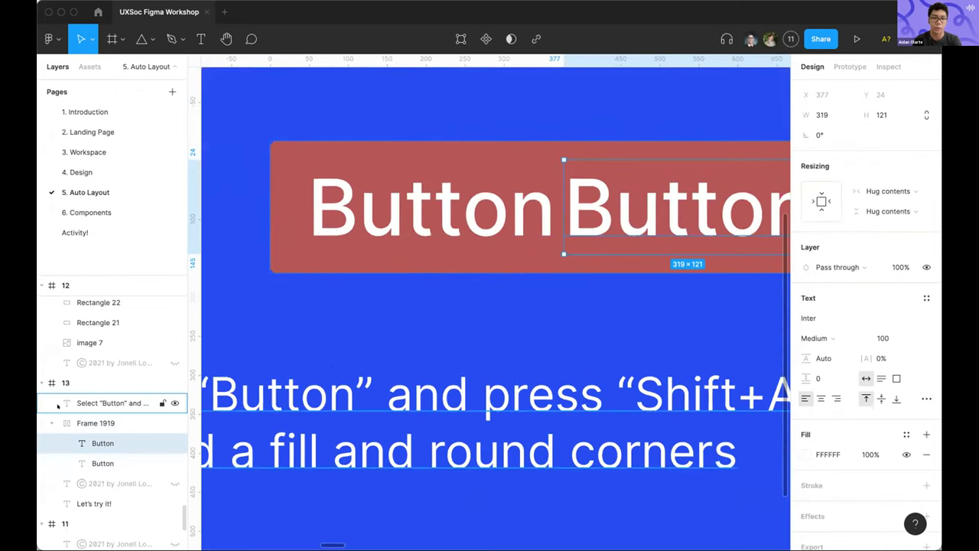
left_click(69, 419)
left_click(805, 252)
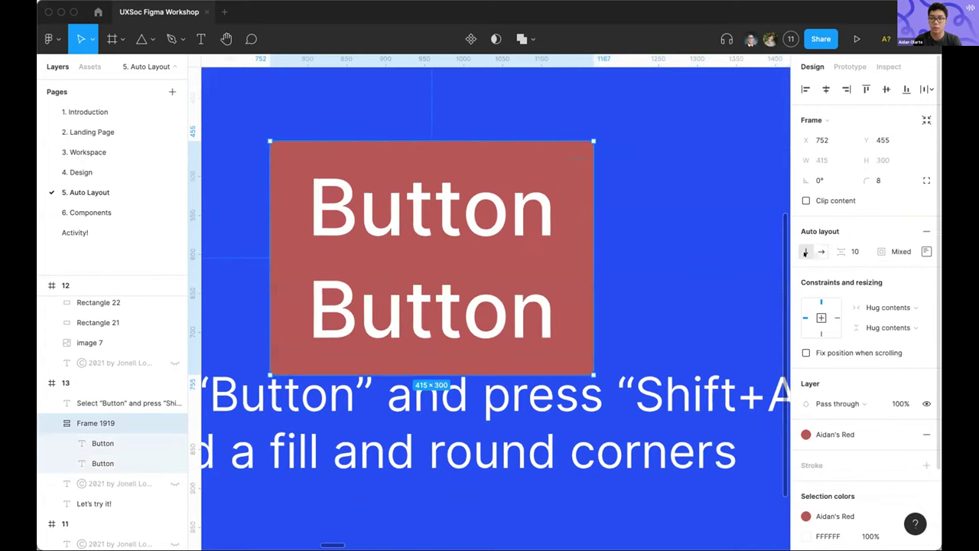
left_click(414, 286)
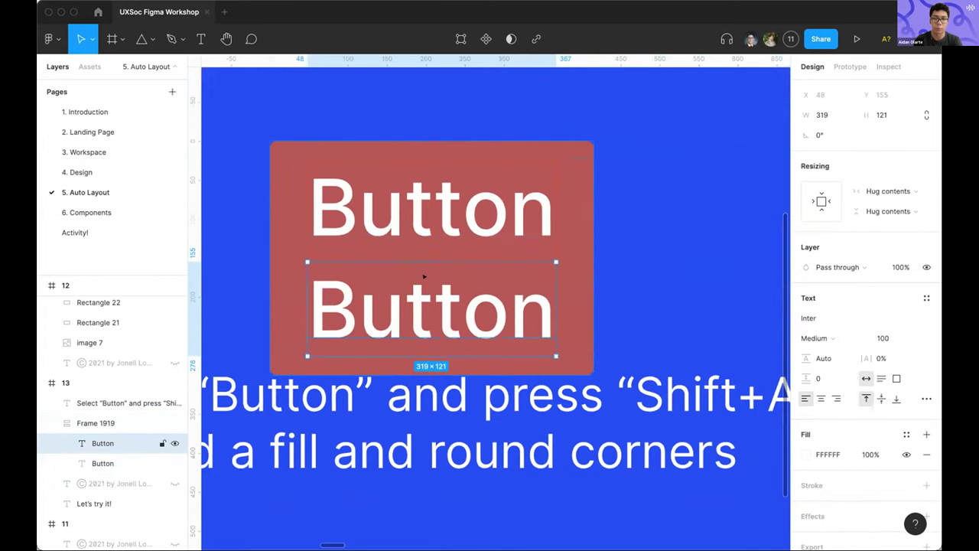
key("super+d")
key("super+d")
key("super+d")
scroll(424, 275, "down", 5)
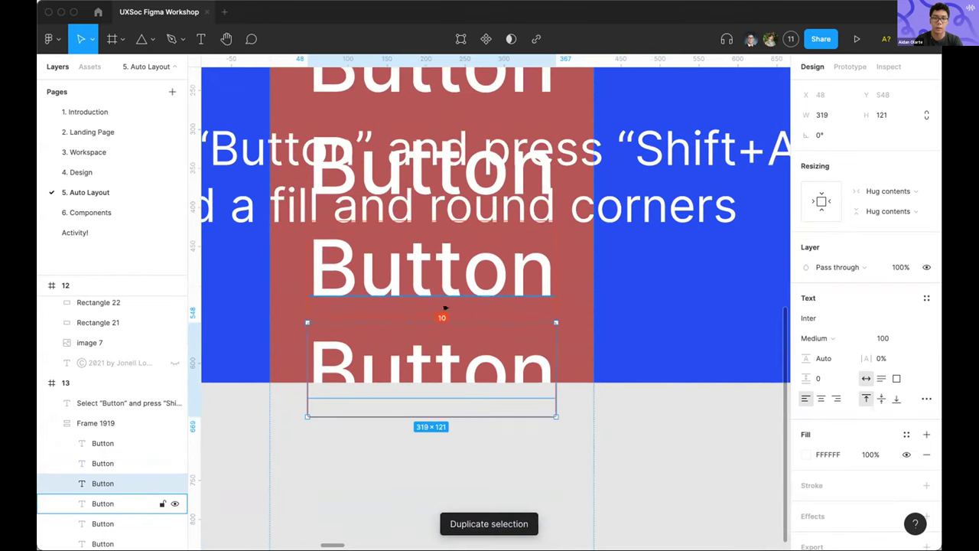
scroll(432, 107, "up", 2)
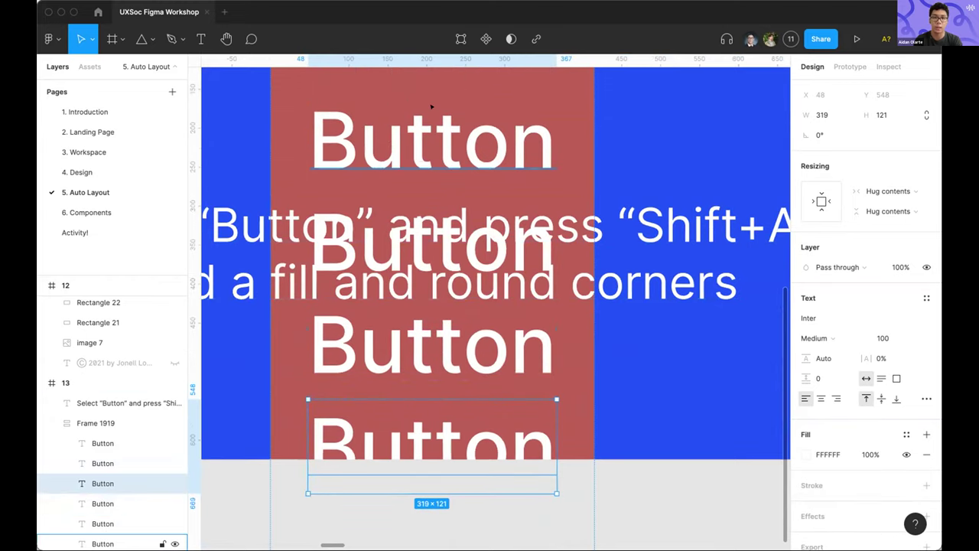
key("super+z")
key("super+z")
key("super+z")
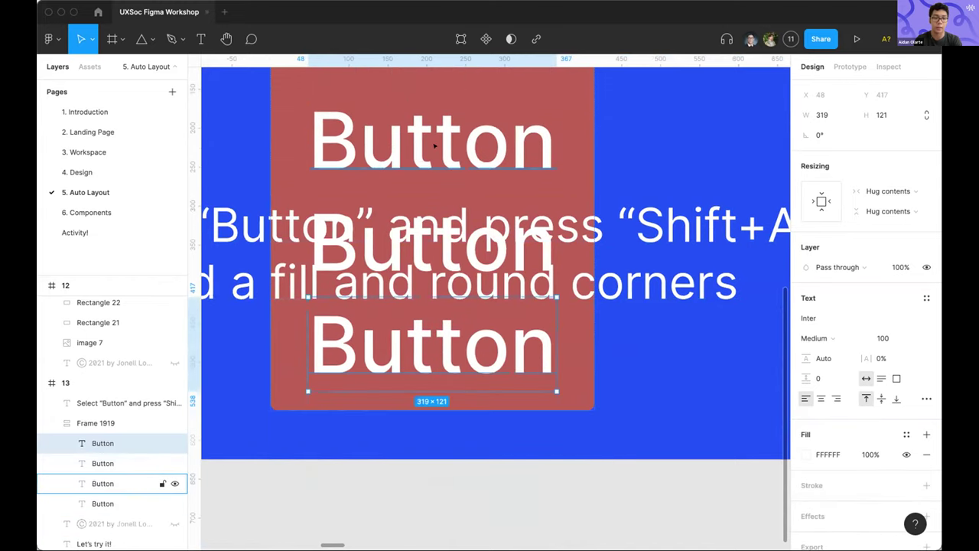
key("super+z")
key("super+z")
key("super+z")
key("super+z")
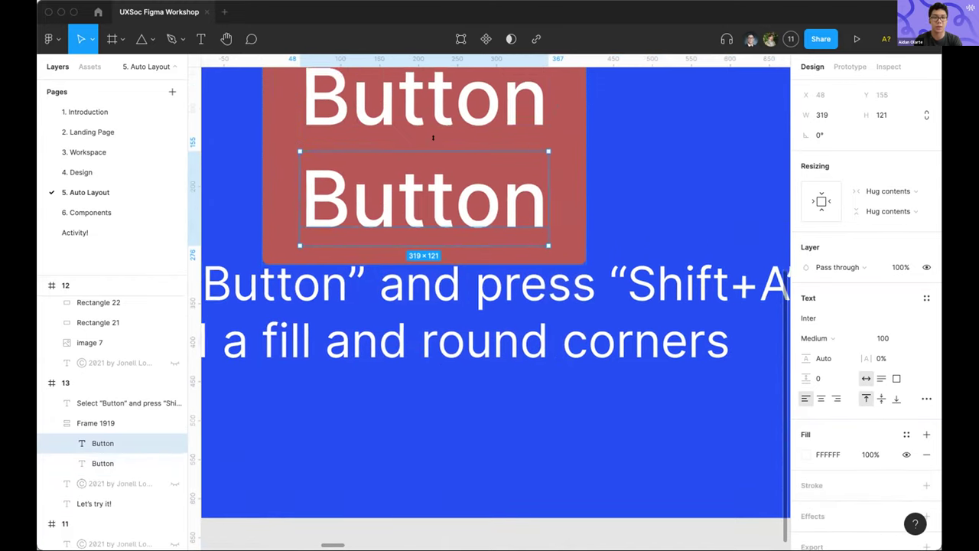
scroll(454, 186, "up", 2)
key("Return")
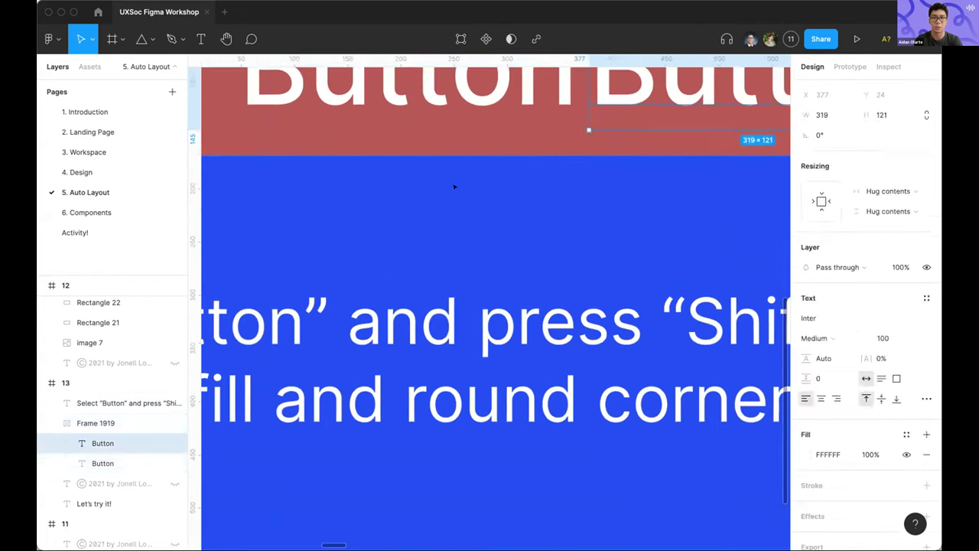
key("shift+Return")
key("super+z")
key("super+z")
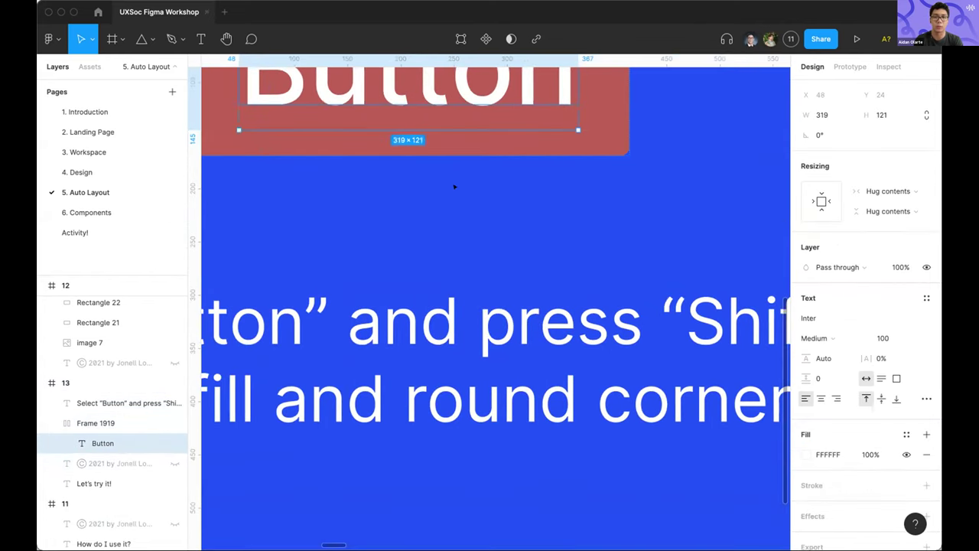
scroll(452, 196, "down", 2)
left_click(603, 194)
scroll(603, 191, "down", 3)
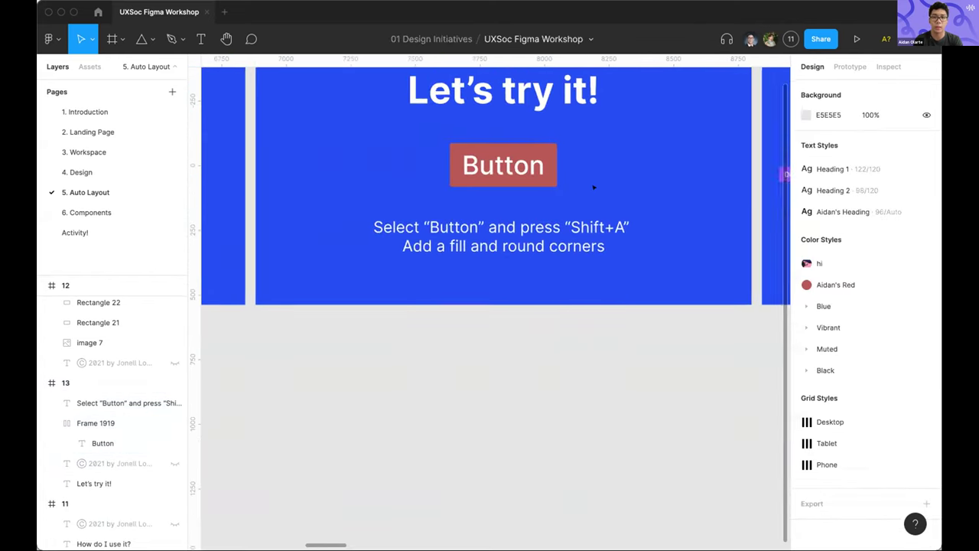
Bring the Without Auto Layout slide into view and select the blue button's Button label
scroll(597, 188, "right", 6)
scroll(475, 206, "down", 1)
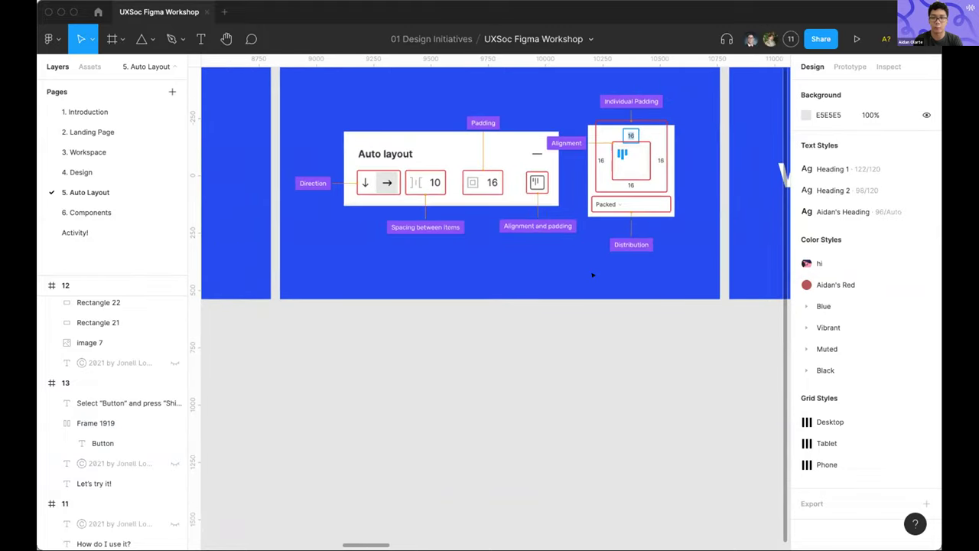
scroll(592, 275, "right", 8)
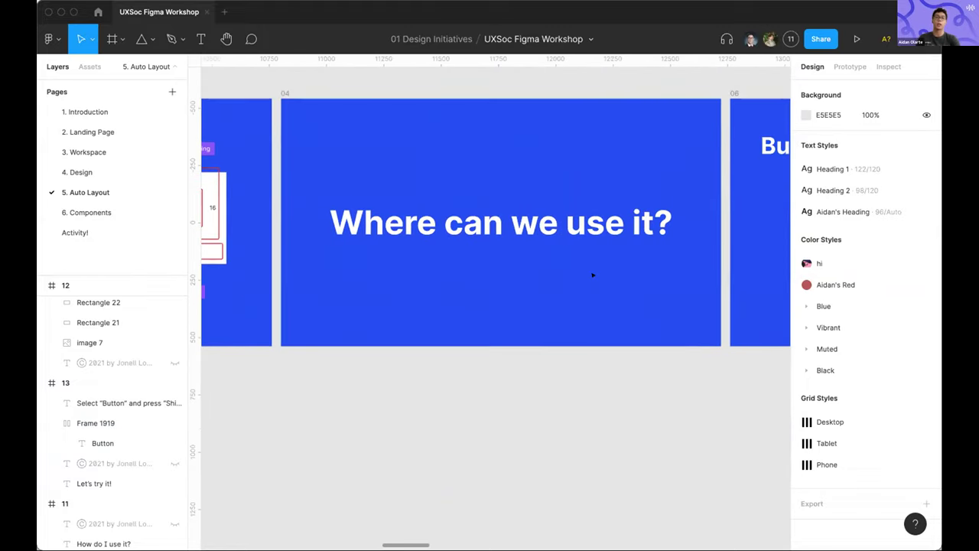
scroll(593, 274, "down", 1)
scroll(593, 275, "right", 5)
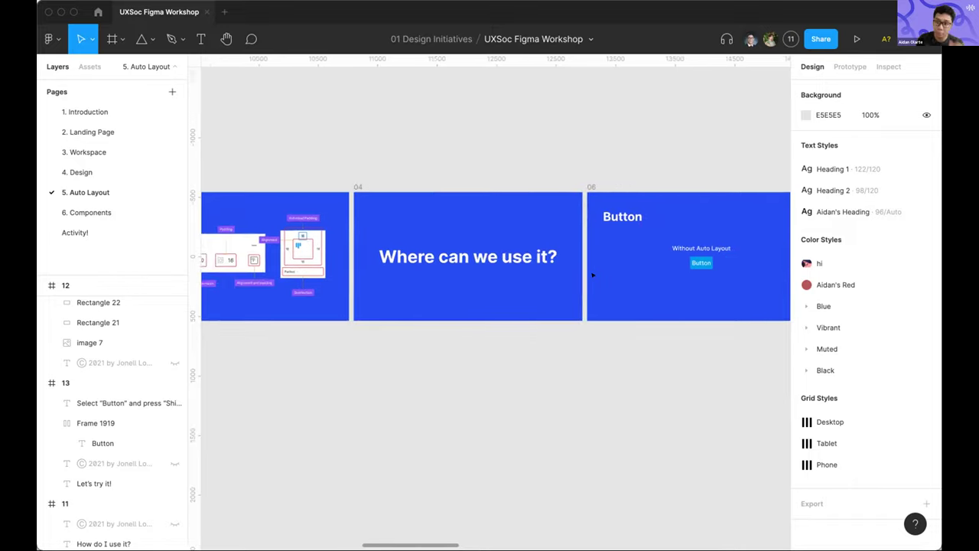
scroll(590, 273, "up", 5)
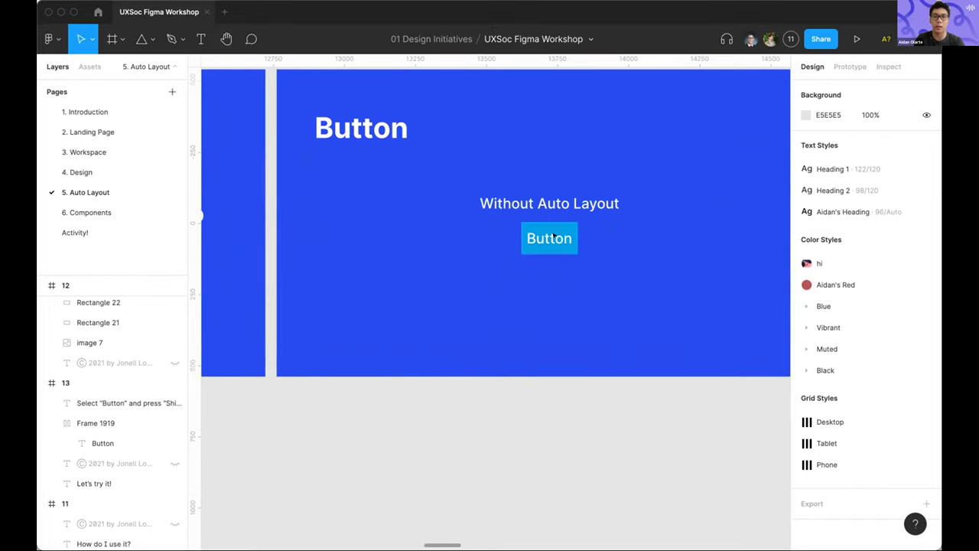
left_click(554, 237)
Inspect Frame 1918, Rectangle 31 and the Button text layer, briefly entering text editing
scroll(622, 256, "up", 3)
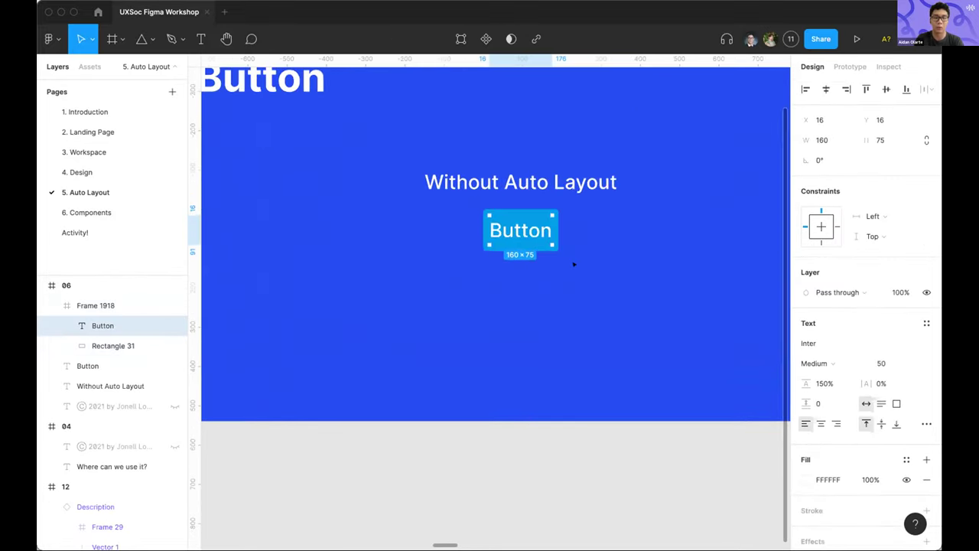
scroll(573, 264, "up", 3)
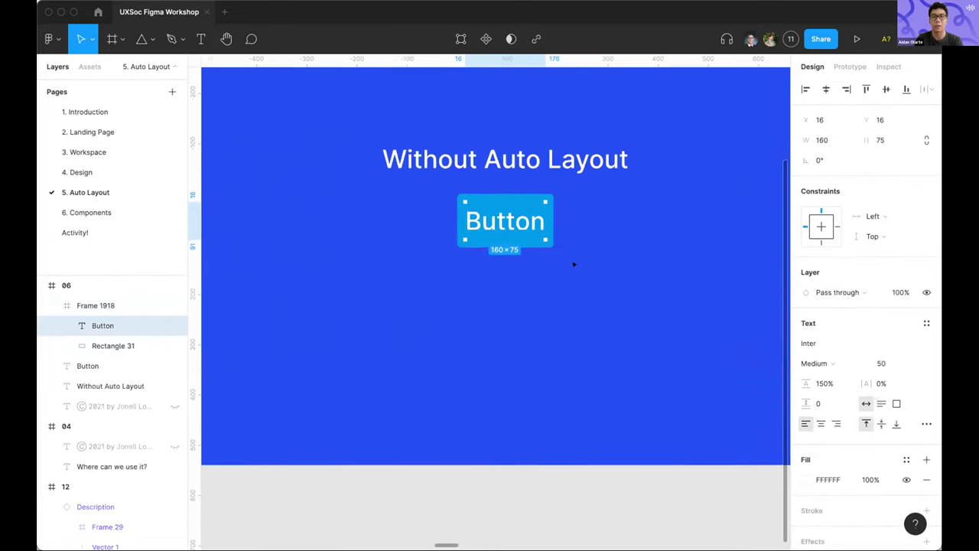
left_click(103, 306)
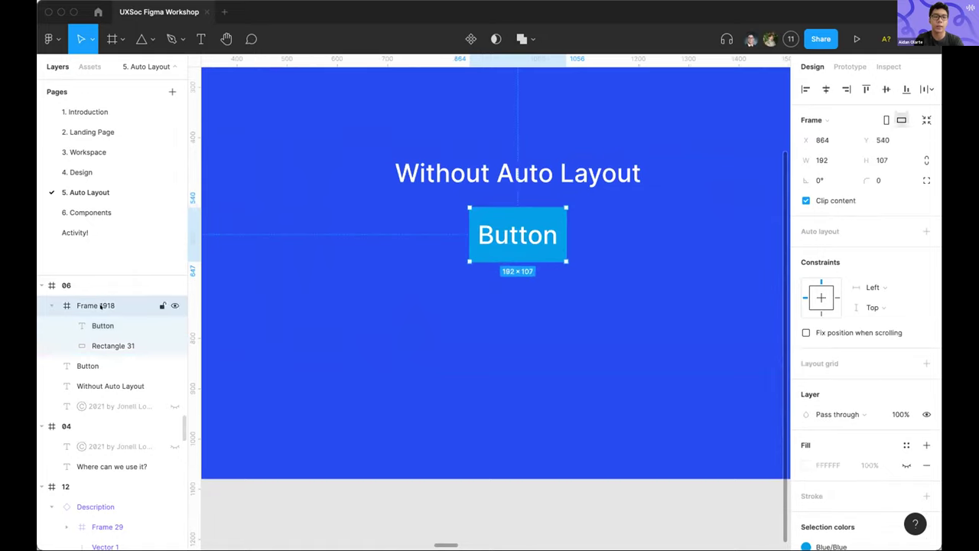
left_click(107, 346)
left_click(108, 325)
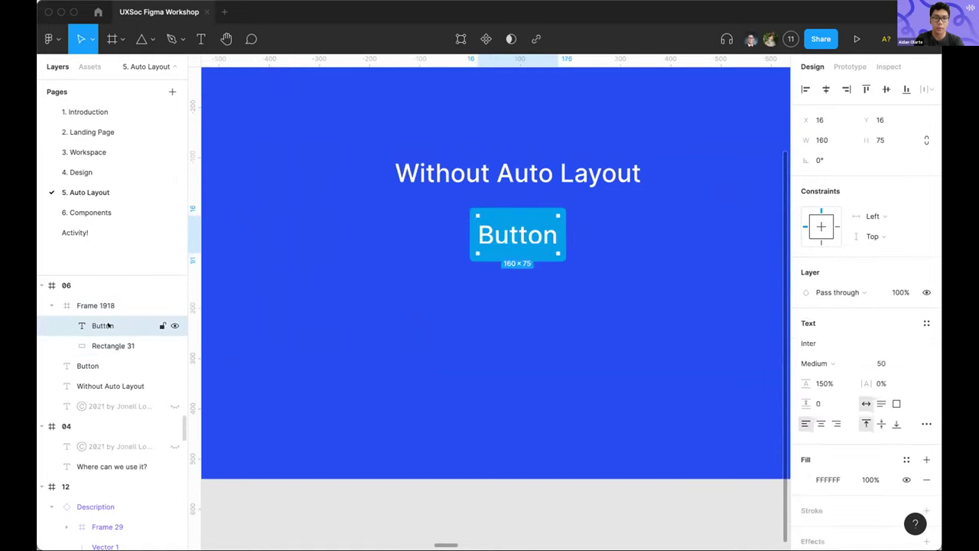
key("Return")
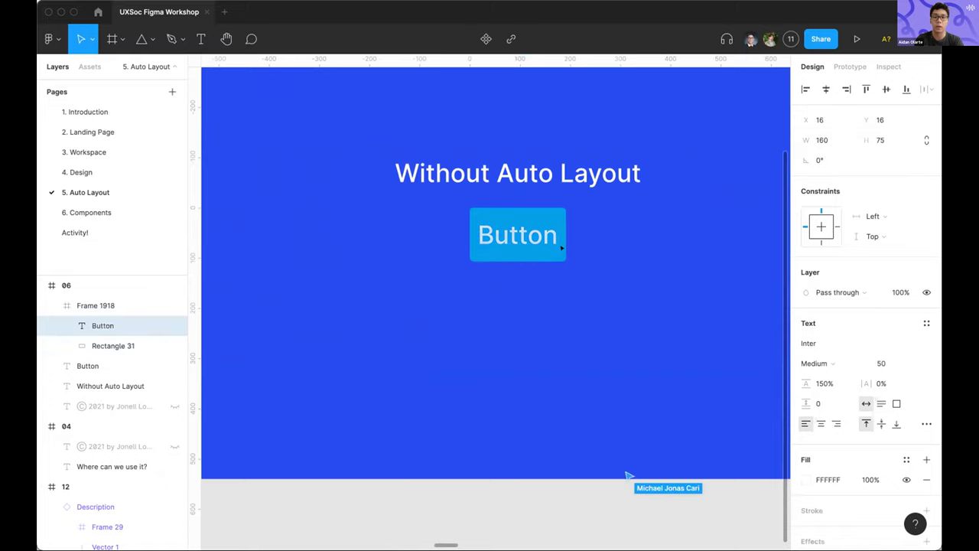
key("Escape")
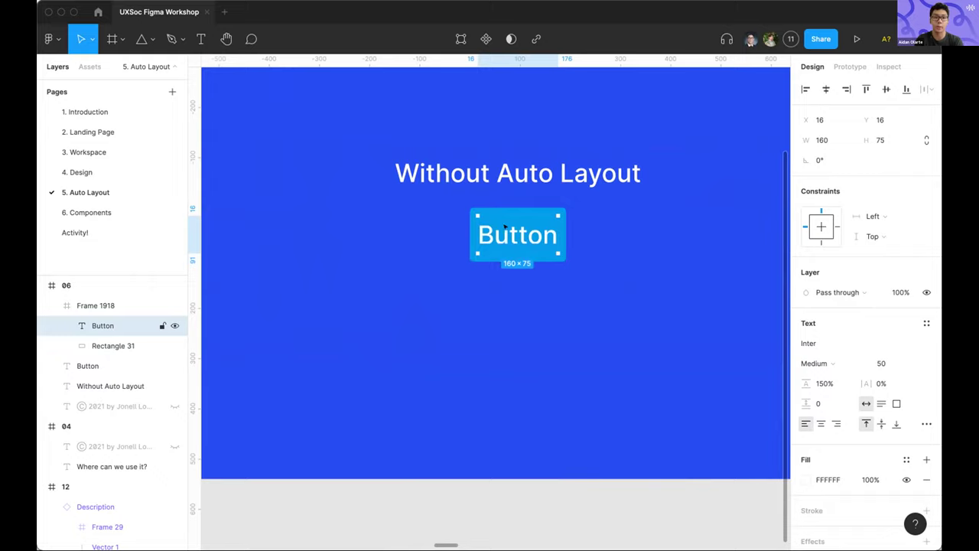
Change the button label from 'Button' to 'Learn More'
key("Return")
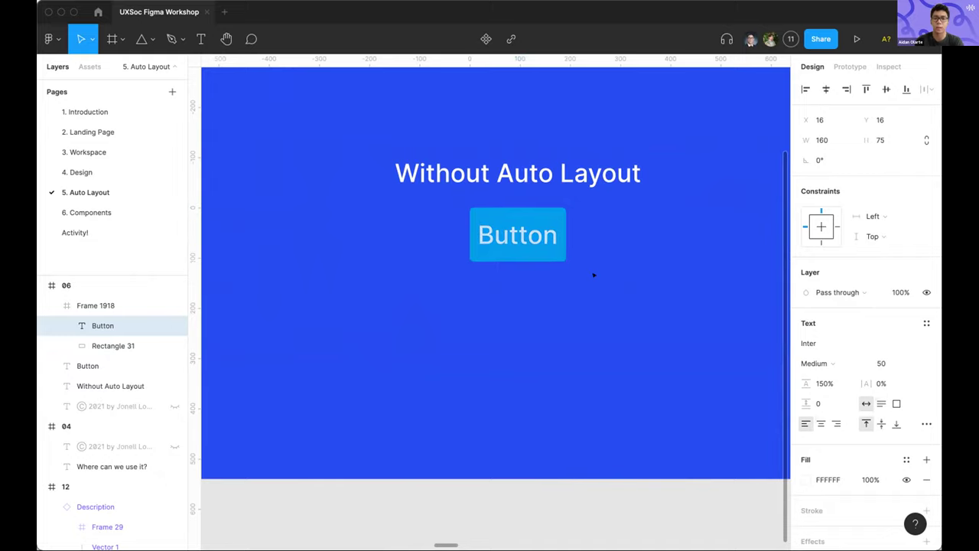
type("LEa")
key("BackSpace")
key("BackSpace")
type("ea")
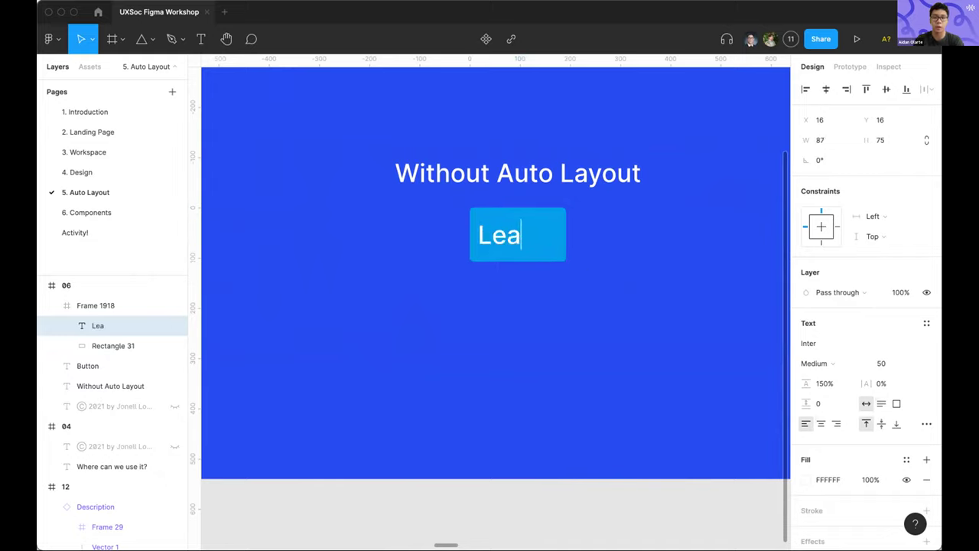
type("rn More")
key("Escape")
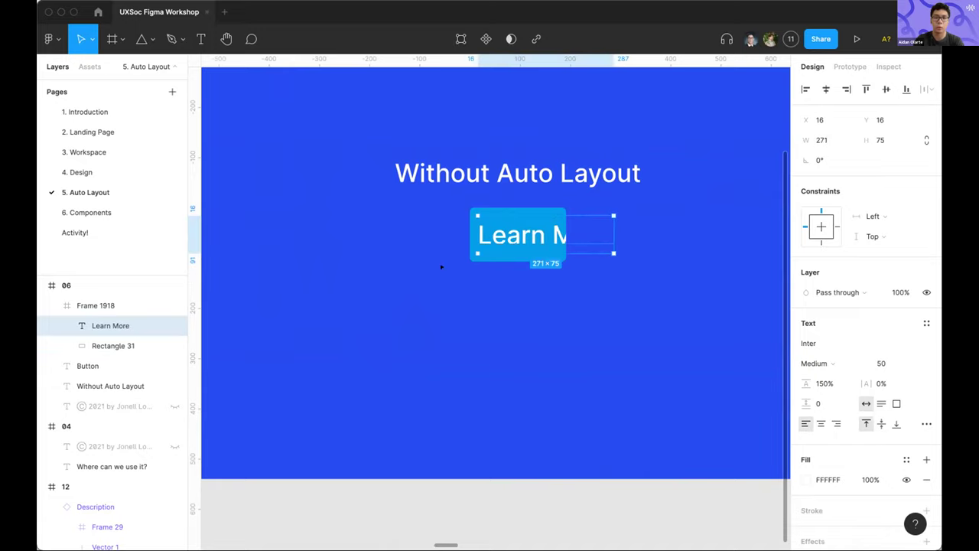
Turn off Clip content on Frame 1918 so the full Learn More label shows
left_click(113, 305)
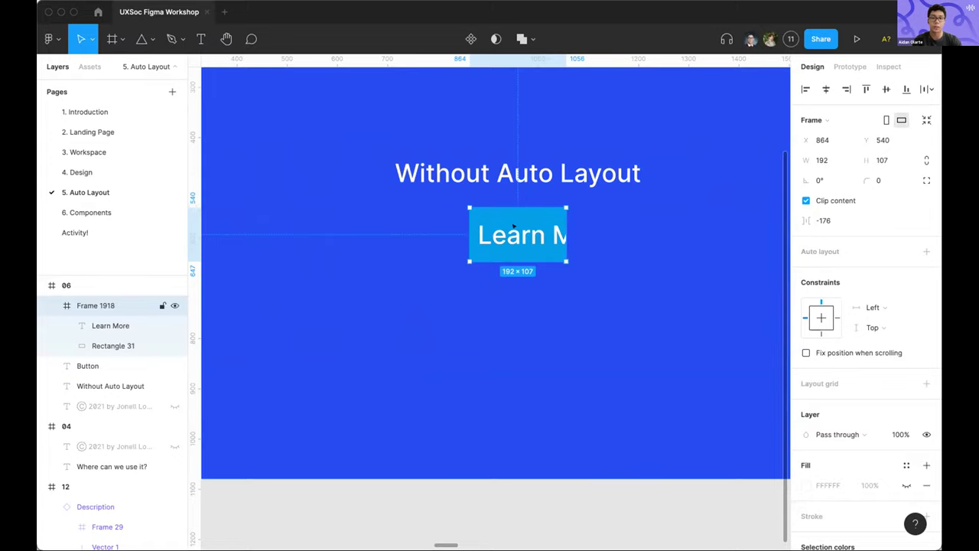
scroll(513, 226, "up", 3)
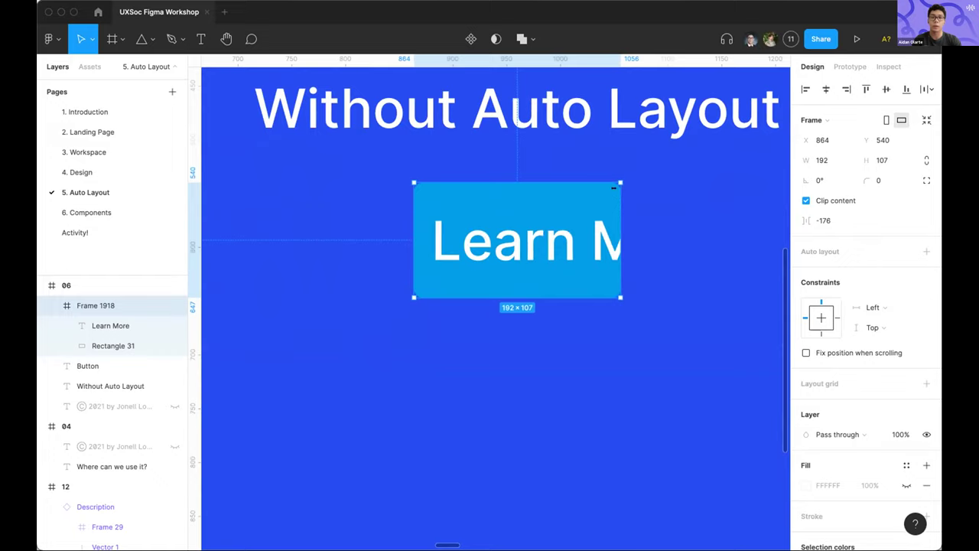
double_click(545, 255)
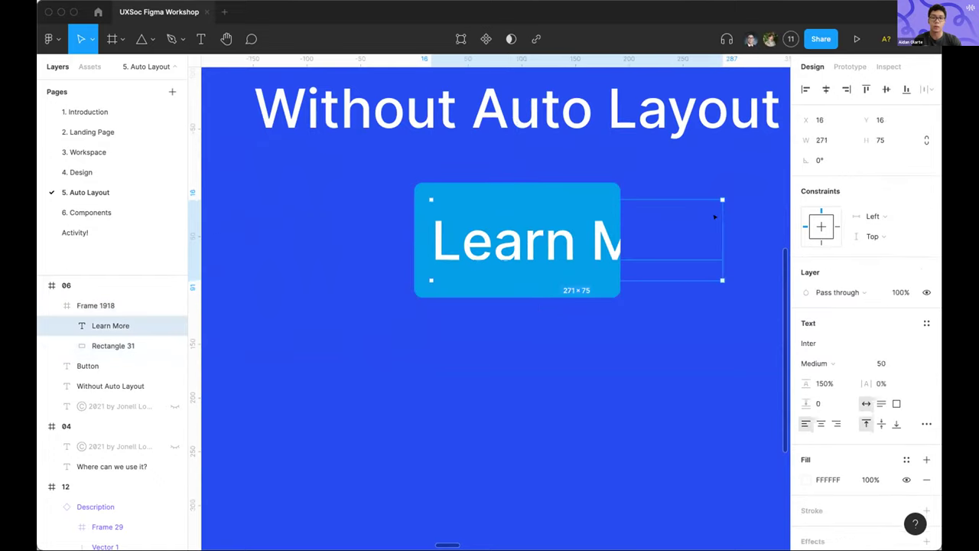
key("Escape")
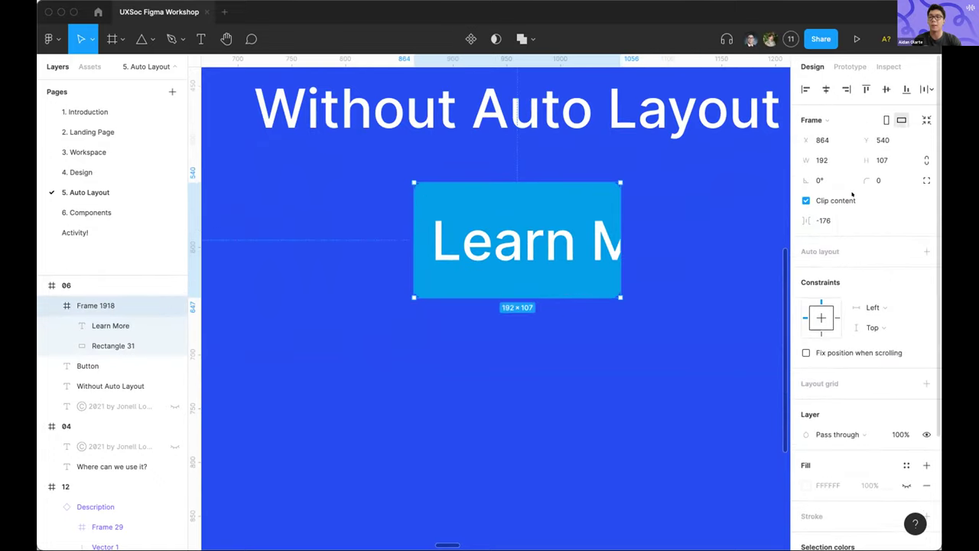
left_click(834, 199)
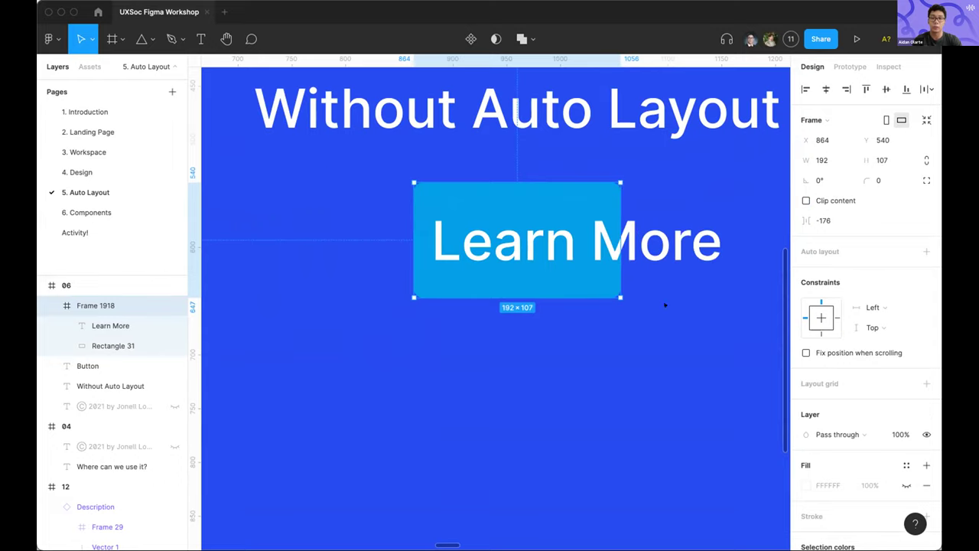
double_click(634, 258)
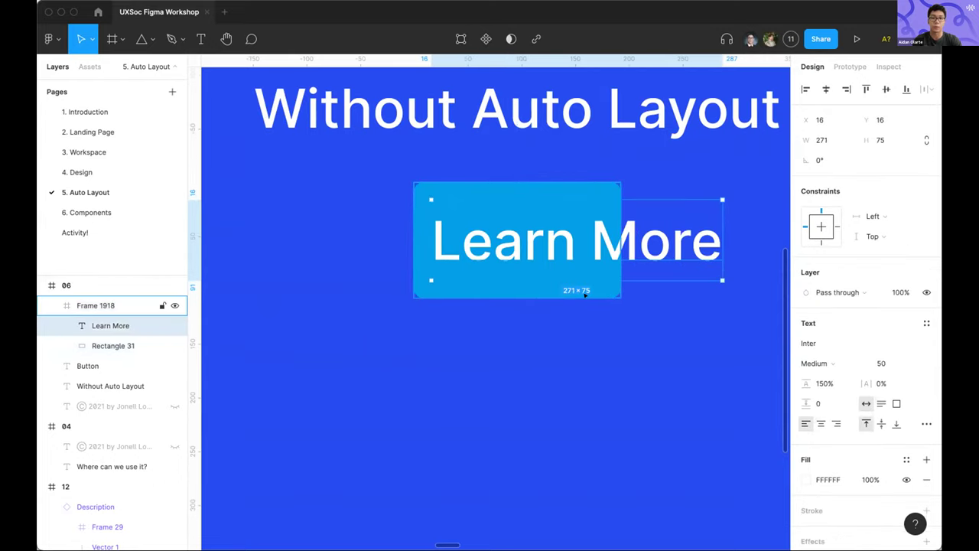
left_click(96, 306)
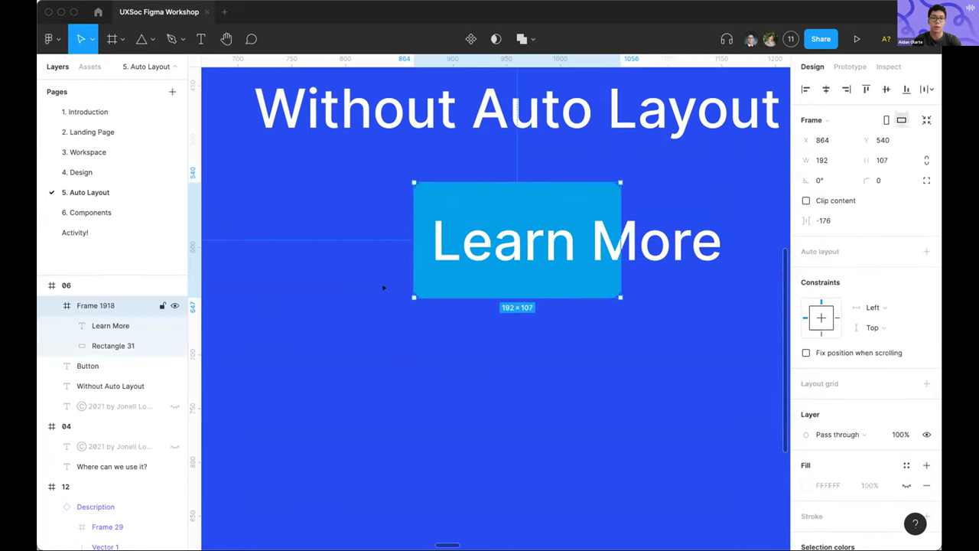
left_click(115, 346)
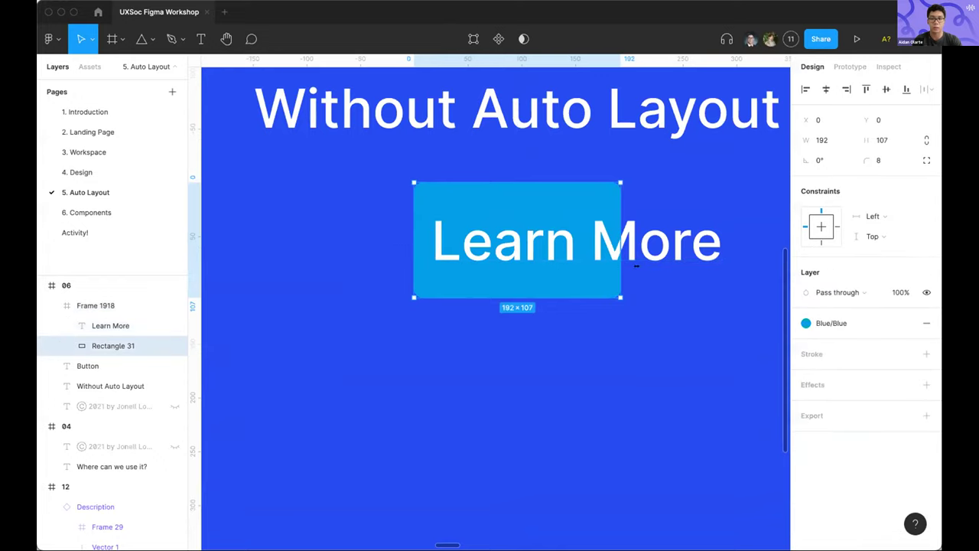
Stretch Rectangle 31 past the end of the Learn More label and measure its spacing
left_click_drag(636, 265, 730, 275)
left_click(652, 216)
left_click(705, 225)
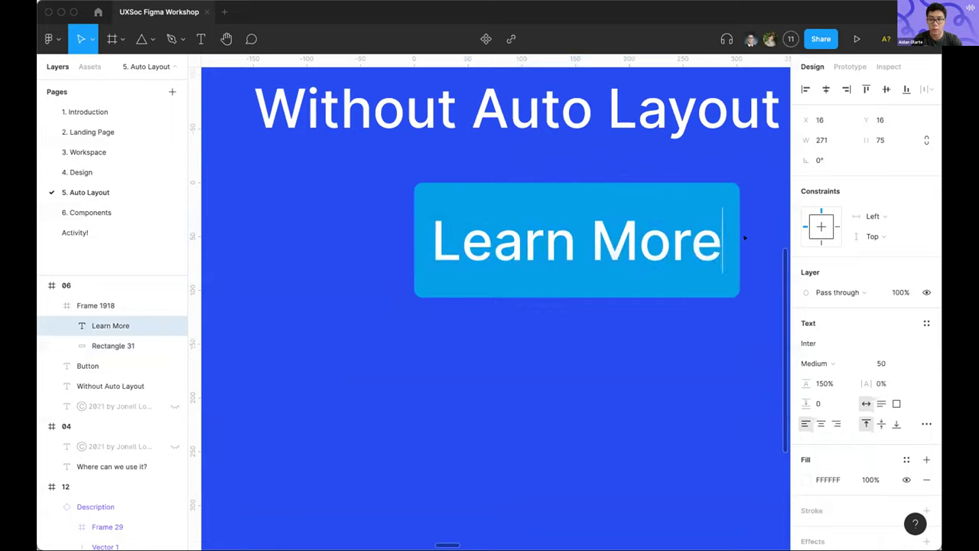
key("Escape")
key("alt")
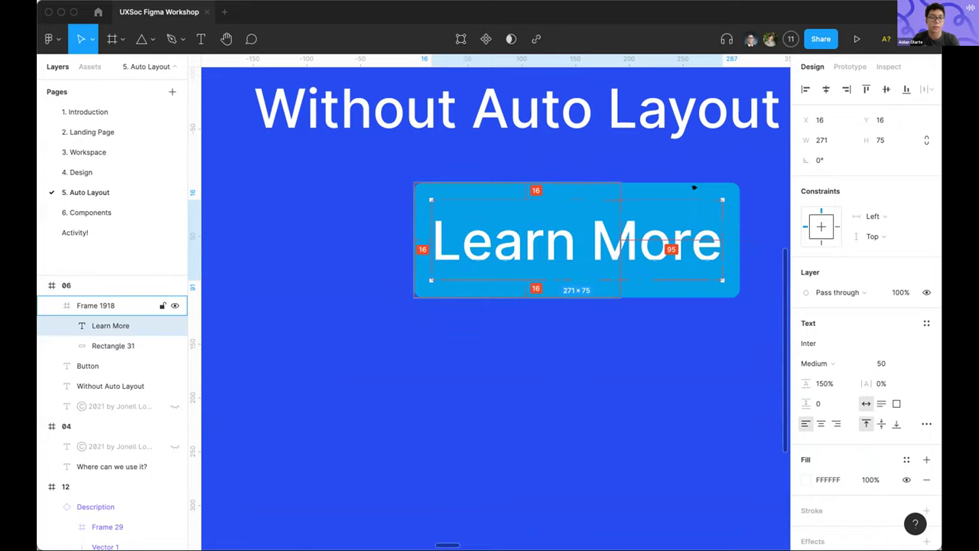
key("Escape")
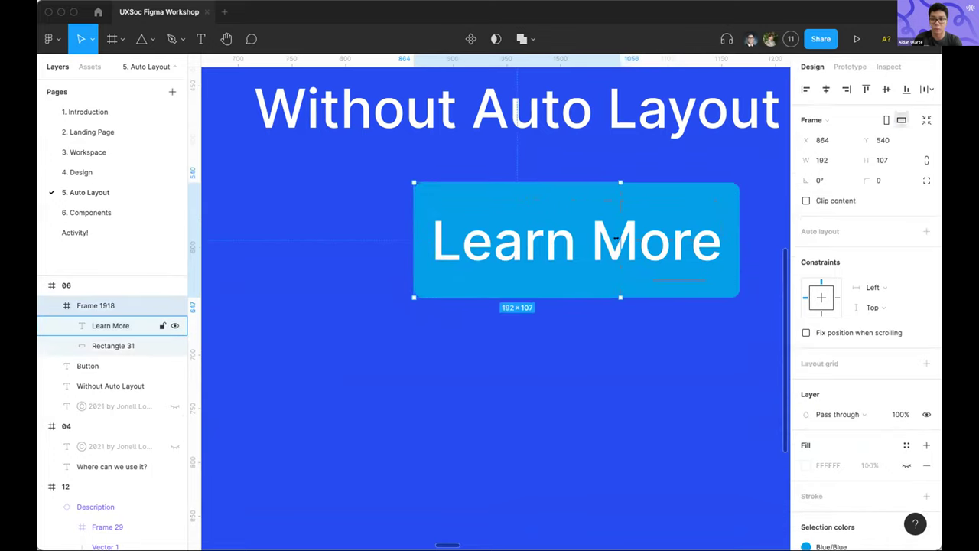
Widen Frame 1918 to W 303 so the label fits with padding
left_click_drag(620, 239, 739, 245)
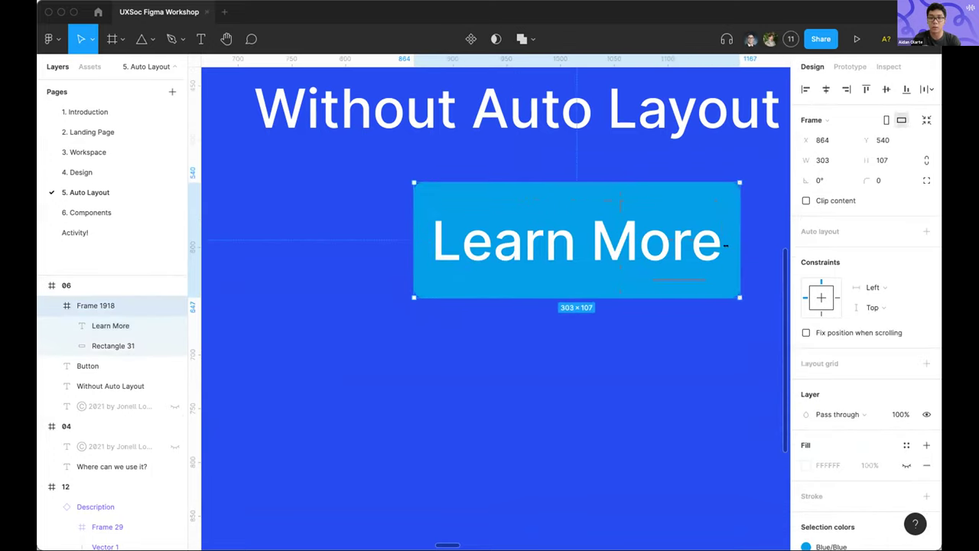
left_click(712, 243)
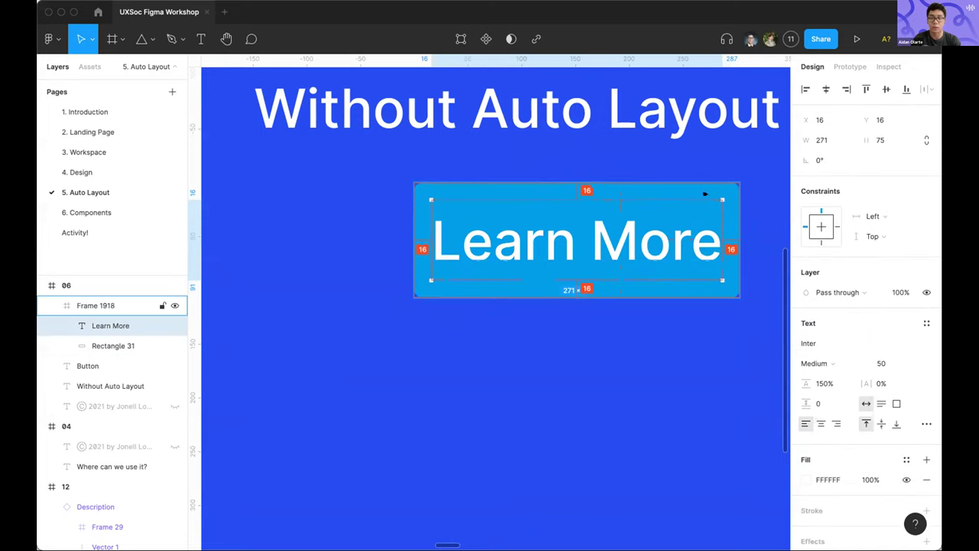
scroll(660, 233, "down", 3)
left_click(696, 365)
Relabel the Frame 38 auto-layout button 'Learn More' and check its 303×107 size
scroll(578, 344, "down", 2)
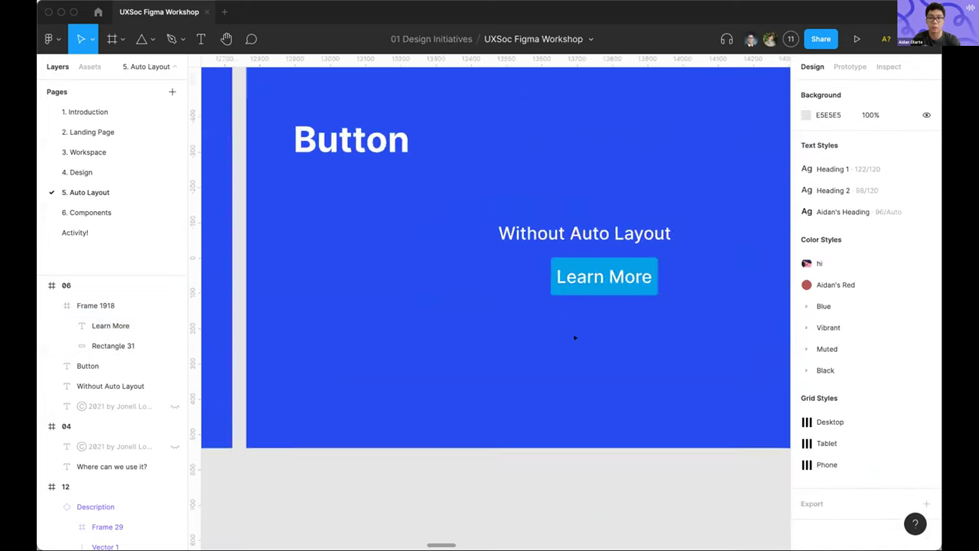
scroll(575, 337, "right", 10)
scroll(503, 287, "up", 2)
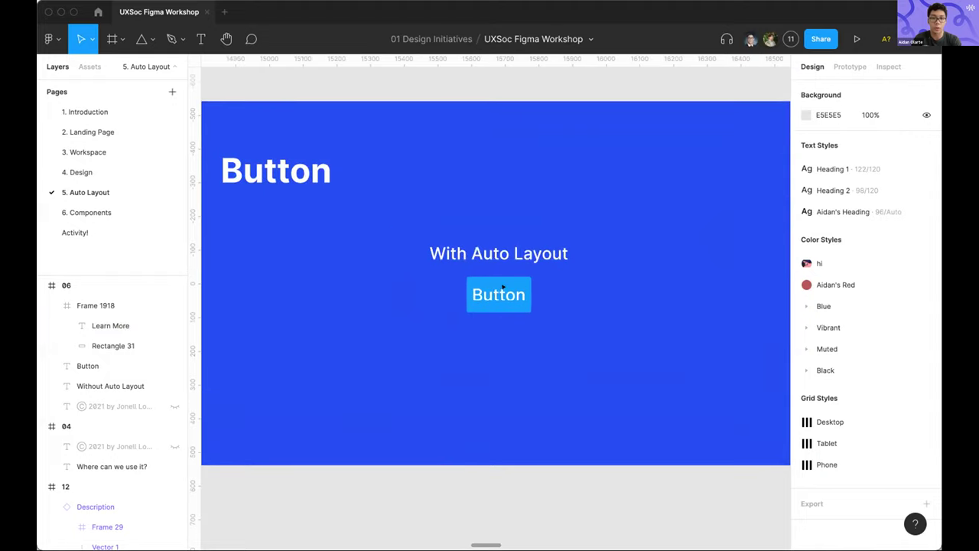
double_click(503, 286)
scroll(117, 349, "up", 2)
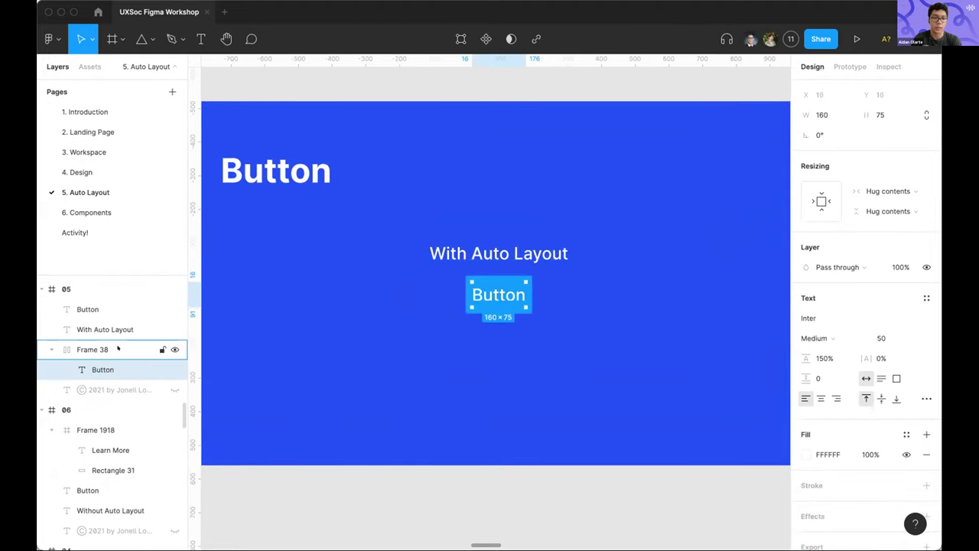
left_click(117, 349)
double_click(502, 288)
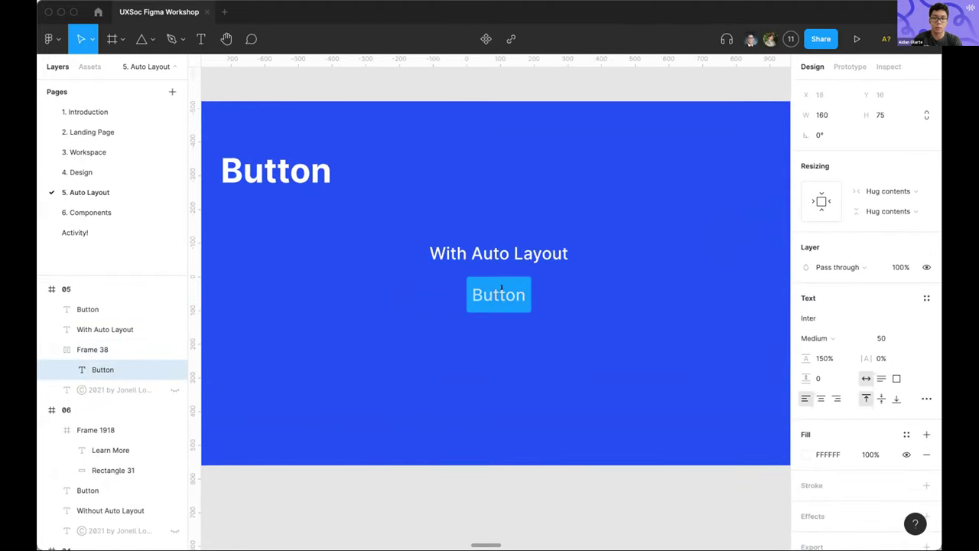
type("Learn More")
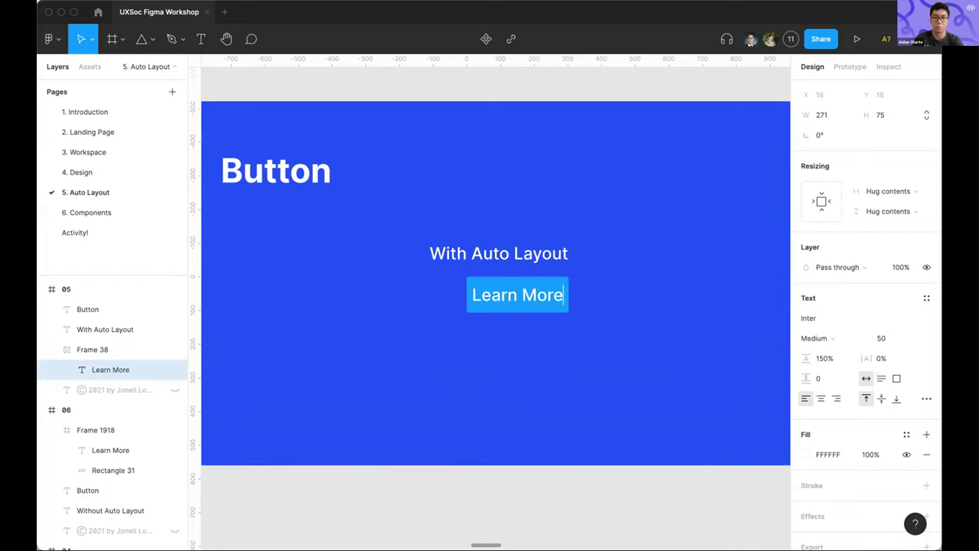
key("Escape")
left_click(604, 357)
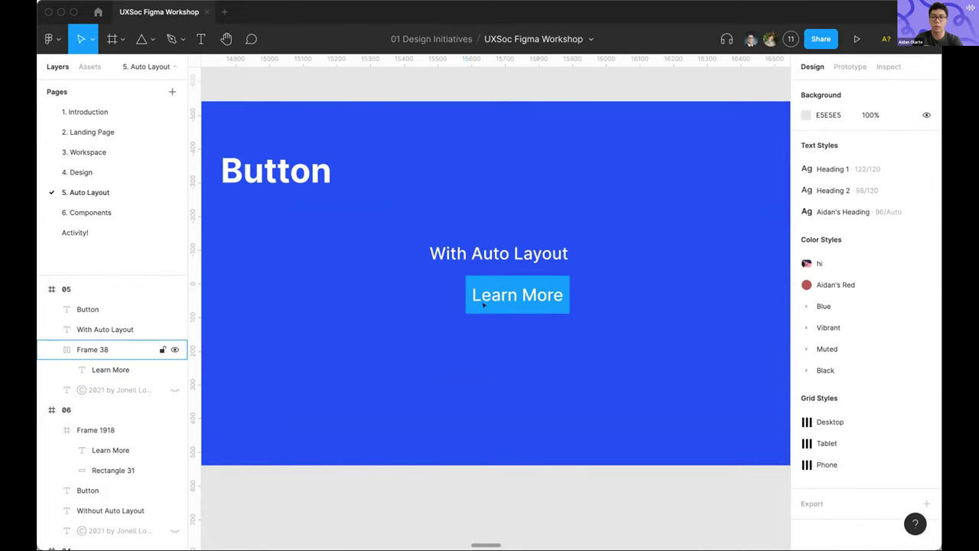
left_click(505, 289)
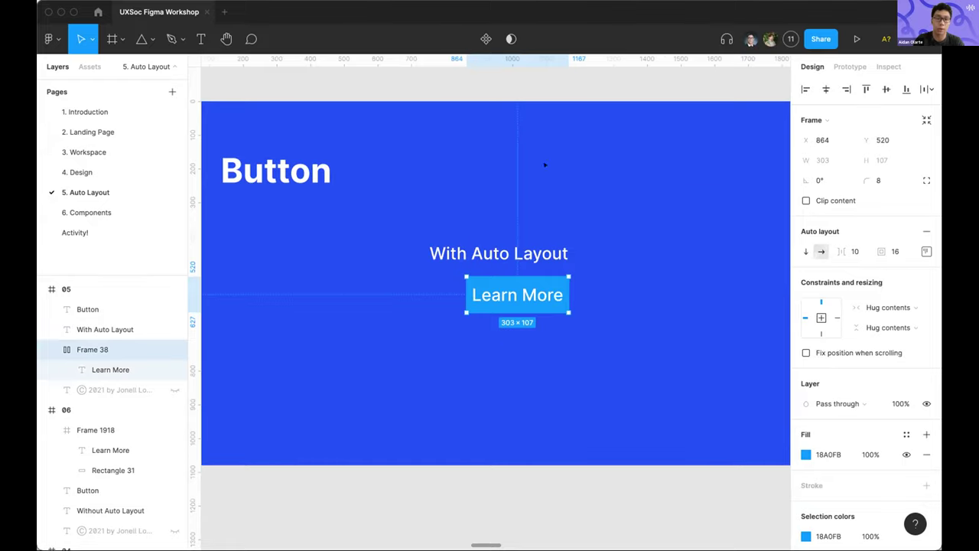
Move over to the List slide and select the second item of the Without Auto Layout list
scroll(484, 196, "down", 5)
scroll(484, 195, "left", 3)
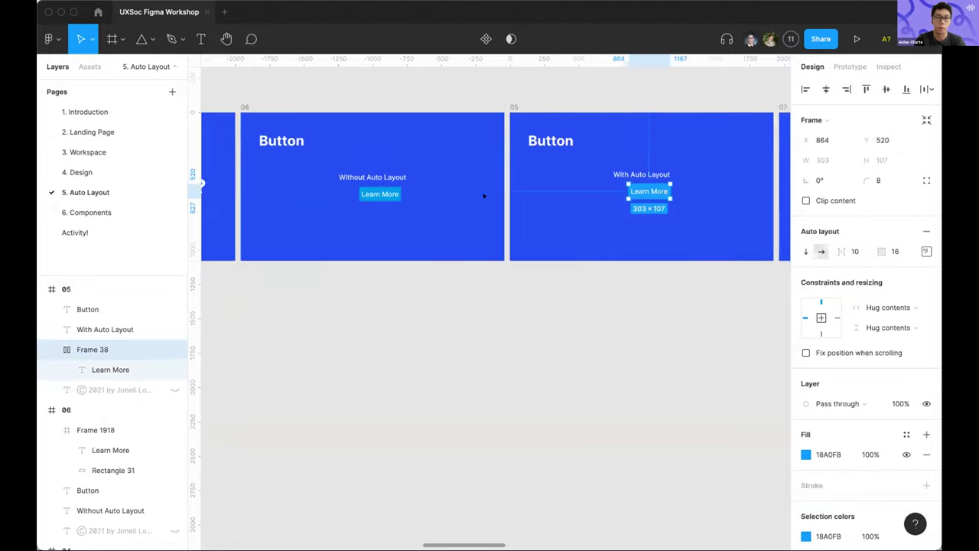
scroll(484, 195, "up", 3)
scroll(484, 196, "right", 5)
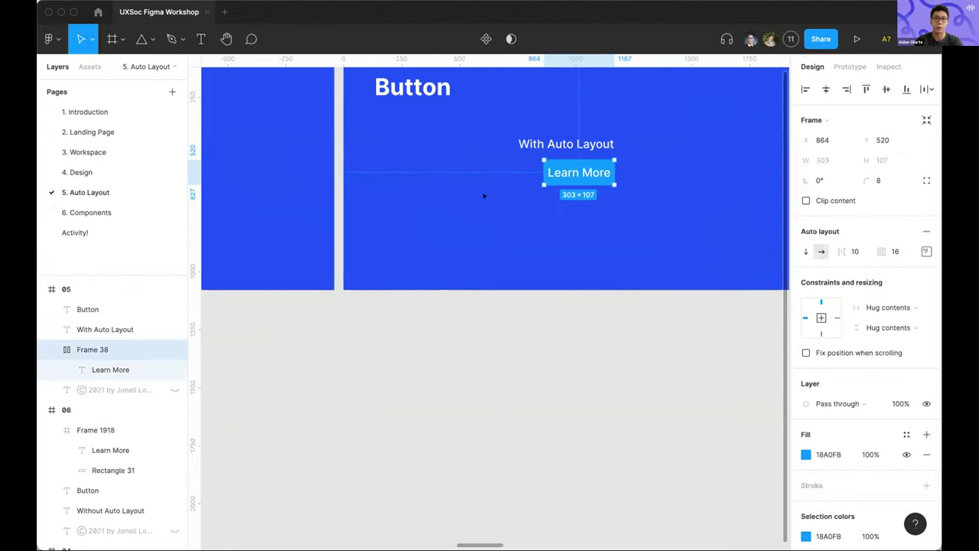
scroll(484, 196, "up", 2)
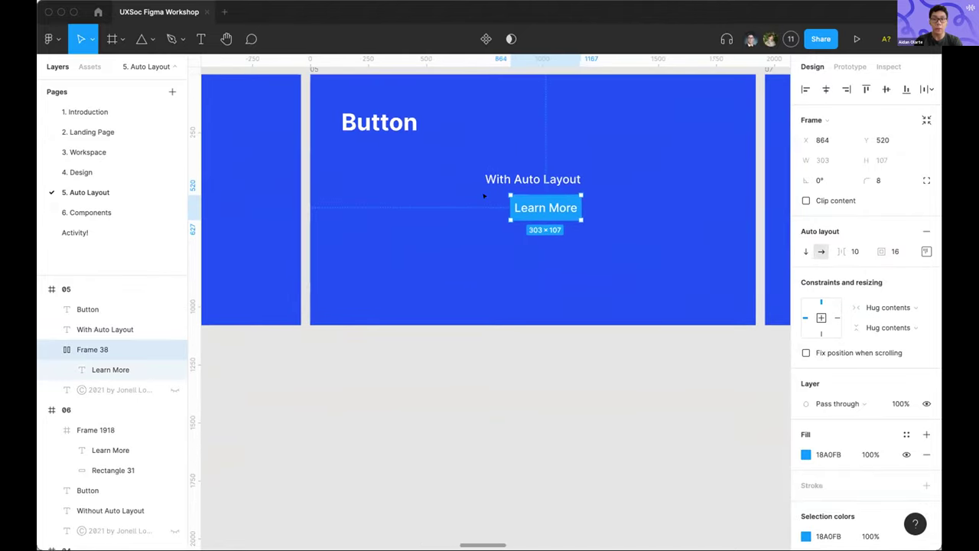
scroll(483, 196, "right", 7)
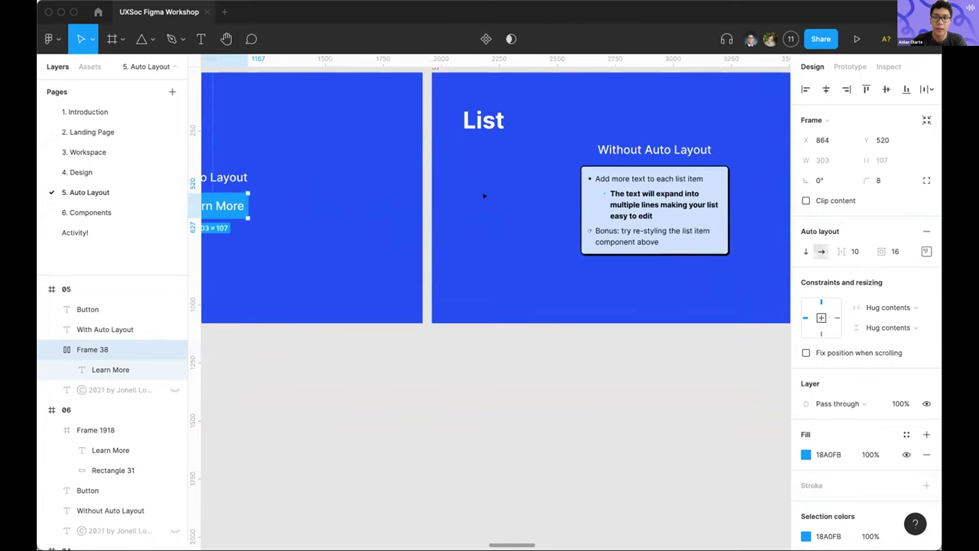
scroll(484, 196, "right", 2)
left_click(517, 197)
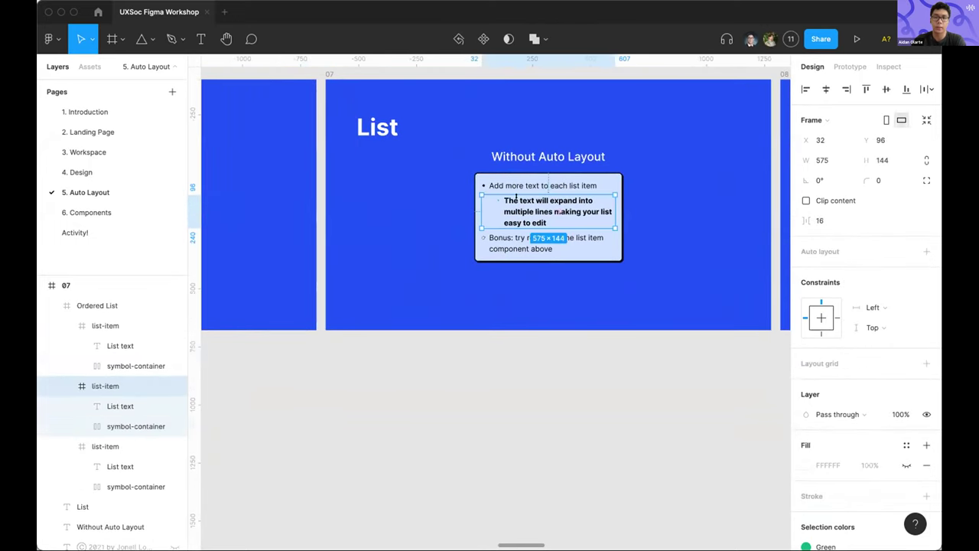
Append 'hello hello hello' to the first list item, which now overlaps the bold second item
scroll(517, 197, "up", 5)
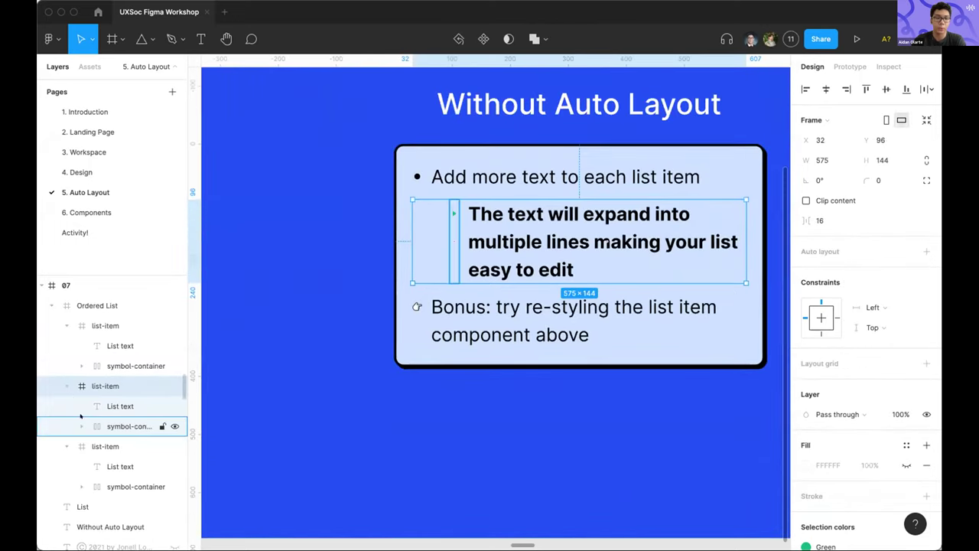
scroll(564, 231, "down", 3)
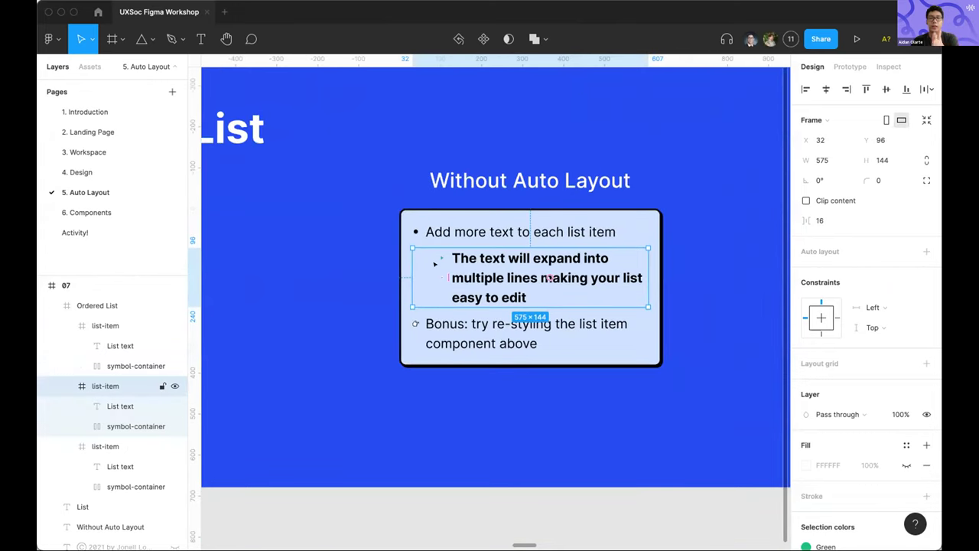
left_click(433, 223)
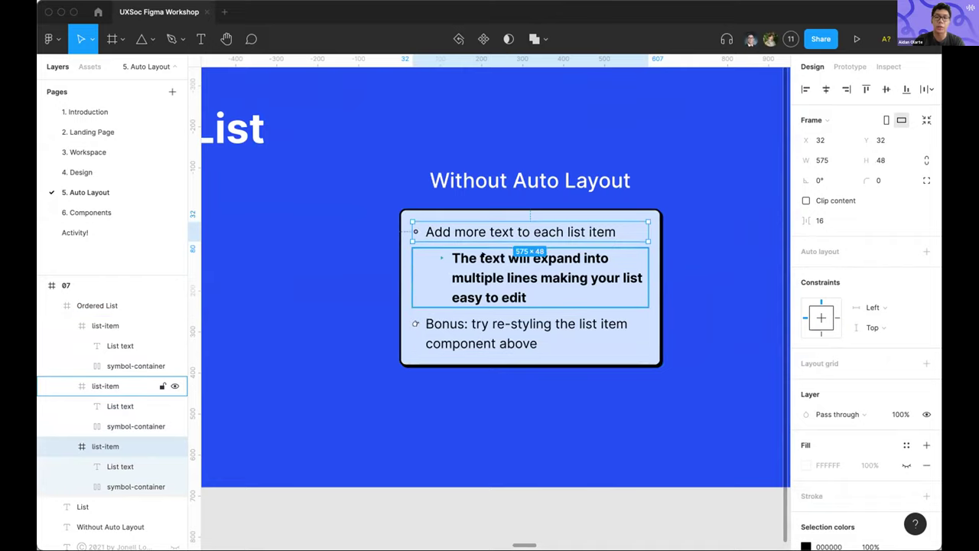
left_click(503, 284)
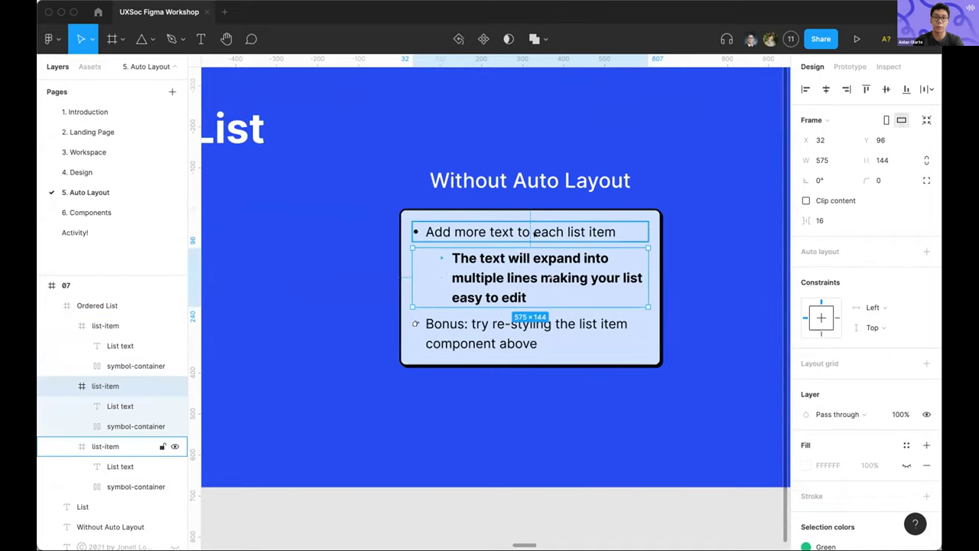
left_click(534, 234)
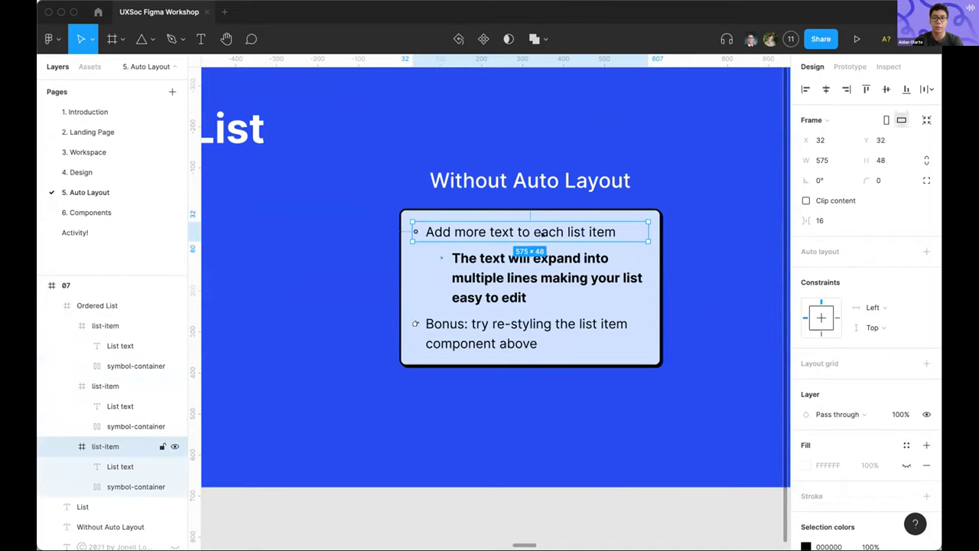
double_click(584, 229)
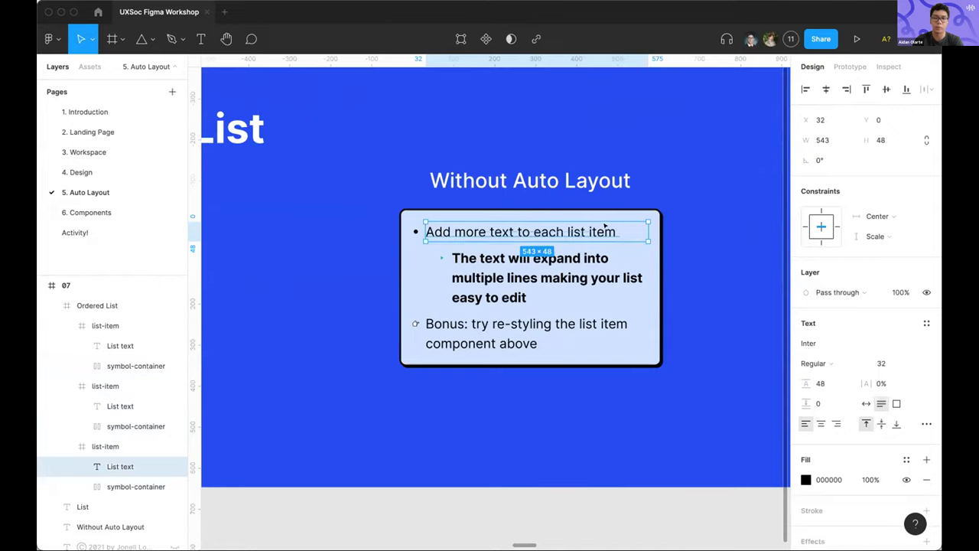
double_click(605, 227)
left_click(613, 230)
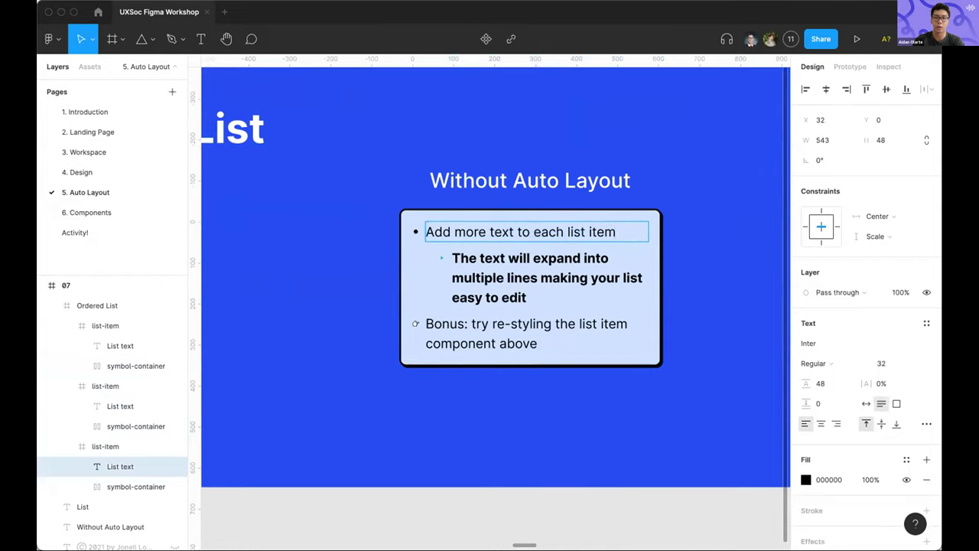
type("hello hello h")
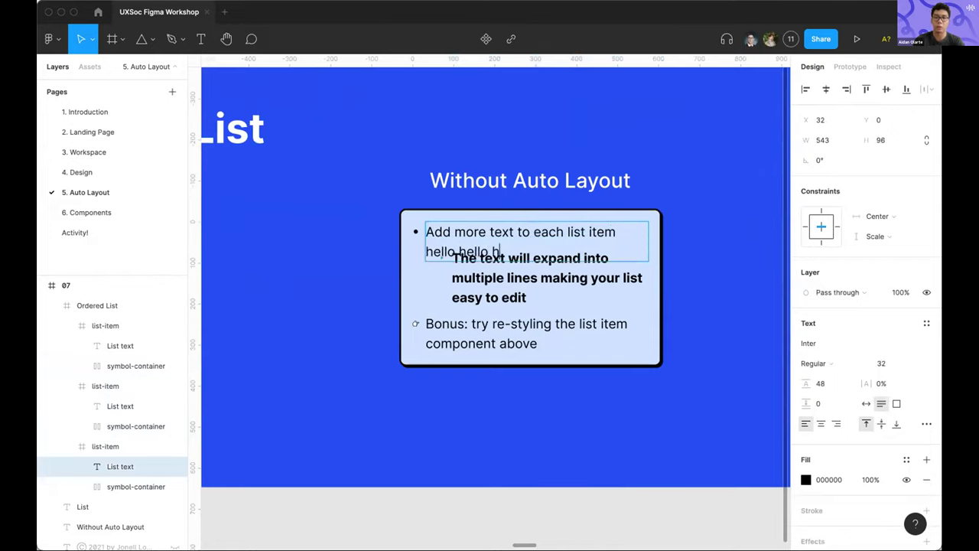
type("ello")
key("Escape")
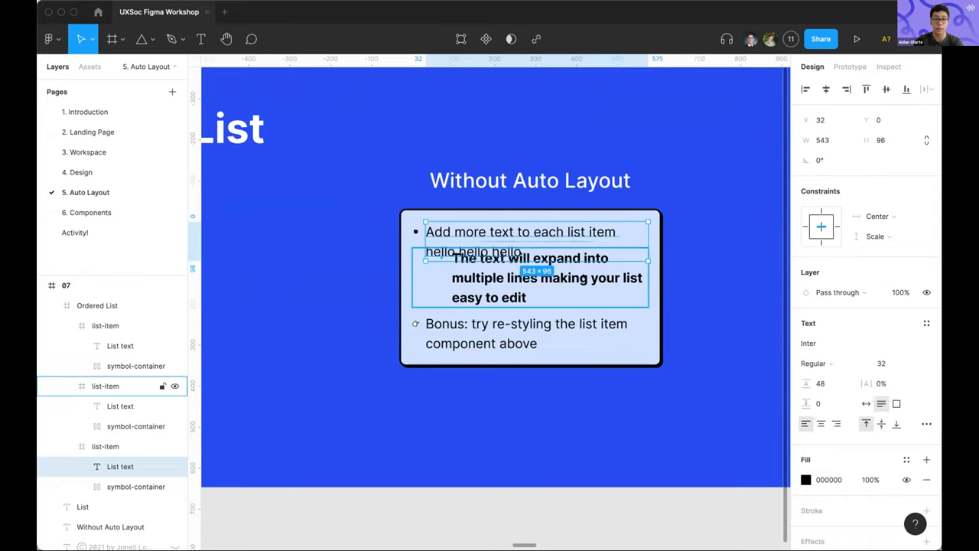
left_click(114, 386)
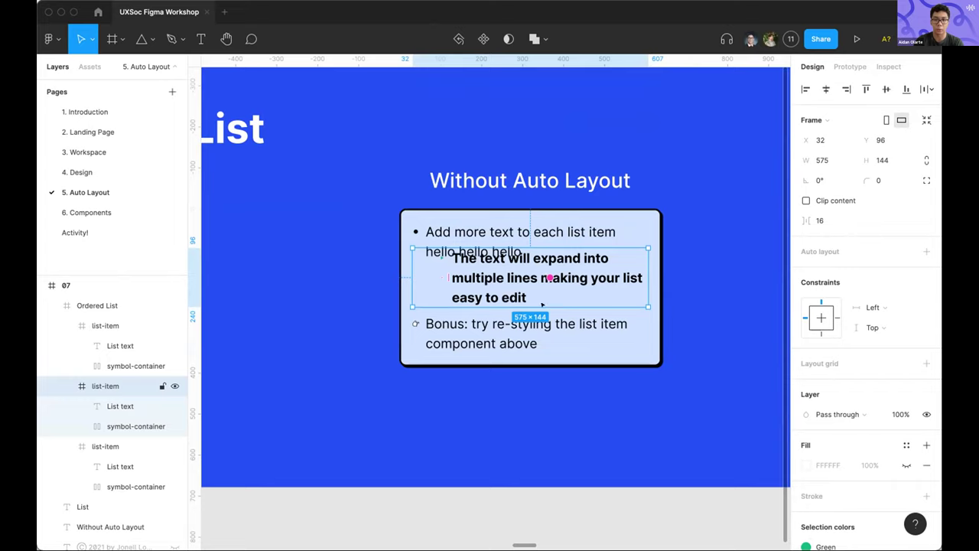
Move the two lower list items down and make the Ordered List card taller
left_click(530, 334, "shift")
left_click_drag(531, 335, 531, 360)
left_click(593, 352)
key("super+alt+shift+r")
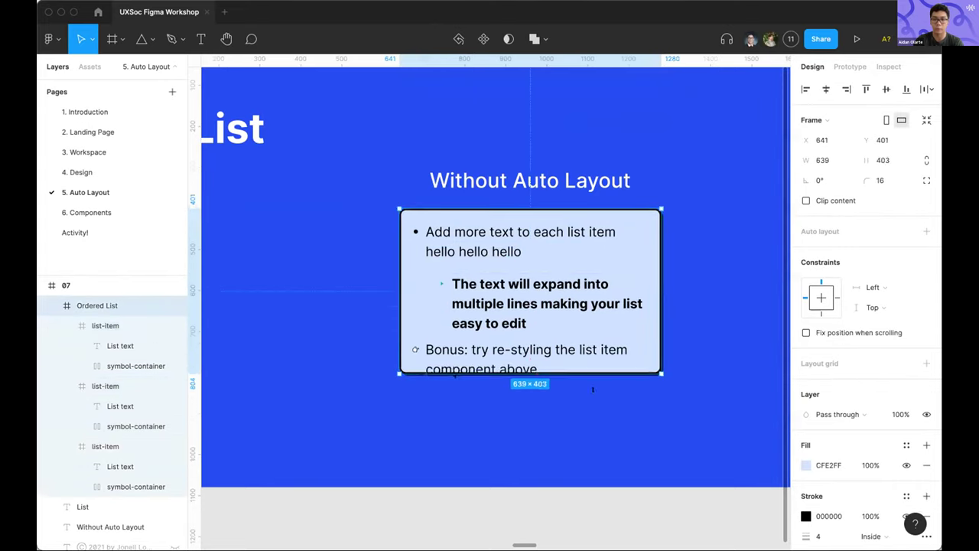
Duplicate the Bonus item, place the copy below it, and extend the card to enclose it
left_click(540, 321)
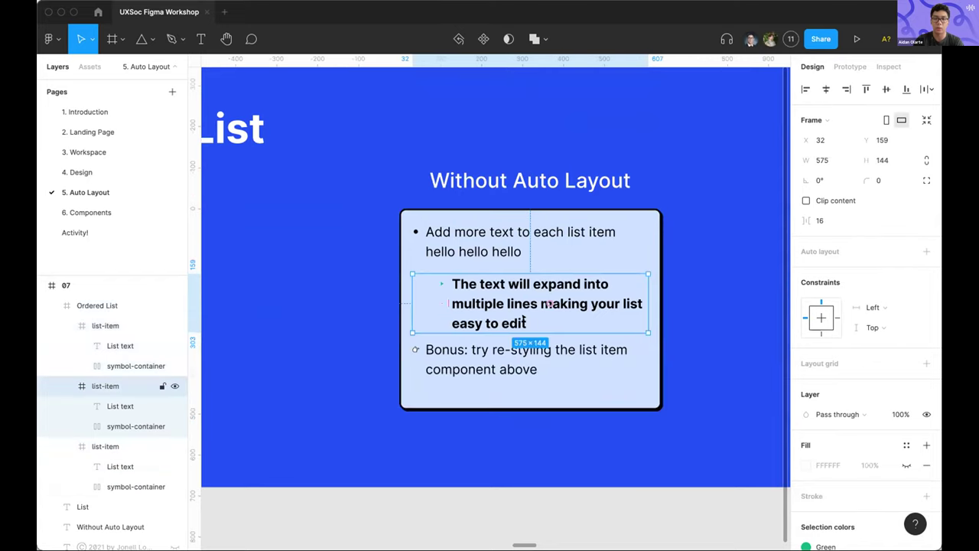
left_click(544, 368)
key("super+d")
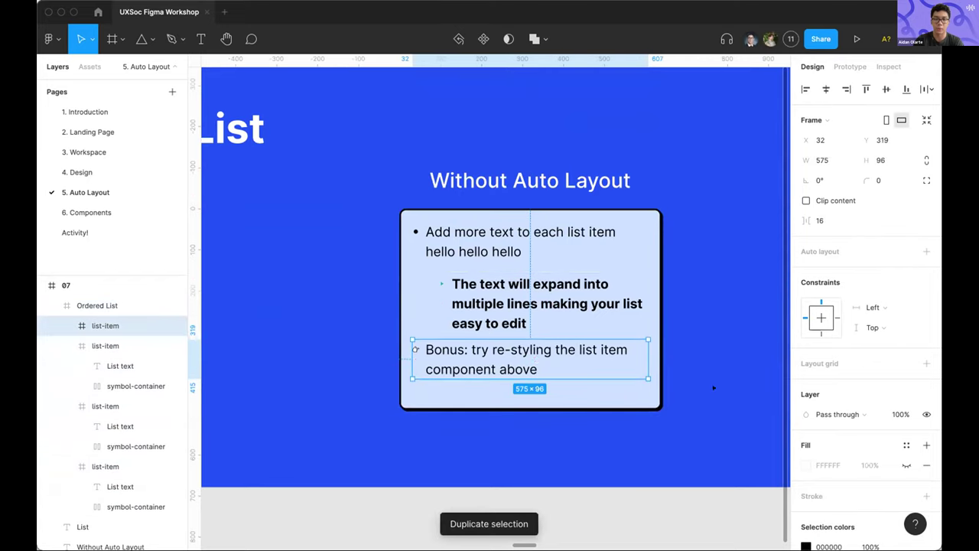
left_click_drag(553, 365, 554, 416)
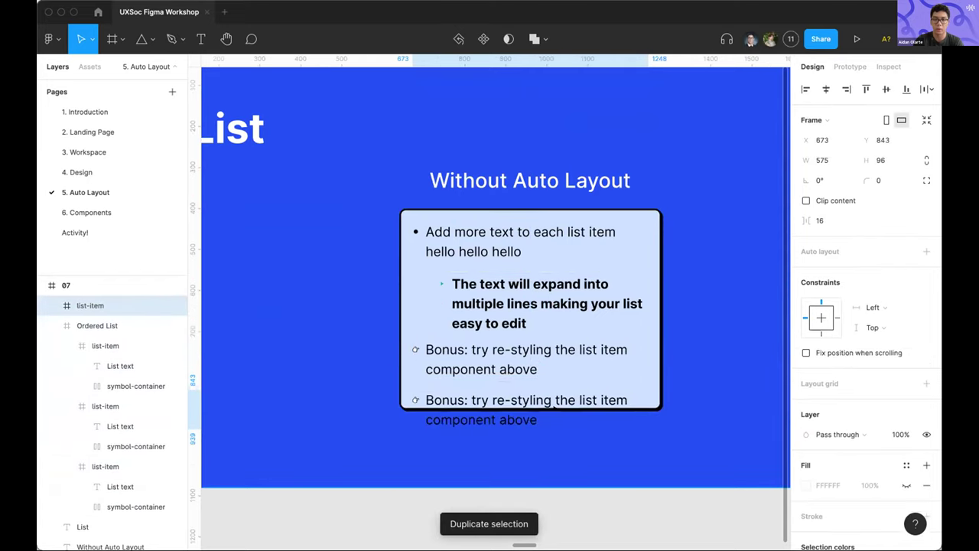
left_click(644, 367)
left_click_drag(625, 408, 625, 459)
key("Escape")
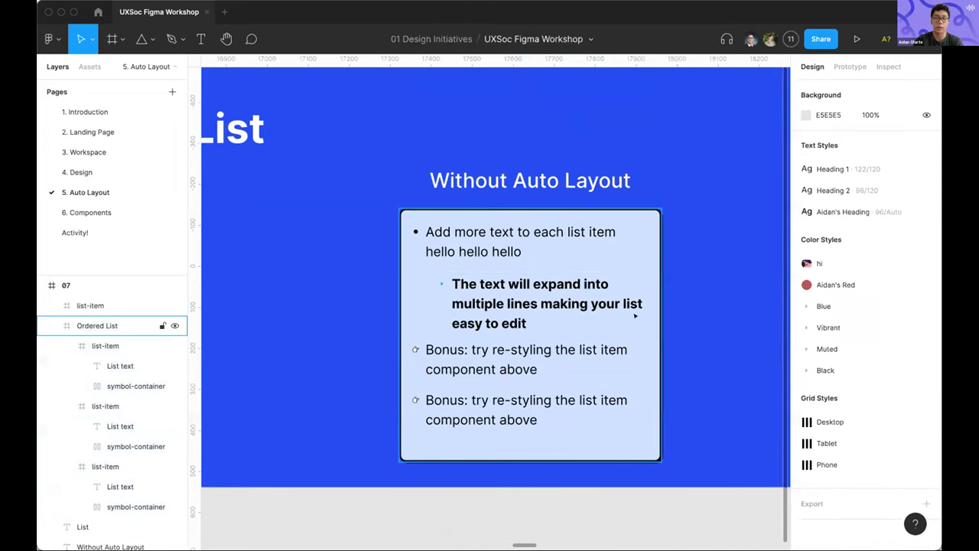
scroll(634, 315, "down", 5)
scroll(635, 315, "right", 10)
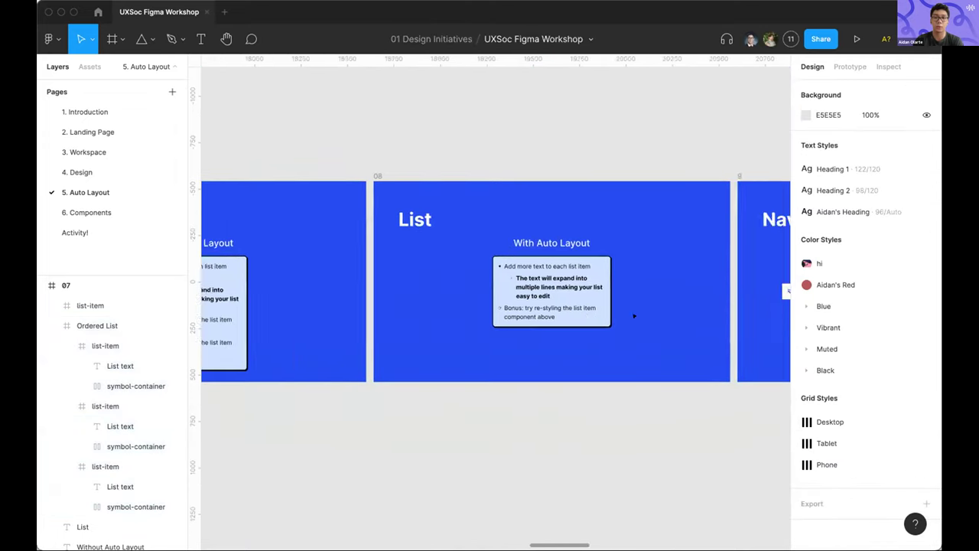
Add extra text to the end of the first item in the With Auto Layout list
scroll(634, 316, "up", 5)
double_click(329, 208)
key("Right")
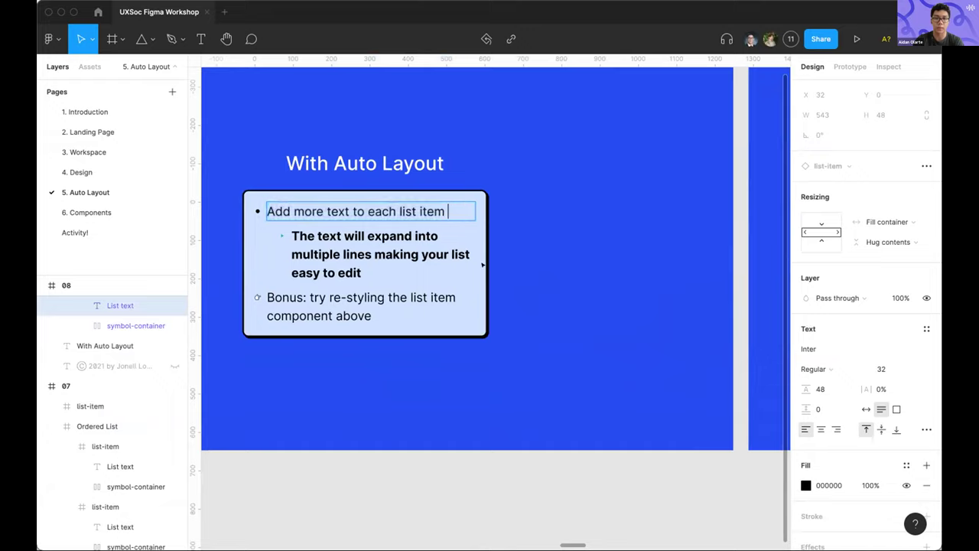
type("kjfsd,fdfsjsfkjhkjsdfhkj")
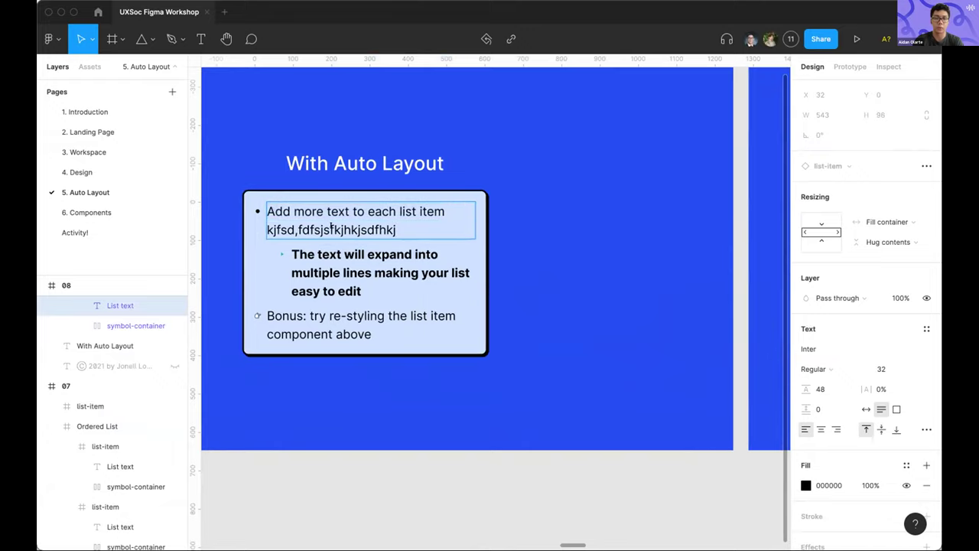
key("Escape")
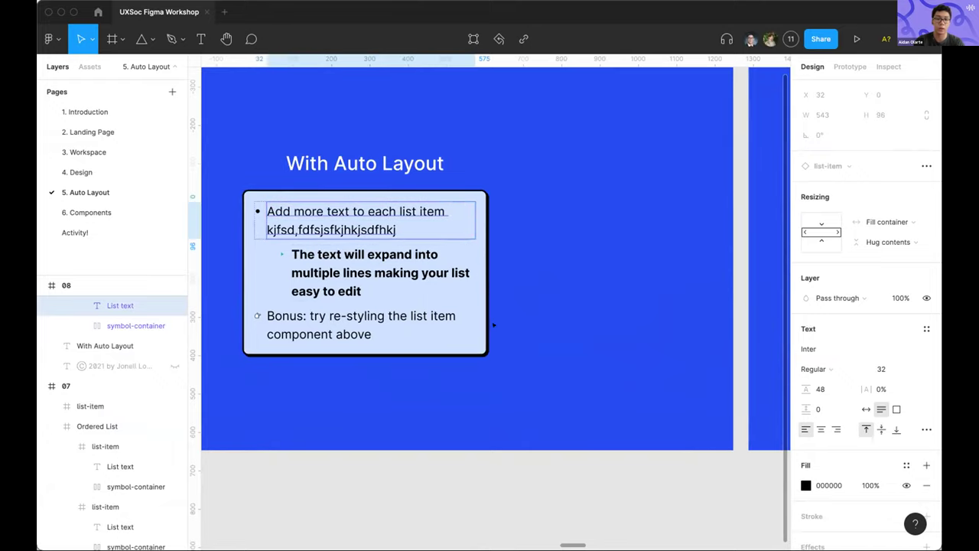
Duplicate the bold list item and check its auto layout padding settings
left_click(396, 289)
key("ctrl+d")
key("ctrl+d")
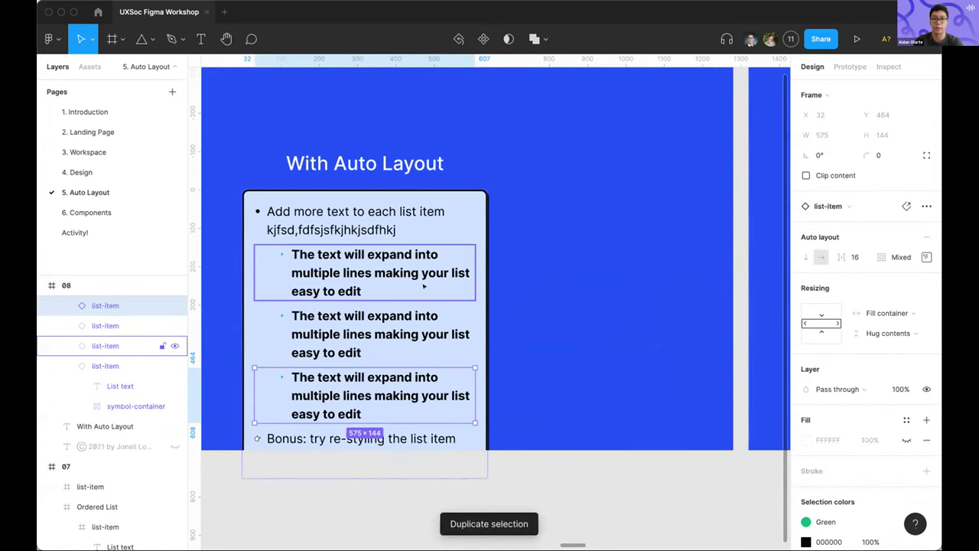
left_click(423, 286)
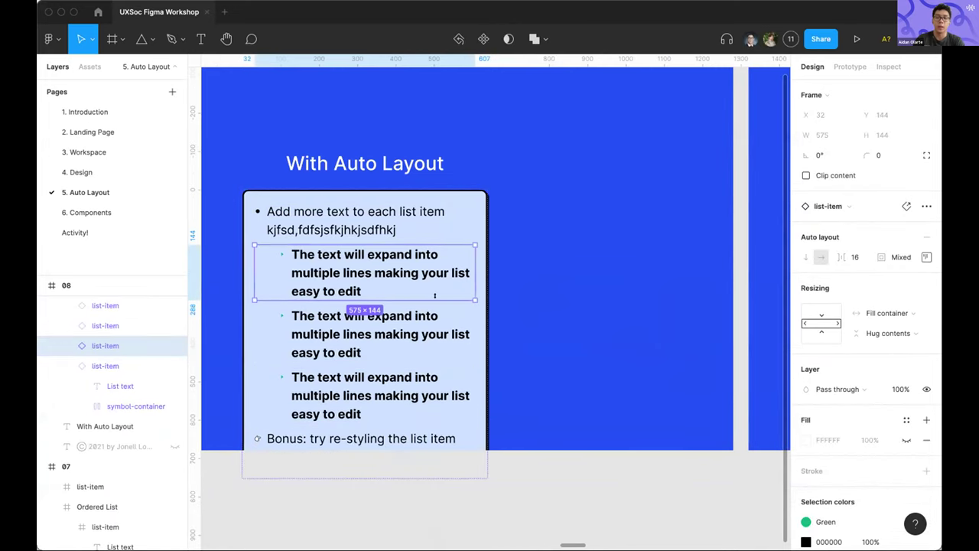
scroll(535, 295, "left", 3)
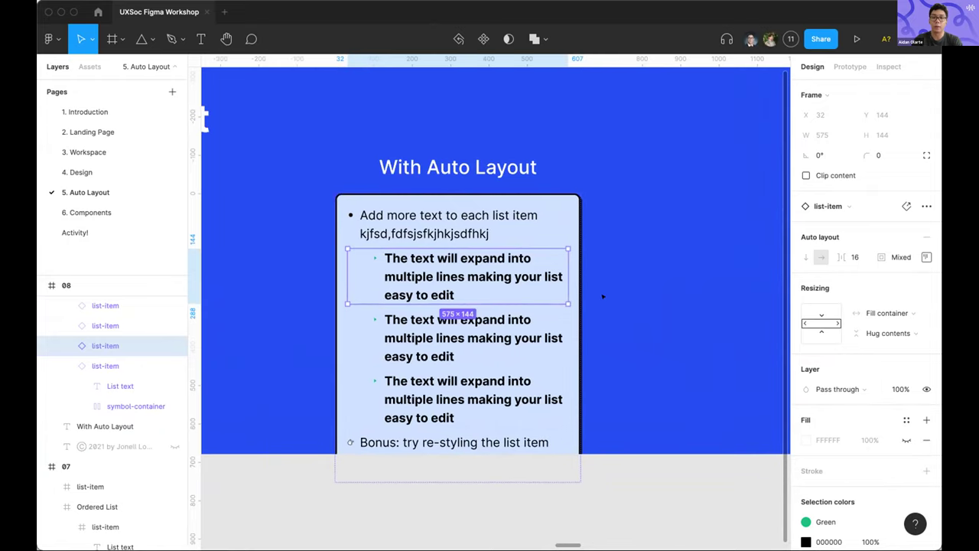
scroll(603, 296, "left", 2)
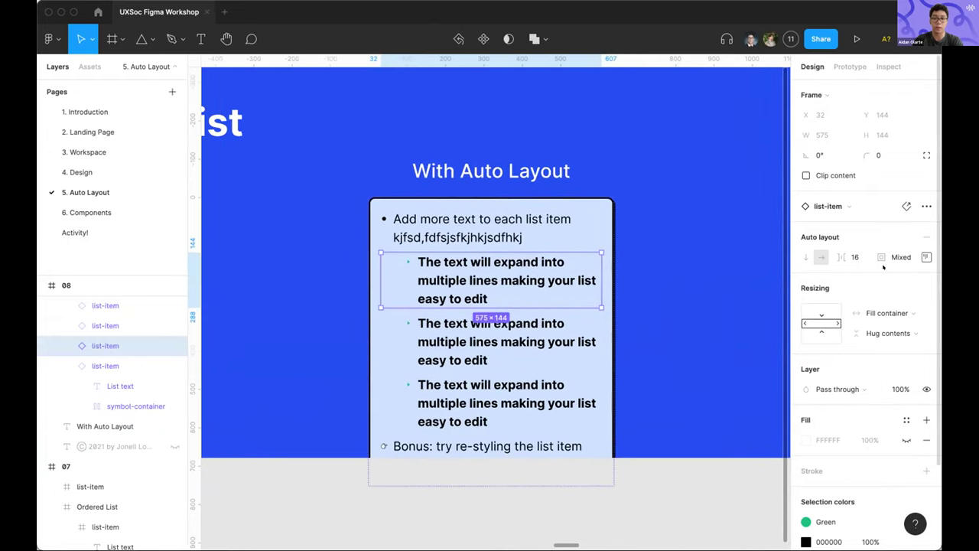
left_click(926, 257)
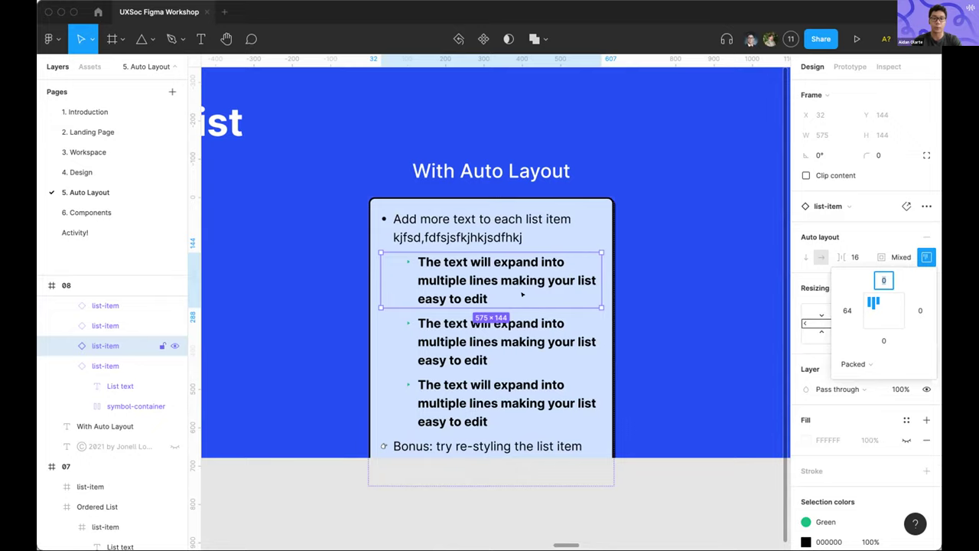
left_click(644, 295)
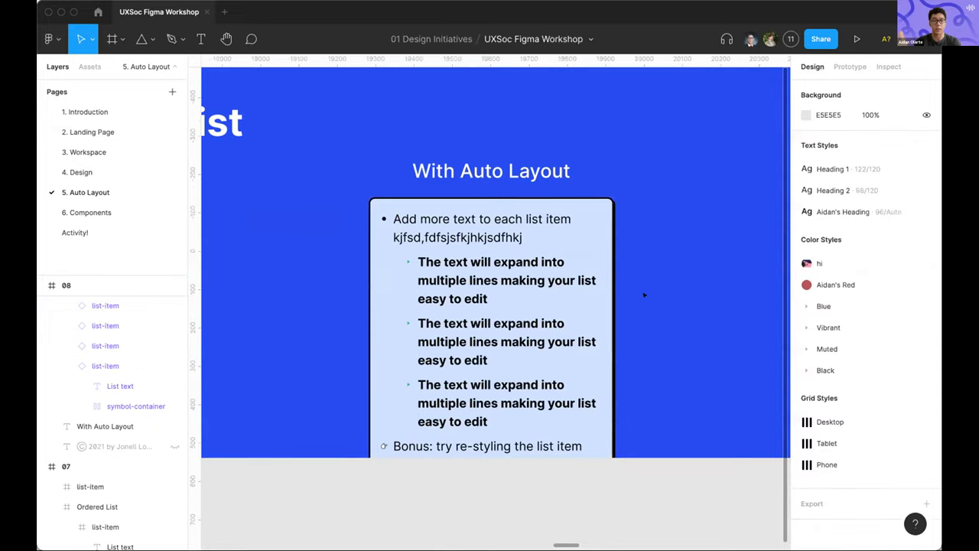
Delete the extra copy of the bold list item
scroll(593, 277, "down", 2)
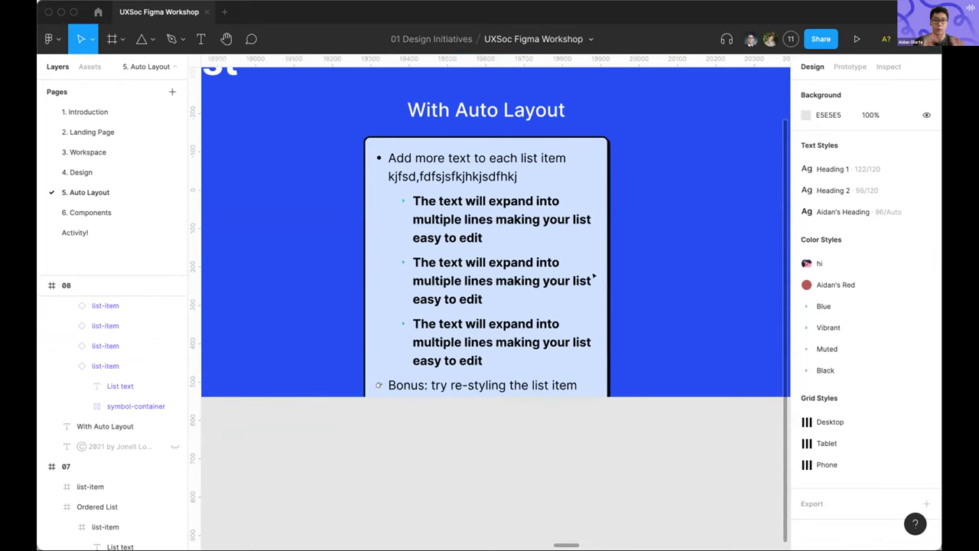
double_click(490, 226)
left_click(507, 280)
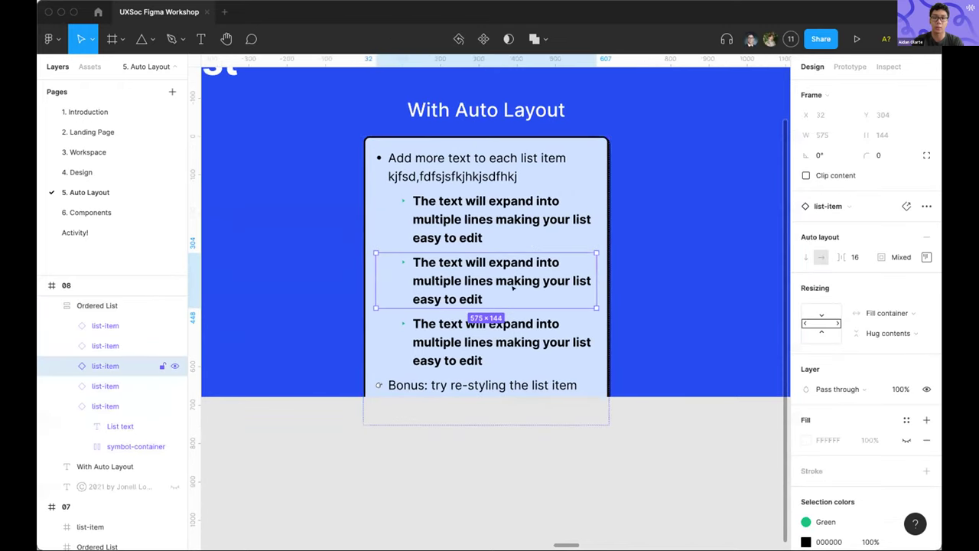
key("Delete")
scroll(620, 276, "down", 5)
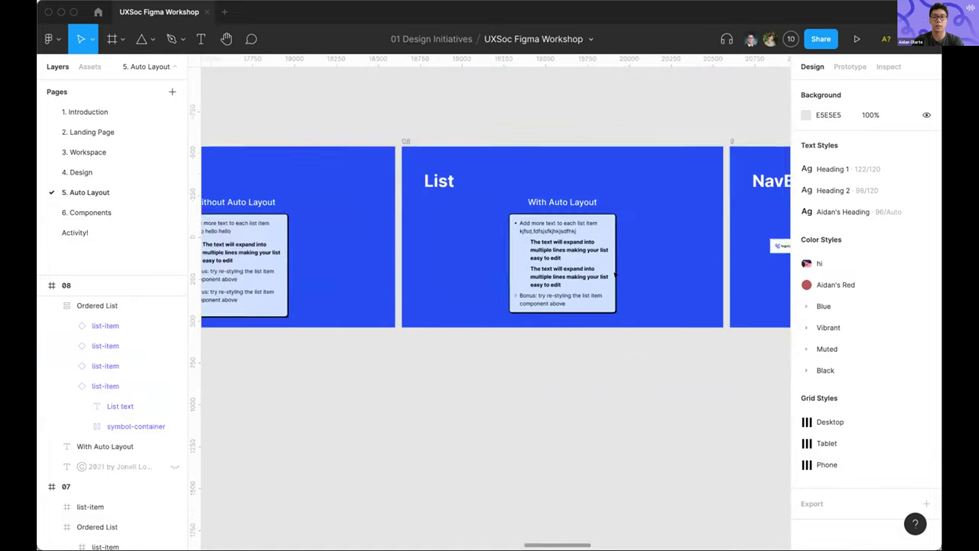
Zoom into the NavBar slide and inspect Navbar-Wireframe-Frame and its Frame 359 link group
scroll(615, 274, "right", 3)
scroll(608, 269, "up", 3)
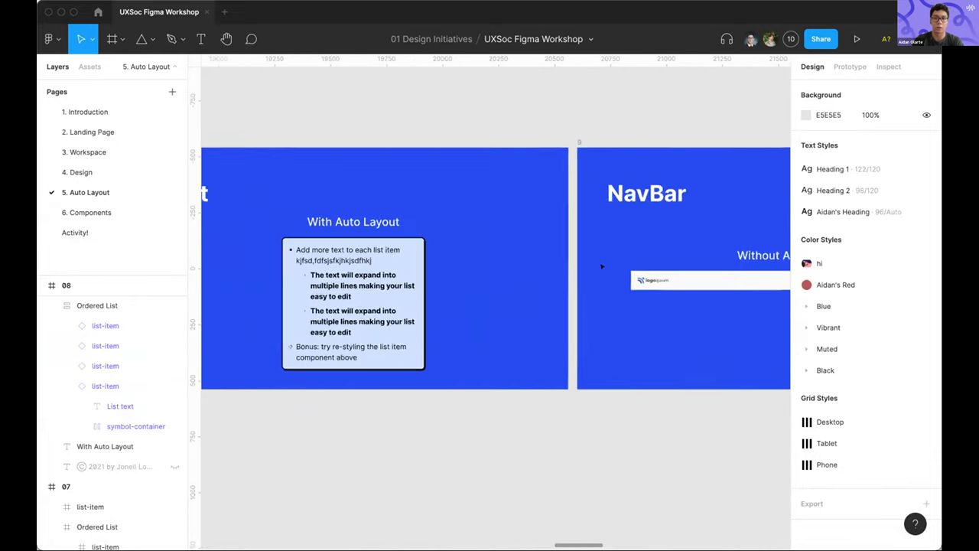
scroll(589, 268, "right", 2)
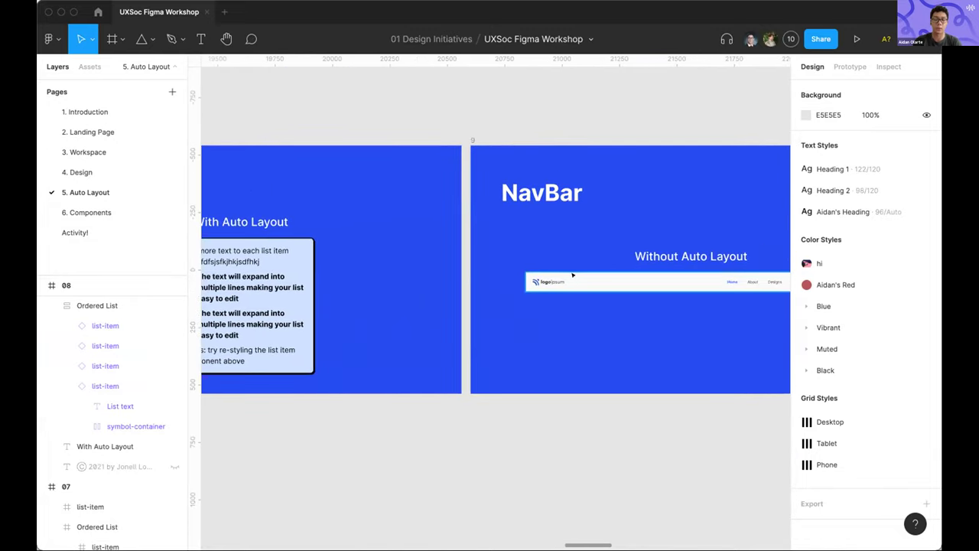
left_click(565, 271)
scroll(566, 270, "right", 3)
scroll(570, 272, "up", 3)
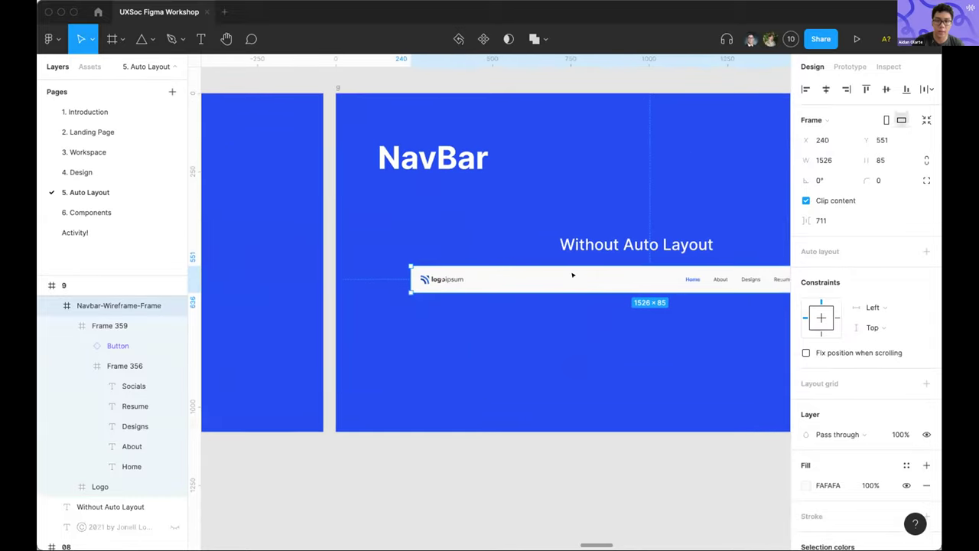
scroll(572, 274, "down", 2)
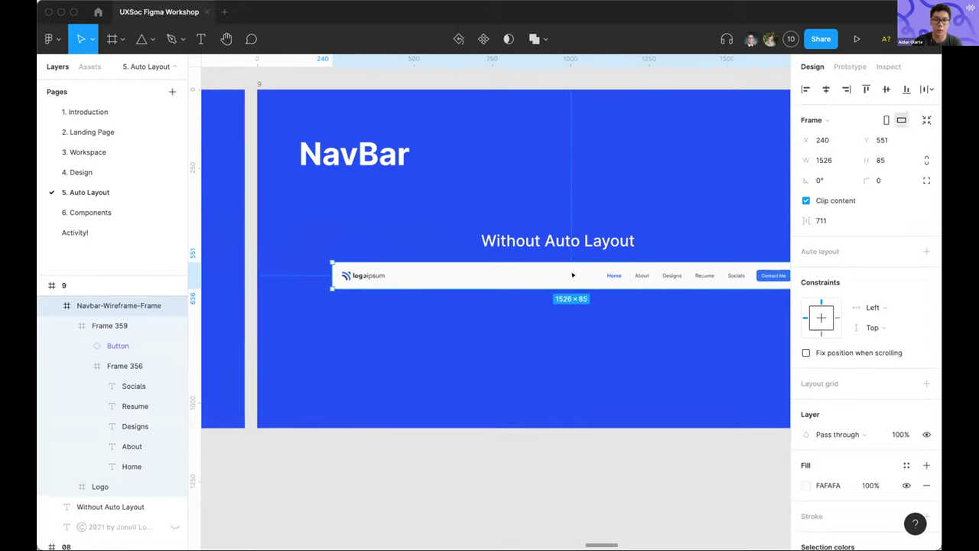
left_click(109, 325)
scroll(727, 306, "up", 2)
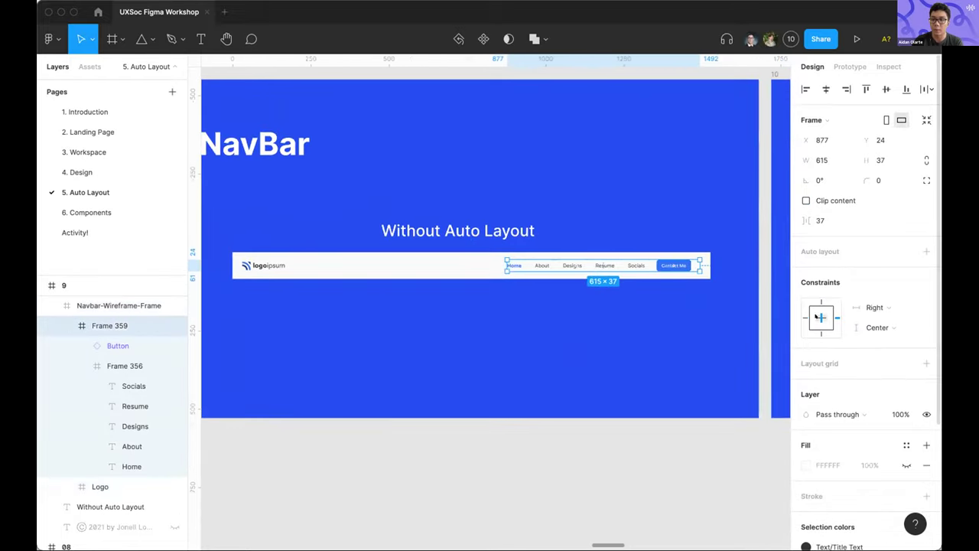
left_click(492, 326)
left_click(514, 266)
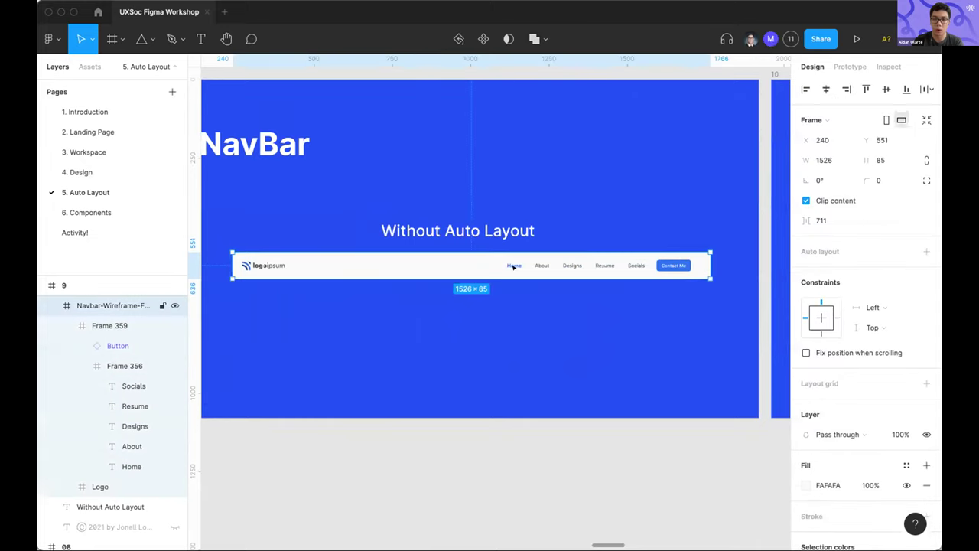
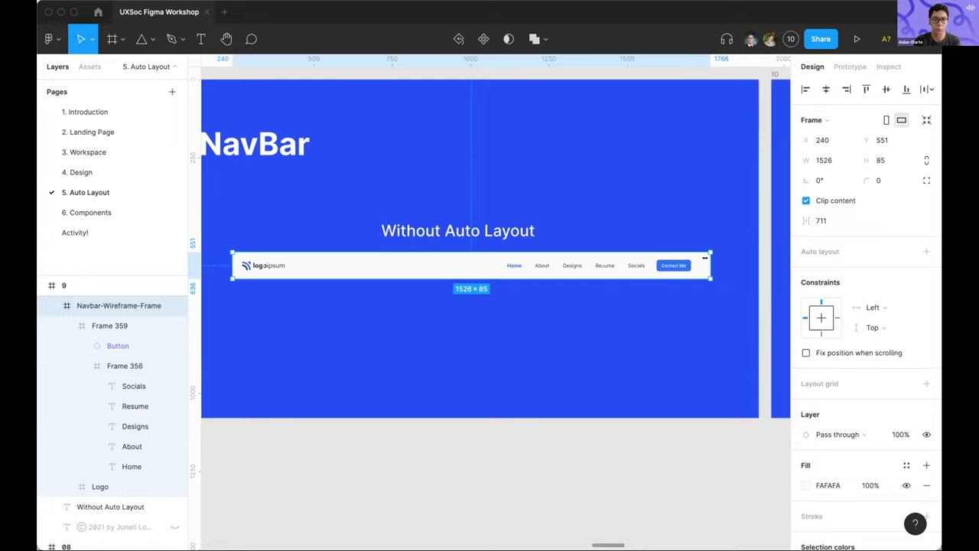
Undo the trial navbar resize and set the nav items group's horizontal constraint to Right
left_click_drag(704, 259, 426, 255)
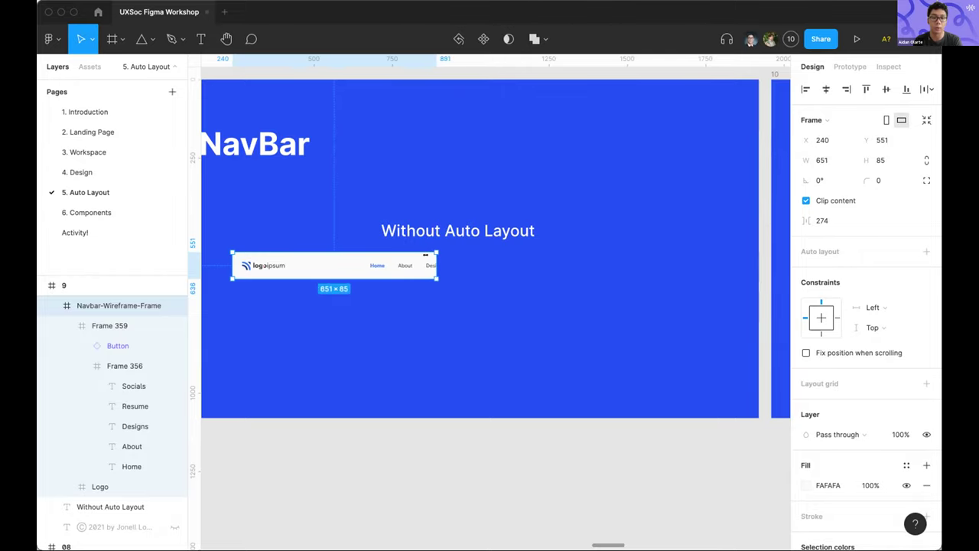
key("super+z")
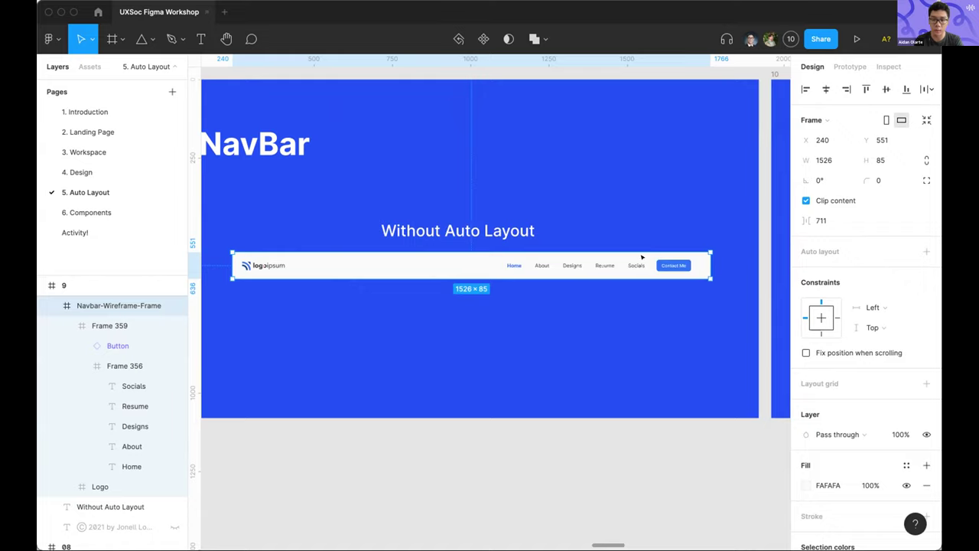
double_click(674, 265)
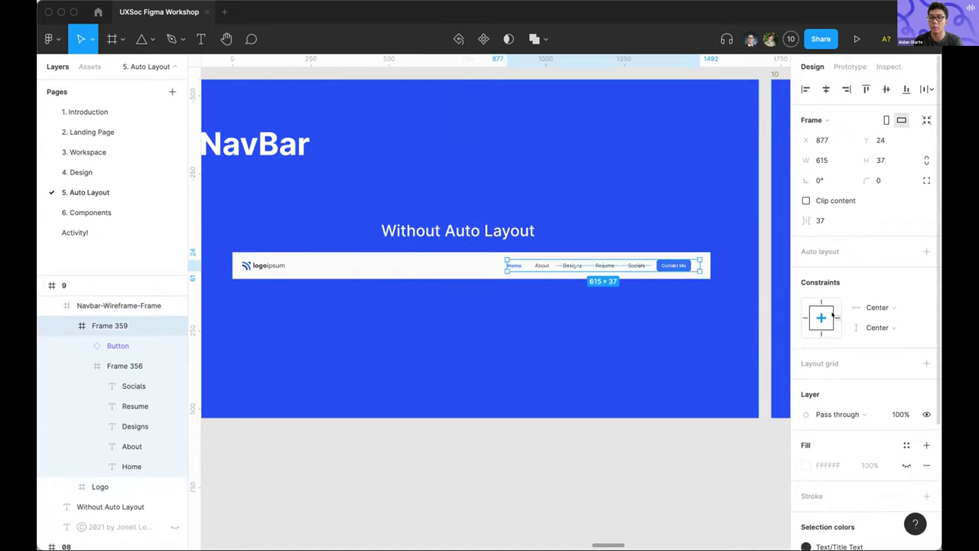
left_click(837, 316)
left_click(675, 299)
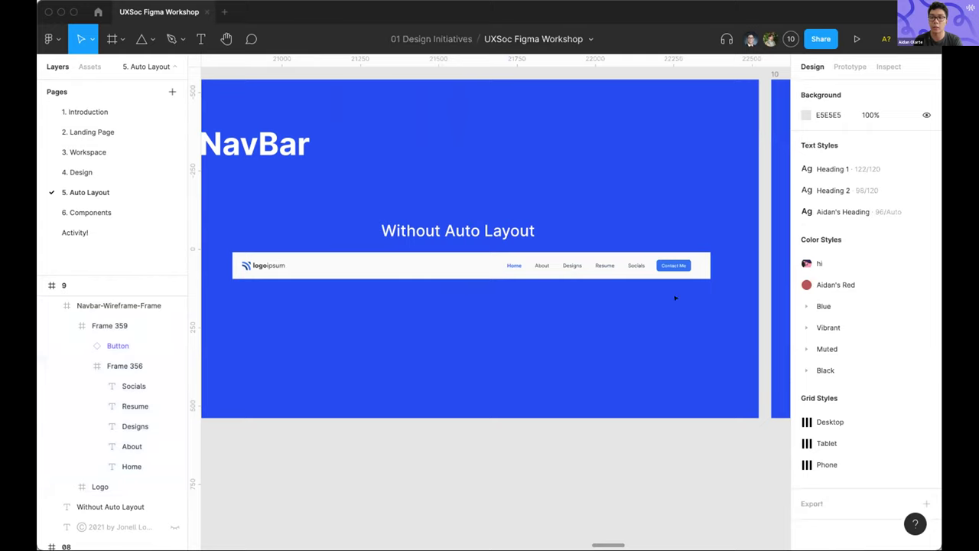
Narrow and re-widen the navbar frame to test the right-pinned nav items
left_click(700, 267)
left_click_drag(710, 266, 553, 257)
left_click_drag(476, 248, 577, 273)
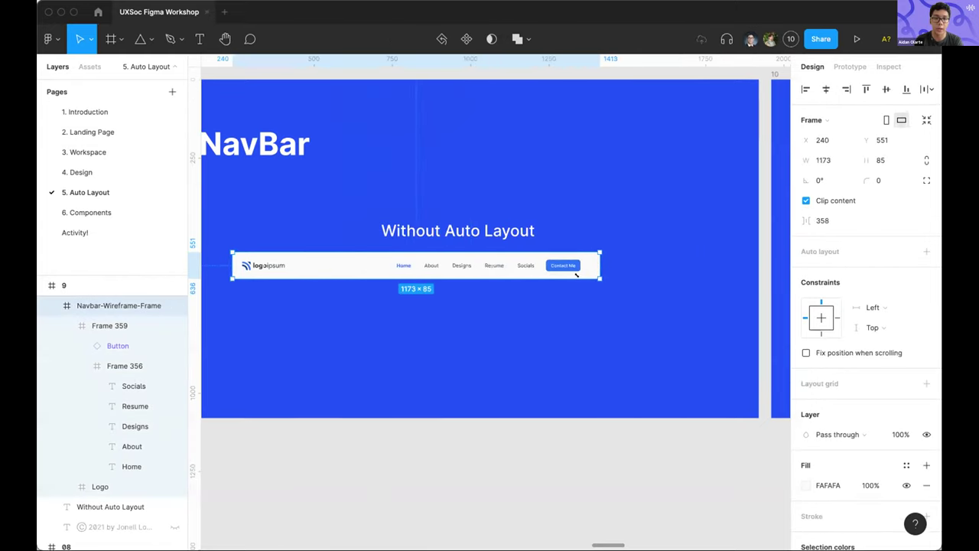
left_click(562, 306)
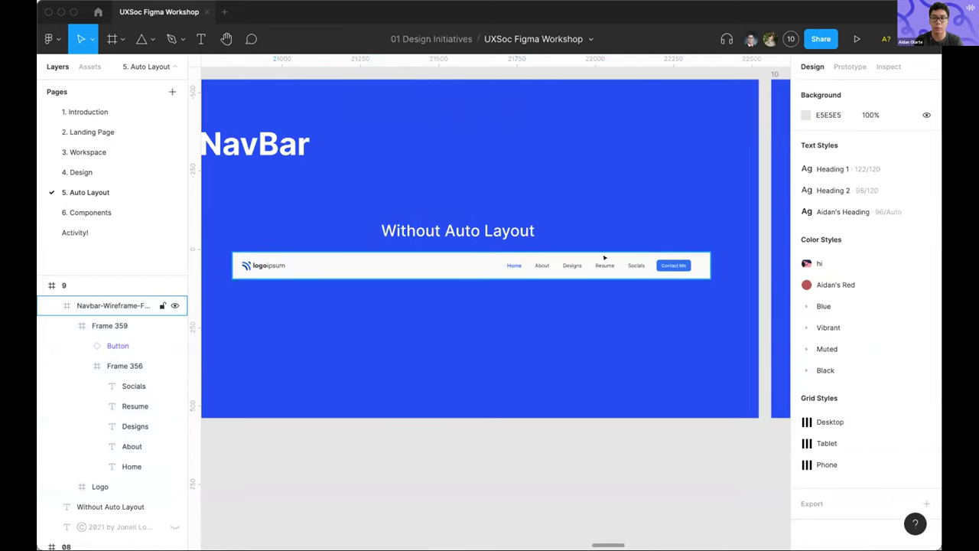
Duplicate the Socials link text and place the copy beside the original
double_click(625, 265)
scroll(620, 260, "up", 2)
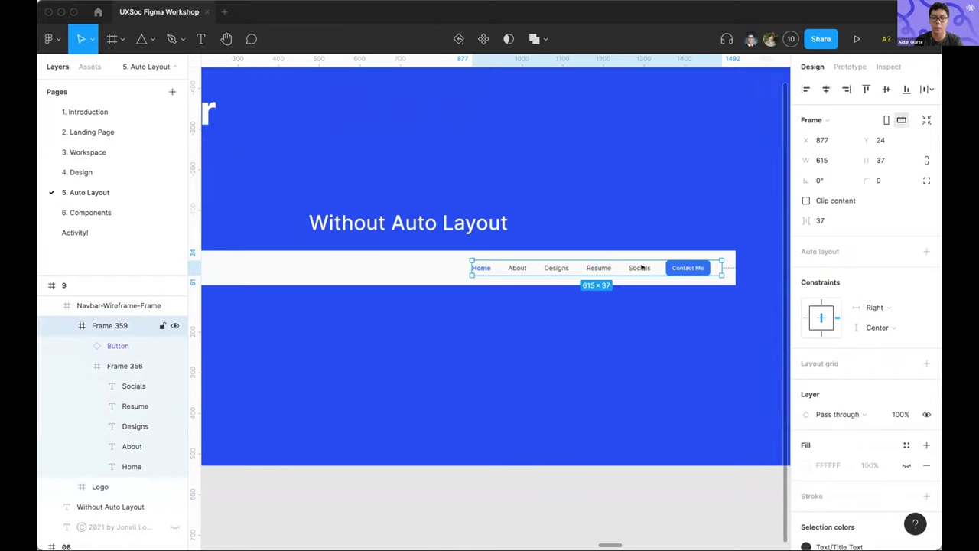
scroll(641, 266, "up", 2)
double_click(635, 262)
double_click(634, 259)
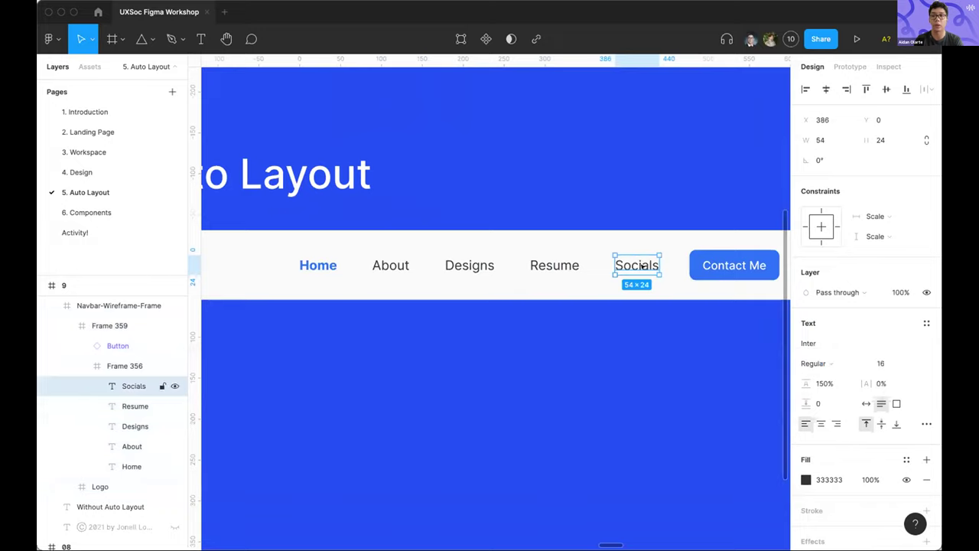
key("super+d")
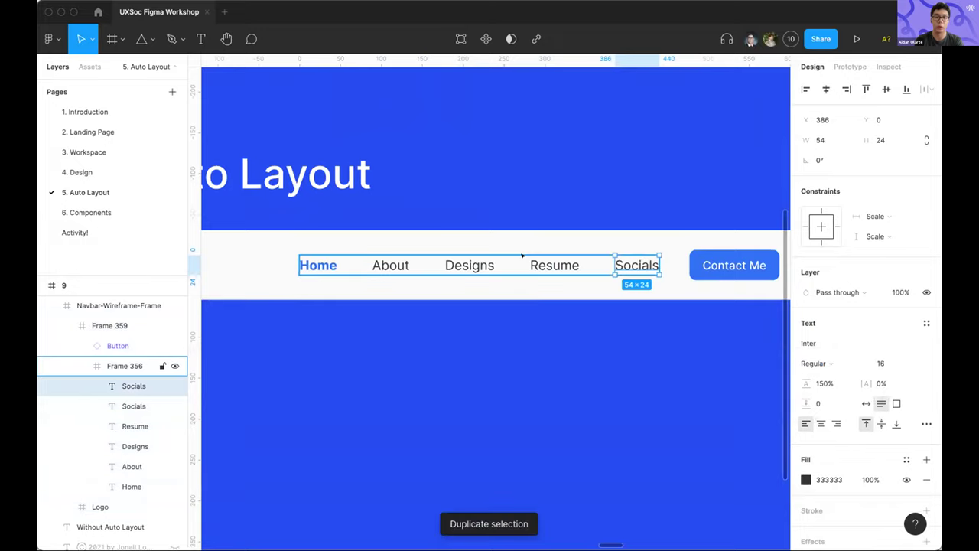
left_click_drag(625, 265, 668, 270)
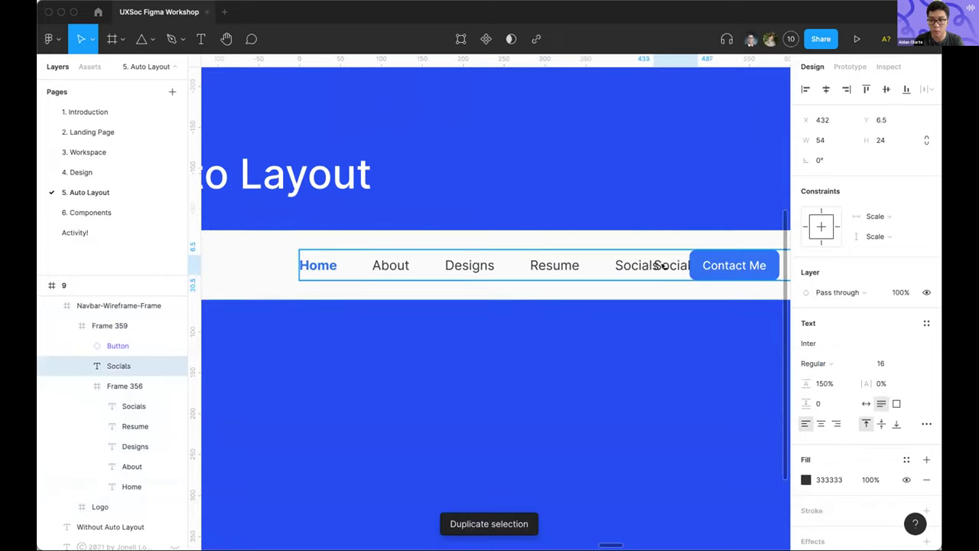
Stretch the menu links frame (Frame 356) leftward, then select the duplicate Socials text
left_click(99, 386)
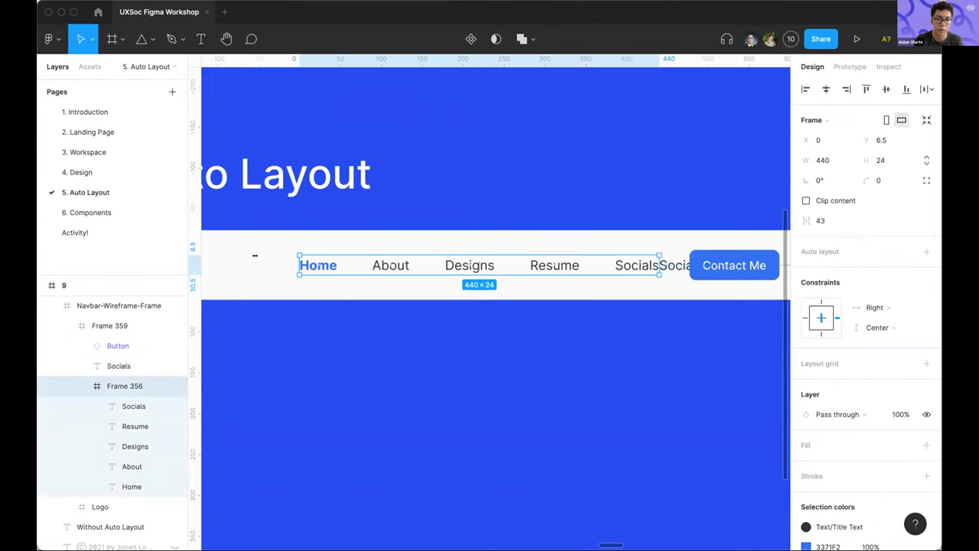
left_click_drag(255, 255, 227, 265)
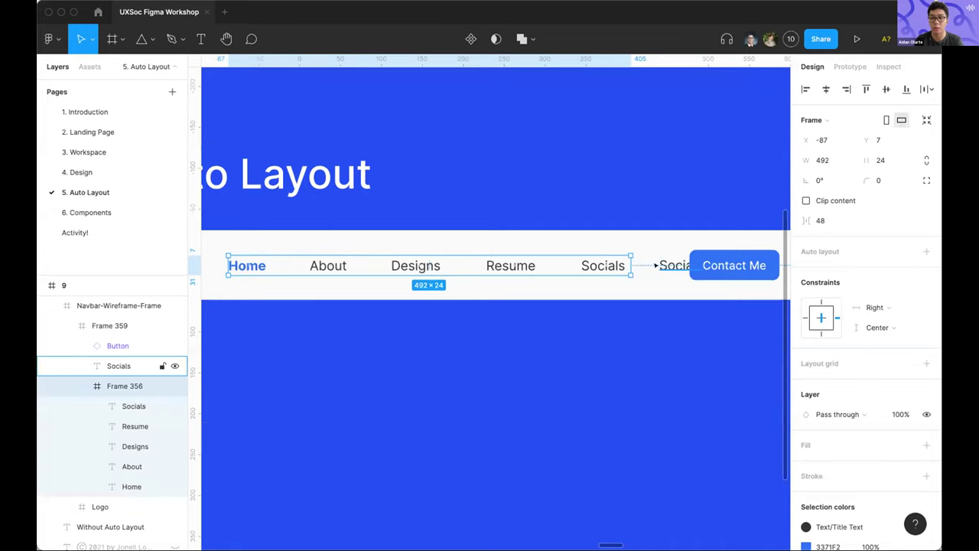
left_click(656, 266)
scroll(596, 308, "down", 5)
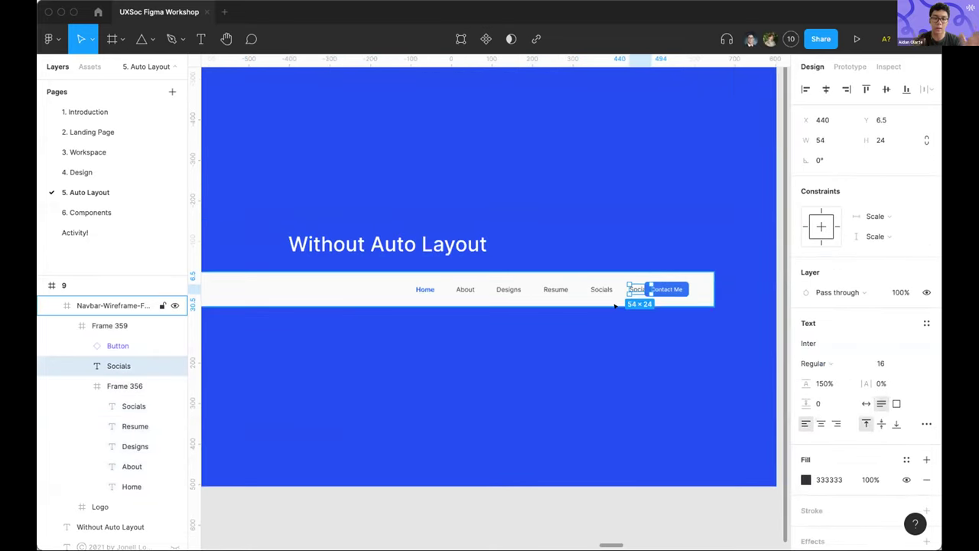
scroll(612, 298, "down", 4)
scroll(574, 327, "up", 5)
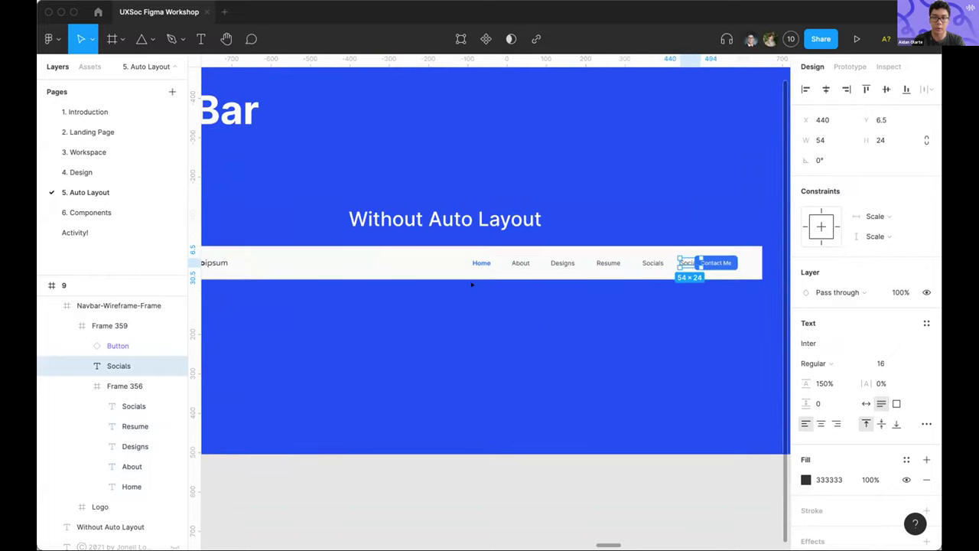
Reselect the navbar frame and its nav items group
left_click(523, 275)
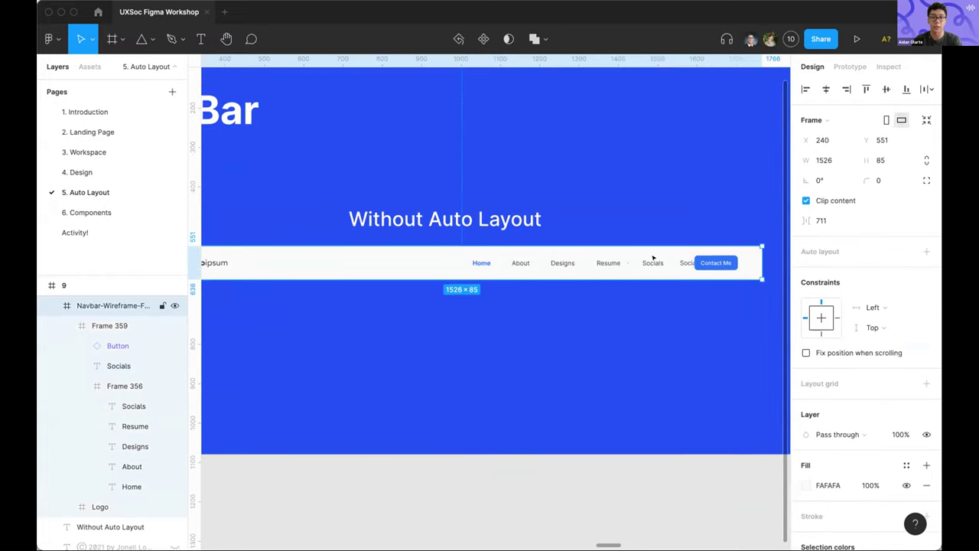
left_click(573, 257)
scroll(573, 258, "right", 6)
scroll(573, 257, "right", 5)
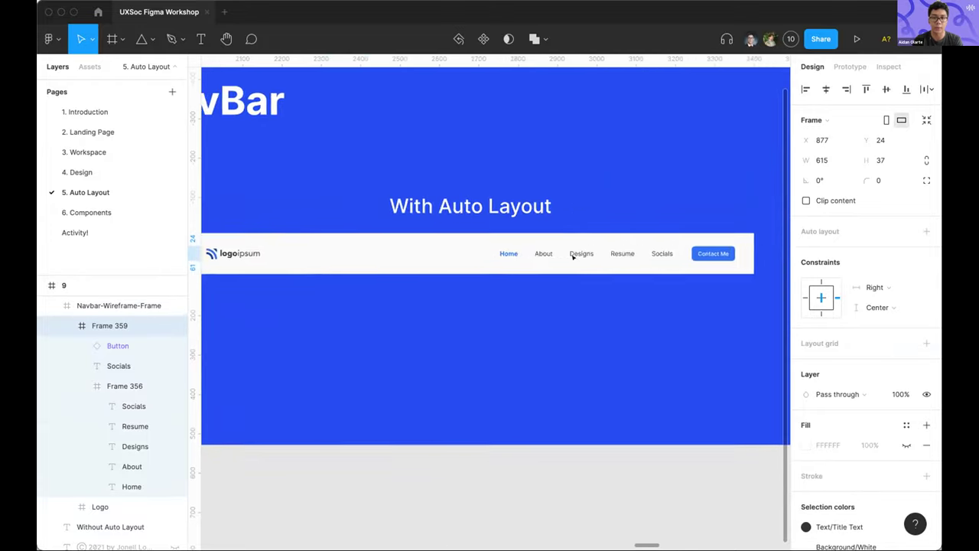
scroll(573, 258, "down", 3)
Resize the auto-layout navbar back and forth, then restore its 1440 width
left_click(573, 258)
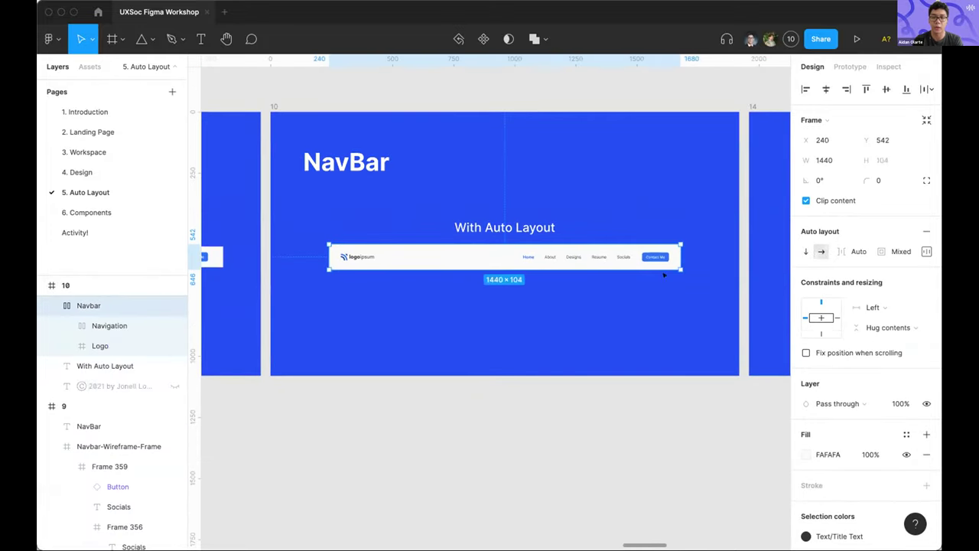
left_click_drag(674, 246, 647, 257)
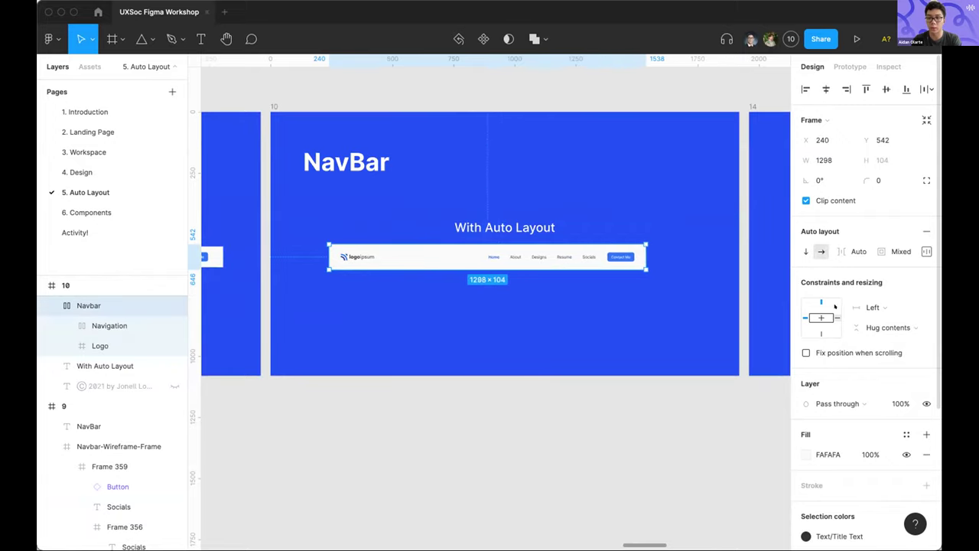
left_click(583, 248)
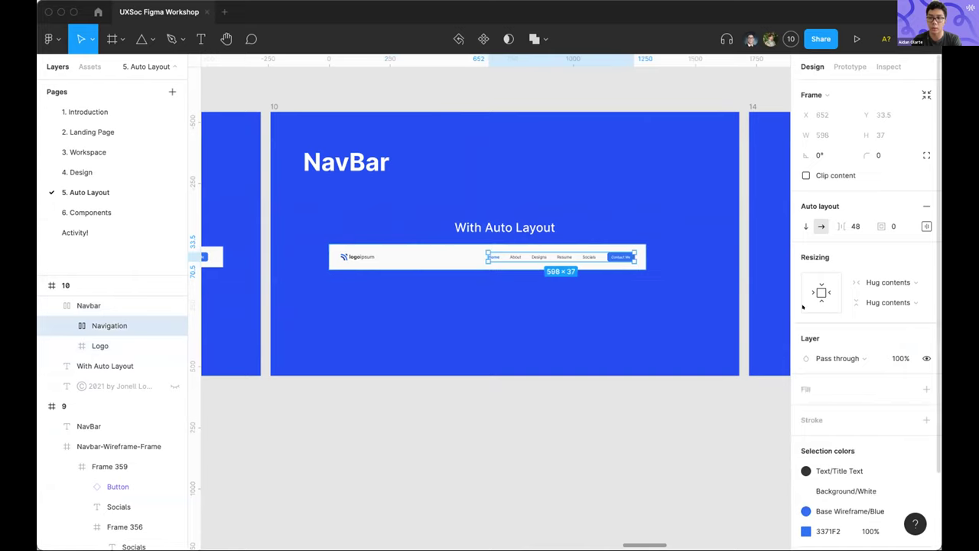
left_click(626, 278)
left_click(625, 247)
left_click_drag(636, 248, 671, 260)
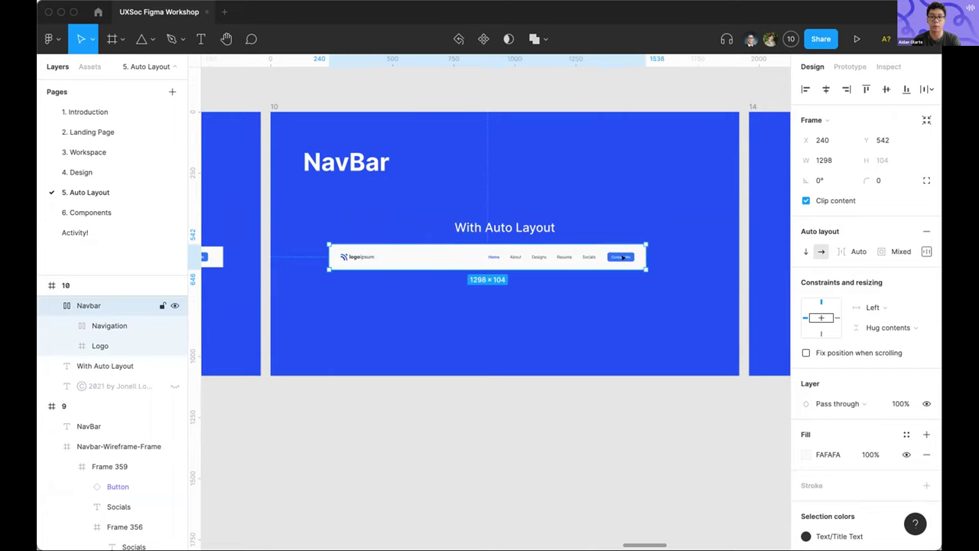
left_click(594, 267)
double_click(593, 260)
key("Escape")
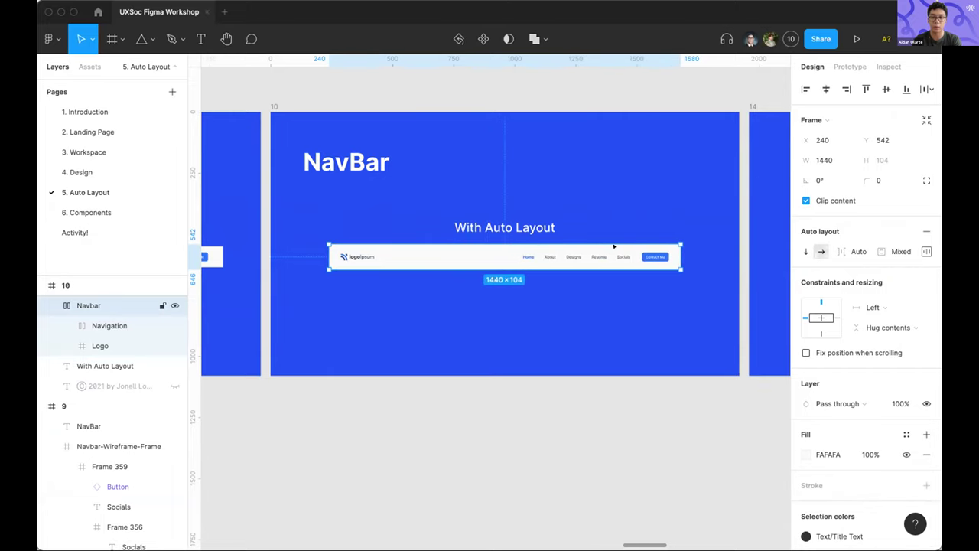
Duplicate the Socials link in the auto-layout navbar and rename the copy 'Food'
scroll(622, 257, "up", 5)
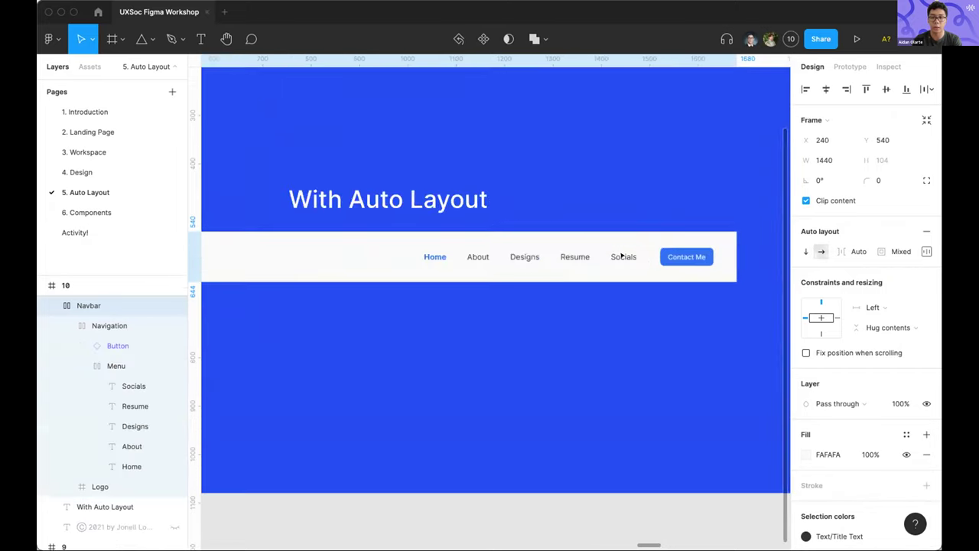
left_click(622, 257)
left_click(621, 257)
key("super+d")
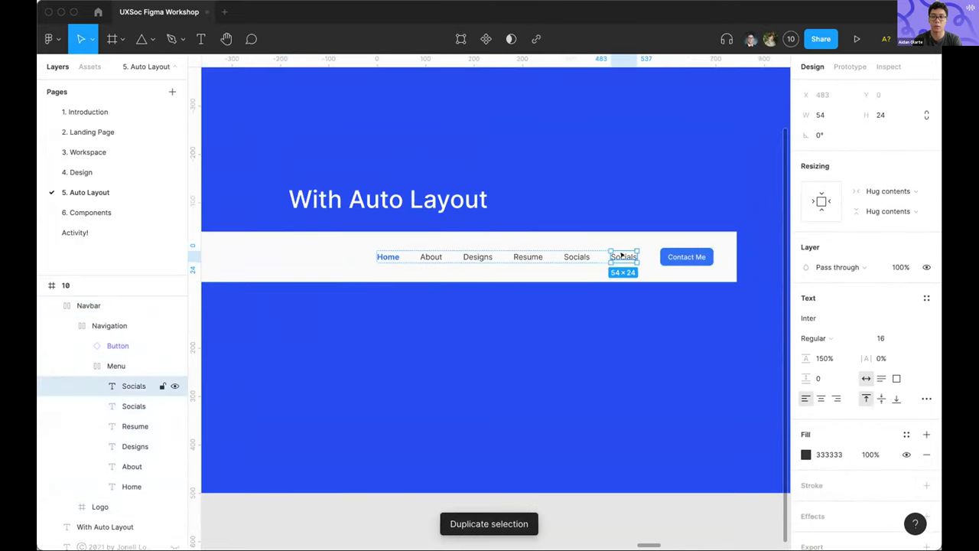
double_click(620, 256)
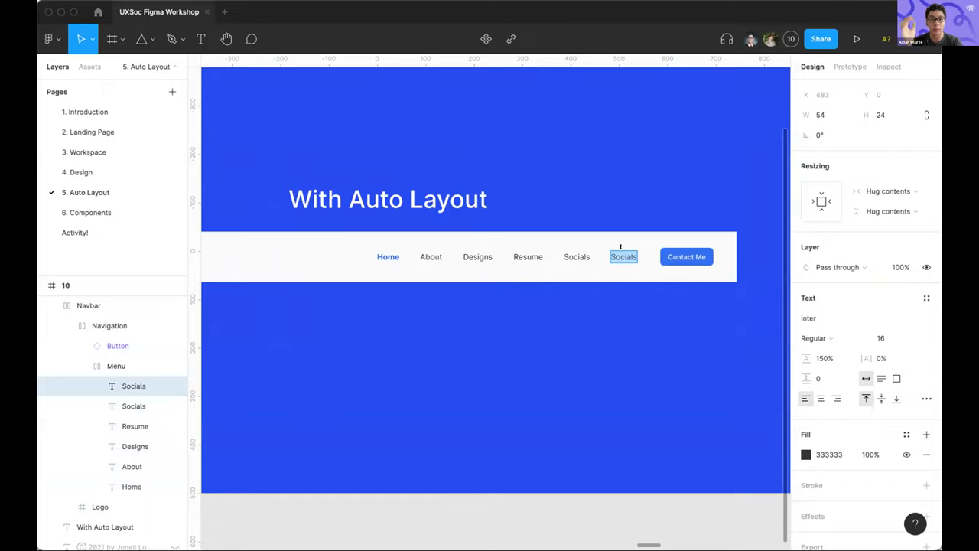
type("Food")
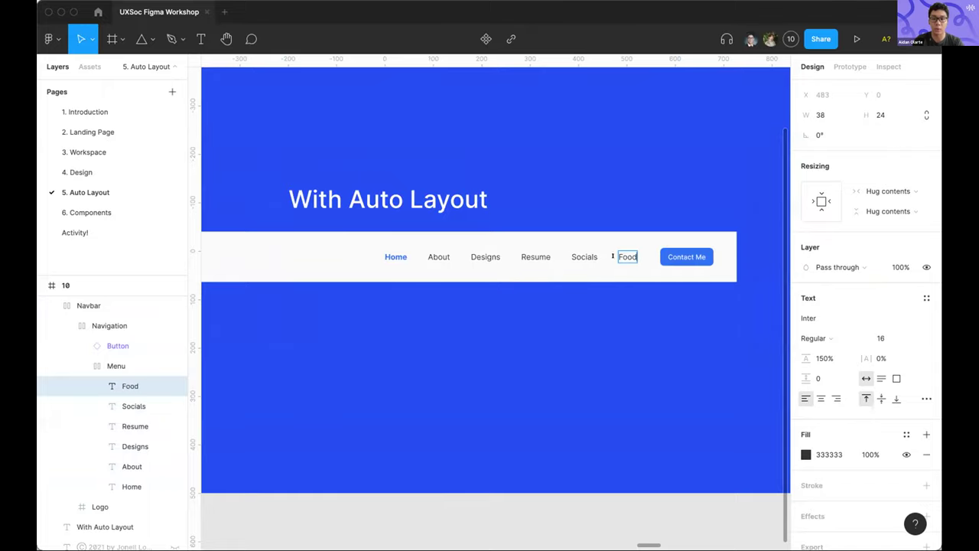
key("Escape")
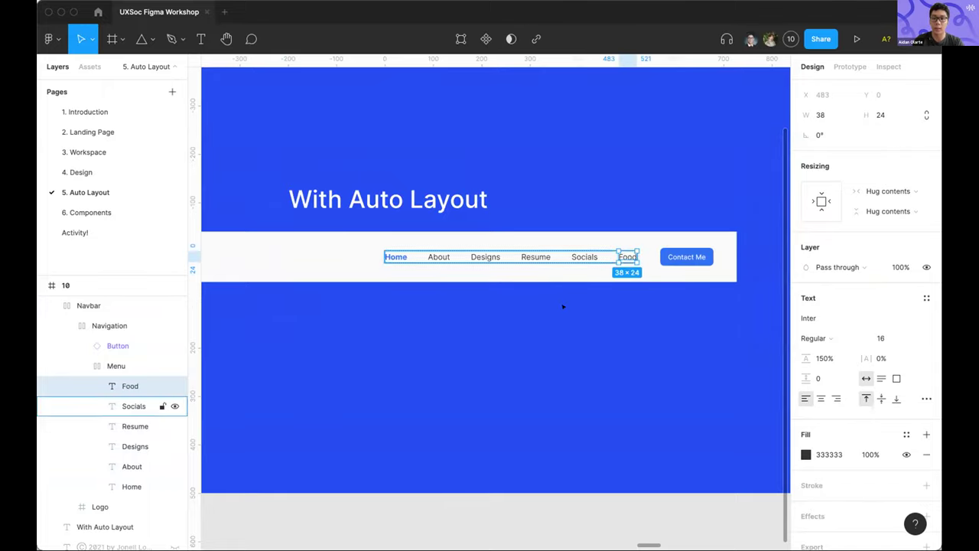
Move past the NavBar frames to the 'What else can I do with it?' and 'Here's a card.' slides
scroll(654, 435, "down", 5)
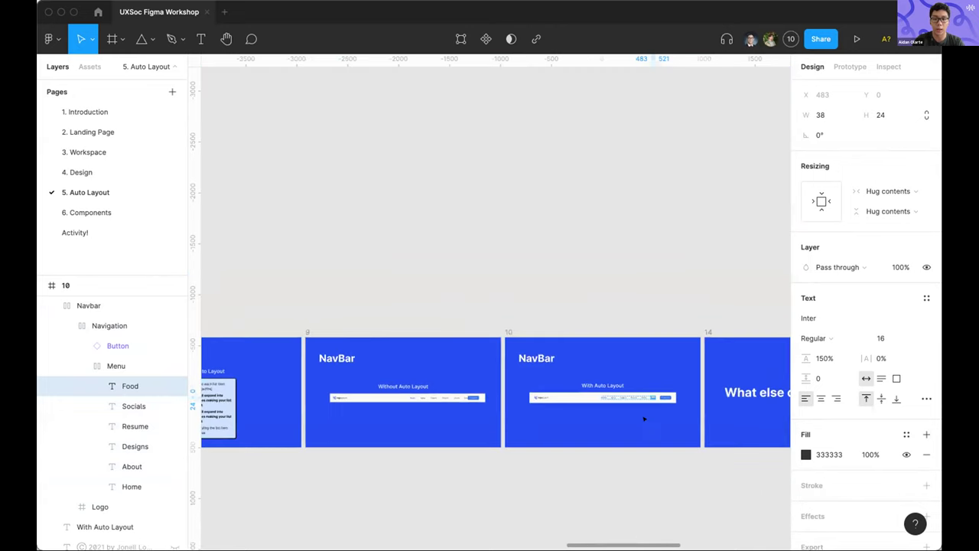
left_click(641, 415)
scroll(643, 417, "up", 5)
left_click(655, 340)
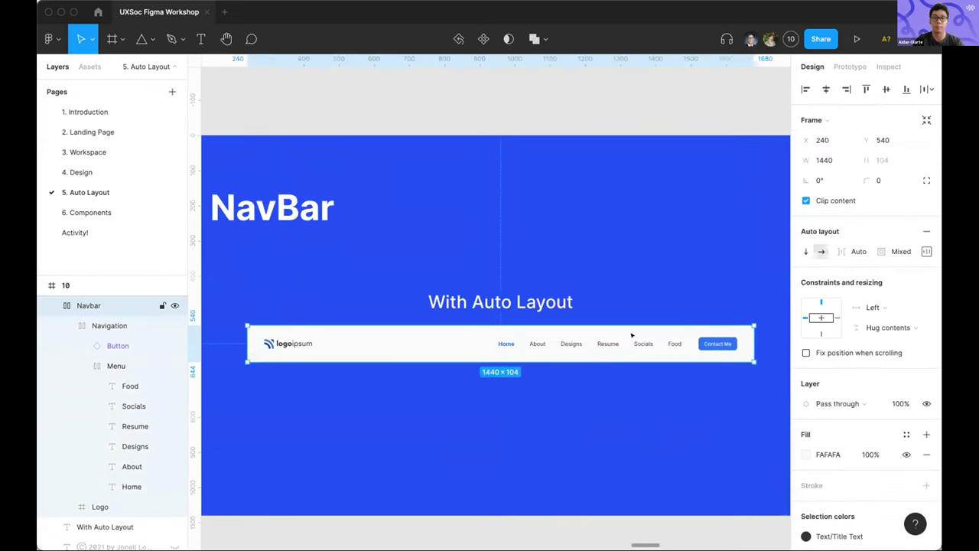
scroll(662, 355, "down", 3)
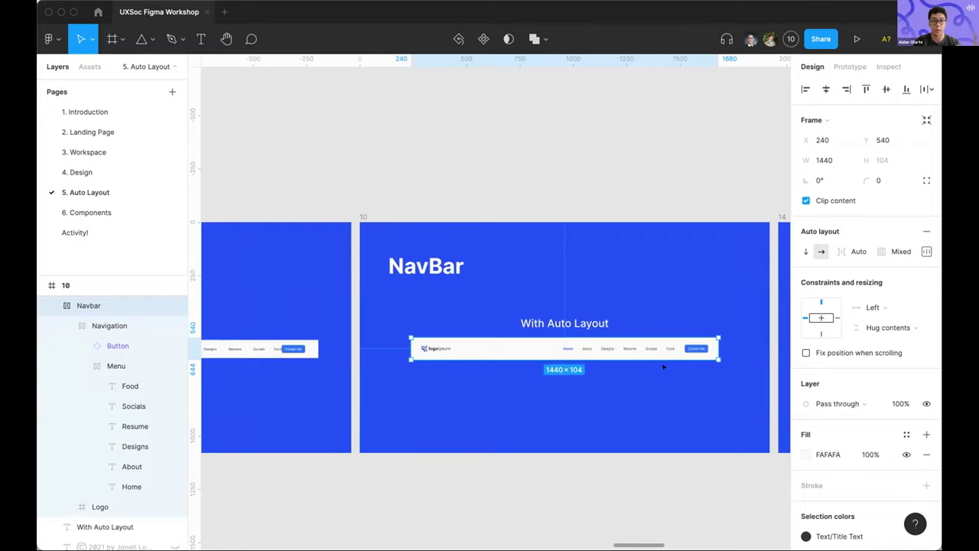
scroll(666, 348, "right", 3)
scroll(666, 348, "down", 1)
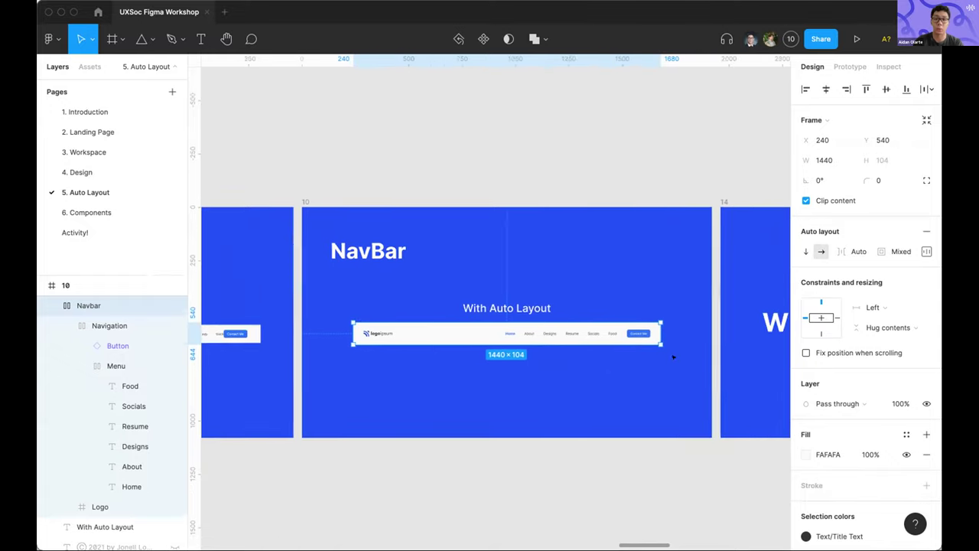
scroll(603, 348, "down", 2)
scroll(603, 348, "right", 5)
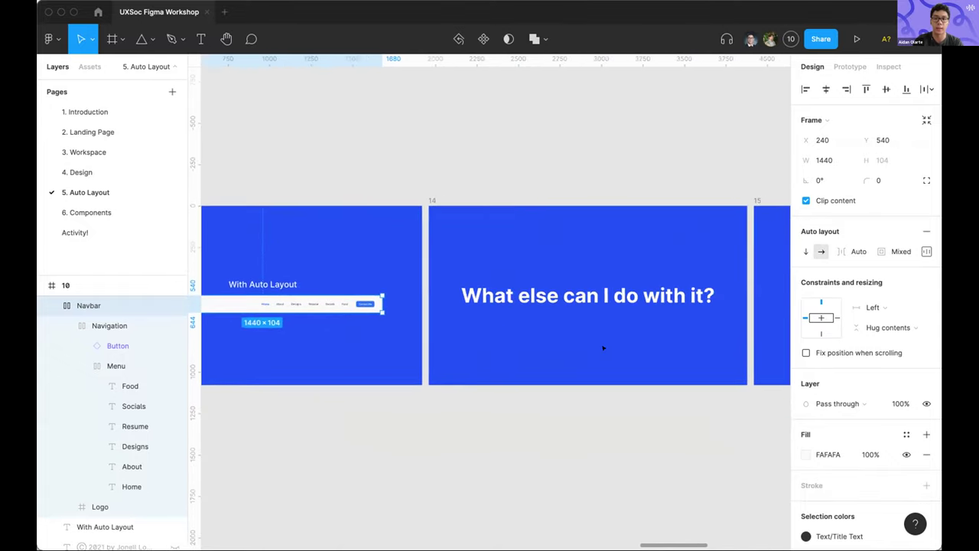
scroll(603, 348, "right", 5)
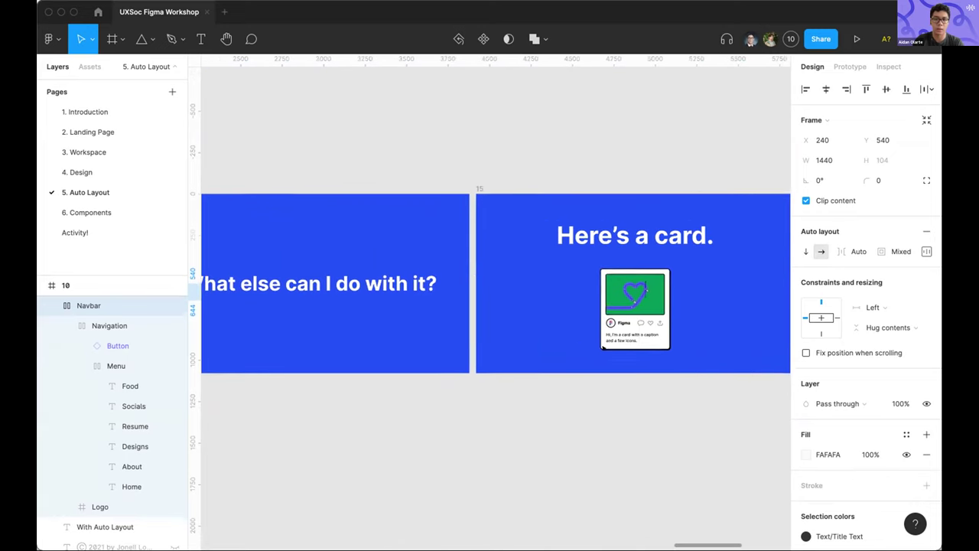
Stretch the card wider and narrower to watch it reflow, then undo back to 413×480
left_click(642, 304)
scroll(676, 294, "up", 5)
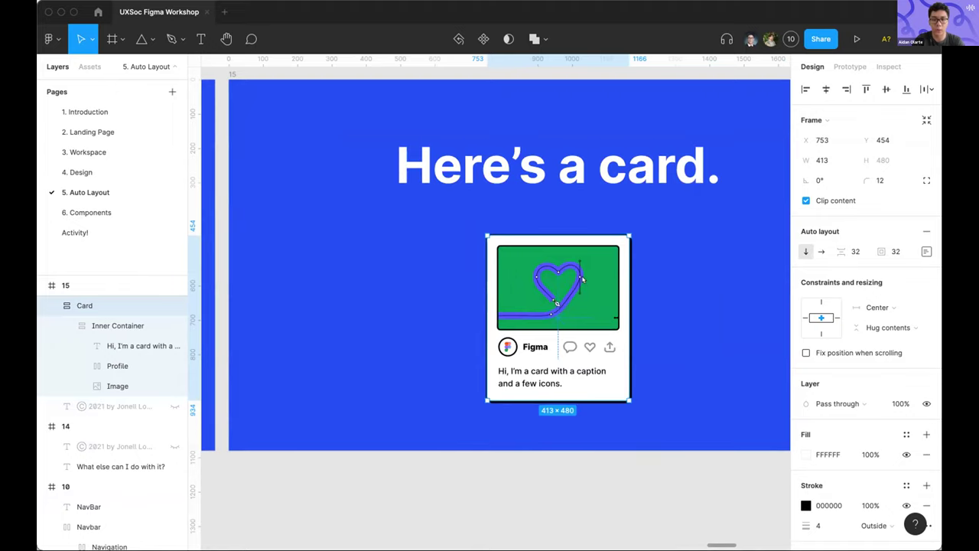
left_click_drag(628, 321, 787, 313)
left_click_drag(638, 255, 511, 268)
left_click_drag(609, 337, 574, 337)
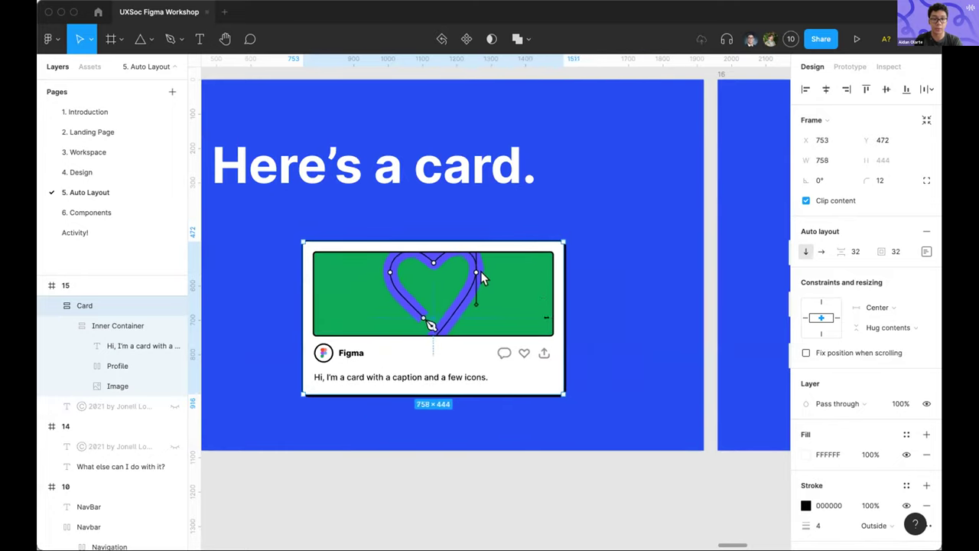
key("ctrl+z")
scroll(554, 324, "left", 10)
scroll(554, 325, "down", 5)
scroll(553, 325, "left", 20)
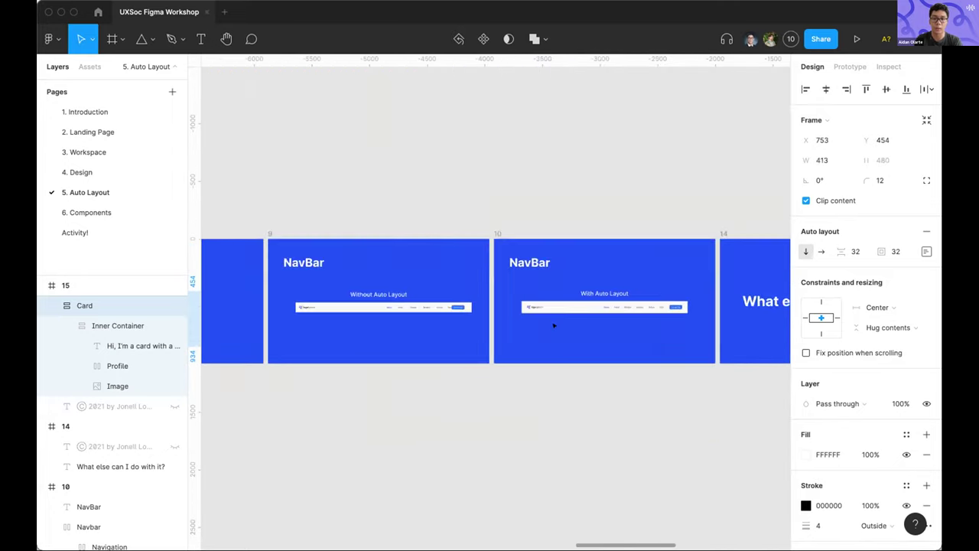
Change the Learn More button label to 'hello hello hello'
scroll(553, 325, "right", 3)
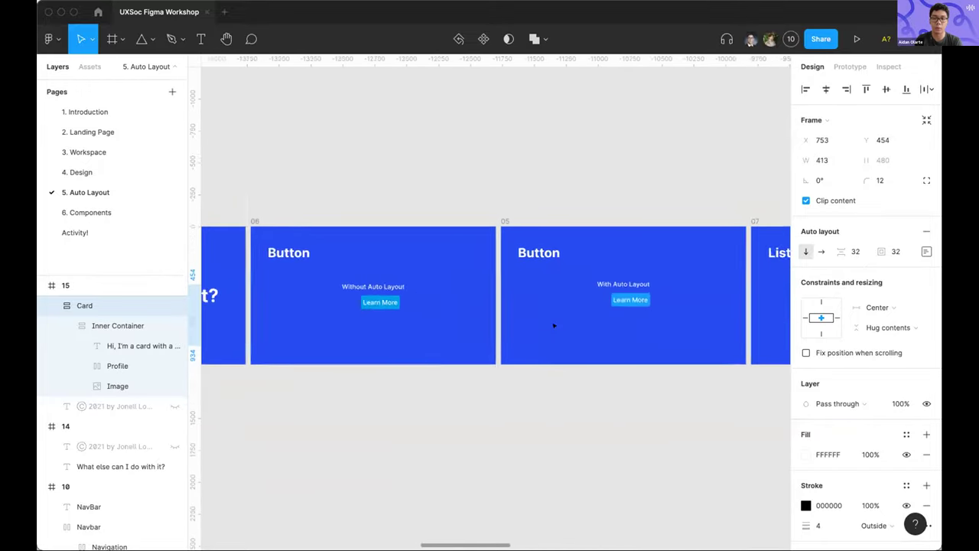
scroll(658, 291, "up", 5)
left_click(645, 268)
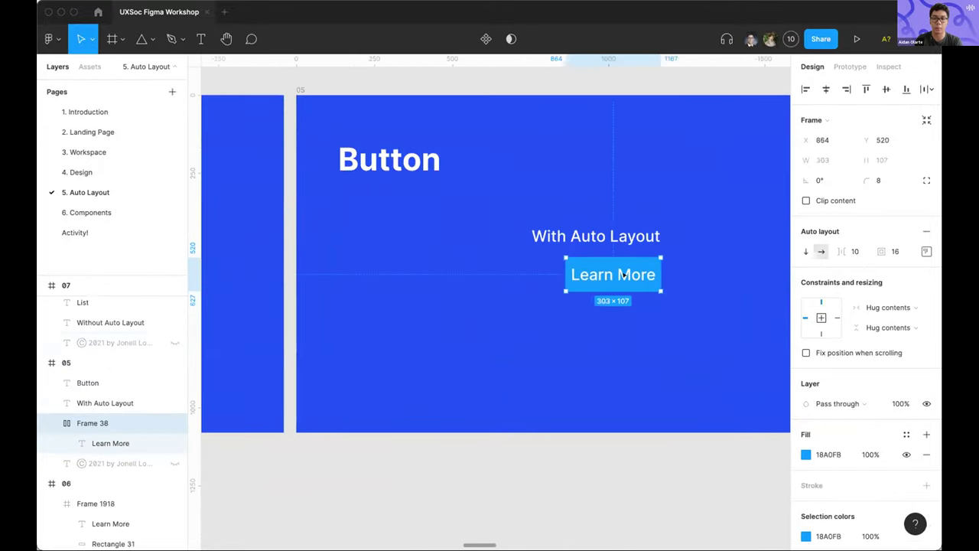
left_click(624, 276)
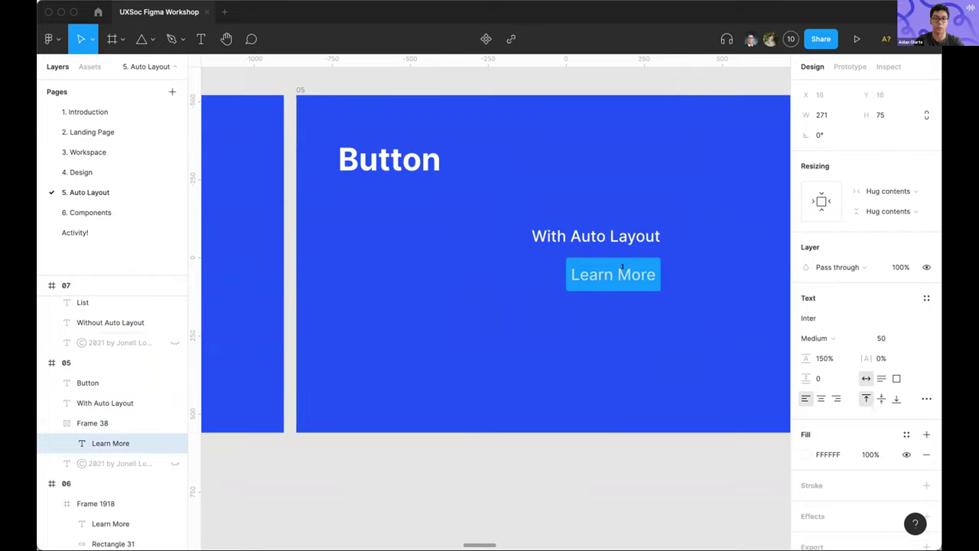
type("hello")
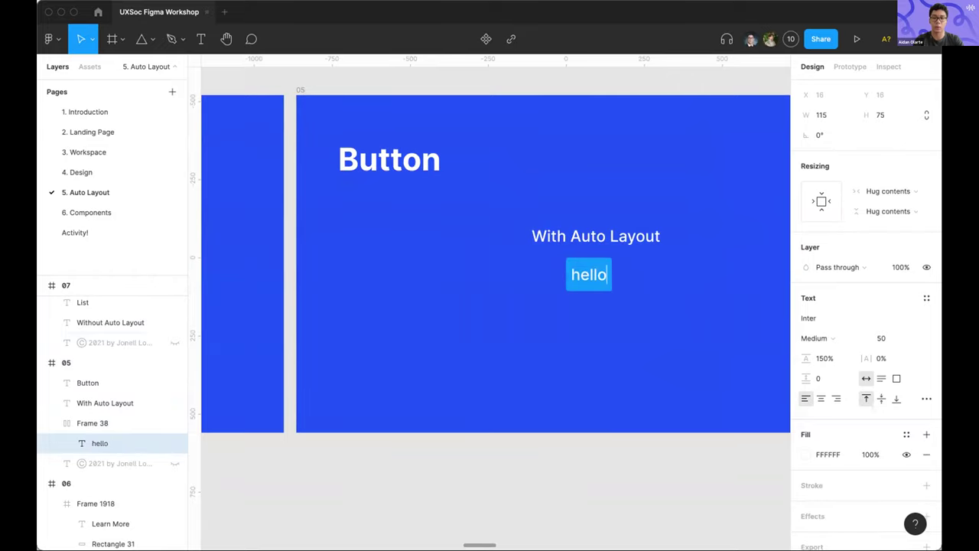
type(" hello hello")
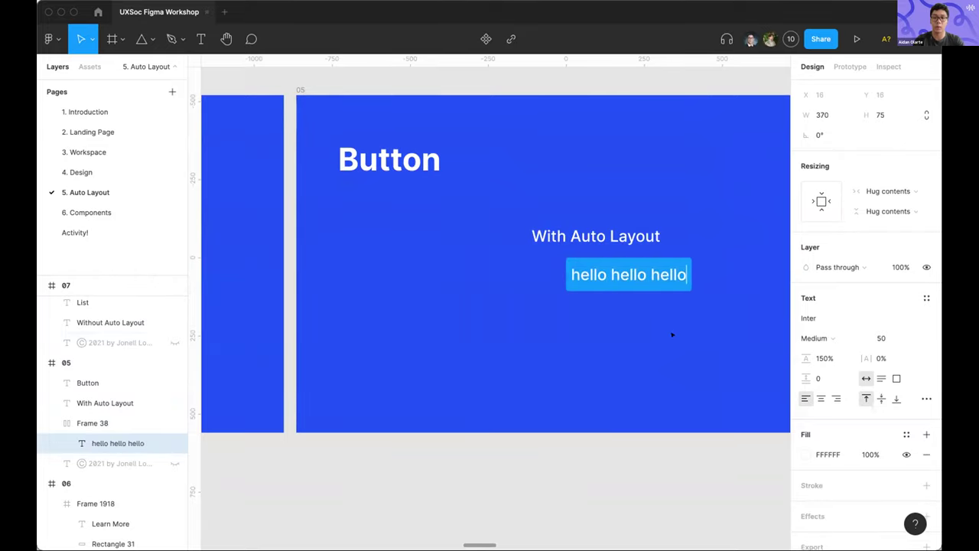
key("Escape")
Widen the card example so its caption reflows onto a single line
scroll(656, 285, "right", 2)
scroll(692, 298, "up", 3)
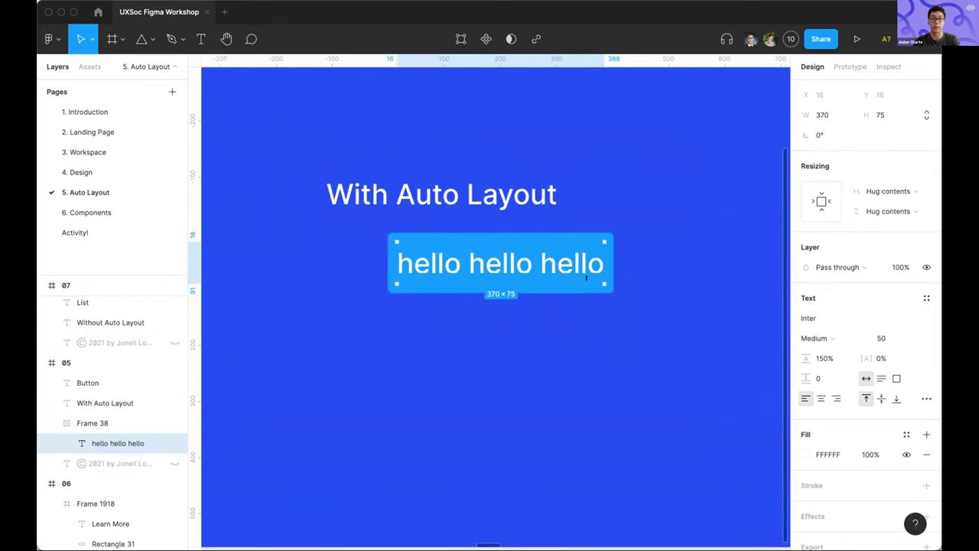
scroll(601, 290, "down", 5)
scroll(570, 274, "right", 20)
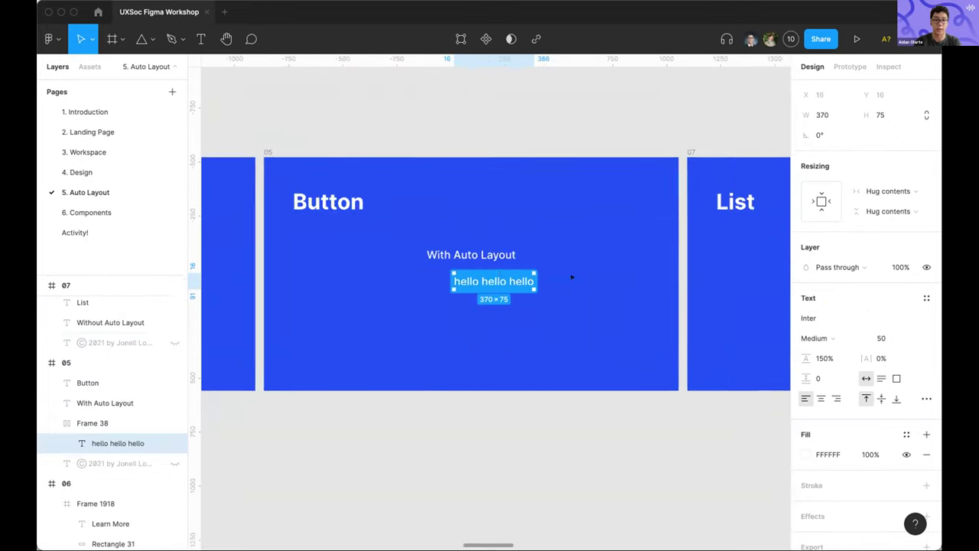
scroll(572, 276, "right", 10)
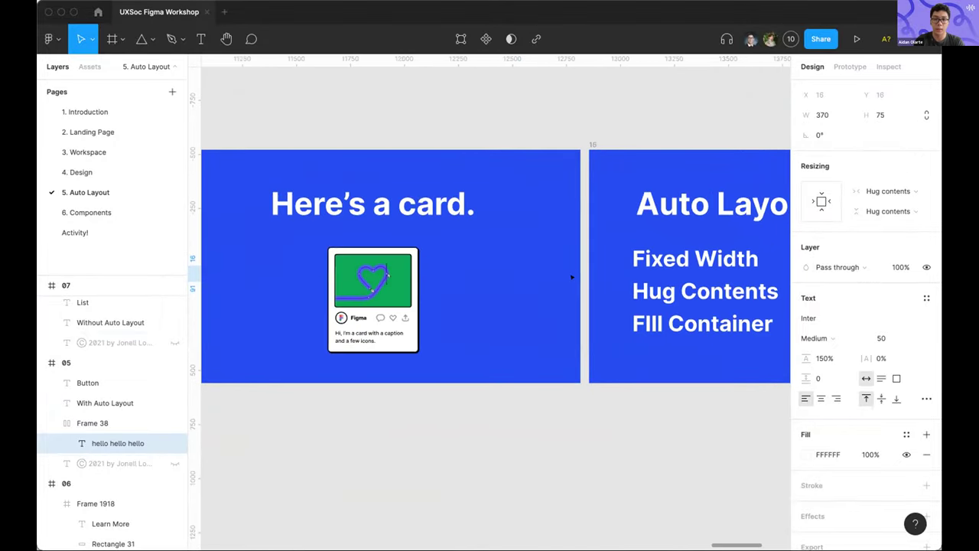
left_click(386, 272)
scroll(407, 303, "up", 5)
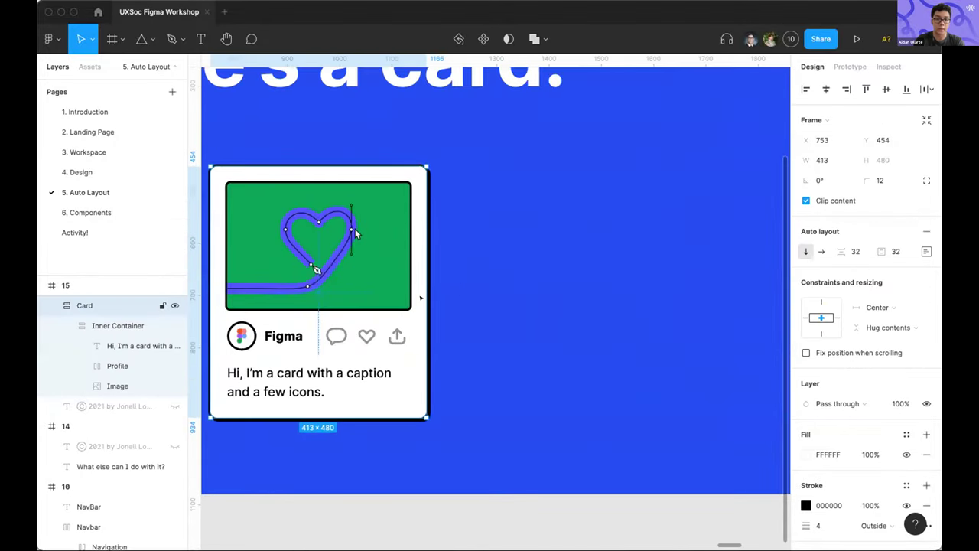
left_click_drag(414, 304, 624, 297)
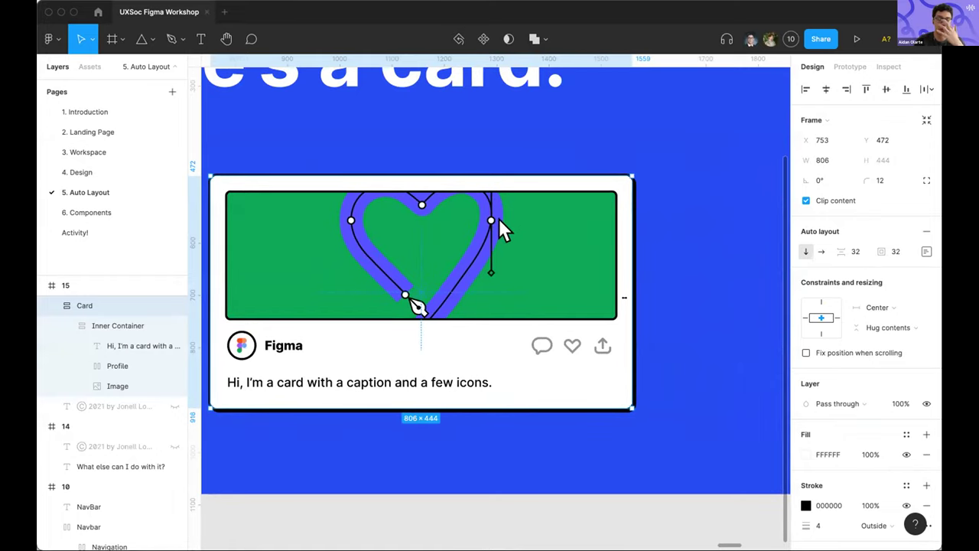
Undo the card widening, returning it to 413×480
scroll(624, 298, "down", 5)
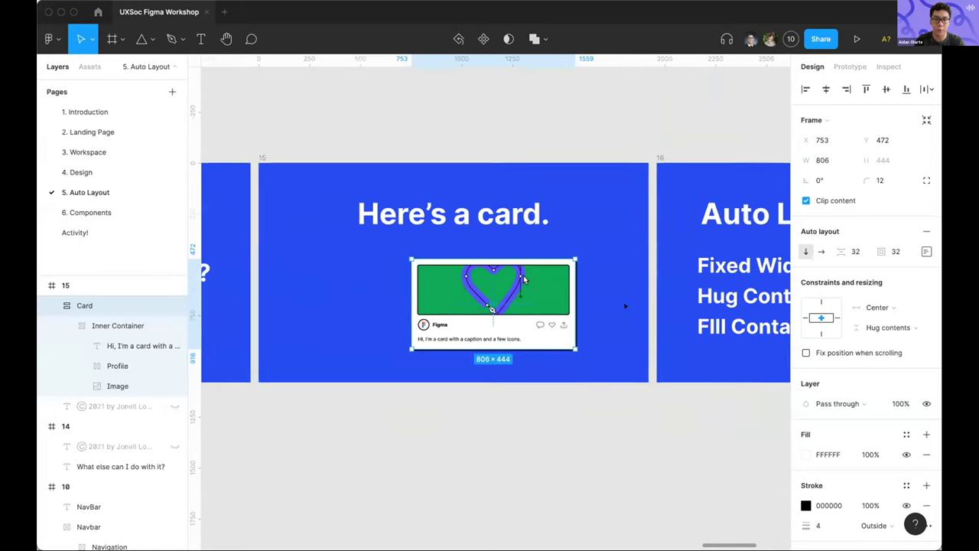
key("ctrl+z")
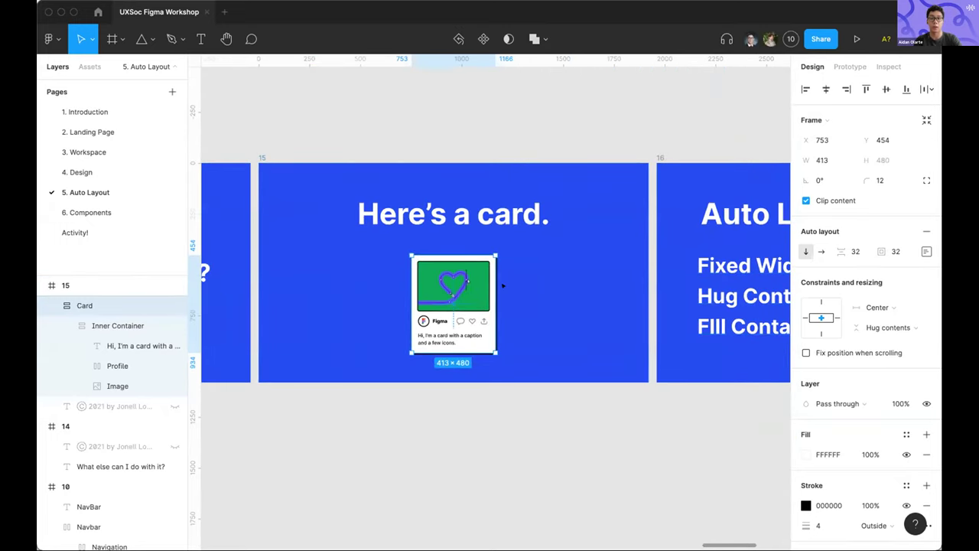
scroll(503, 285, "down", 2)
scroll(503, 285, "left", 5)
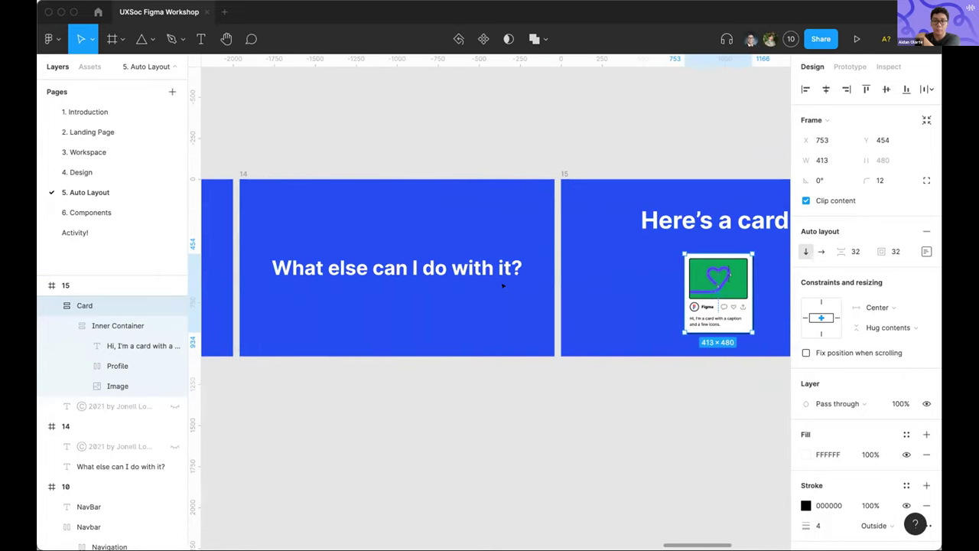
Inspect the 'What else can I do with it?' heading's horizontal constraint options without changing them
left_click(397, 267)
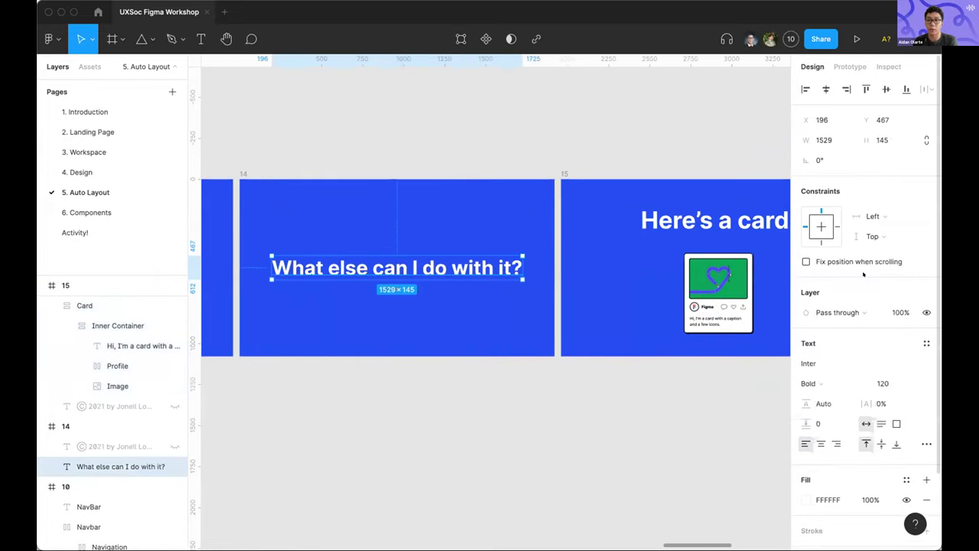
left_click(873, 217)
key("Escape")
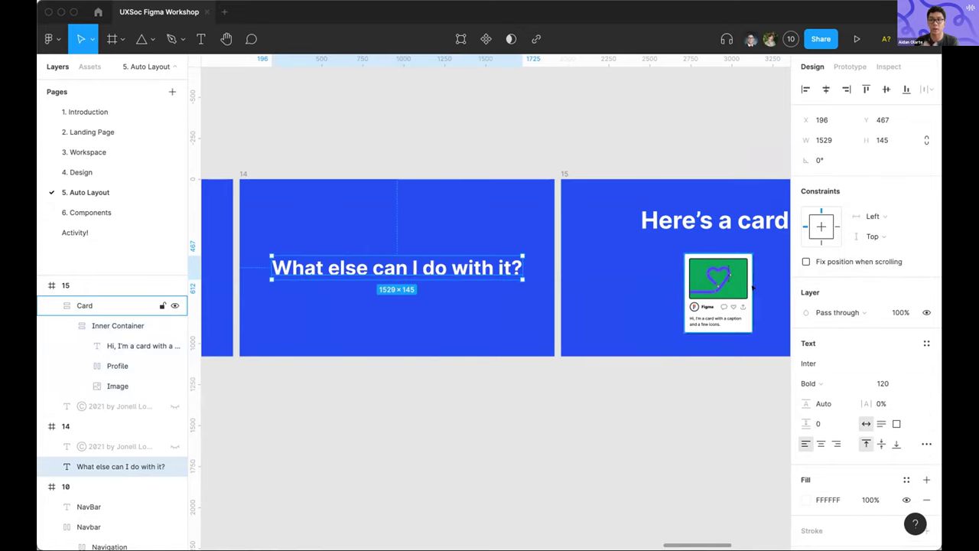
scroll(497, 268, "right", 1)
Select through the card, its Inner Container and caption text to inspect the layers
left_click(675, 298)
left_click(675, 299)
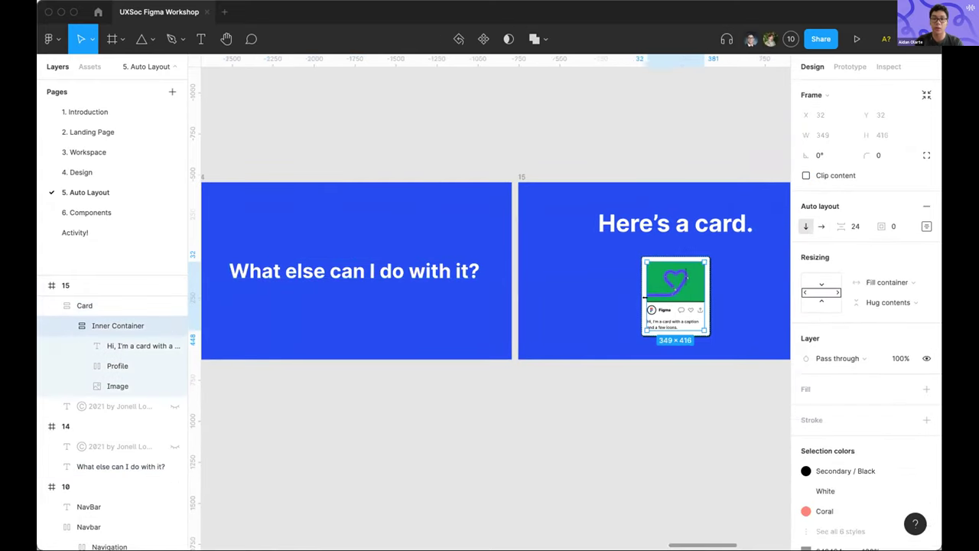
key("Escape")
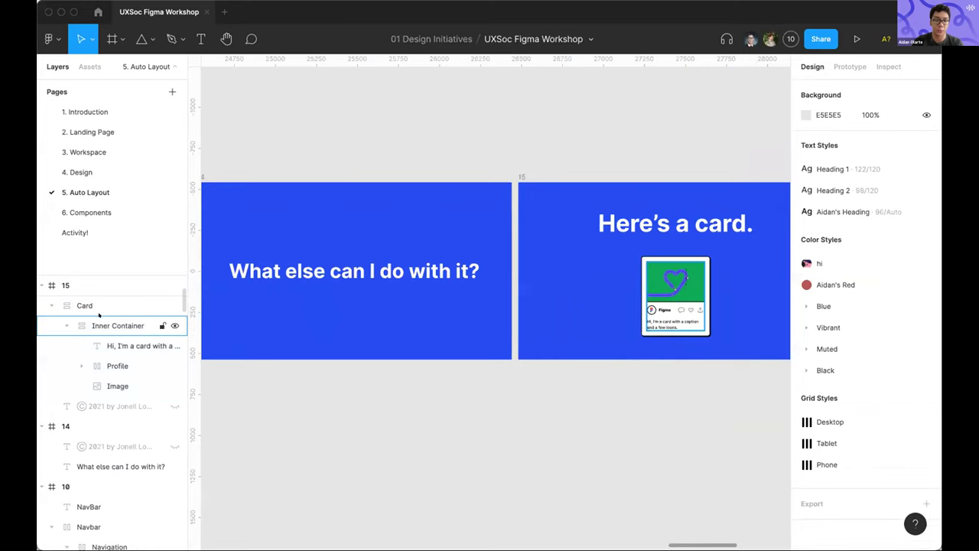
left_click(674, 329)
scroll(687, 326, "up", 5)
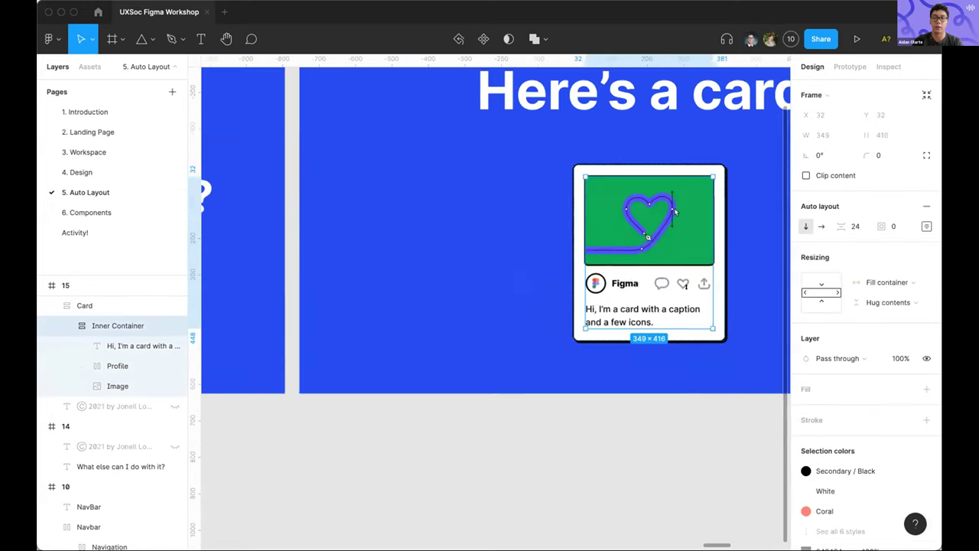
left_click(141, 346)
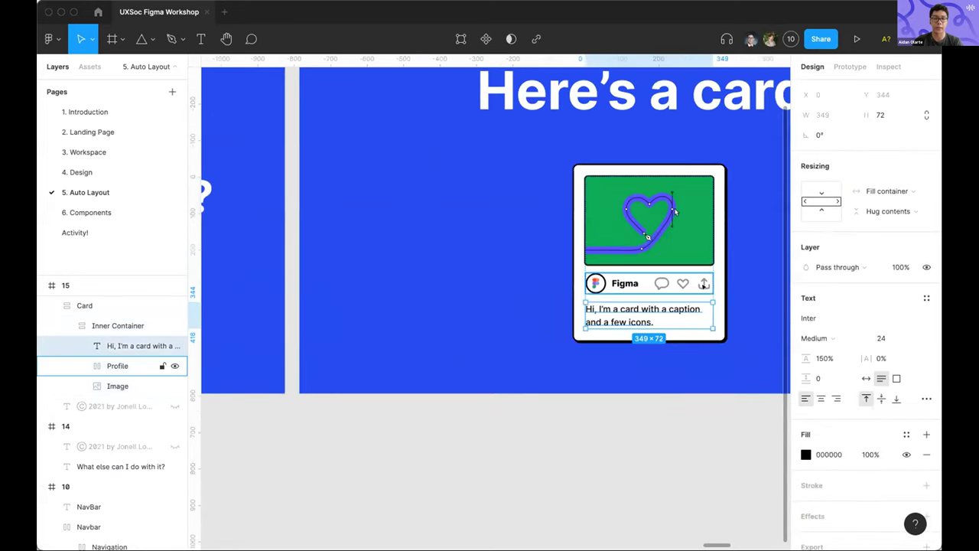
double_click(663, 307)
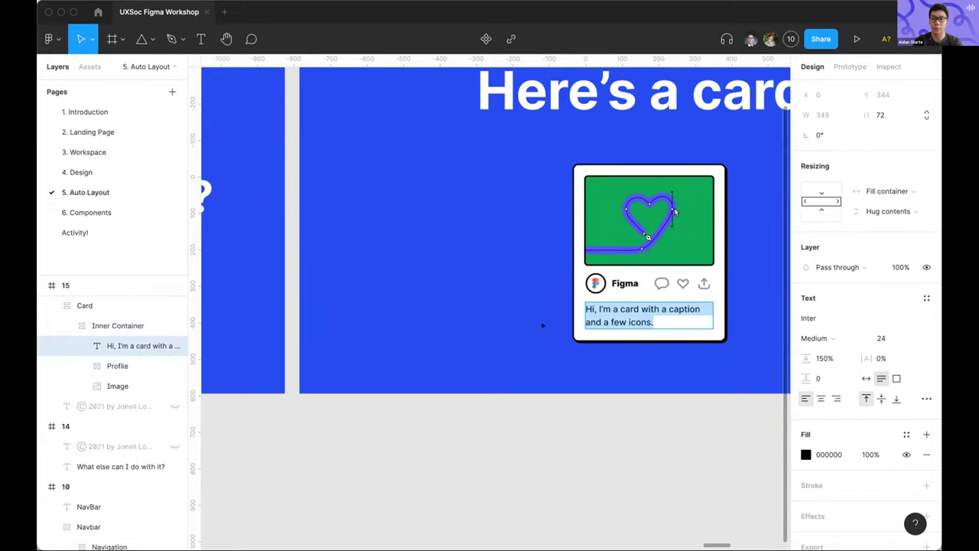
scroll(543, 326, "down", 5)
scroll(542, 326, "right", 7)
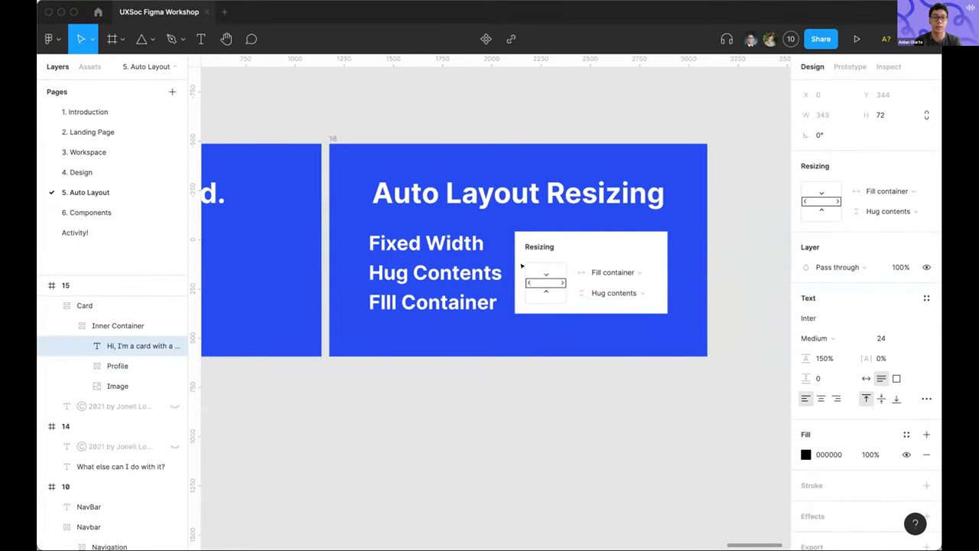
scroll(494, 278, "left", 5)
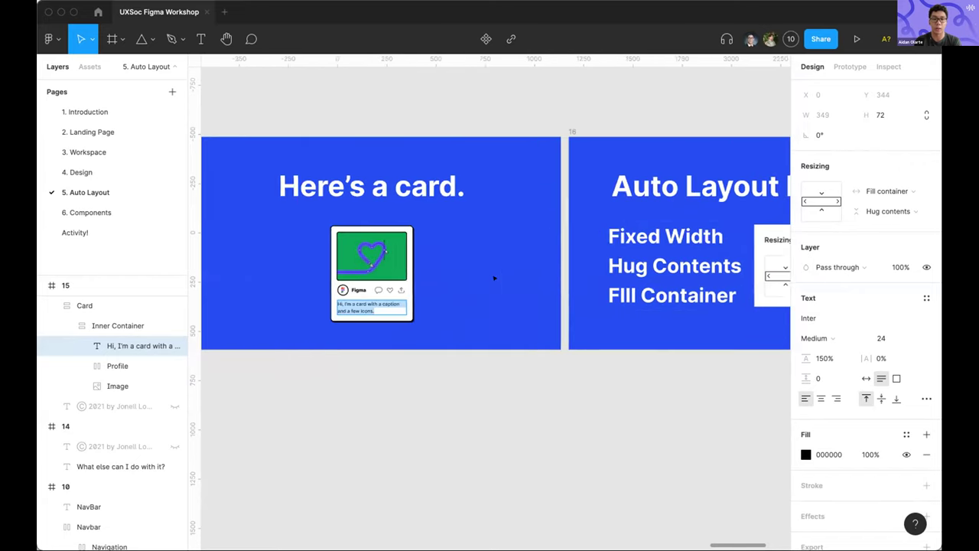
scroll(495, 278, "down", 3)
left_click(503, 219)
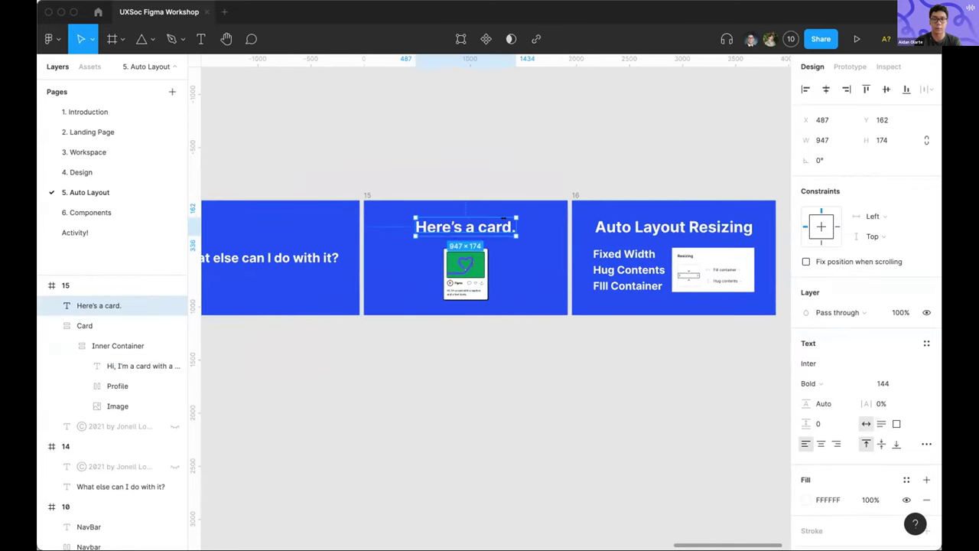
scroll(503, 219, "up", 3)
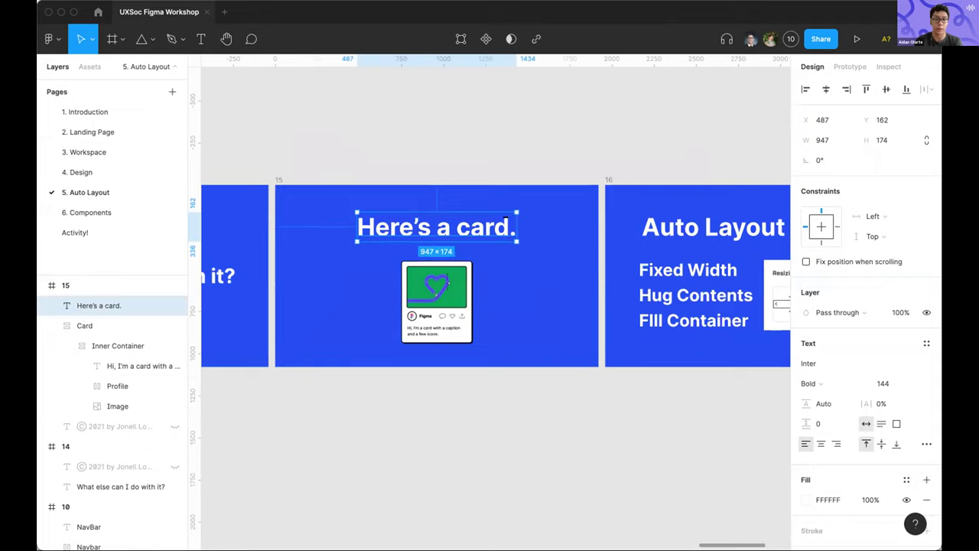
mouse_move(518, 227)
left_mouse_down()
mouse_move(602, 226)
mouse_move(499, 227)
mouse_move(579, 226)
mouse_move(520, 226)
left_mouse_up()
double_click(519, 227)
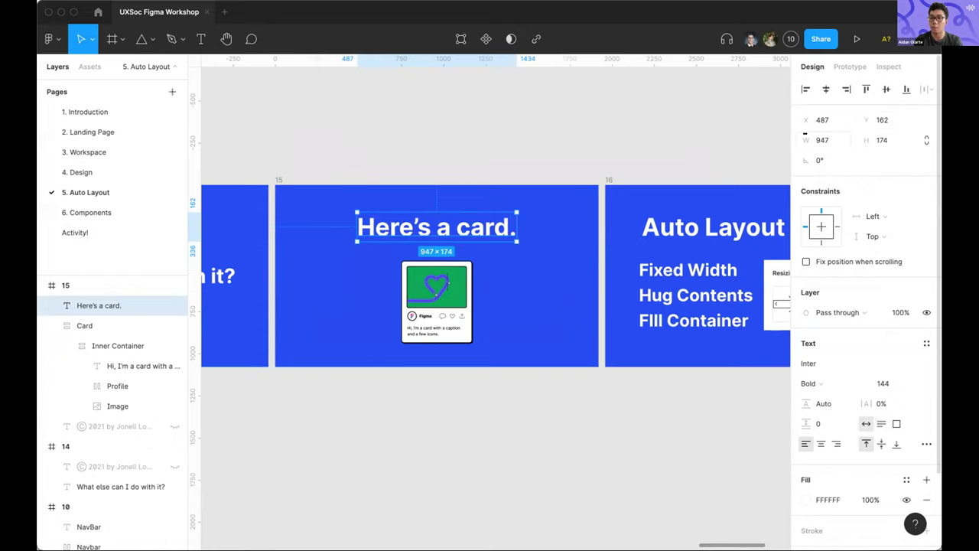
left_click(454, 297)
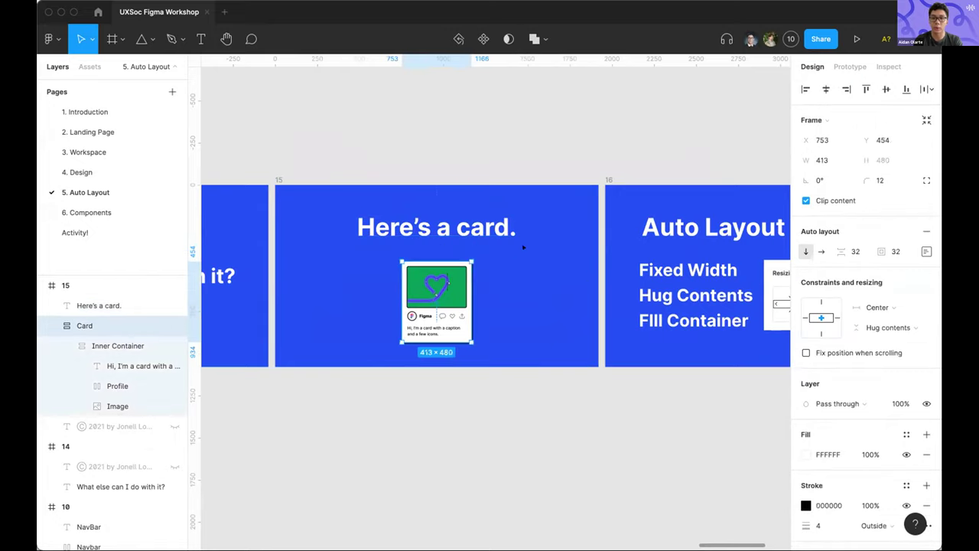
left_click(878, 307)
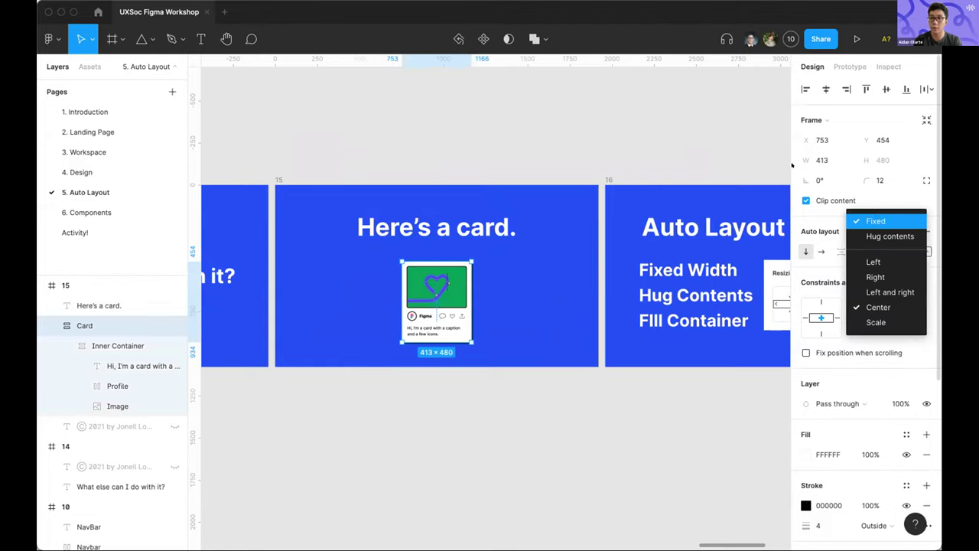
left_click(824, 162)
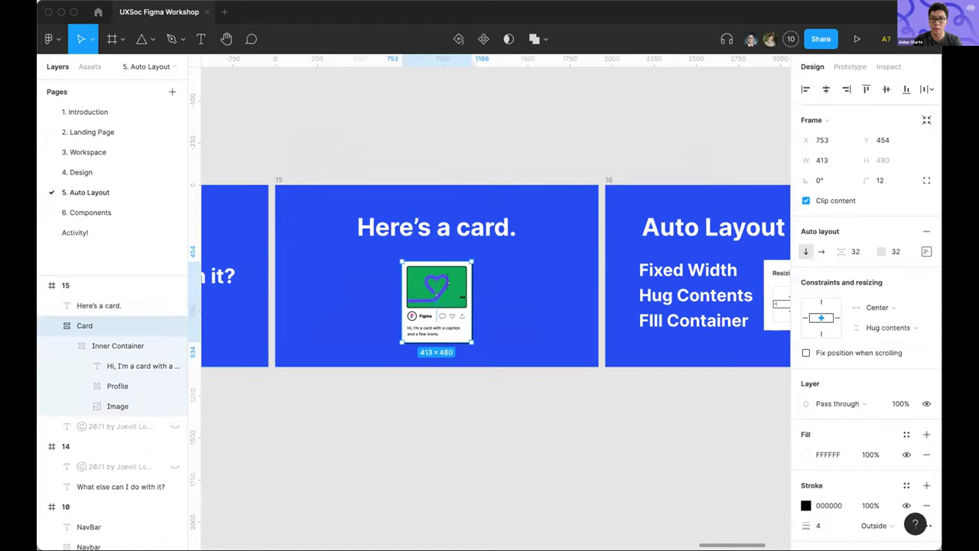
left_click(885, 327)
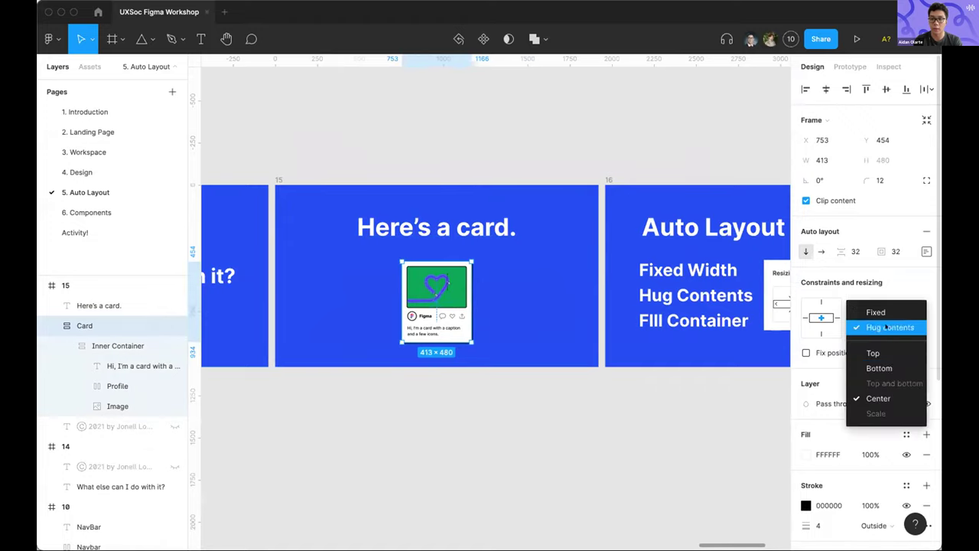
left_click(593, 308)
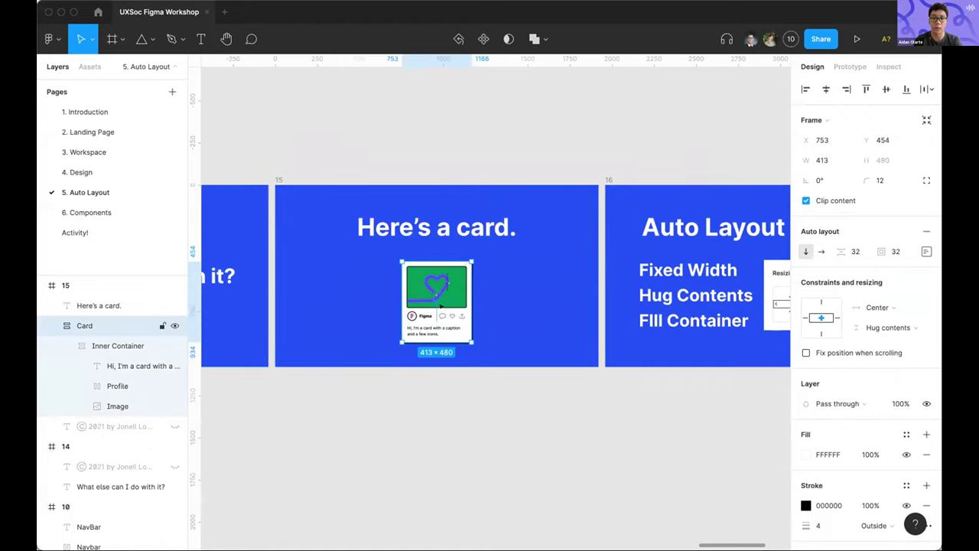
scroll(441, 304, "up", 5)
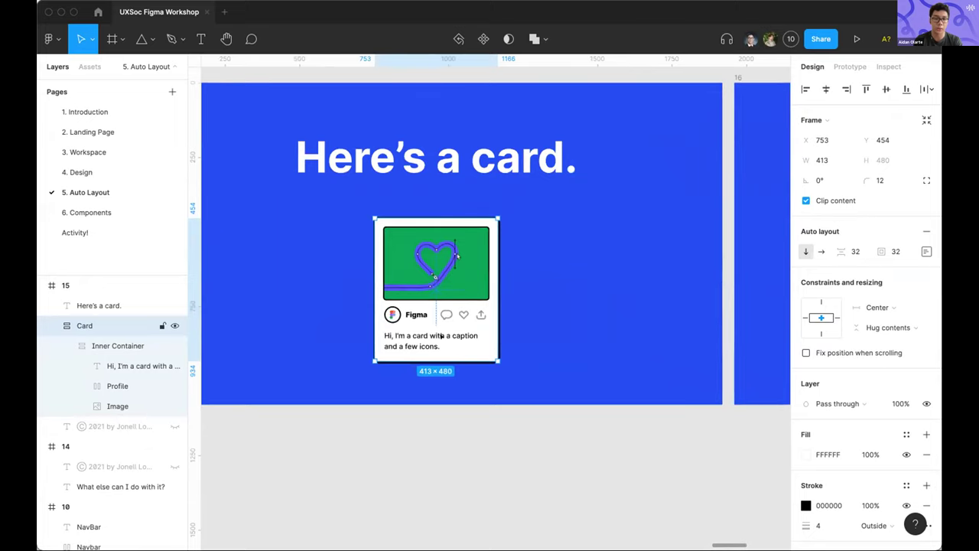
left_click(441, 335)
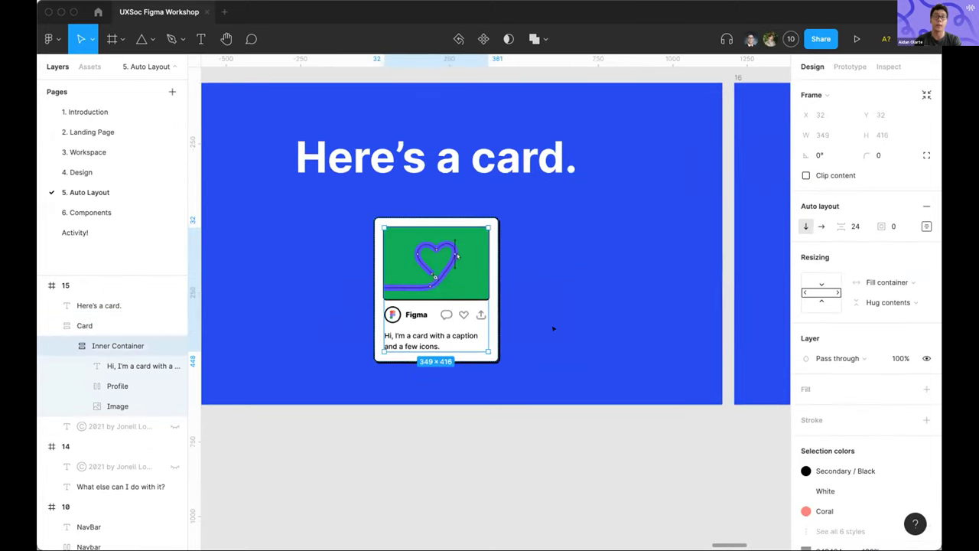
left_click(634, 317)
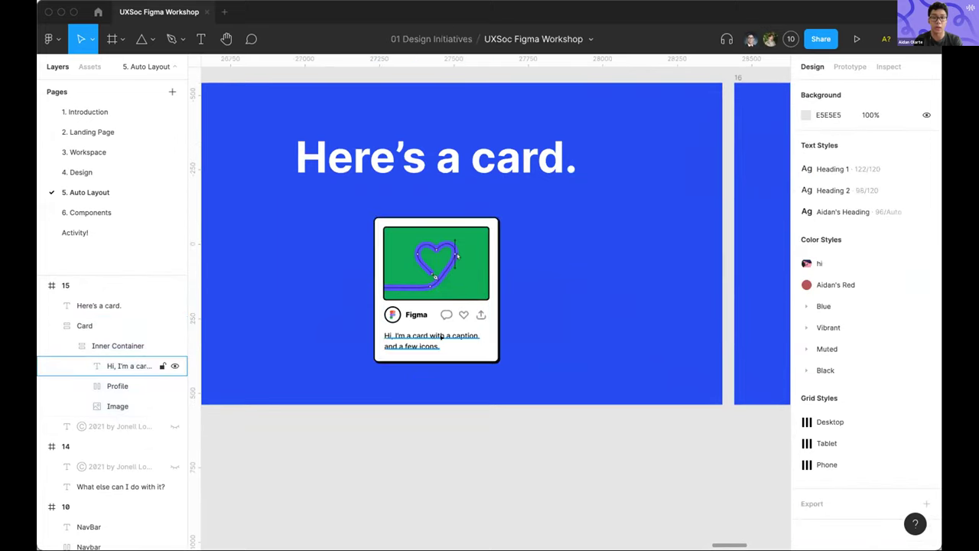
left_click(138, 366)
double_click(433, 336)
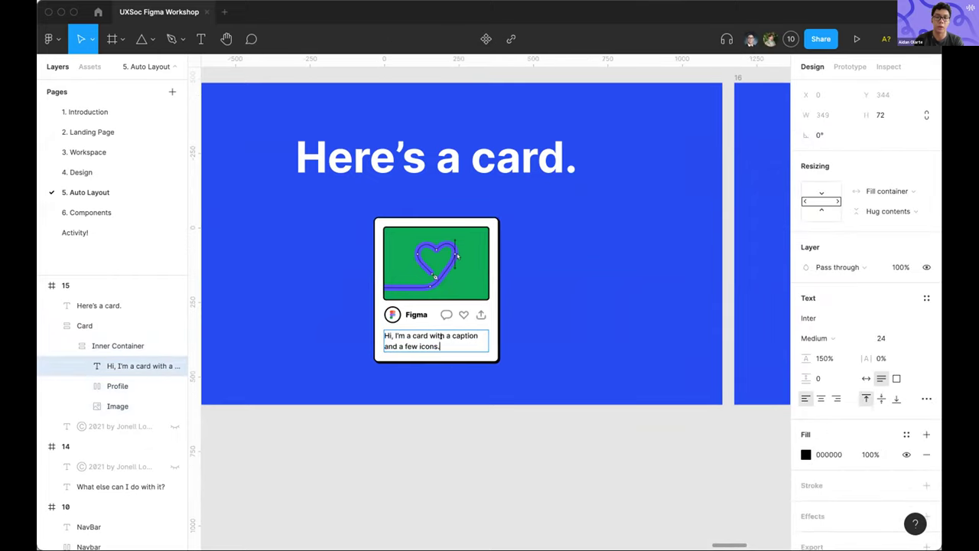
key("ctrl+a")
key("ctrl+c")
key("Right")
key("ctrl+v")
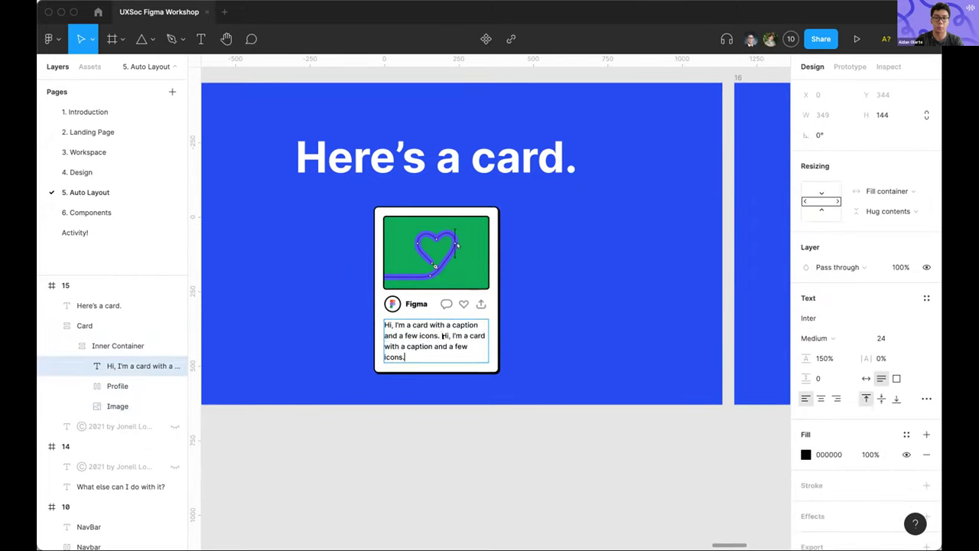
key("ctrl+v")
key("ctrl+v")
key("Escape")
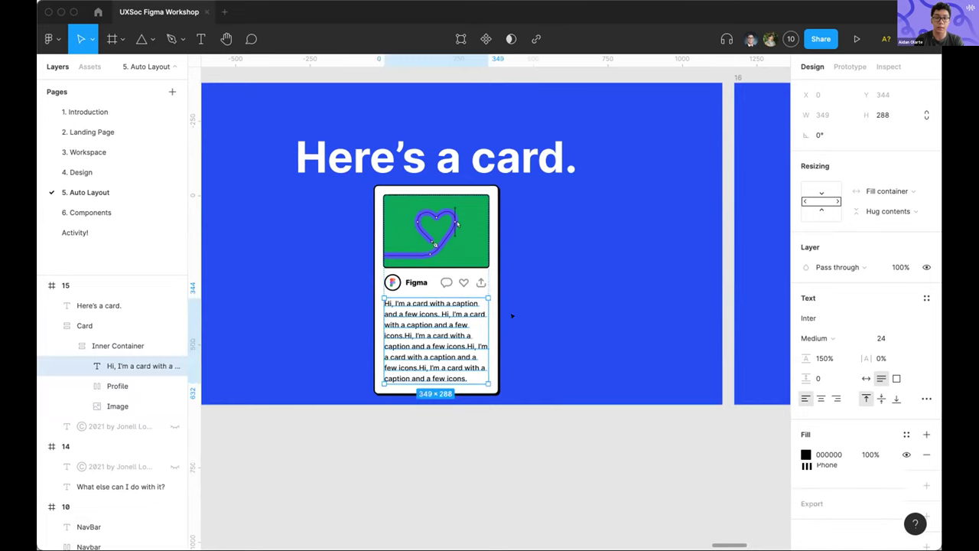
key("Escape")
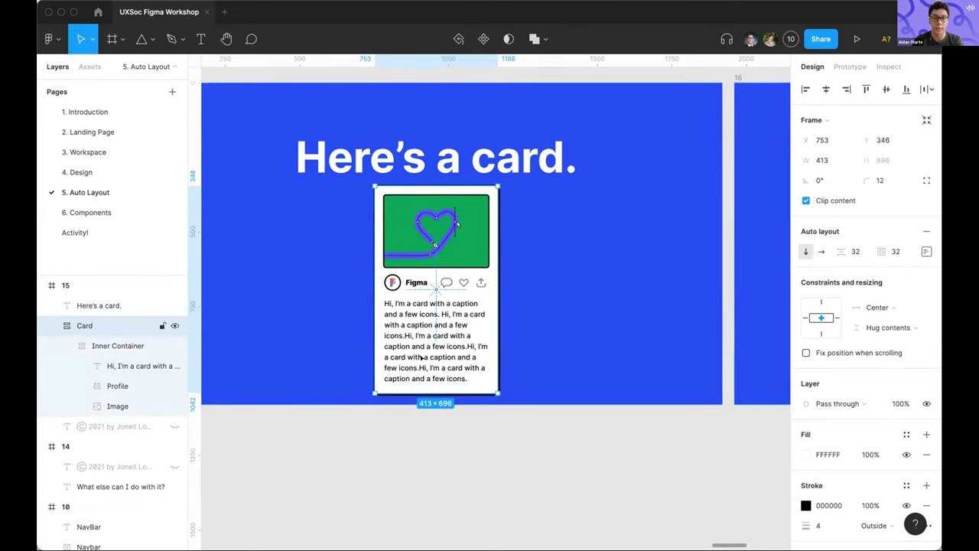
left_click(452, 335)
double_click(460, 335)
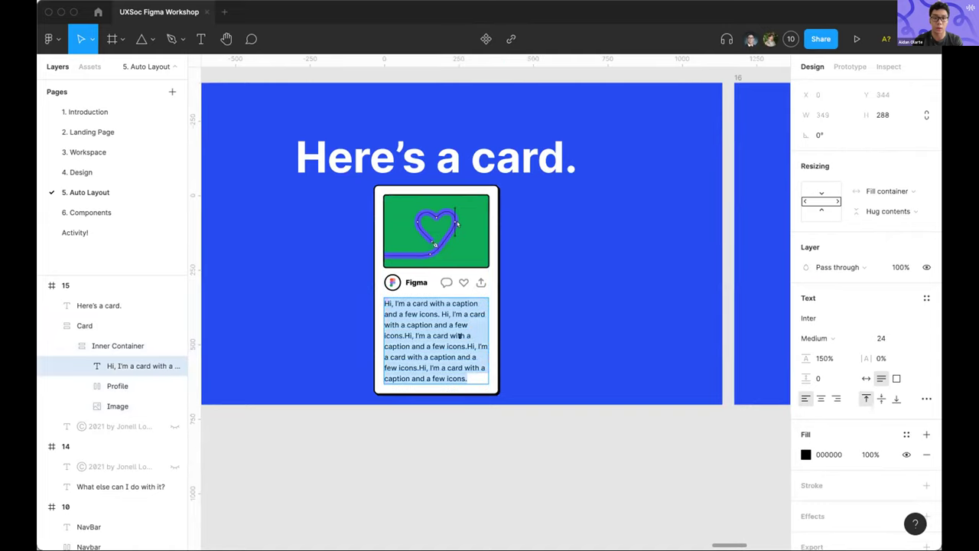
left_click_drag(471, 374, 439, 309)
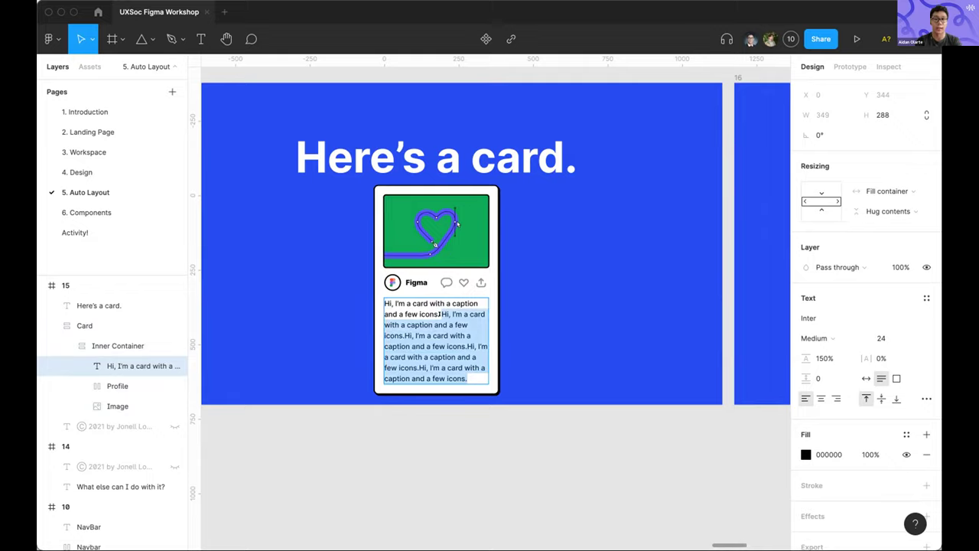
key("BackSpace")
key("Escape")
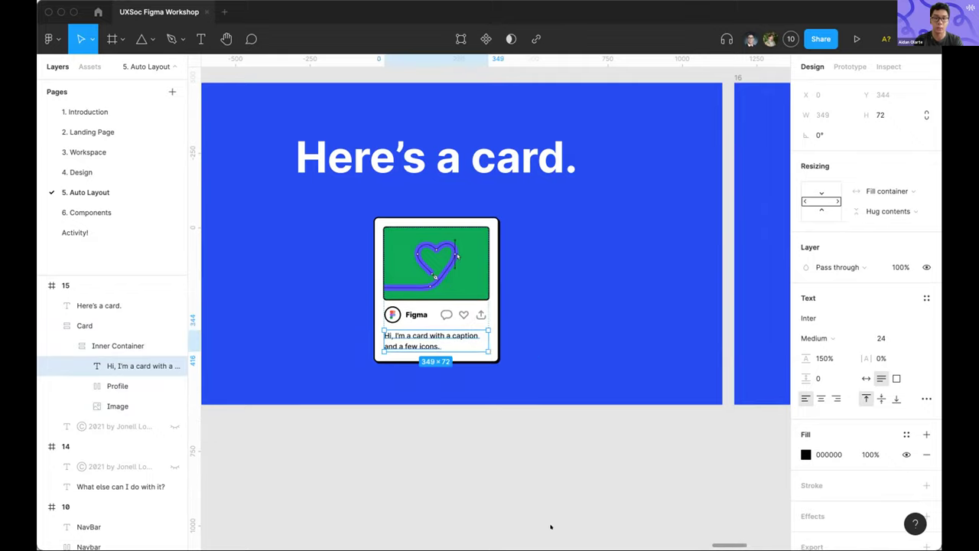
left_click(544, 365)
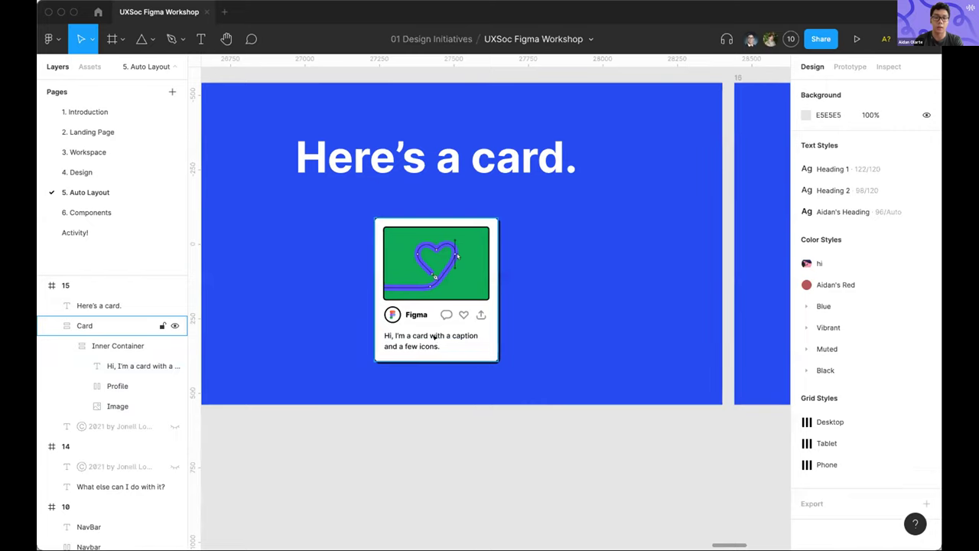
Select the card frame, then drill into its inner container and caption layer
scroll(575, 293, "right", 5)
scroll(574, 293, "down", 3)
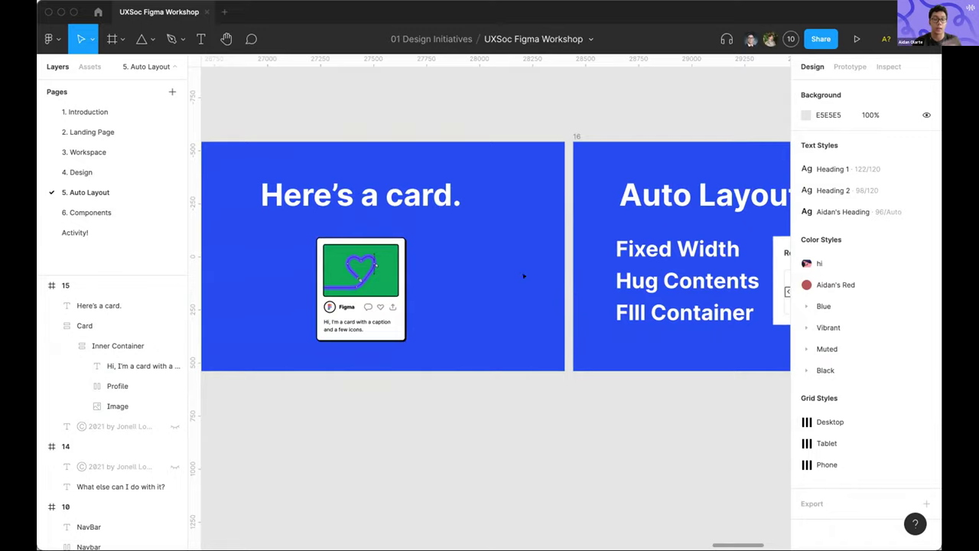
scroll(374, 287, "up", 3)
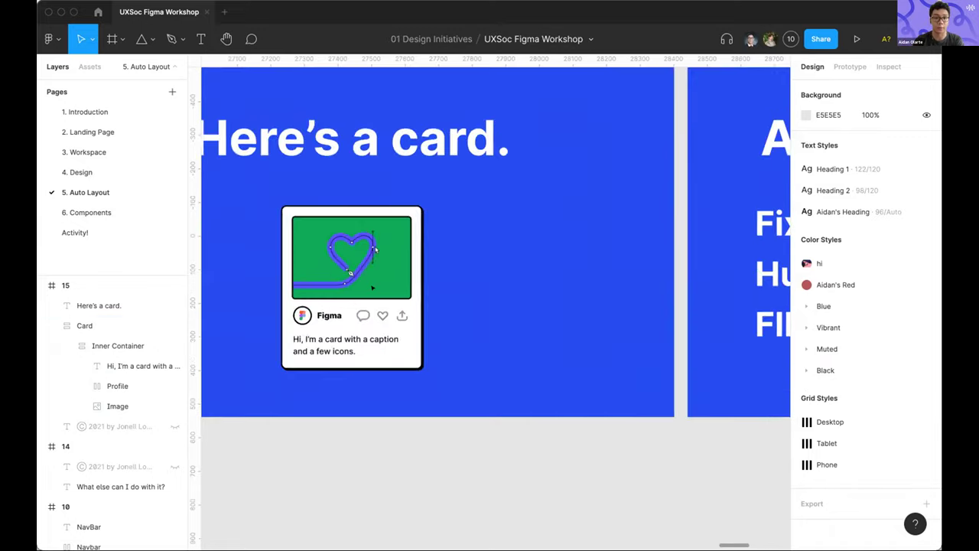
left_click(372, 287)
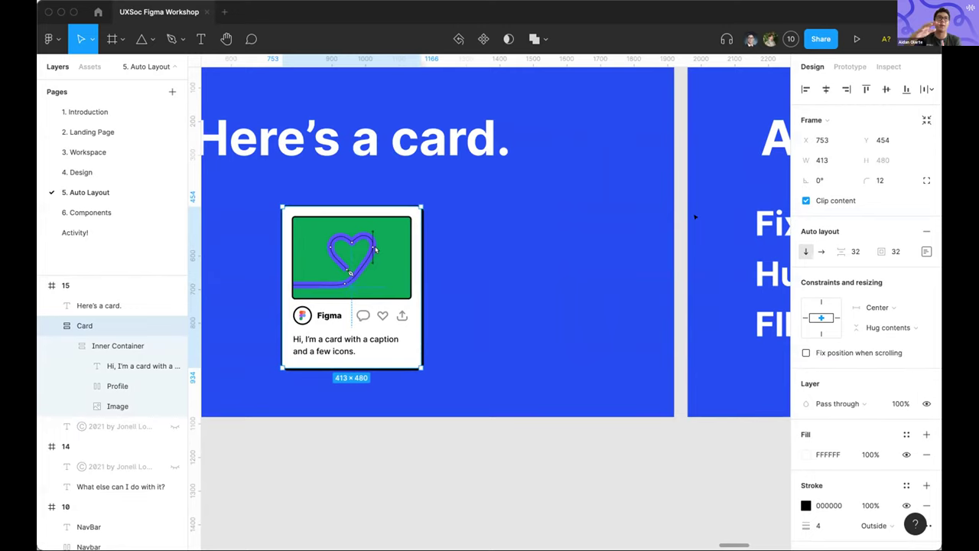
left_click(474, 313)
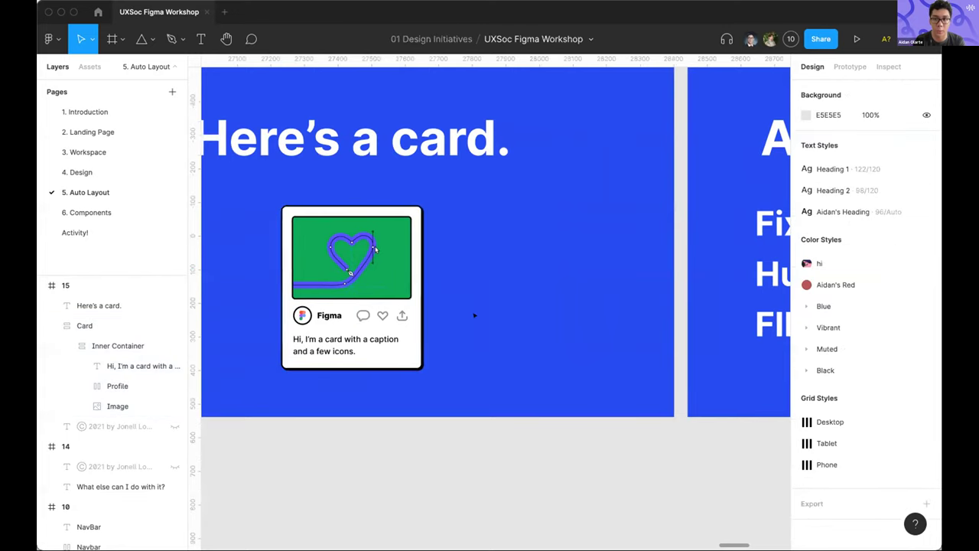
scroll(475, 313, "right", 5)
scroll(475, 313, "down", 3)
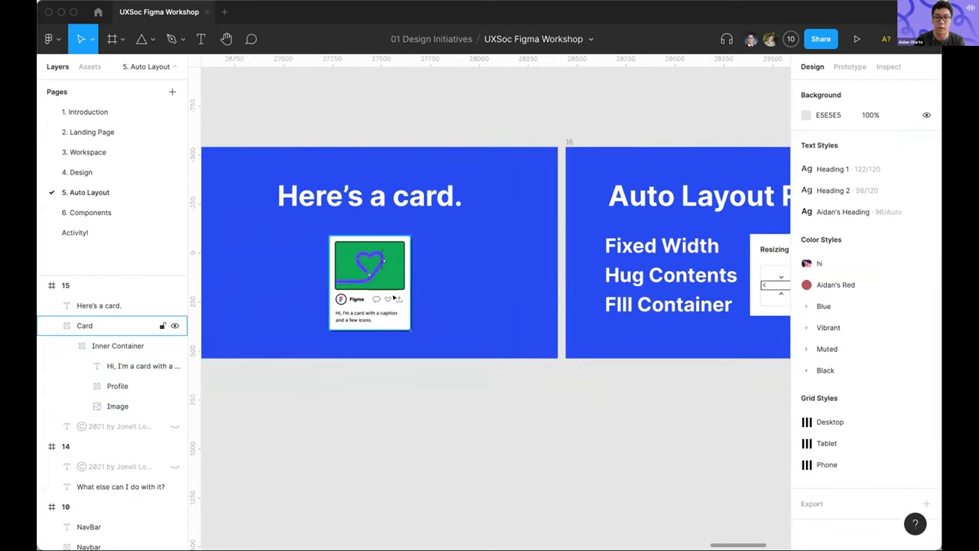
left_click(375, 315)
left_click(372, 315)
left_click(373, 315)
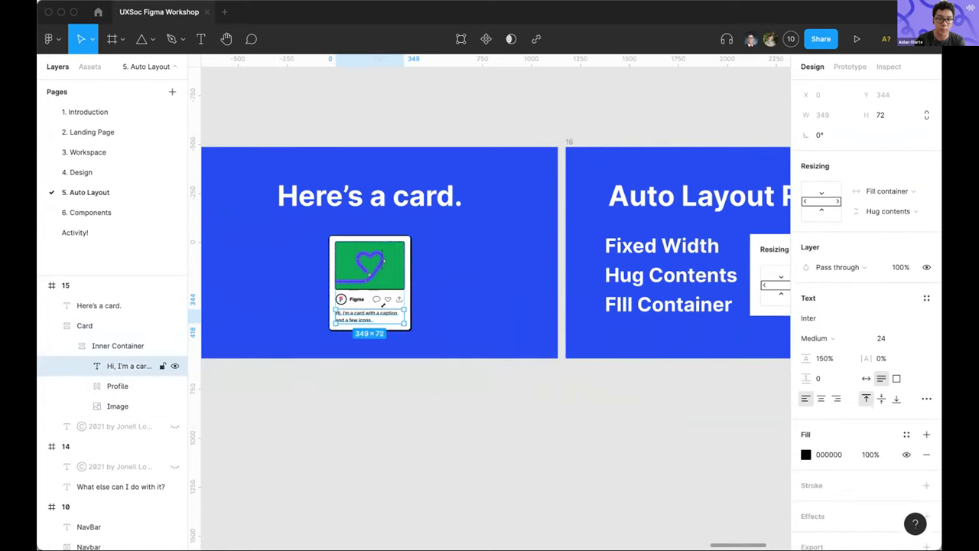
scroll(373, 315, "up", 5)
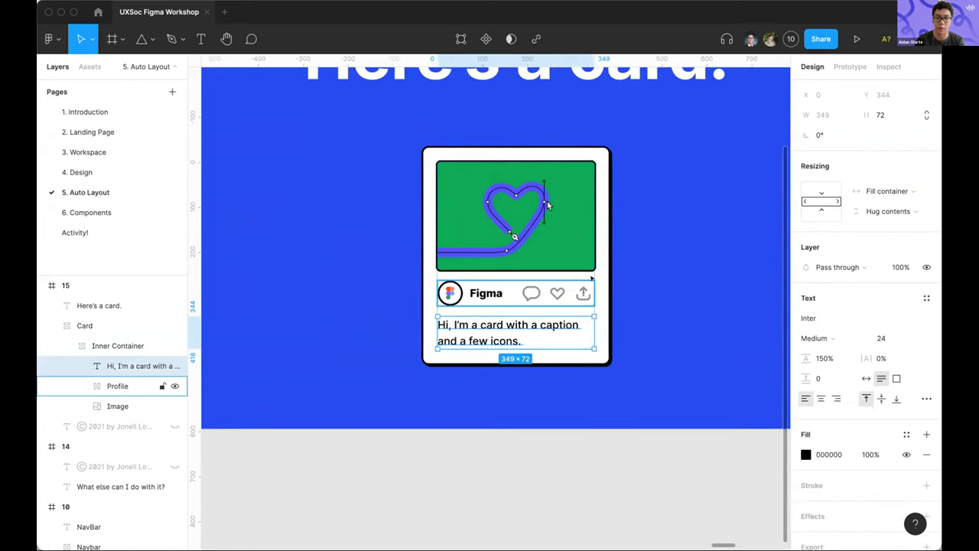
key("Escape")
key("Escape")
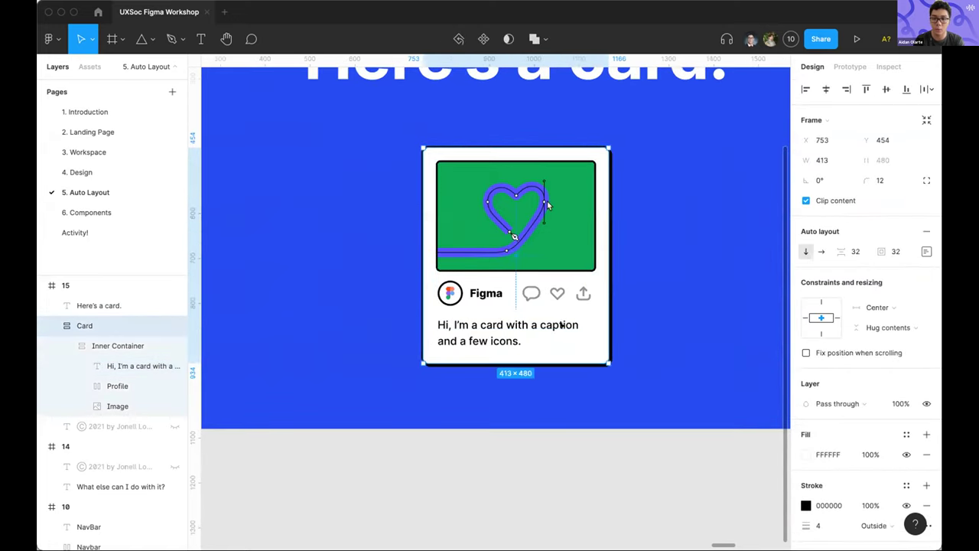
Toggle the card between its narrow and wide layouts with undo
key("ctrl+z")
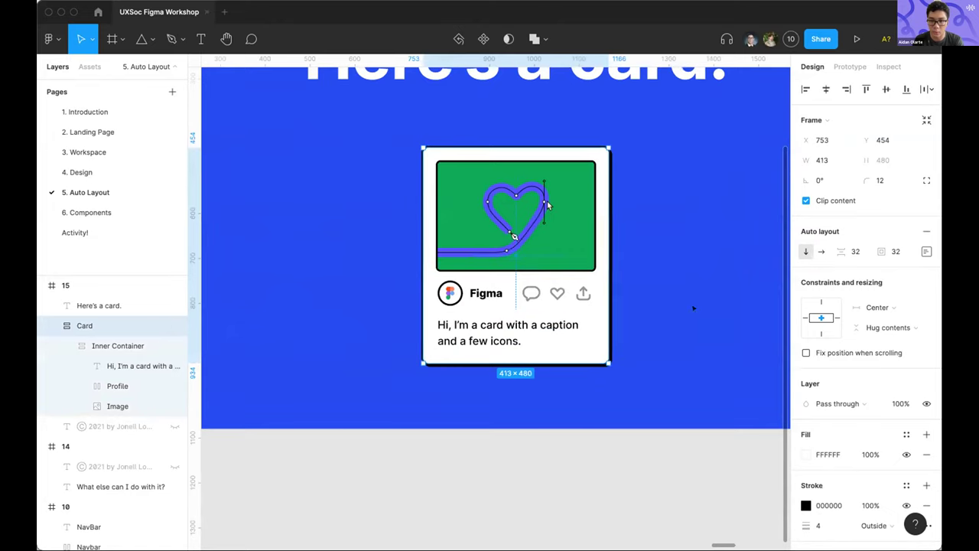
key("Return")
key("Return")
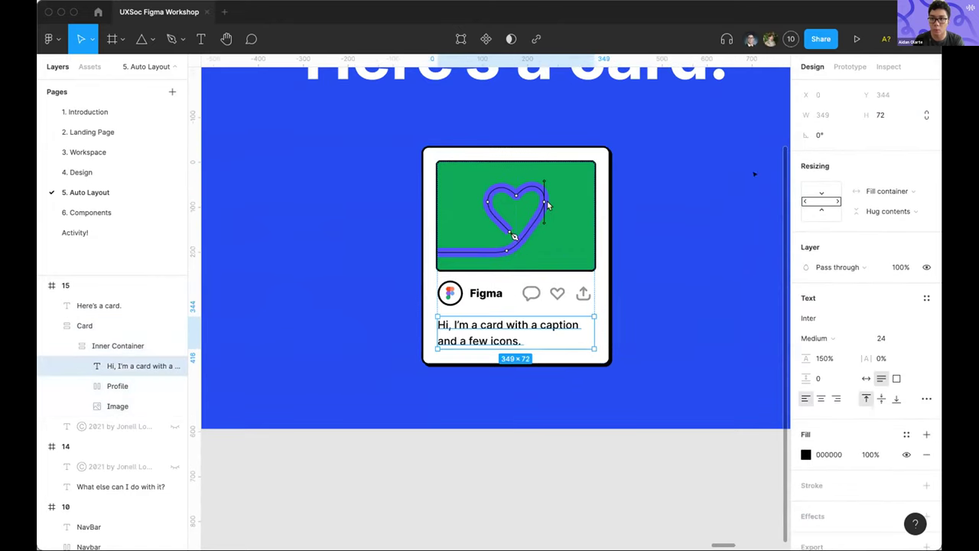
key("Escape")
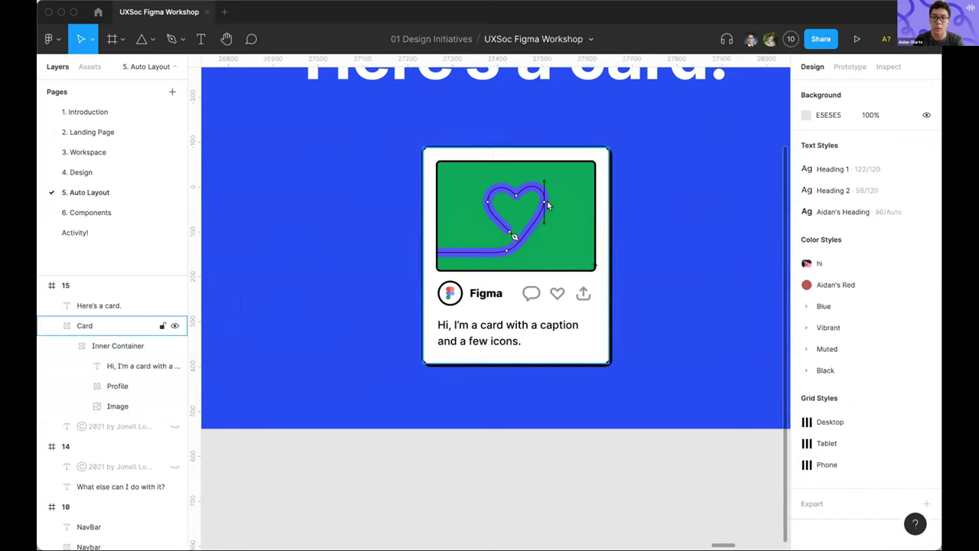
left_click(548, 205)
key("ctrl+z")
key("ctrl+z")
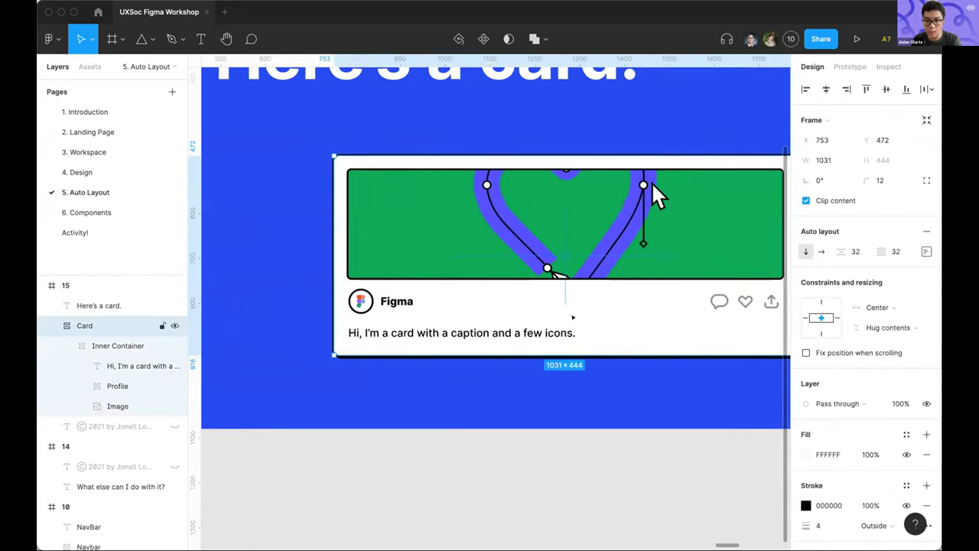
key("Return")
key("Return")
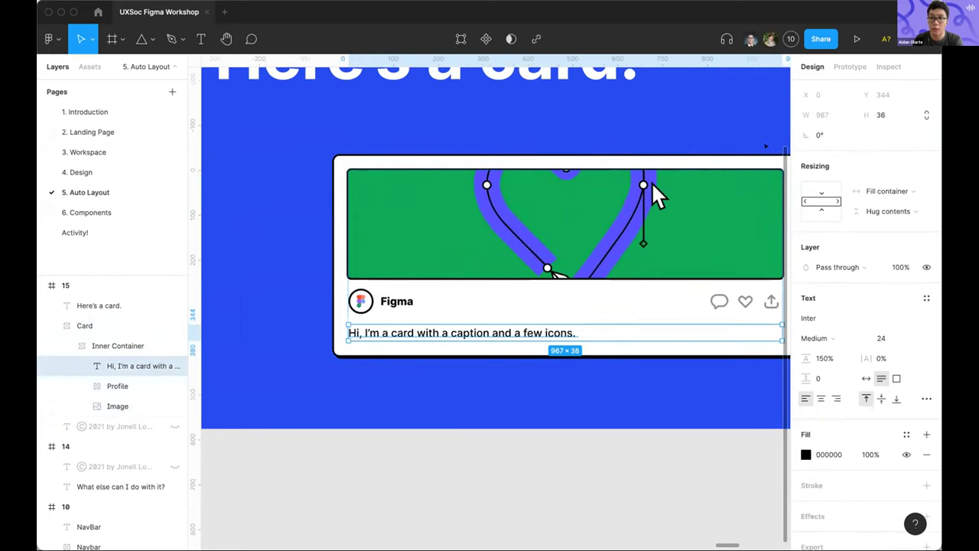
Shrink the Card frame's width as a trial, then undo back to 1031×444
scroll(663, 246, "down", 3)
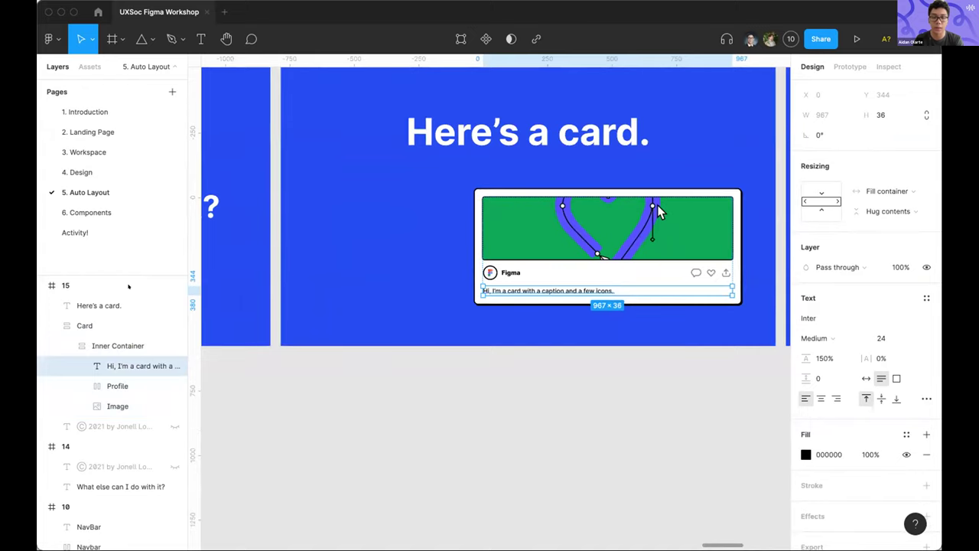
left_click(119, 346)
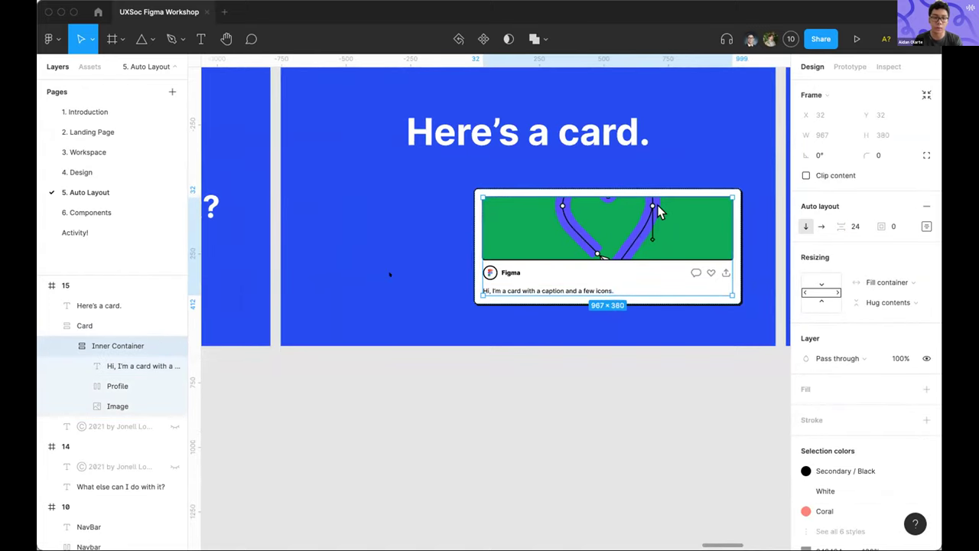
left_click(145, 366)
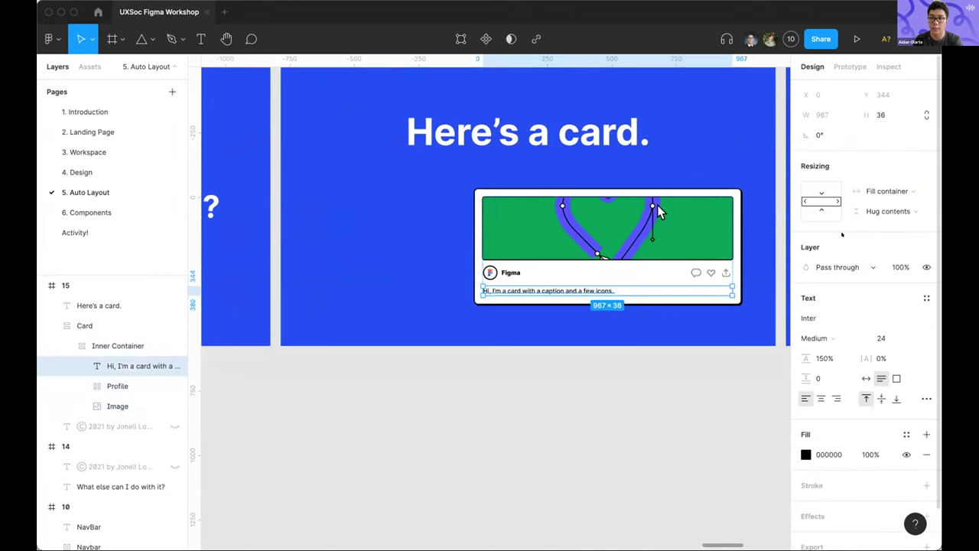
scroll(687, 325, "right", 2)
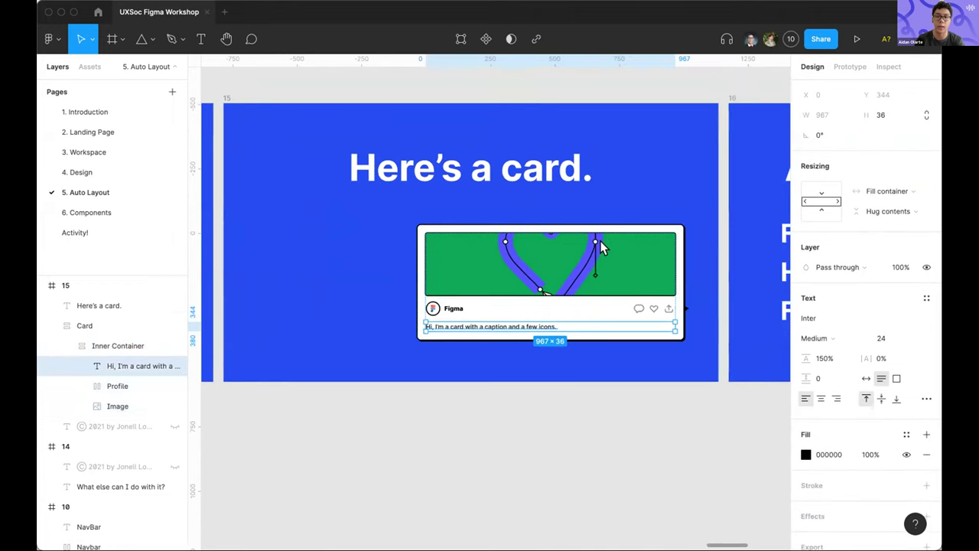
scroll(686, 325, "up", 5)
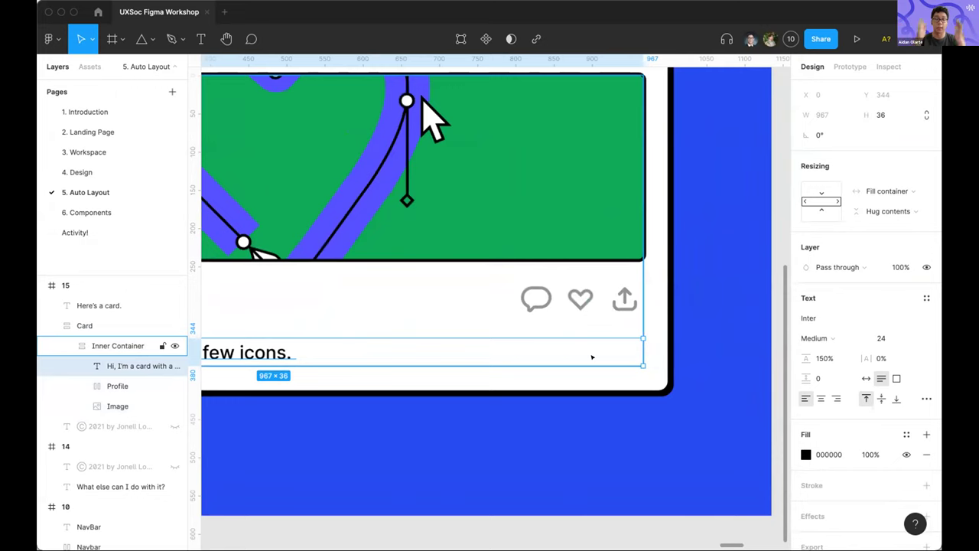
key("Escape")
scroll(98, 334, "down", 5)
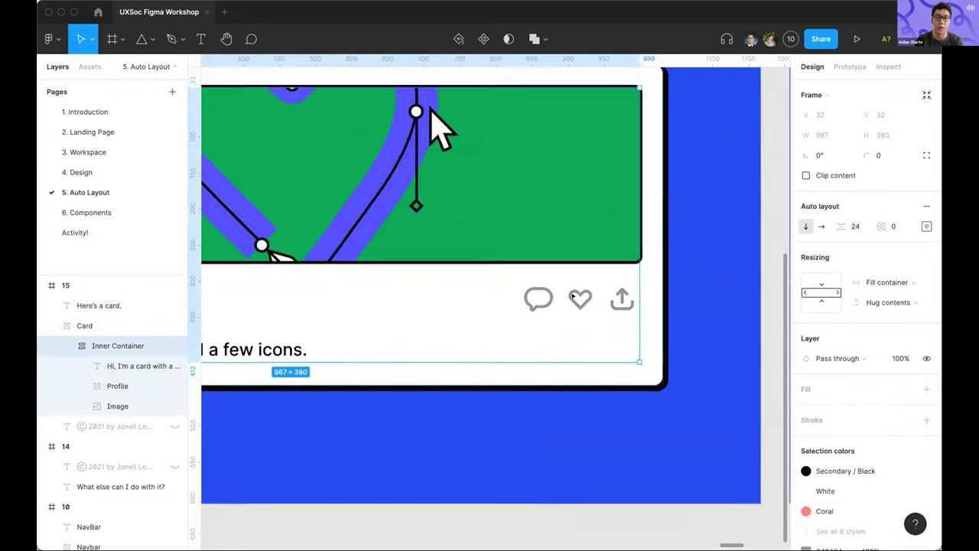
key("Escape")
left_click_drag(614, 268, 523, 267)
key("super+z")
Step selection between the card's inner container and caption text layers
scroll(510, 213, "down", 3)
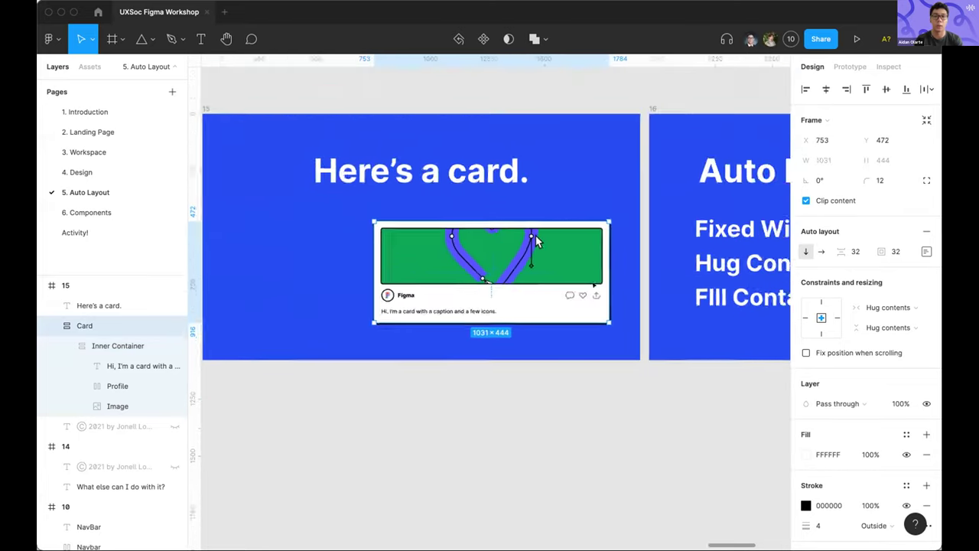
key("Return")
key("Return")
key("shift+Return")
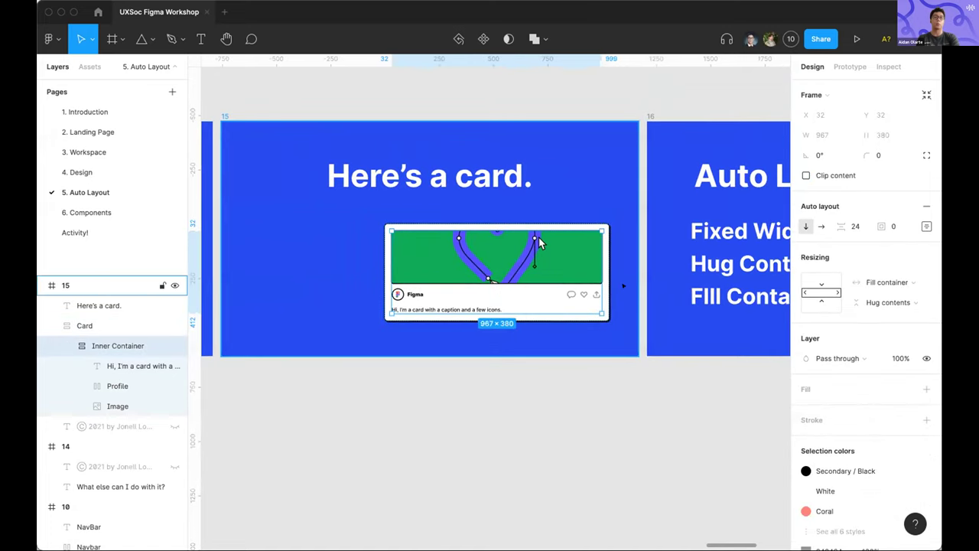
key("Return")
key("shift+Return")
Undo twice to restore the 413×480 card, deselect, and go to the 6. Components page
key("super+z")
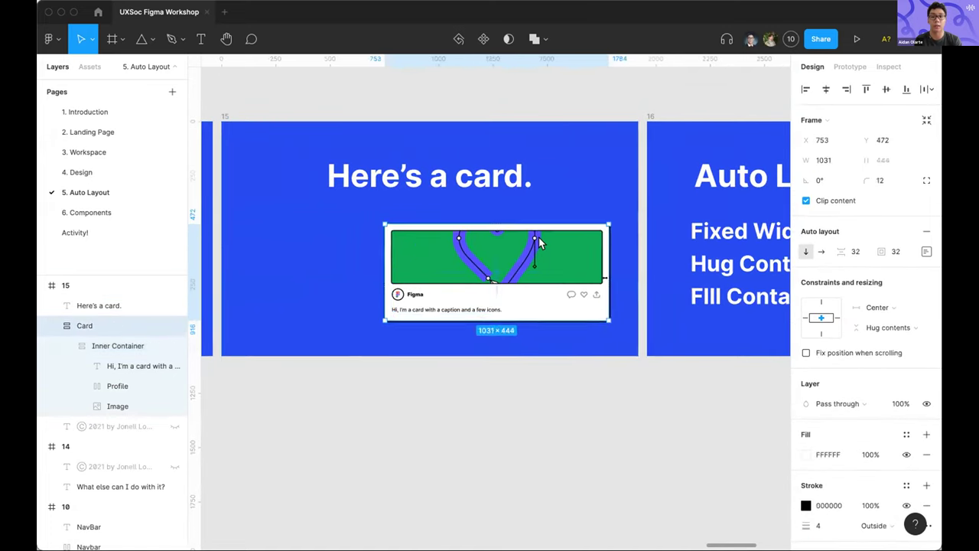
key("super+z")
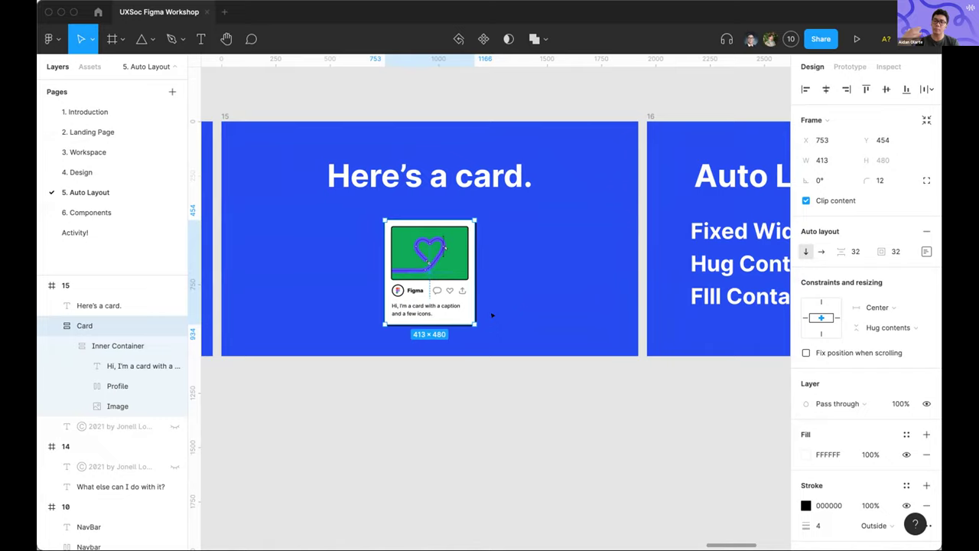
left_click(511, 277)
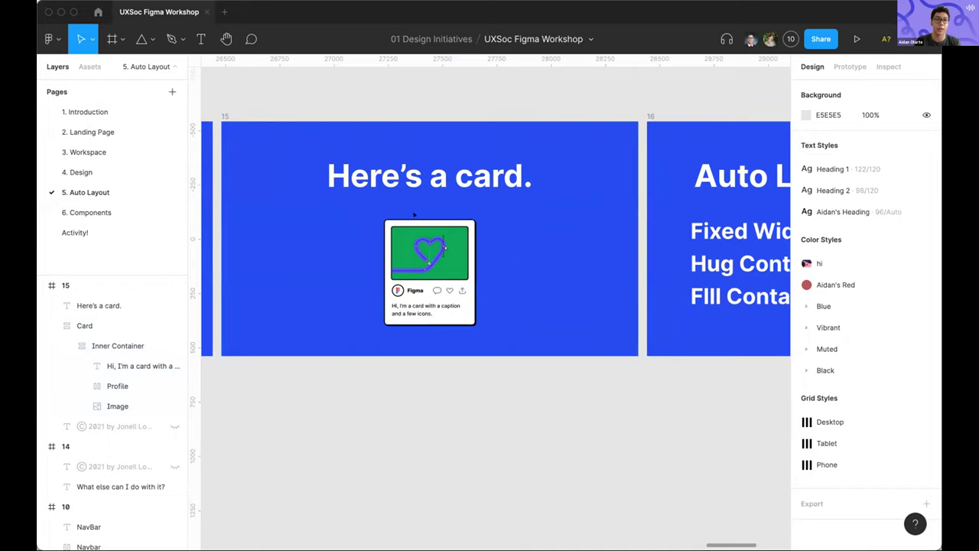
left_click(137, 212)
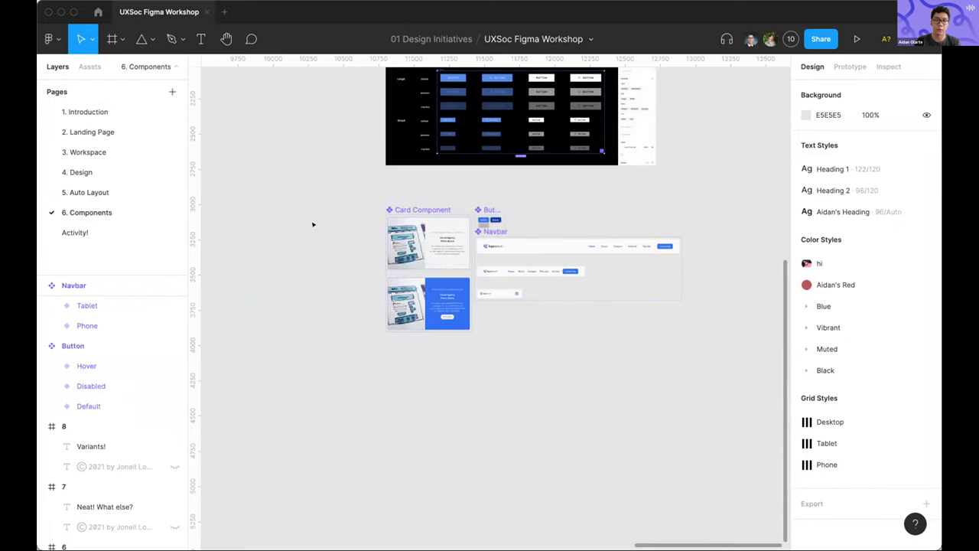
Go to the 'What are Components?' slide, then on to the 'How do I use it?' slide
key("n")
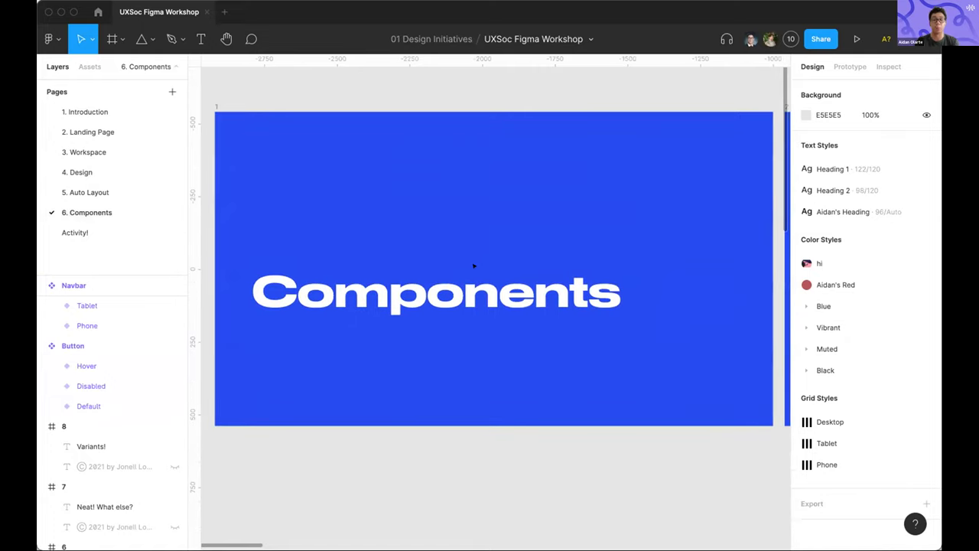
key("n")
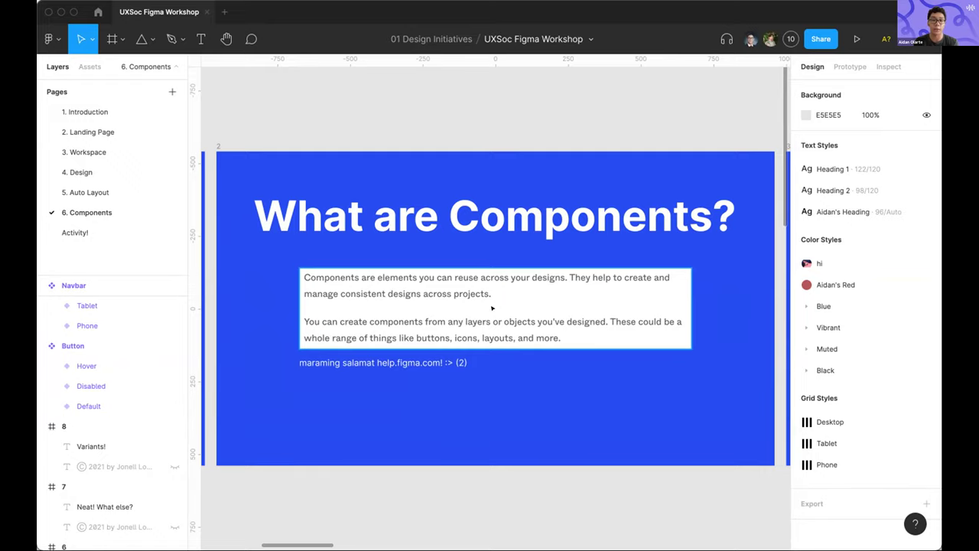
scroll(492, 307, "right", 2)
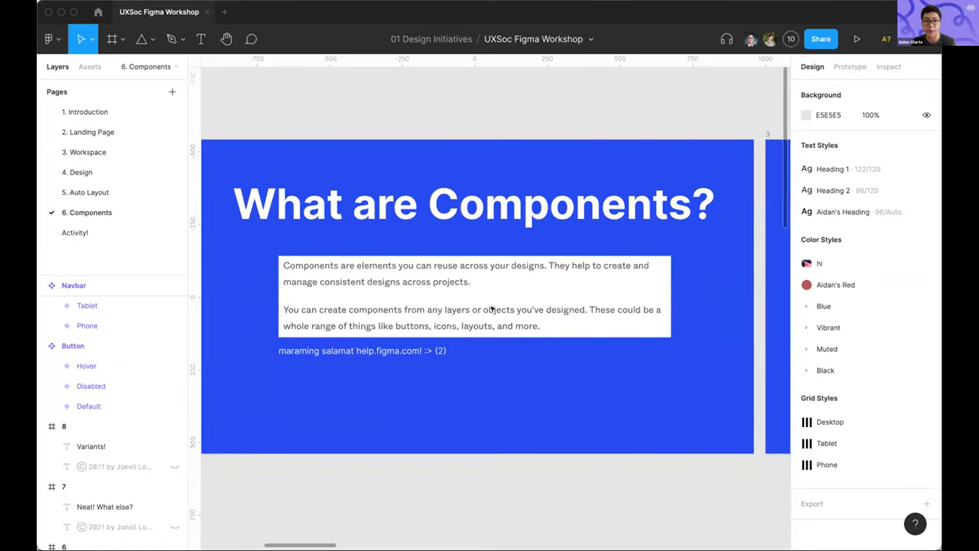
scroll(492, 308, "right", 2)
scroll(492, 308, "right", 15)
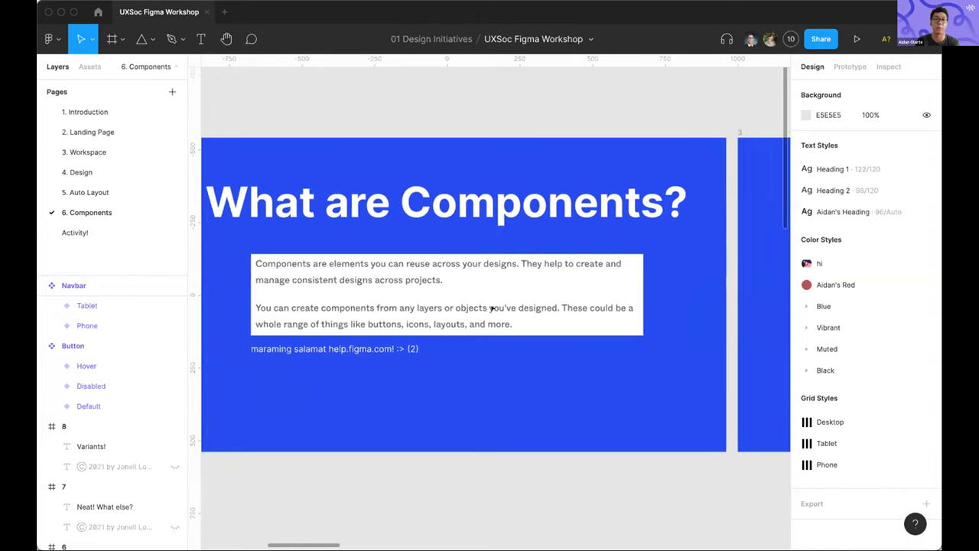
scroll(492, 307, "right", 8)
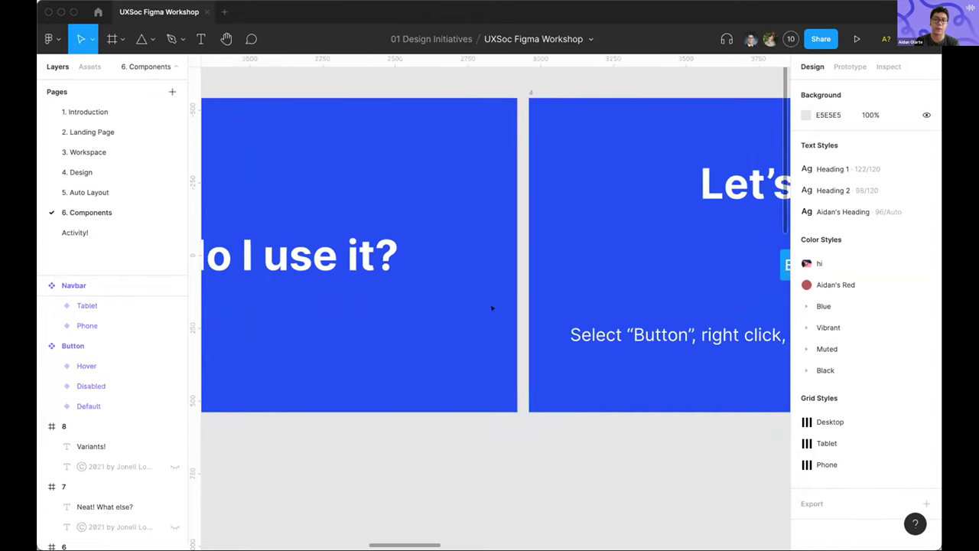
Convert Frame 38, the Button on the Let's try it! slide, into a component
left_click(635, 257)
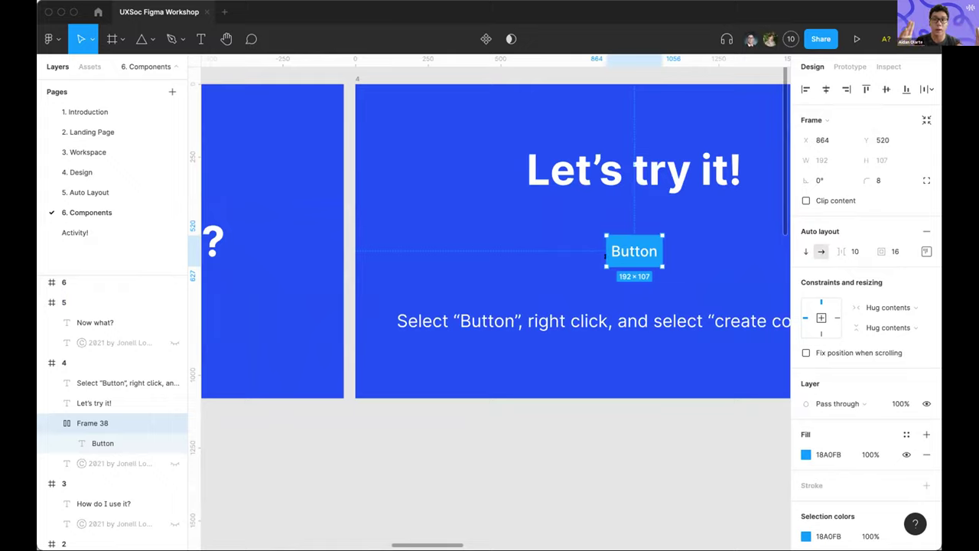
left_click(642, 252)
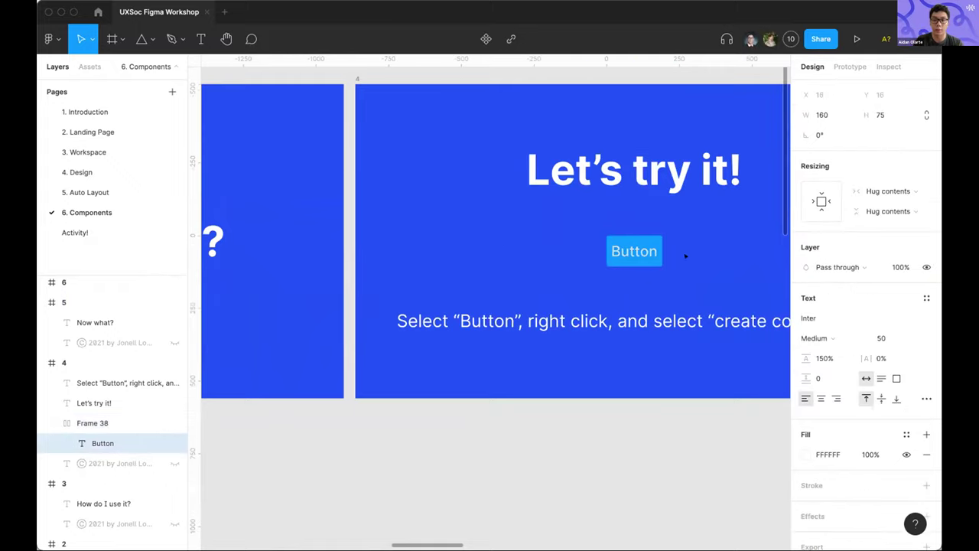
left_click(702, 264)
scroll(702, 265, "right", 3)
left_click(543, 254)
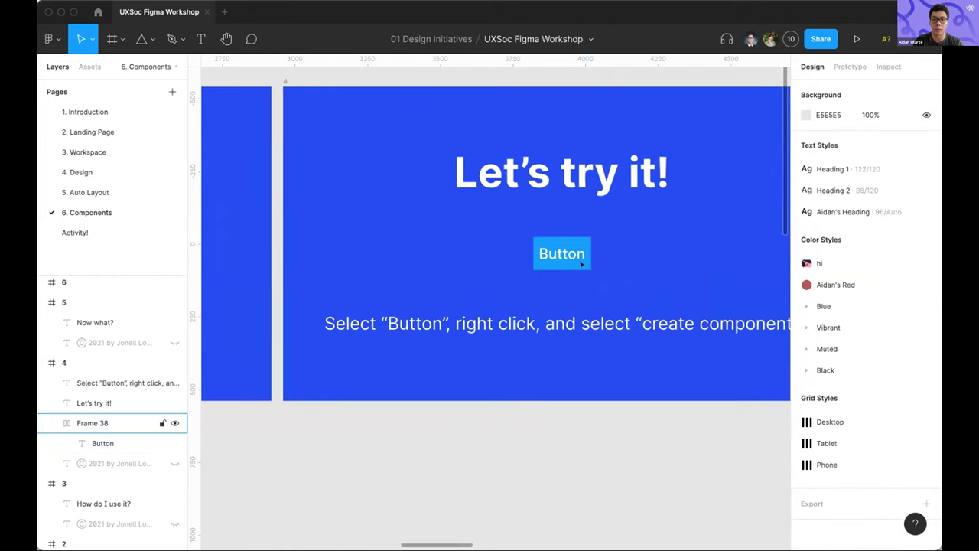
right_click(542, 255)
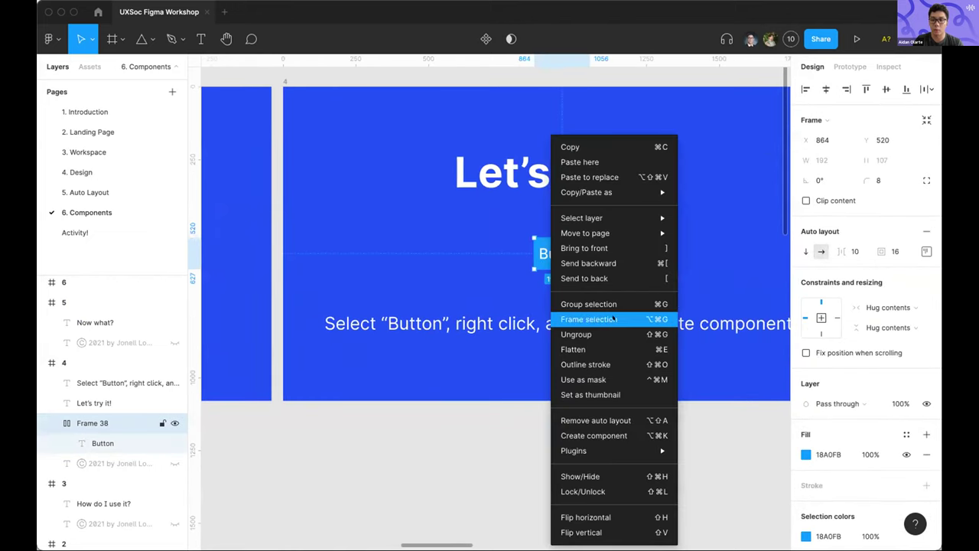
mouse_move(574, 451)
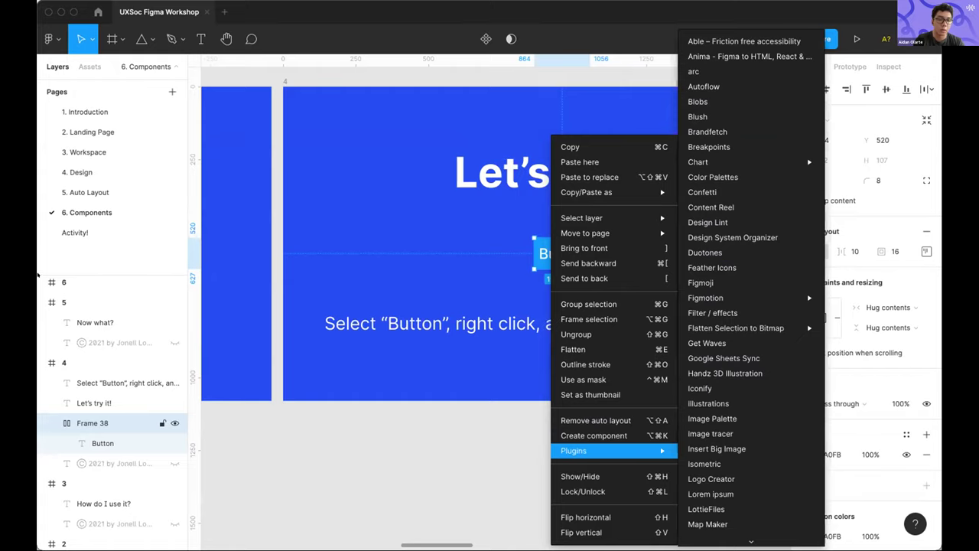
left_click(191, 456)
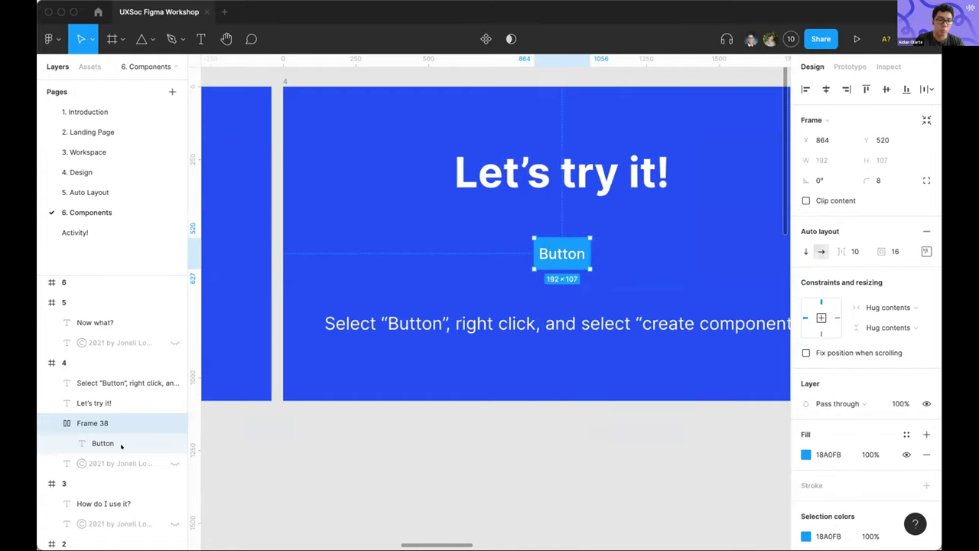
right_click(572, 246)
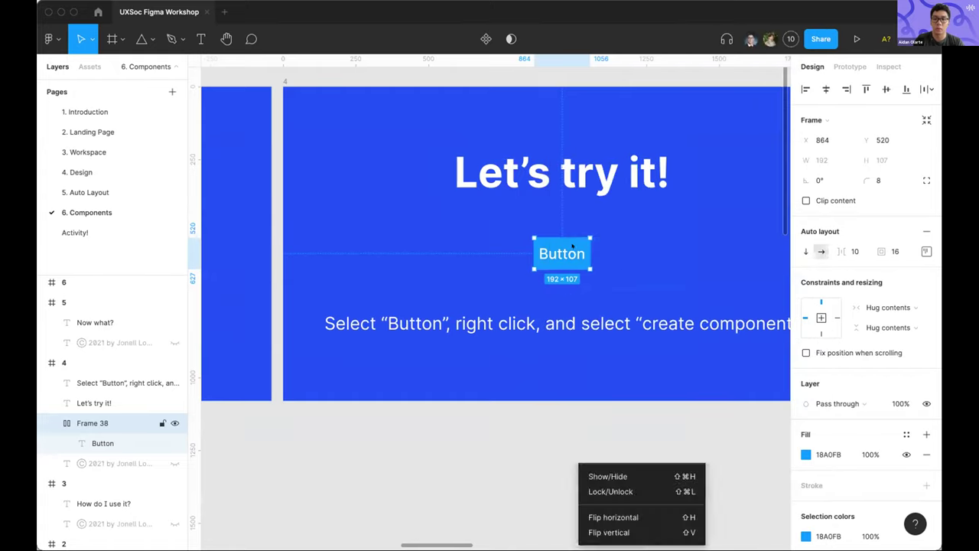
left_click(562, 251)
right_click(561, 251)
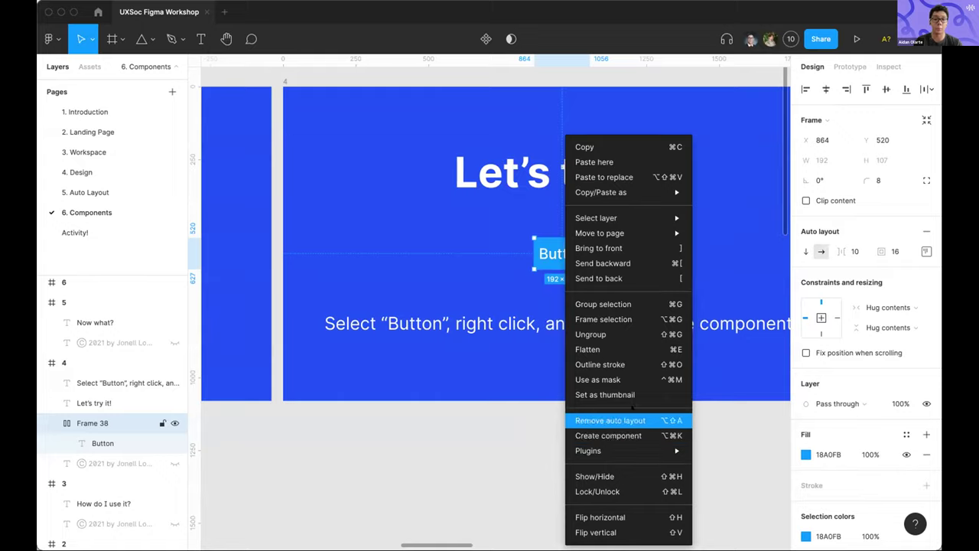
left_click(609, 435)
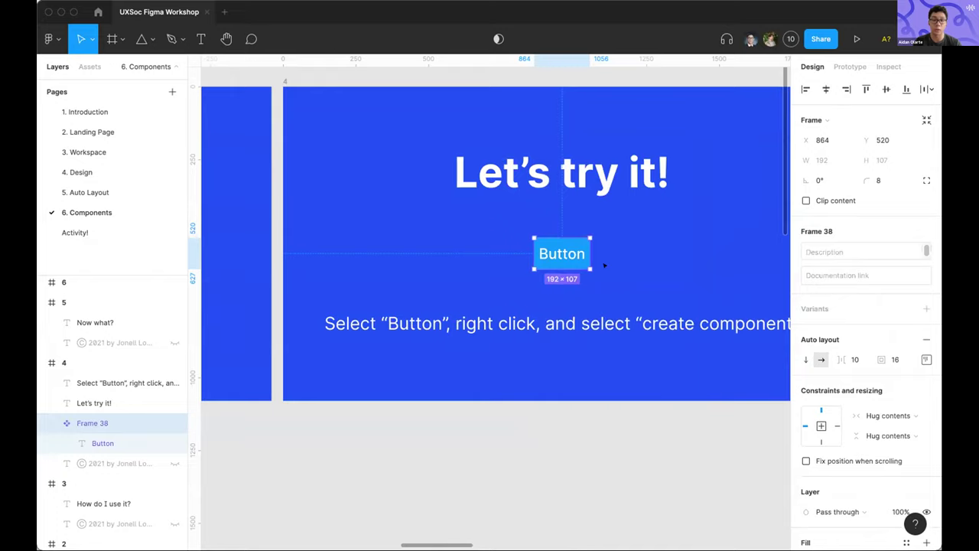
Show local components in Assets and expand group 4 to reveal the Button component
scroll(570, 287, "right", 2)
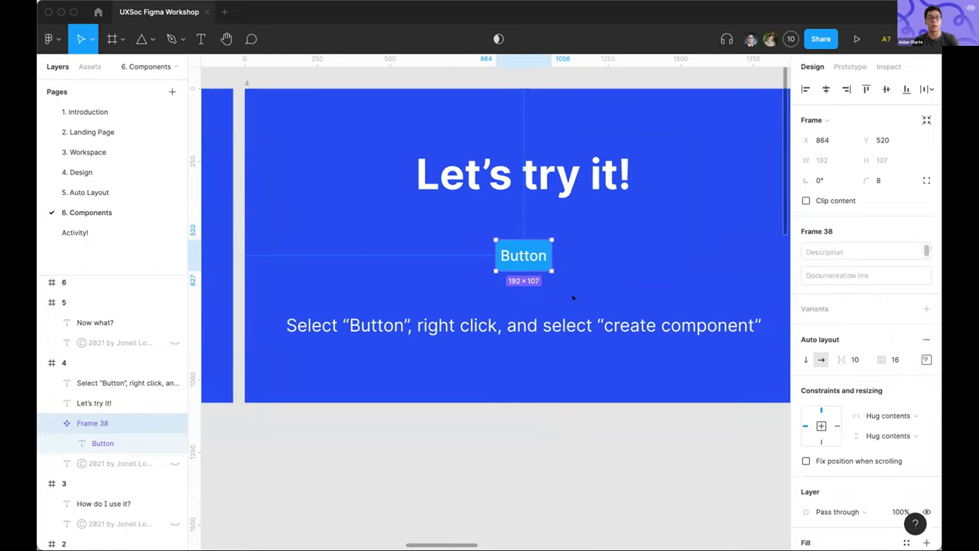
scroll(563, 238, "down", 5)
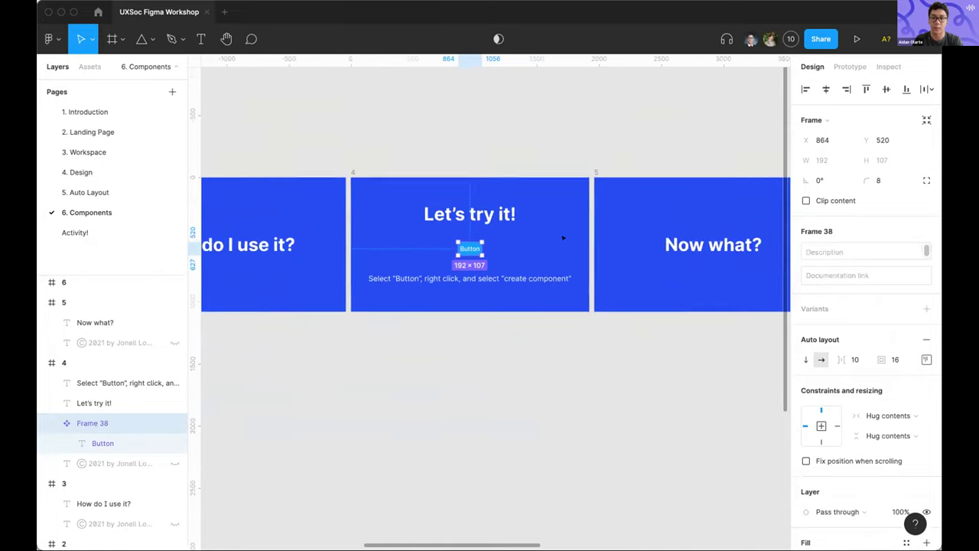
scroll(563, 238, "right", 2)
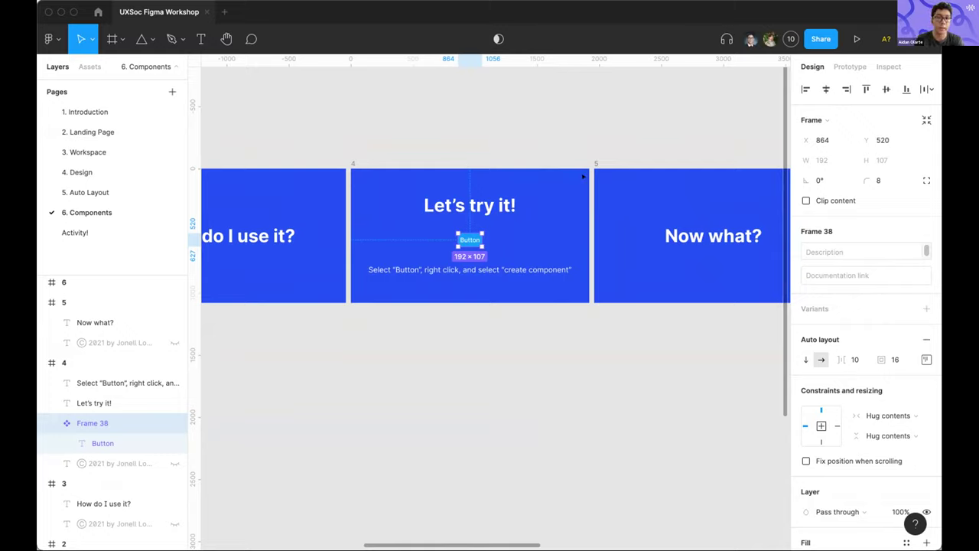
key("Tab")
key("Tab")
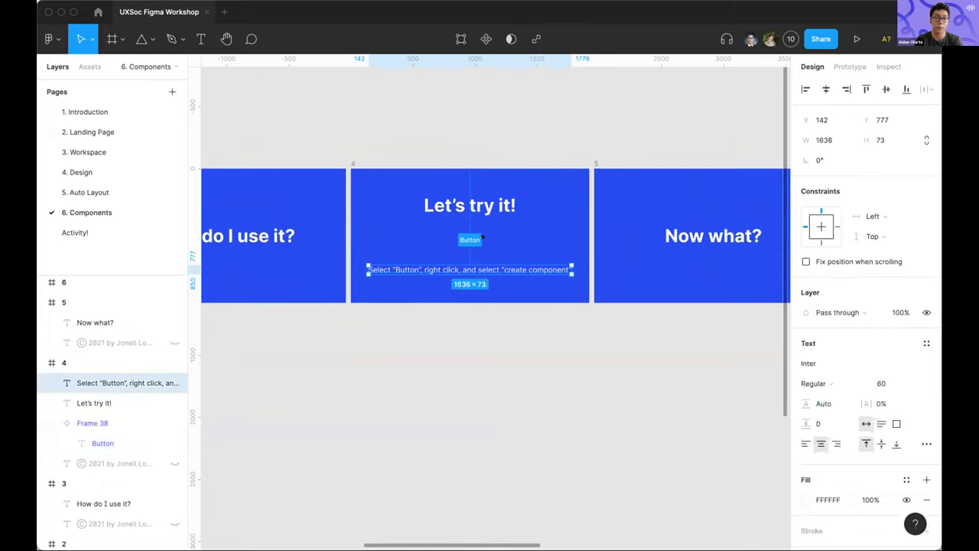
left_click(482, 238)
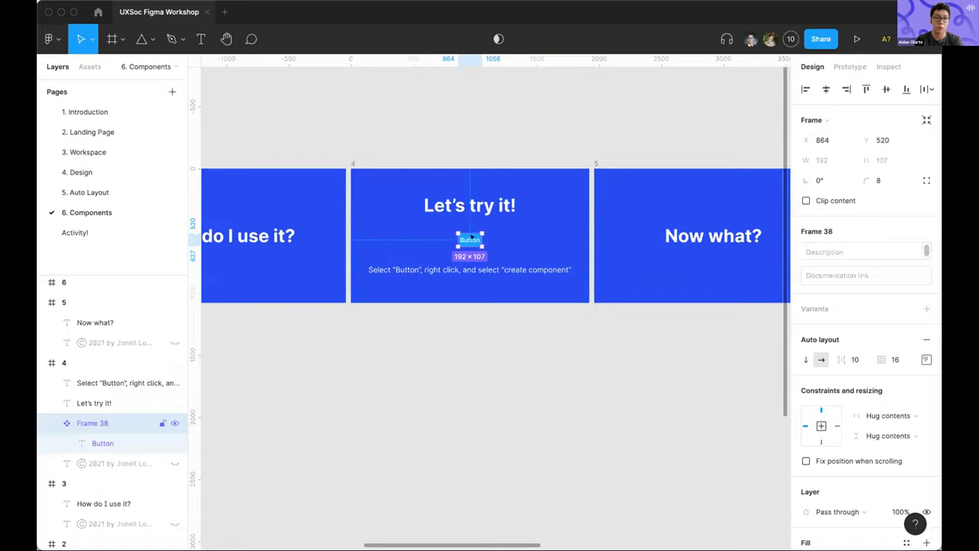
left_click(96, 66)
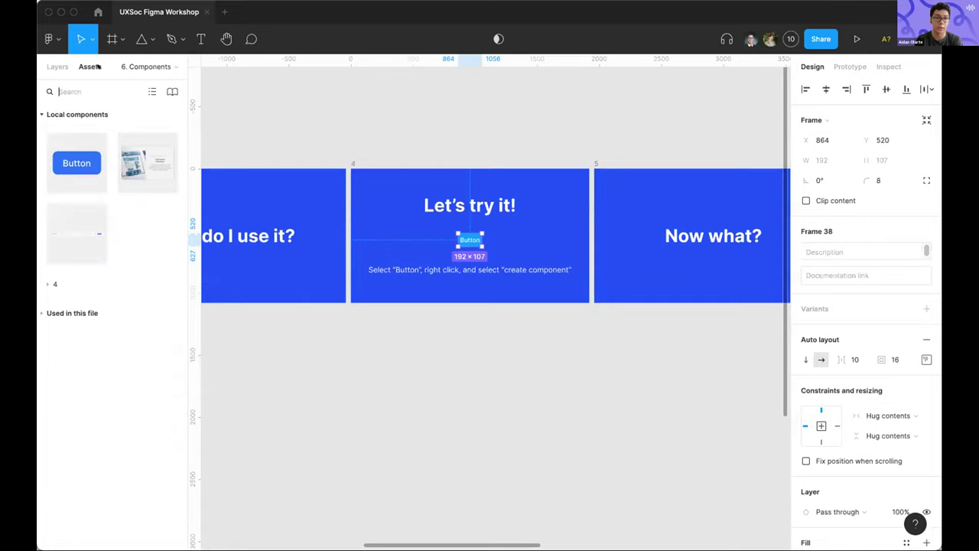
left_click(53, 284)
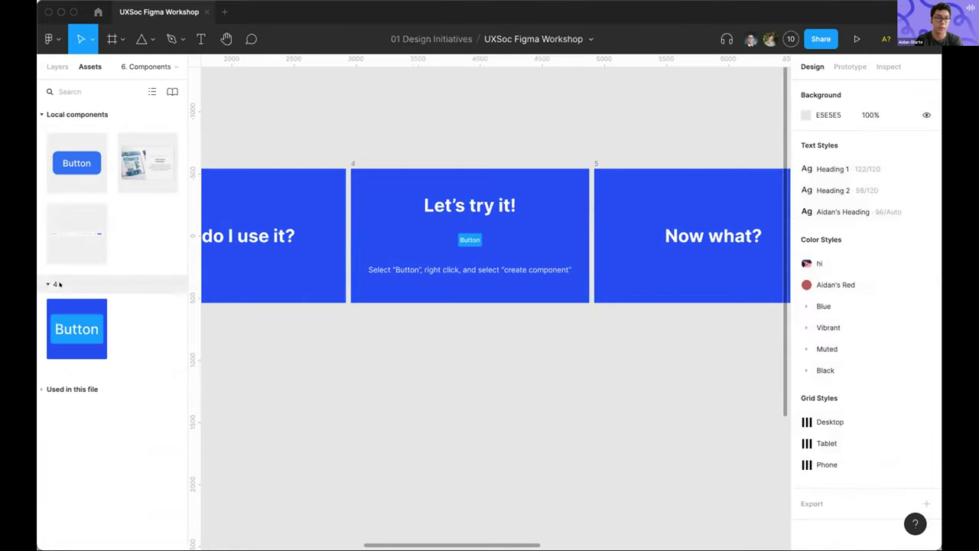
Select the Button component on slide 4 and zoom to it with Shift+2
left_click(465, 237)
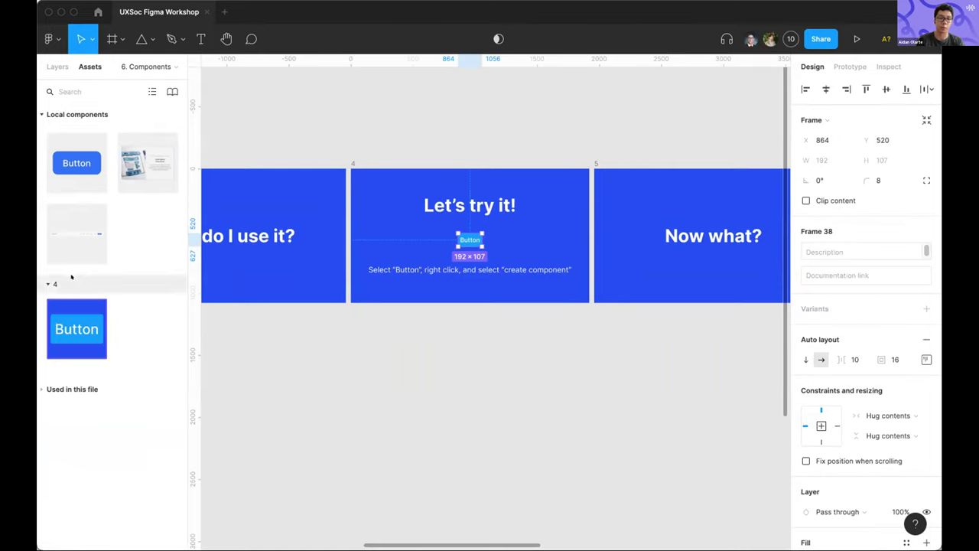
left_click(506, 226)
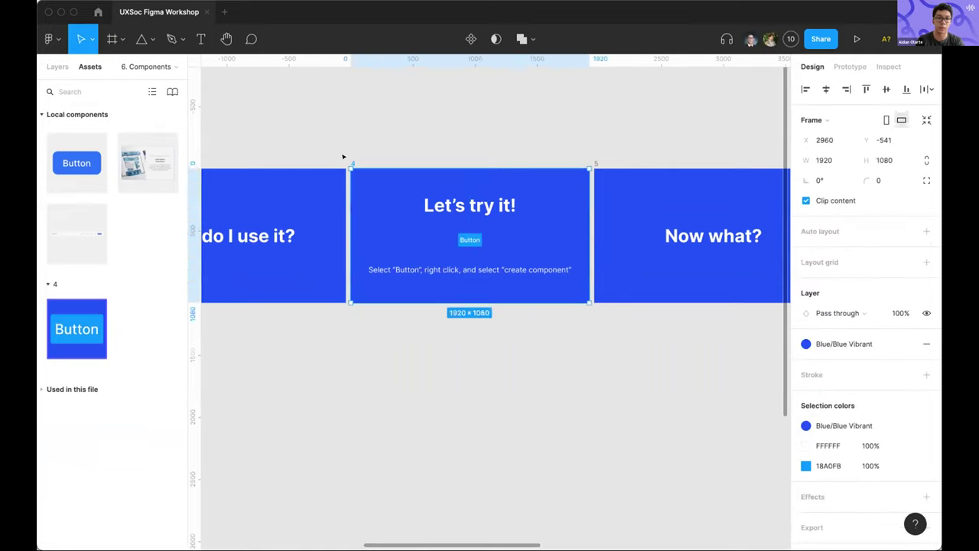
left_click(470, 240)
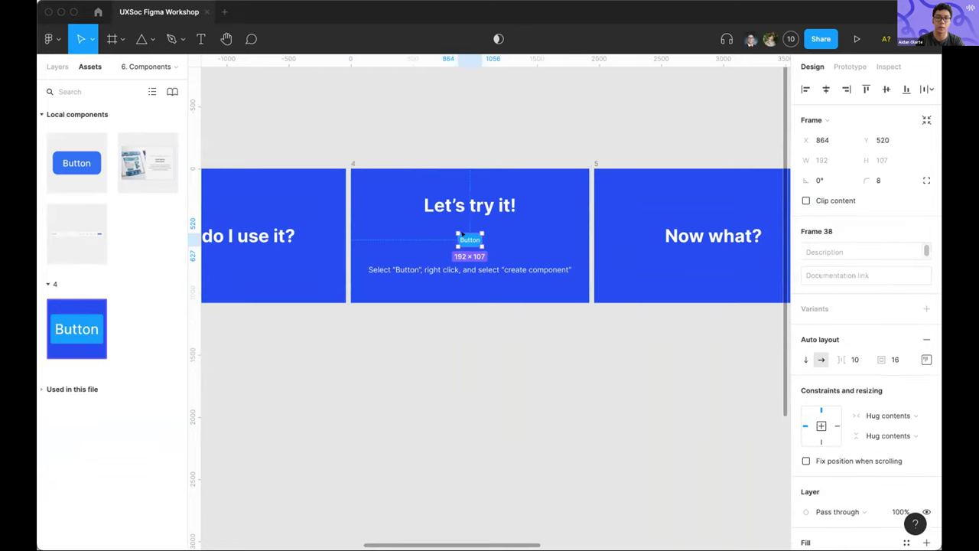
key("shift+2")
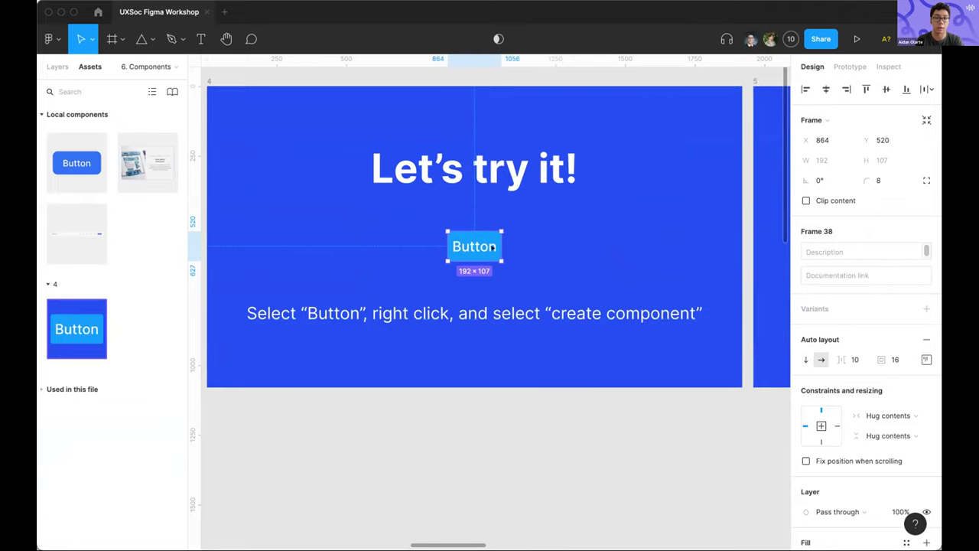
Pan around the canvas and bring back the Layers panel
scroll(494, 247, "down", 3)
scroll(494, 247, "right", 5)
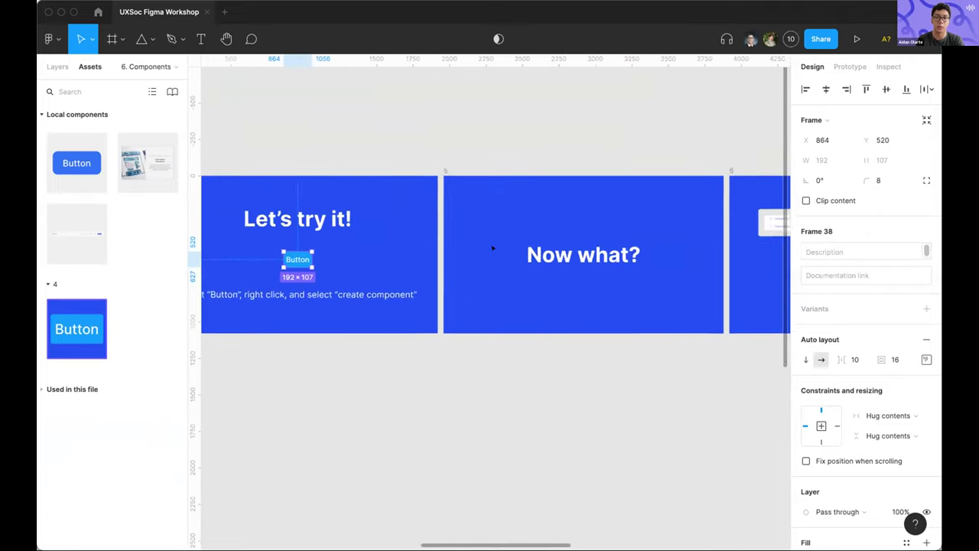
scroll(493, 247, "right", 10)
scroll(493, 247, "up", 1)
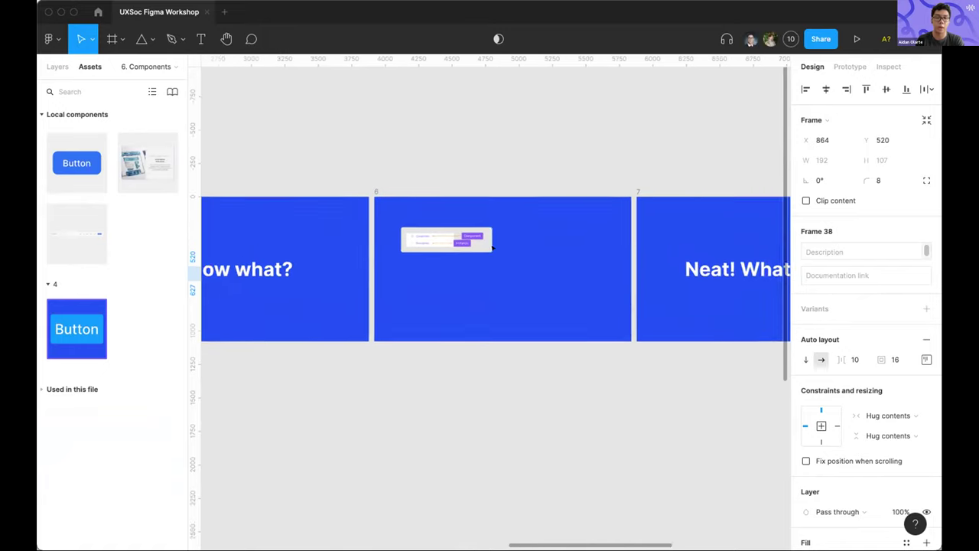
scroll(494, 247, "up", 5)
scroll(494, 247, "down", 10)
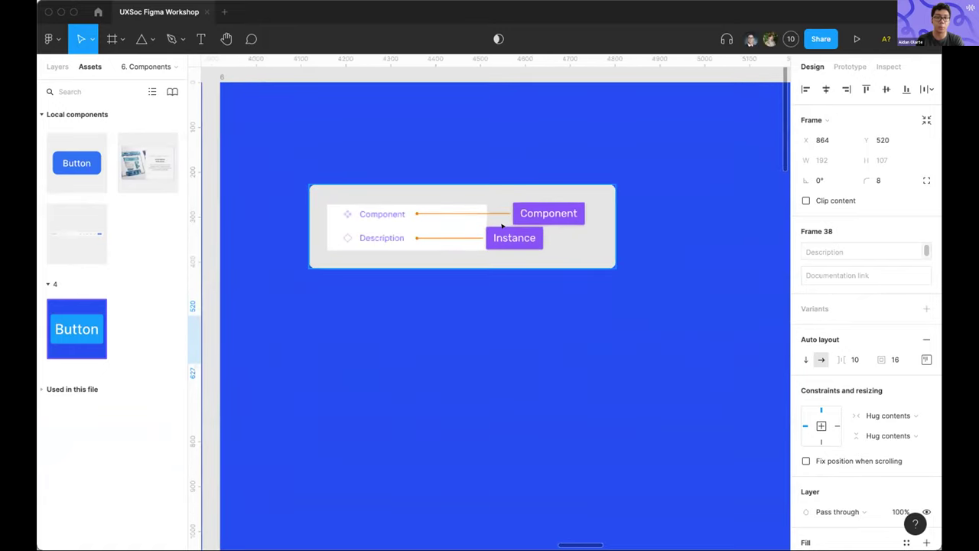
scroll(291, 227, "left", 3)
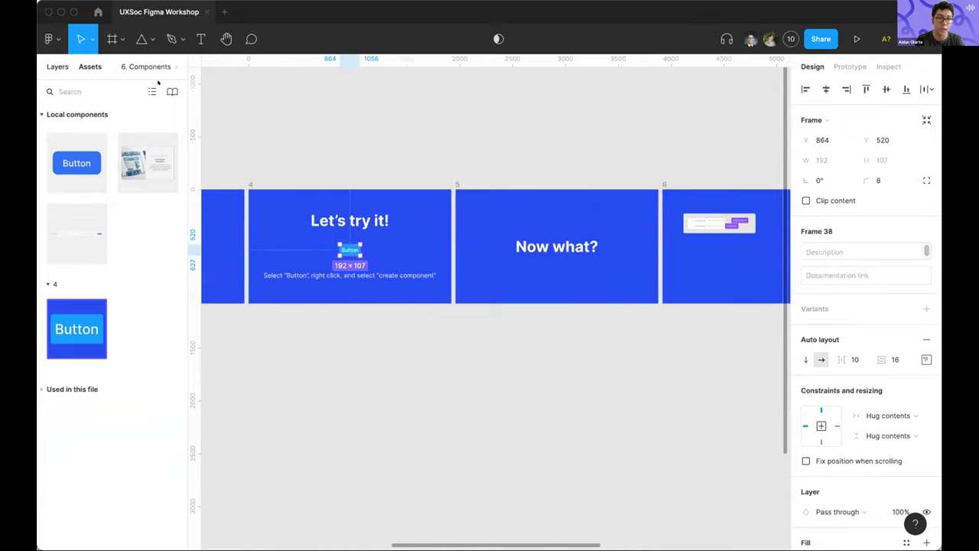
key("alt+1")
Move the Button frame from slide 4 onto slide 6, below the Component/Instance diagram
scroll(693, 243, "up", 8)
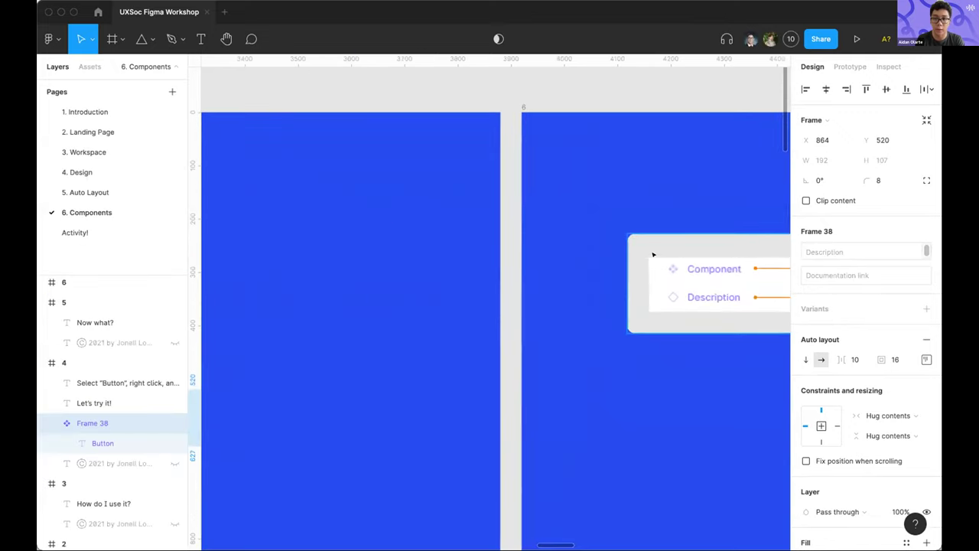
scroll(684, 268, "down", 10)
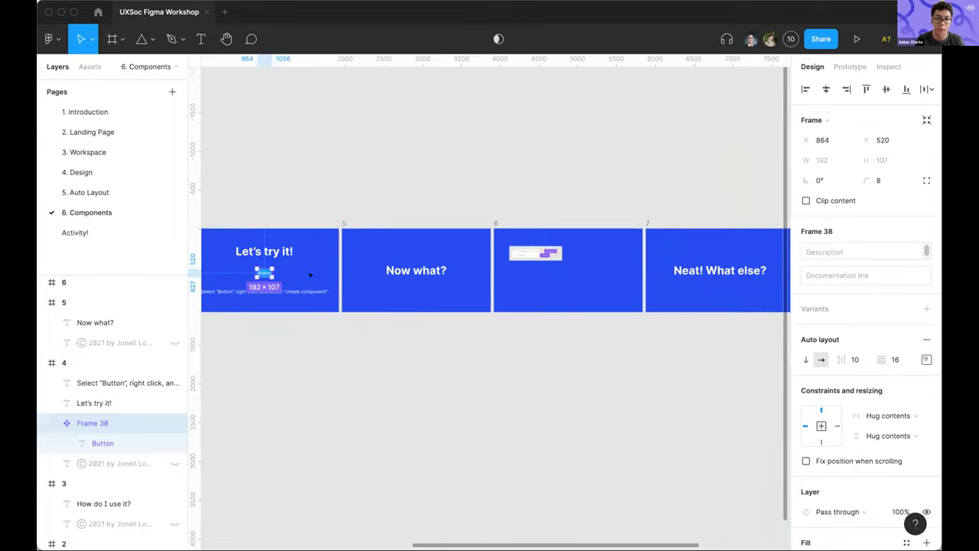
left_click_drag(264, 273, 525, 273)
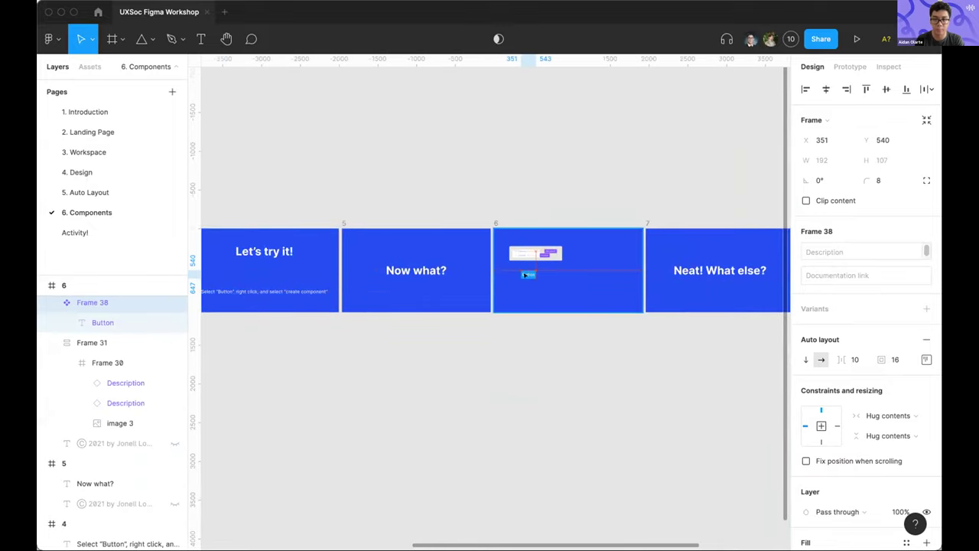
scroll(525, 277, "up", 5)
scroll(525, 277, "up", 5)
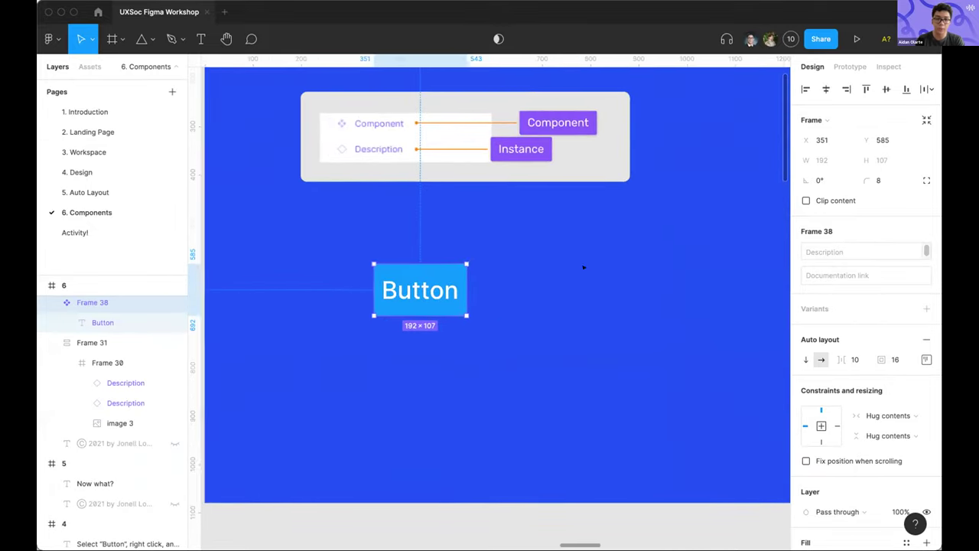
scroll(421, 294, "right", 3)
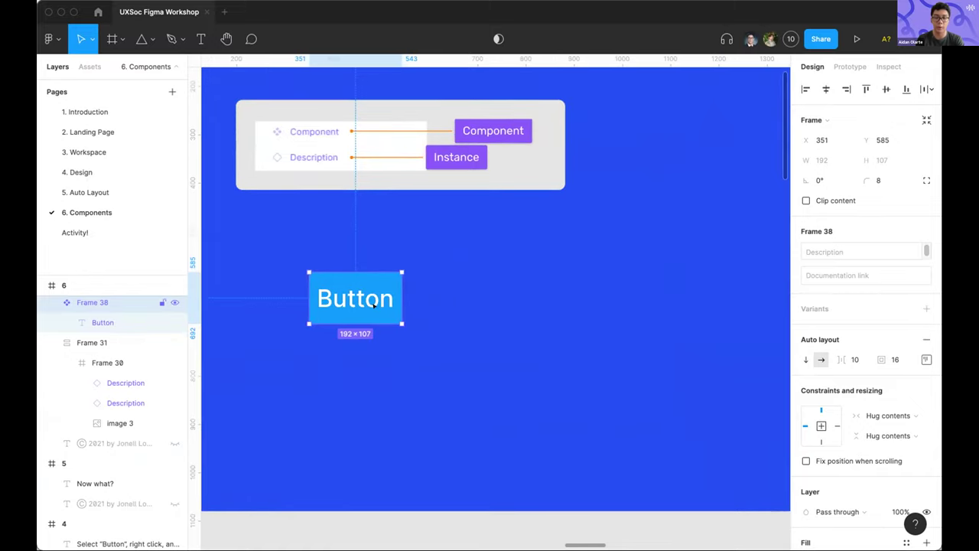
Duplicate the Button component, place the copy at X 720, and nudge the original beside it
key("super+d")
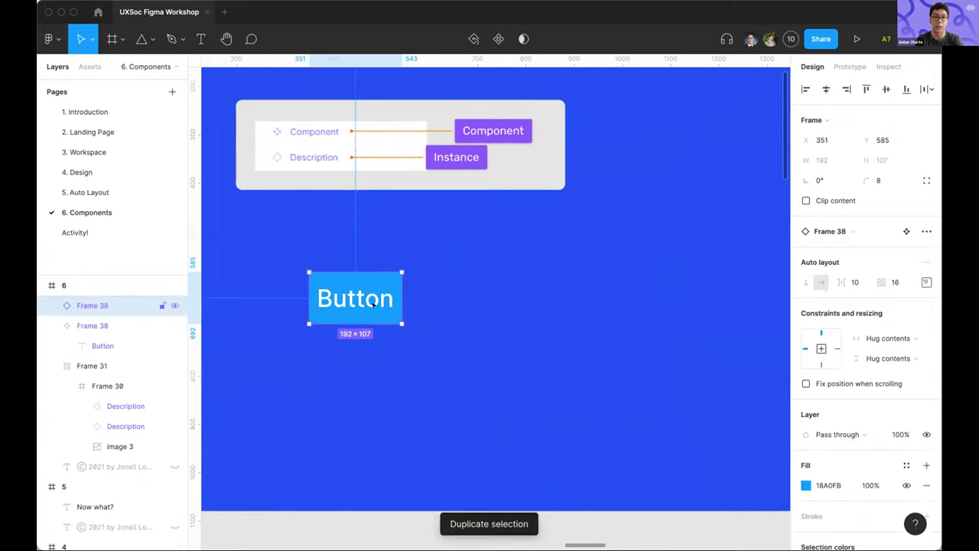
left_click_drag(399, 306, 545, 304)
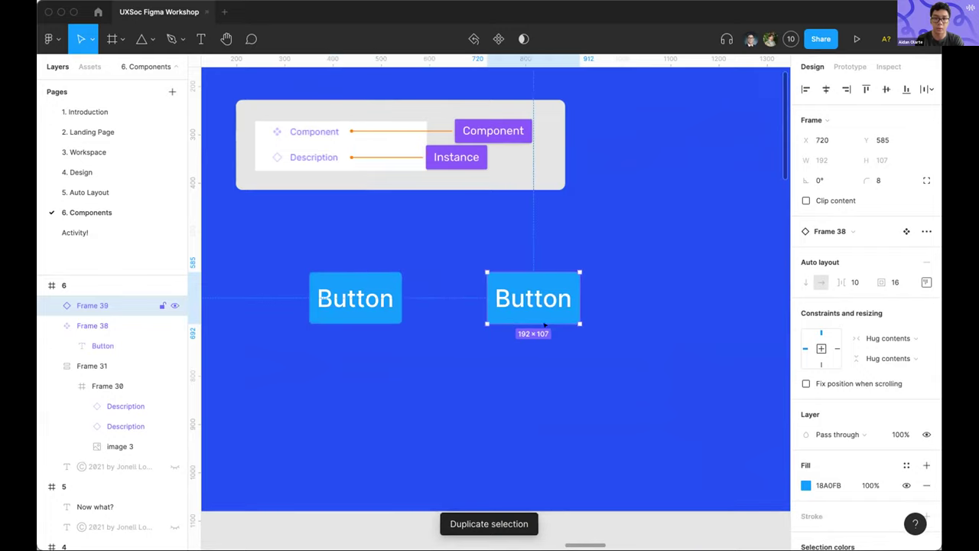
left_click_drag(311, 299, 385, 298)
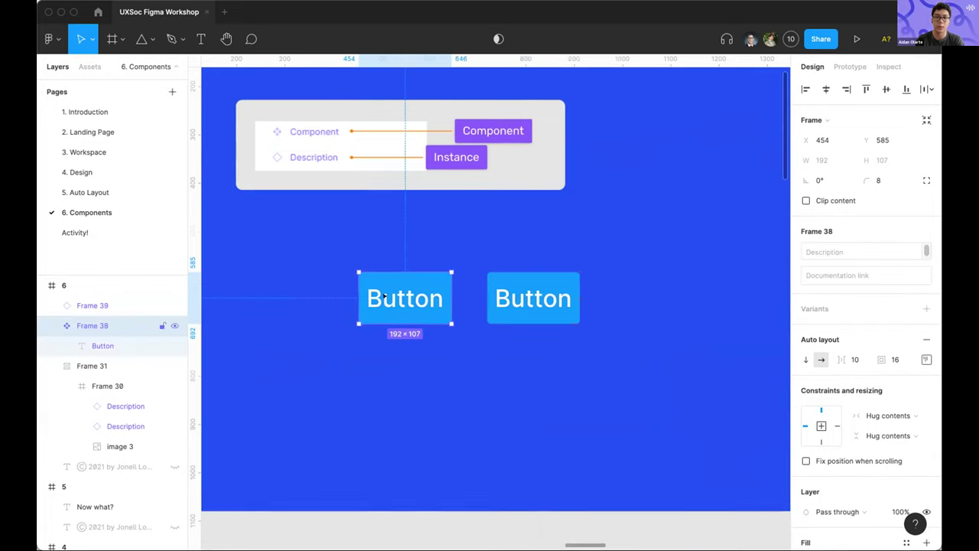
key("Tab")
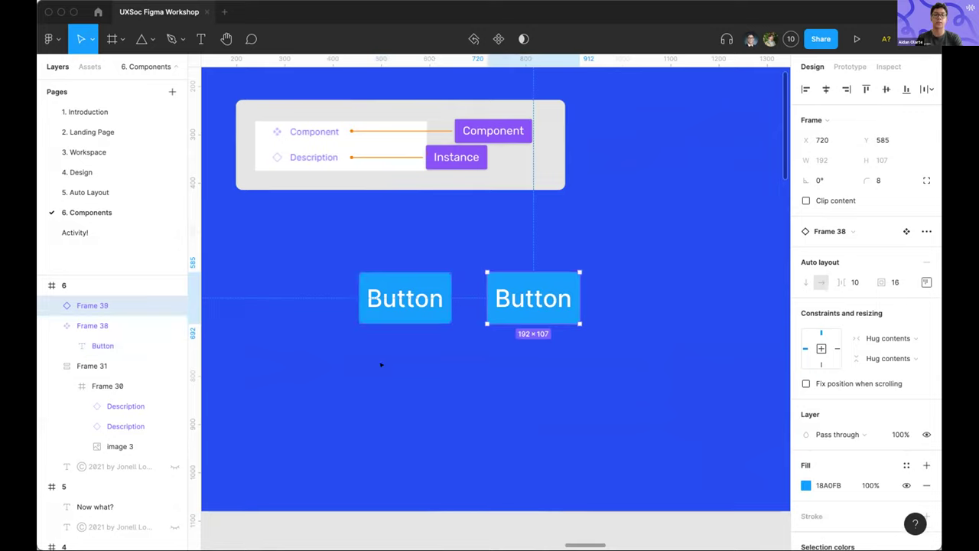
left_click(400, 308)
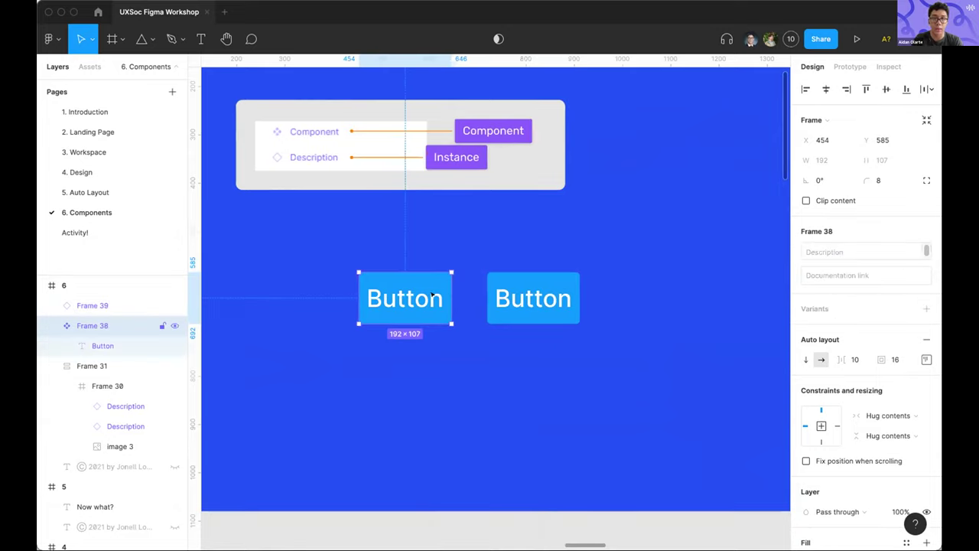
key("Tab")
key("shift+Tab")
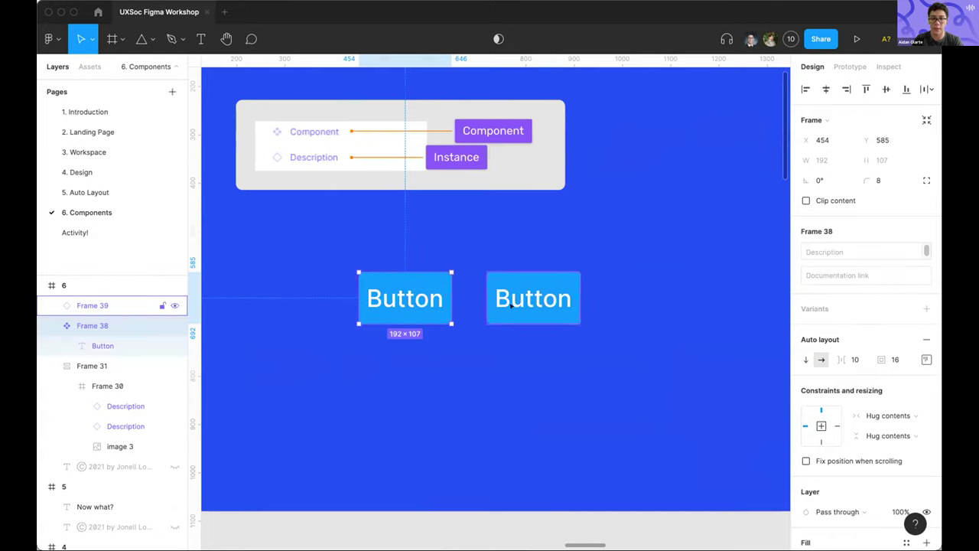
Change the main Button component's label to 'Hello!'
key("Return")
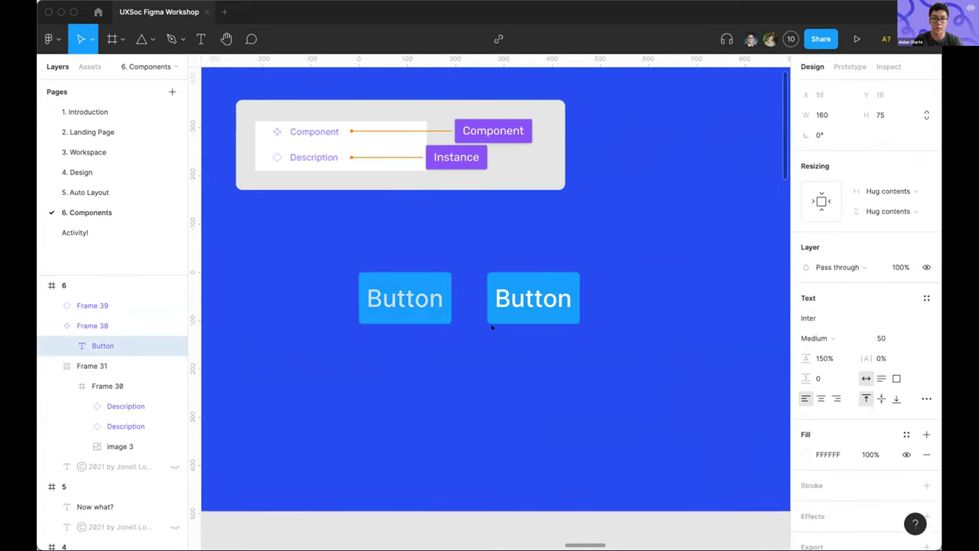
type("Hello!")
key("Escape")
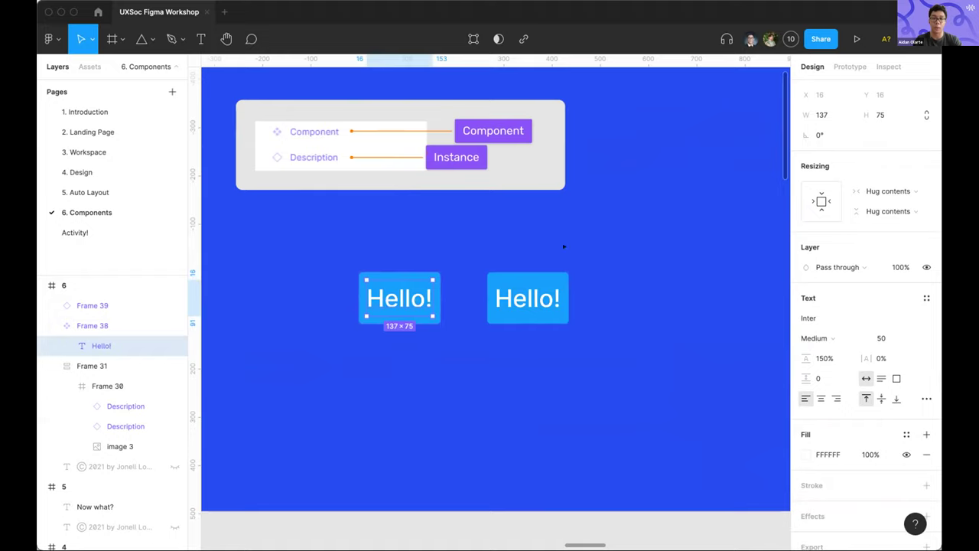
Override the Frame 39 instance's label to read 'Bye!'
left_click(565, 295)
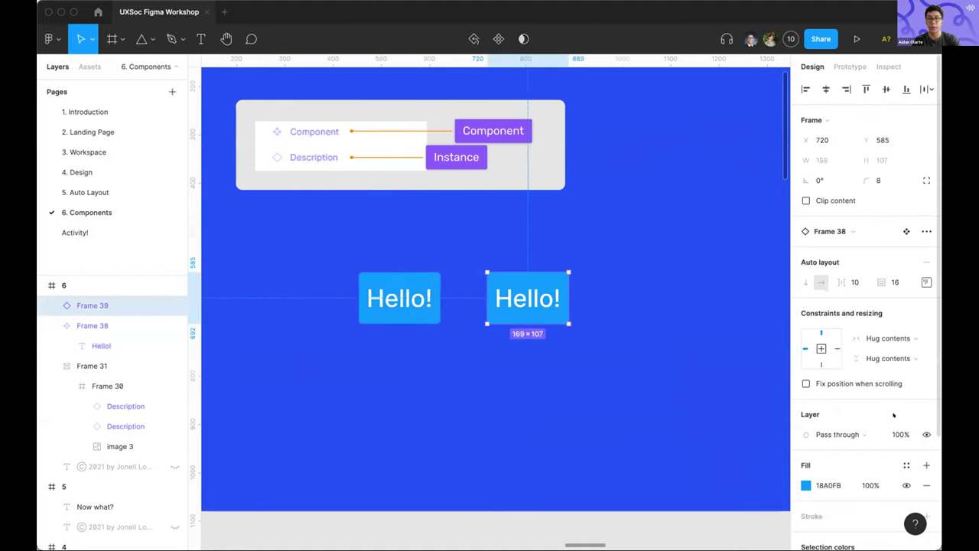
scroll(863, 357, "down", 3)
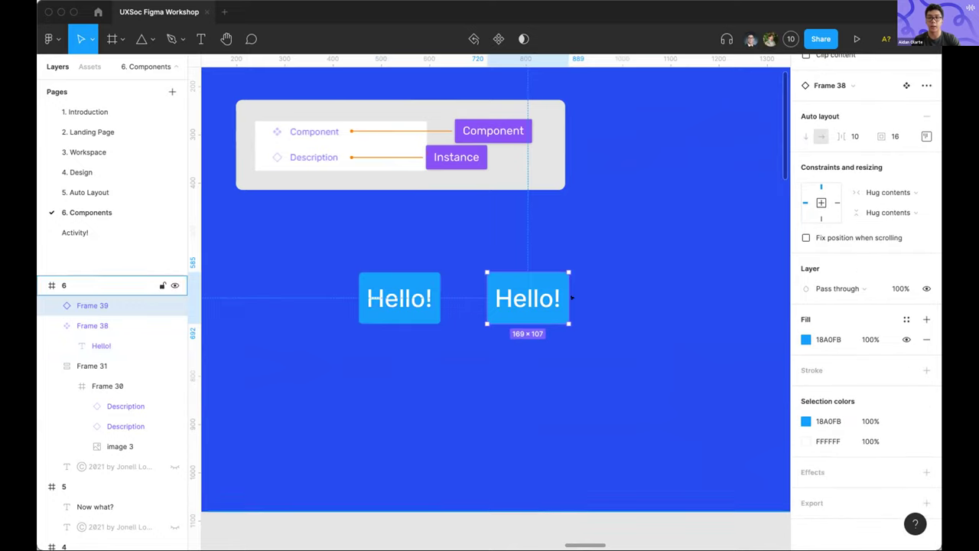
double_click(543, 296)
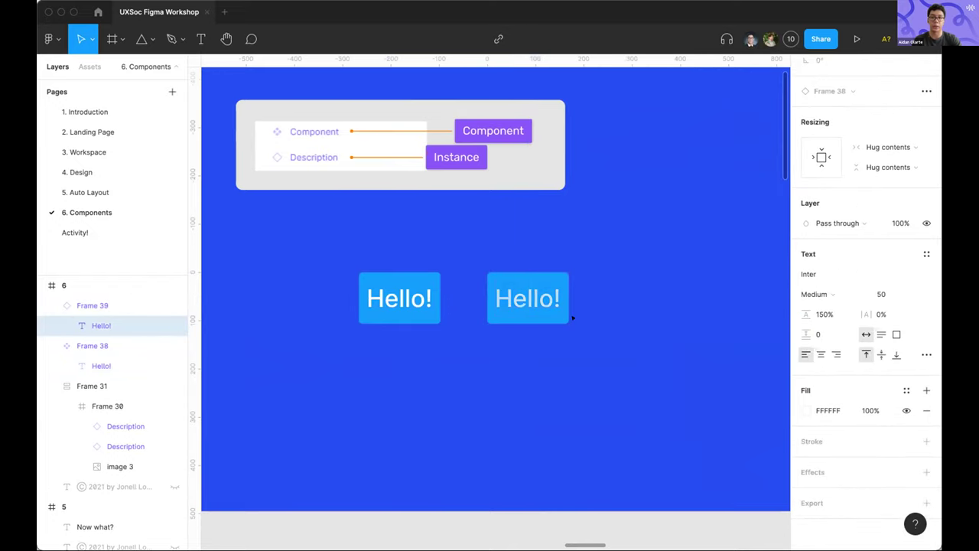
type("Bye!")
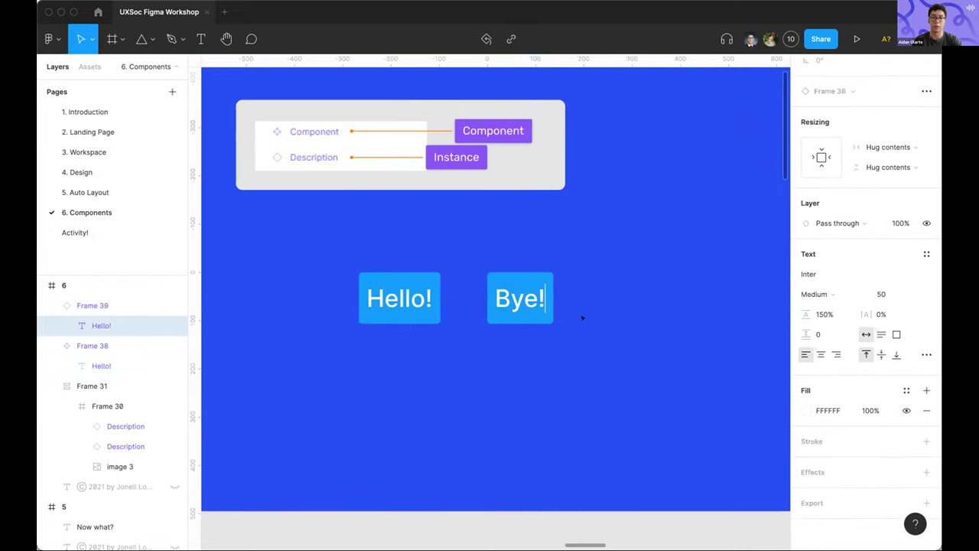
key("Escape")
left_click(604, 337)
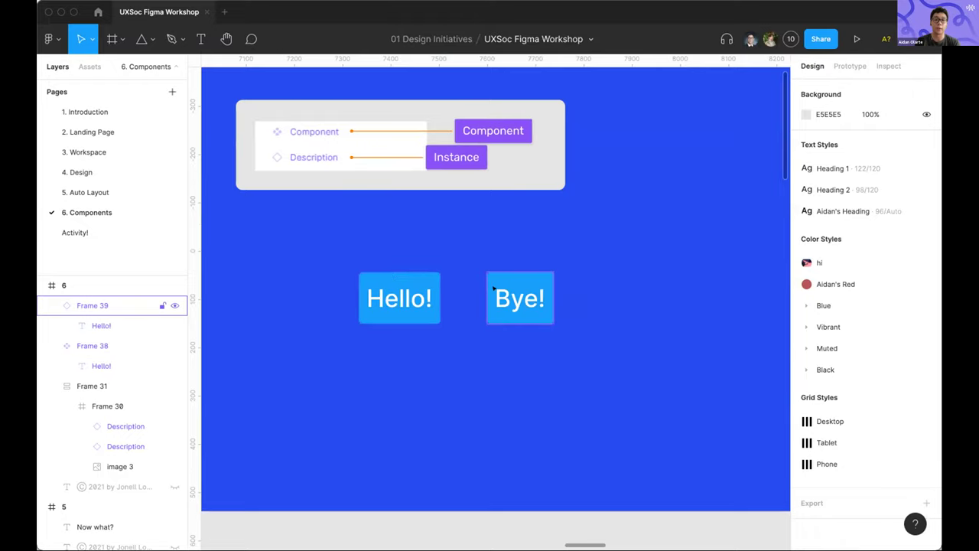
double_click(399, 298)
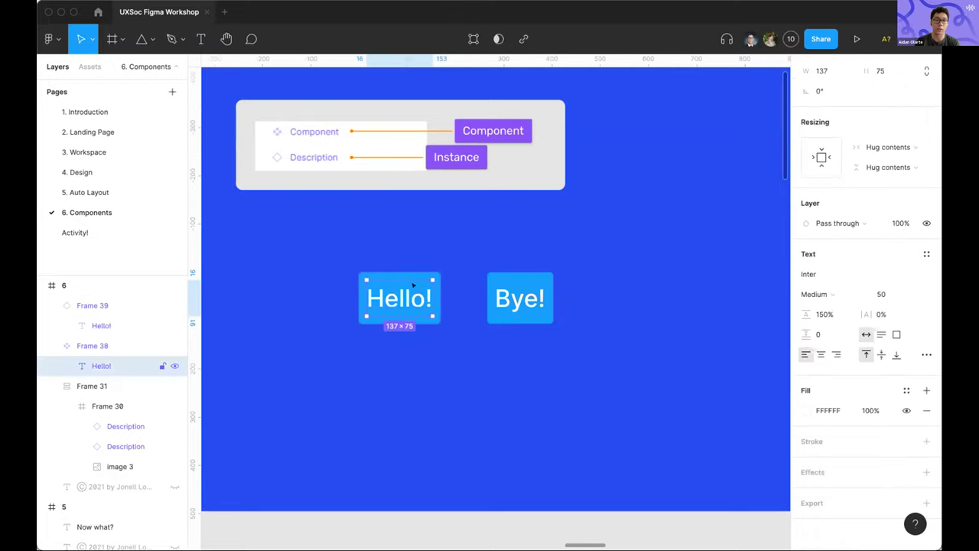
left_click(541, 315)
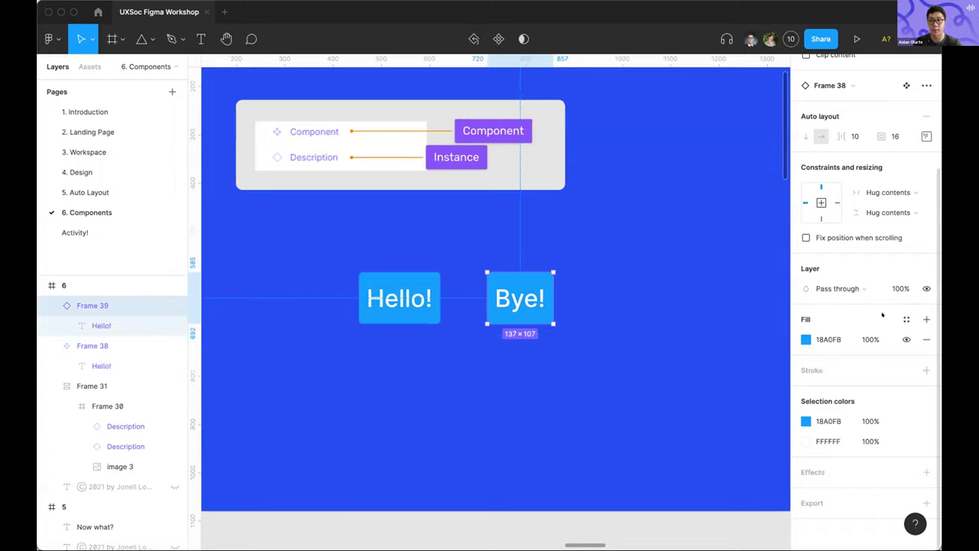
Adjust the Bye! instance's fill to a mid blue
left_click(805, 339)
left_click(749, 315)
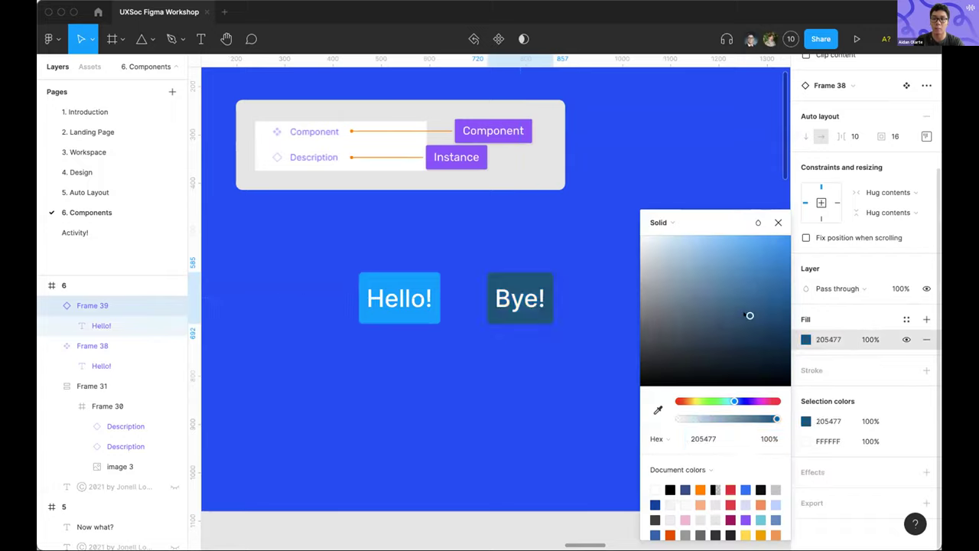
left_click_drag(750, 315, 761, 271)
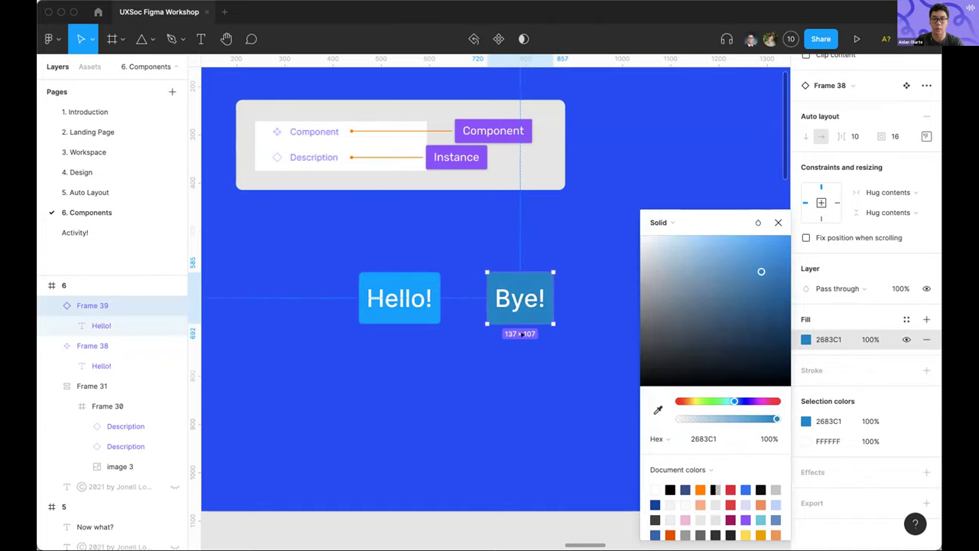
left_click(344, 334)
Change the main component's text from Hello! to 'Button'
left_click(145, 346)
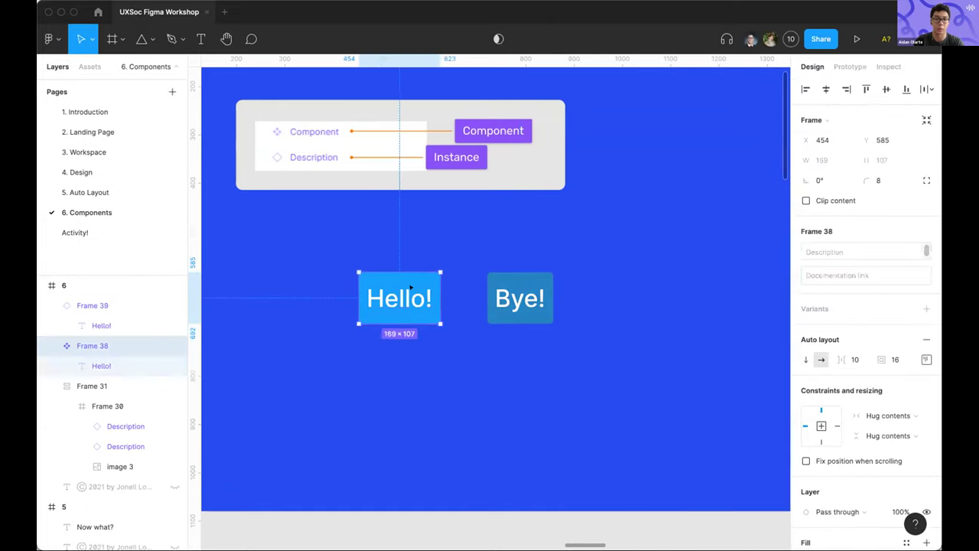
double_click(411, 288)
type("Button")
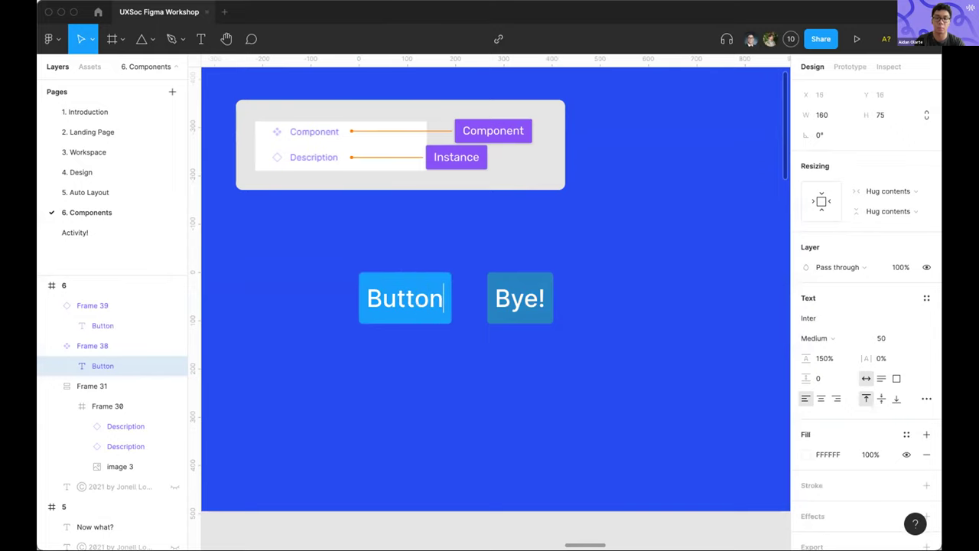
key("Escape")
Reset all overrides on the Bye! instance
left_click(520, 298)
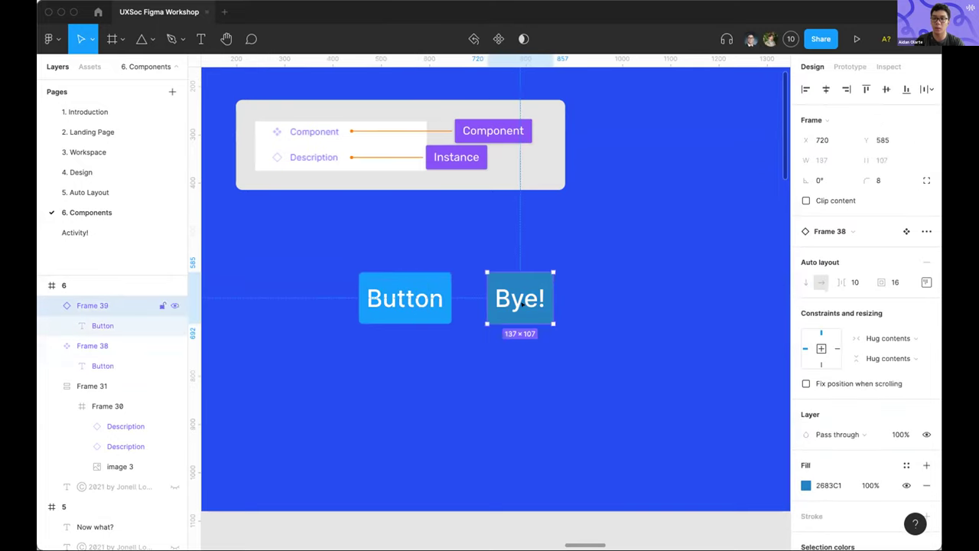
left_click(925, 232)
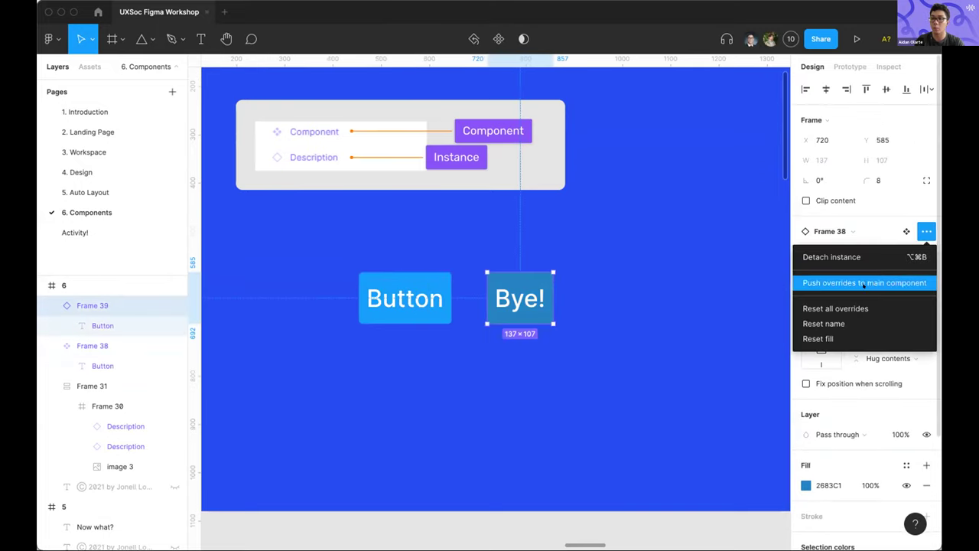
left_click(842, 308)
left_click(573, 344)
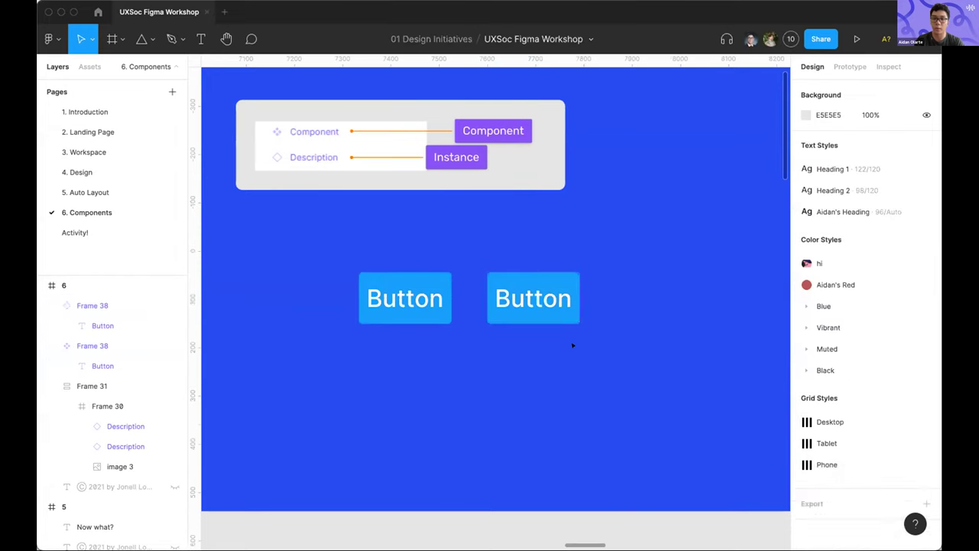
Set the instance's fill to the darker teal 307BAD
left_click(541, 286)
scroll(844, 338, "down", 3)
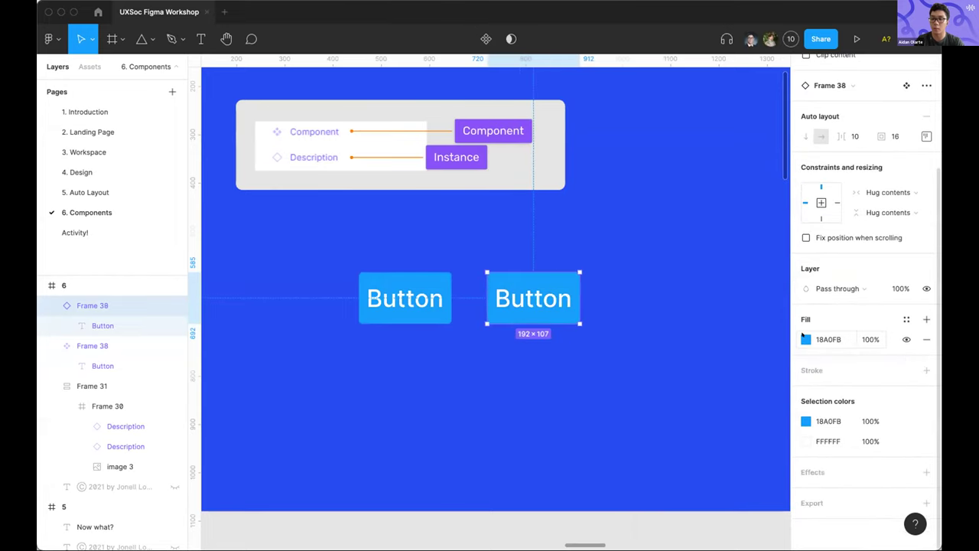
left_click(805, 339)
left_click_drag(754, 268, 752, 284)
left_click(561, 224)
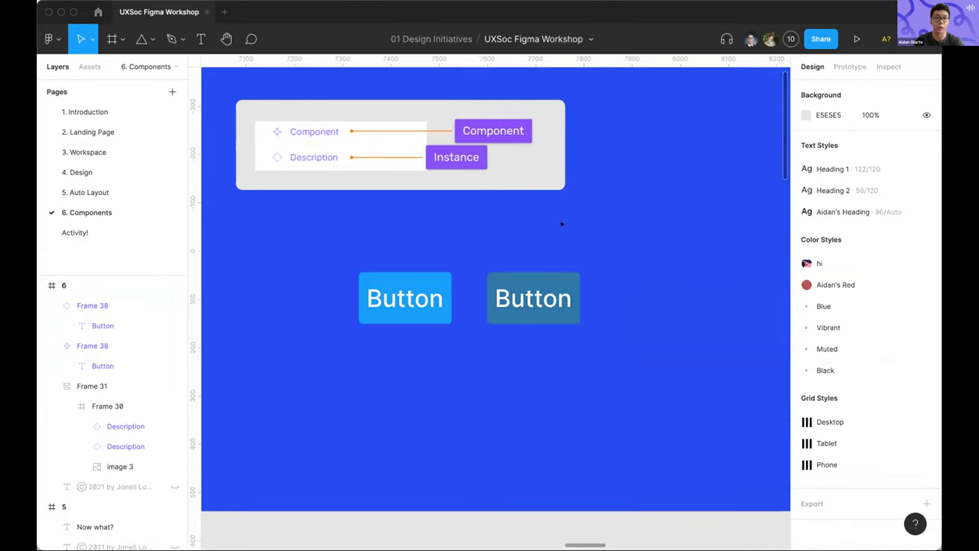
scroll(584, 257, "down", 3)
left_click(487, 282)
Select the Button component and its instance and pan toward frame 8
left_click(557, 282)
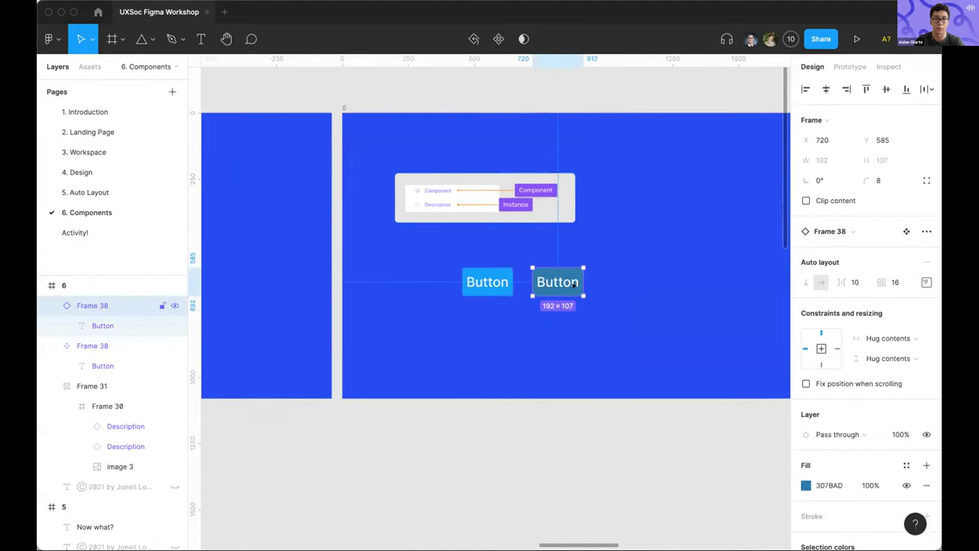
left_click(495, 285)
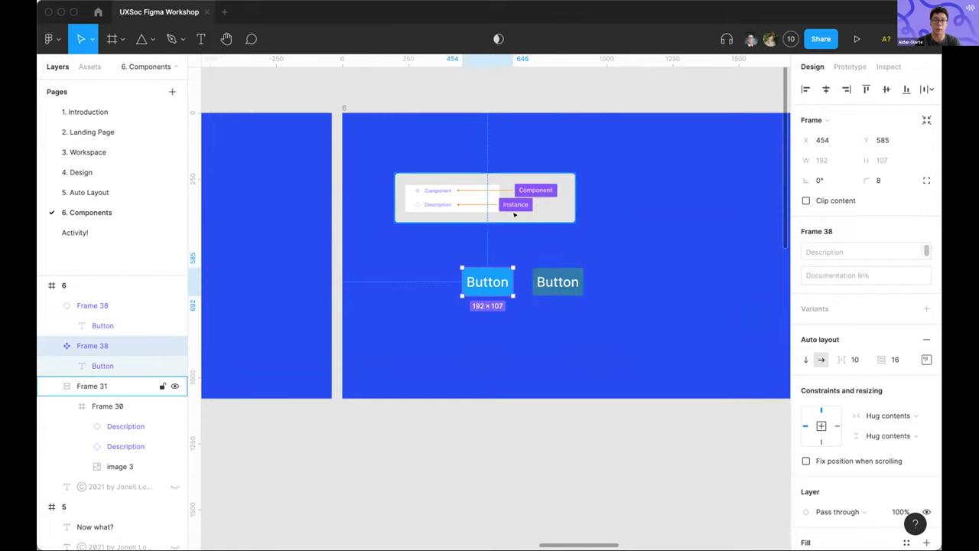
left_click(553, 285)
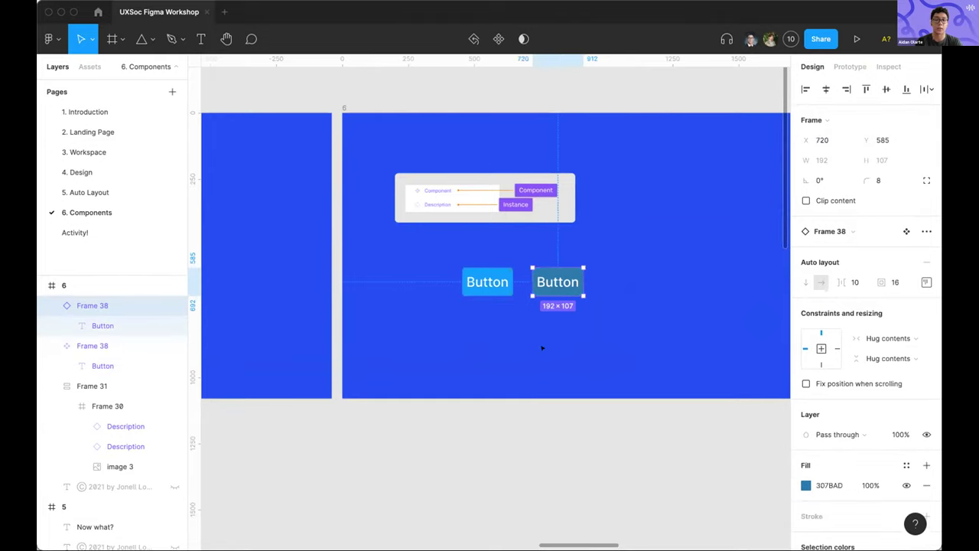
scroll(542, 348, "right", 5)
scroll(542, 348, "down", 3)
scroll(542, 348, "right", 5)
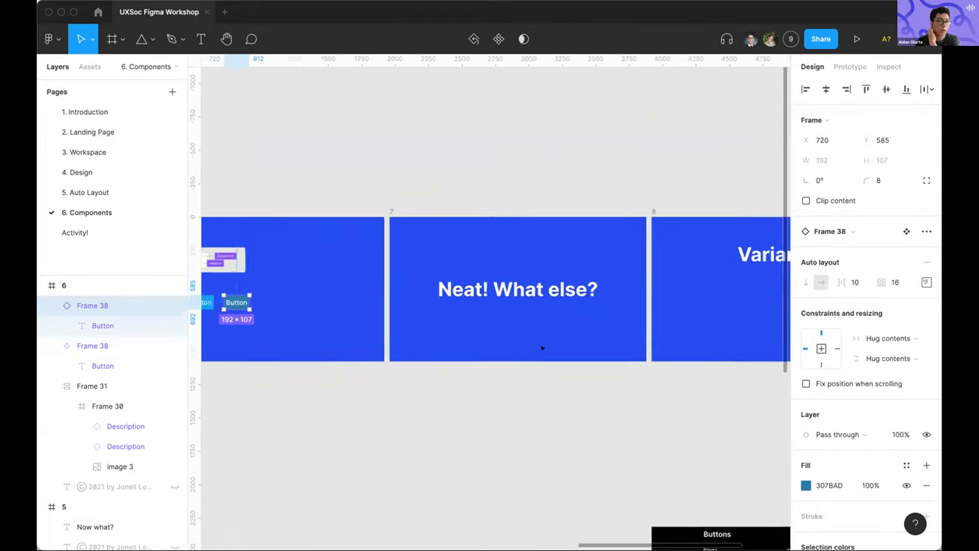
scroll(542, 348, "right", 3)
scroll(542, 345, "left", 5)
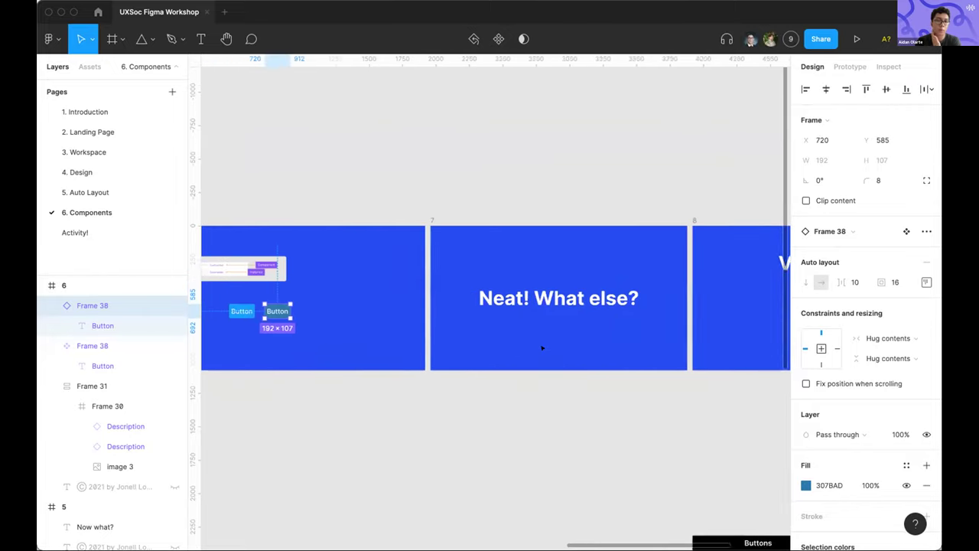
left_click(363, 326)
Marquee-select both Button frames and move them into frame 8 under Variants!
scroll(460, 326, "right", 2)
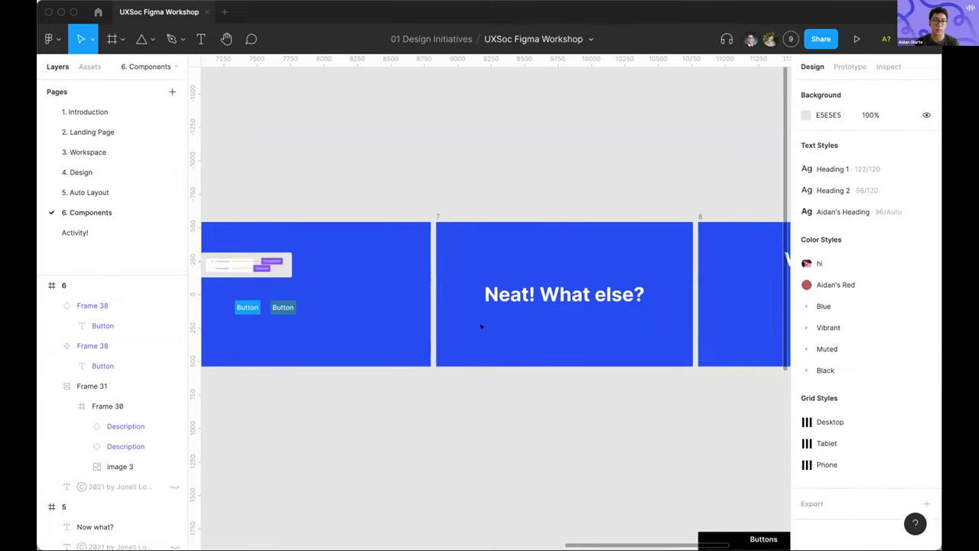
scroll(481, 326, "up", 2)
scroll(481, 326, "left", 2)
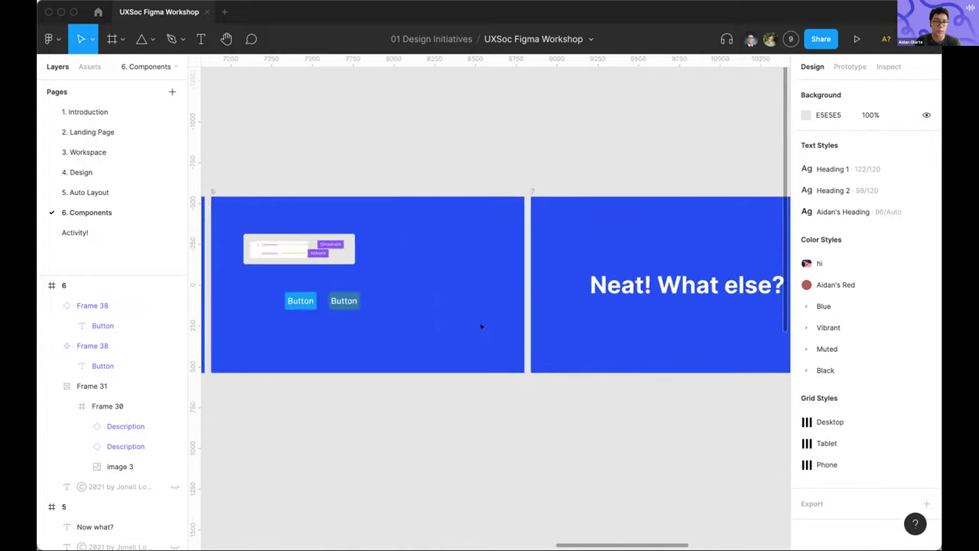
scroll(482, 326, "right", 8)
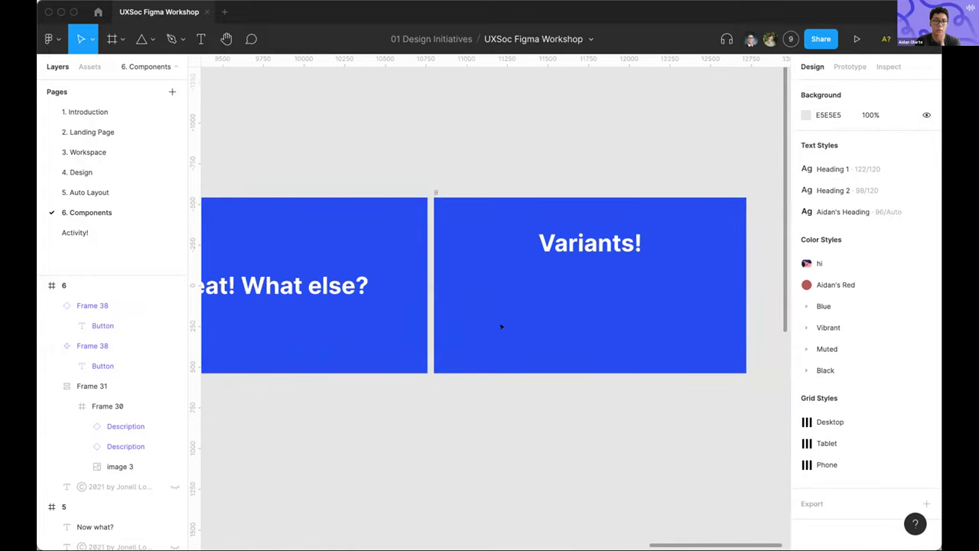
scroll(501, 327, "left", 8)
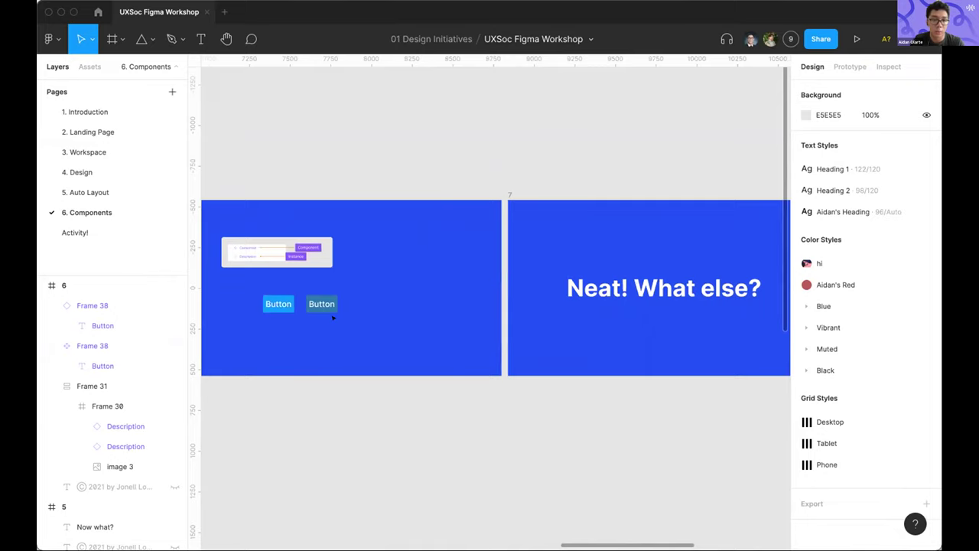
left_click_drag(333, 317, 695, 278)
Duplicate the teal Button and place the copy to its right as a third button
scroll(688, 278, "up", 3)
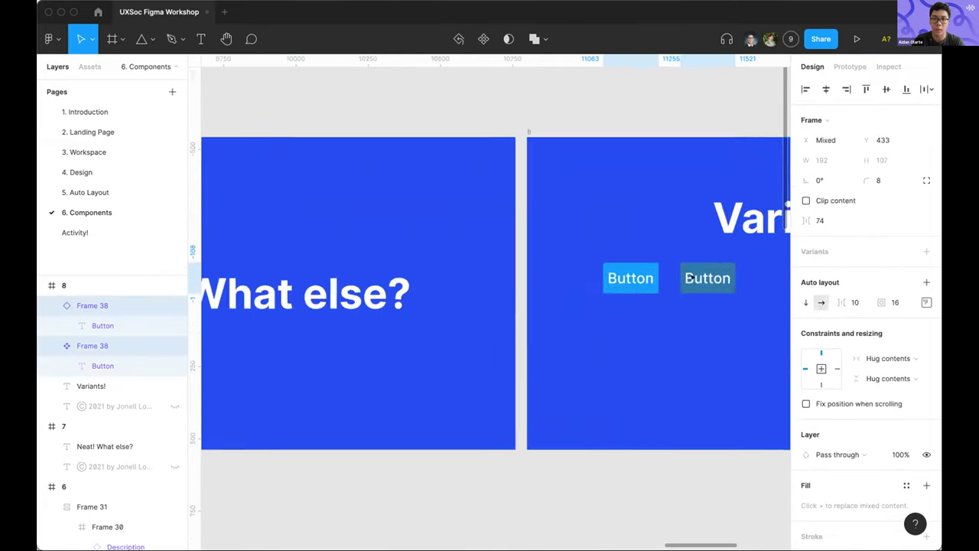
left_click(694, 334)
left_click(706, 277)
key("super+d")
scroll(669, 272, "right", 3)
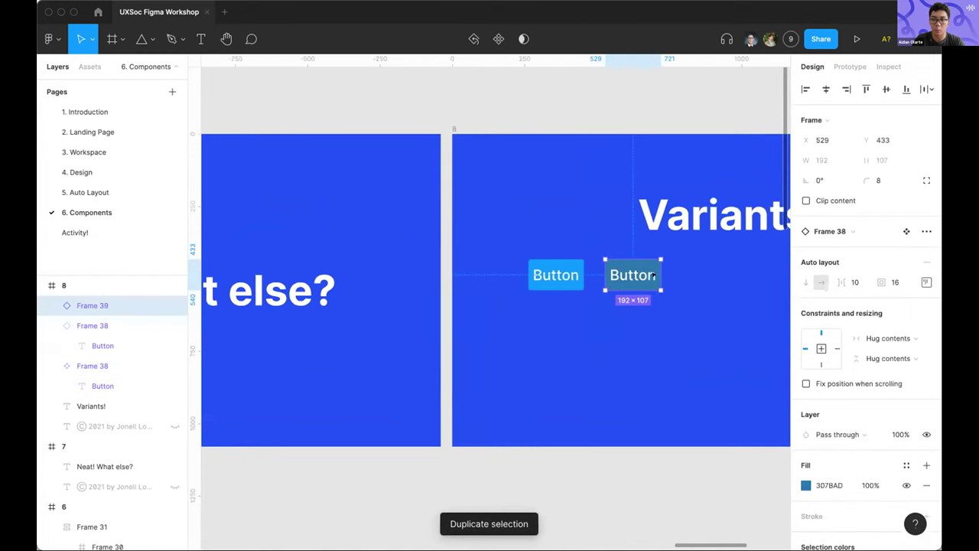
left_click_drag(654, 277, 737, 276)
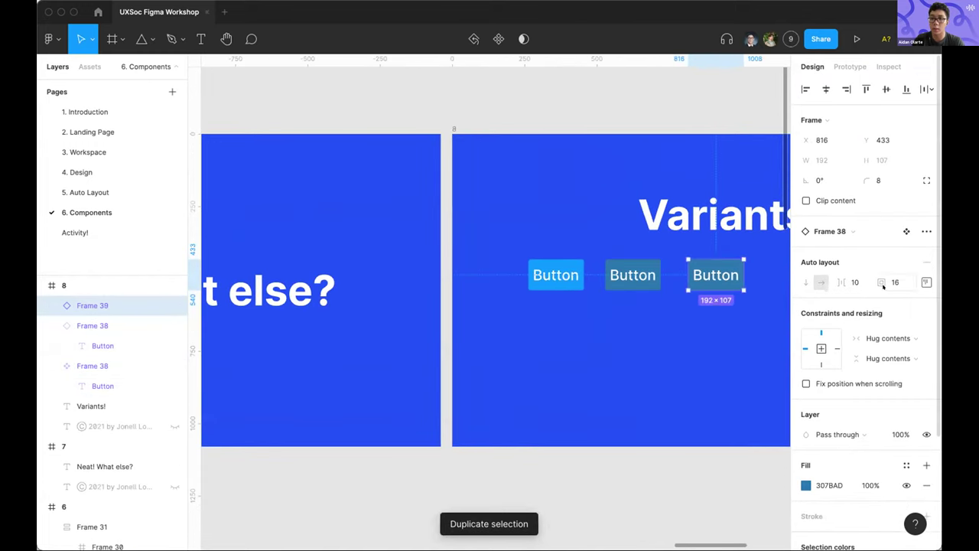
Set the third button's fill to grey 8E8E8E
scroll(884, 286, "down", 3)
left_click(906, 319)
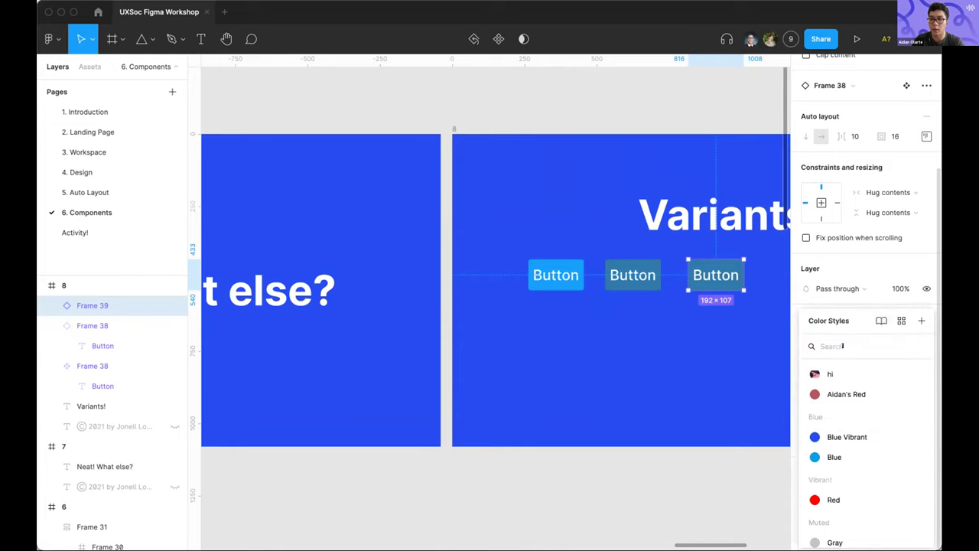
key("Escape")
left_click(806, 339)
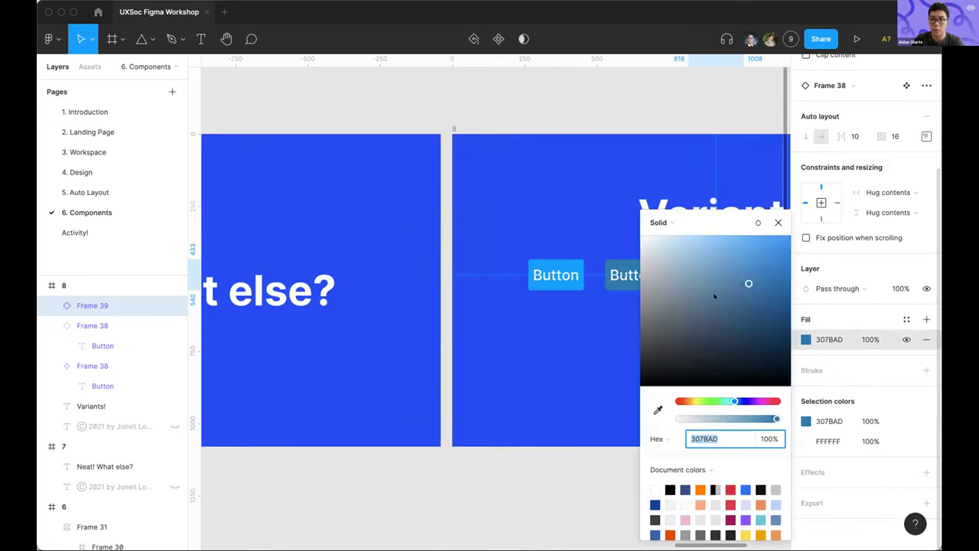
left_click_drag(747, 282, 640, 301)
scroll(564, 328, "right", 1)
scroll(565, 327, "right", 3)
scroll(564, 328, "down", 1)
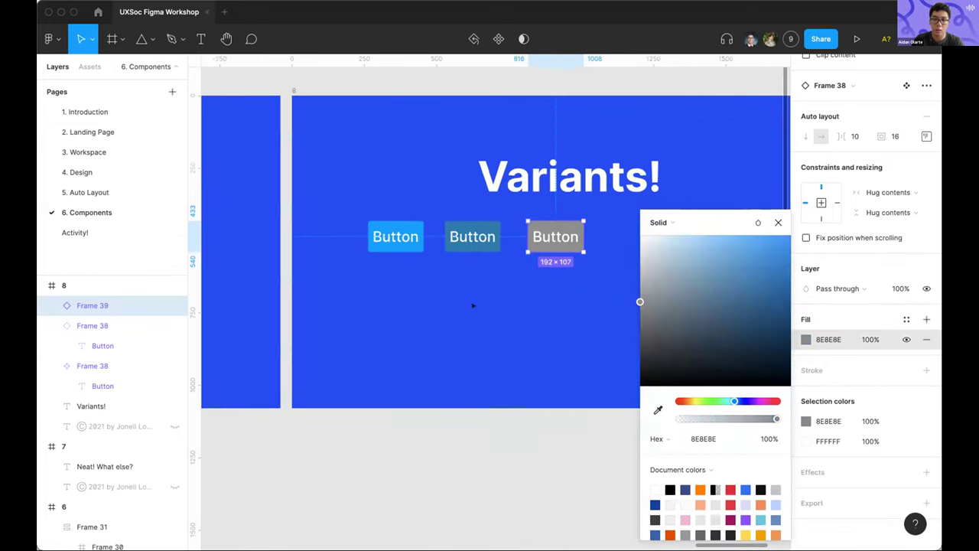
Darken the third button's label text to grey 636363
double_click(553, 238)
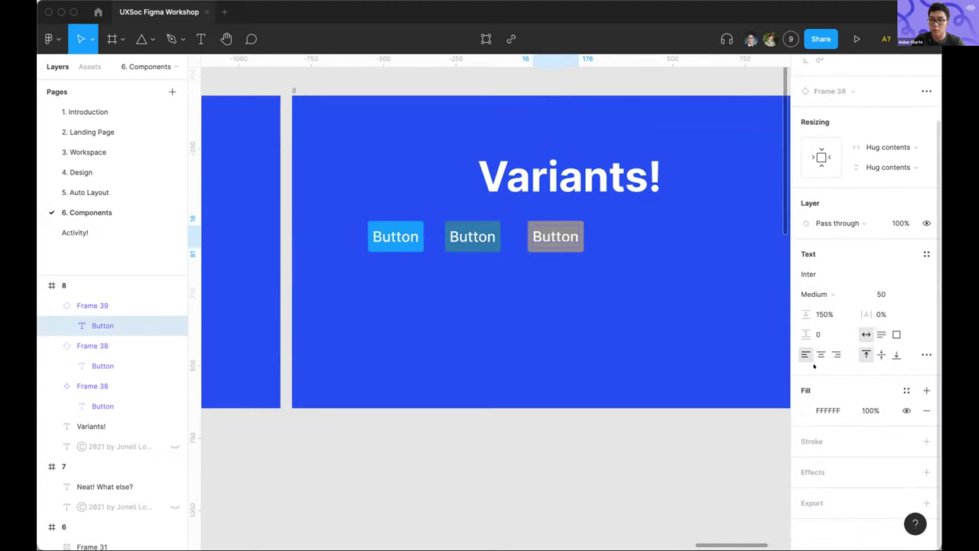
left_click(806, 410)
left_click_drag(674, 306, 616, 329)
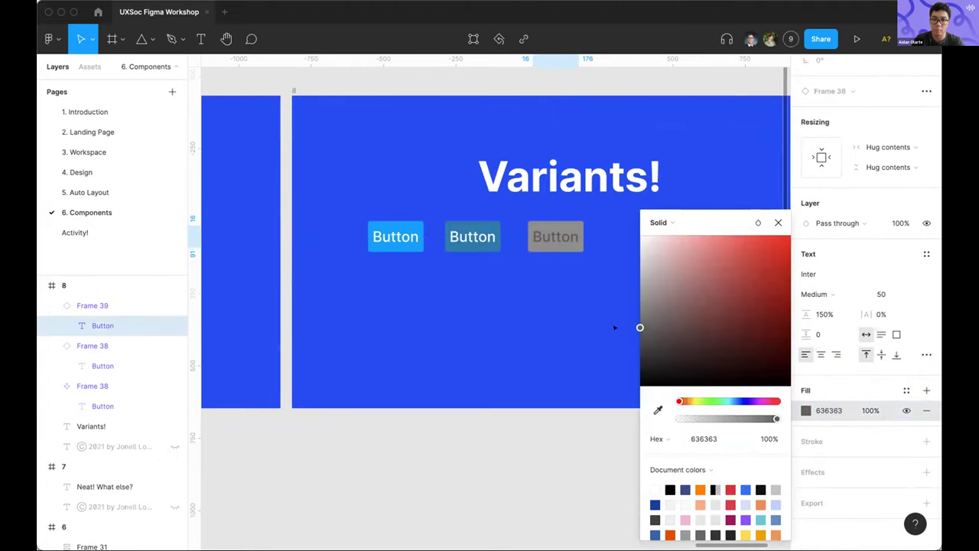
left_click(592, 318)
Nudge the grey button closer to the teal second button
scroll(572, 315, "up", 5)
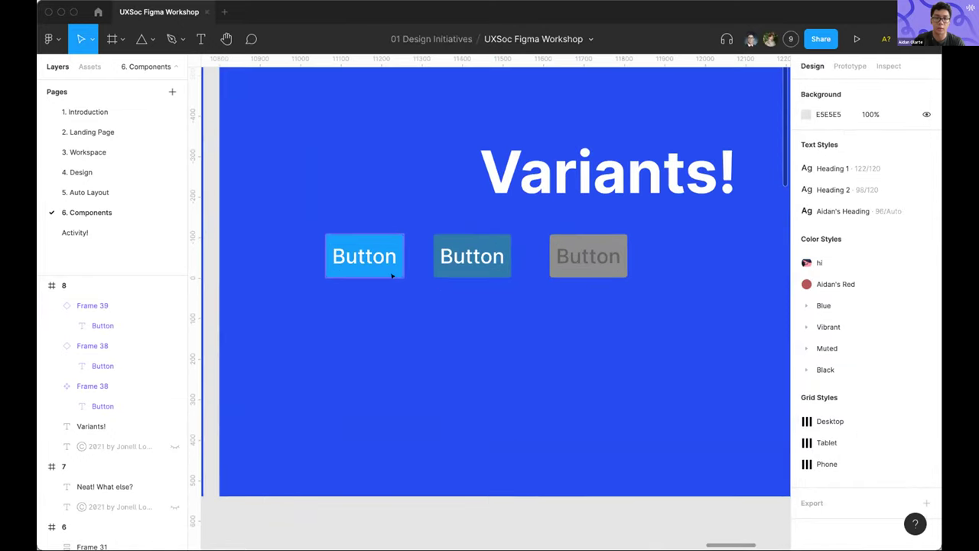
left_click(392, 270)
left_click(474, 265)
left_click(536, 262)
left_click_drag(609, 264, 592, 266)
left_click(593, 304)
Select the teal button, then start editing the first button's label
scroll(592, 303, "up", 5)
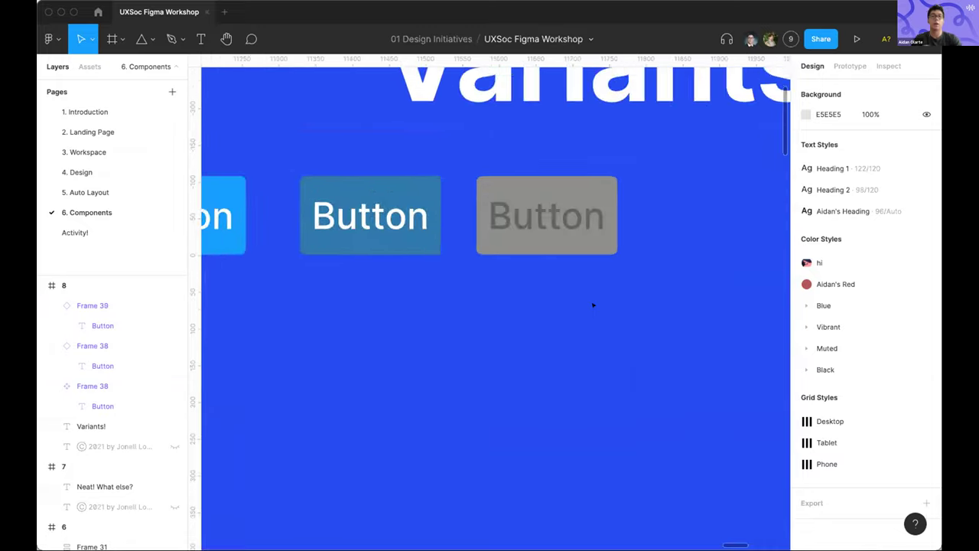
scroll(593, 304, "down", 5)
scroll(592, 304, "up", 2)
left_click(504, 244)
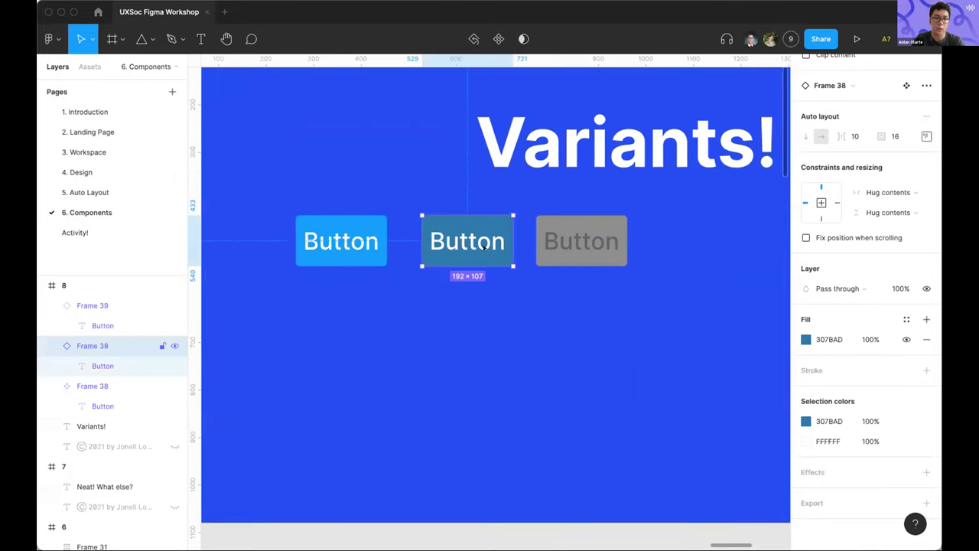
double_click(322, 239)
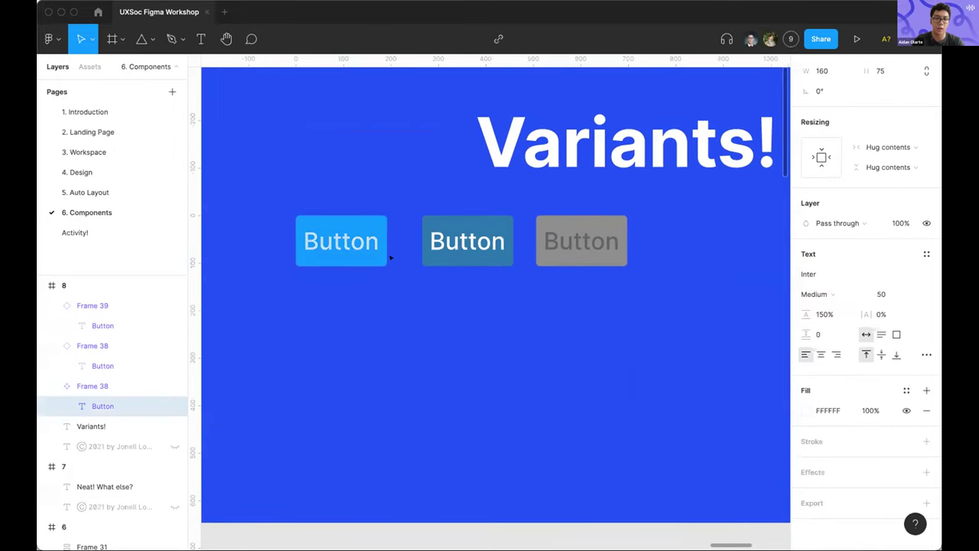
Undo the test text typed into the label and select the darker second button
type("hkajfhkhaja")
key("super+z")
key("Escape")
left_click(473, 305)
left_click(466, 247)
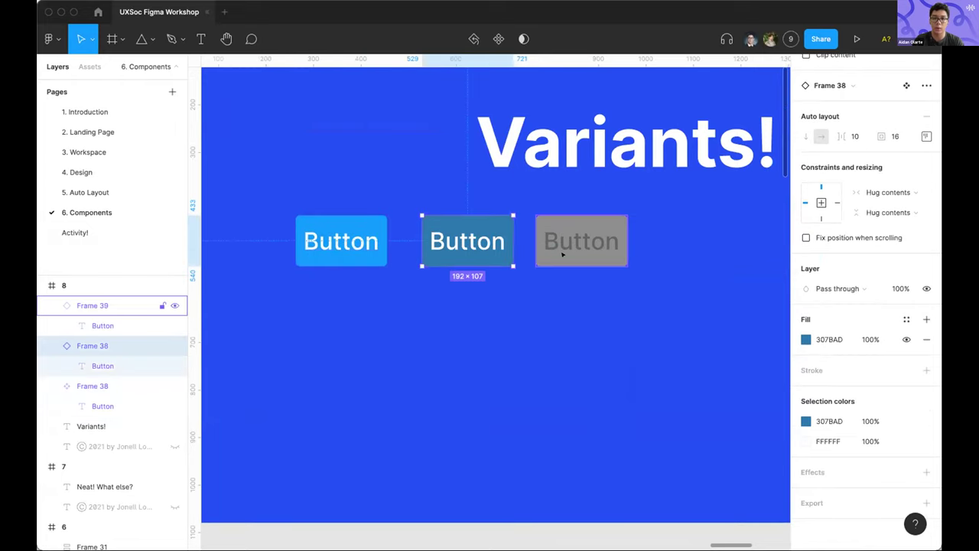
Drag a Button instance from Assets into the Variants frame below the three buttons
left_click(90, 67)
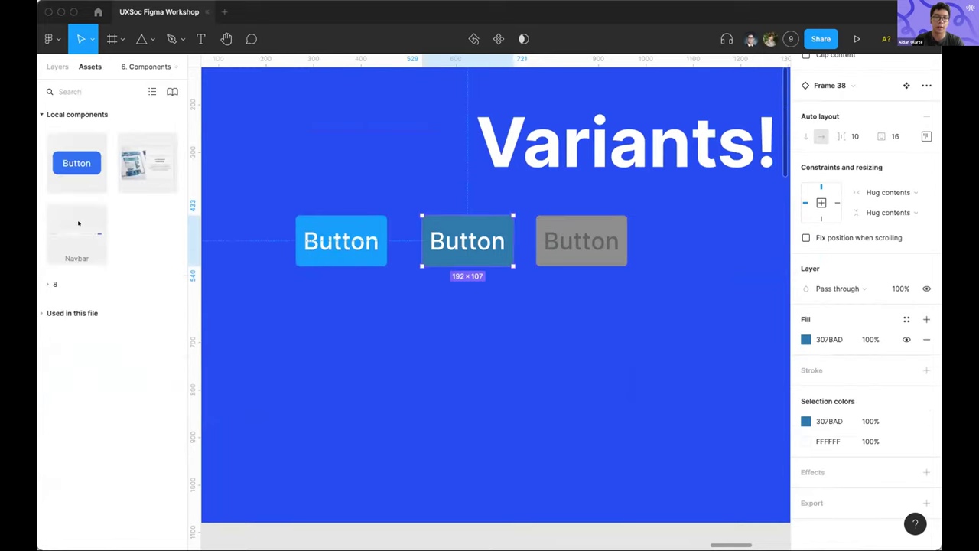
key("Escape")
scroll(393, 307, "down", 3)
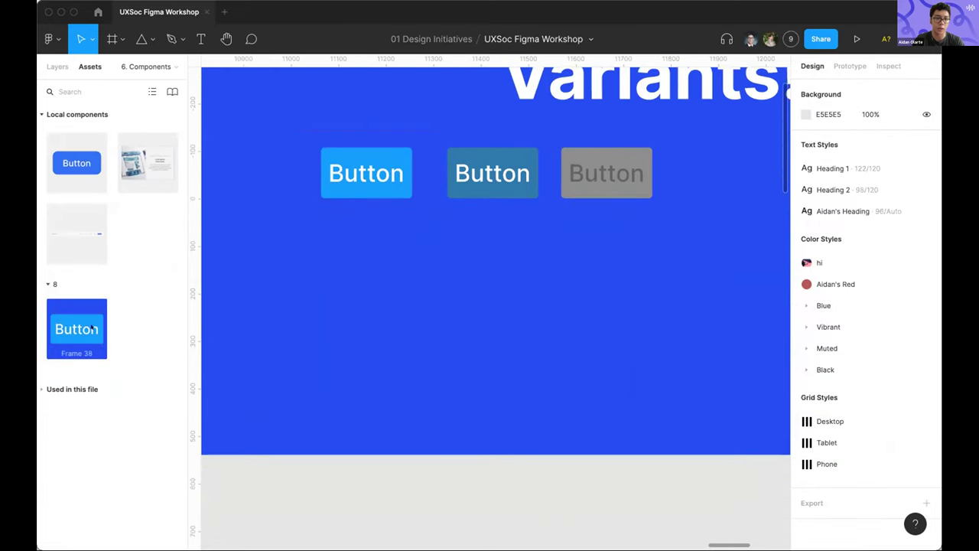
left_click_drag(77, 329, 454, 320)
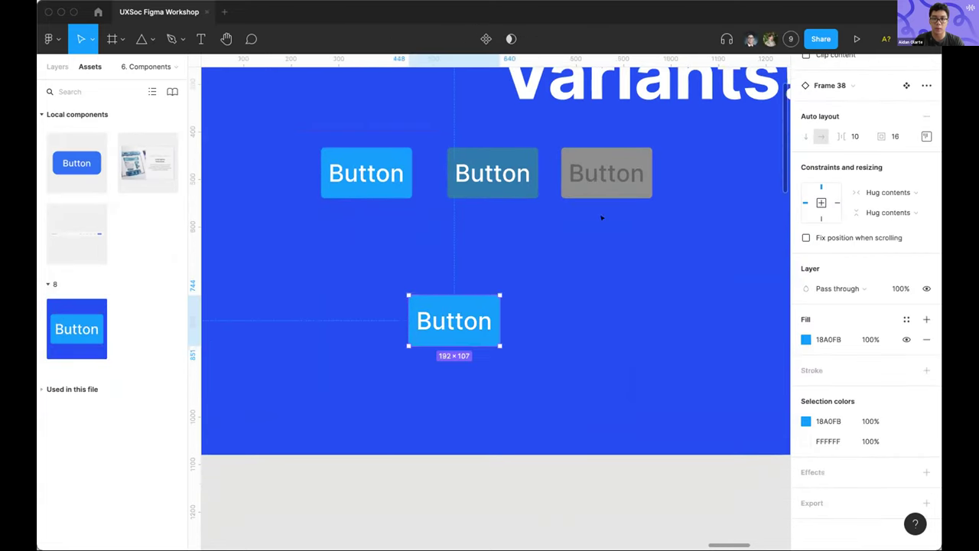
Inspect the trial instance's label fill, then marquee-select and delete it
double_click(444, 323)
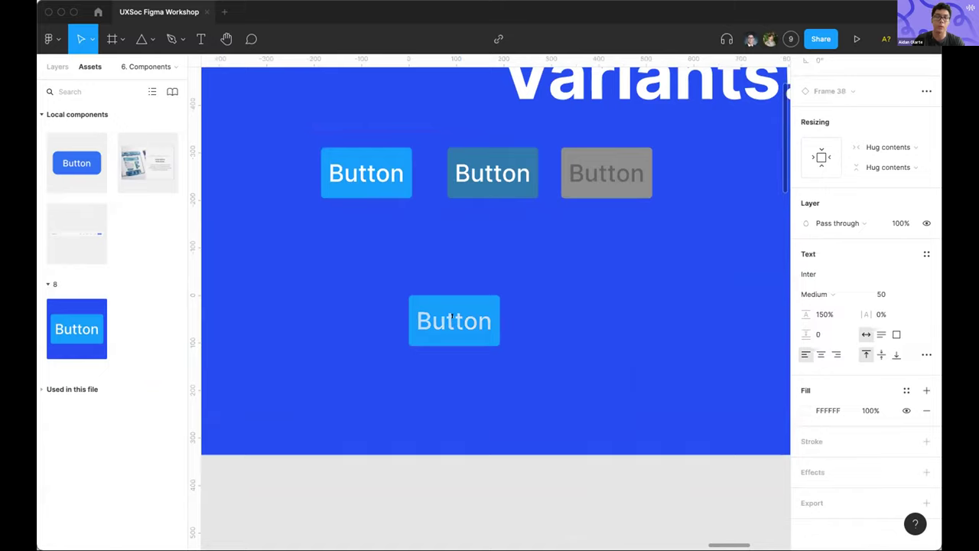
key("Escape")
double_click(450, 307)
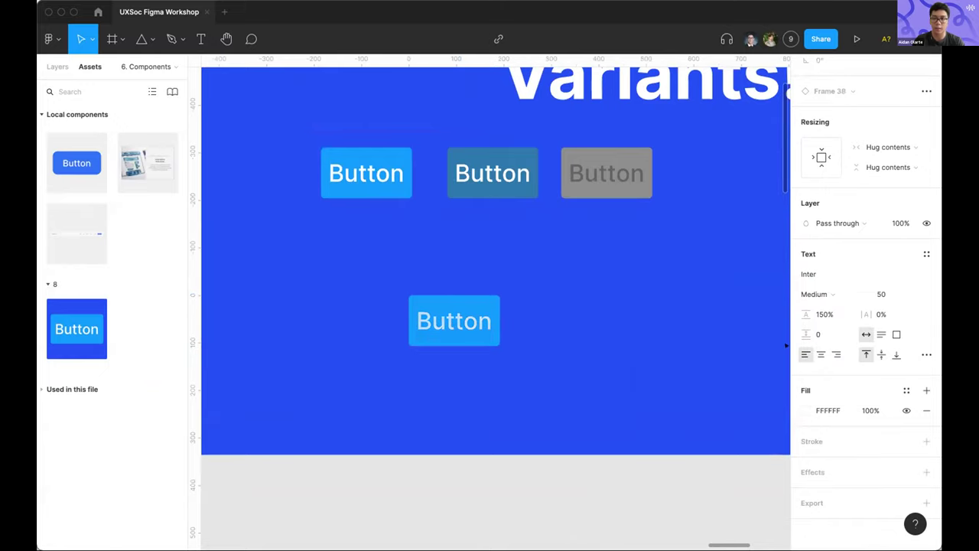
left_click(806, 410)
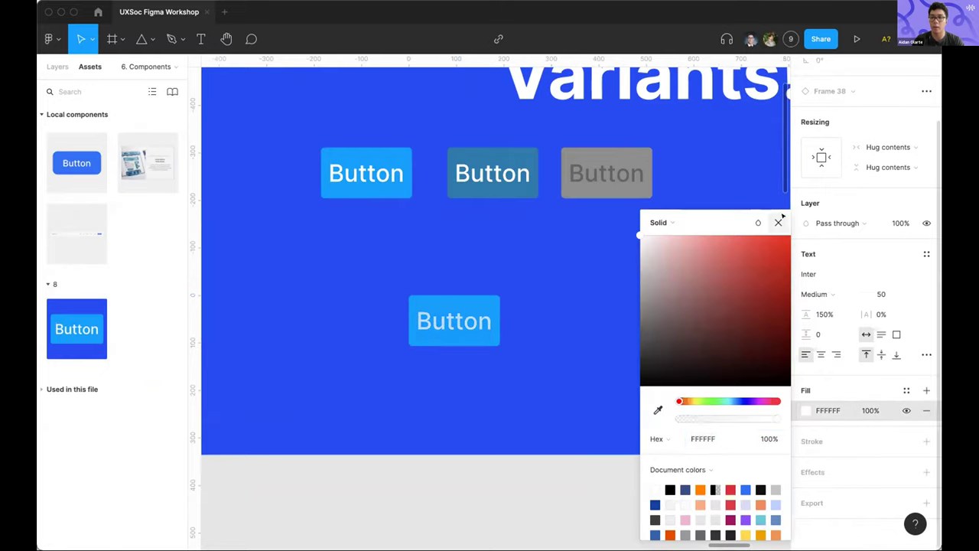
left_click(779, 221)
scroll(634, 245, "down", 3)
left_click_drag(733, 341, 411, 184)
key("Delete")
scroll(536, 222, "down", 3)
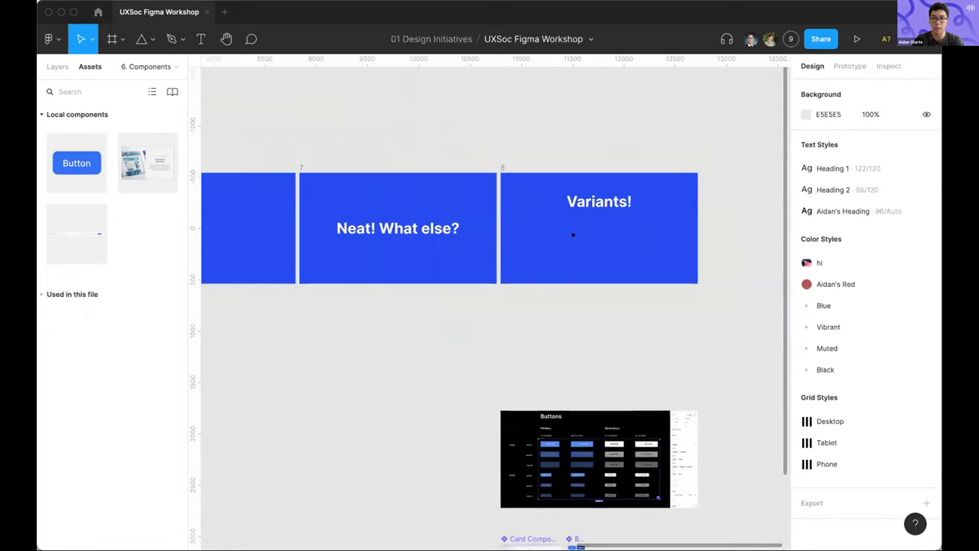
scroll(562, 295, "down", 5)
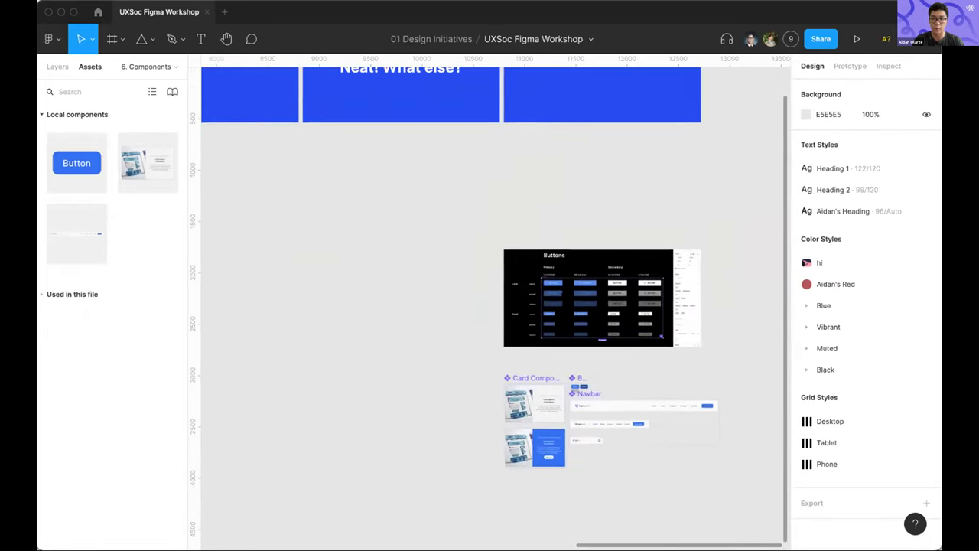
scroll(597, 306, "up", 3)
scroll(536, 306, "up", 3)
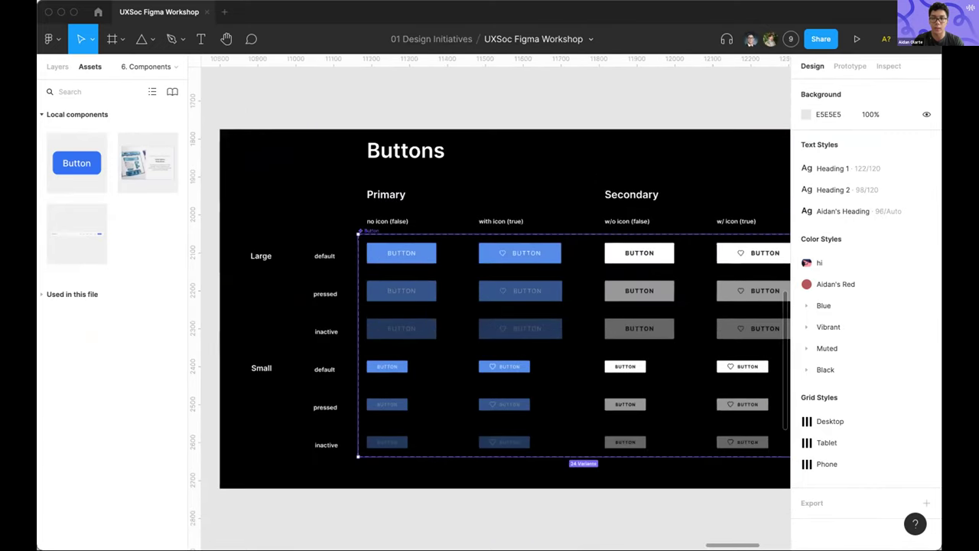
scroll(471, 317, "down", 3)
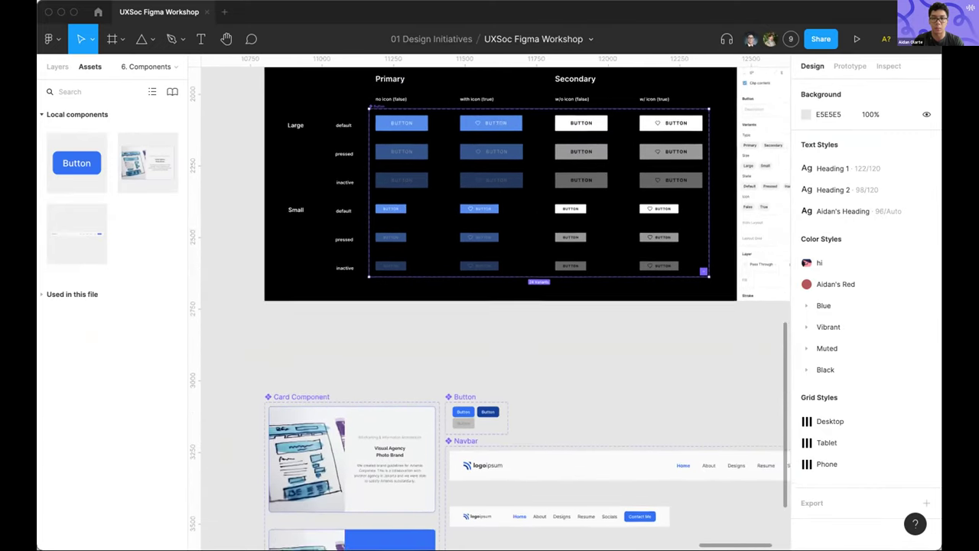
left_click(471, 329)
scroll(470, 260, "up", 10)
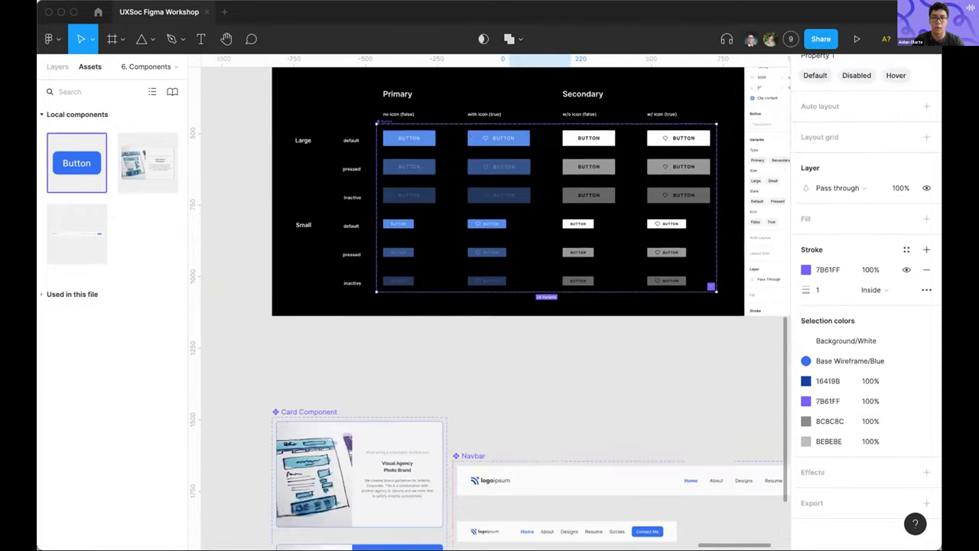
scroll(470, 245, "up", 5)
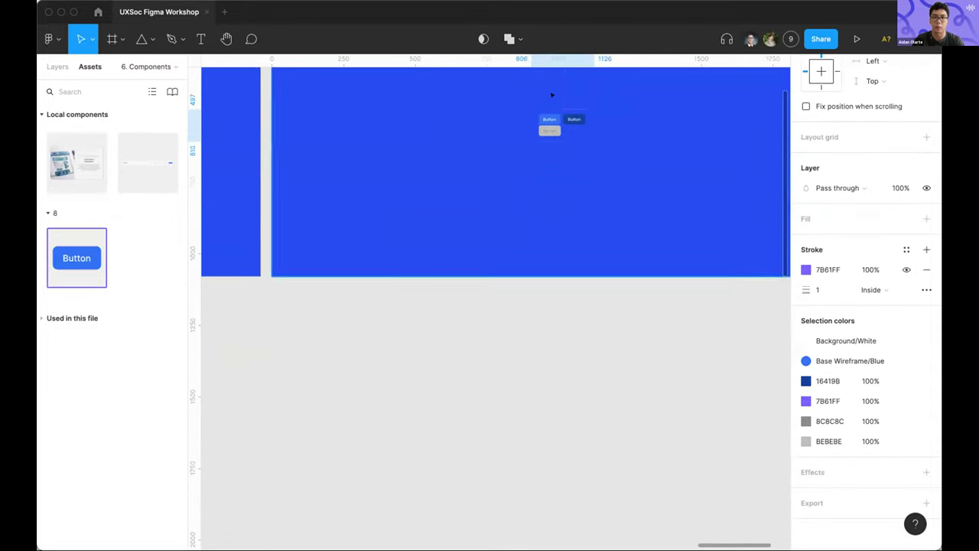
scroll(553, 145, "up", 5)
scroll(553, 155, "up", 5)
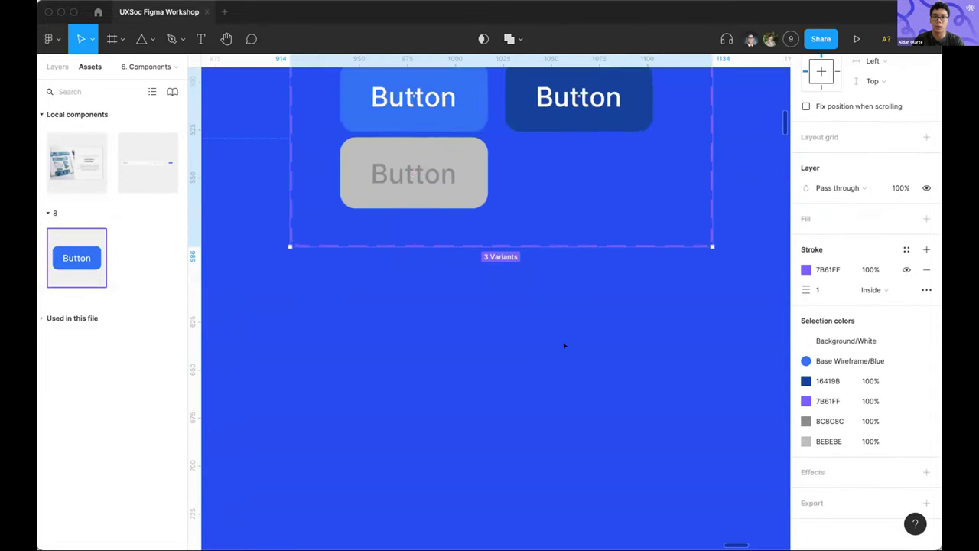
scroll(564, 344, "down", 3)
left_click(553, 170)
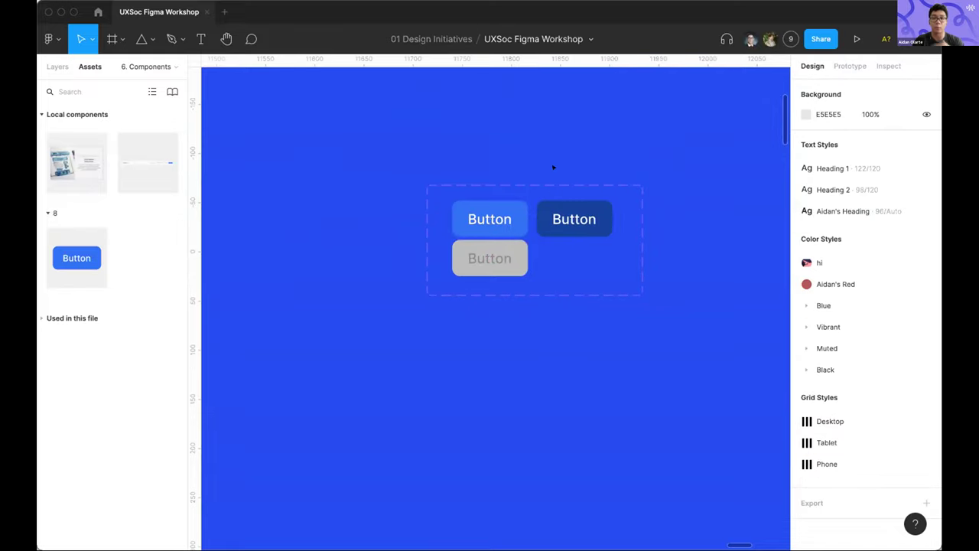
left_click(582, 207)
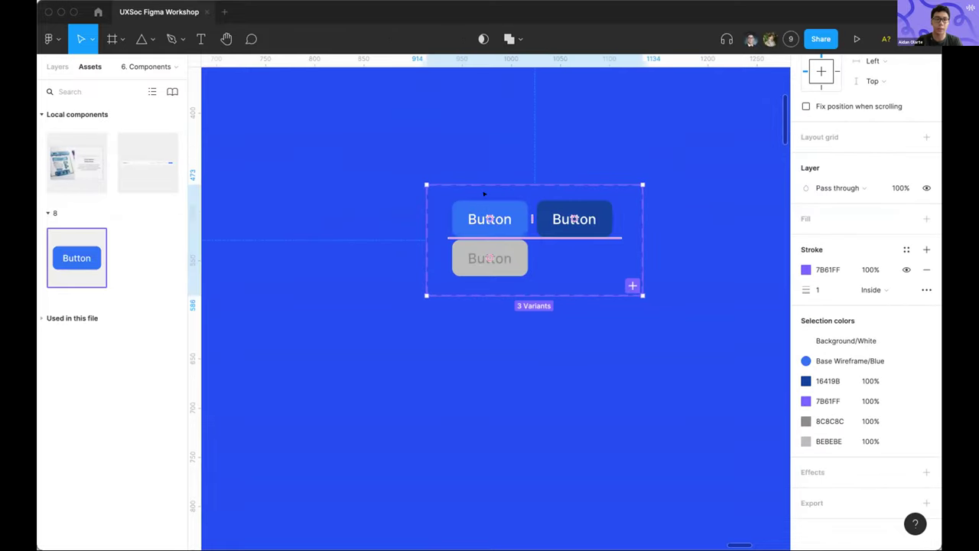
scroll(283, 315, "down", 6)
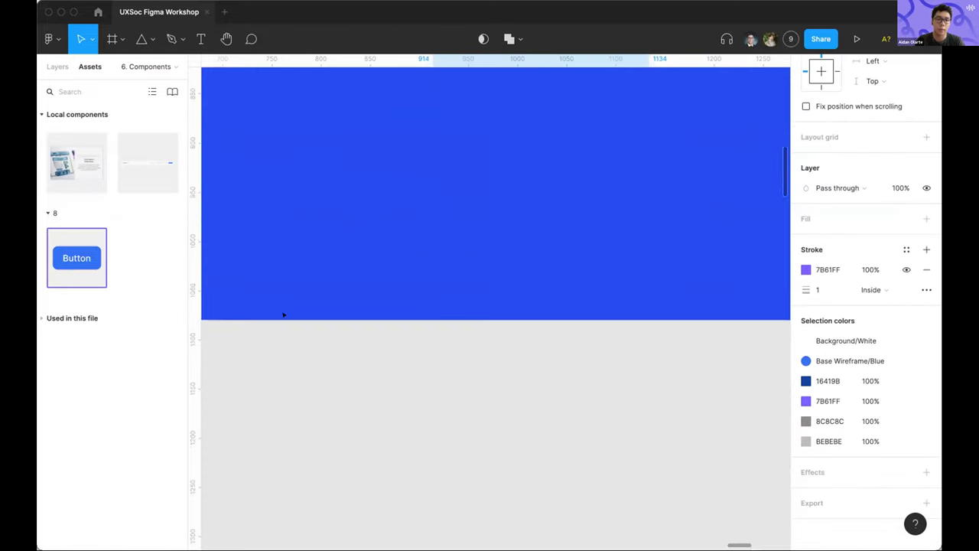
scroll(283, 315, "down", 5)
left_click(382, 328)
scroll(383, 329, "left", 5)
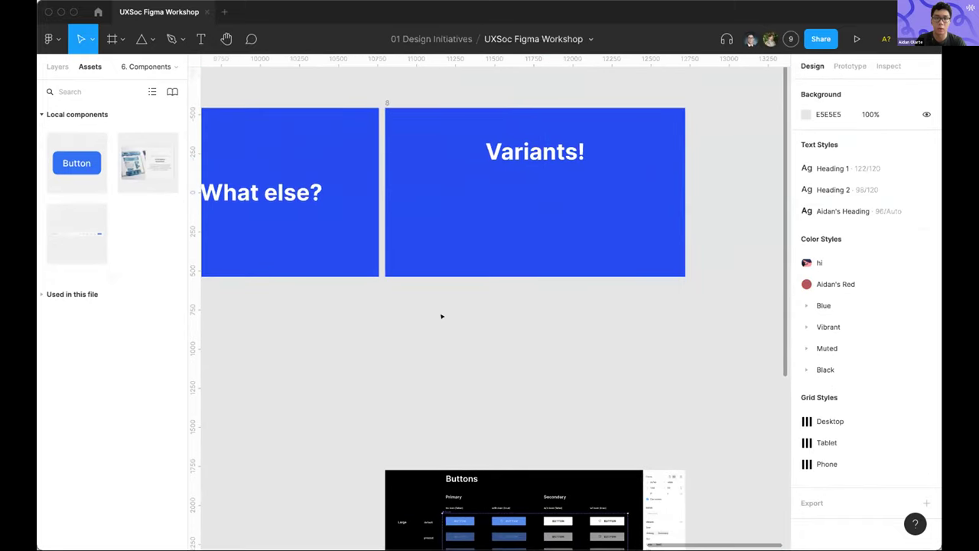
scroll(441, 316, "down", 4)
scroll(442, 316, "up", 4)
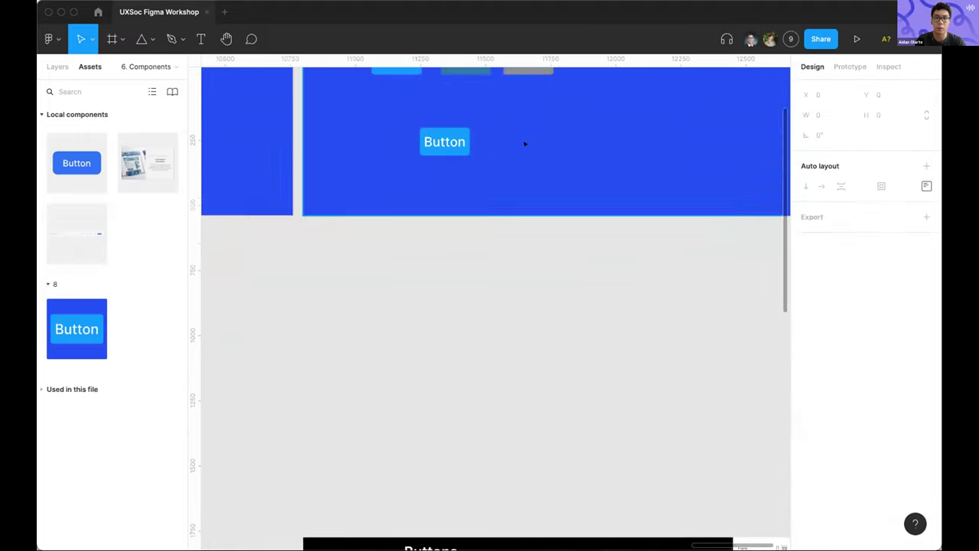
scroll(524, 144, "up", 5)
scroll(525, 144, "down", 6)
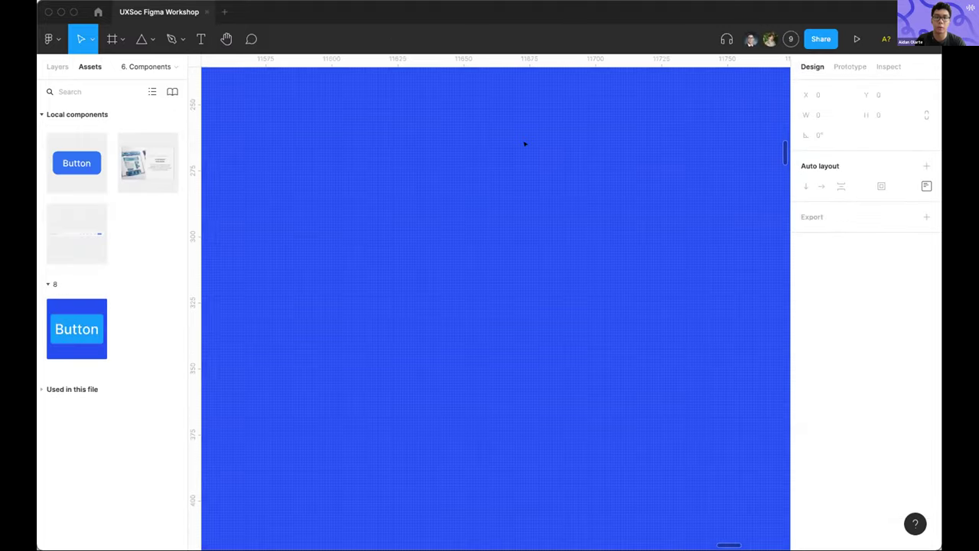
Select the blue and grey buttons and add auto layout to both
left_click(481, 154)
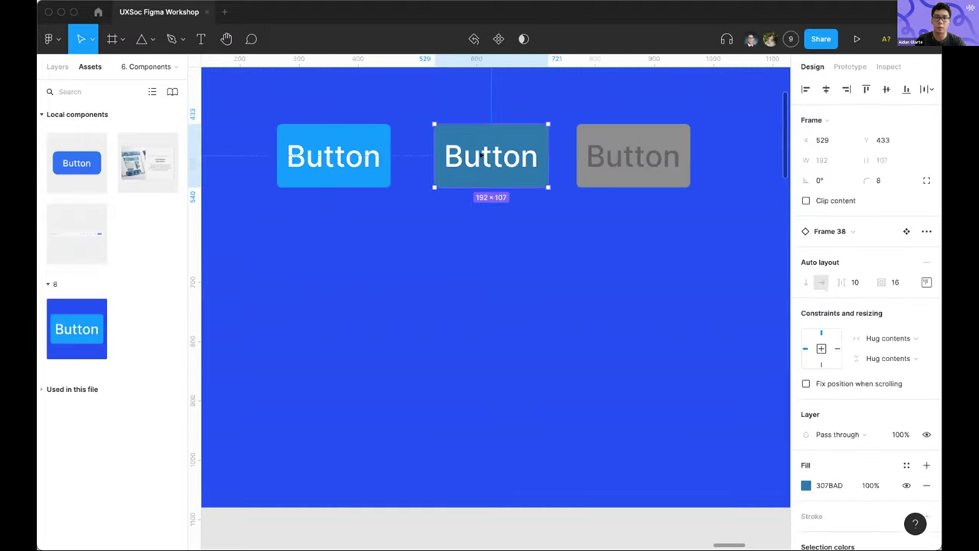
left_click(53, 66)
left_click(604, 136, "shift")
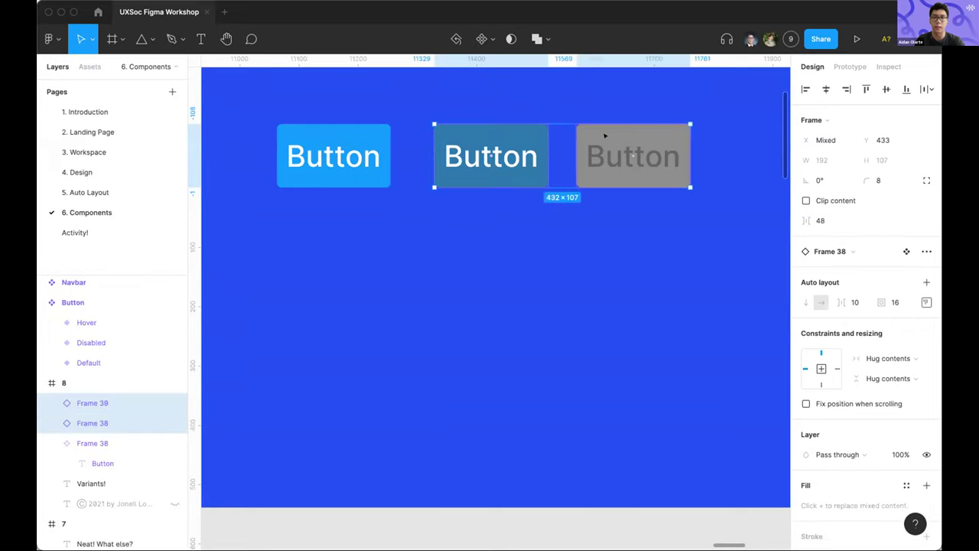
key("shift+a")
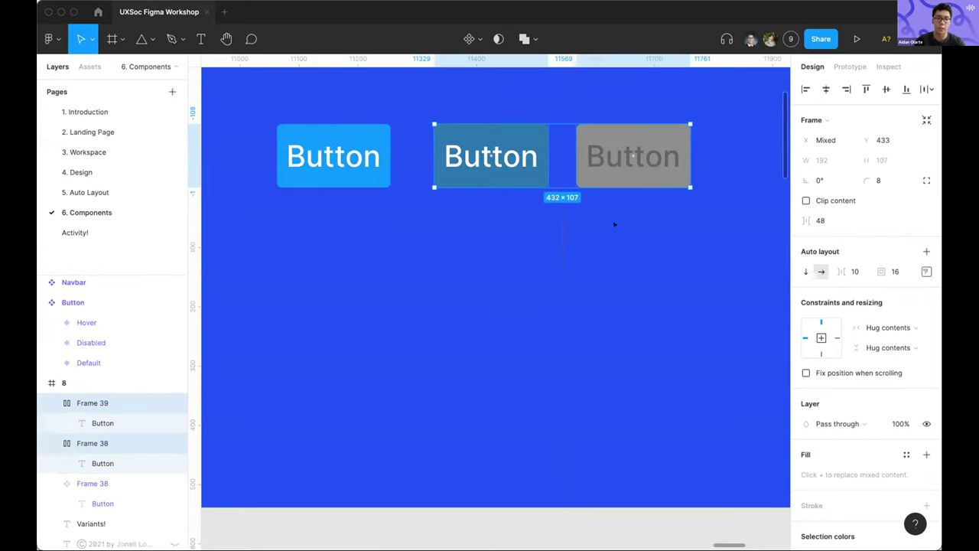
key("super+alt+k")
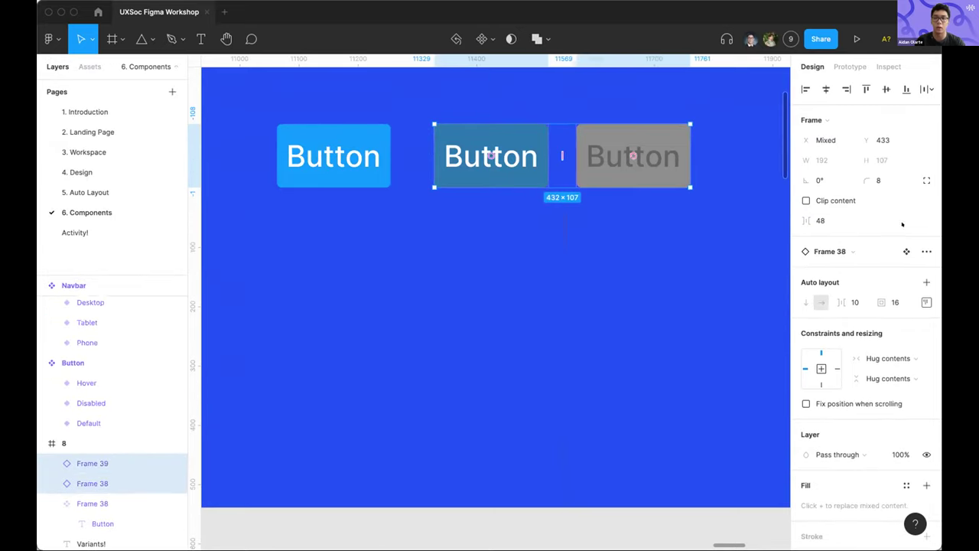
Detach the two selected buttons from their component instance
scroll(655, 177, "down", 2)
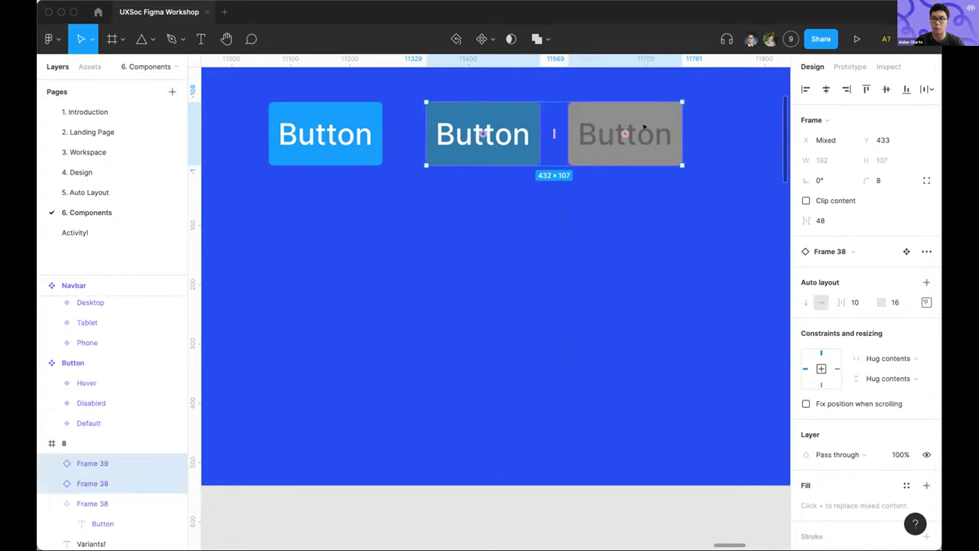
left_click(643, 129)
left_click(533, 137, "shift")
right_click(665, 135)
left_click(702, 262)
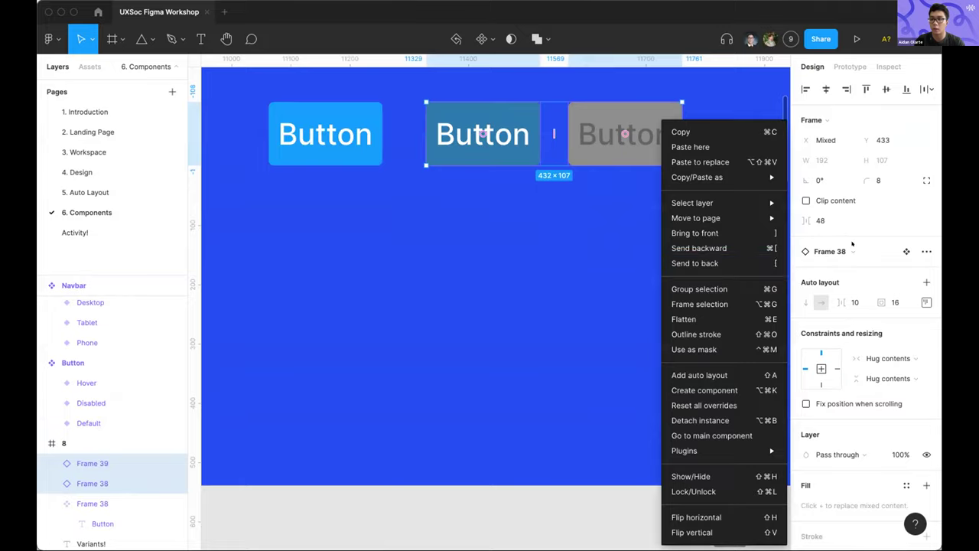
left_click(927, 251)
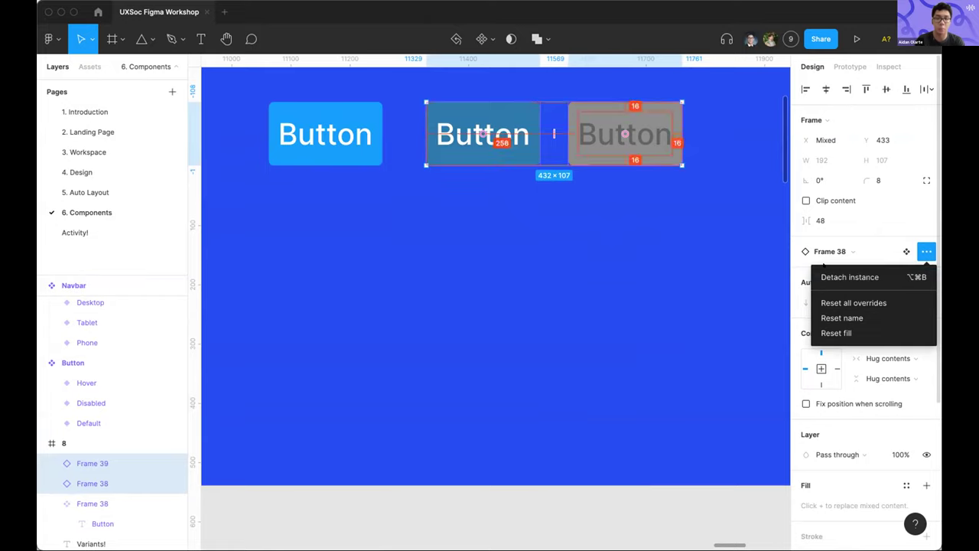
key("alt+super+b")
Make each button its own component with Create multiple components
scroll(614, 166, "up", 2)
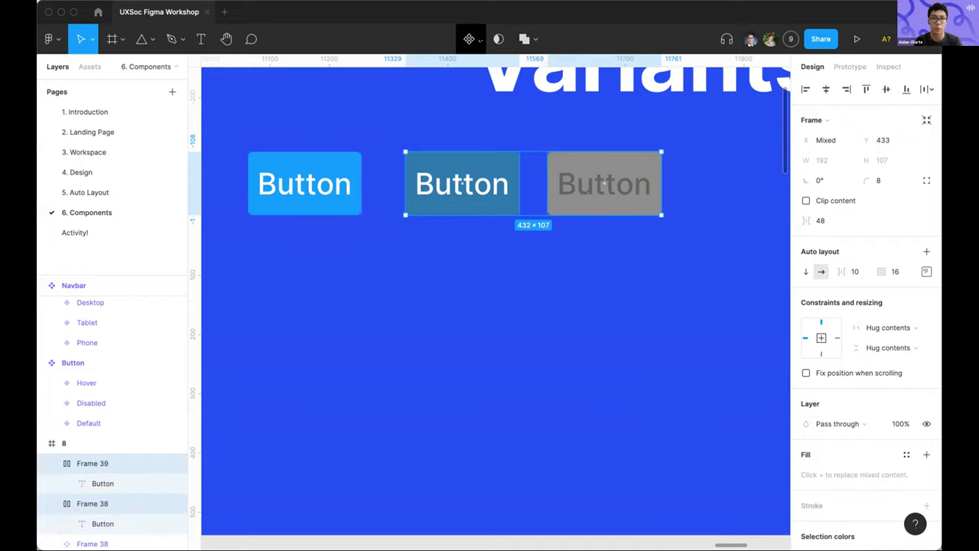
left_click(472, 39)
left_click(493, 82)
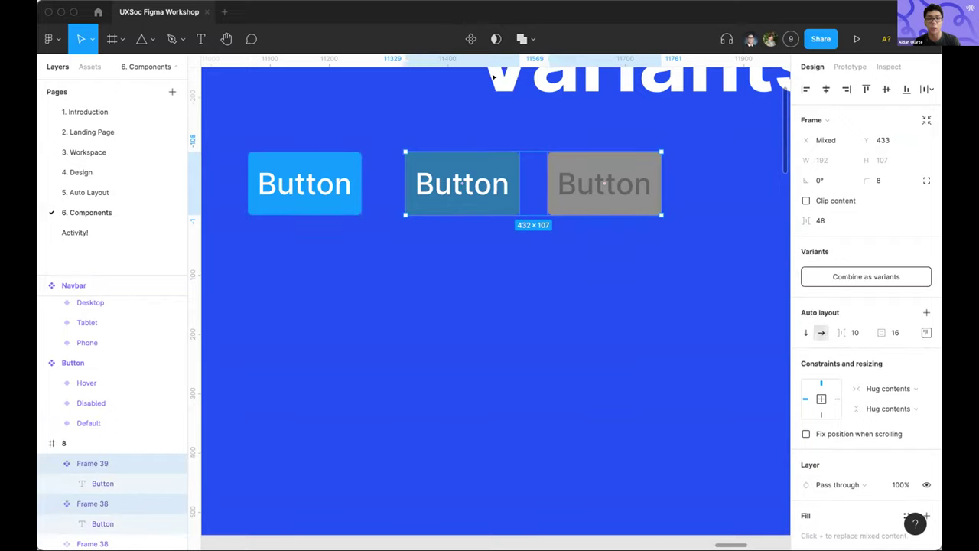
scroll(551, 183, "down", 5)
left_click(543, 253)
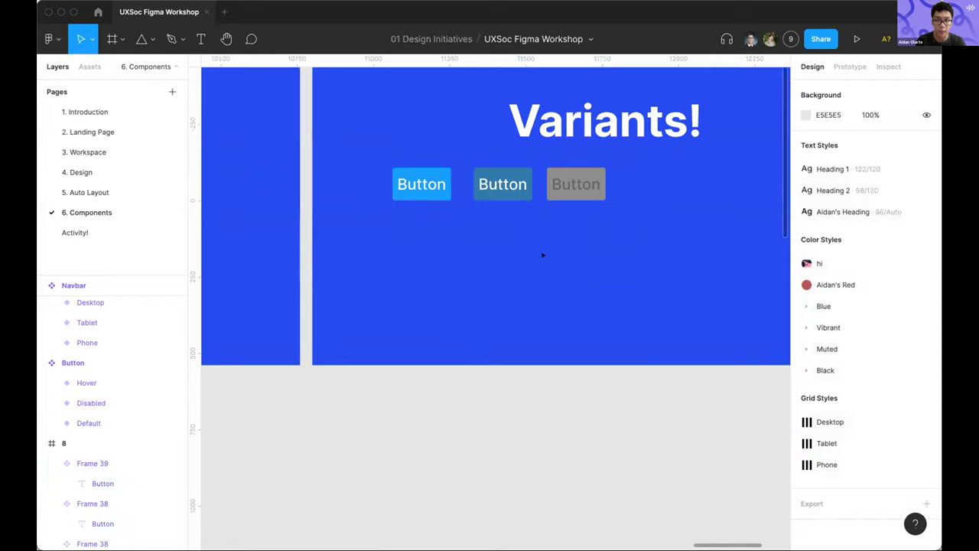
Switch to the Assets panel and browse the local components, including the Button set
left_click(89, 67)
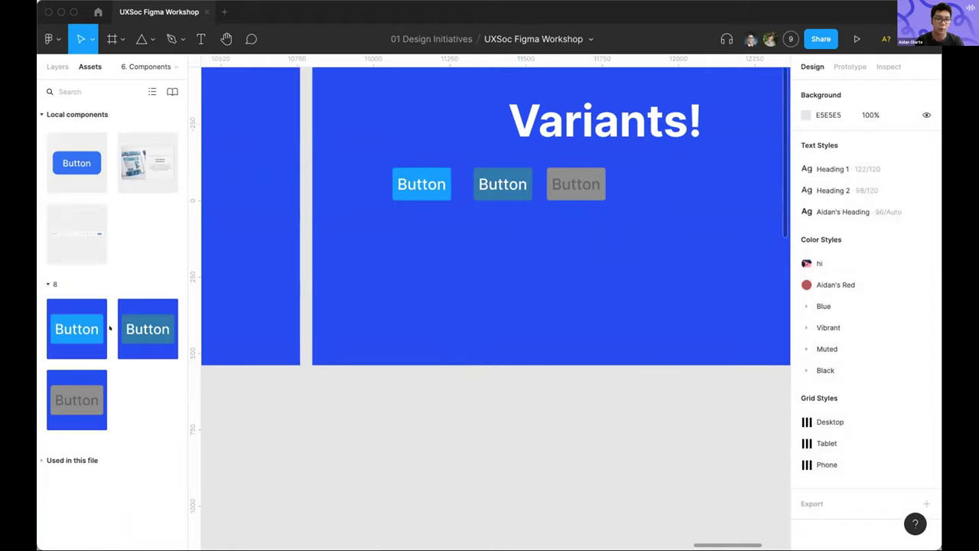
scroll(511, 303, "down", 5)
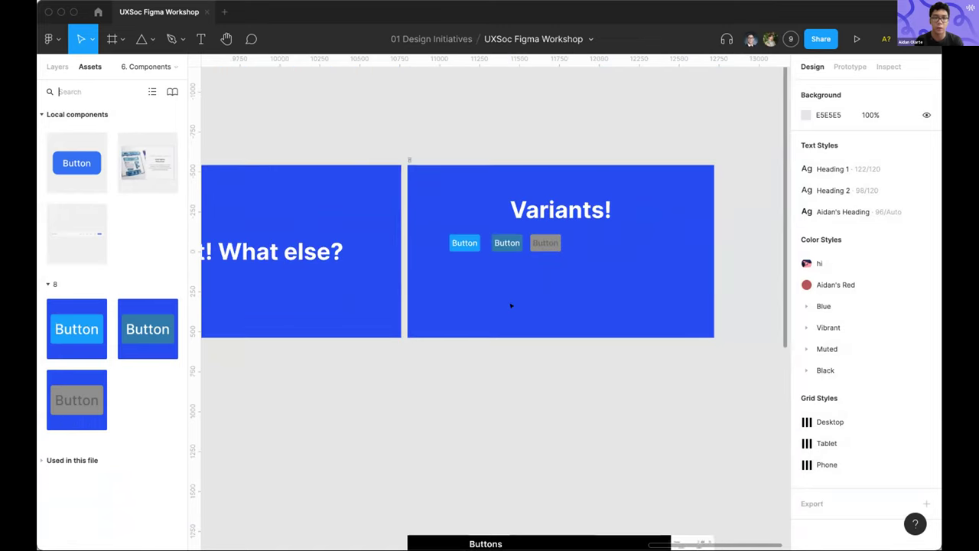
scroll(350, 293, "down", 6)
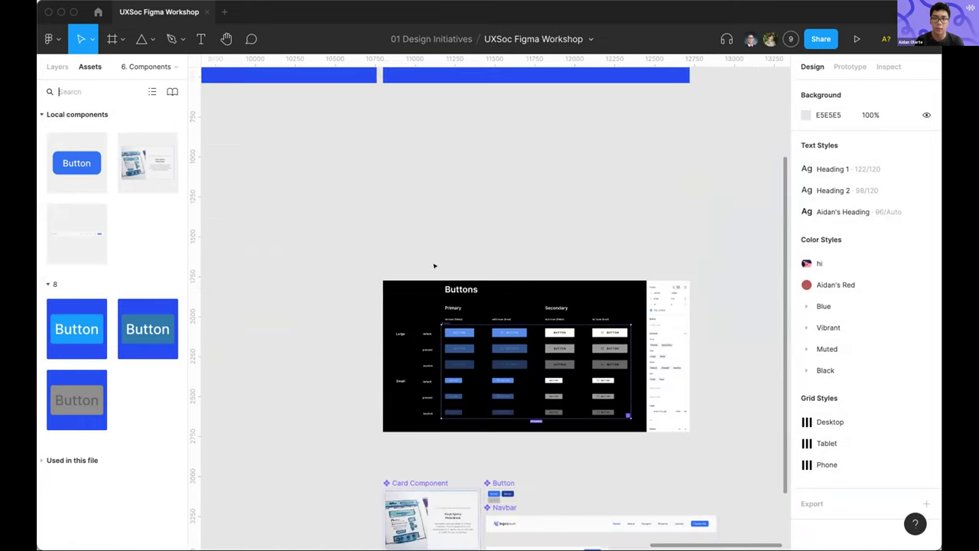
scroll(450, 459, "up", 5)
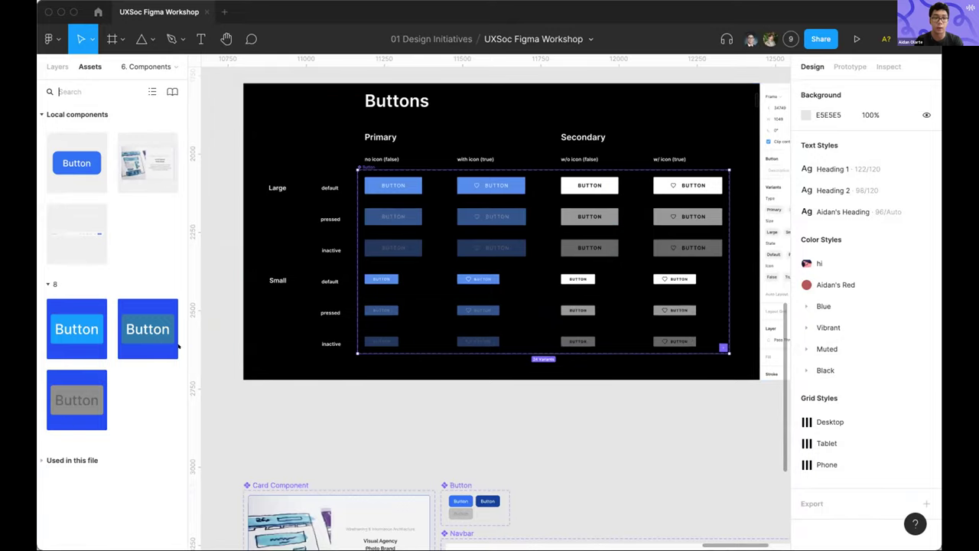
scroll(453, 284, "down", 5)
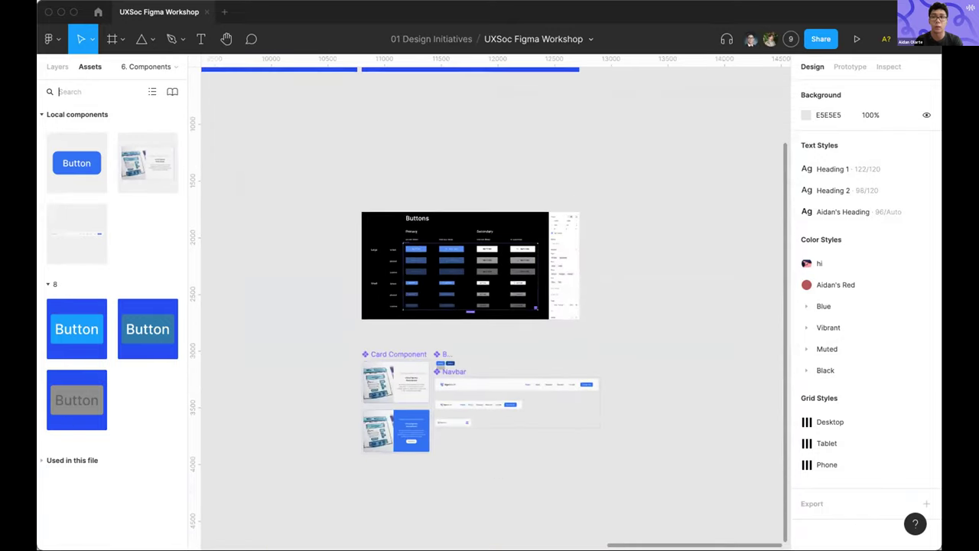
scroll(442, 153, "up", 1)
scroll(441, 153, "down", 2)
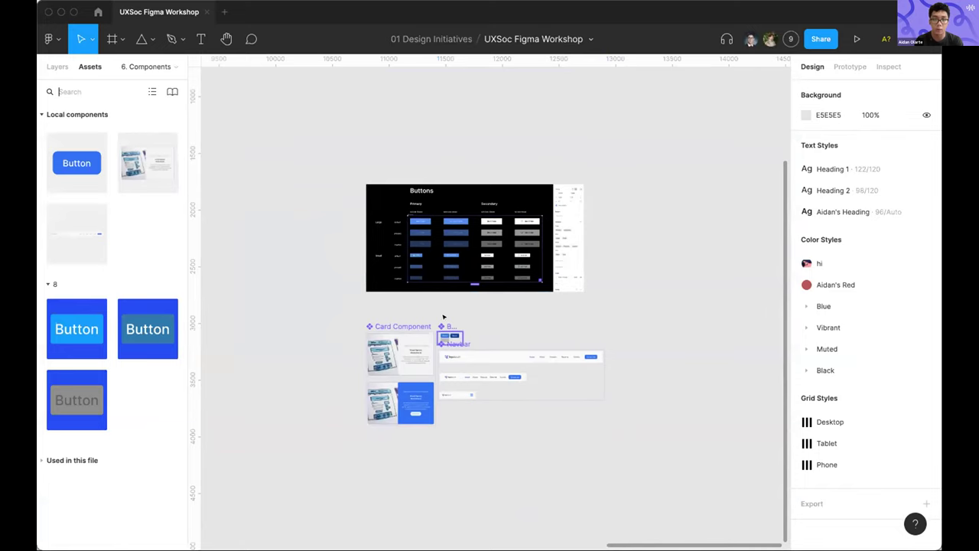
scroll(452, 317, "up", 6)
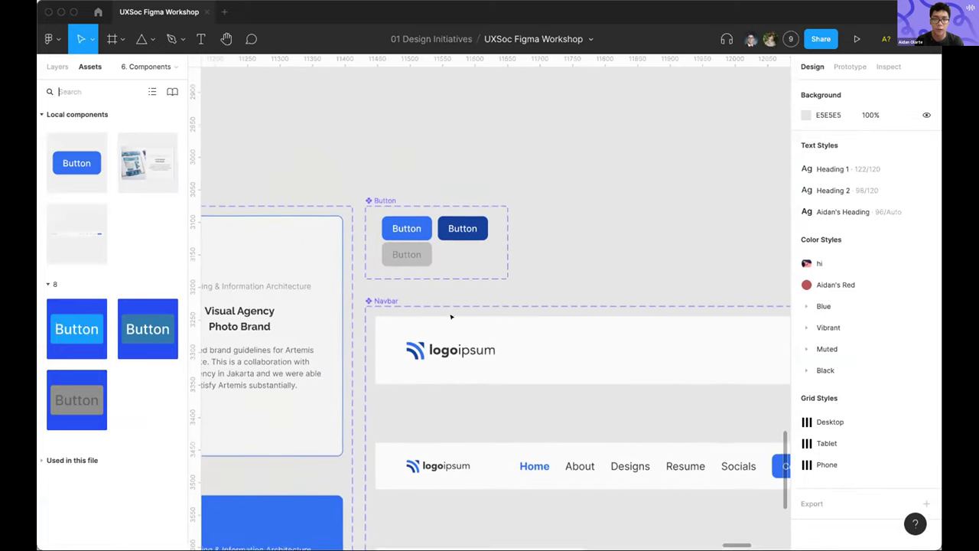
scroll(483, 258, "up", 2)
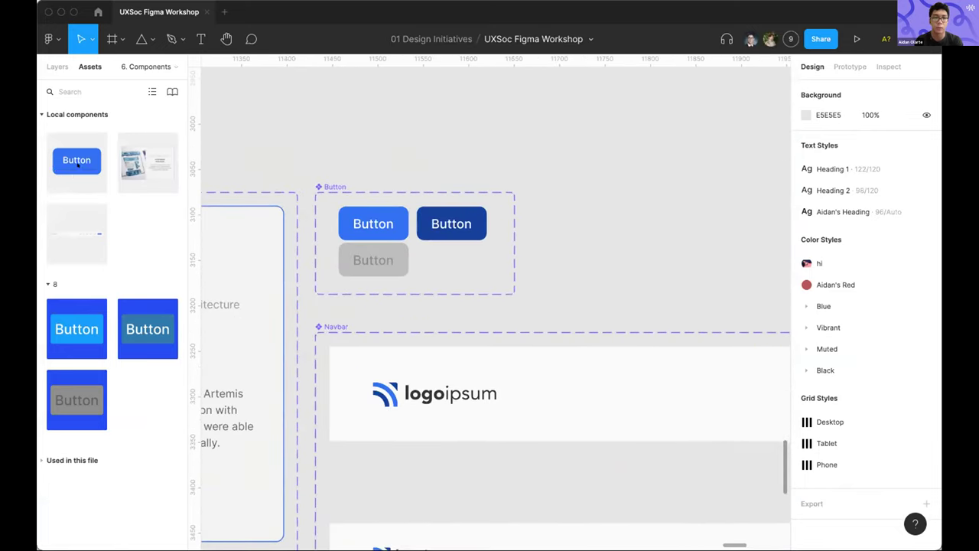
Drag a Button instance from Assets onto the canvas beside the component set
left_click_drag(77, 163, 668, 230)
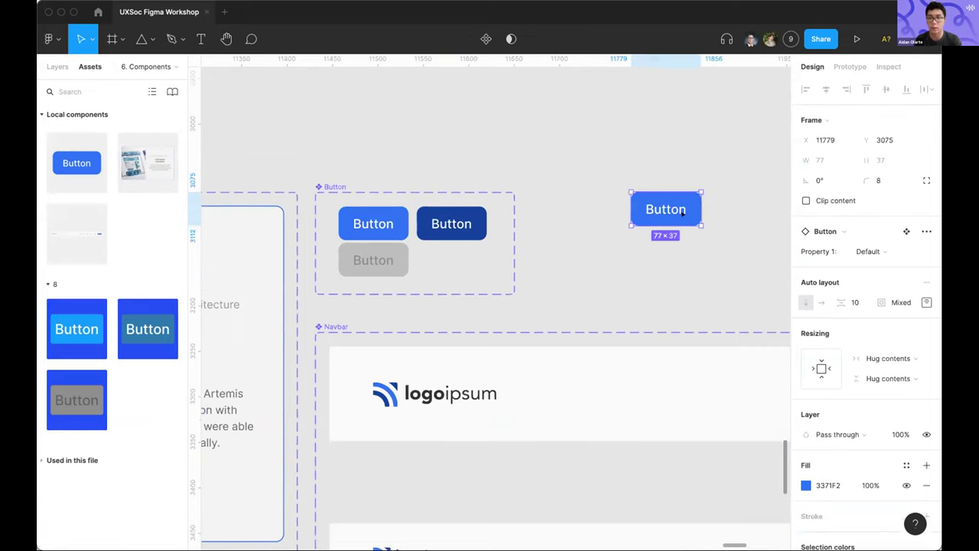
scroll(686, 209, "up", 3)
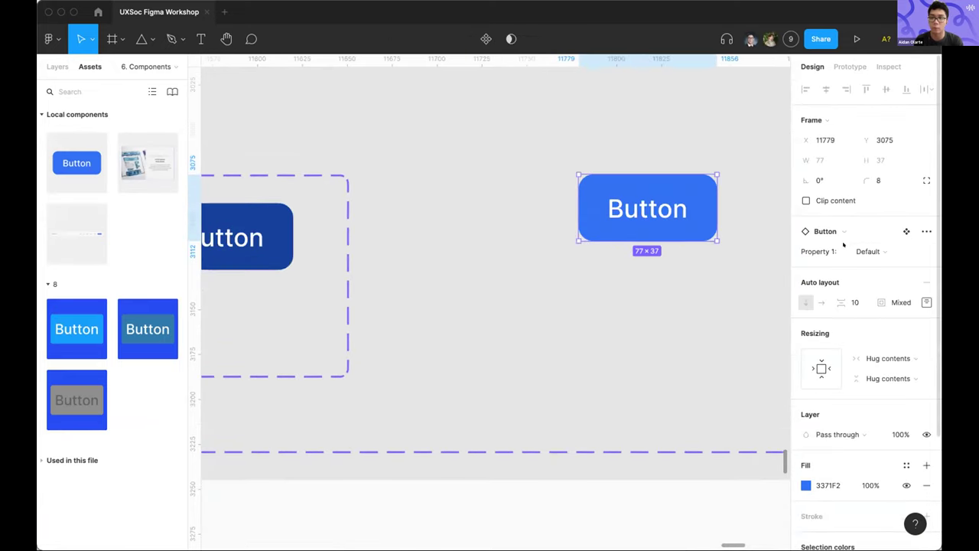
scroll(382, 296, "down", 10)
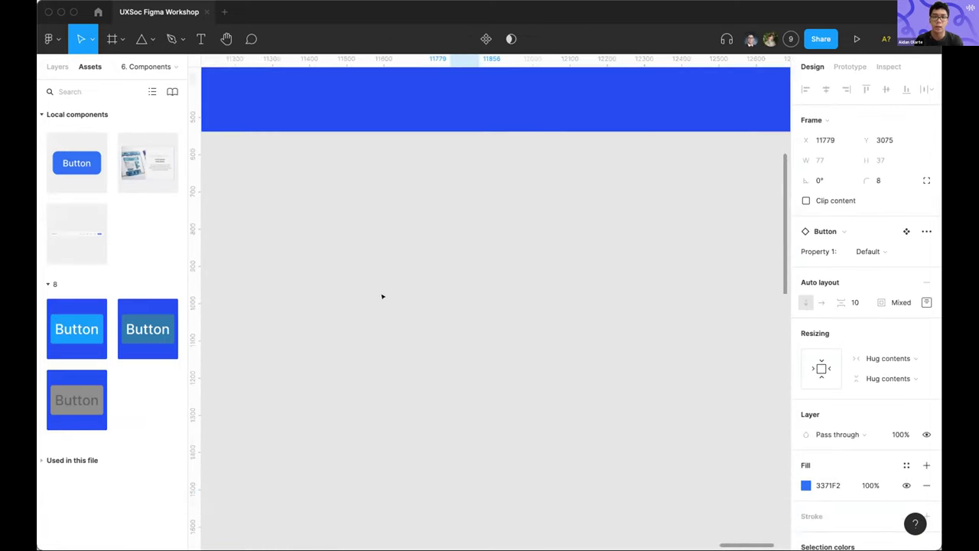
scroll(383, 296, "up", 5)
Inspect the Default, Hover and Disabled variants inside the Button component set
left_click(432, 188)
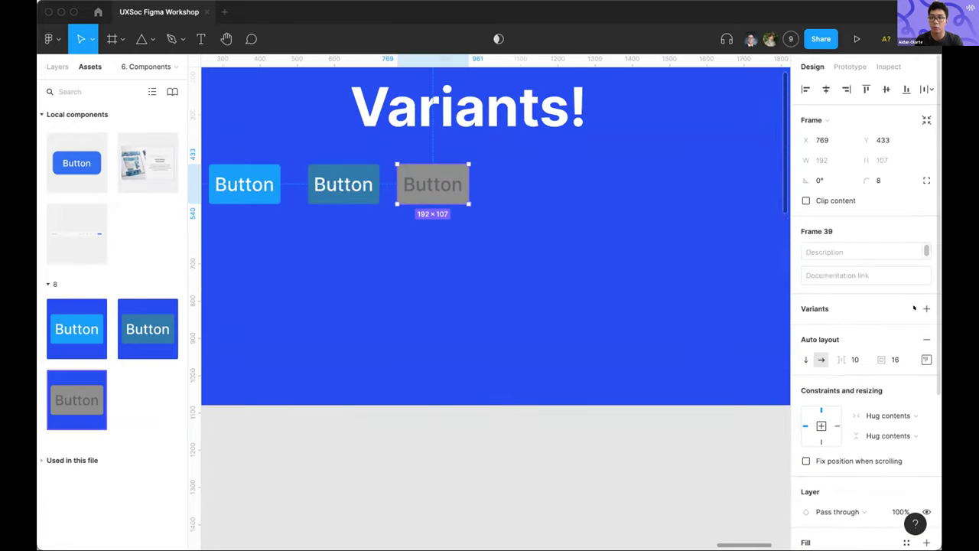
scroll(886, 297, "down", 15)
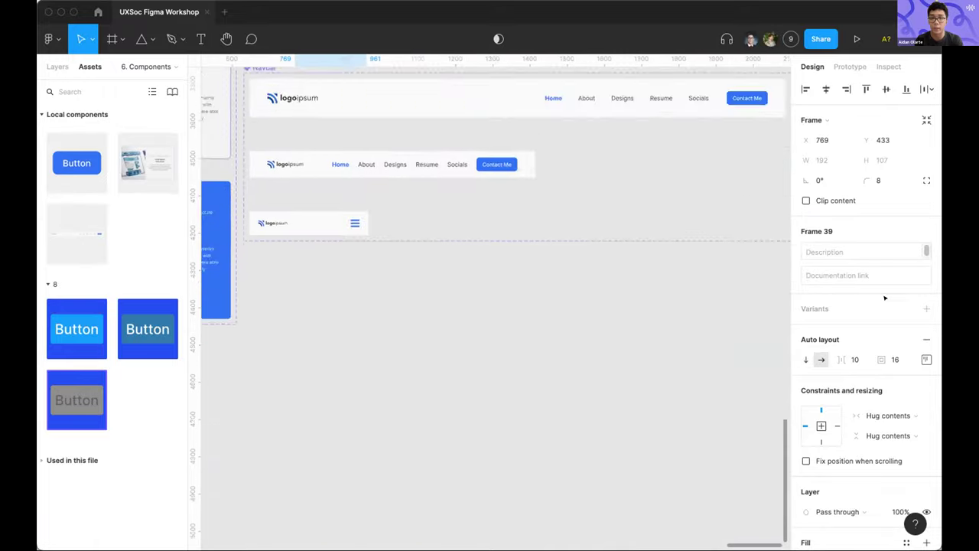
scroll(342, 161, "up", 5)
left_click(341, 161)
left_click(390, 207)
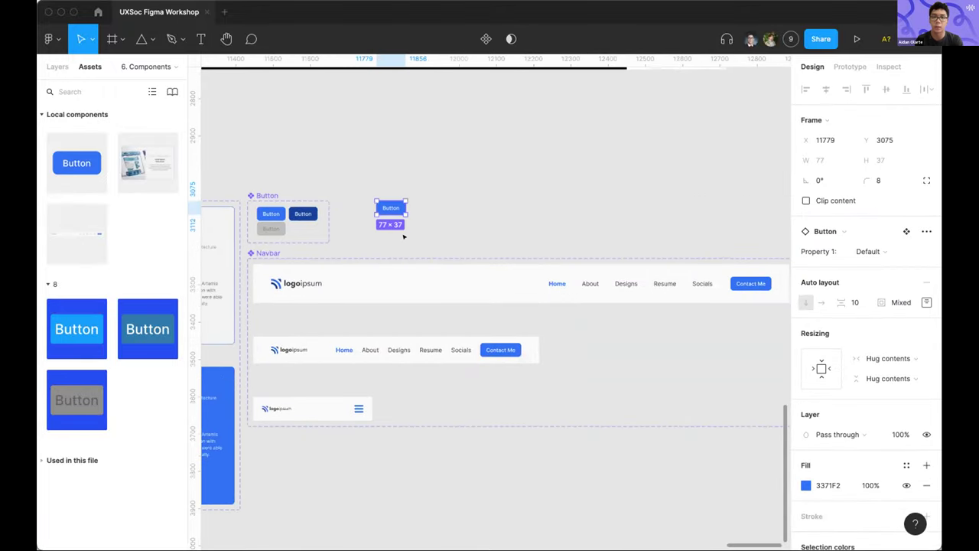
scroll(404, 236, "up", 5)
scroll(404, 237, "left", 3)
left_click(374, 195)
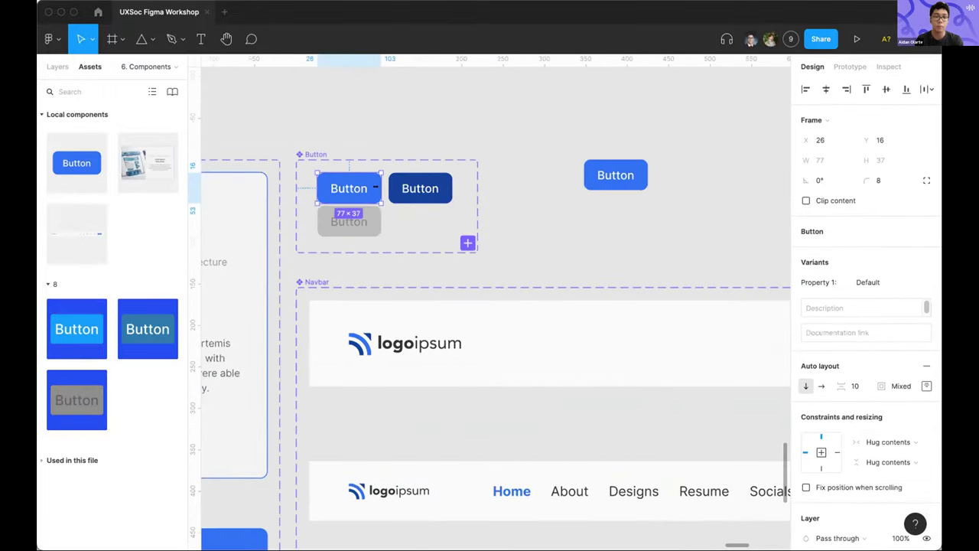
left_click(420, 189)
left_click(344, 222)
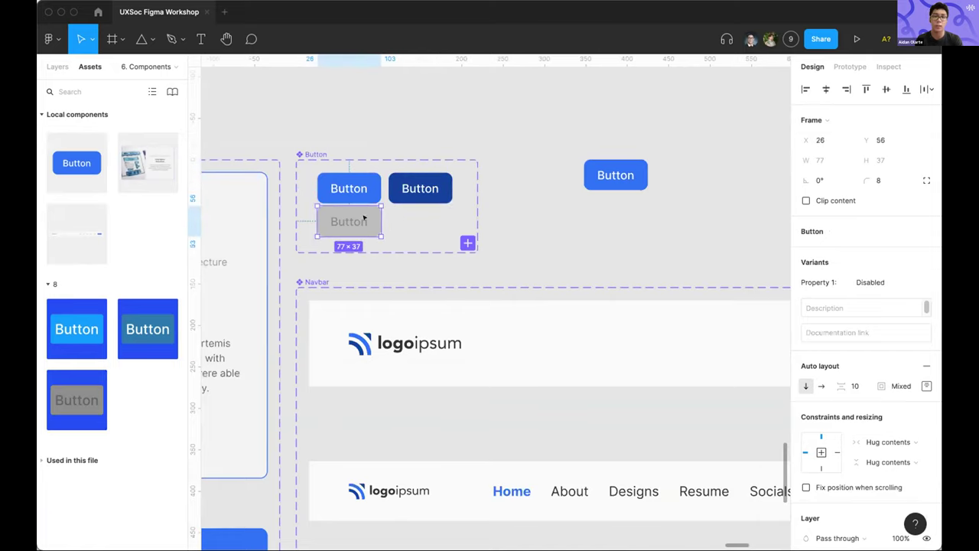
Switch the Button instance's Property 1 to Hover, then Disabled, then back to Default
left_click(602, 176)
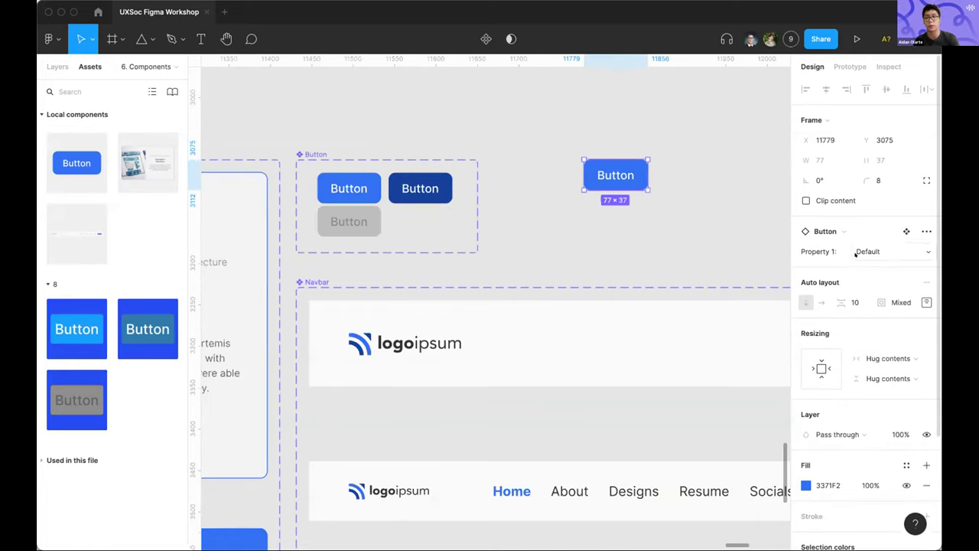
scroll(883, 314, "down", 3)
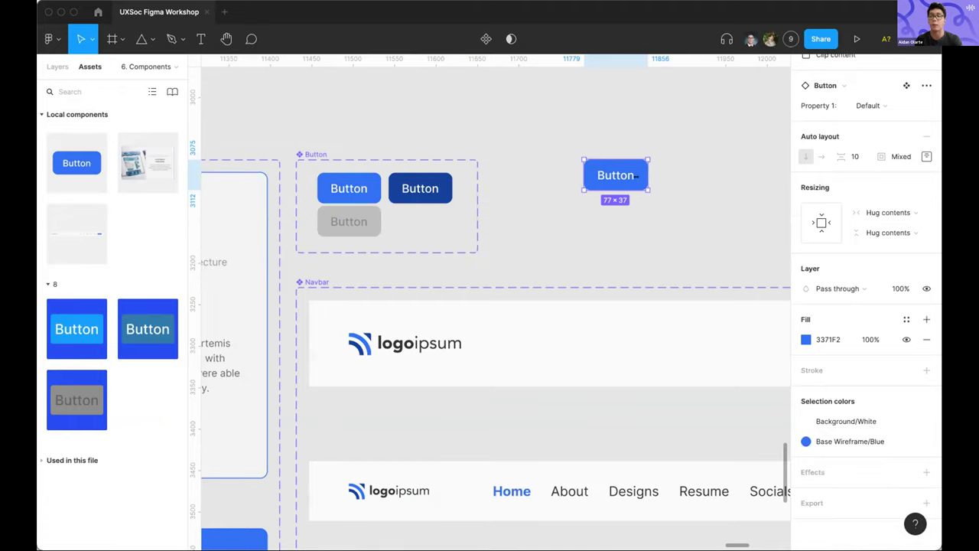
left_click(733, 254)
left_click(613, 175)
left_click(872, 251)
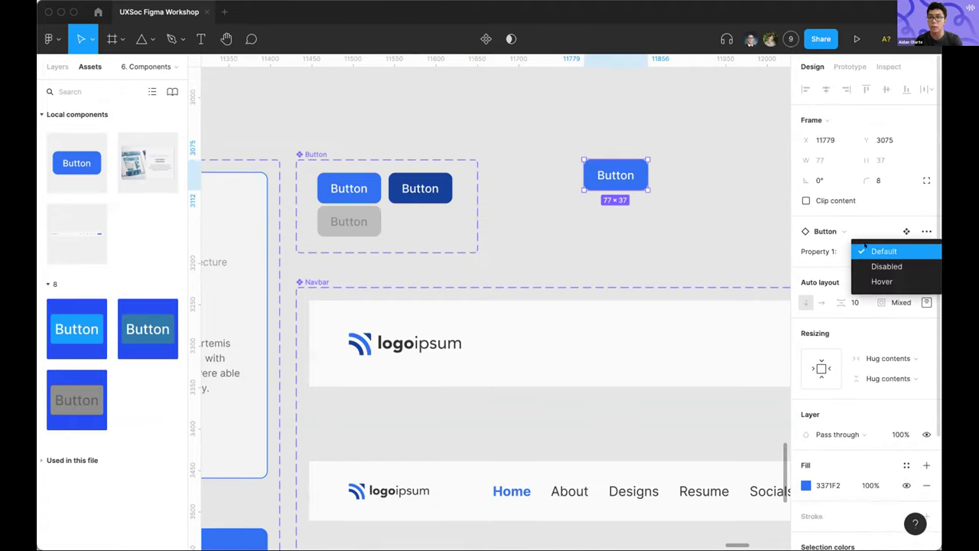
left_click(882, 282)
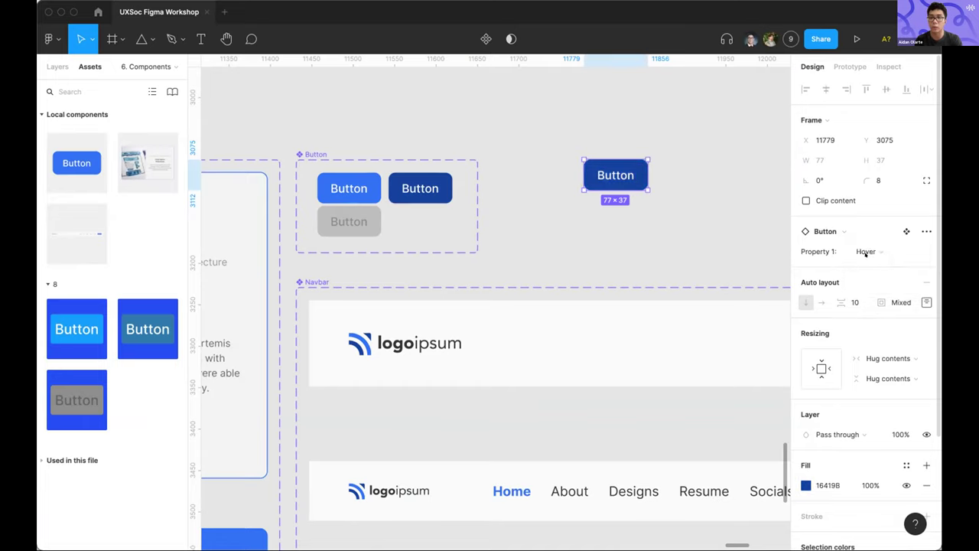
left_click(875, 251)
left_click(881, 236)
left_click(873, 251)
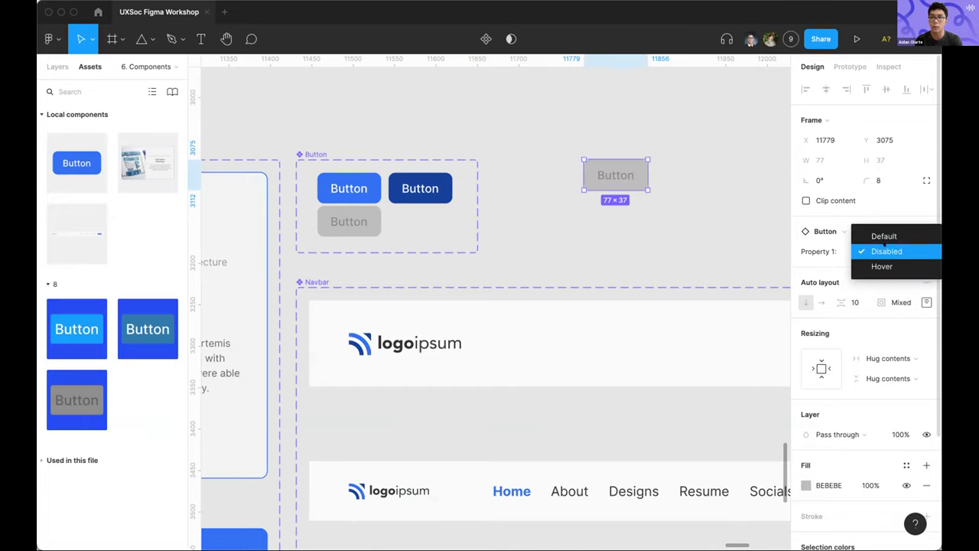
left_click(879, 235)
left_click(693, 216)
Browse the canvas, checking the Desktop, Tablet and Phone Navbar variants
scroll(693, 217, "down", 5)
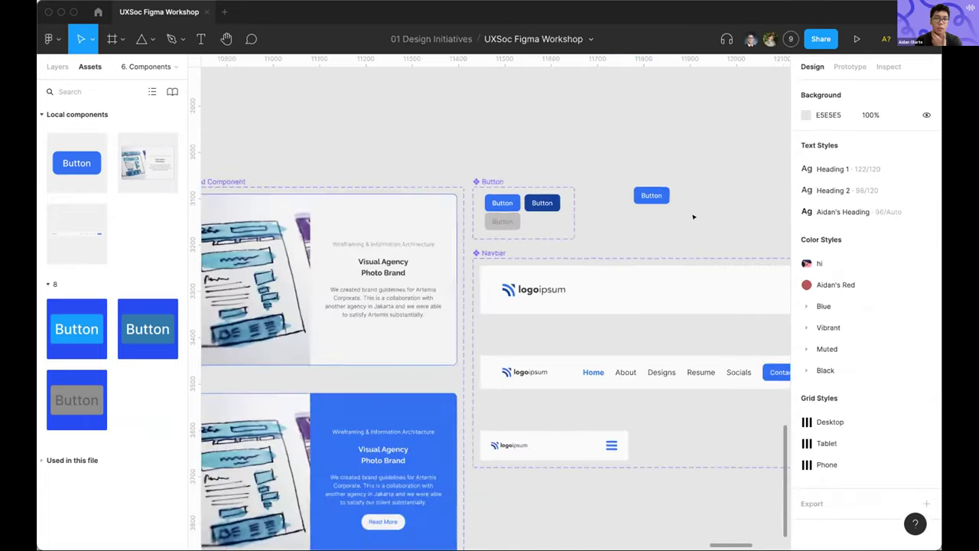
scroll(693, 217, "right", 2)
scroll(612, 235, "up", 3)
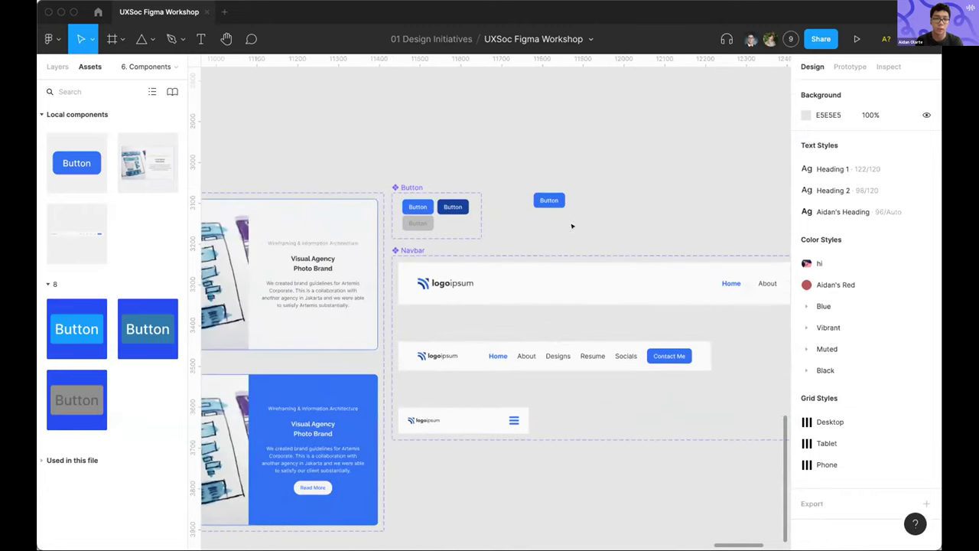
right_click(619, 233)
left_click(544, 245)
scroll(582, 234, "down", 5)
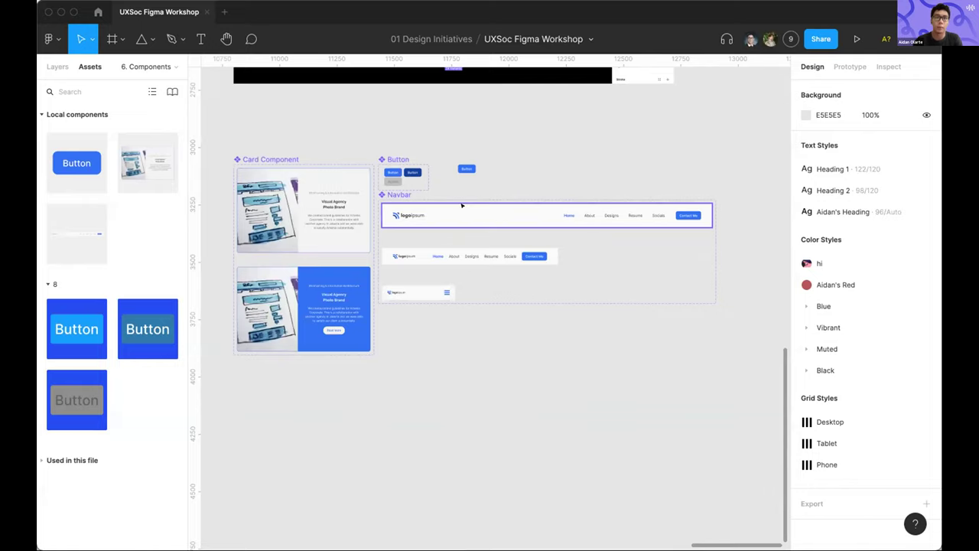
left_click(472, 217)
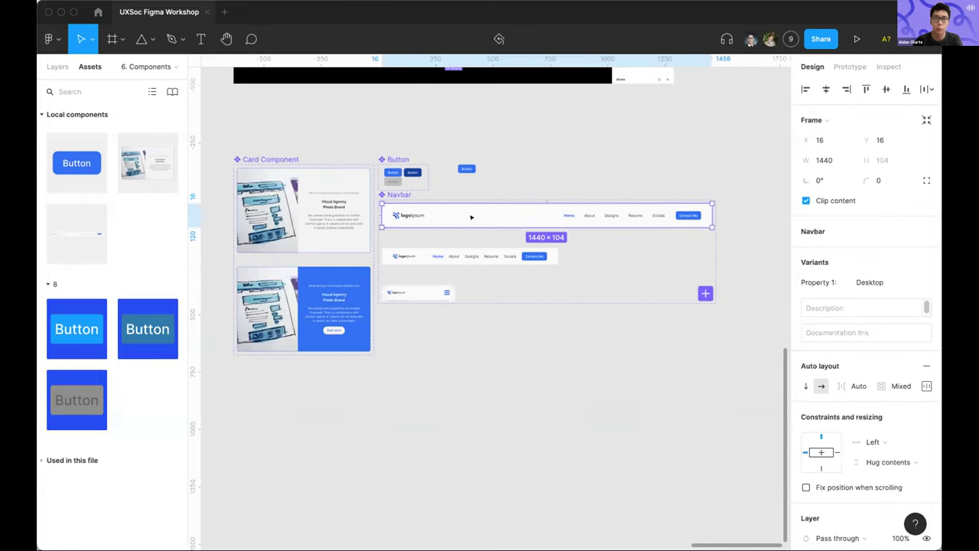
scroll(471, 217, "up", 3)
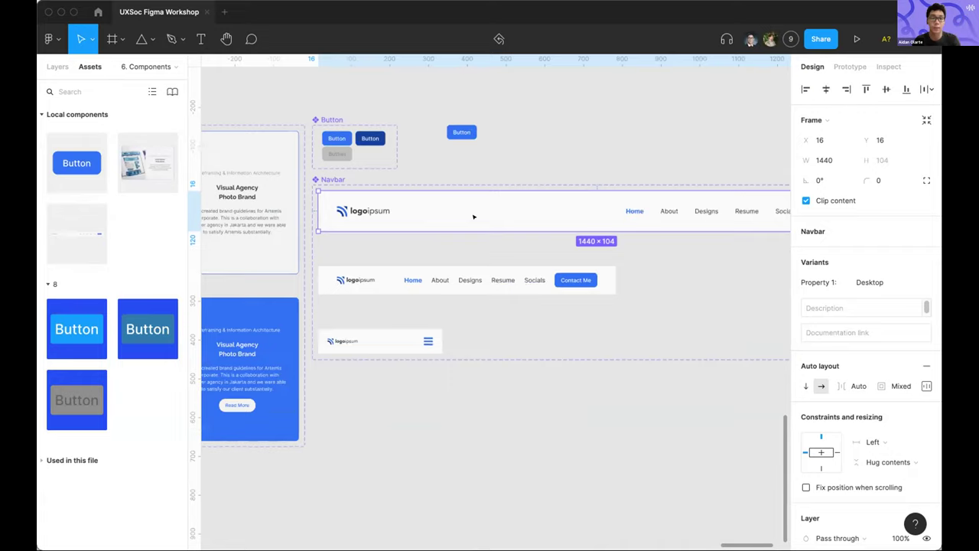
left_click(491, 267)
left_click(421, 336)
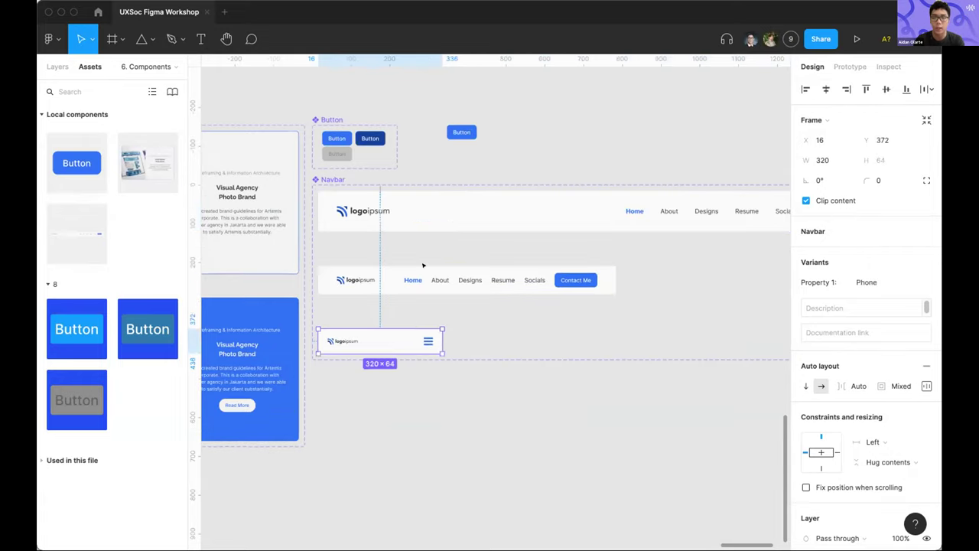
Check the inactive Card Component and Button instance, ending on the dark Buttons sheet
scroll(422, 263, "up", 2)
scroll(423, 265, "left", 3)
left_click(492, 155)
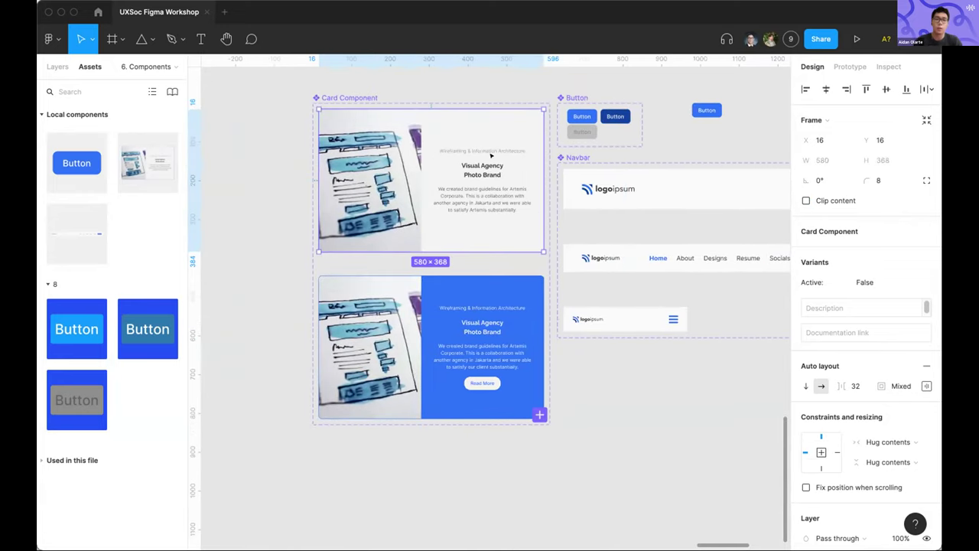
scroll(574, 230, "down", 3)
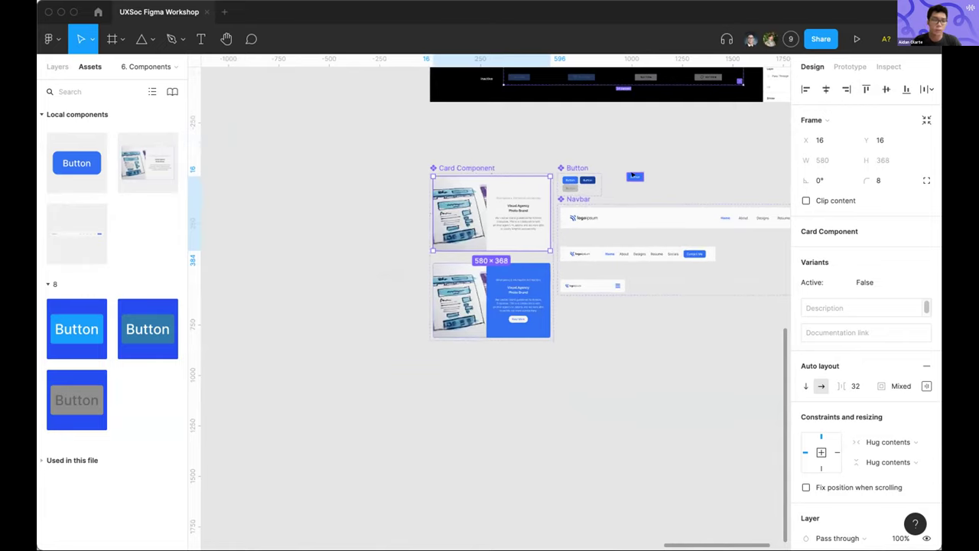
left_click(634, 176)
left_click(674, 147)
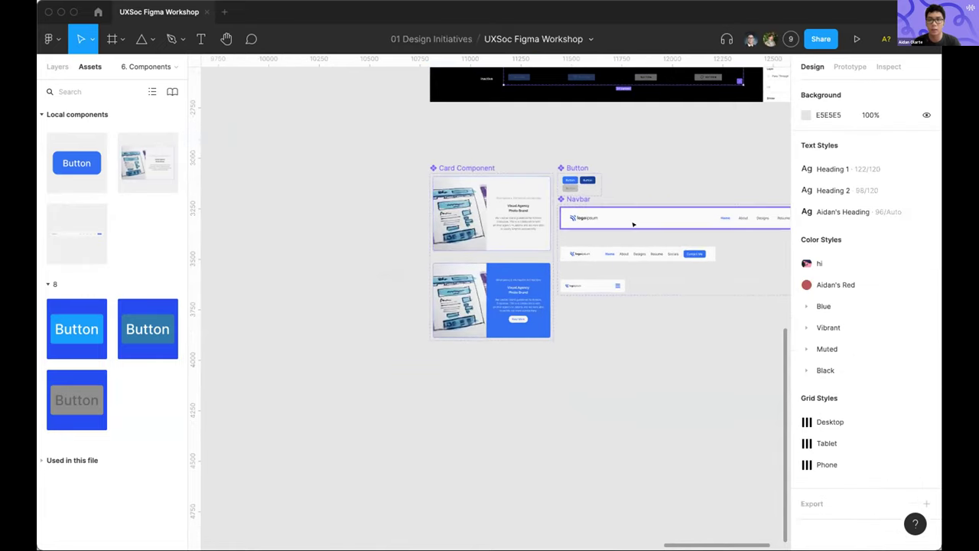
scroll(675, 147, "up", 3)
scroll(675, 147, "down", 2)
scroll(651, 176, "up", 5)
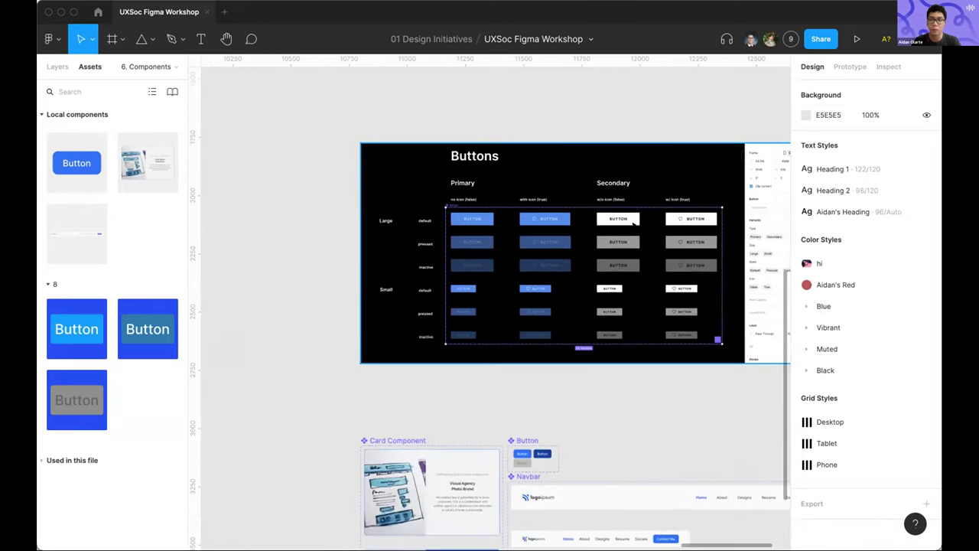
Return the sidebar to the Layers list and zoom out to the Neat! What else? and Variants! slides
scroll(605, 218, "up", 3)
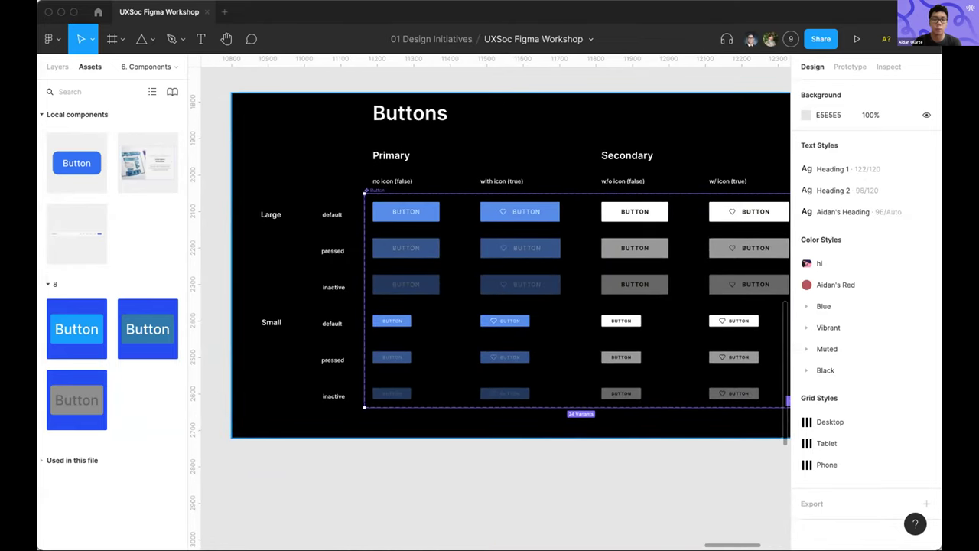
scroll(505, 306, "down", 1)
scroll(340, 277, "right", 2)
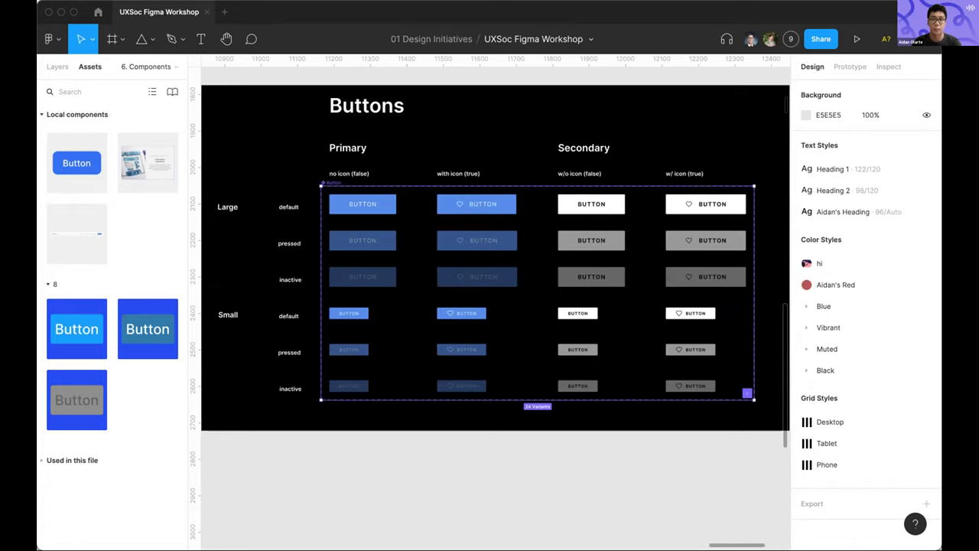
scroll(424, 136, "down", 5)
scroll(424, 136, "down", 5)
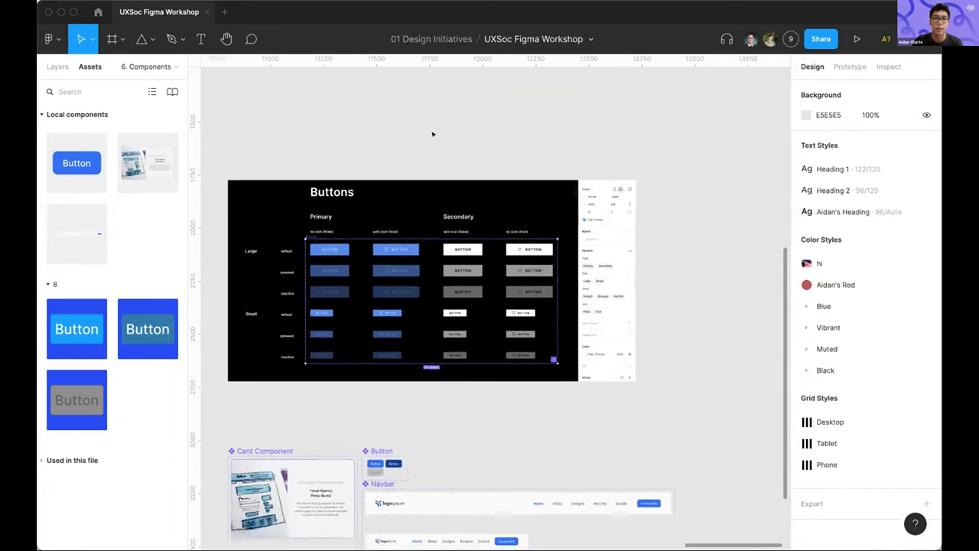
scroll(453, 187, "up", 2)
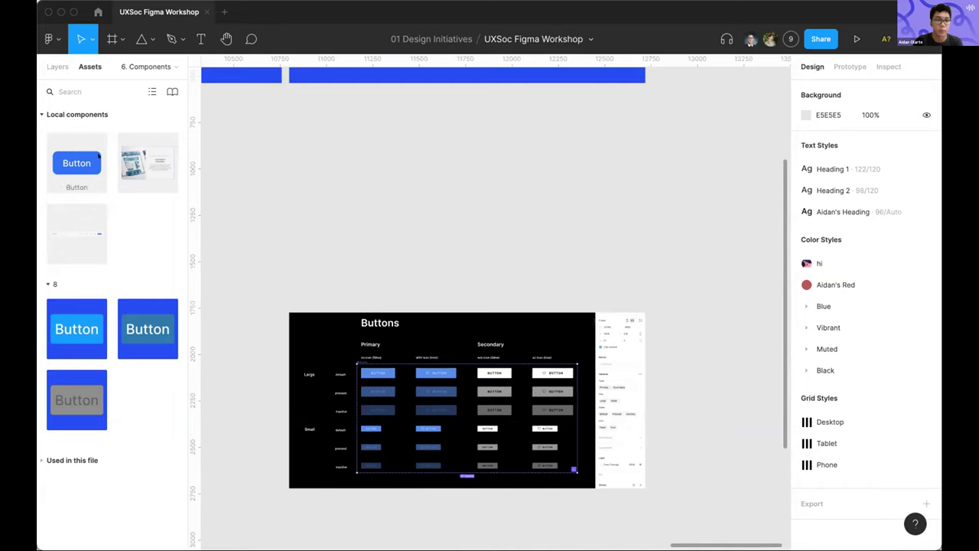
scroll(352, 164, "down", 2)
left_click(58, 67)
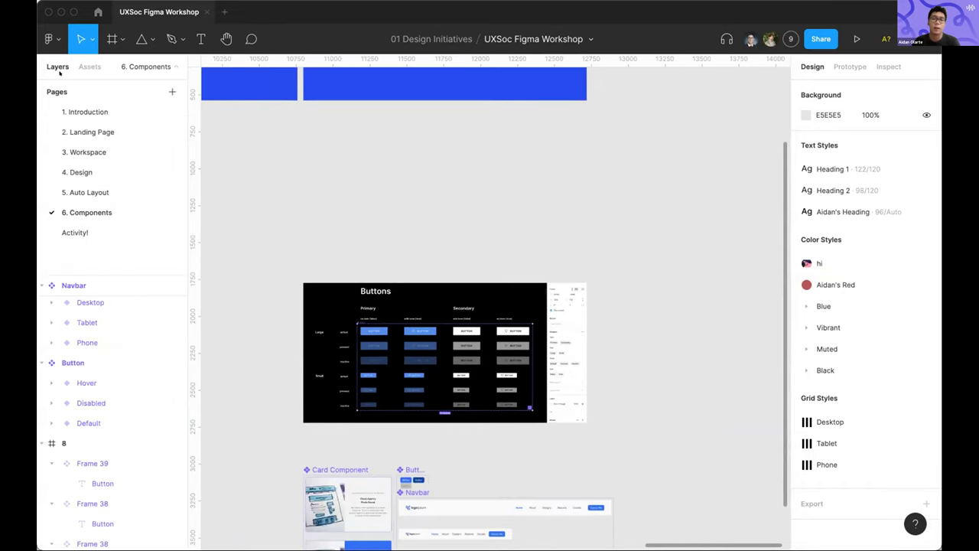
scroll(442, 225, "down", 3)
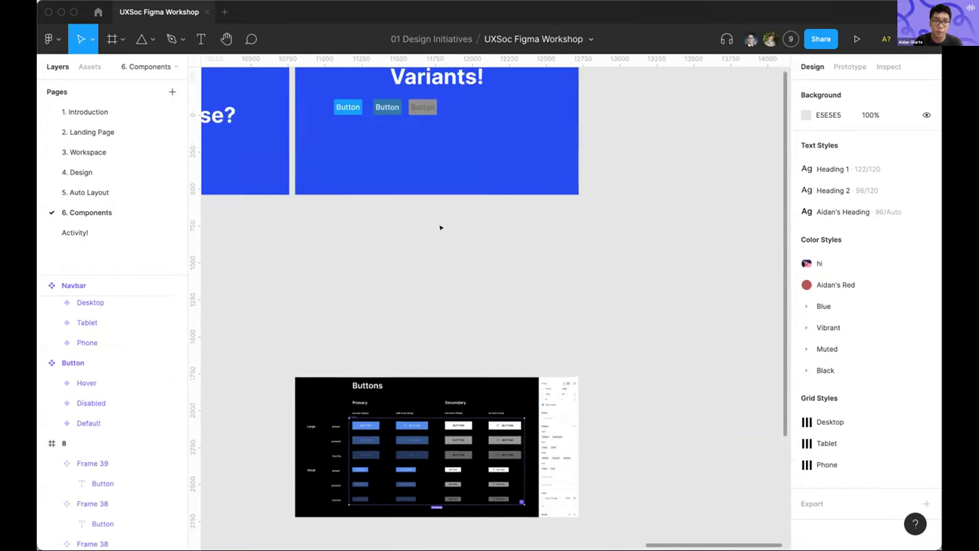
scroll(436, 225, "up", 1)
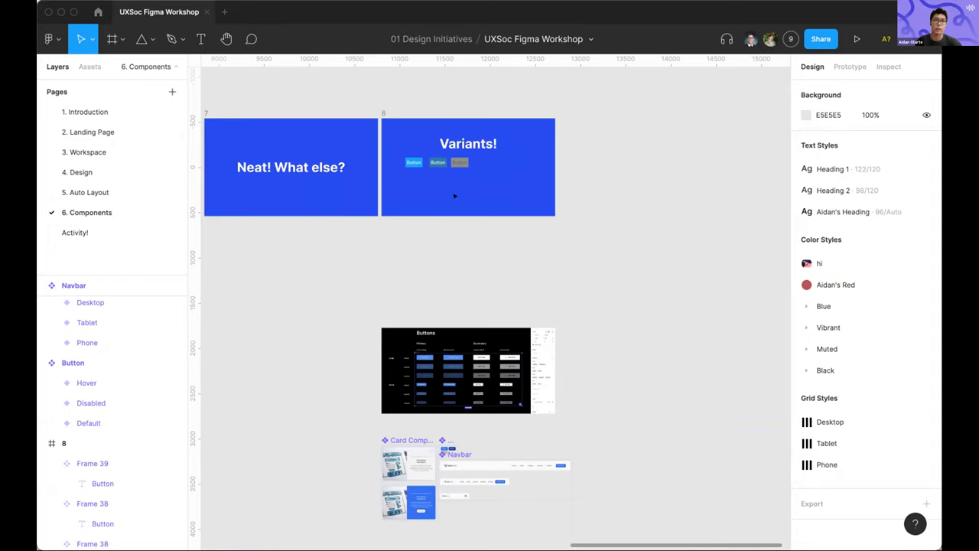
Open the Activity! page and look over the 1440×2326 Landing Page frame
left_click(107, 232)
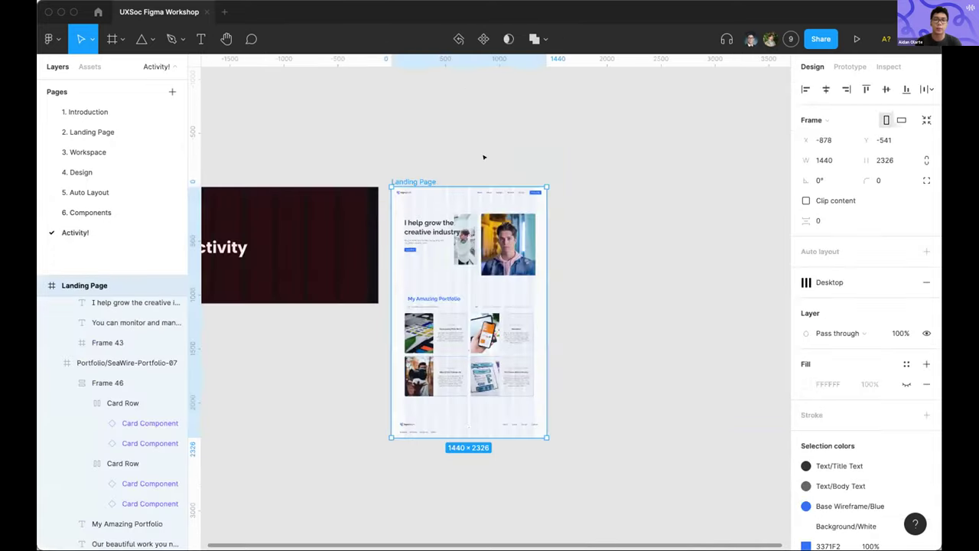
scroll(459, 229, "left", 5)
scroll(459, 230, "down", 2)
left_click(433, 296)
scroll(402, 177, "up", 3)
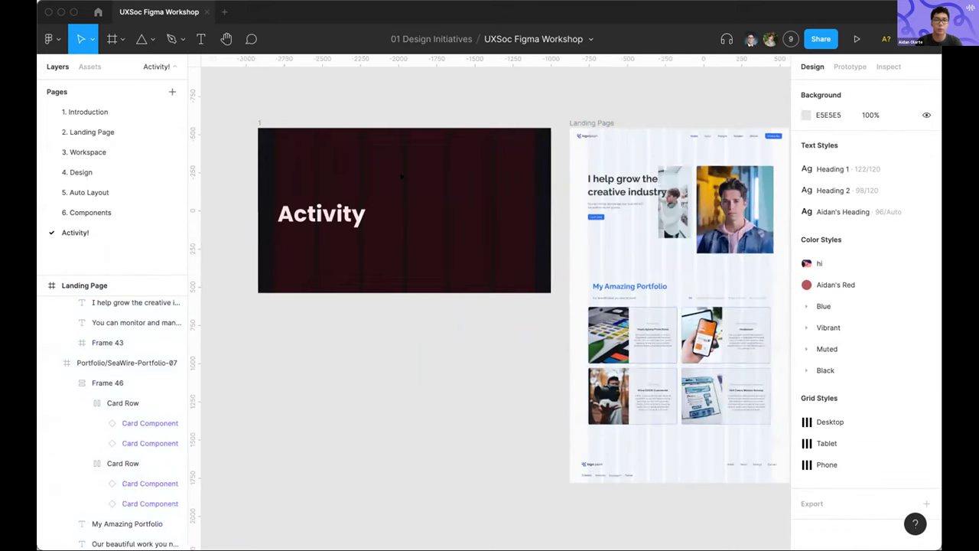
scroll(392, 177, "right", 5)
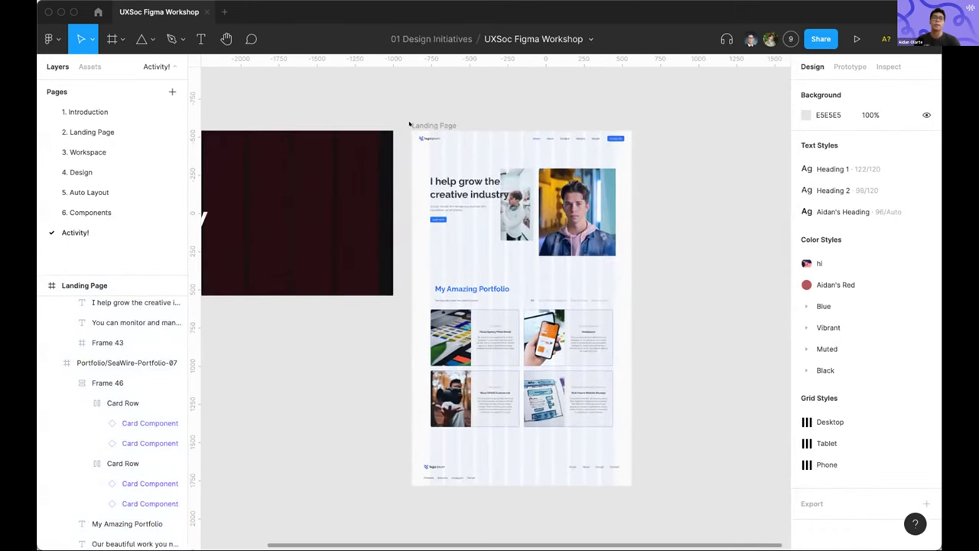
left_click(431, 124)
scroll(443, 143, "up", 5)
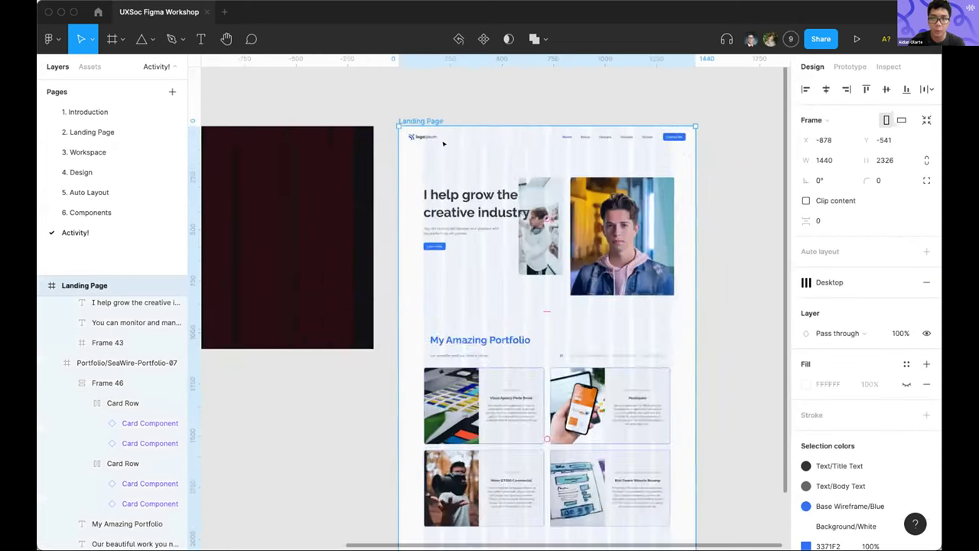
scroll(443, 143, "right", 1)
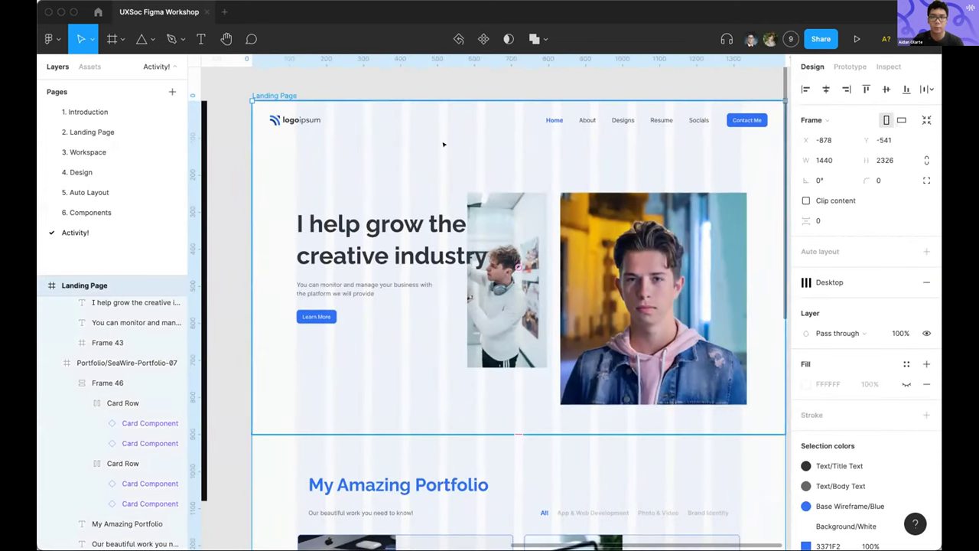
scroll(443, 143, "down", 5)
left_click(459, 113)
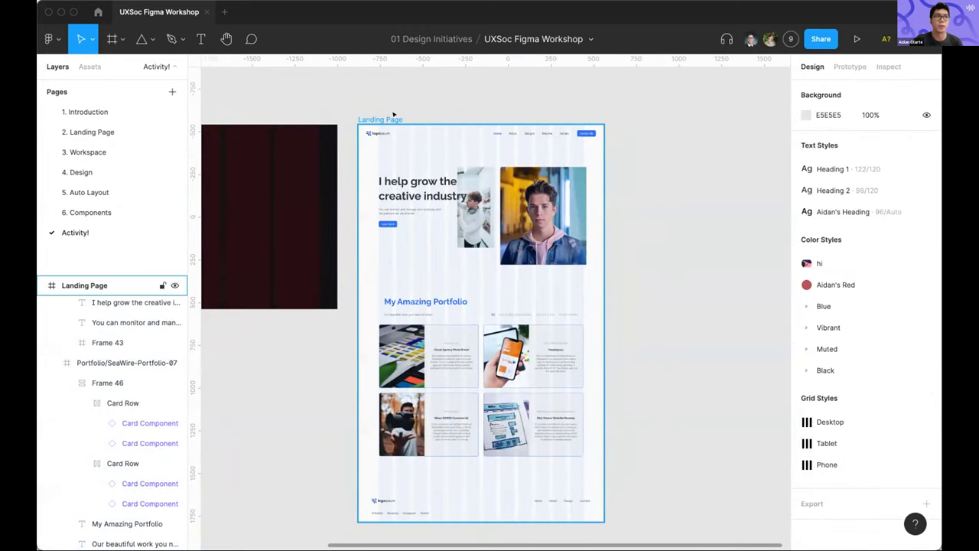
Inspect the portfolio card grid and the hero section's headline text
left_click(473, 329)
left_click(614, 285)
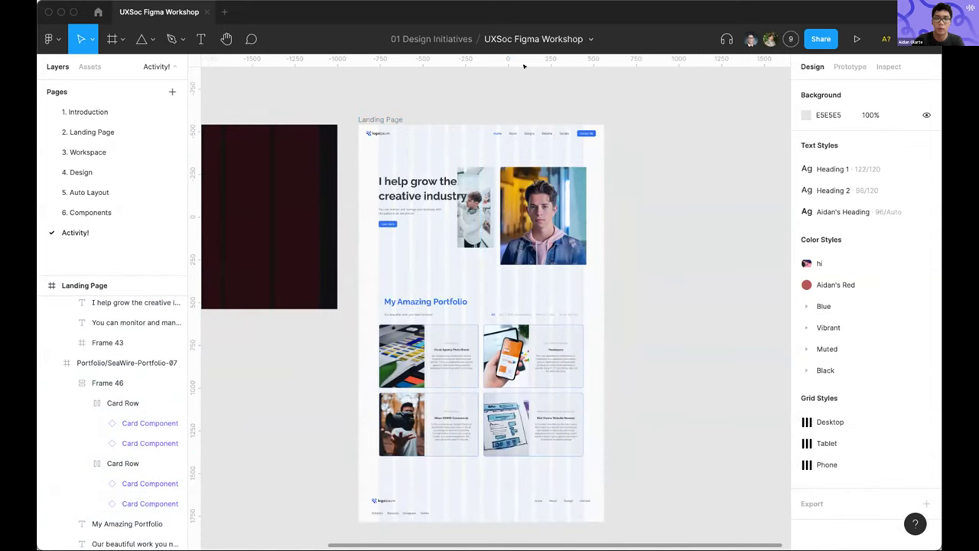
left_click(381, 117)
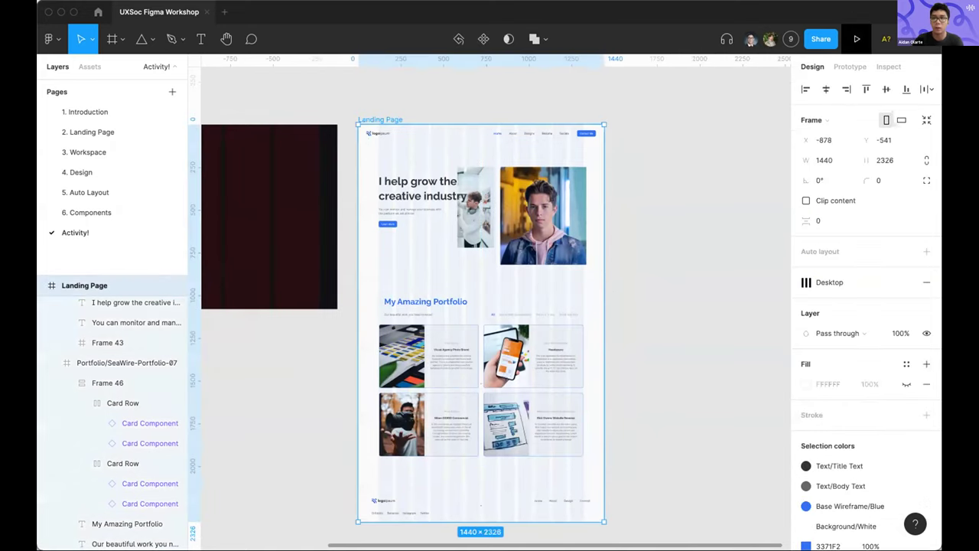
left_click(635, 224)
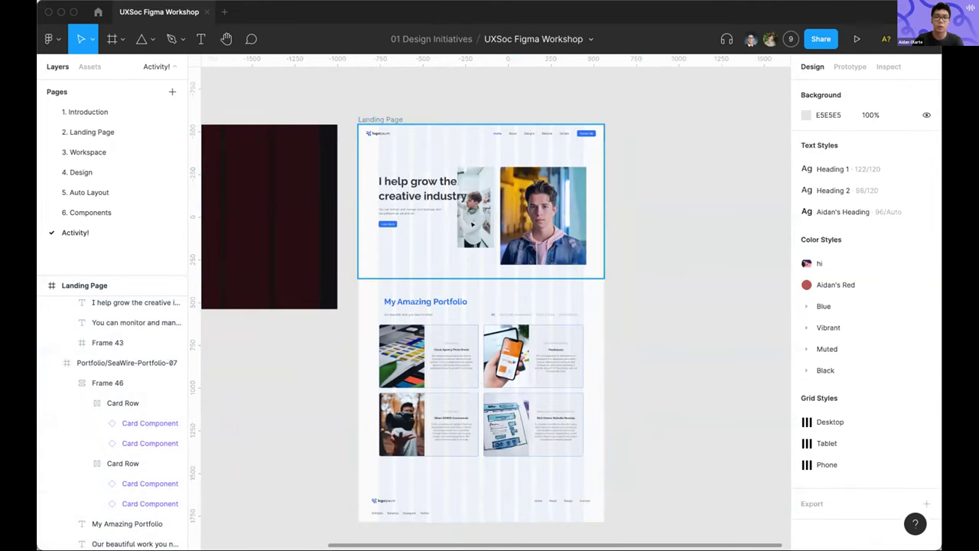
double_click(389, 224)
left_click(421, 190)
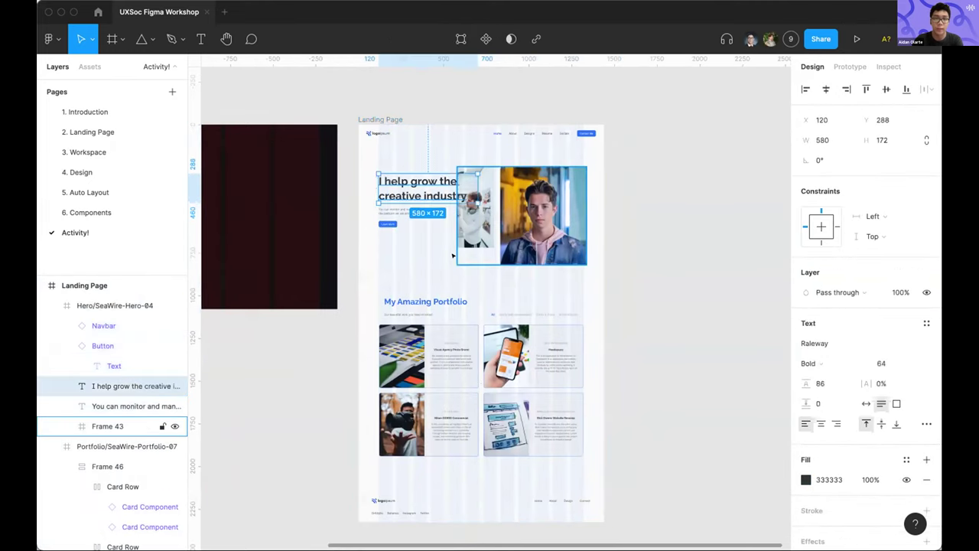
scroll(453, 256, "up", 5)
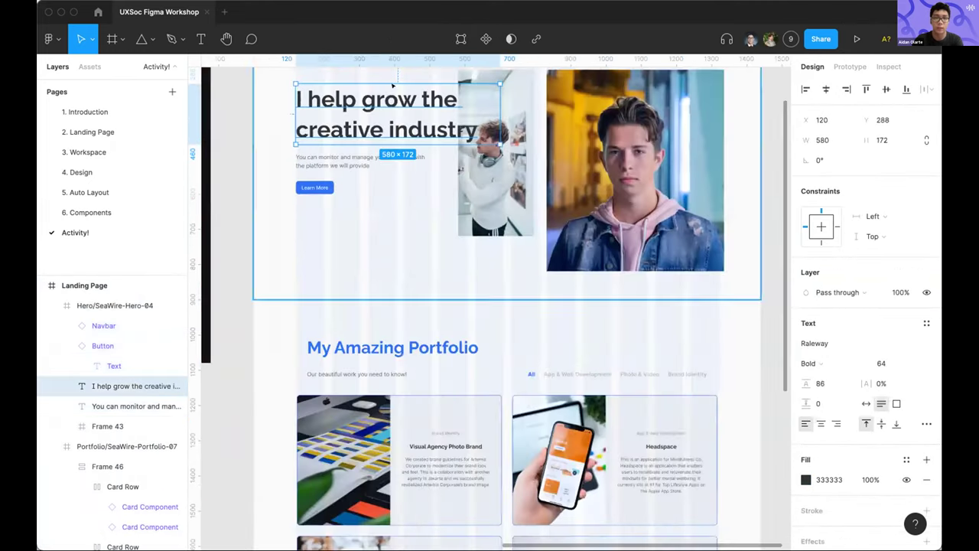
Inspect the Learn More button instance and select the Landing Page frame for previewing
left_click(313, 187)
scroll(864, 306, "down", 2)
scroll(726, 375, "down", 3)
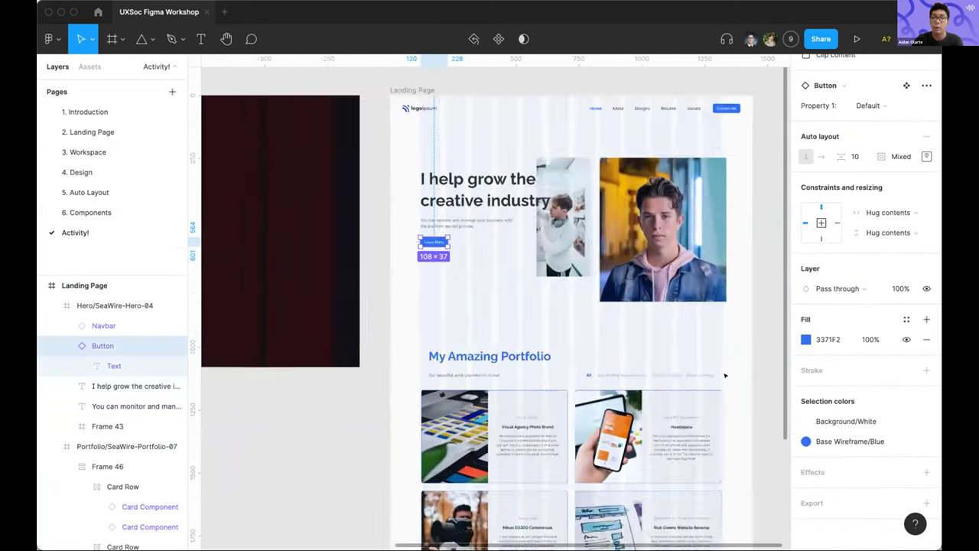
left_click(514, 135)
left_click(475, 146)
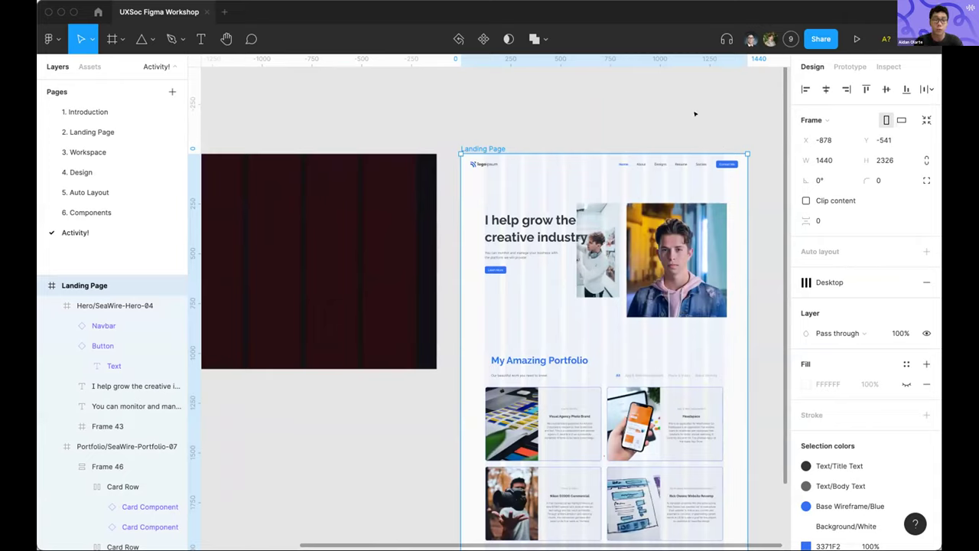
left_click(494, 269)
left_click(495, 269)
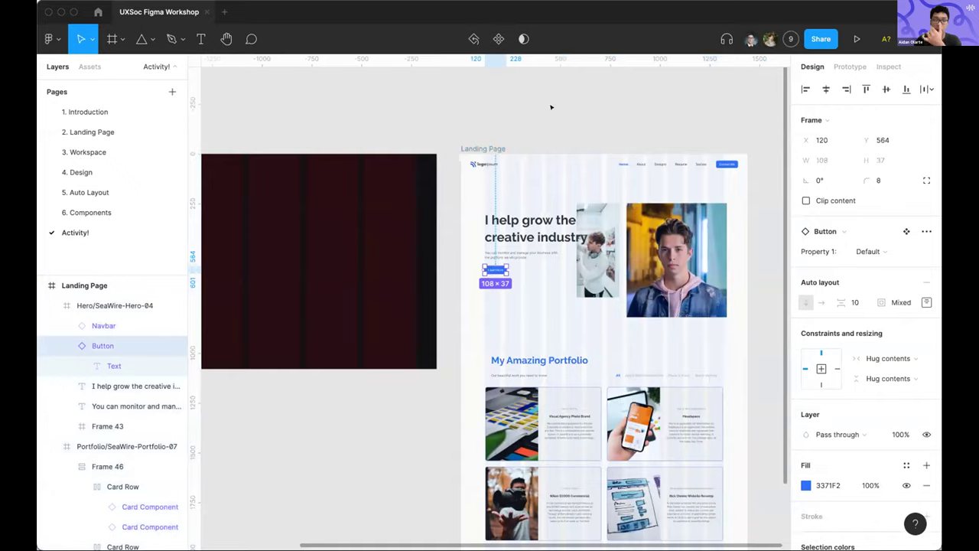
left_click(115, 286)
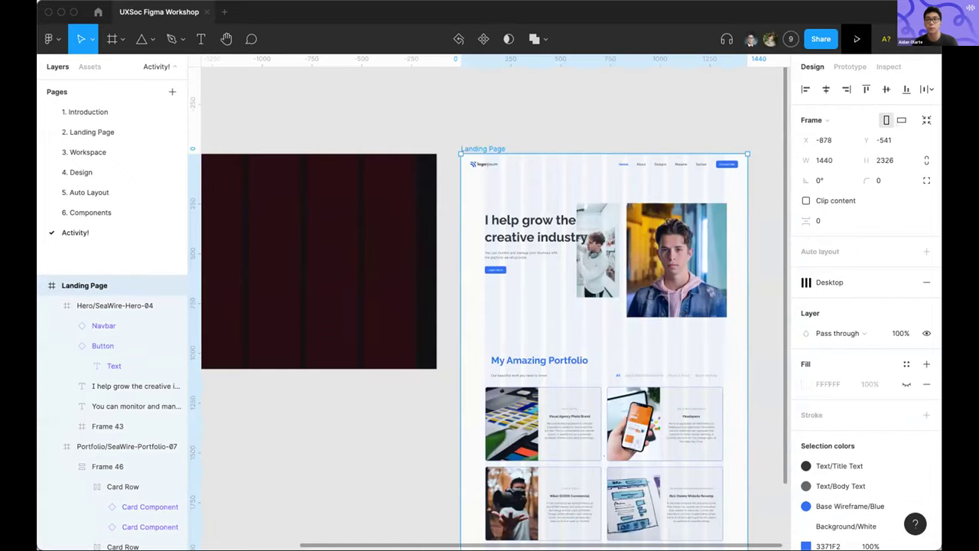
Launch the landing page prototype, check the Button's Hover variant on 6. Components, and return to the prototype
key("super+alt+Return")
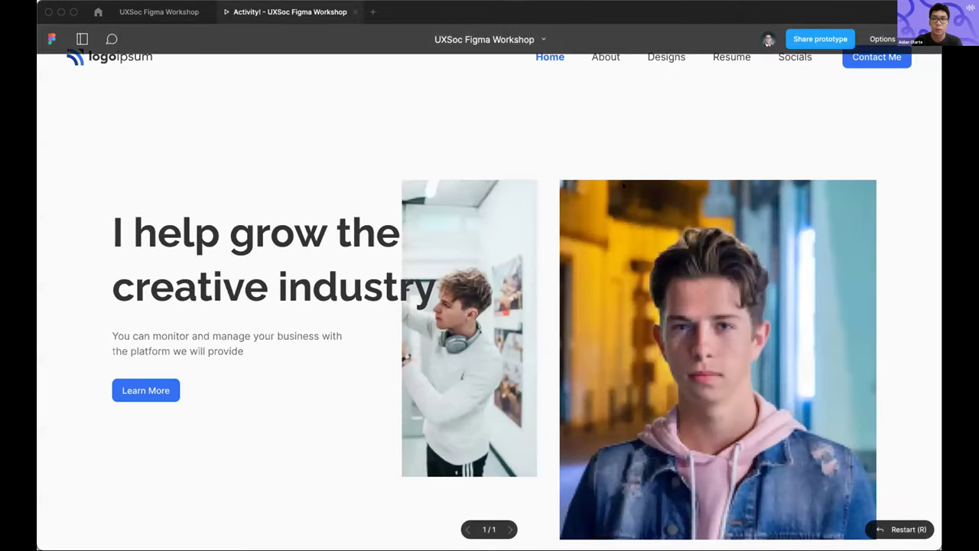
left_click(159, 12)
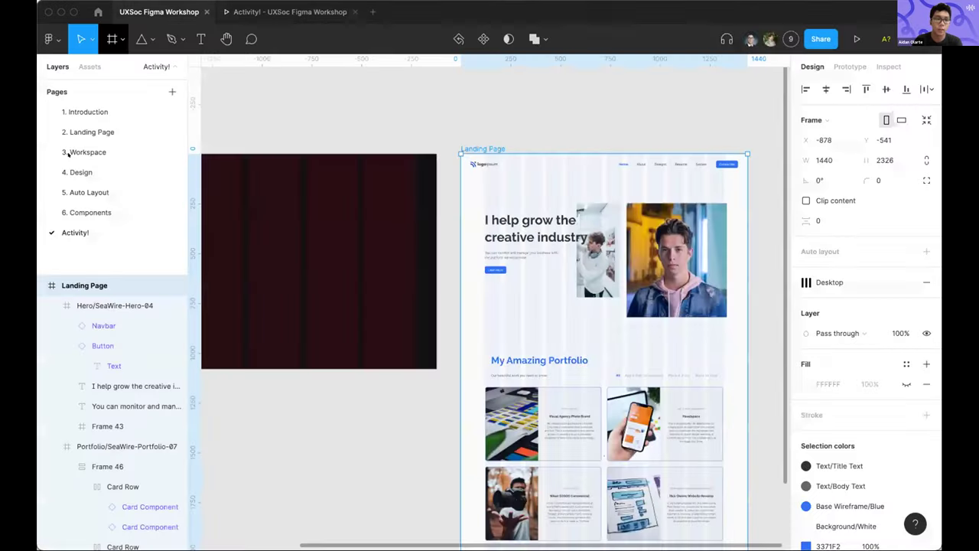
left_click(86, 211)
scroll(470, 226, "down", 5)
scroll(471, 223, "up", 6)
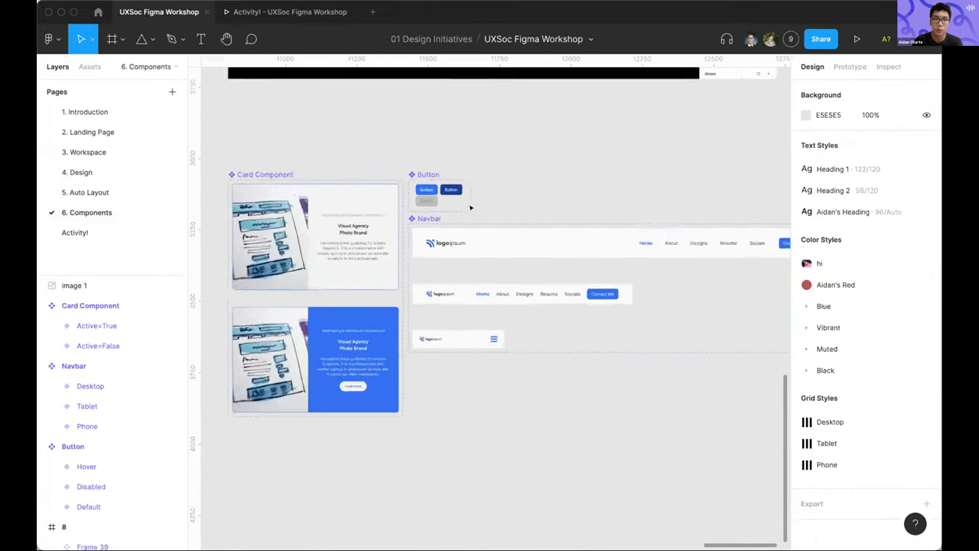
left_click(432, 177)
left_click(284, 12)
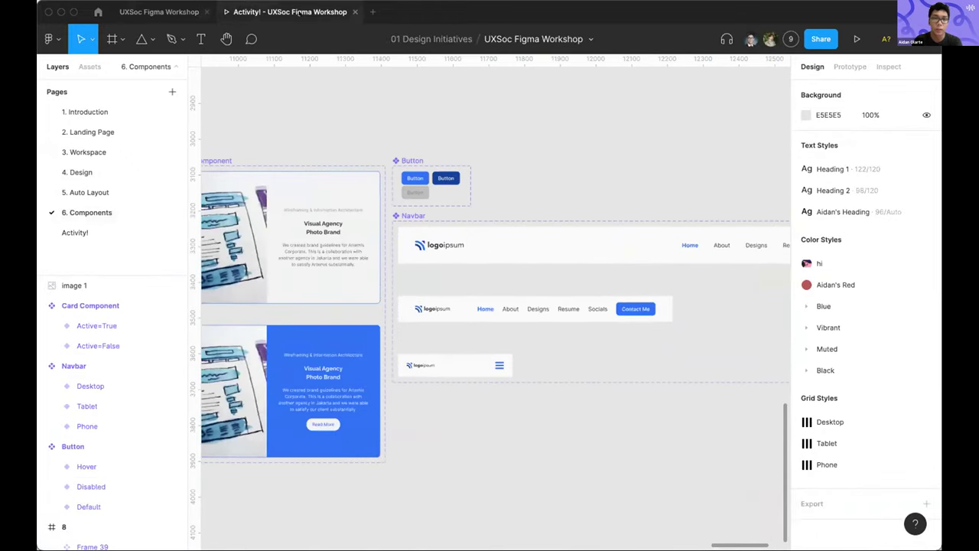
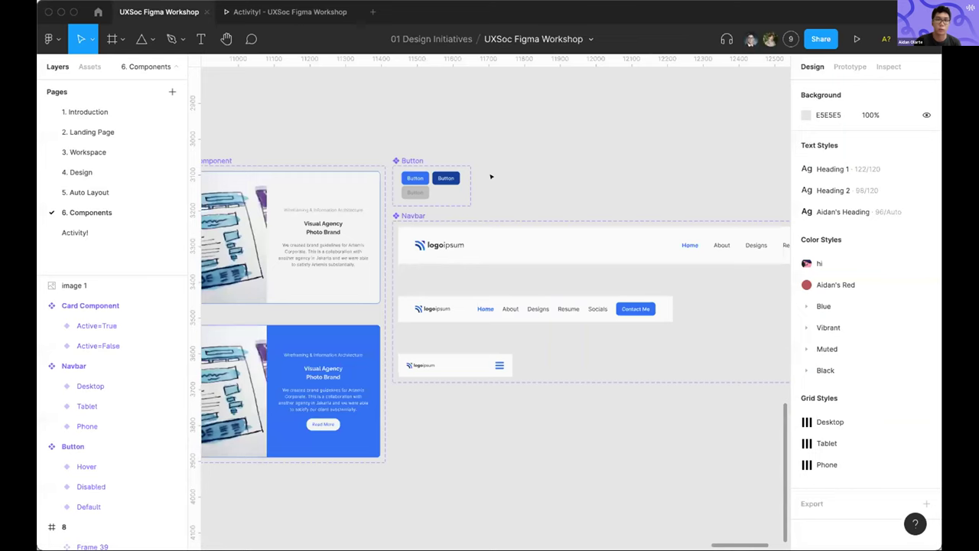
Verify the Button's While hovering → Change to Hover interaction with Smart animate, then view the prototype
left_click(845, 69)
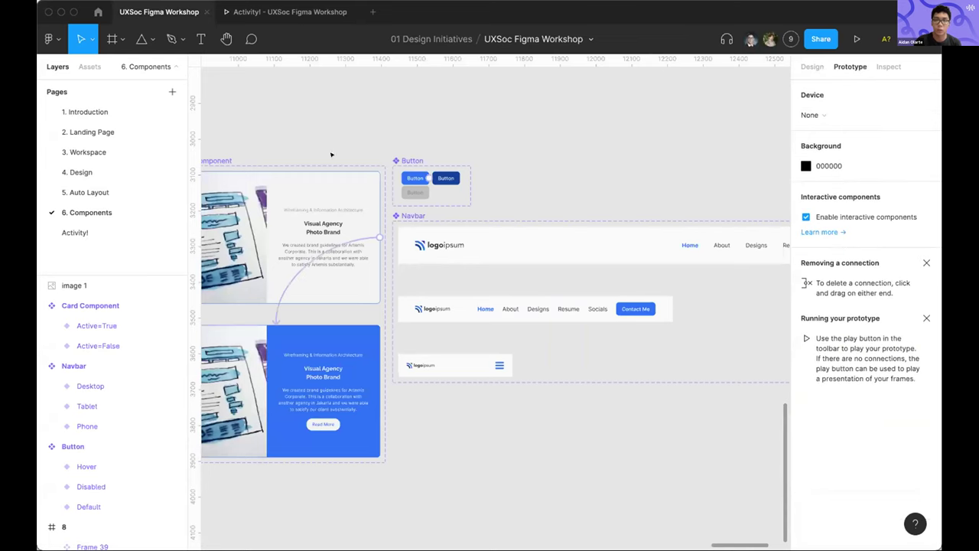
scroll(332, 155, "up", 5)
scroll(540, 212, "up", 3)
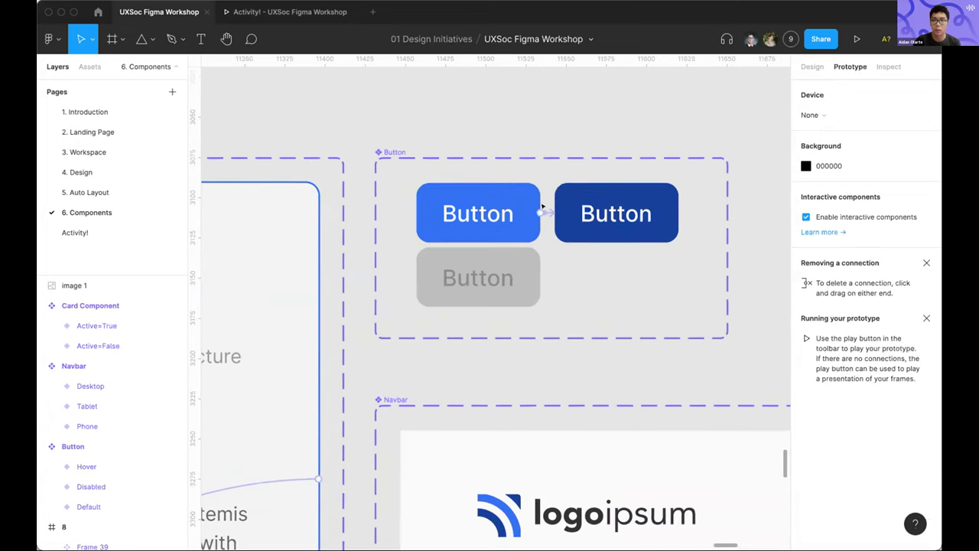
left_click(544, 209)
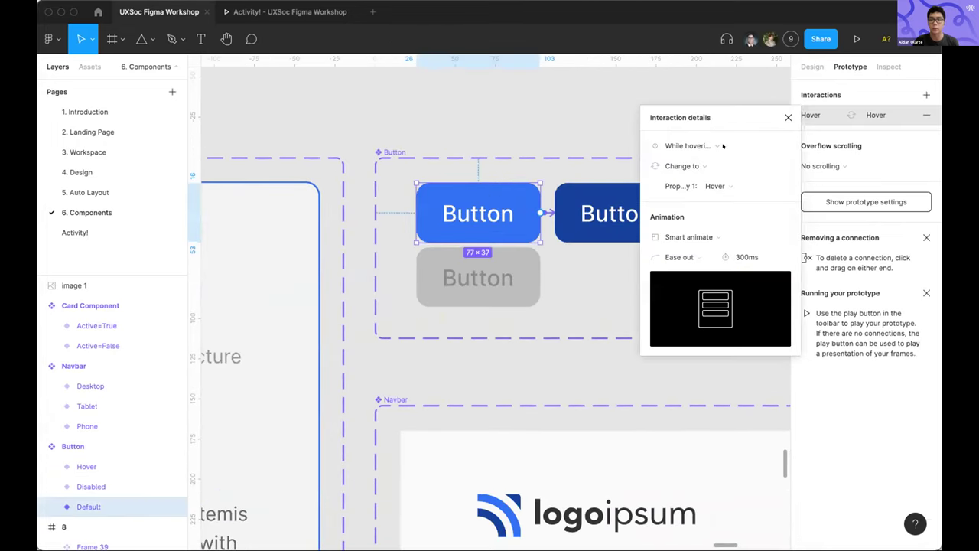
left_click(472, 105)
left_click(294, 11)
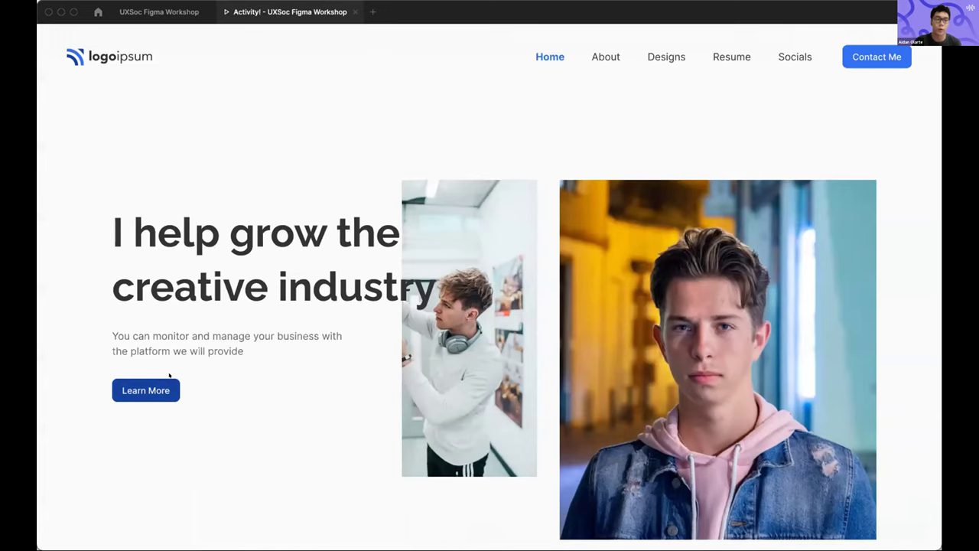
Scroll through the landing page prototype, then review the components in the editor
scroll(190, 375, "down", 2)
scroll(190, 375, "down", 5)
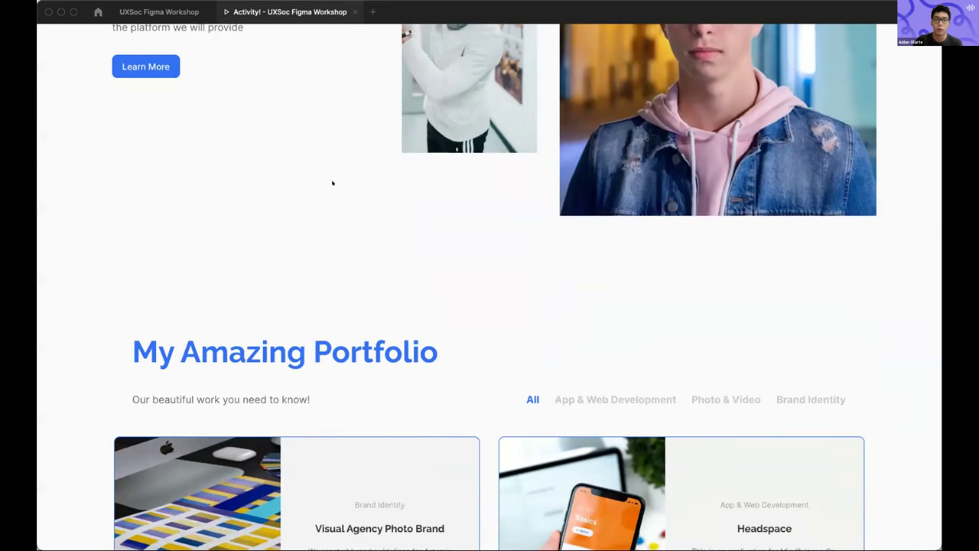
scroll(332, 184, "down", 4)
left_click(159, 11)
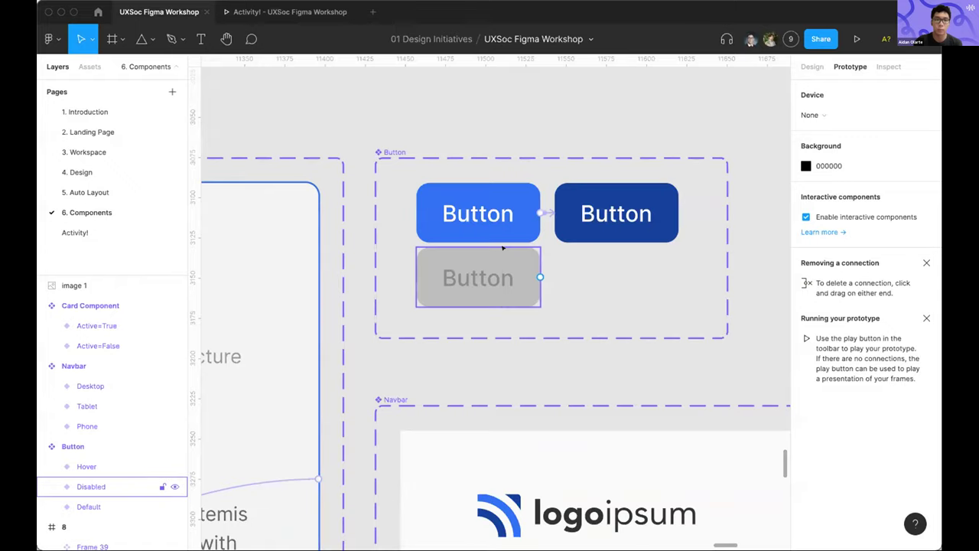
scroll(502, 247, "down", 3)
scroll(505, 306, "down", 8)
scroll(505, 306, "left", 5)
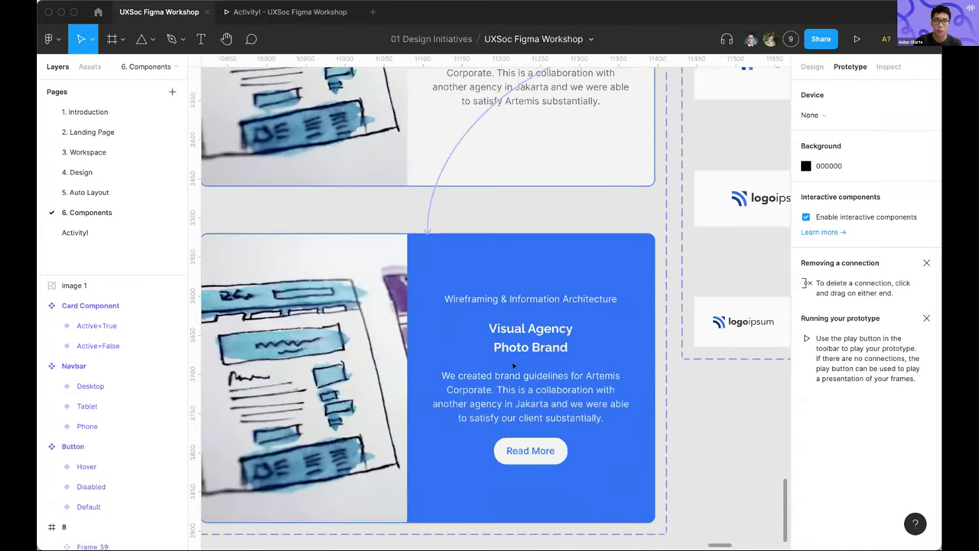
scroll(475, 283, "down", 1)
scroll(475, 283, "left", 1)
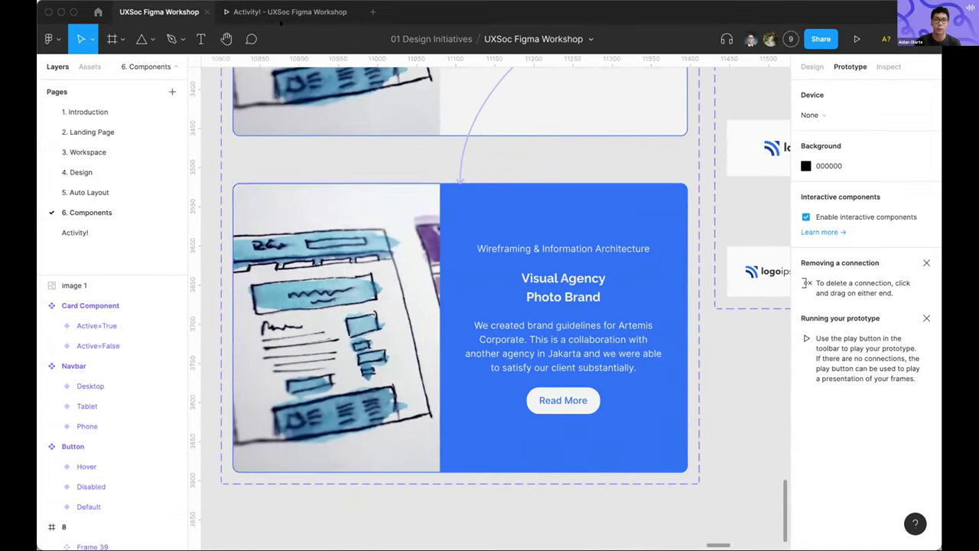
Test that the portfolio cards turn blue on hover in the prototype, then return to the editor
left_click(287, 11)
scroll(524, 214, "down", 2)
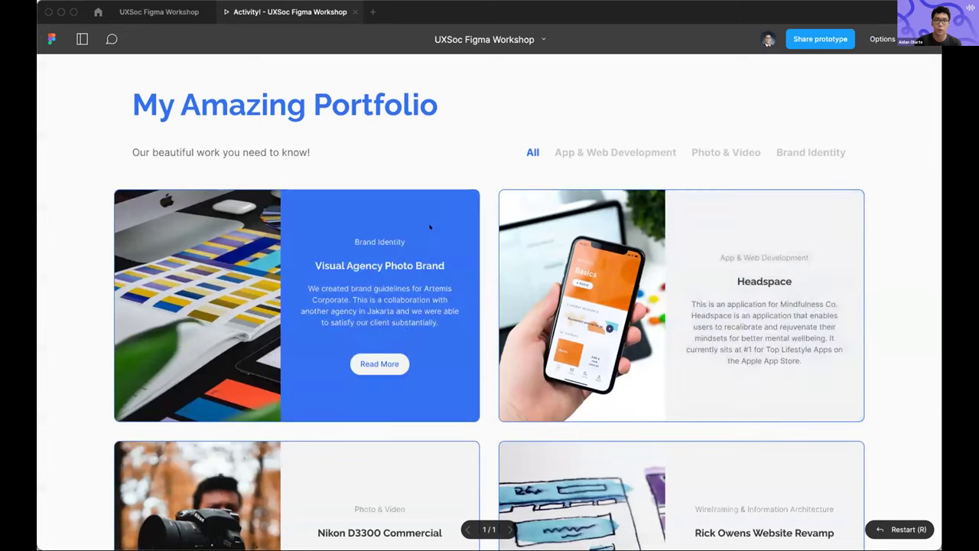
scroll(732, 274, "down", 3)
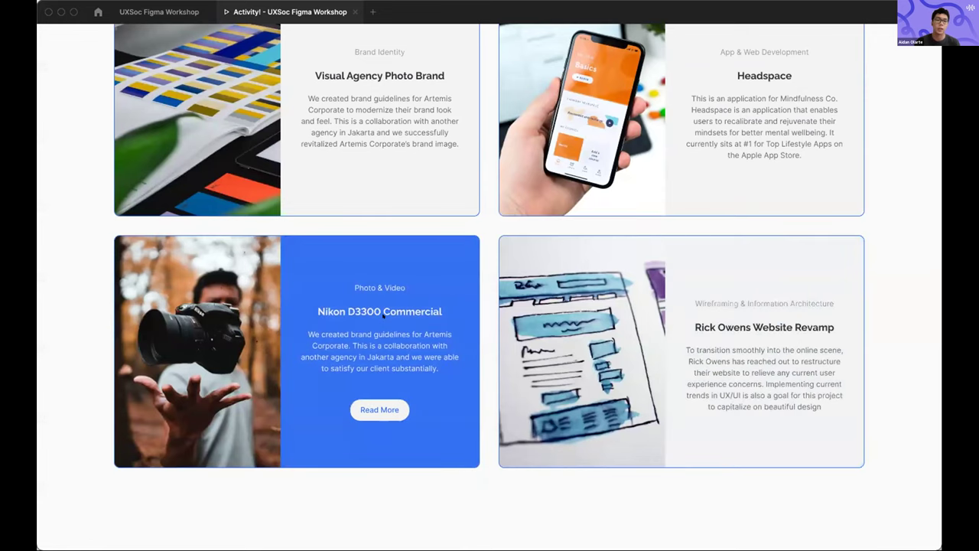
scroll(383, 316, "up", 1)
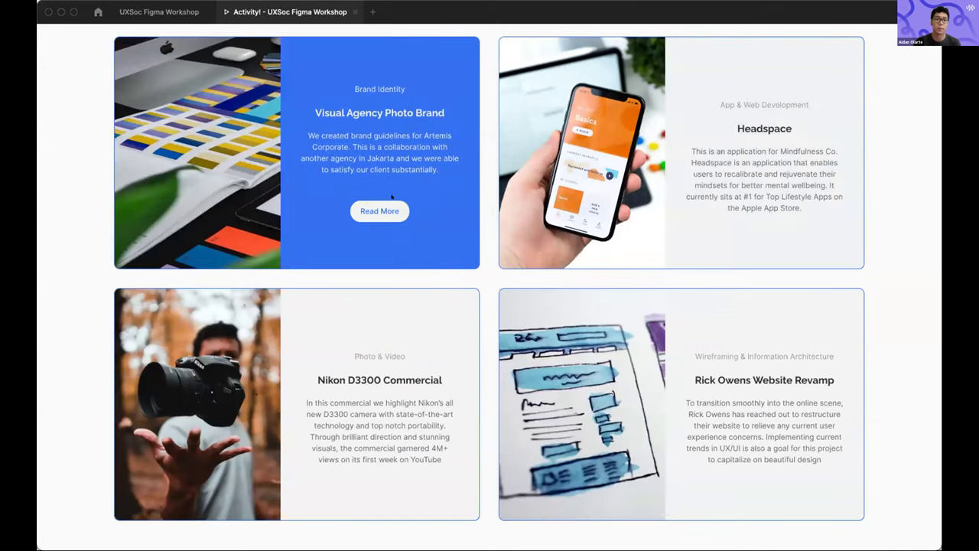
scroll(392, 204, "down", 5)
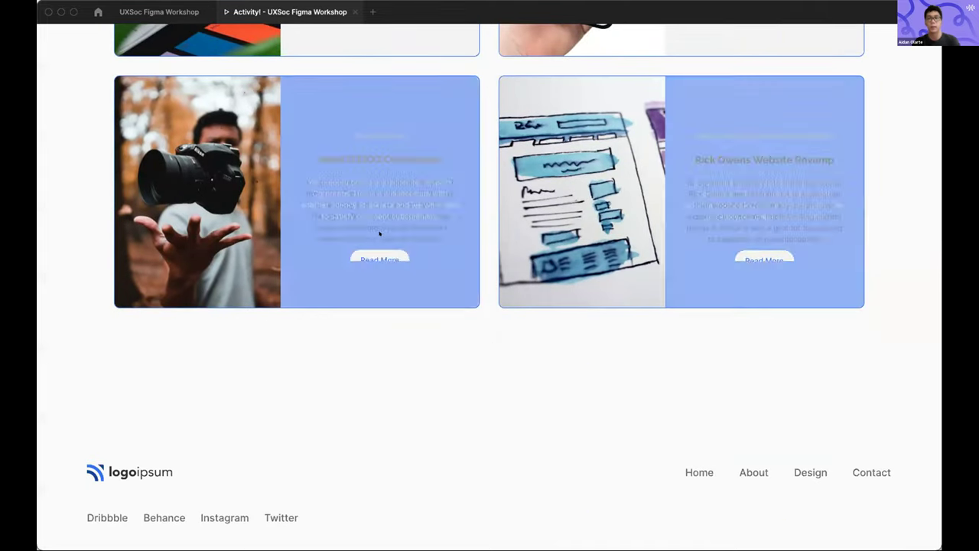
scroll(405, 222, "up", 5)
scroll(212, 63, "up", 10)
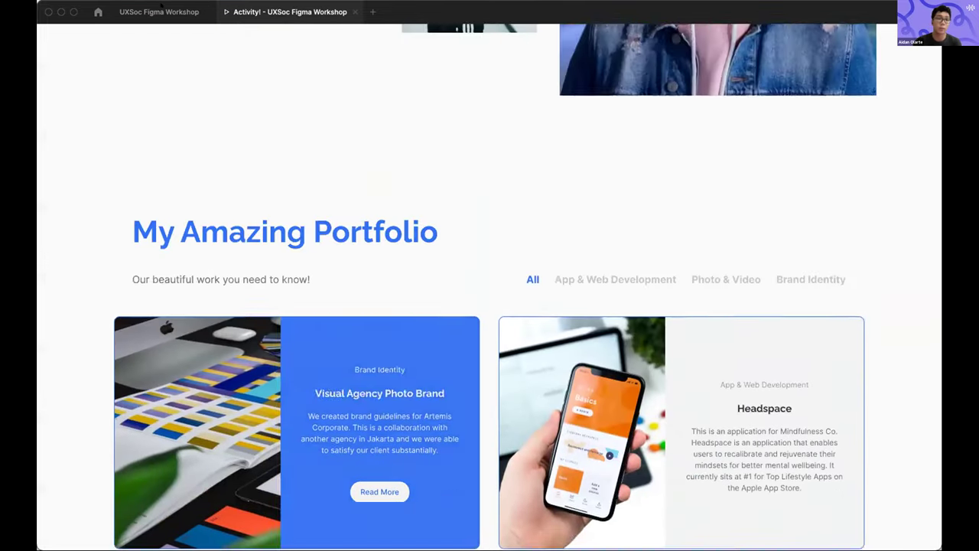
key("ctrl+shift+Tab")
scroll(392, 187, "down", 5)
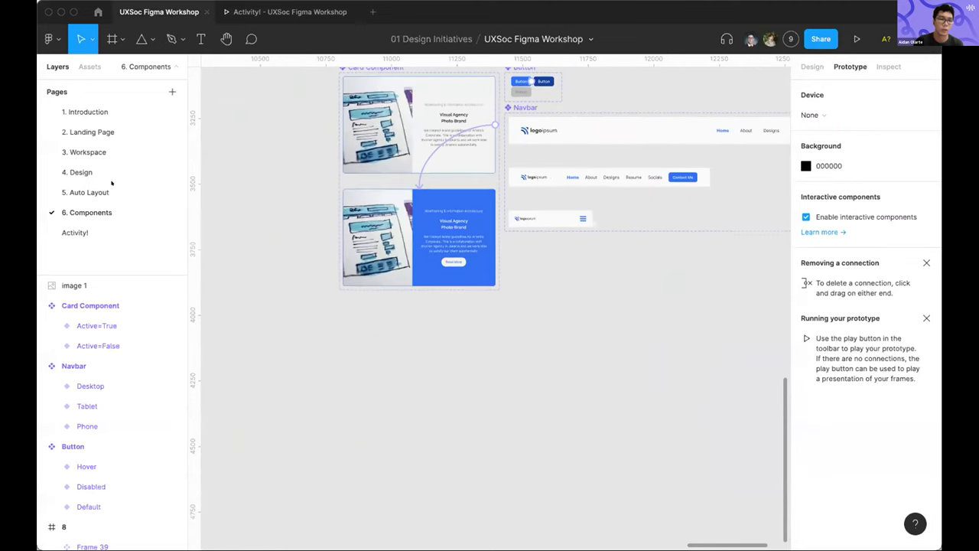
left_click(75, 233)
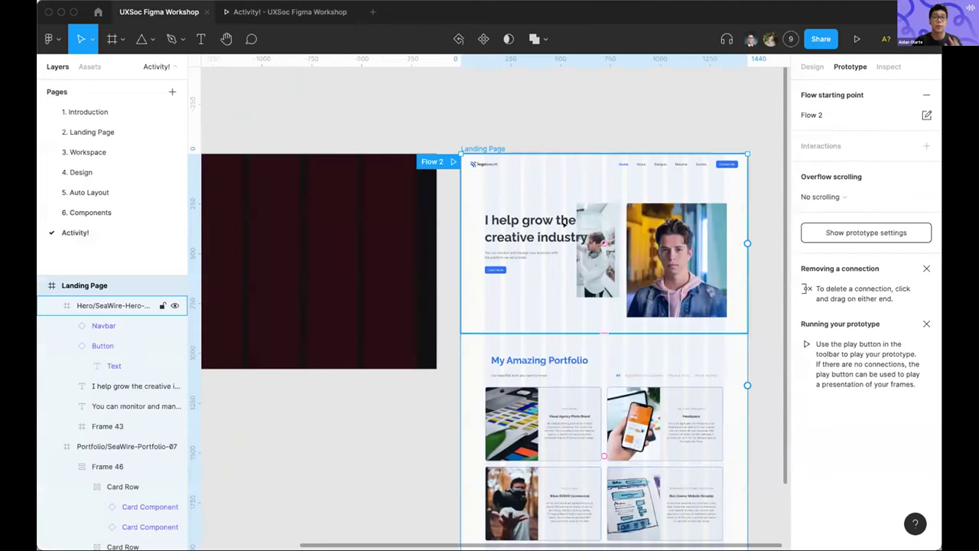
left_click(613, 146)
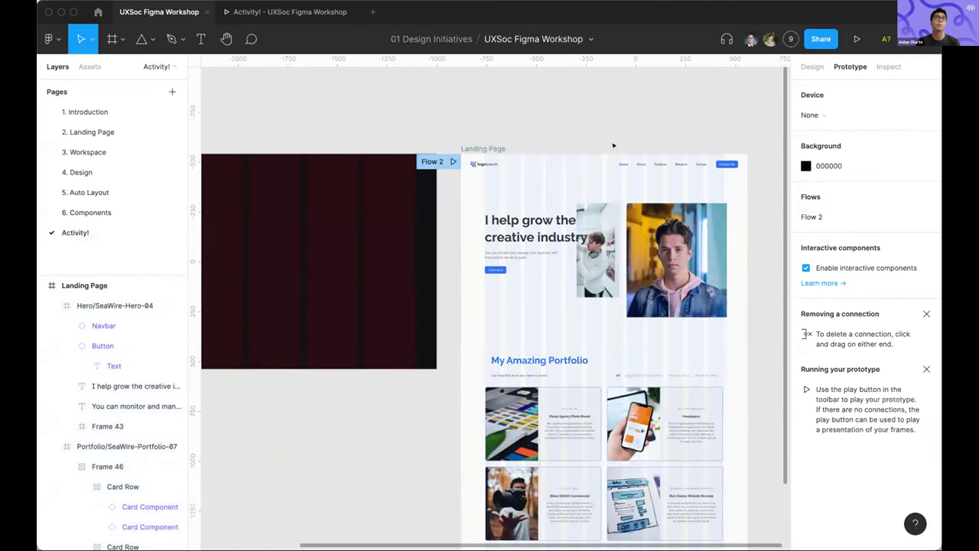
scroll(603, 104, "down", 3)
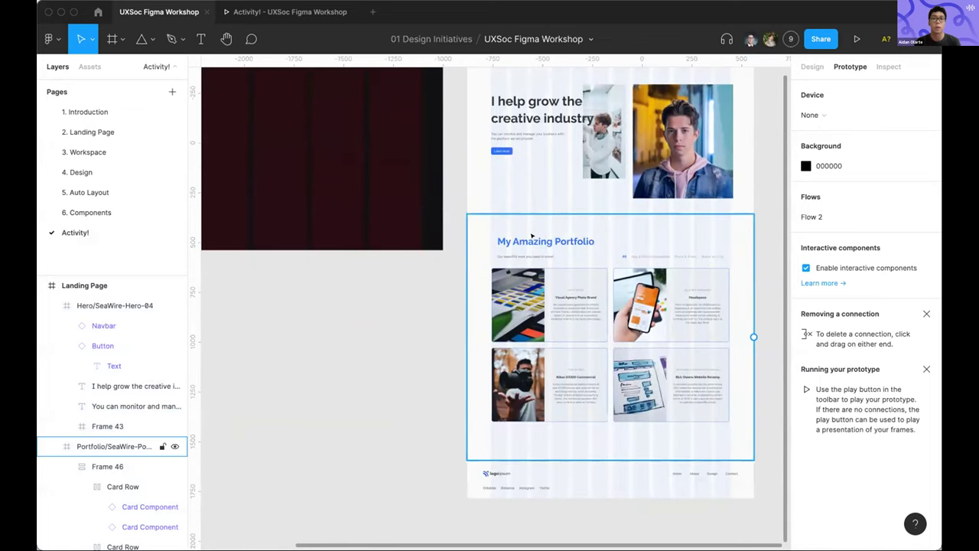
scroll(532, 236, "up", 2)
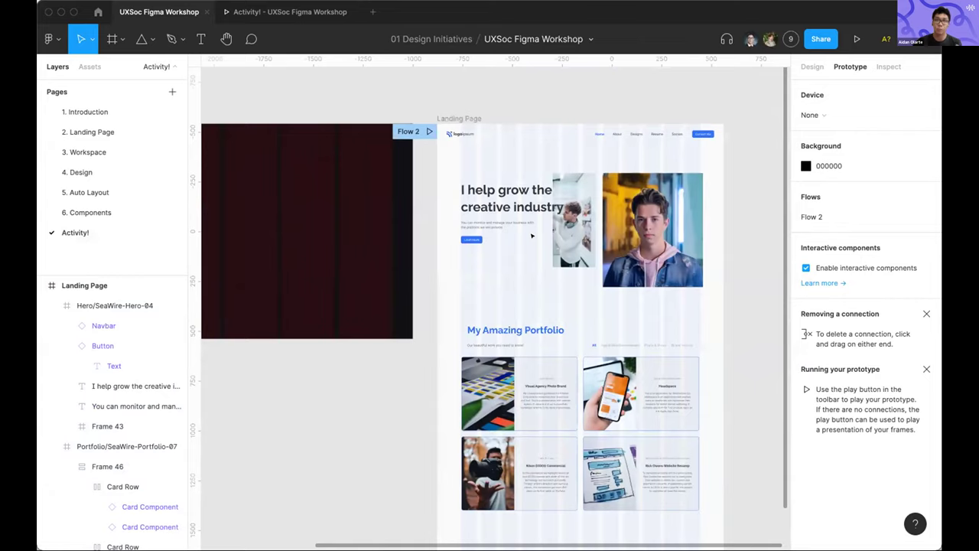
left_click(150, 166)
scroll(463, 218, "down", 5)
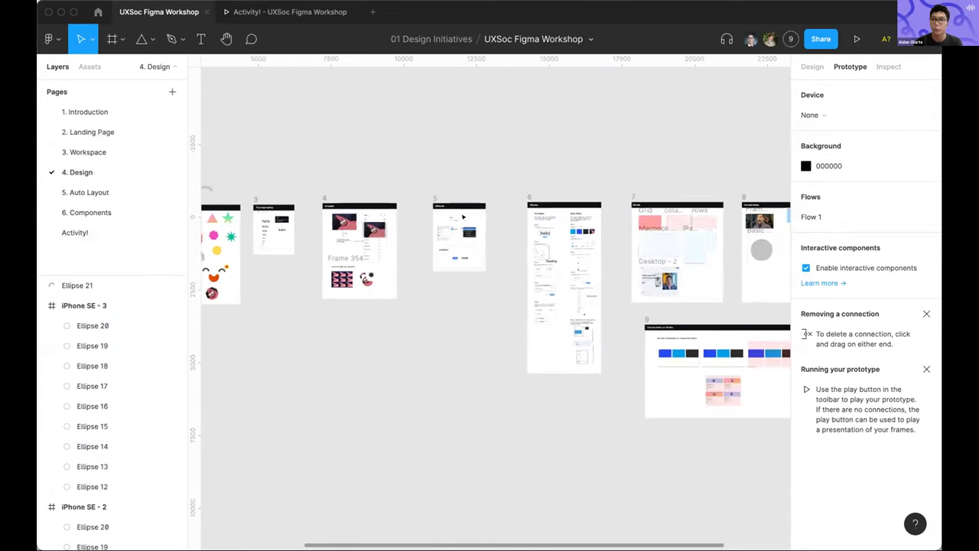
scroll(462, 218, "left", 3)
scroll(291, 235, "up", 3)
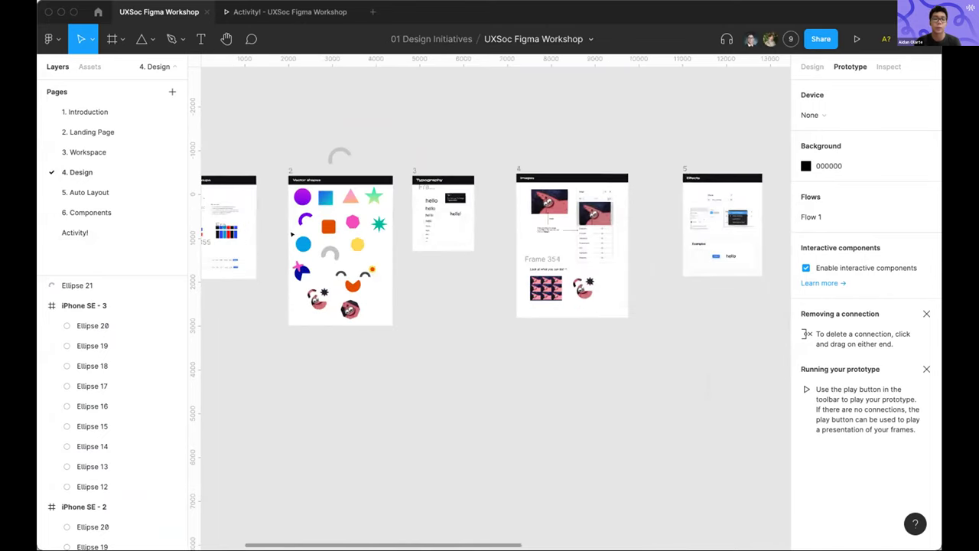
scroll(292, 235, "left", 3)
scroll(292, 235, "up", 5)
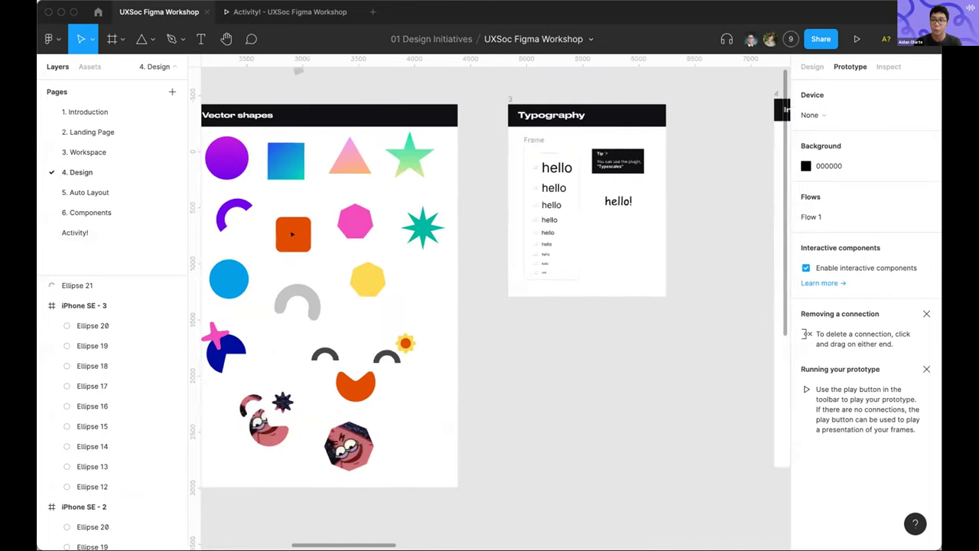
scroll(292, 235, "right", 5)
left_click(92, 233)
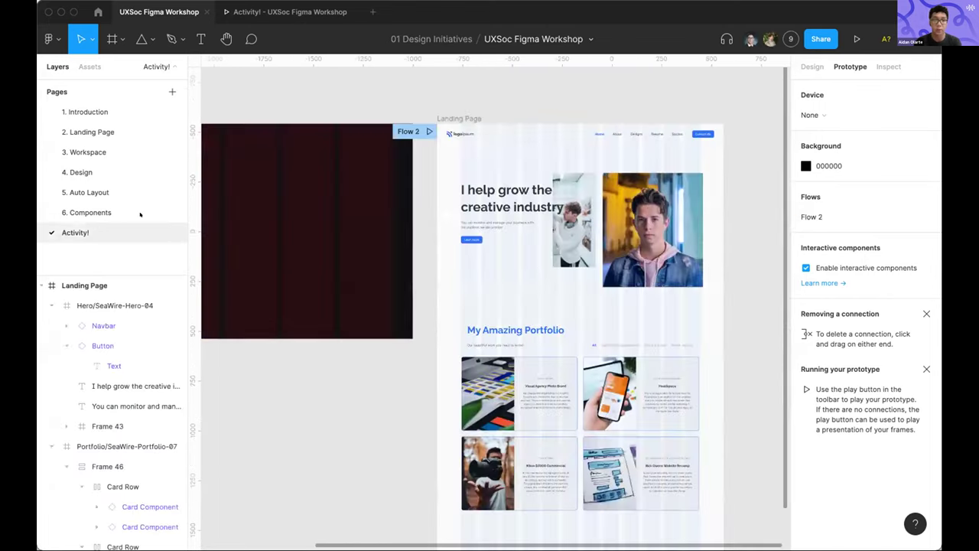
left_click(722, 256)
left_click(652, 228)
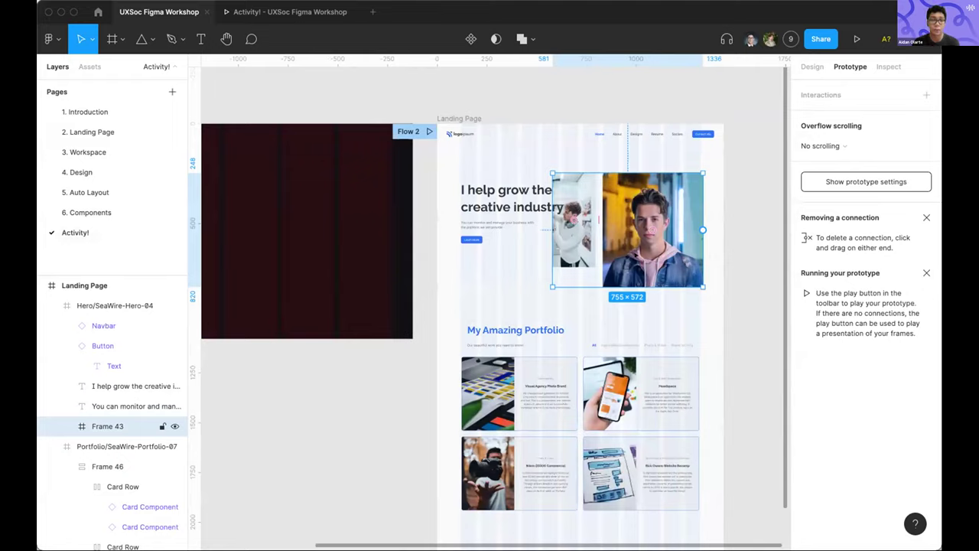
scroll(664, 226, "up", 5)
scroll(650, 153, "down", 4)
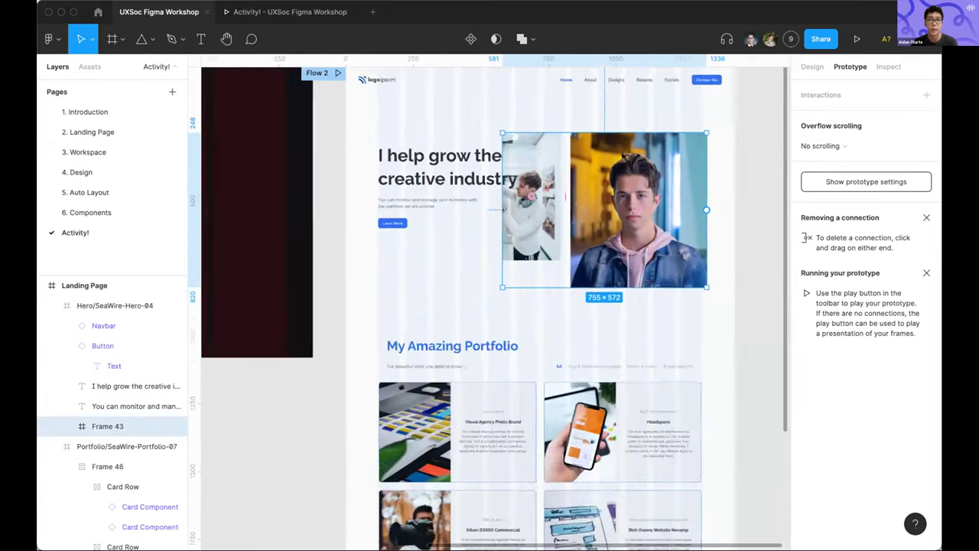
left_click(652, 115)
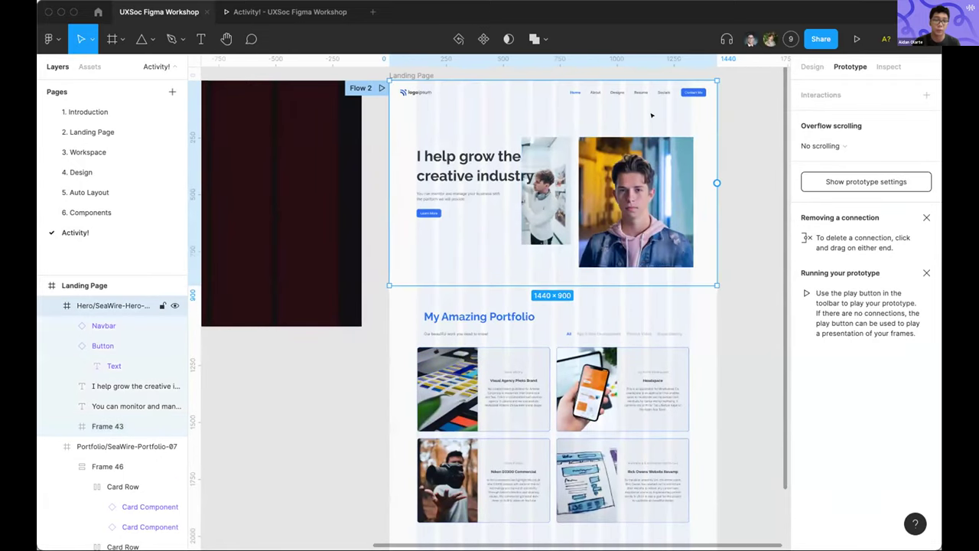
left_click(732, 238)
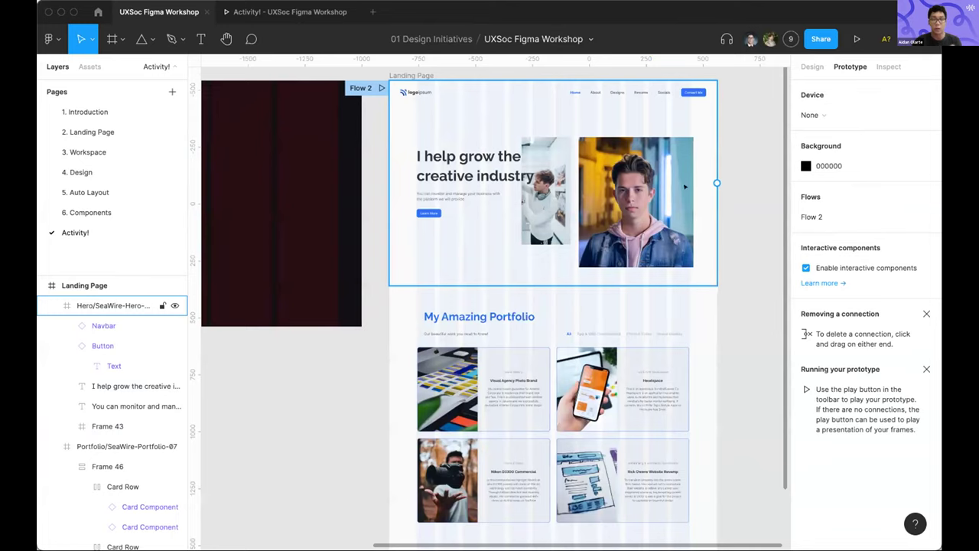
scroll(677, 223, "up", 5)
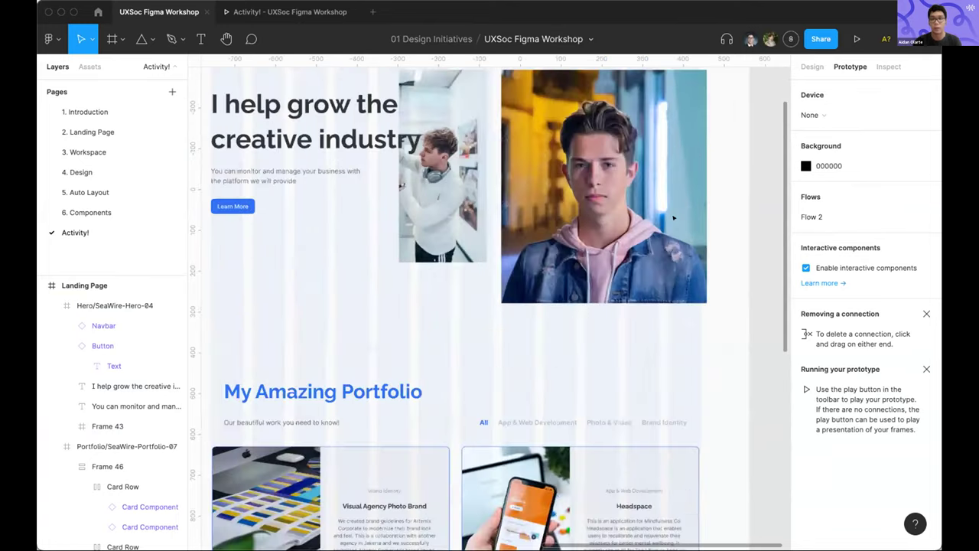
scroll(711, 293, "down", 7)
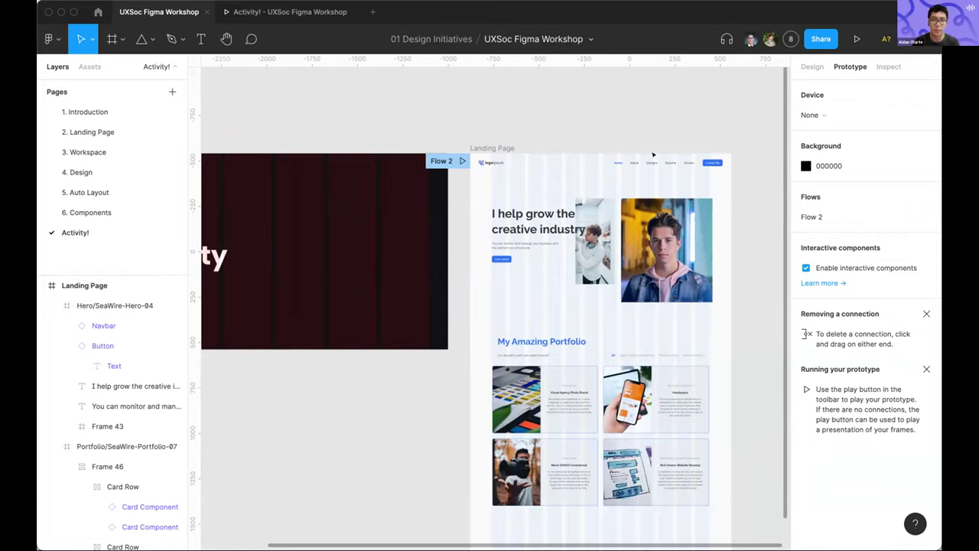
left_click(653, 155)
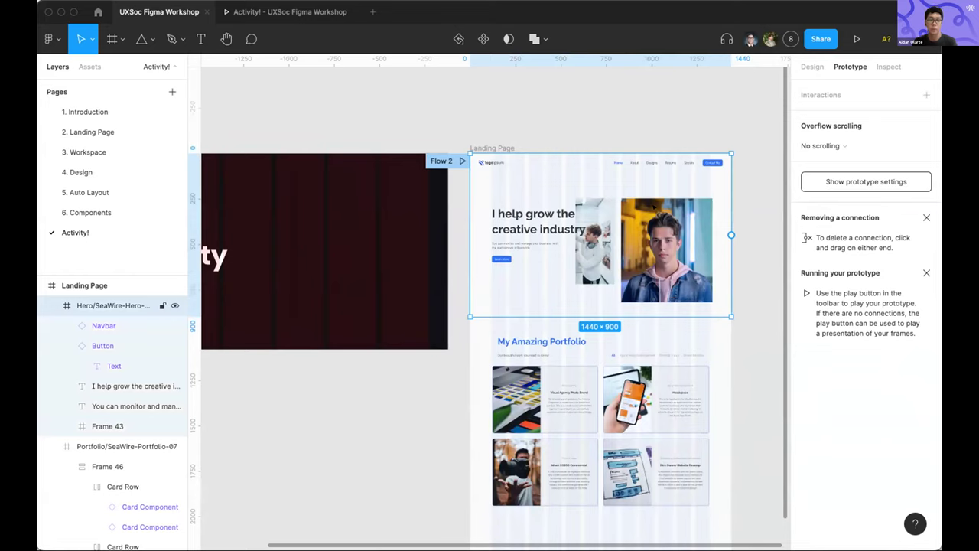
scroll(654, 209, "down", 1)
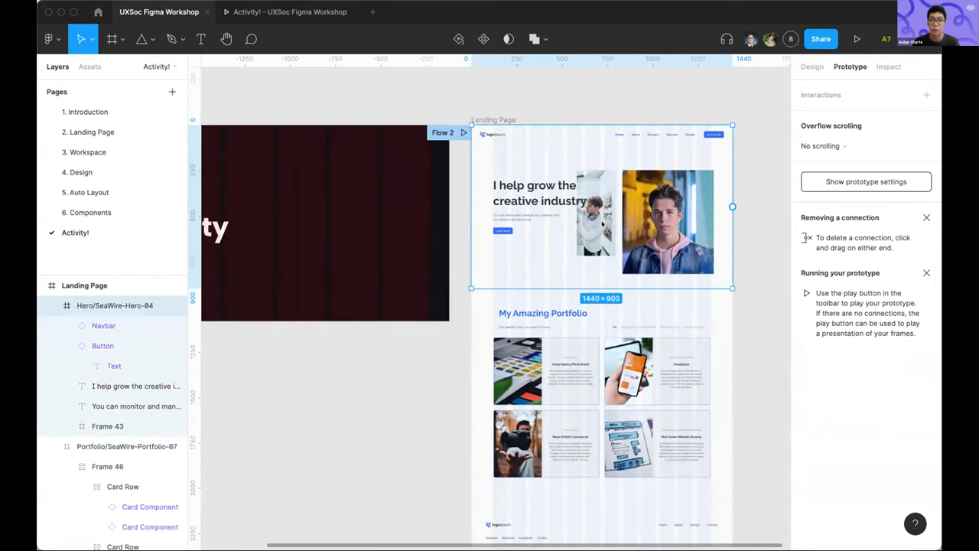
left_click(601, 104)
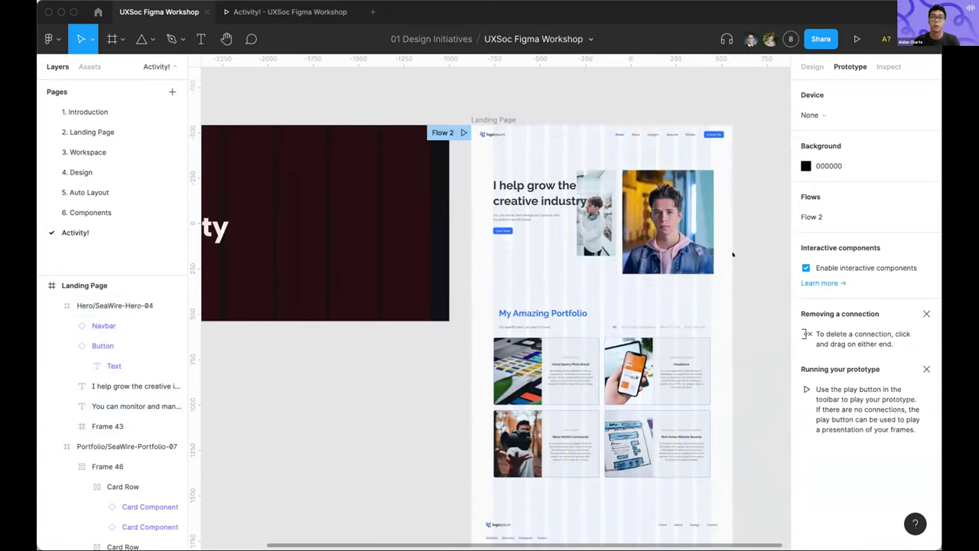
scroll(734, 248, "up", 5)
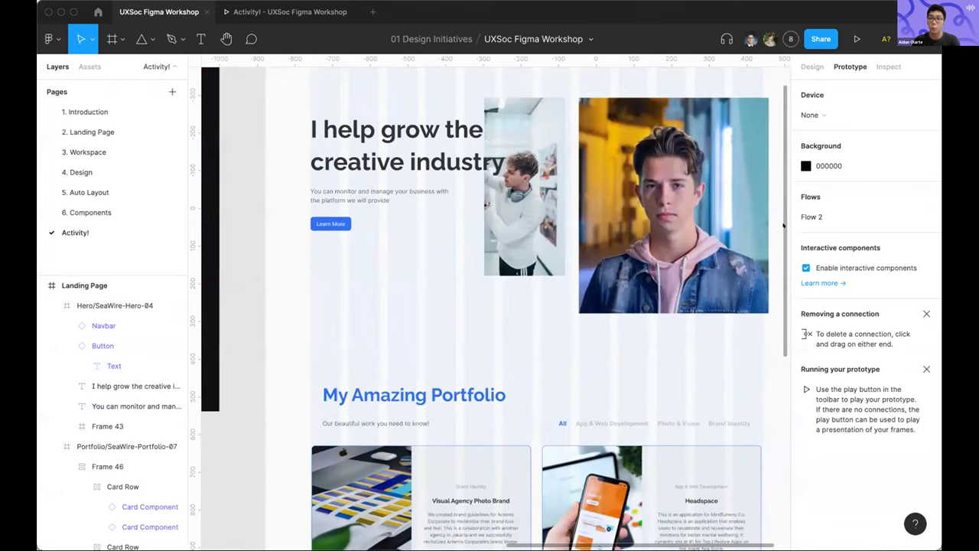
scroll(763, 225, "down", 4)
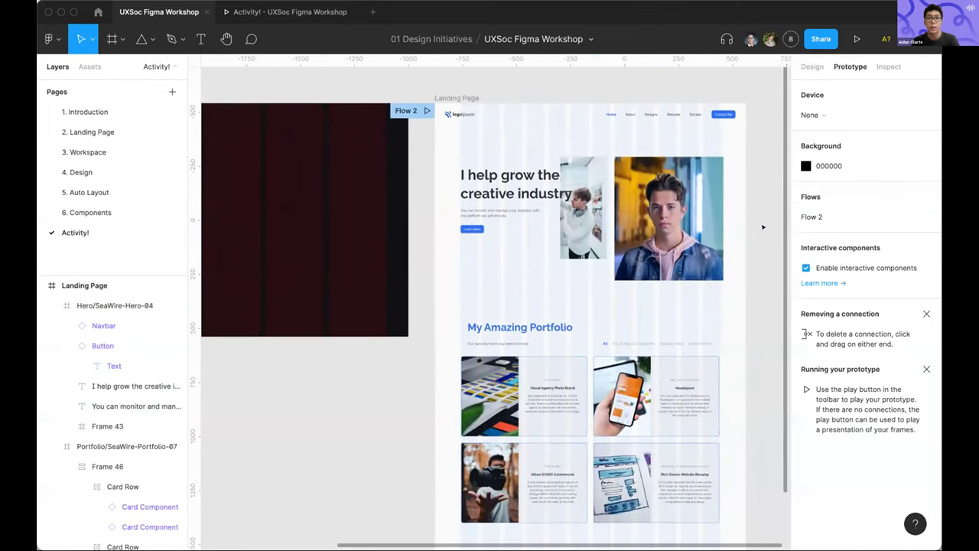
scroll(763, 226, "down", 3)
scroll(696, 227, "down", 2)
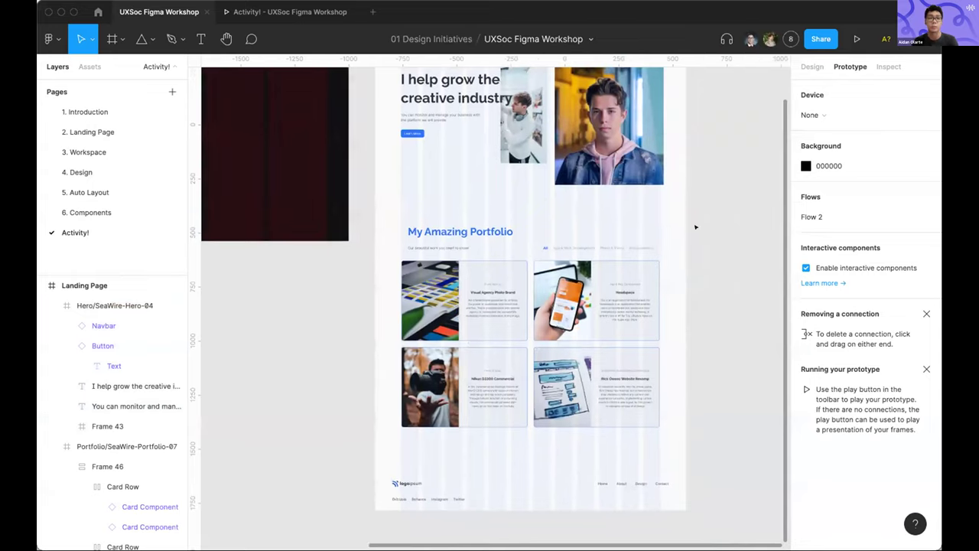
scroll(696, 226, "down", 5)
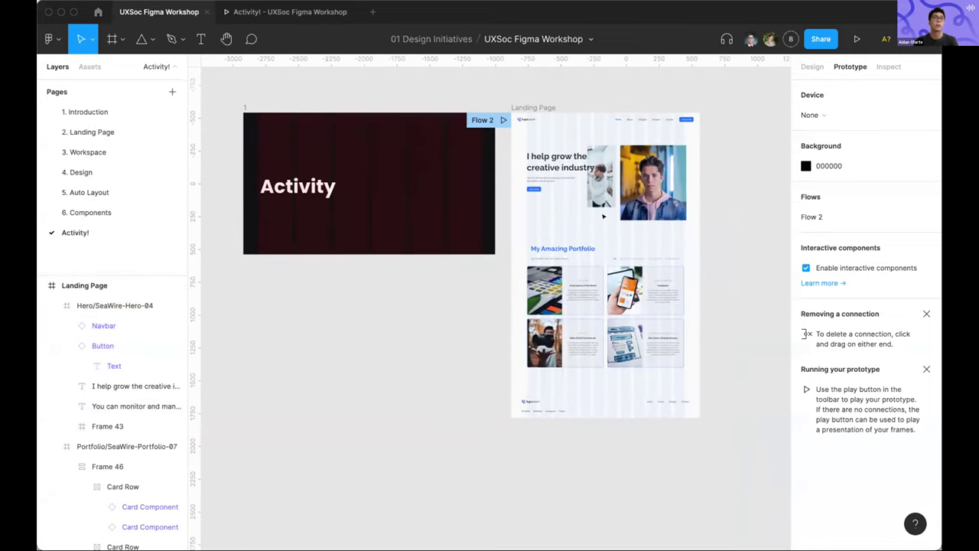